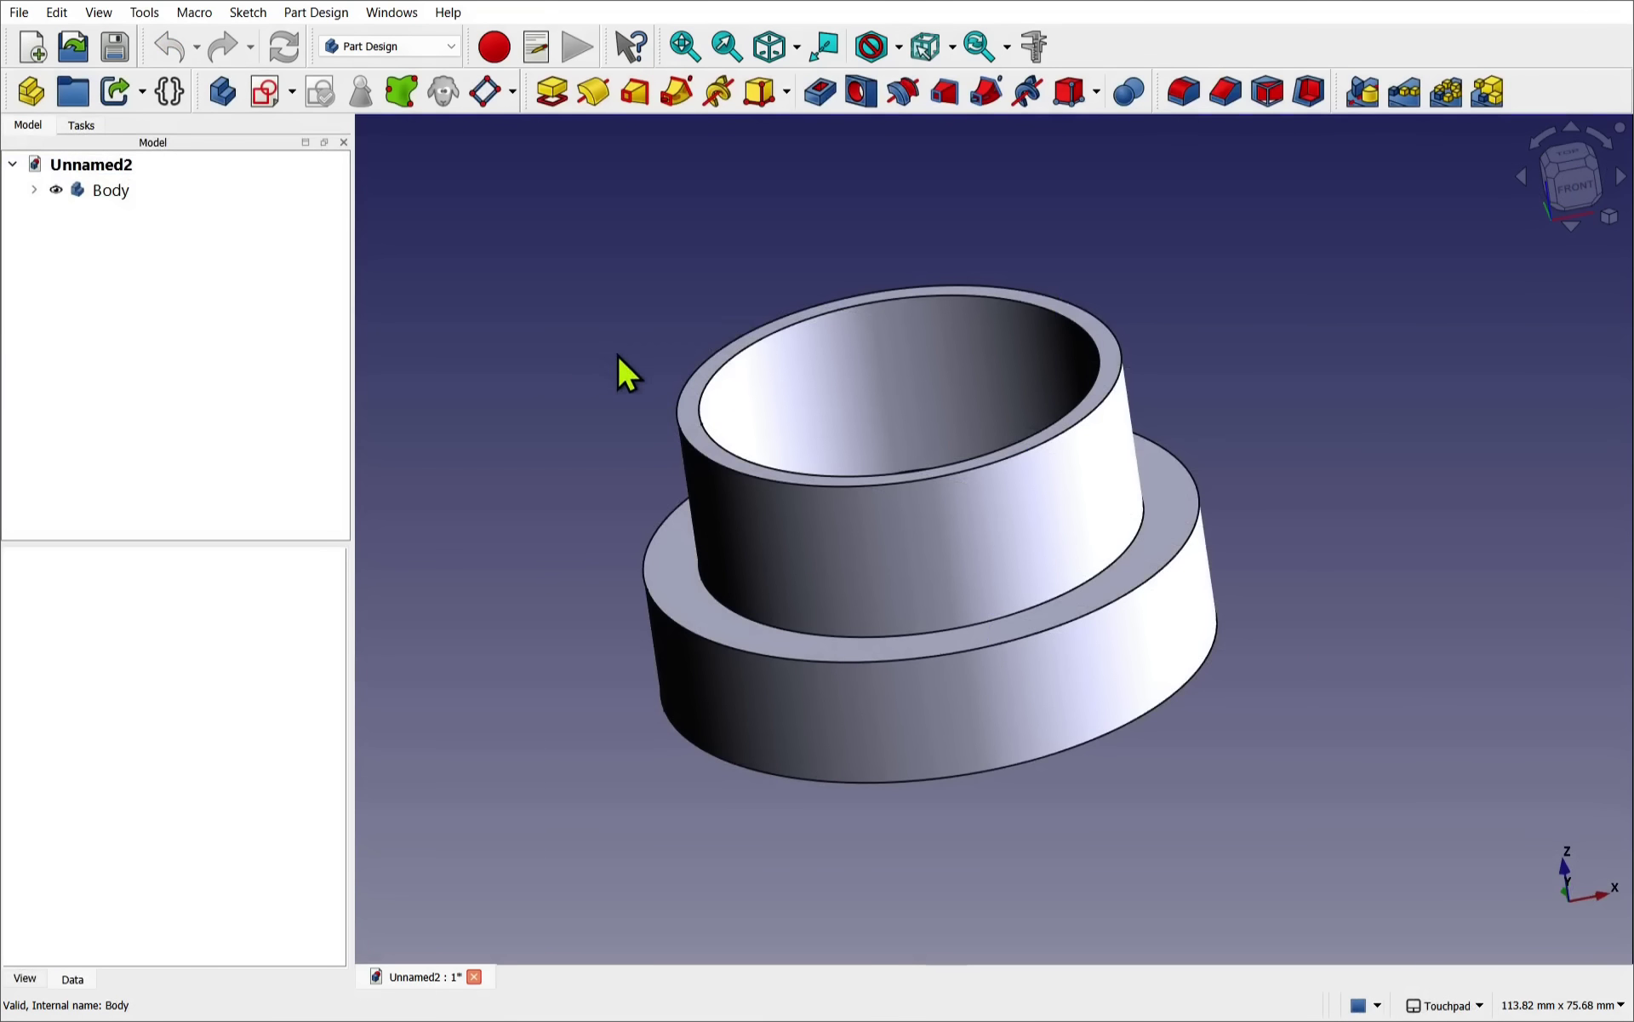
- Orbit the threaded shaft model to view its sides, then open the channel's About page
{"action": "middle_click_drag", "start_coordinate": [550, 293], "coordinate": [686, 322]}
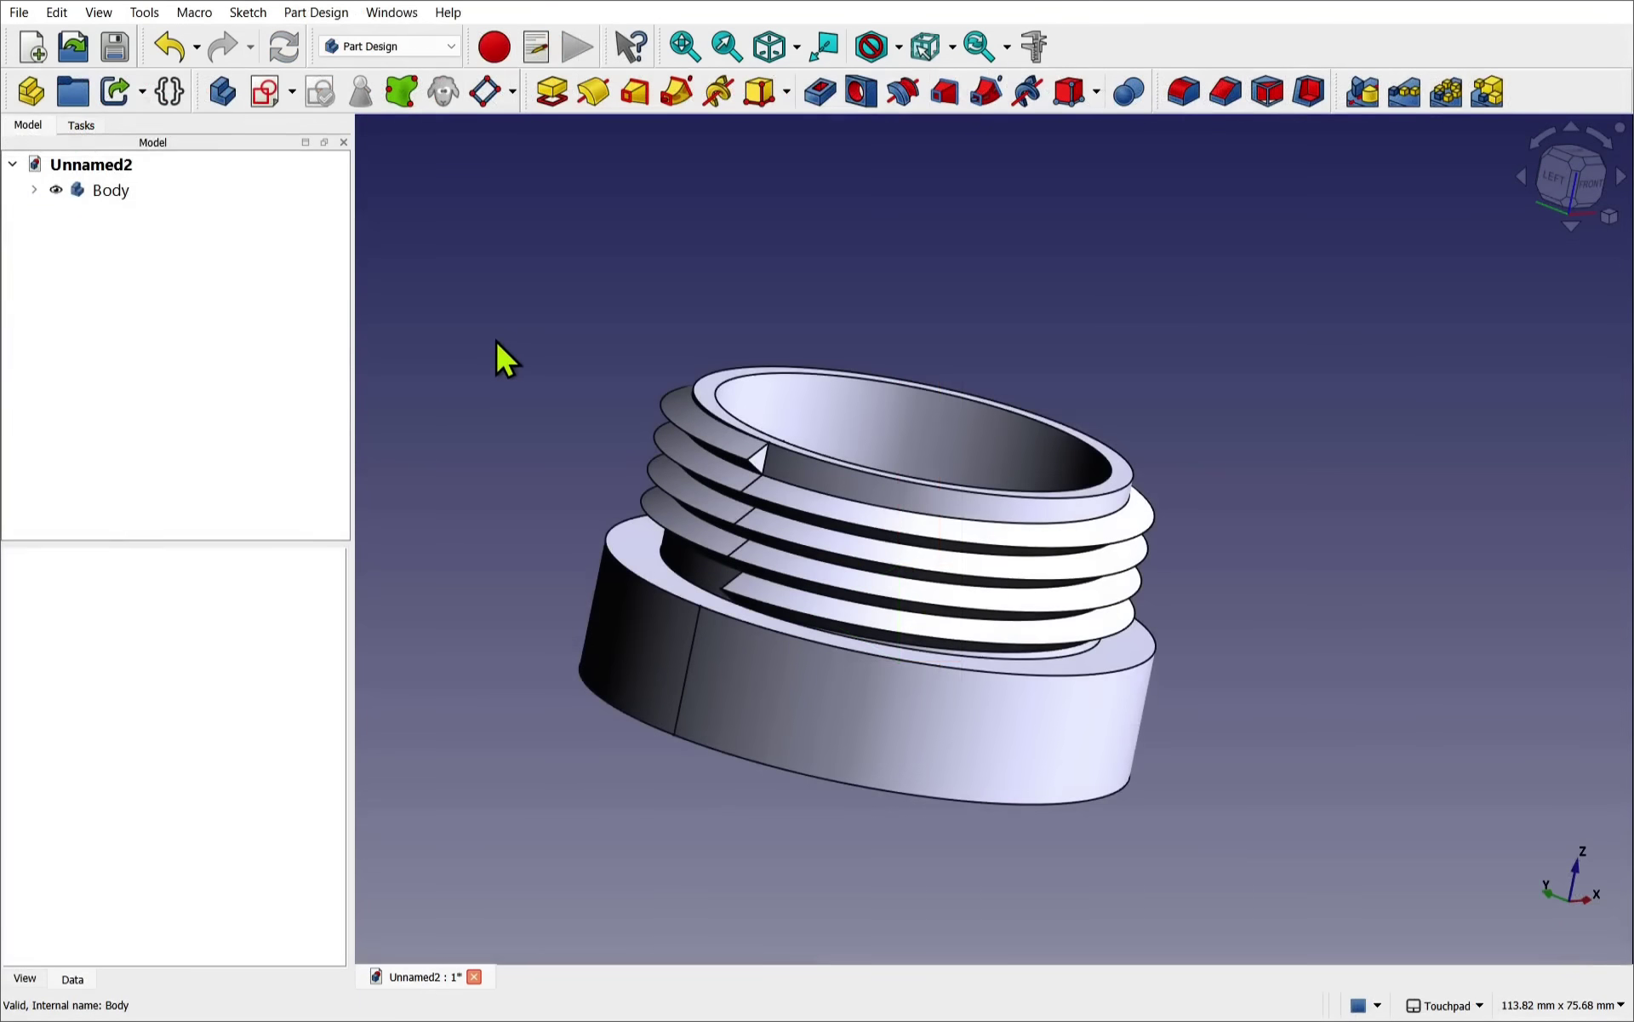
{"action": "mouse_move", "coordinate": [496, 339]}
{"action": "middle_mouse_down"}
{"action": "mouse_move", "coordinate": [536, 361]}
{"action": "mouse_move", "coordinate": [661, 365]}
{"action": "mouse_move", "coordinate": [511, 298]}
{"action": "mouse_move", "coordinate": [489, 369]}
{"action": "mouse_move", "coordinate": [647, 408]}
{"action": "mouse_move", "coordinate": [544, 393]}
{"action": "middle_mouse_up"}
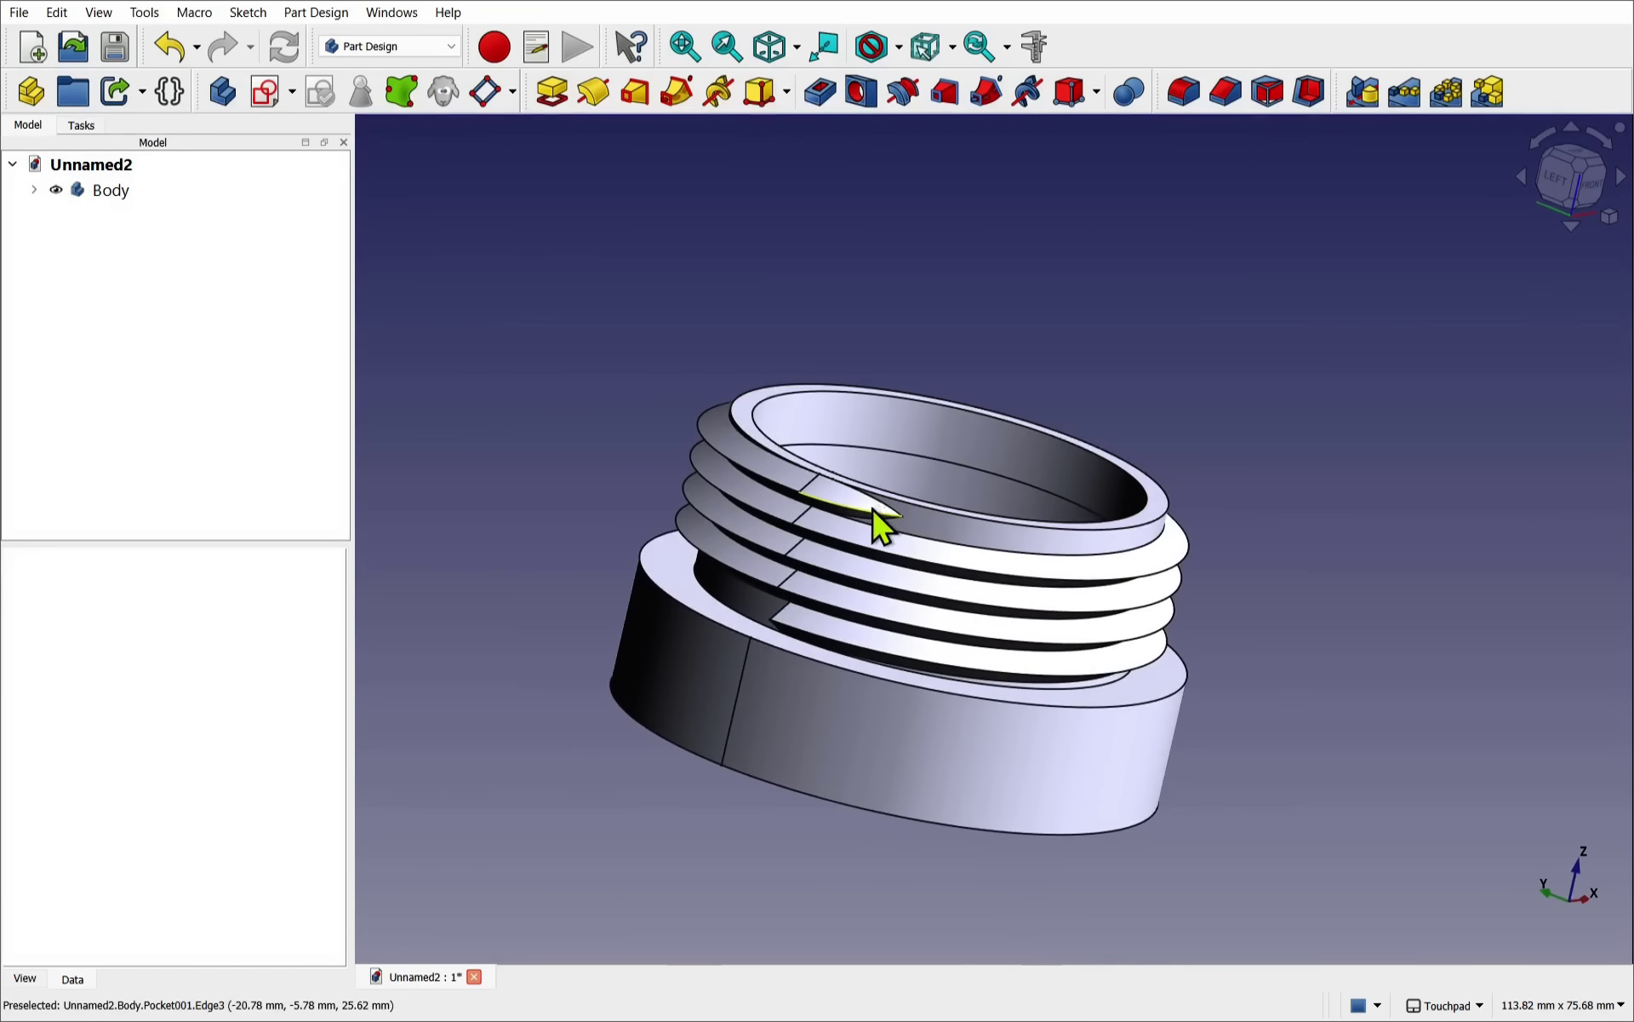
{"action": "scroll", "coordinate": [870, 509], "scroll_direction": "up", "scroll_amount": 5}
{"action": "scroll", "coordinate": [870, 509], "scroll_direction": "up", "scroll_amount": 1}
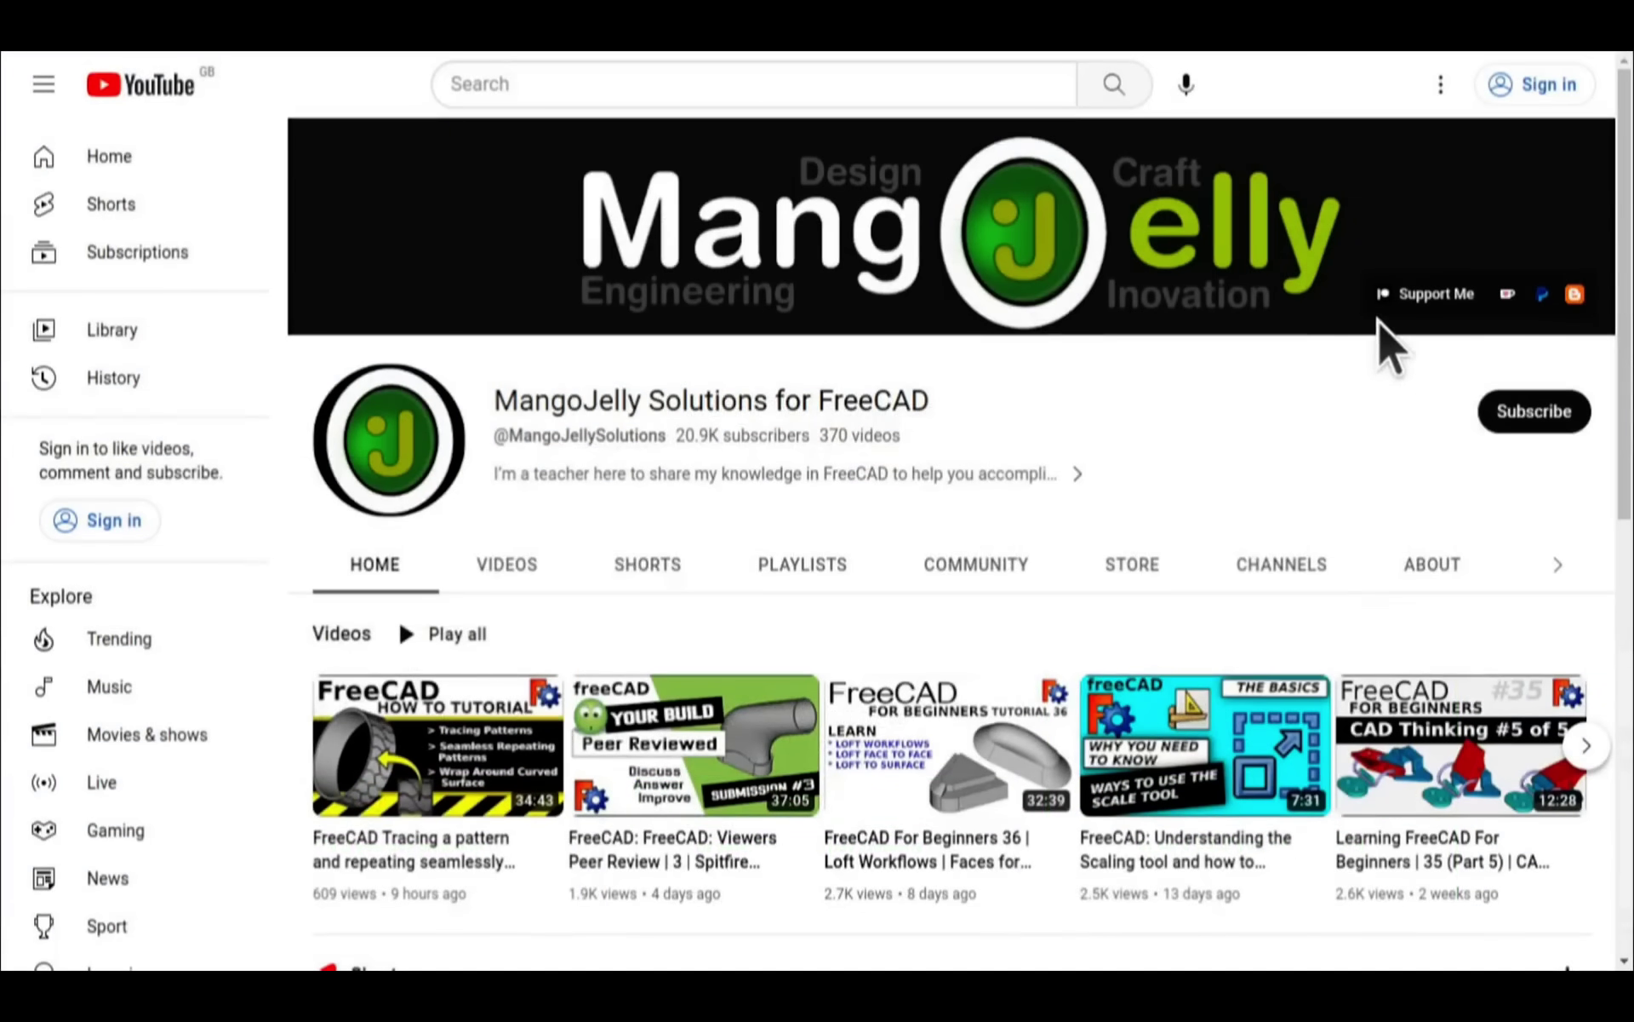
{"action": "left_click", "coordinate": [1433, 568]}
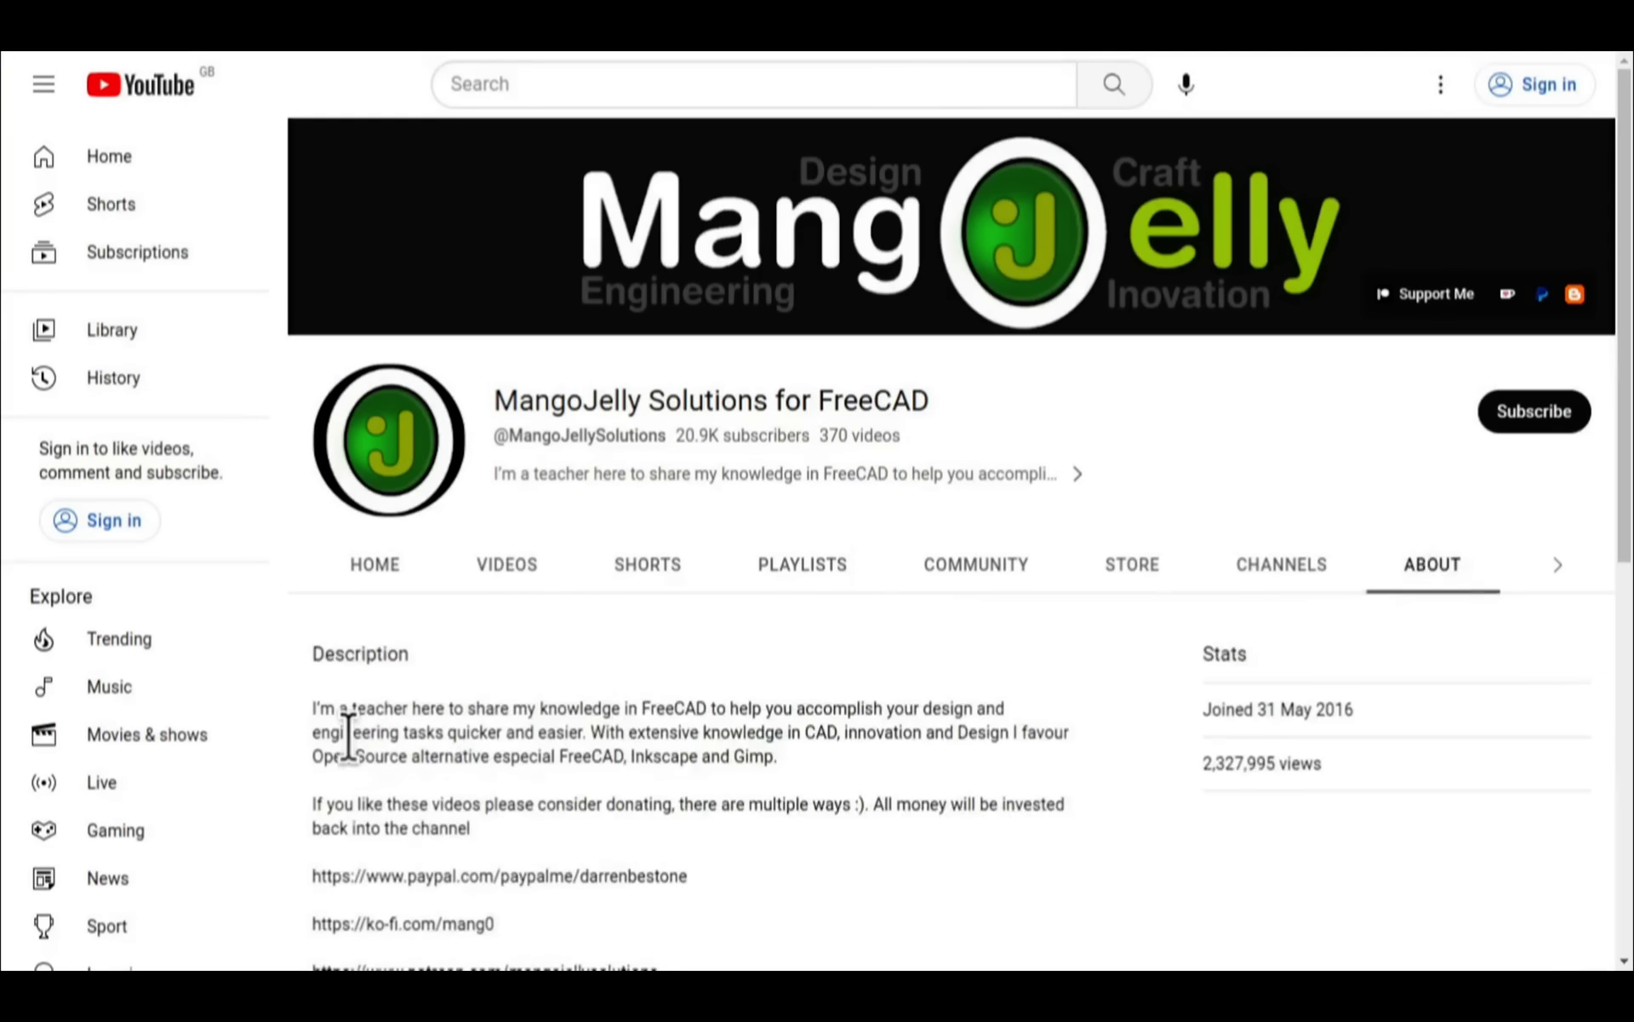
{"action": "scroll", "coordinate": [346, 730], "scroll_direction": "down", "scroll_amount": 4}
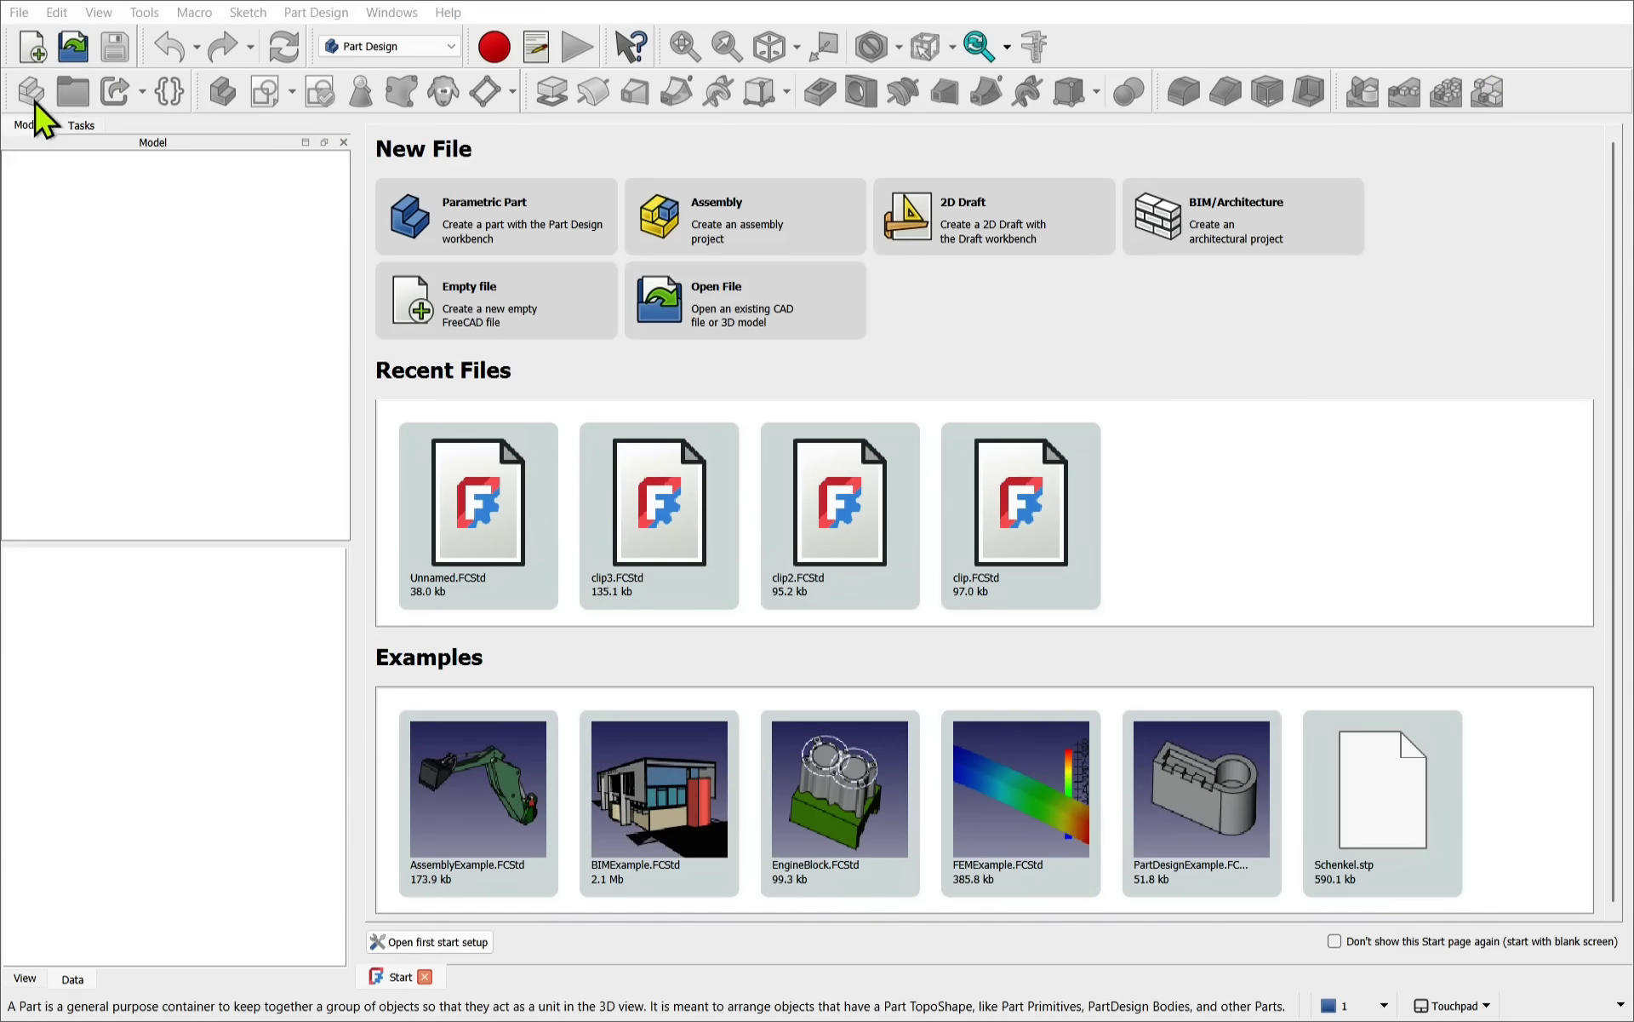
- Create a new document with a Body and an empty sketch attached to the XZ plane
{"action": "left_click", "coordinate": [30, 46]}
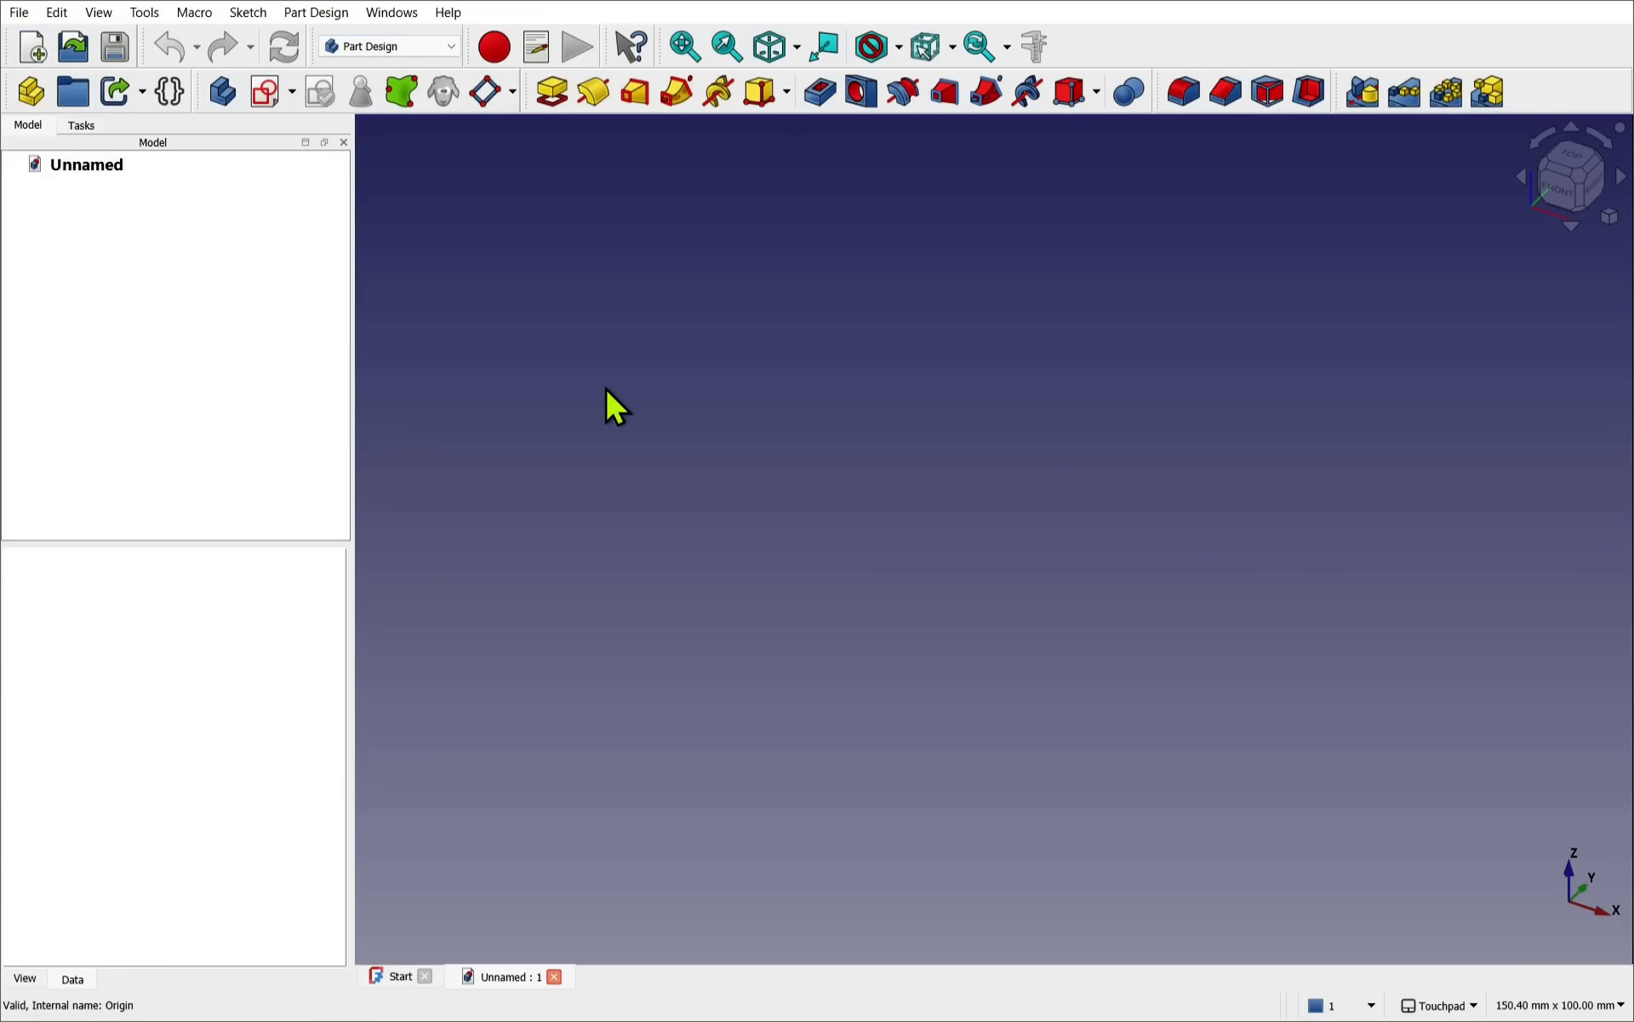
{"action": "left_click", "coordinate": [223, 104]}
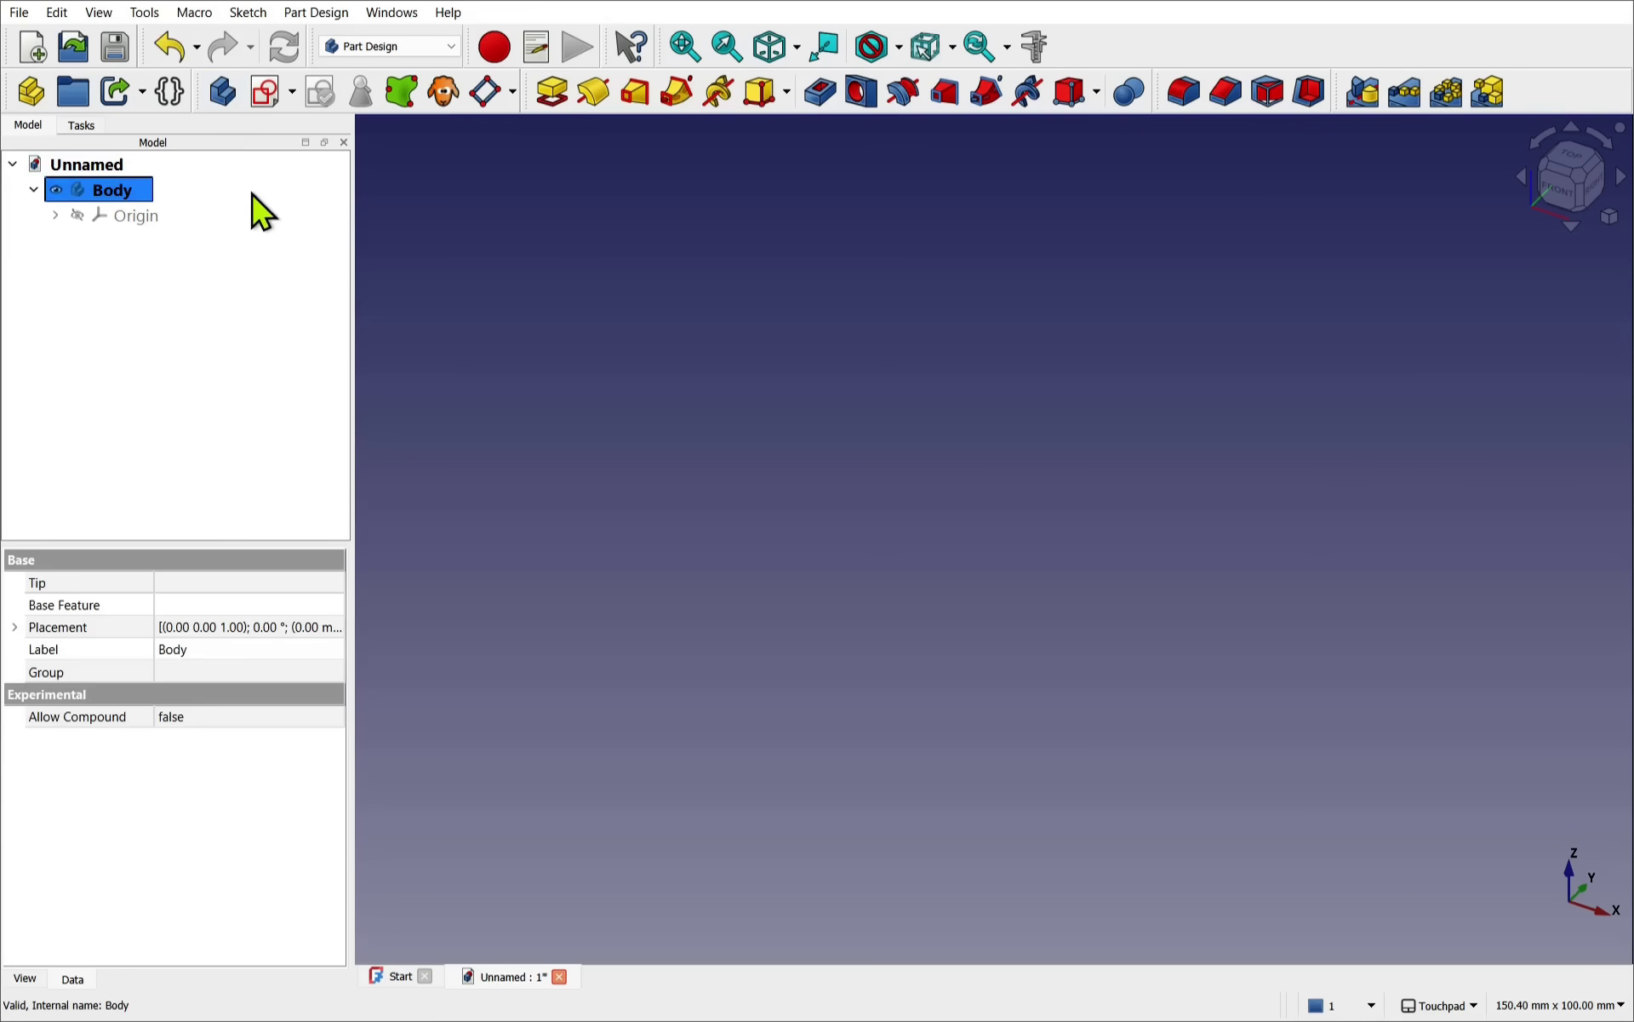
{"action": "left_click", "coordinate": [267, 93]}
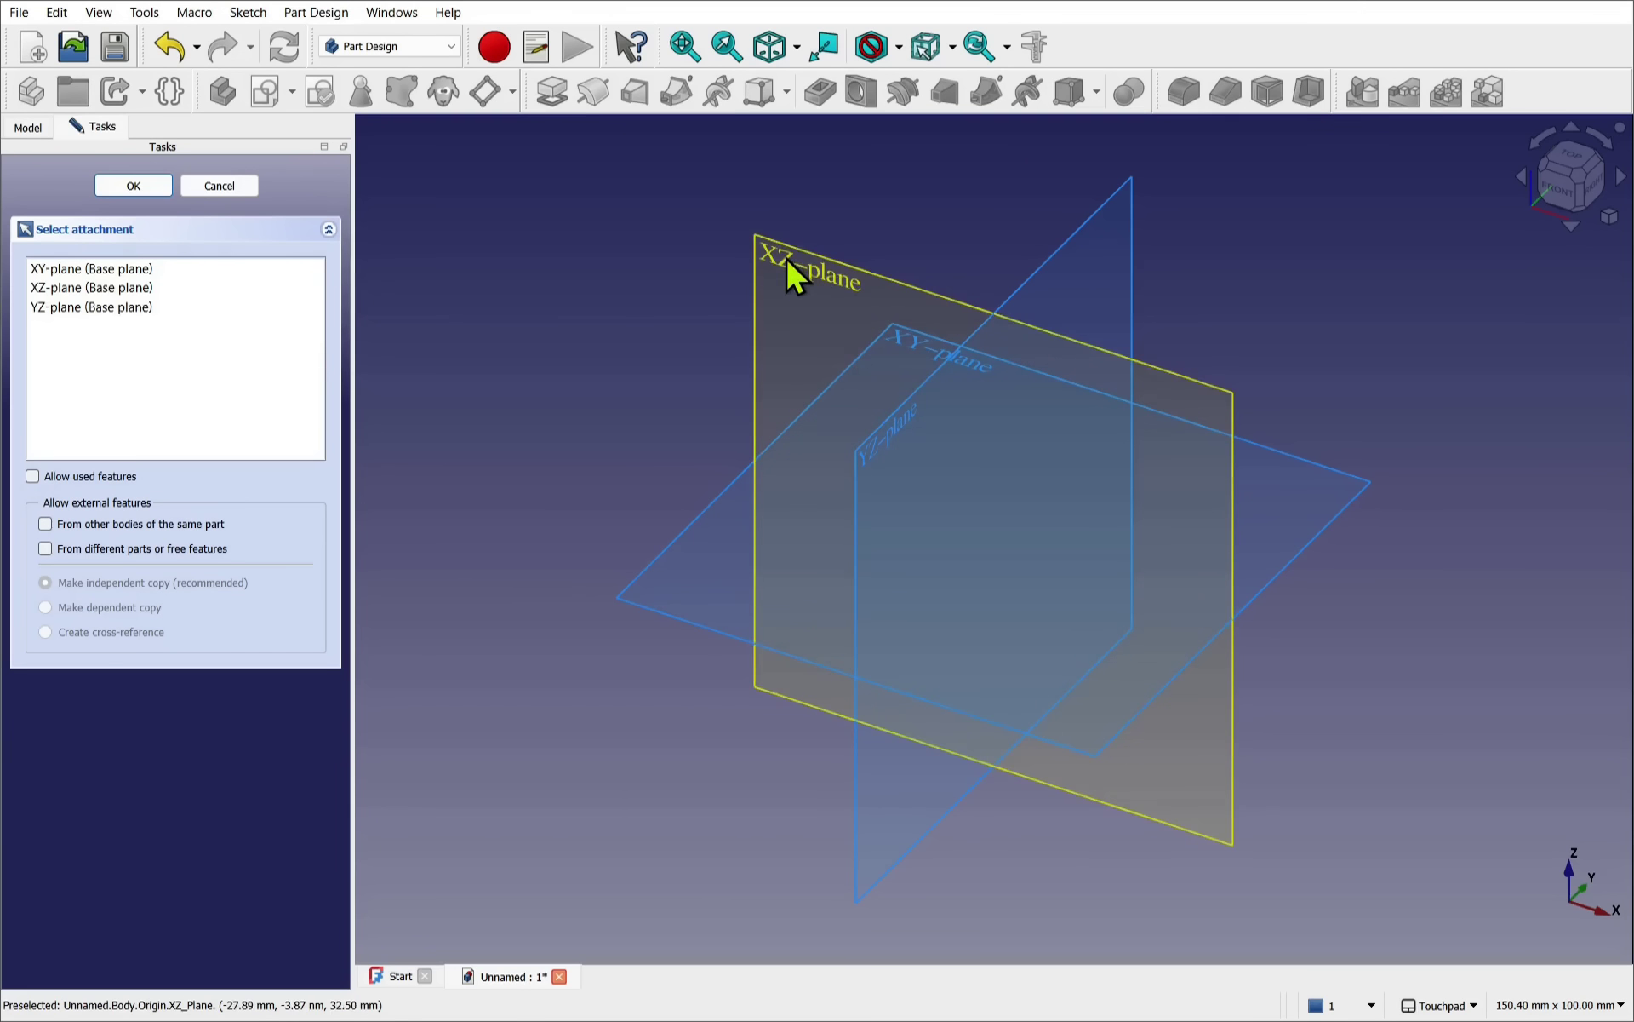
{"action": "left_click", "coordinate": [807, 279]}
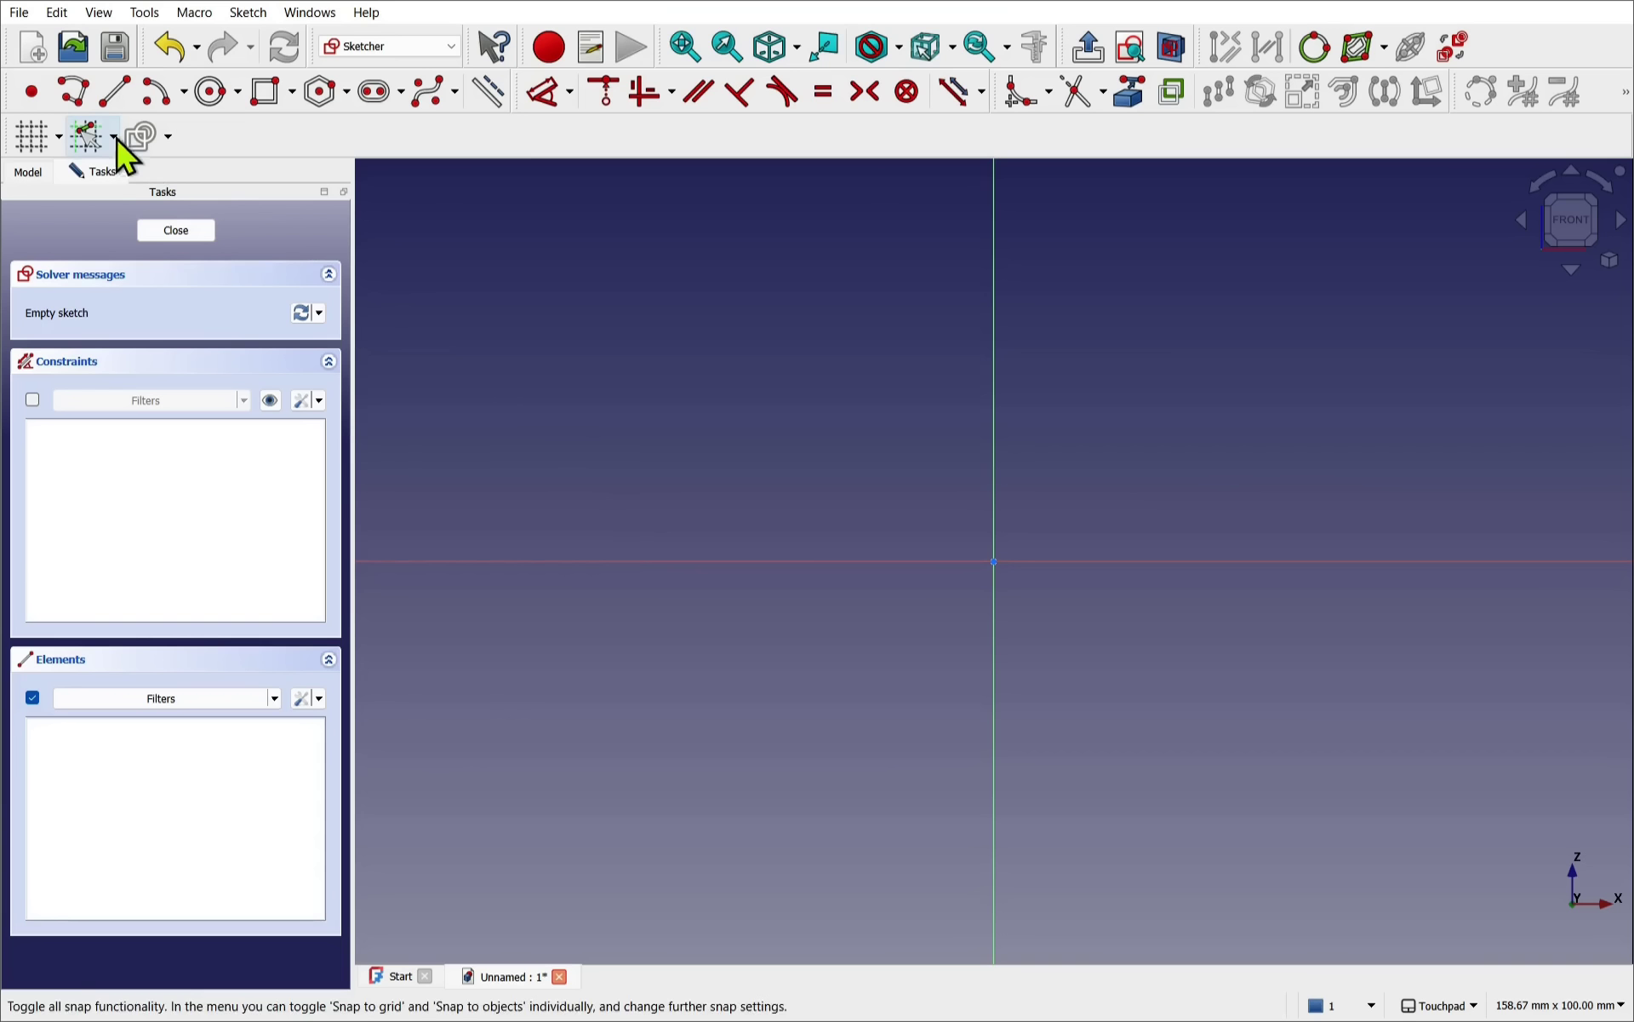
- Draw a vertical-horizontal-vertical stepped polyline ending on the horizontal axis
{"action": "left_click", "coordinate": [72, 100]}
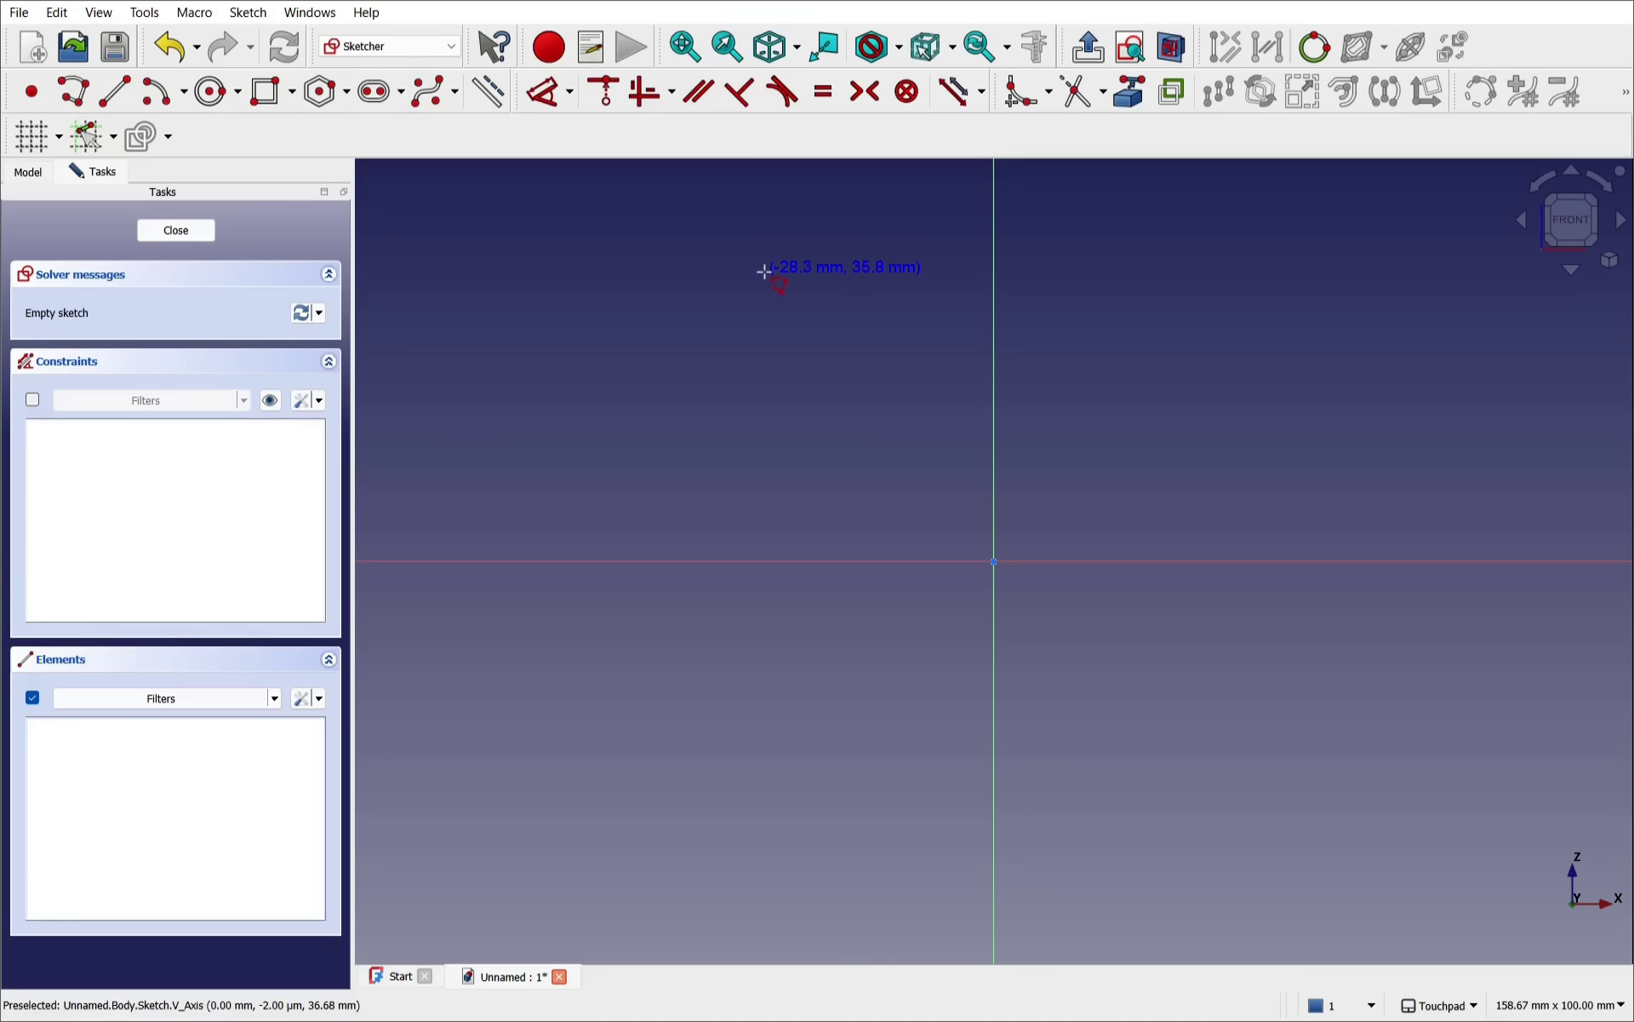
{"action": "left_click", "coordinate": [791, 273]}
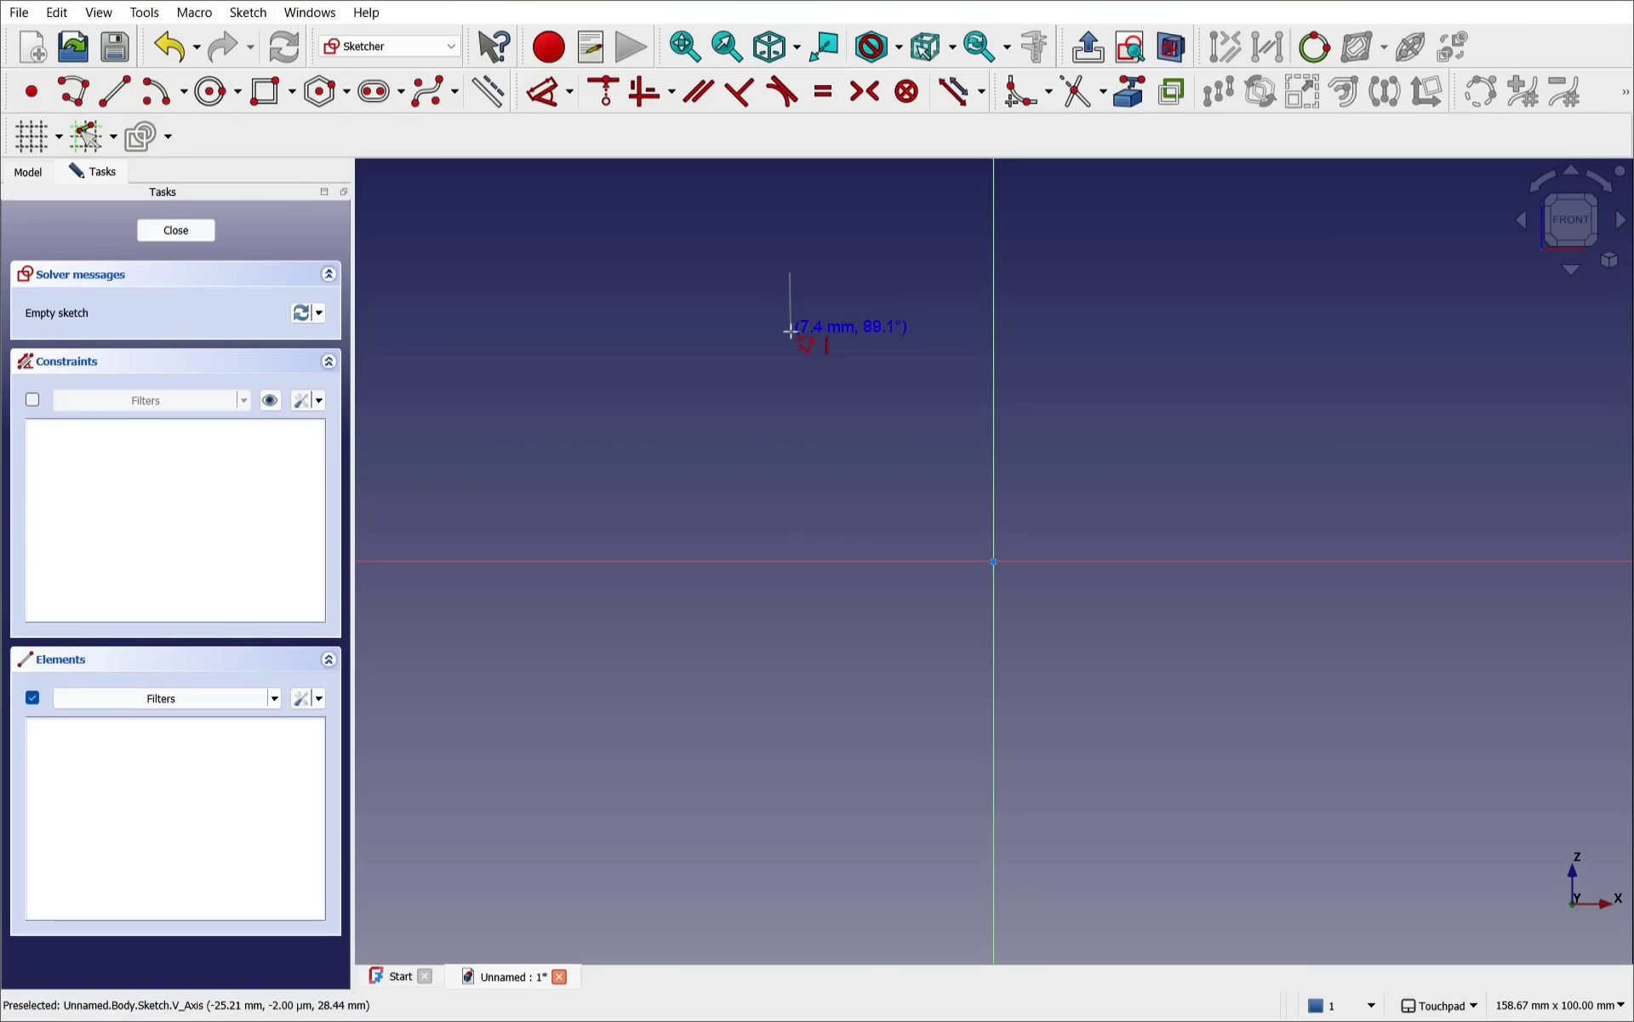
{"action": "left_click", "coordinate": [790, 466]}
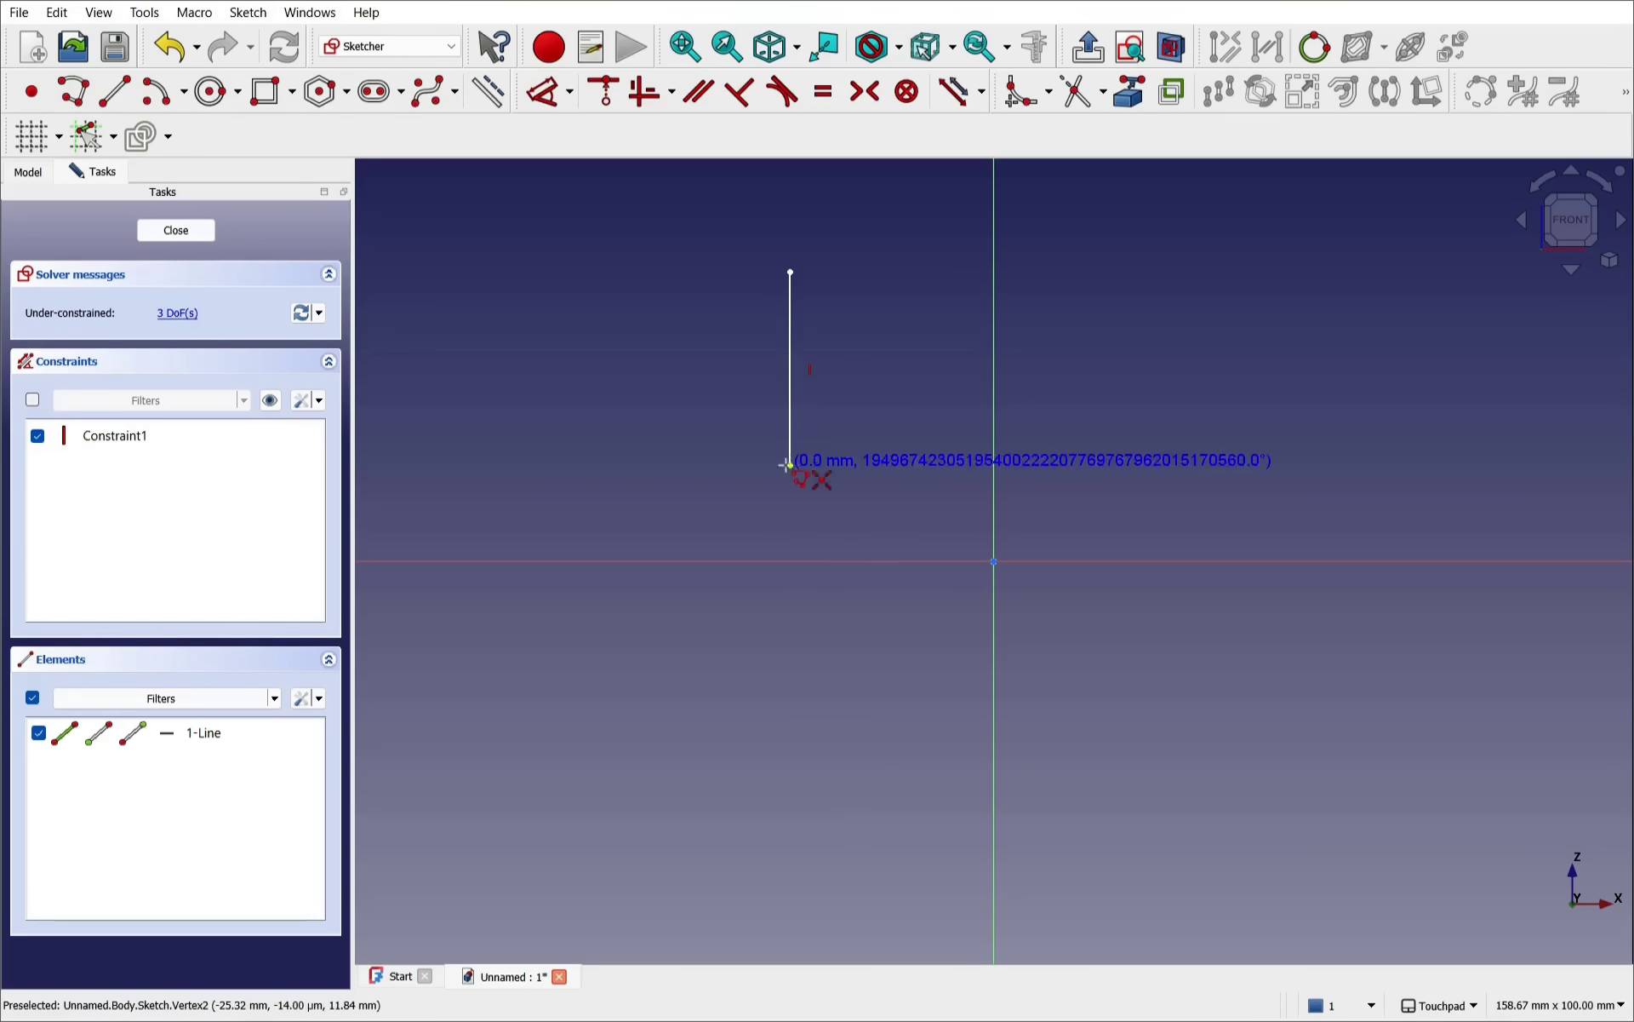
{"action": "left_click", "coordinate": [683, 465]}
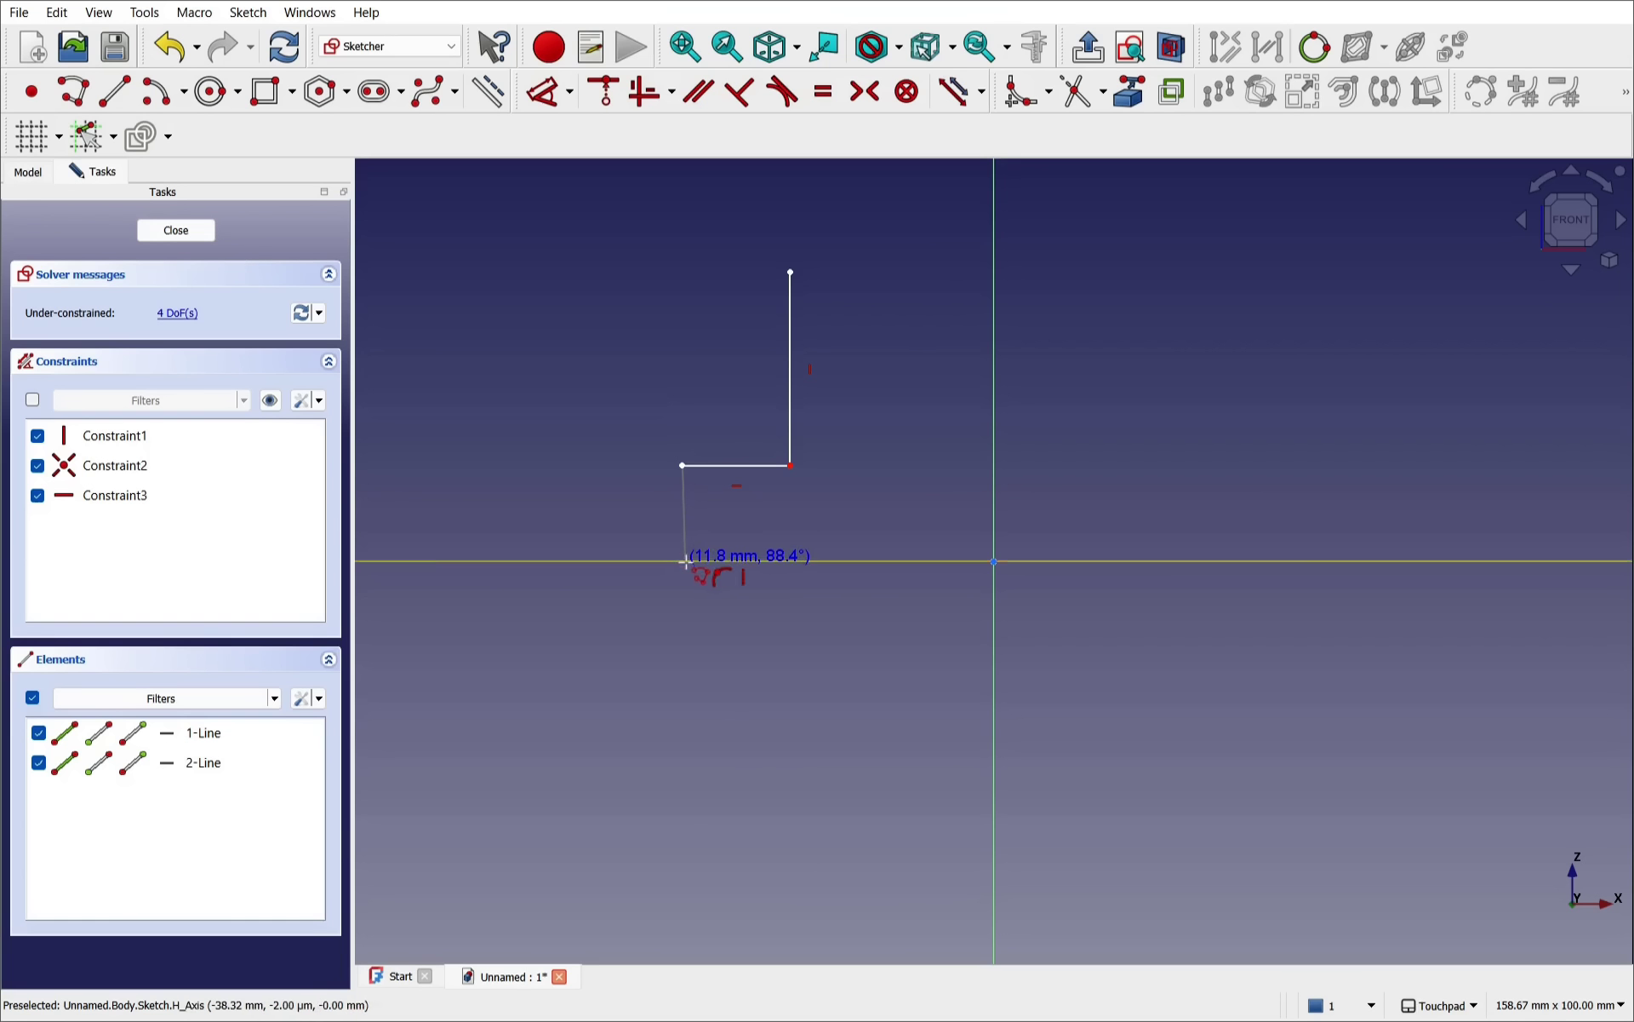
{"action": "left_click", "coordinate": [685, 562]}
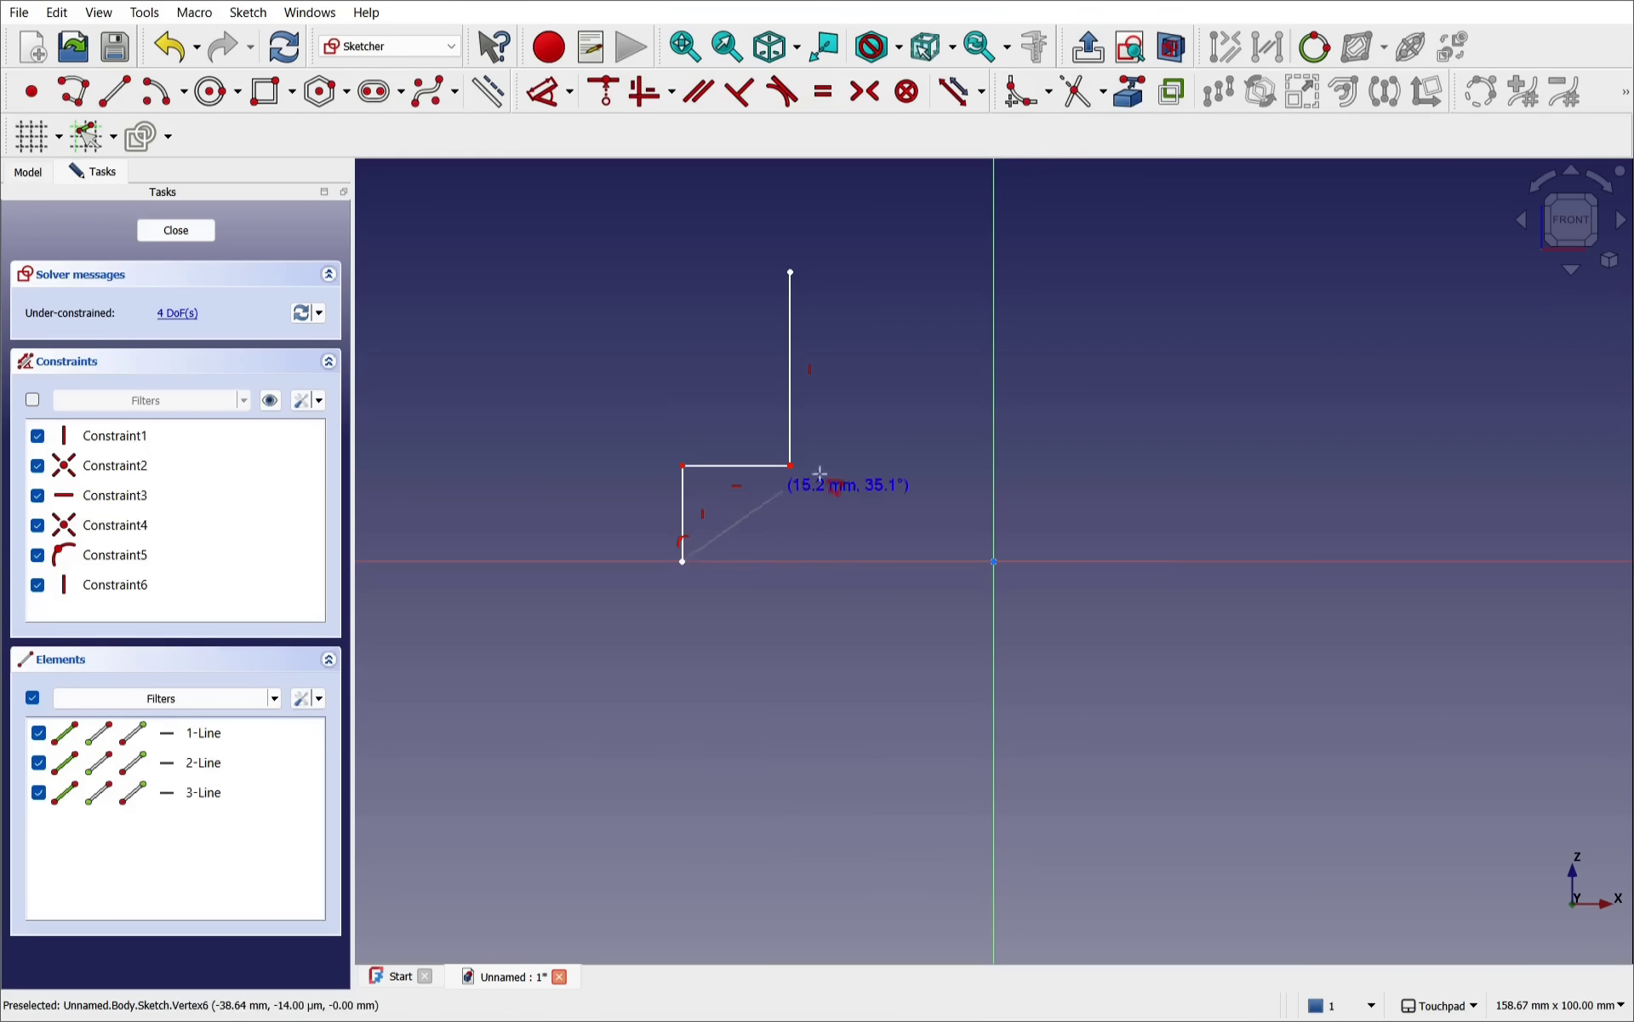
{"action": "right_click", "coordinate": [915, 395]}
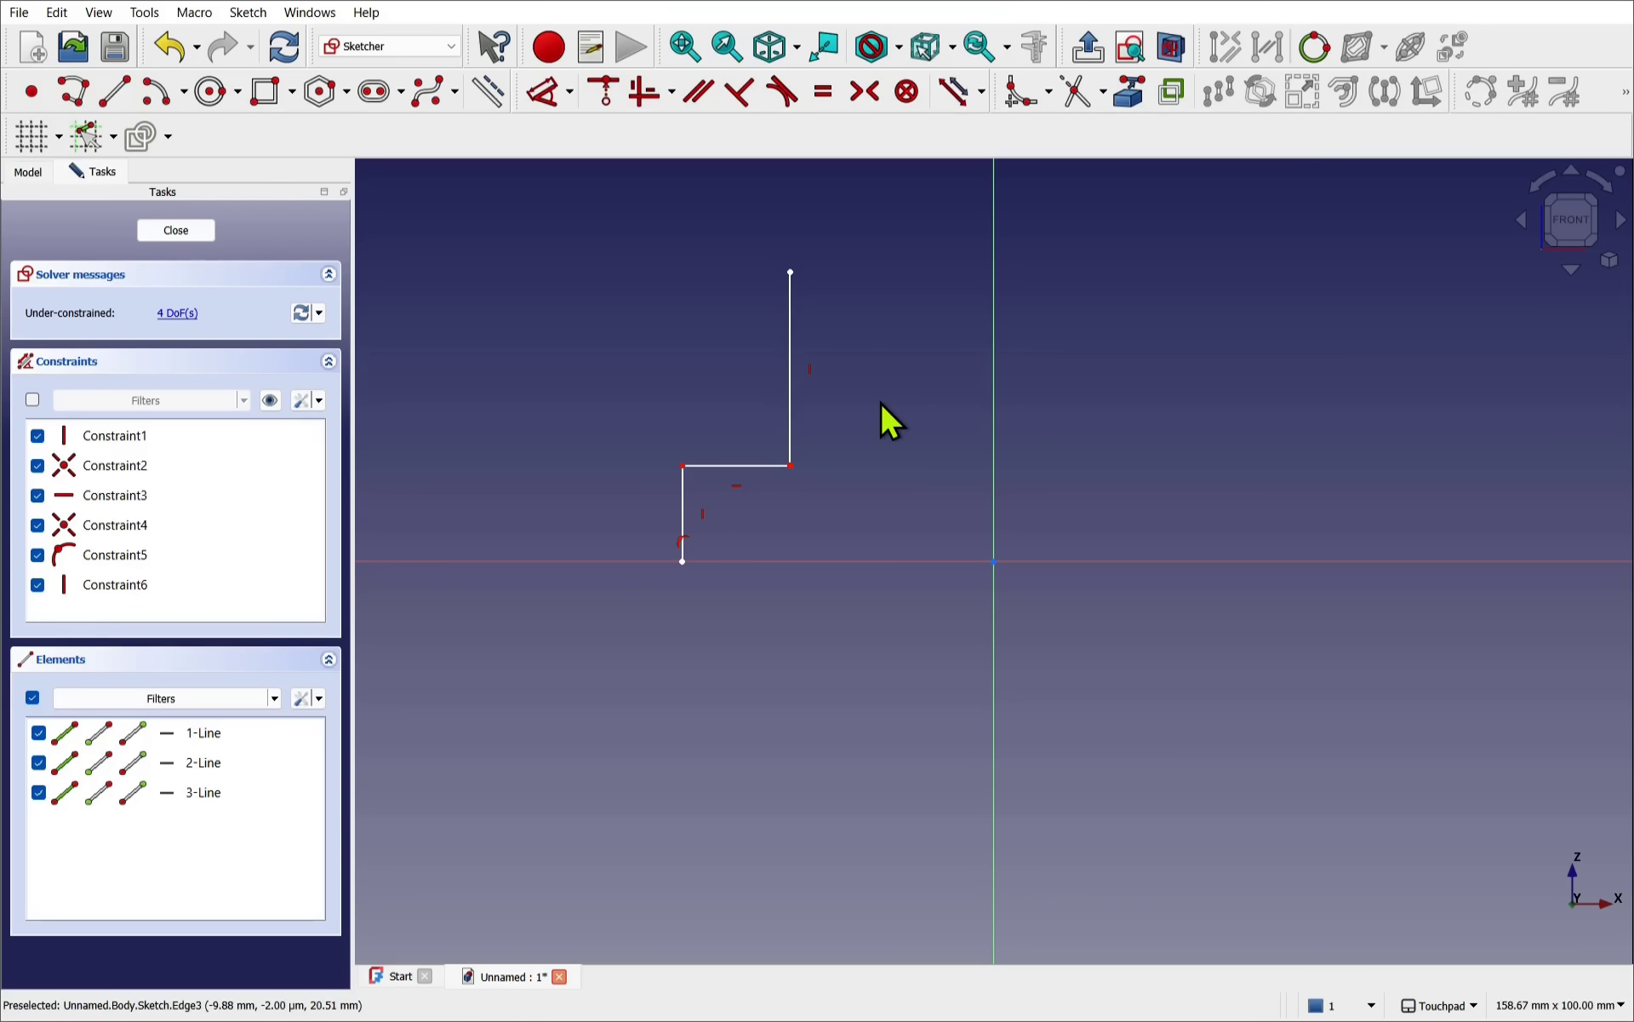
- Dimension the top vertex 20 mm from the vertical axis and the upper line to 15 mm
{"action": "left_click", "coordinate": [546, 95]}
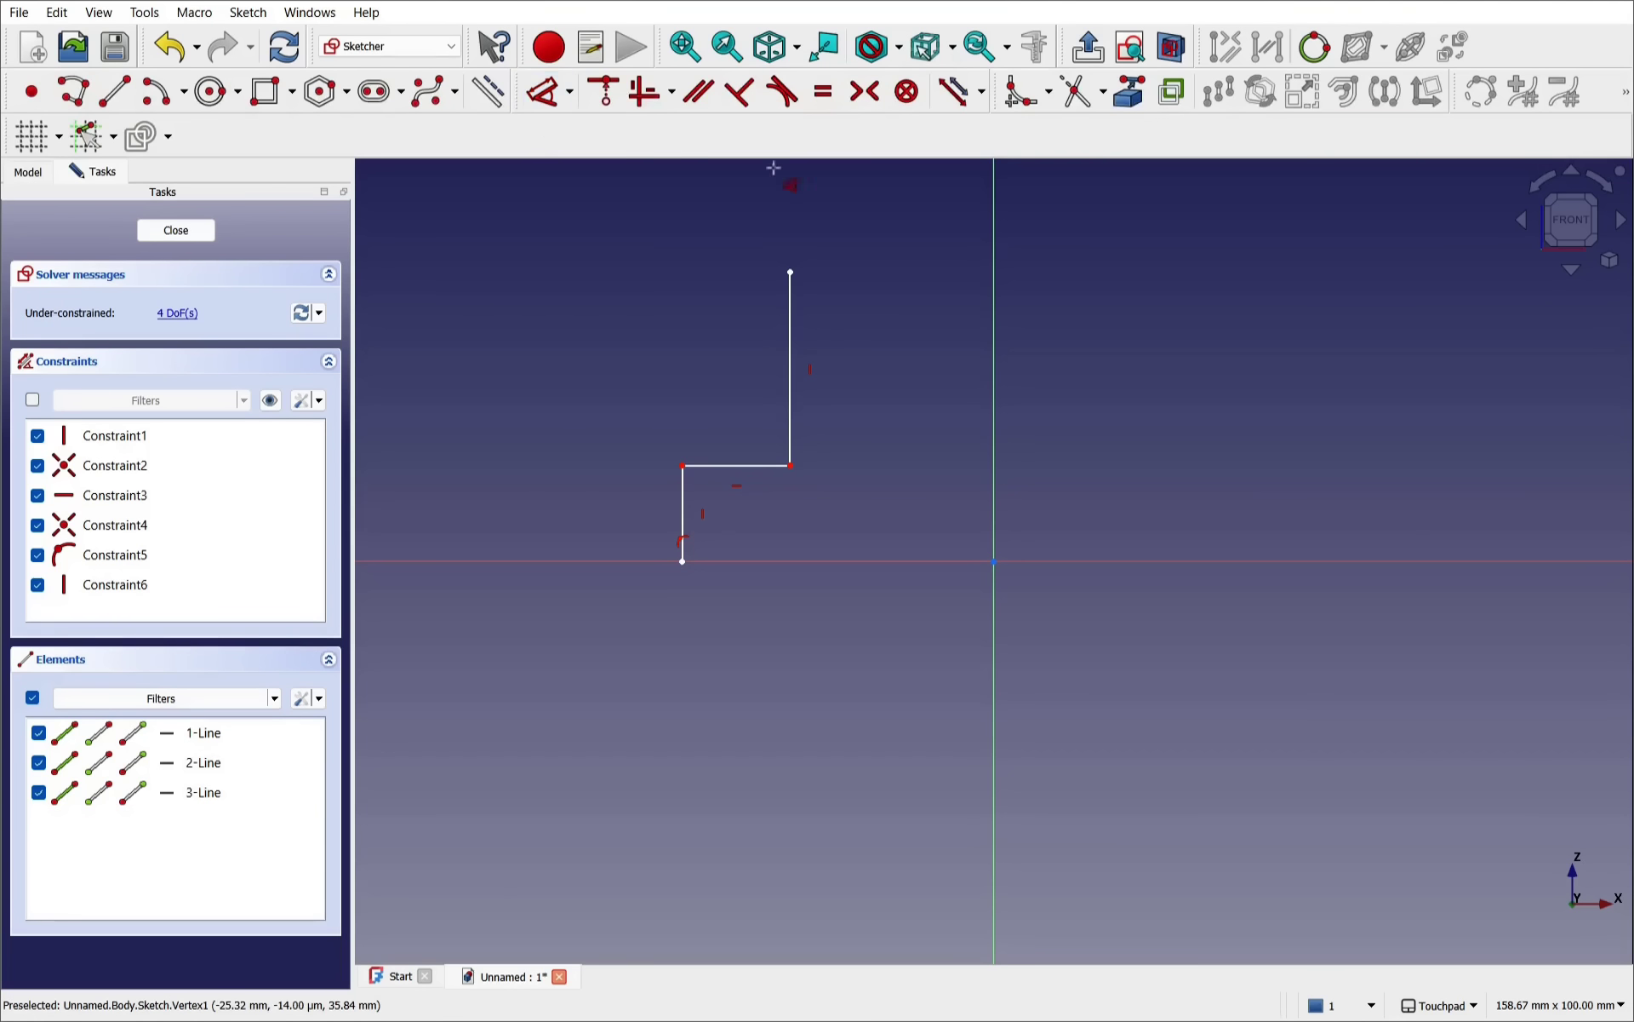
{"action": "left_click", "coordinate": [793, 271]}
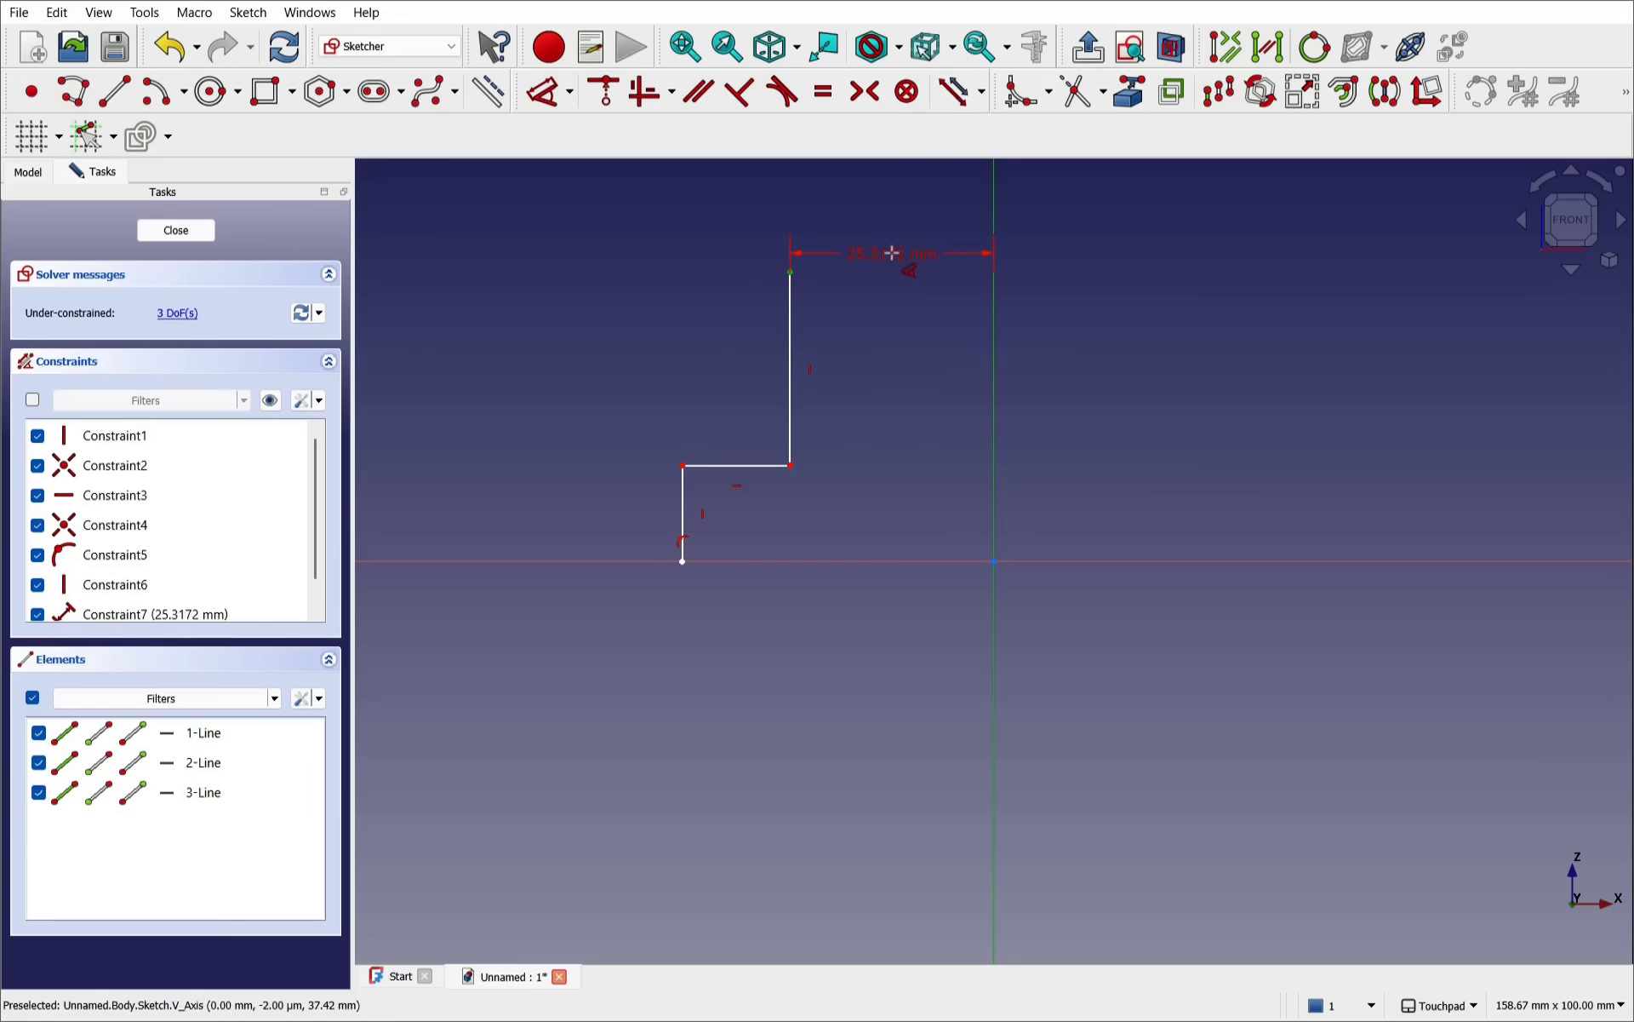
{"action": "left_click", "coordinate": [894, 239]}
{"action": "type", "text": "2"}
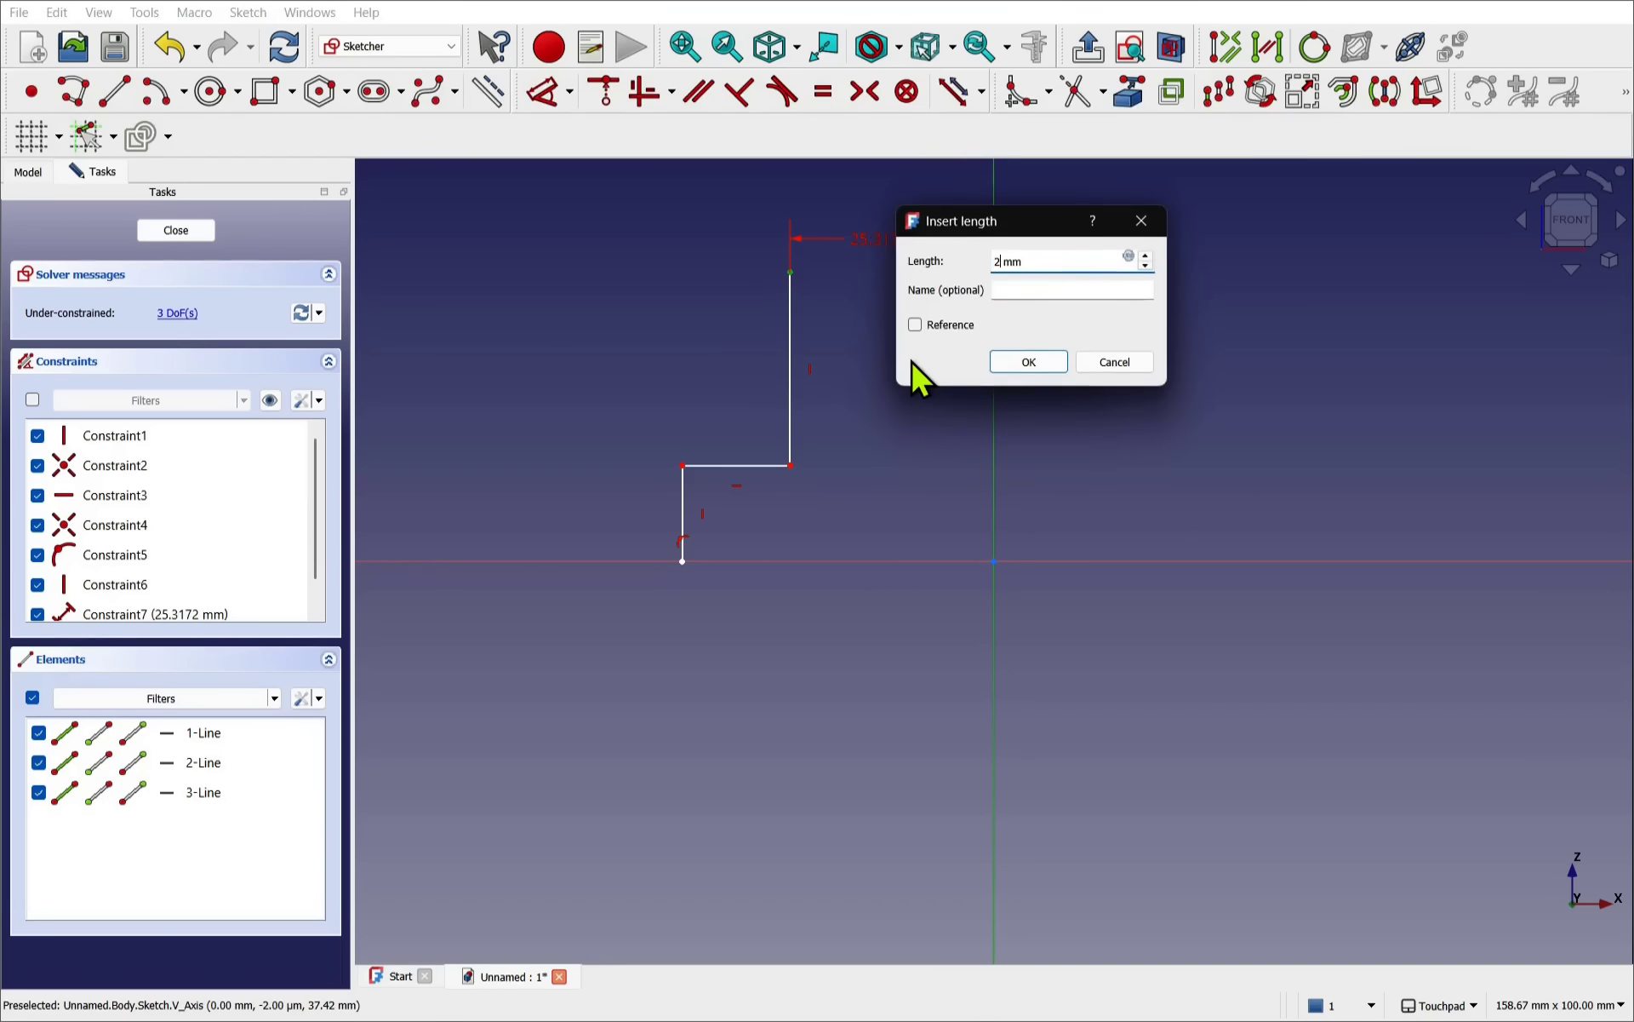
{"action": "type", "text": "0"}
{"action": "key", "text": "Return"}
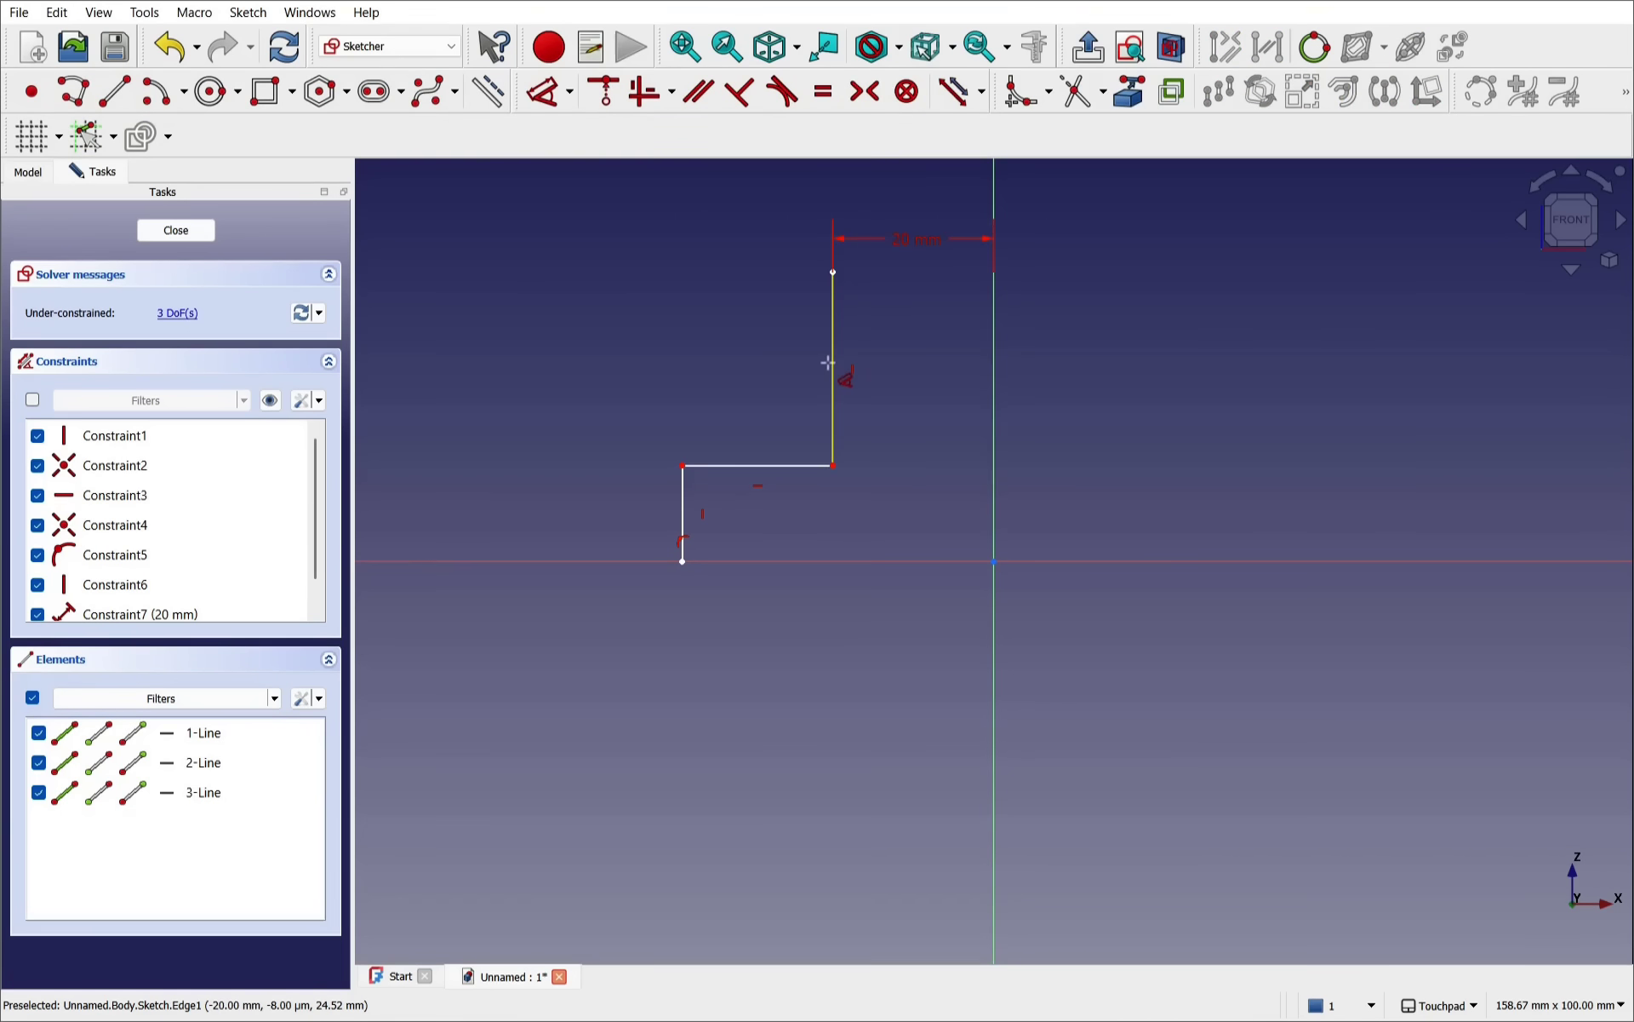
{"action": "left_click", "coordinate": [833, 366]}
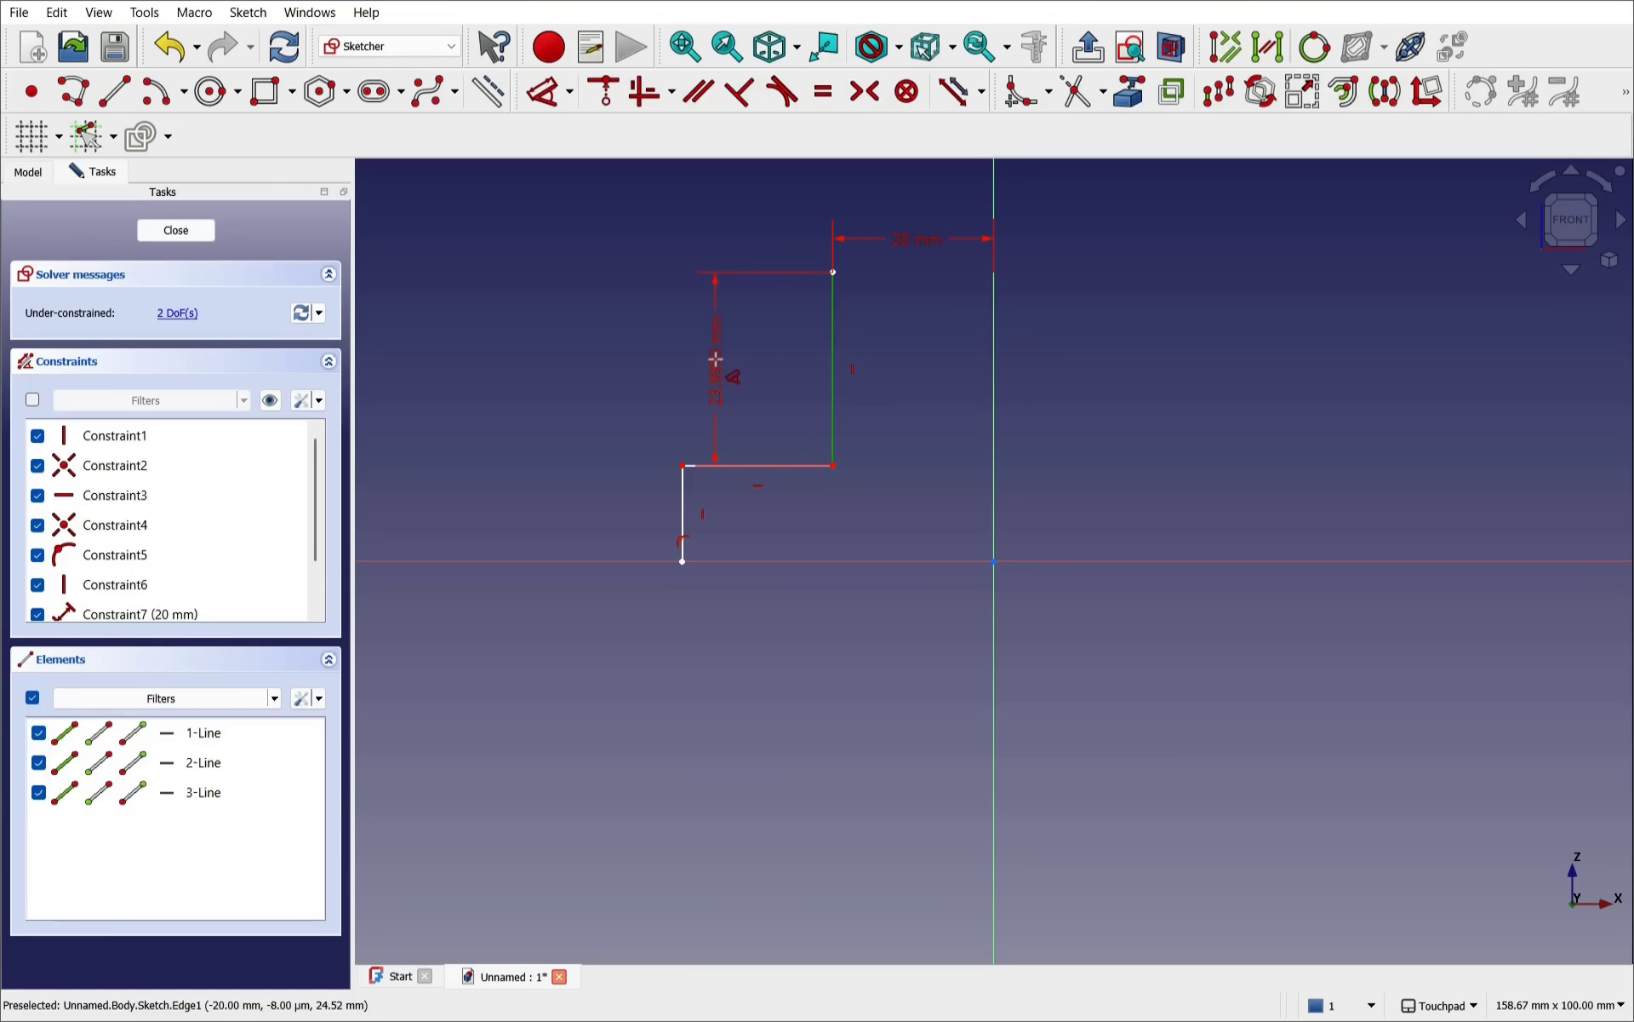
{"action": "left_click", "coordinate": [716, 359]}
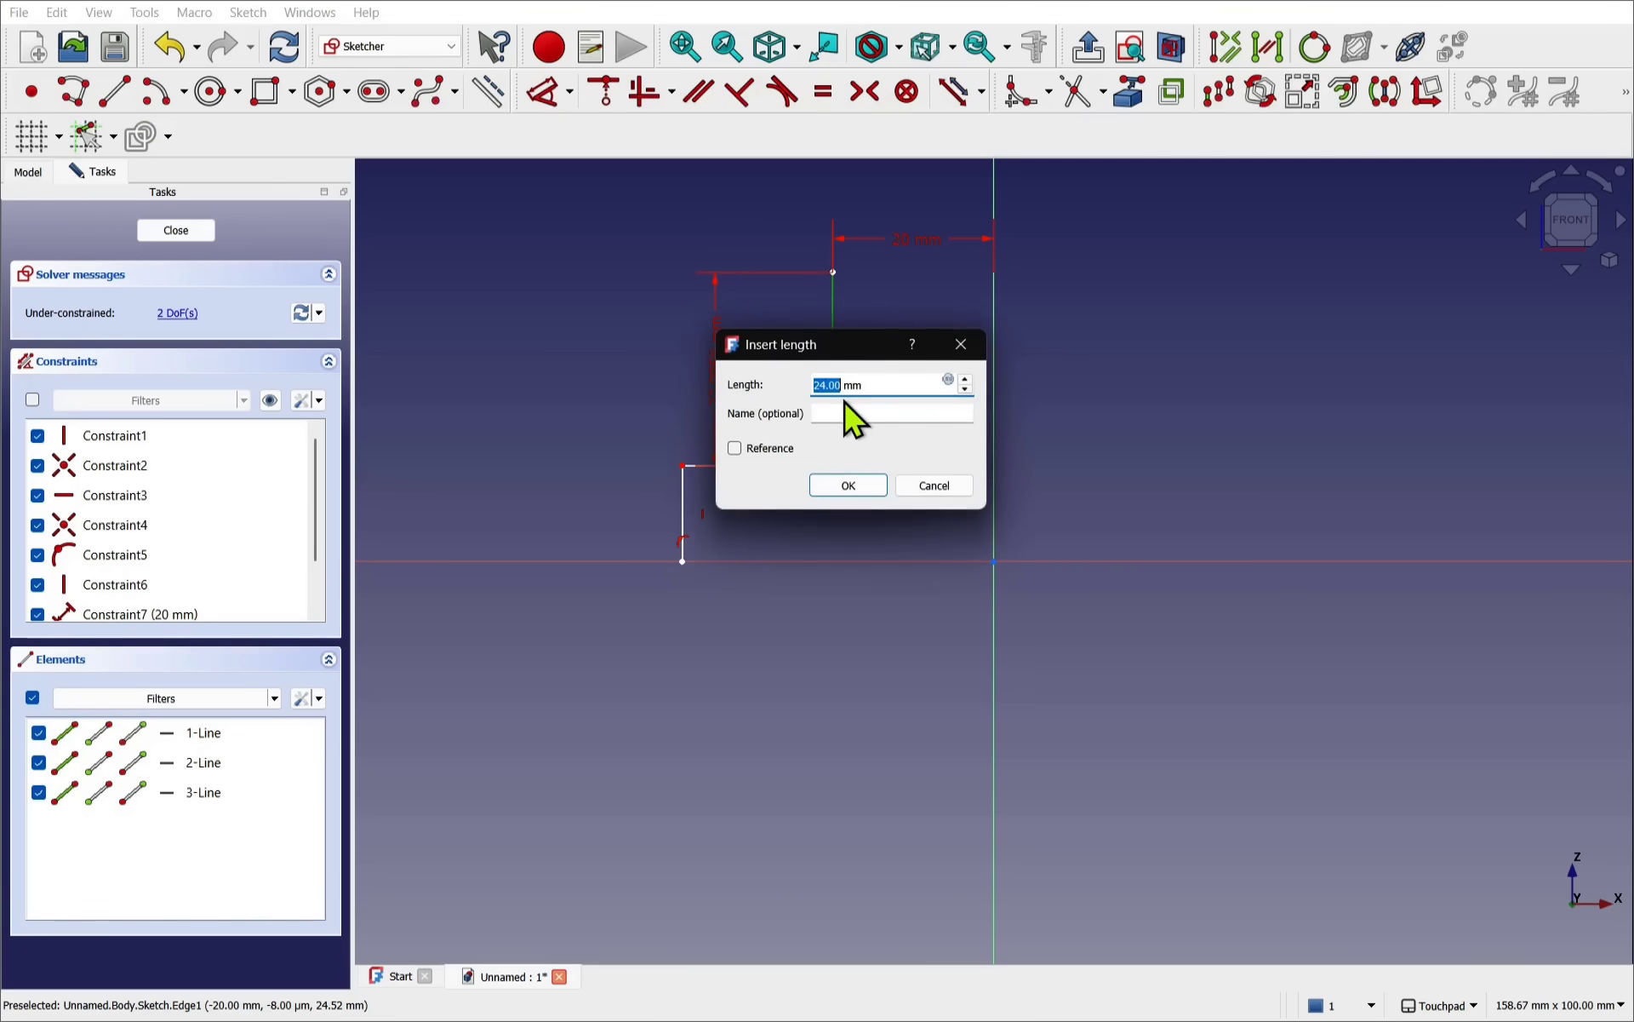
{"action": "type", "text": "15"}
{"action": "left_click", "coordinate": [851, 489]}
- Set the horizontal step to 5 mm and the lower vertical line to 12 mm
{"action": "scroll", "coordinate": [832, 460], "scroll_direction": "up", "scroll_amount": 2}
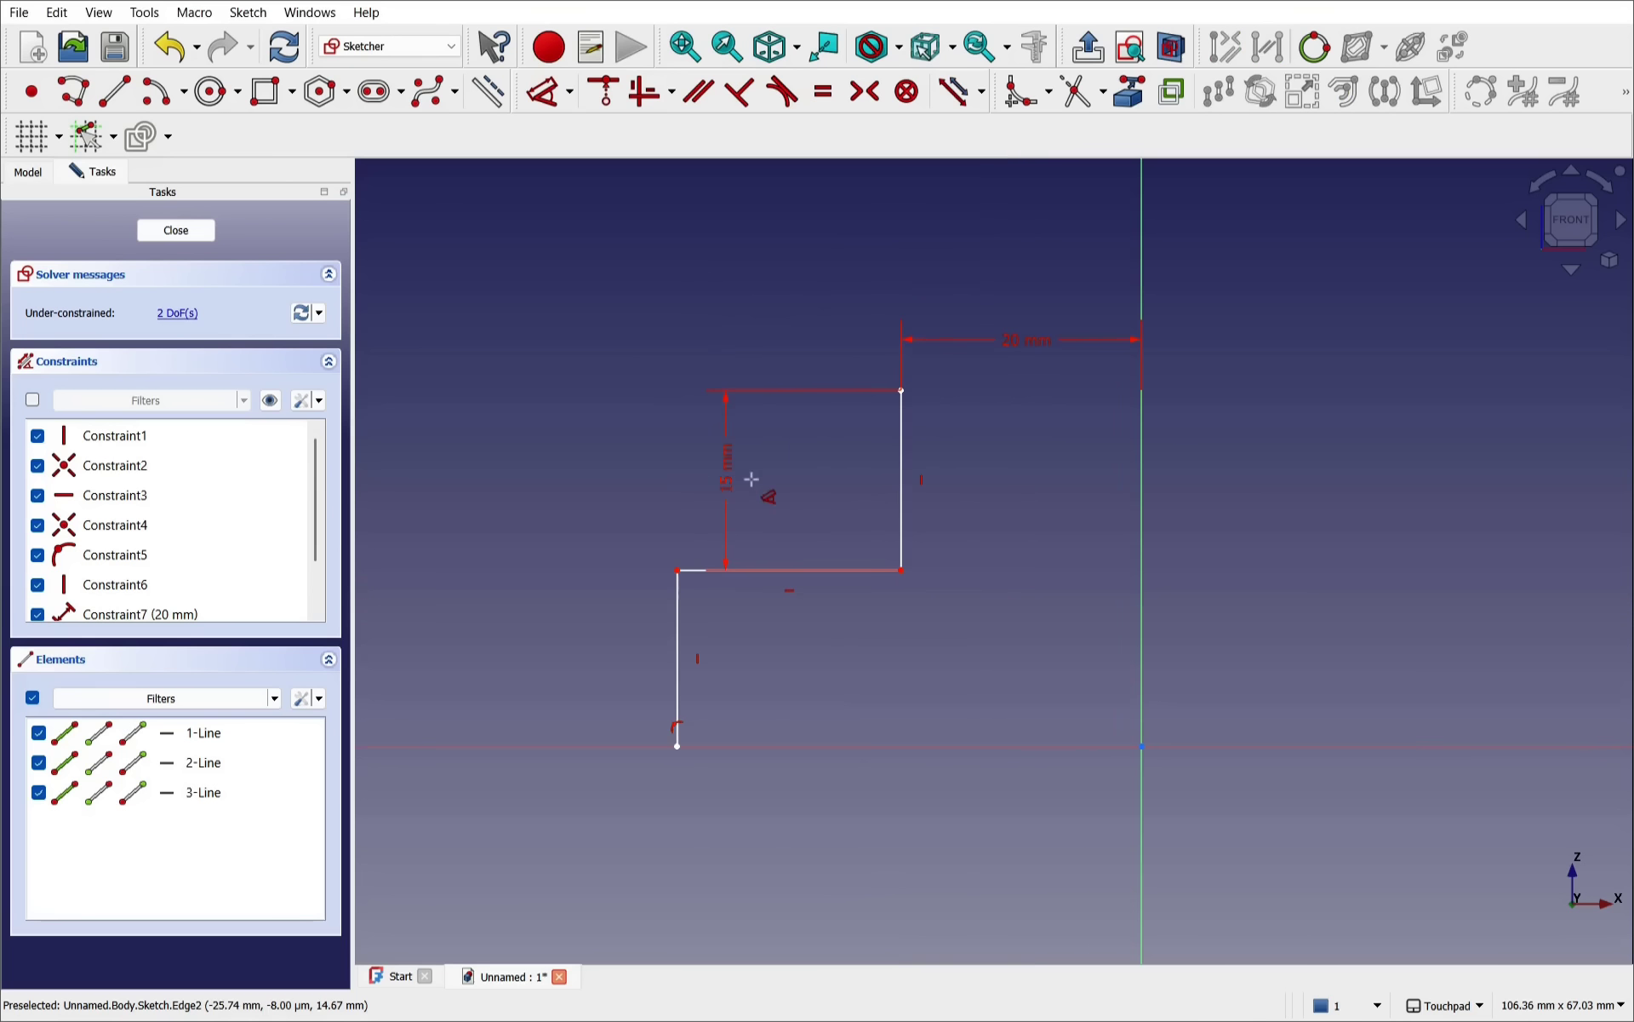
{"action": "left_click", "coordinate": [709, 568]}
{"action": "left_click", "coordinate": [795, 615]}
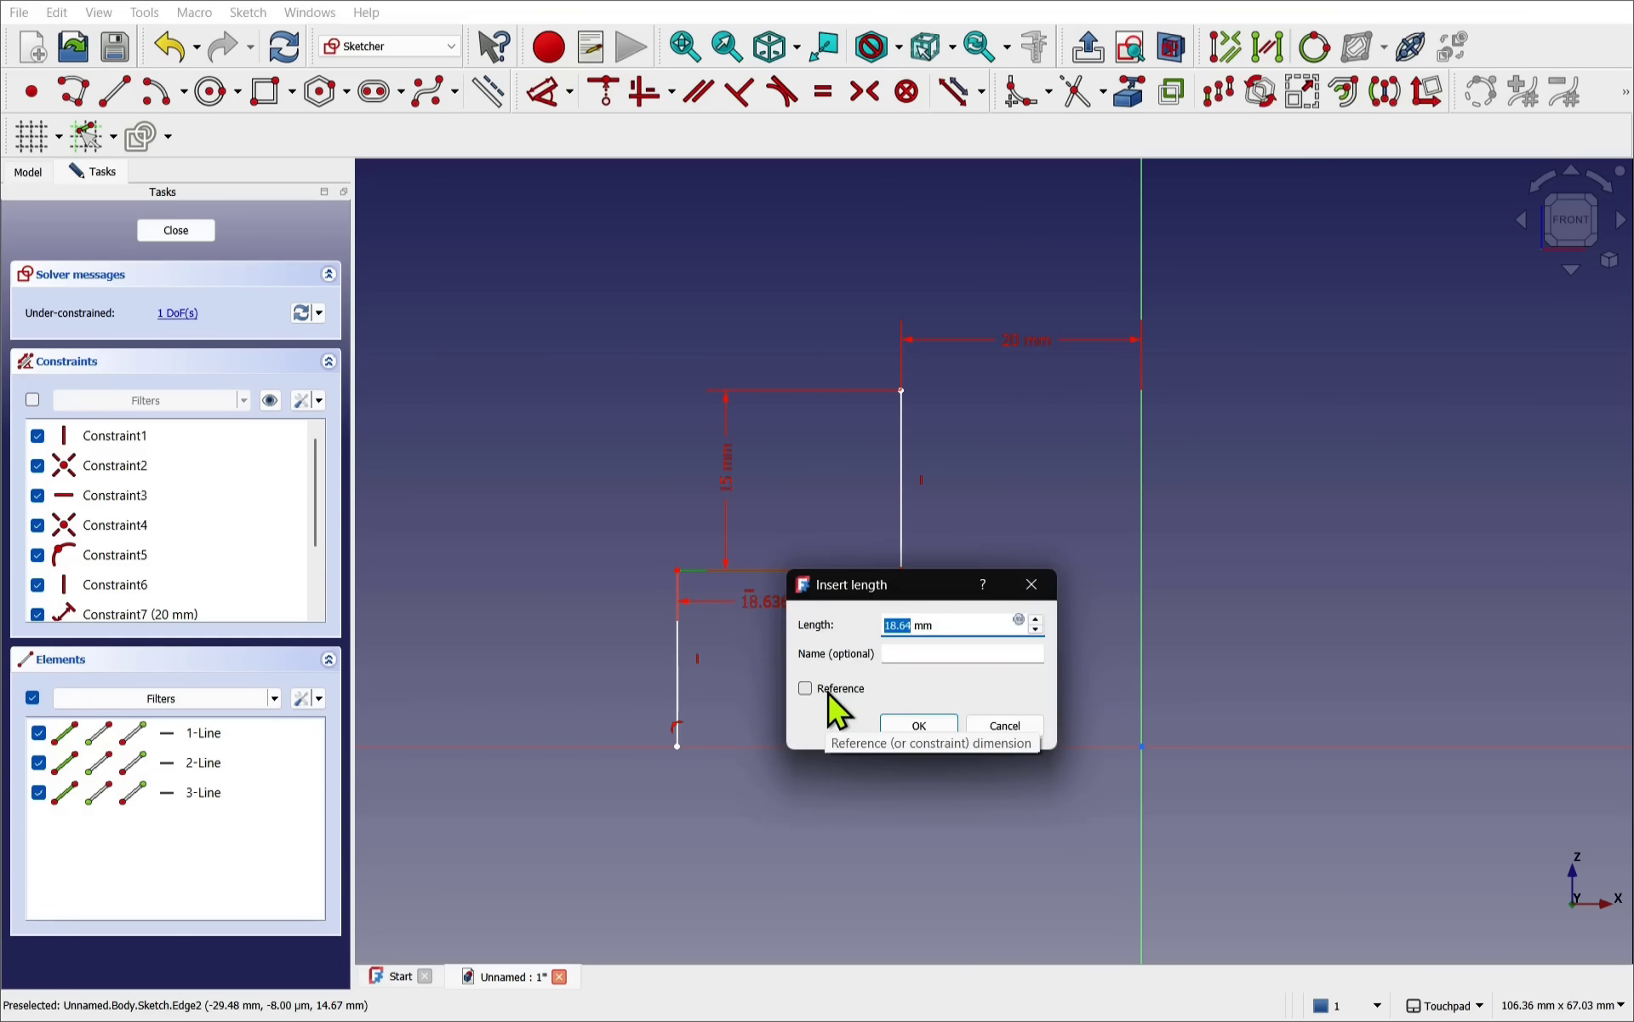
{"action": "type", "text": "5"}
{"action": "key", "text": "Return"}
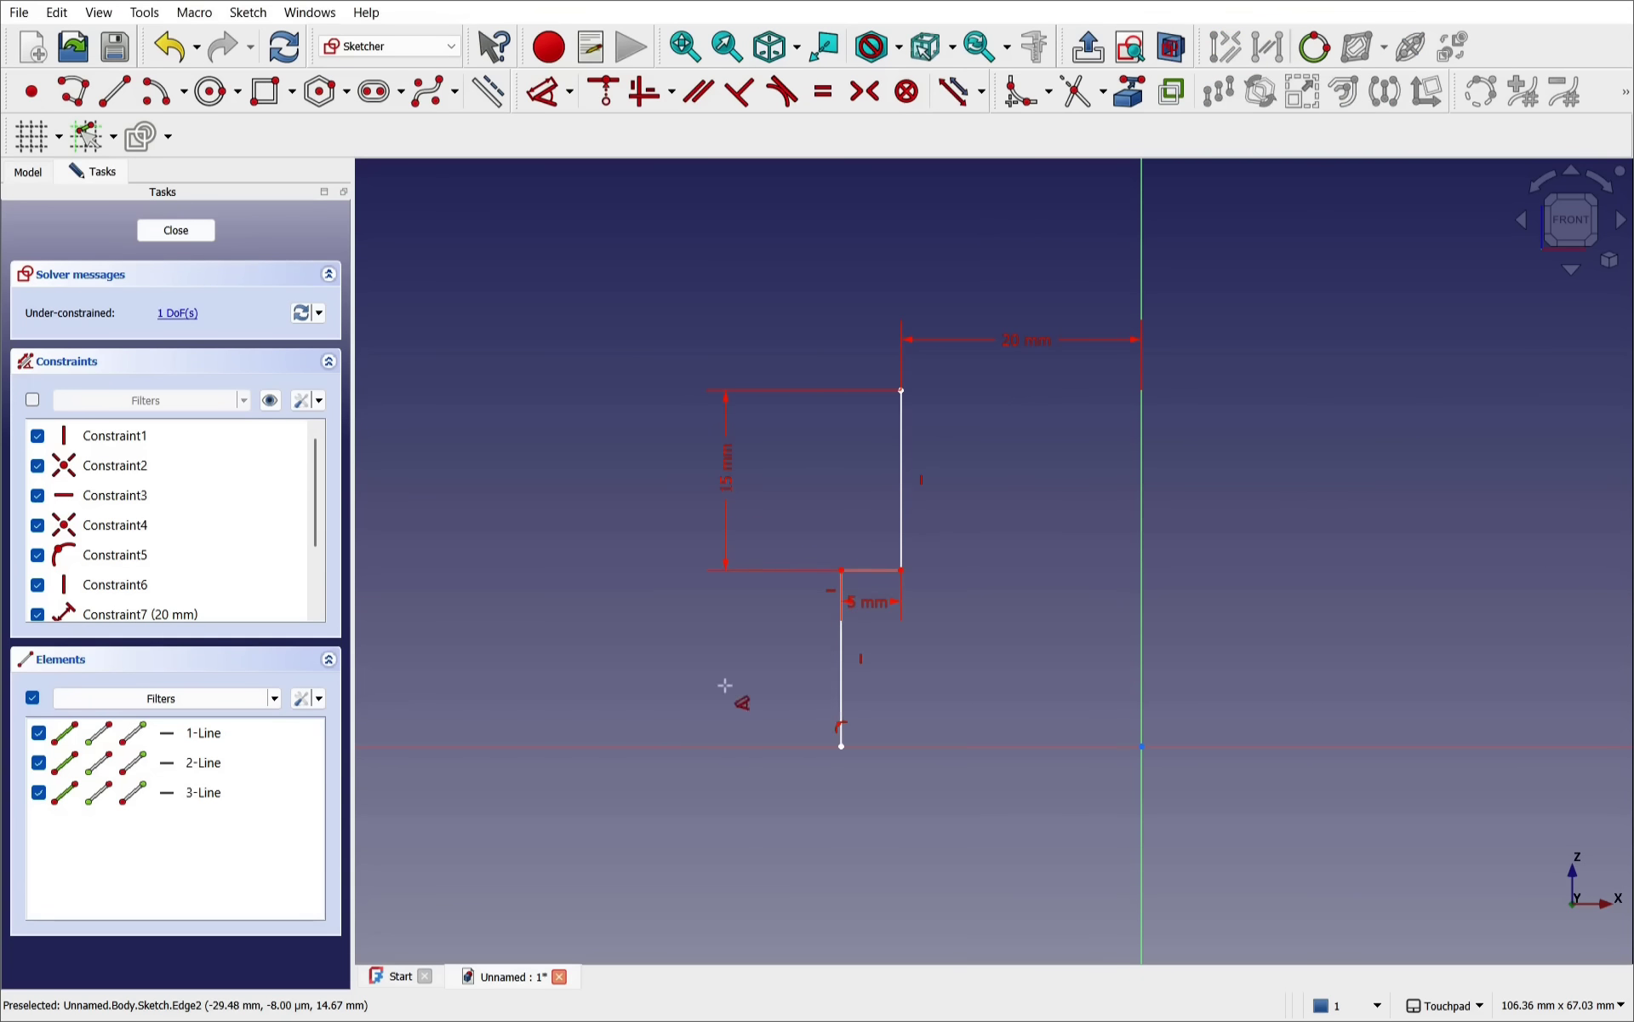
{"action": "left_click", "coordinate": [841, 691]}
{"action": "left_click", "coordinate": [809, 683]}
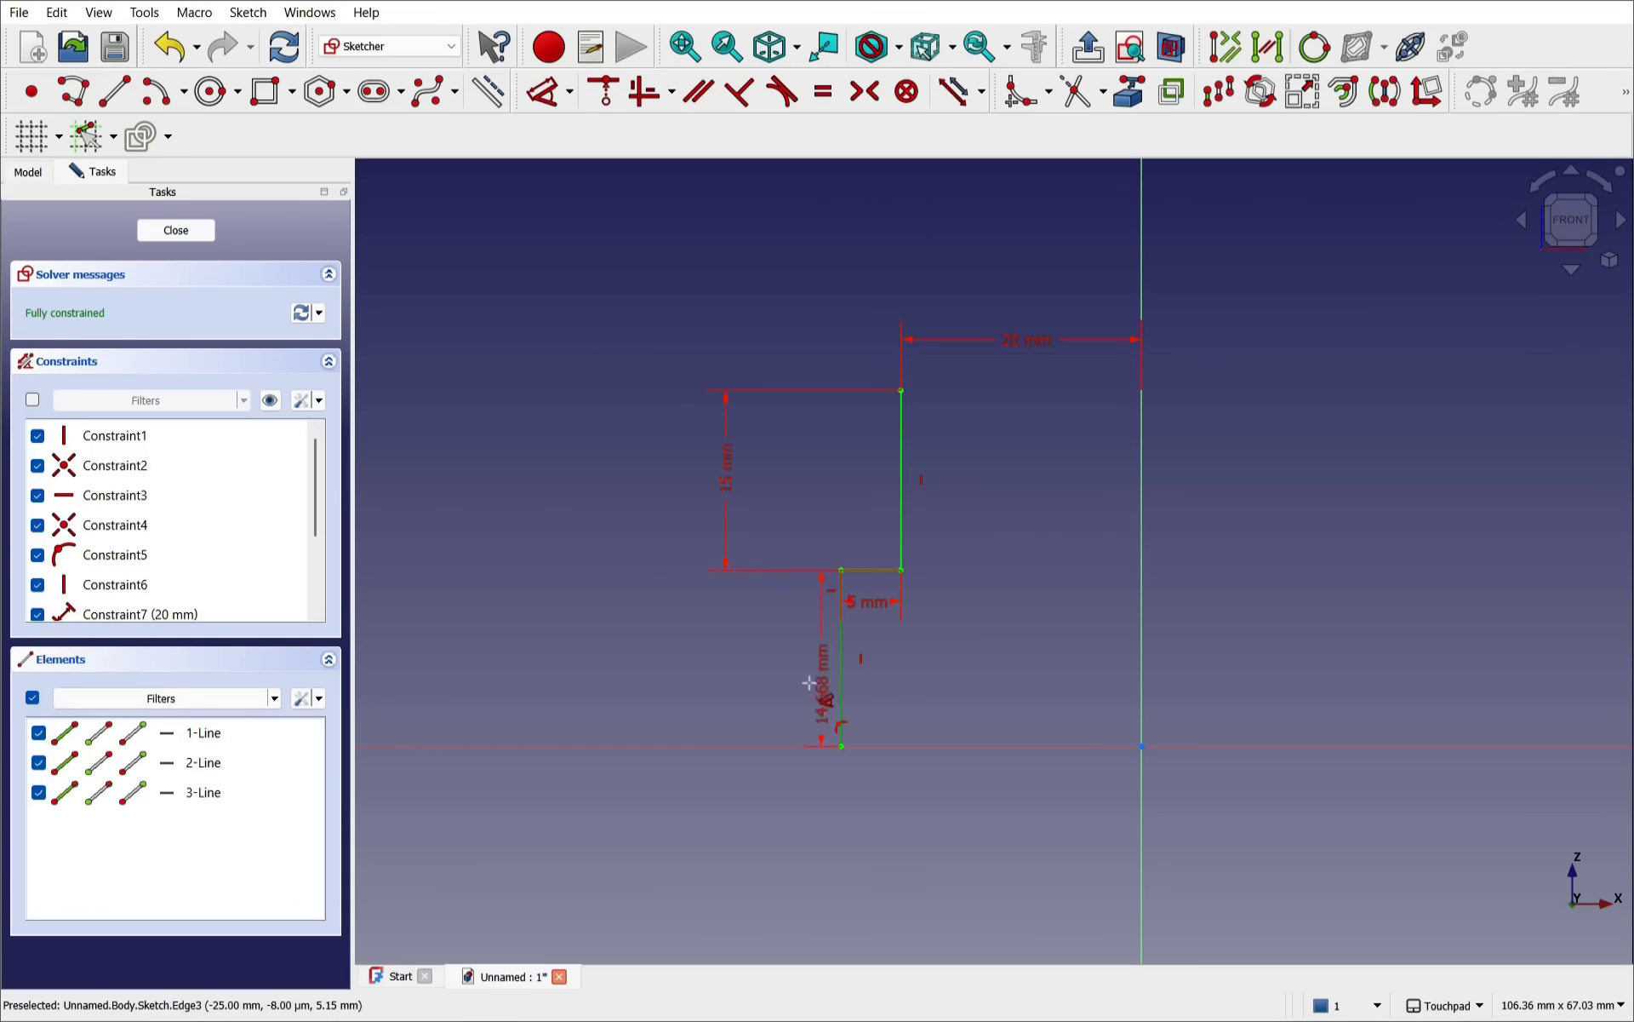
{"action": "left_click", "coordinate": [739, 696]}
{"action": "type", "text": "12"}
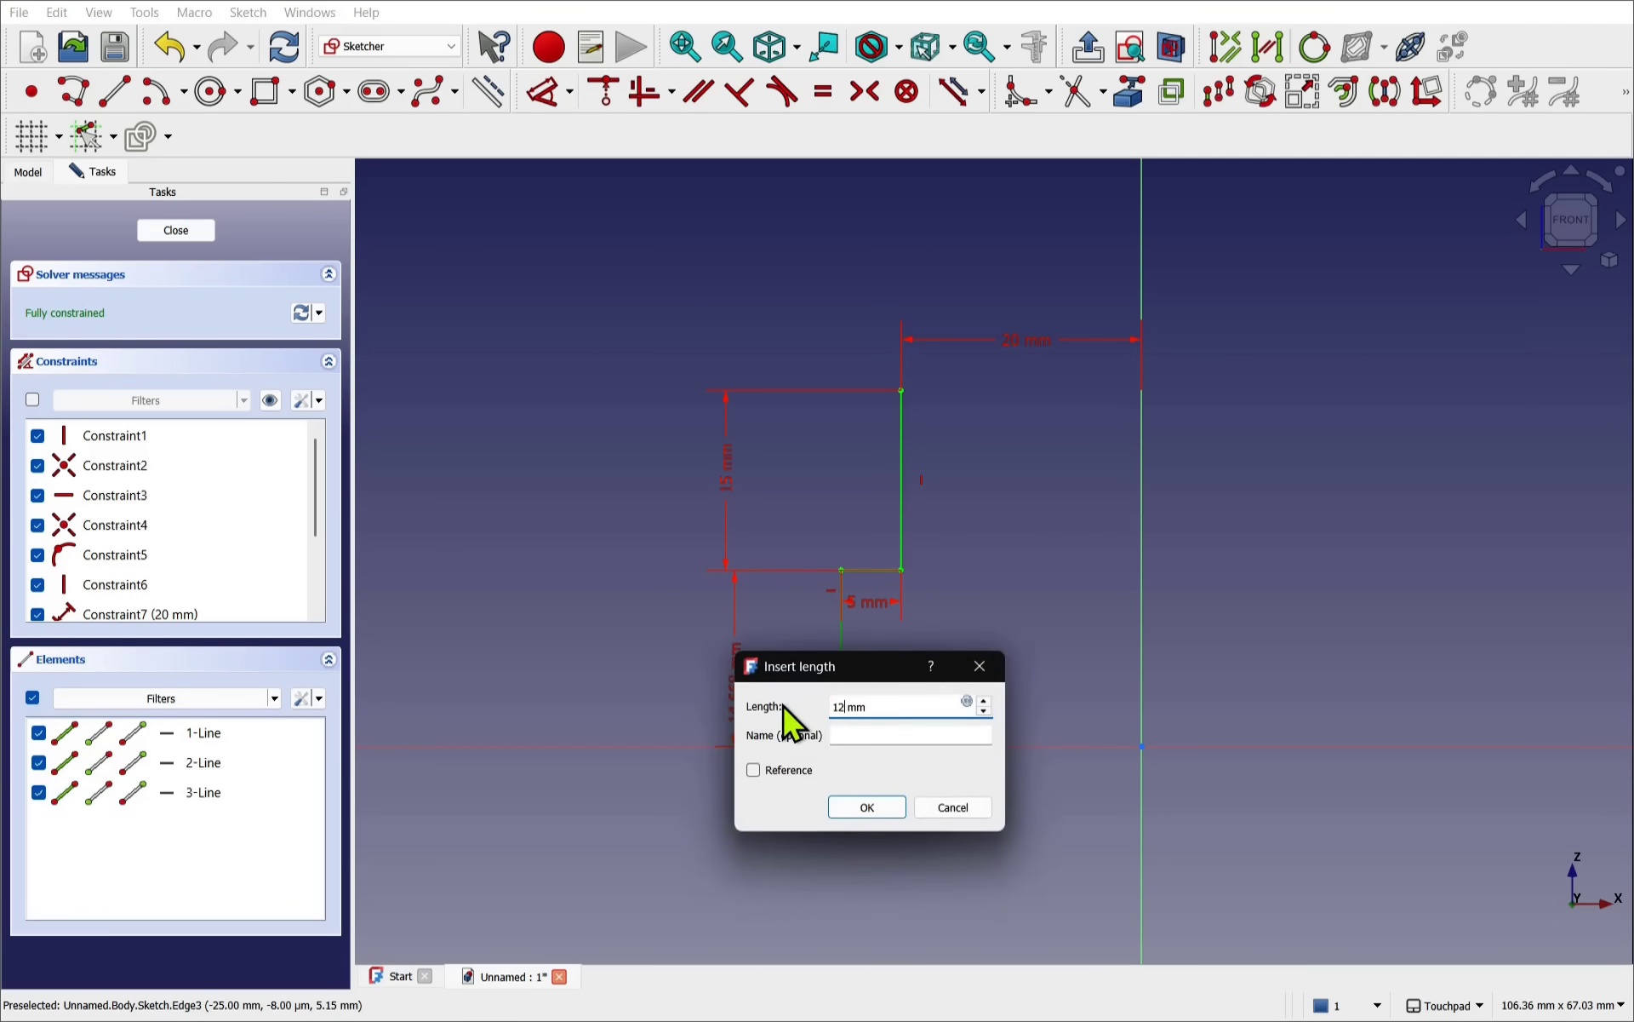
{"action": "key", "text": "Return"}
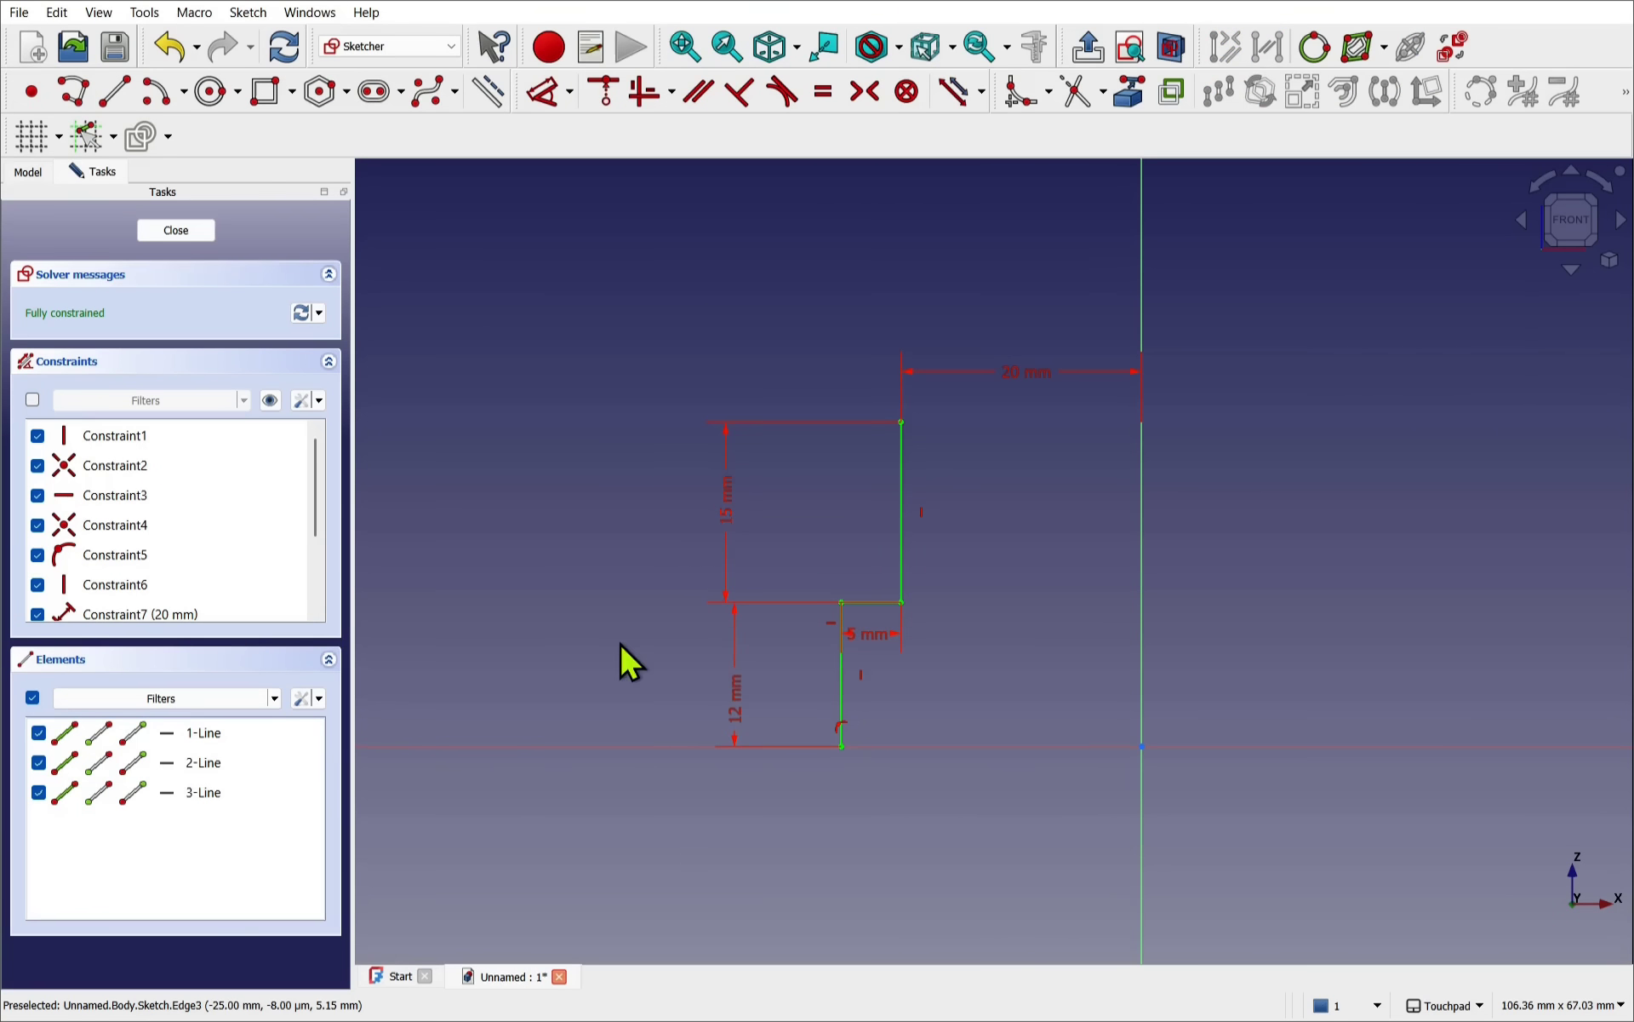
- Move the 12, 15 and 5 mm dimension labels closer to their lines
{"action": "left_click_drag", "start_coordinate": [734, 684], "coordinate": [778, 715]}
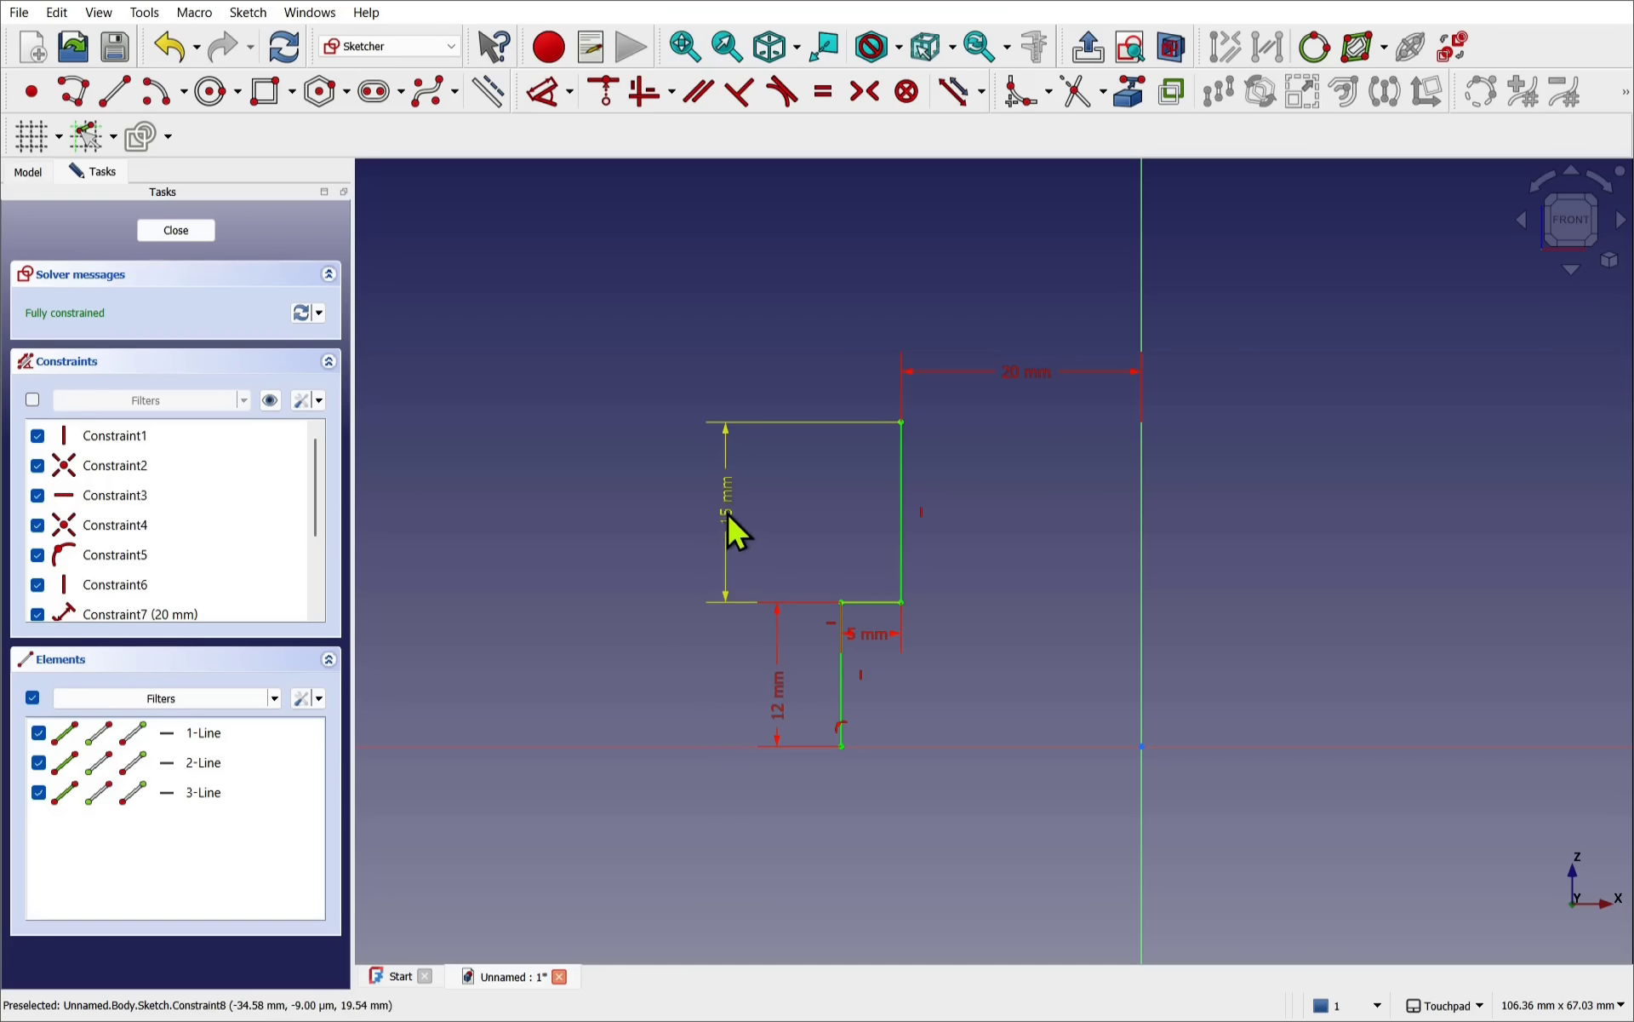
{"action": "left_click_drag", "start_coordinate": [727, 512], "coordinate": [784, 534]}
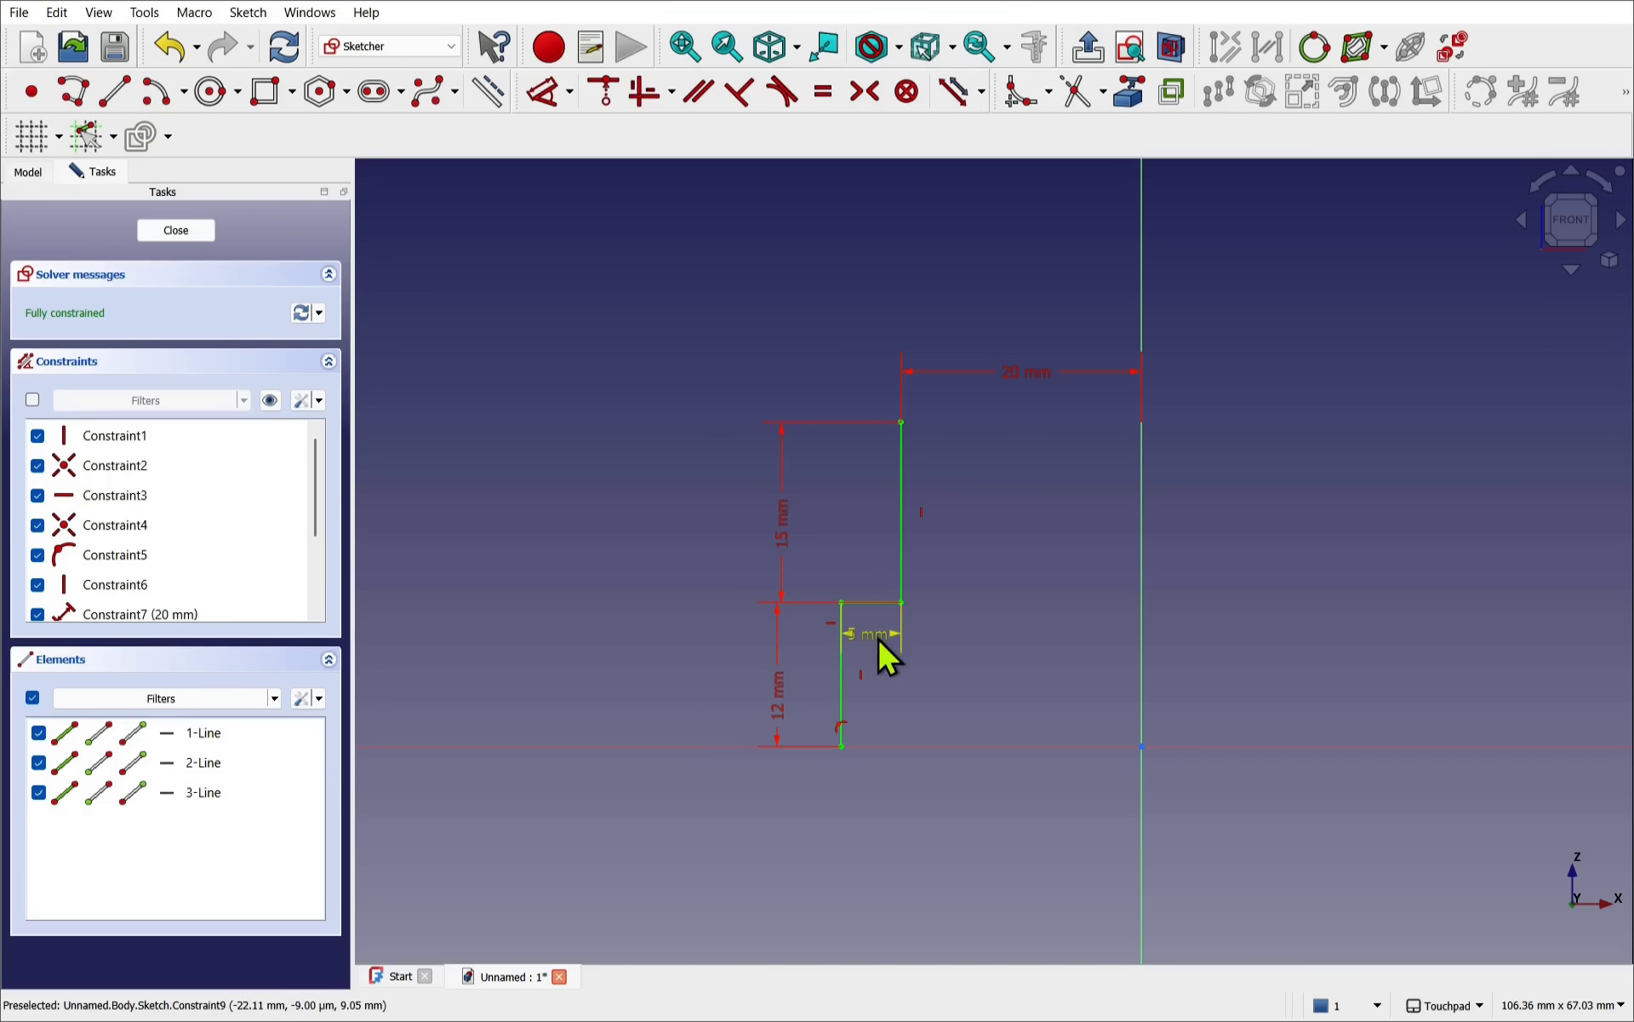
{"action": "left_click_drag", "start_coordinate": [877, 634], "coordinate": [863, 554]}
- Draw the outer stepped wall outline from the profile's top corner down to the horizontal axis
{"action": "left_click", "coordinate": [75, 93]}
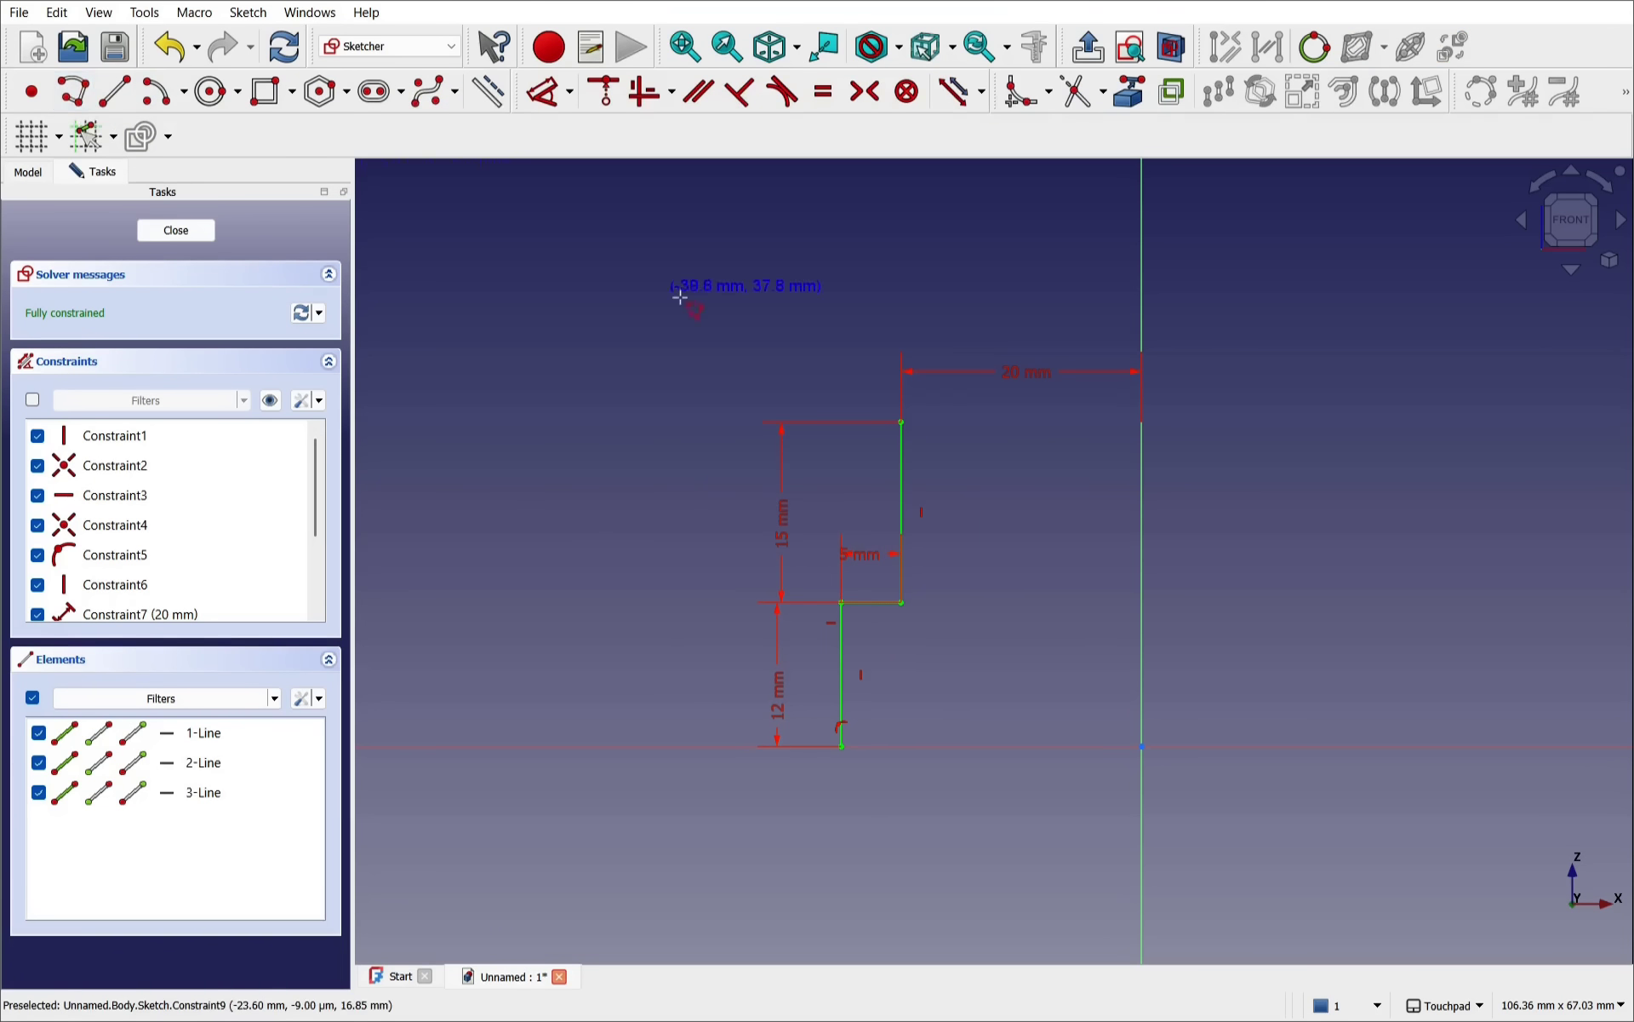
{"action": "left_click", "coordinate": [902, 421]}
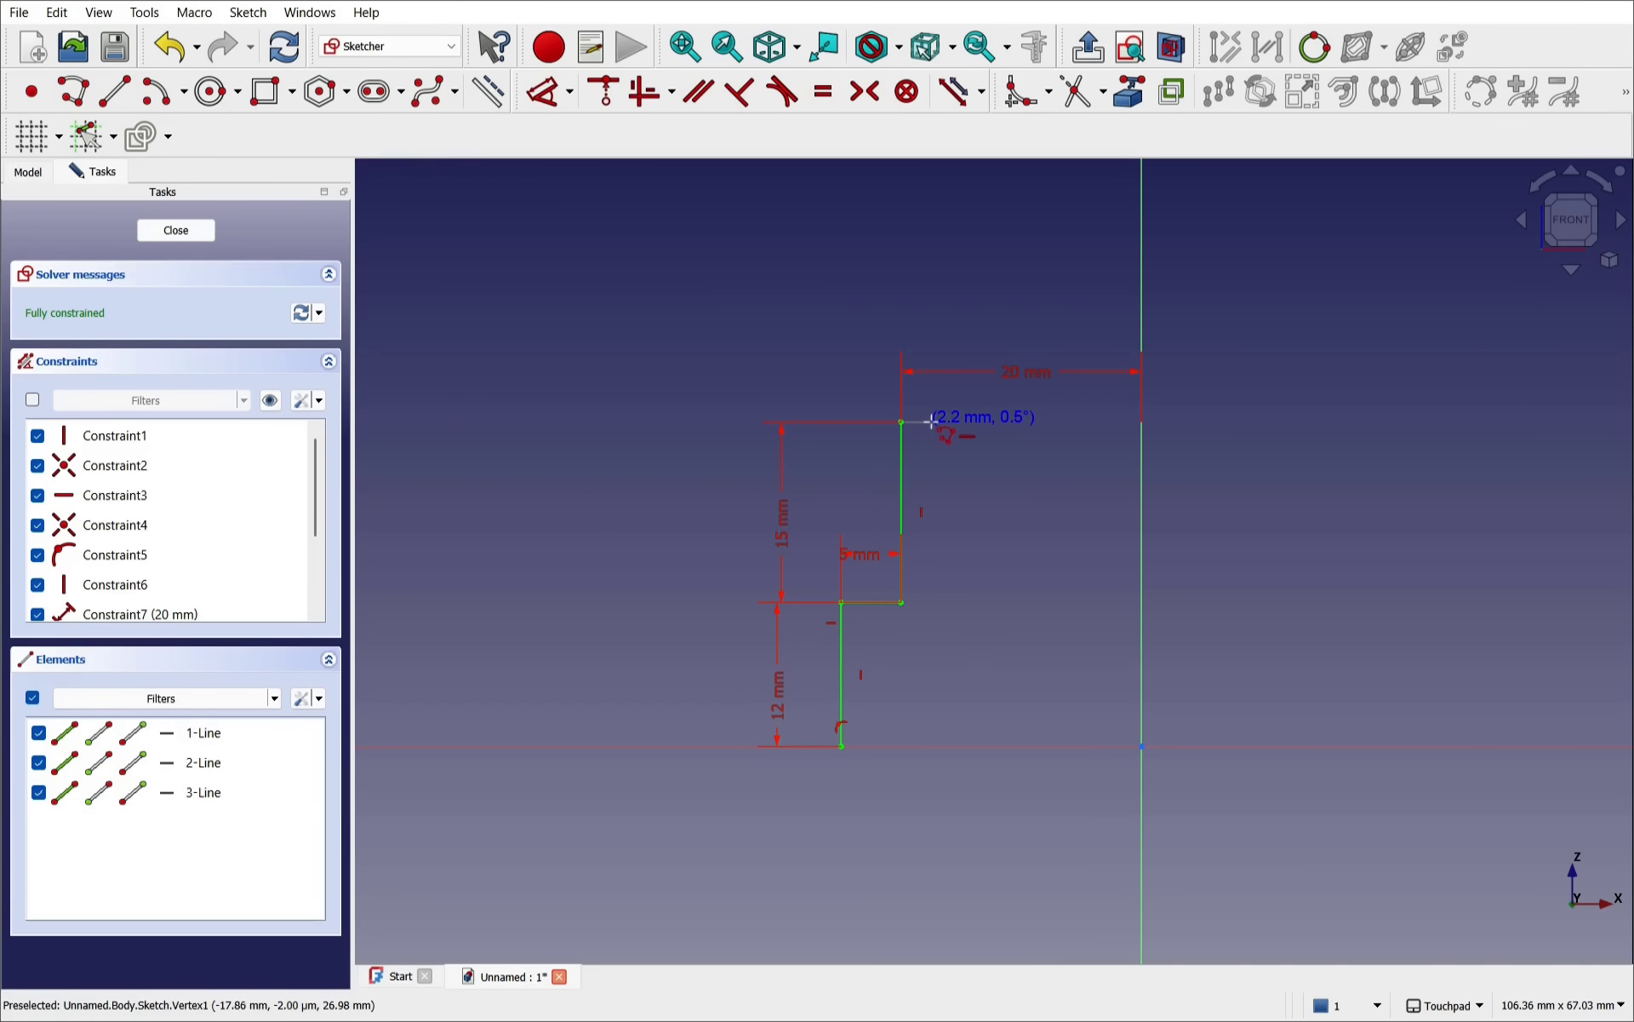
{"action": "left_click", "coordinate": [943, 422]}
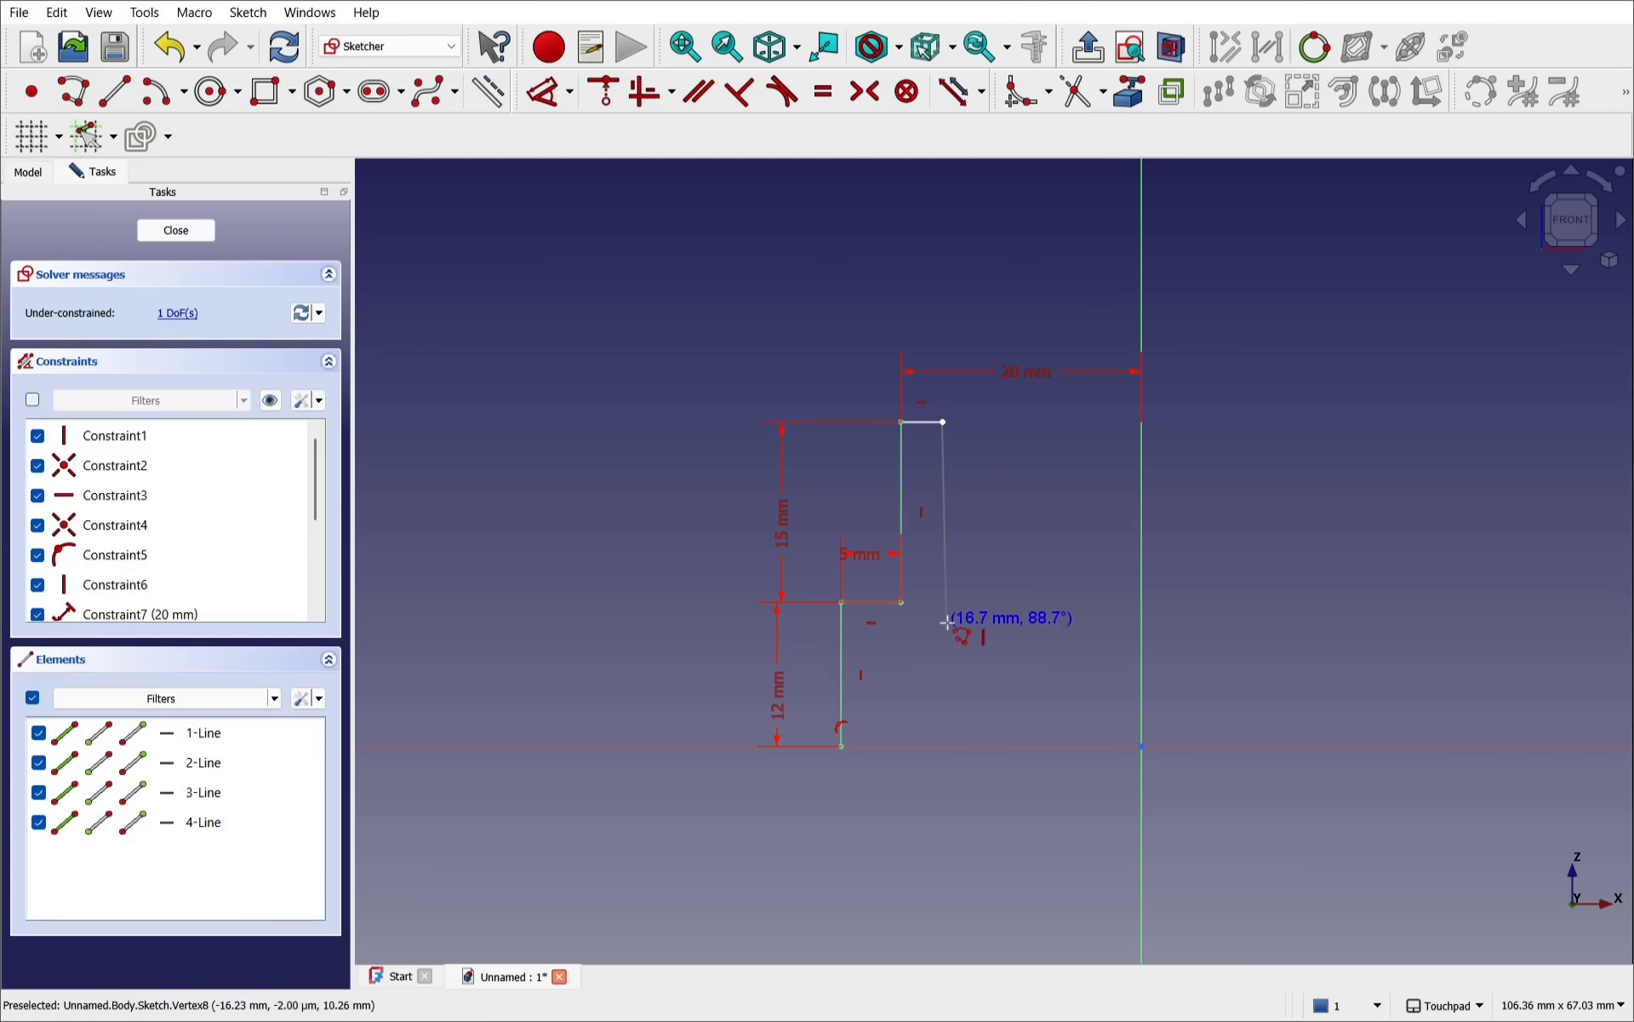
{"action": "left_click", "coordinate": [945, 638]}
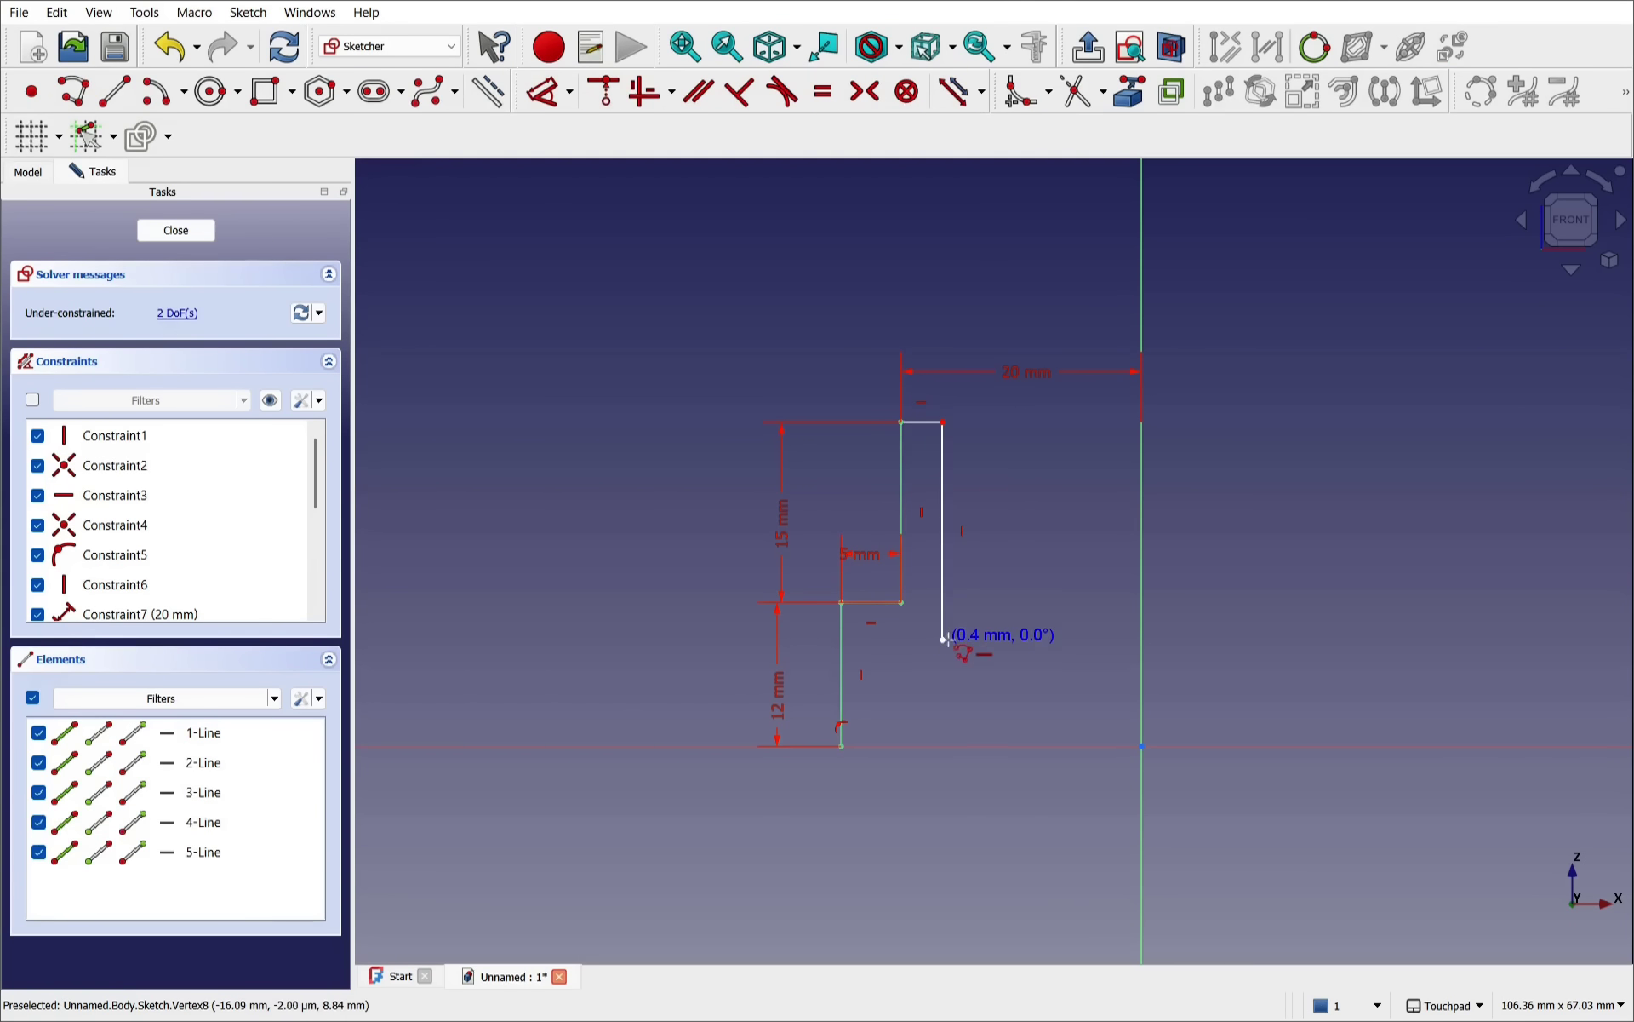
{"action": "left_click", "coordinate": [872, 640]}
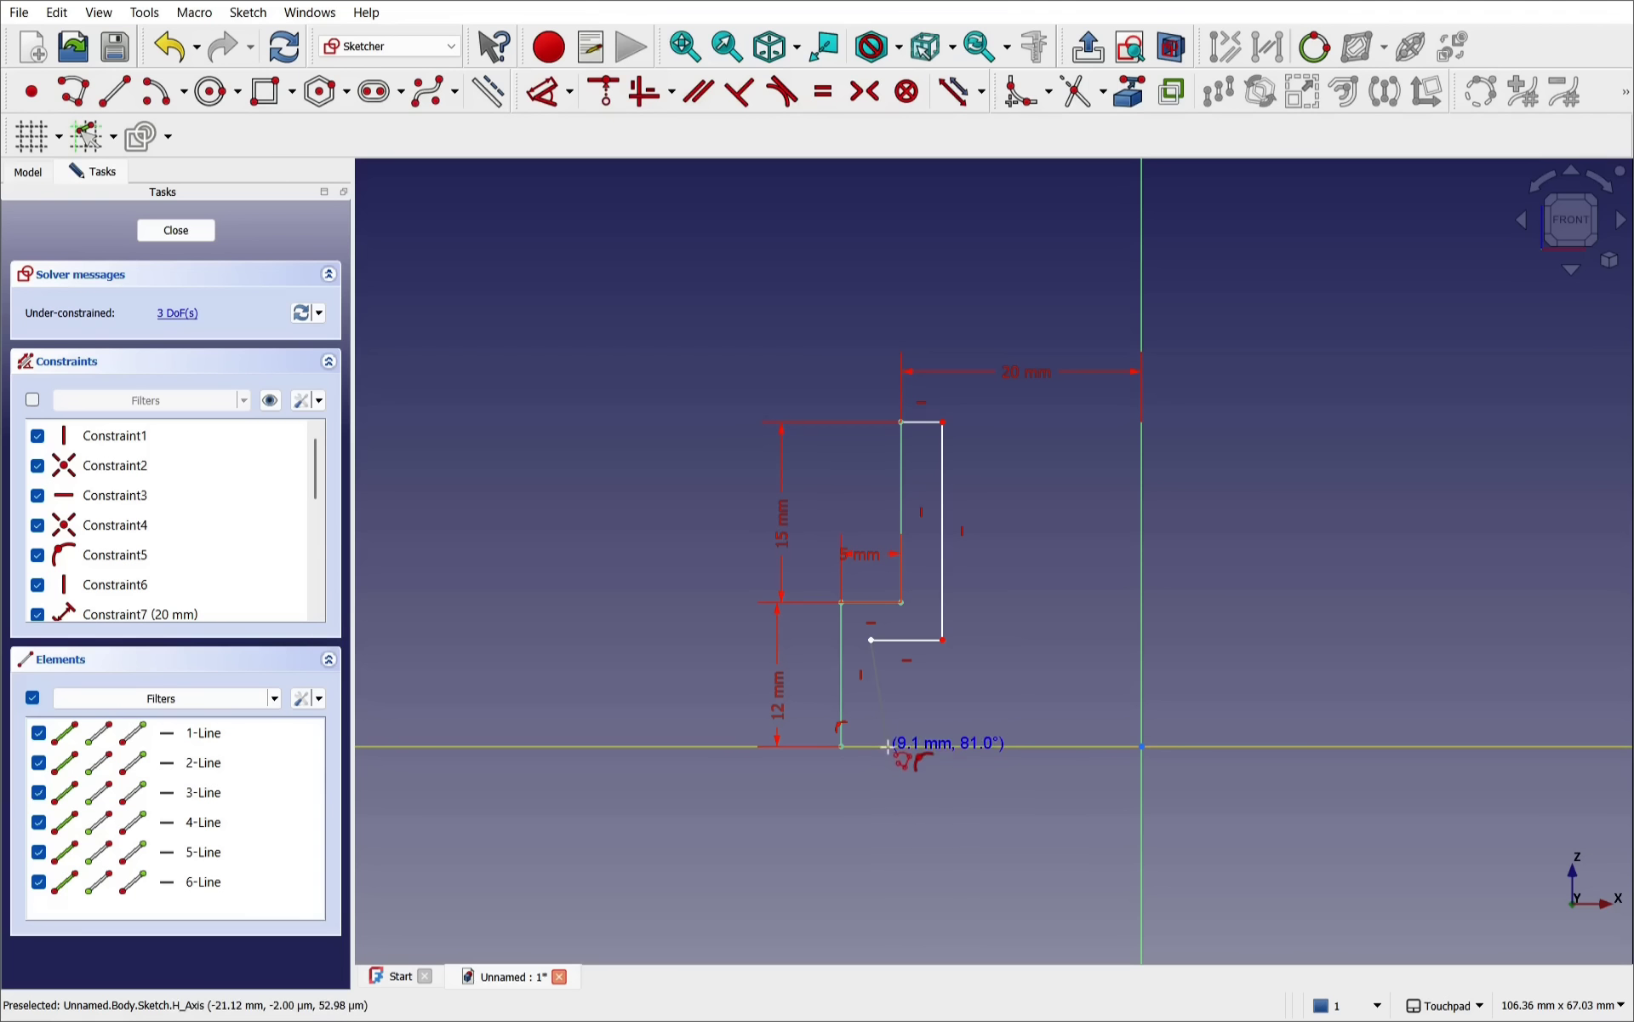
{"action": "left_click", "coordinate": [888, 748]}
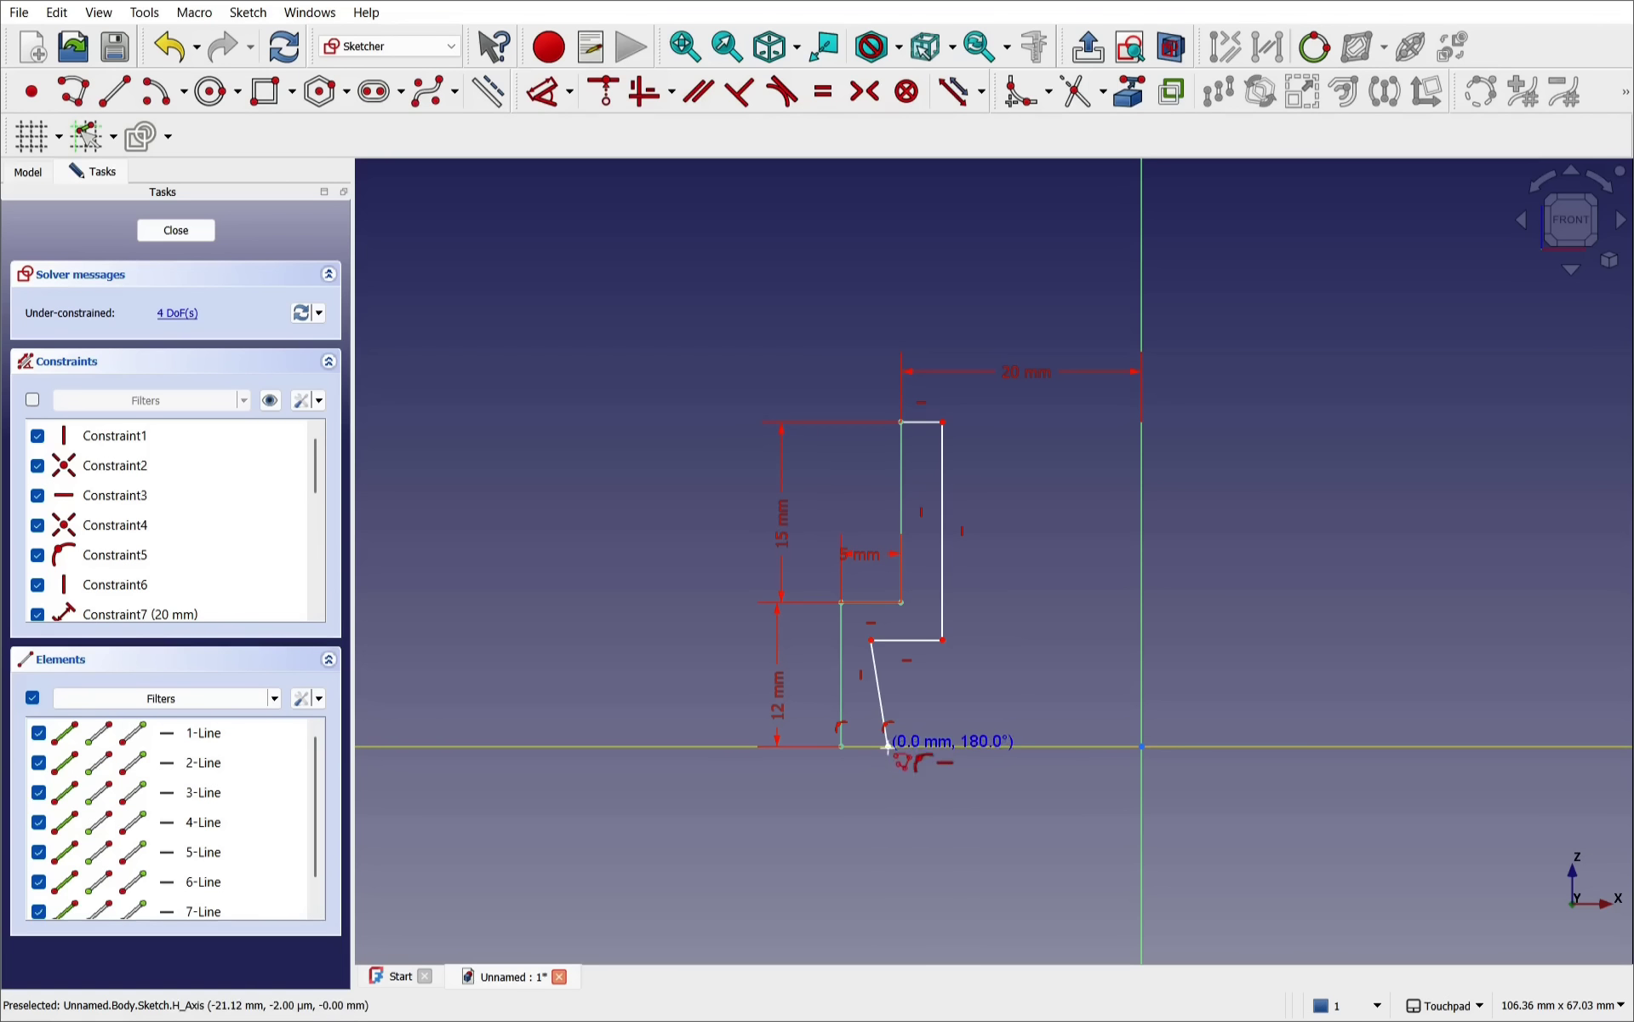
{"action": "right_click", "coordinate": [977, 678]}
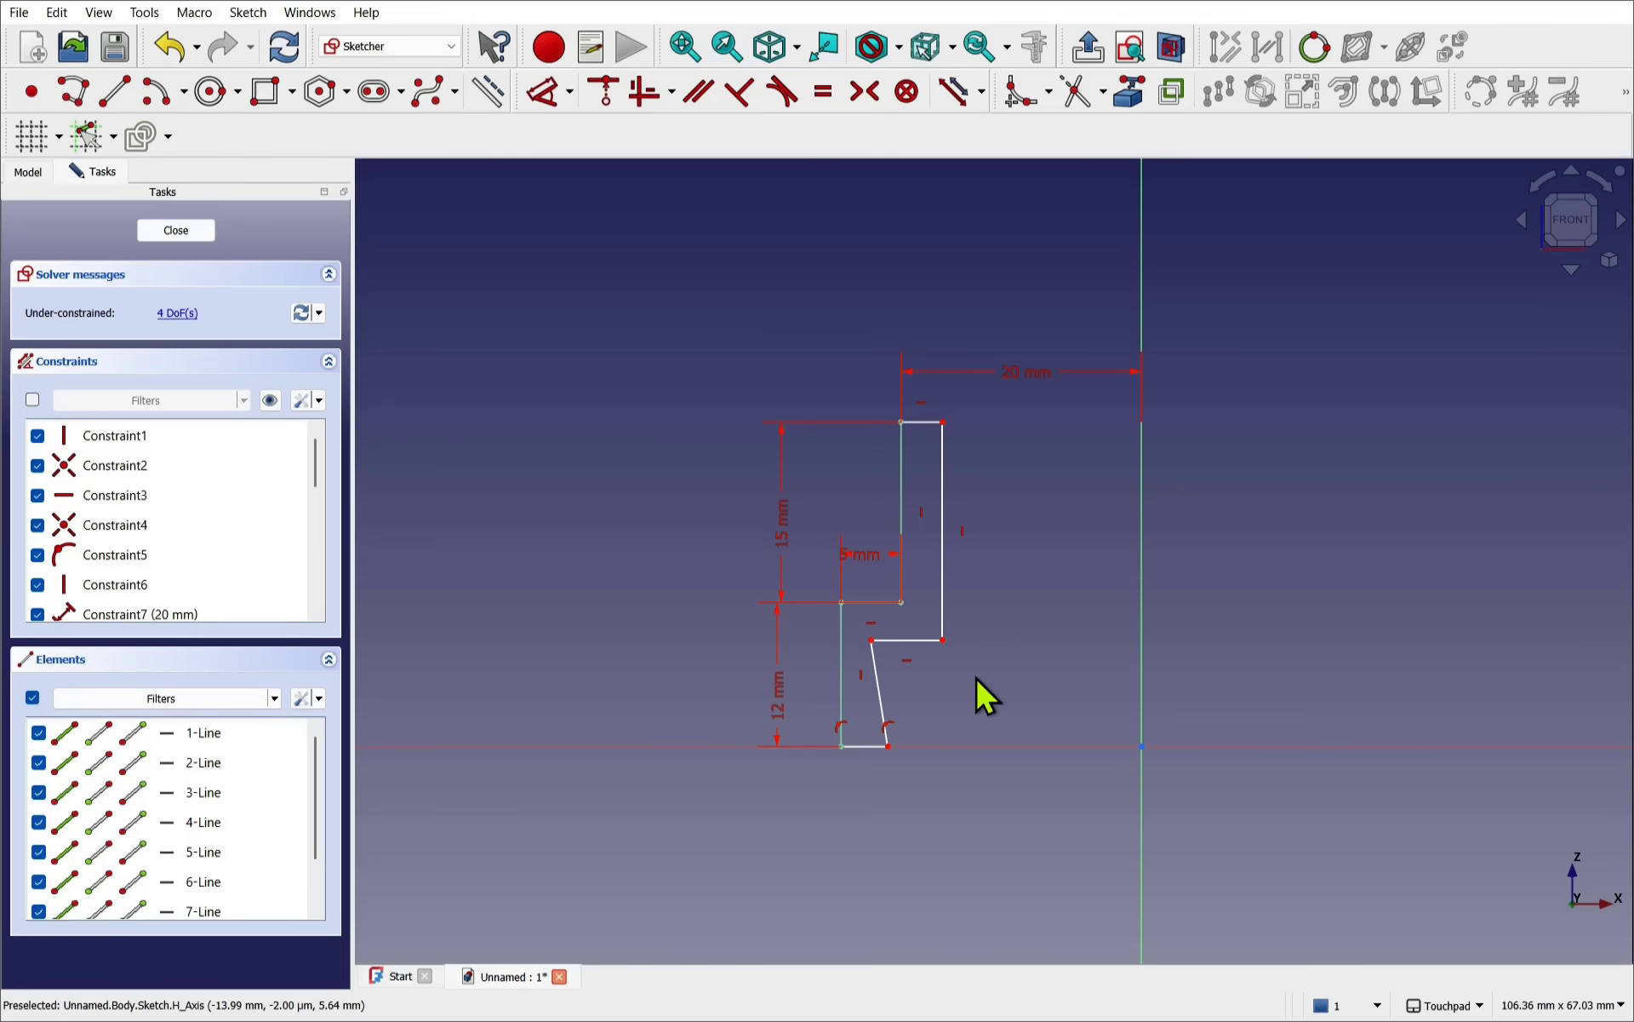
- Constrain the slanted lower line of the outline to be vertical
{"action": "left_click", "coordinate": [638, 95]}
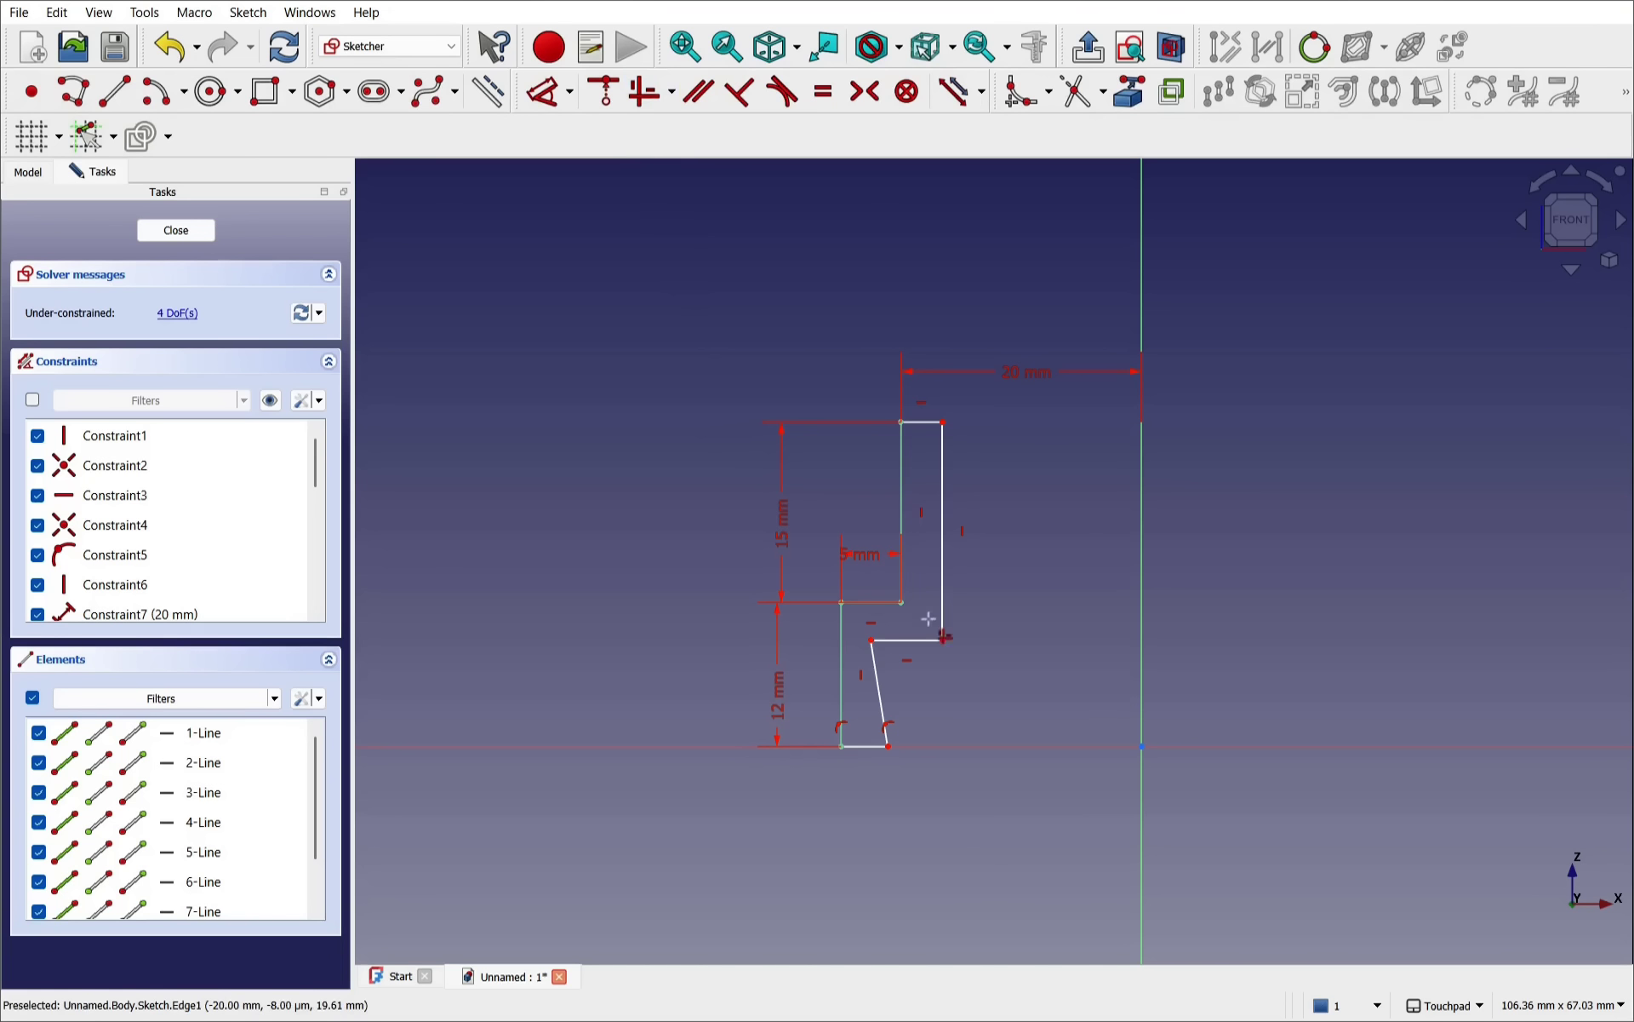
{"action": "left_click", "coordinate": [892, 704]}
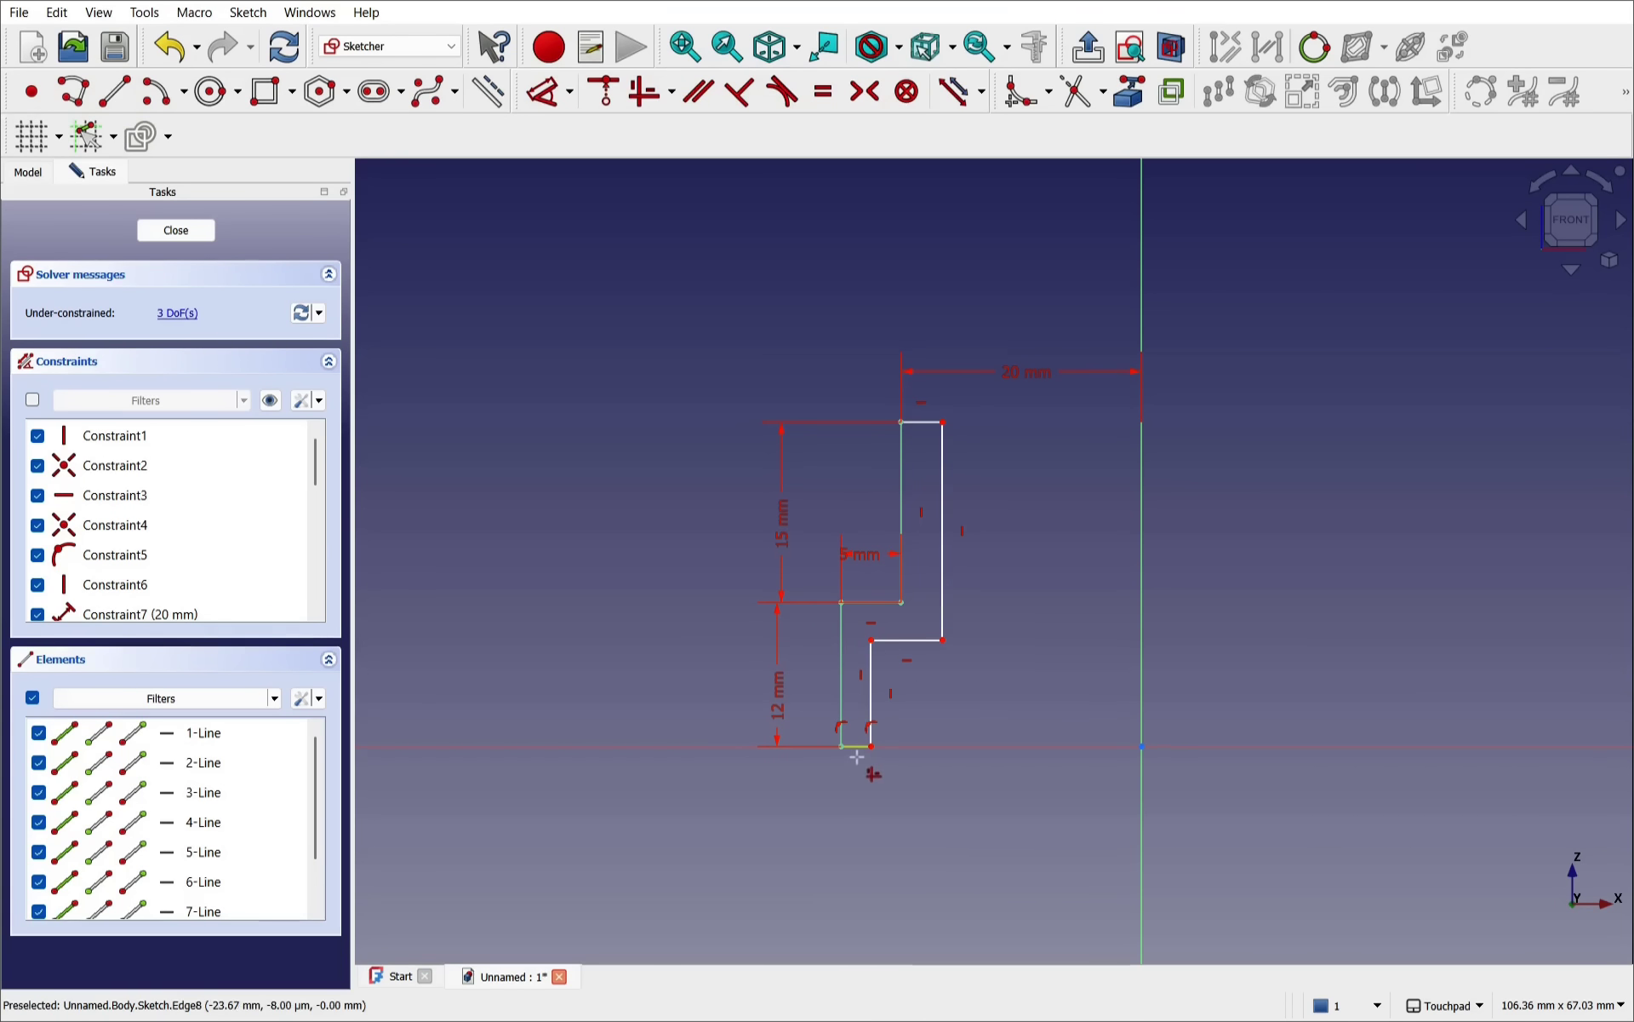
{"action": "right_click", "coordinate": [1030, 558]}
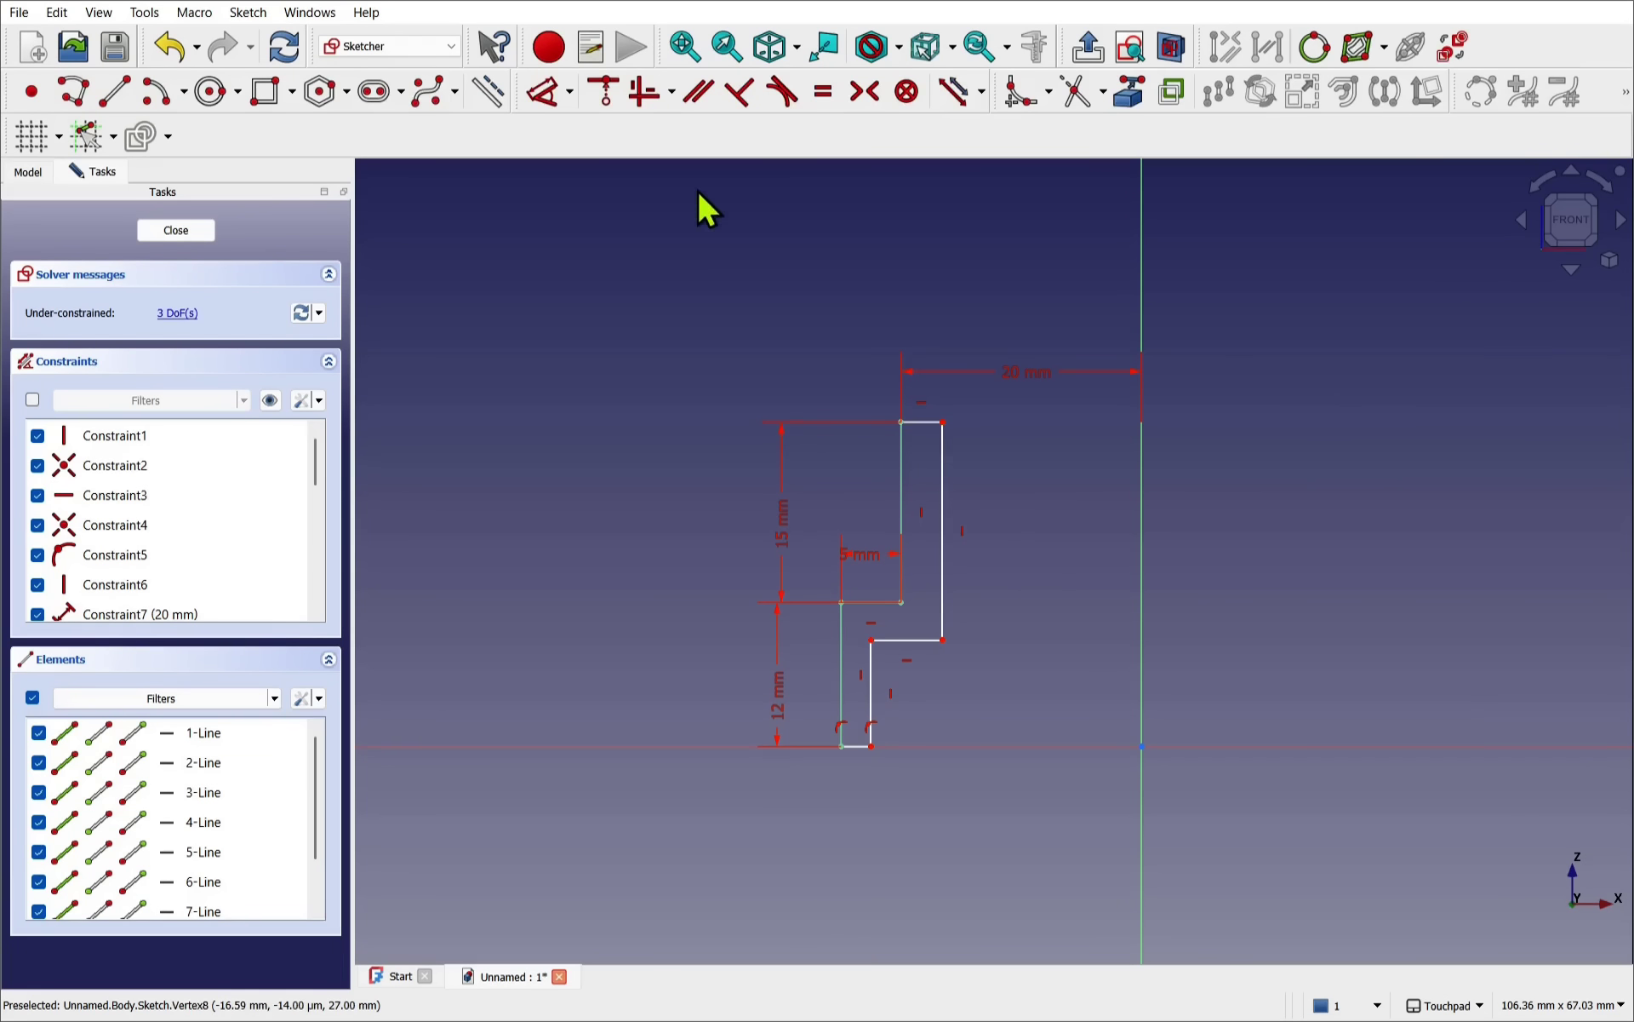
- Set the outer outline's top edge to a 2 mm wall thickness
{"action": "left_click", "coordinate": [536, 102]}
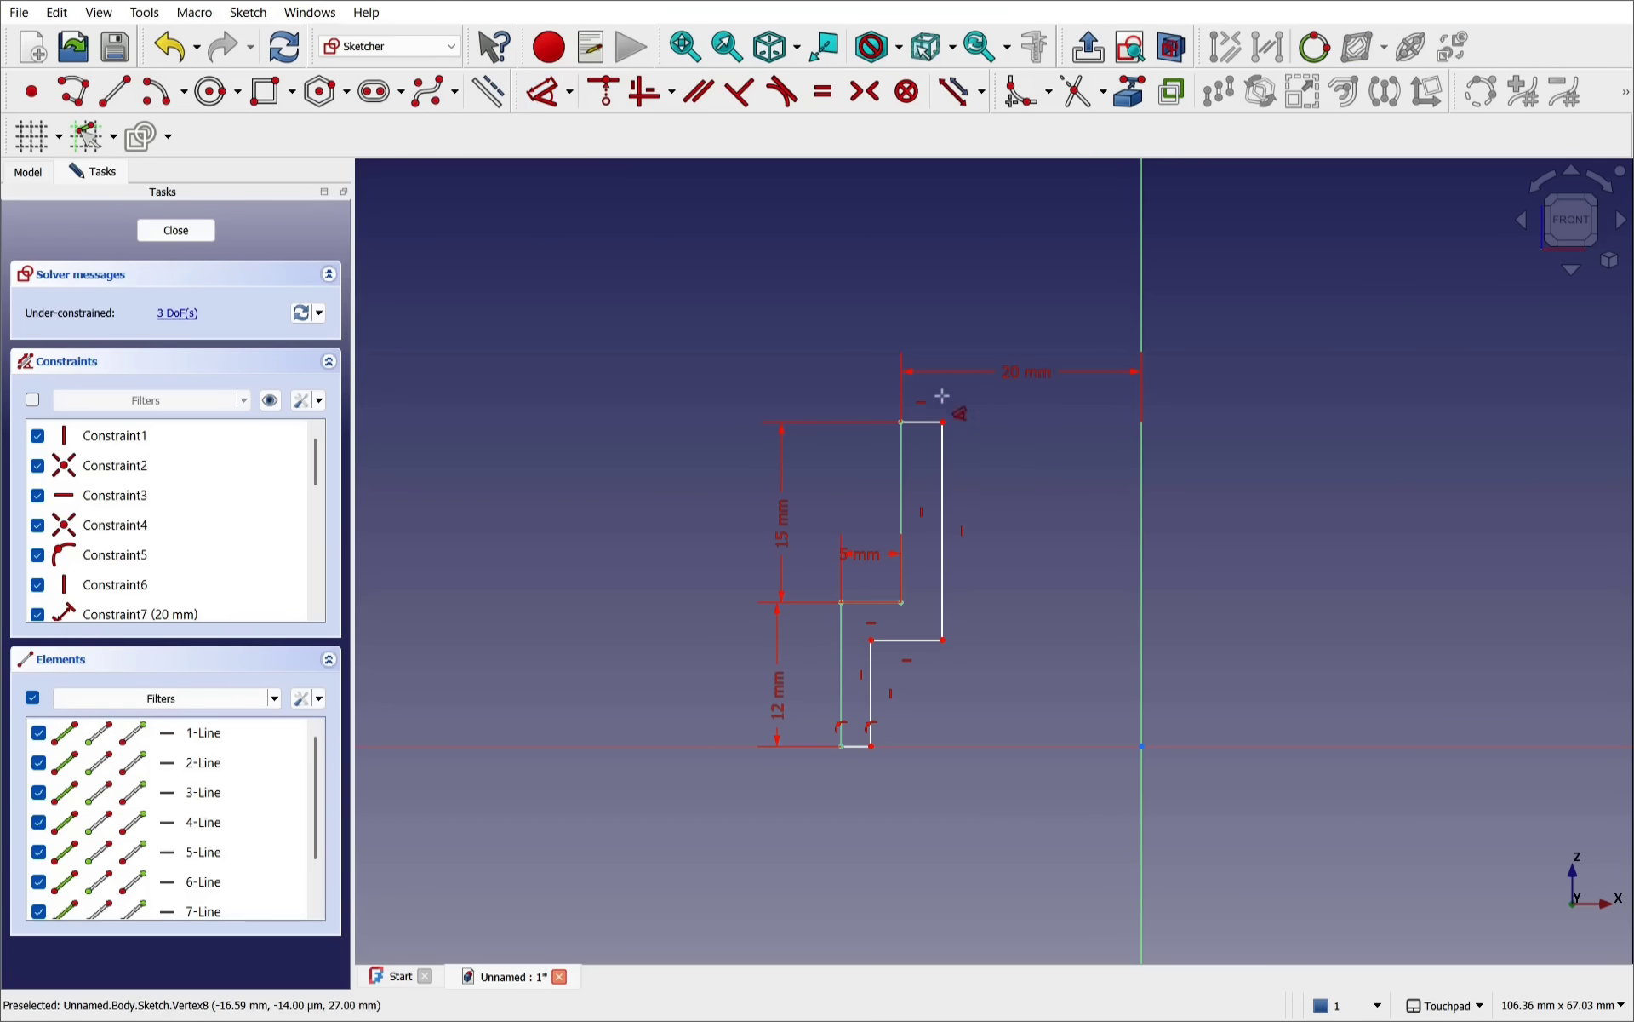
{"action": "left_click", "coordinate": [928, 442]}
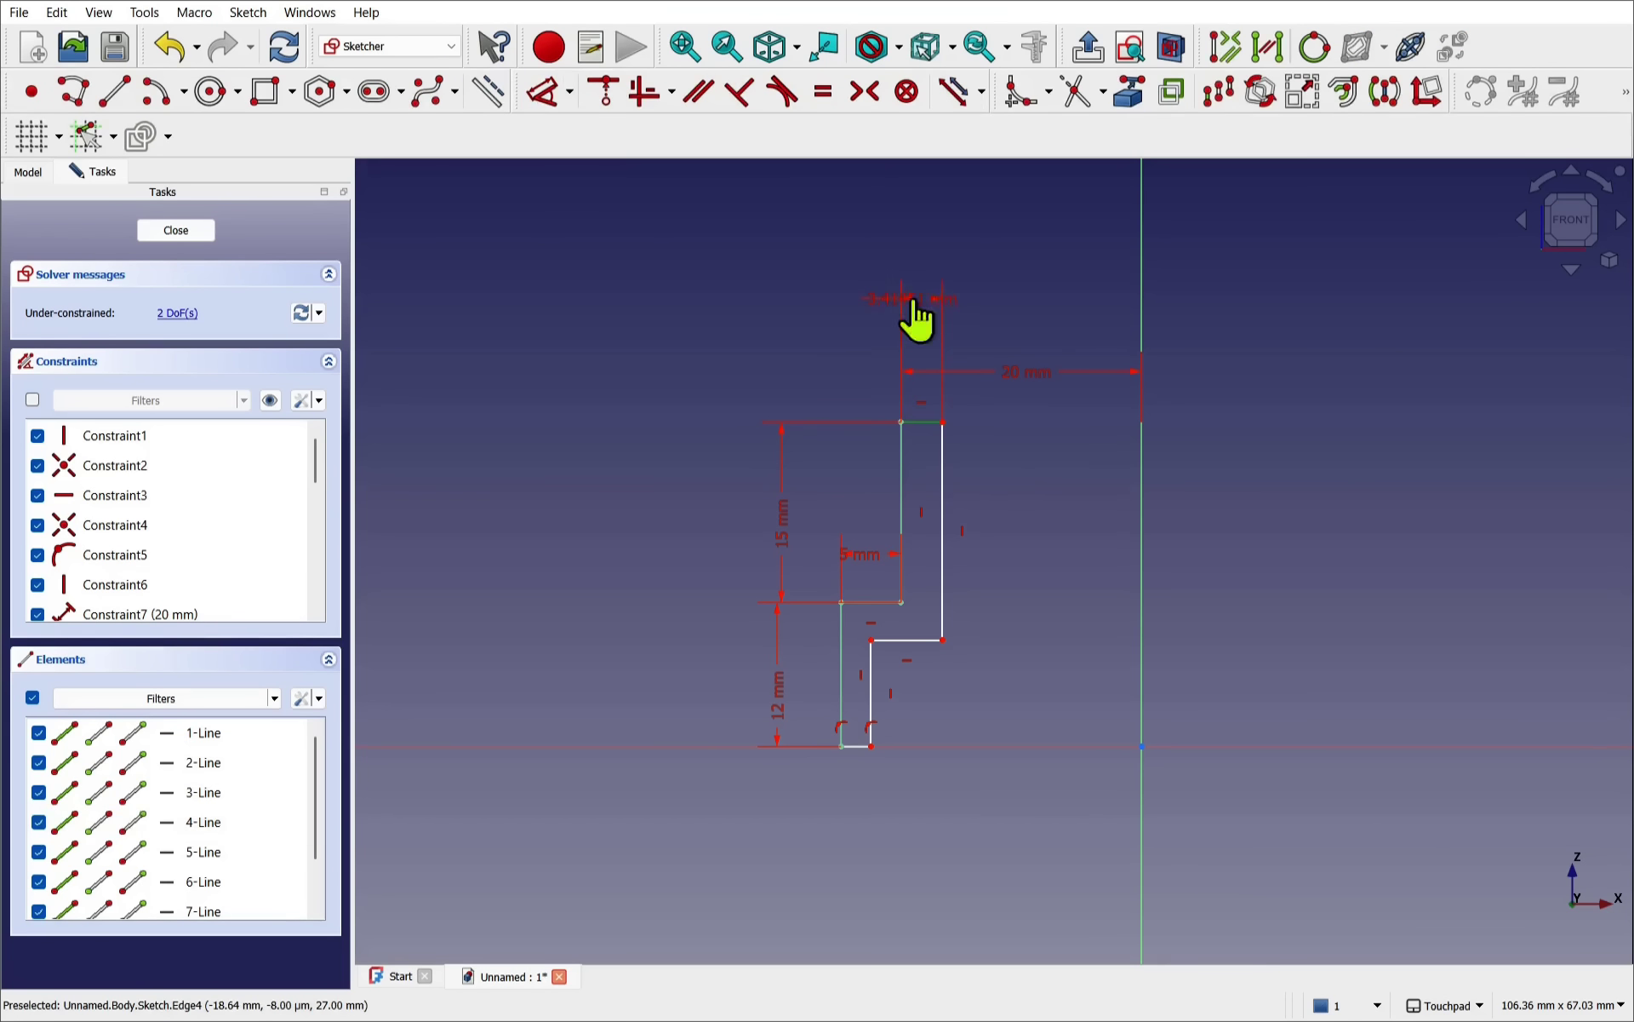
{"action": "left_click", "coordinate": [914, 311]}
{"action": "type", "text": "2"}
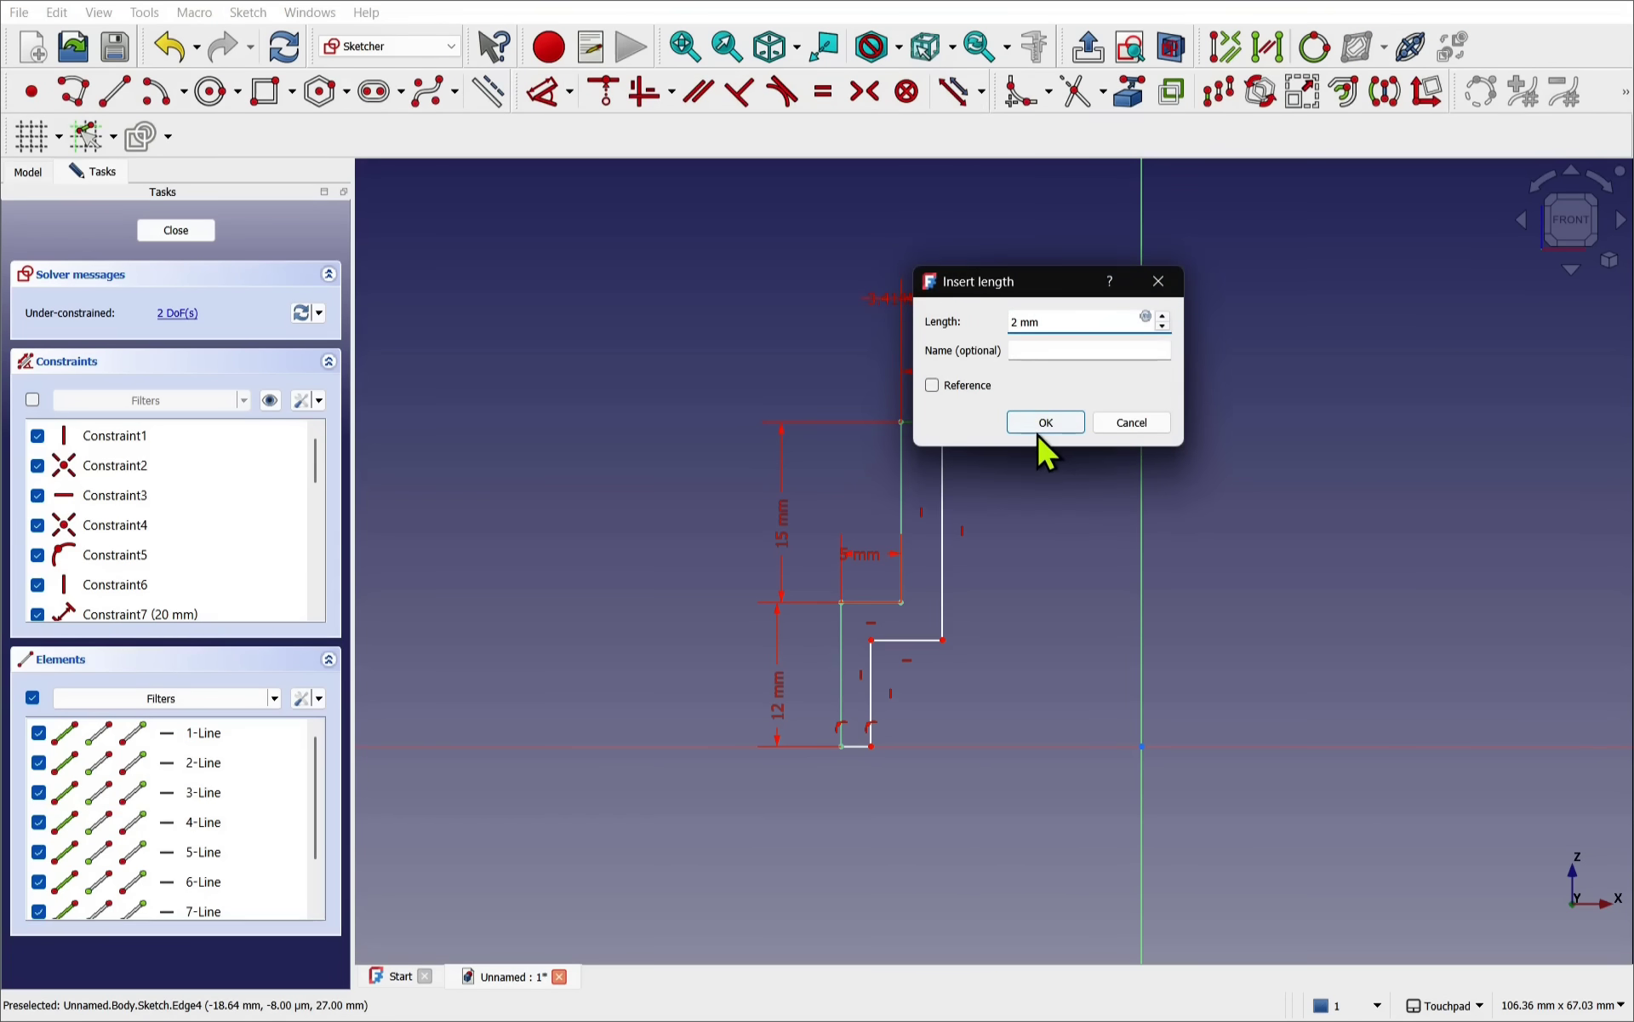
{"action": "left_click", "coordinate": [1046, 425]}
{"action": "scroll", "coordinate": [945, 604], "scroll_direction": "up", "scroll_amount": 1}
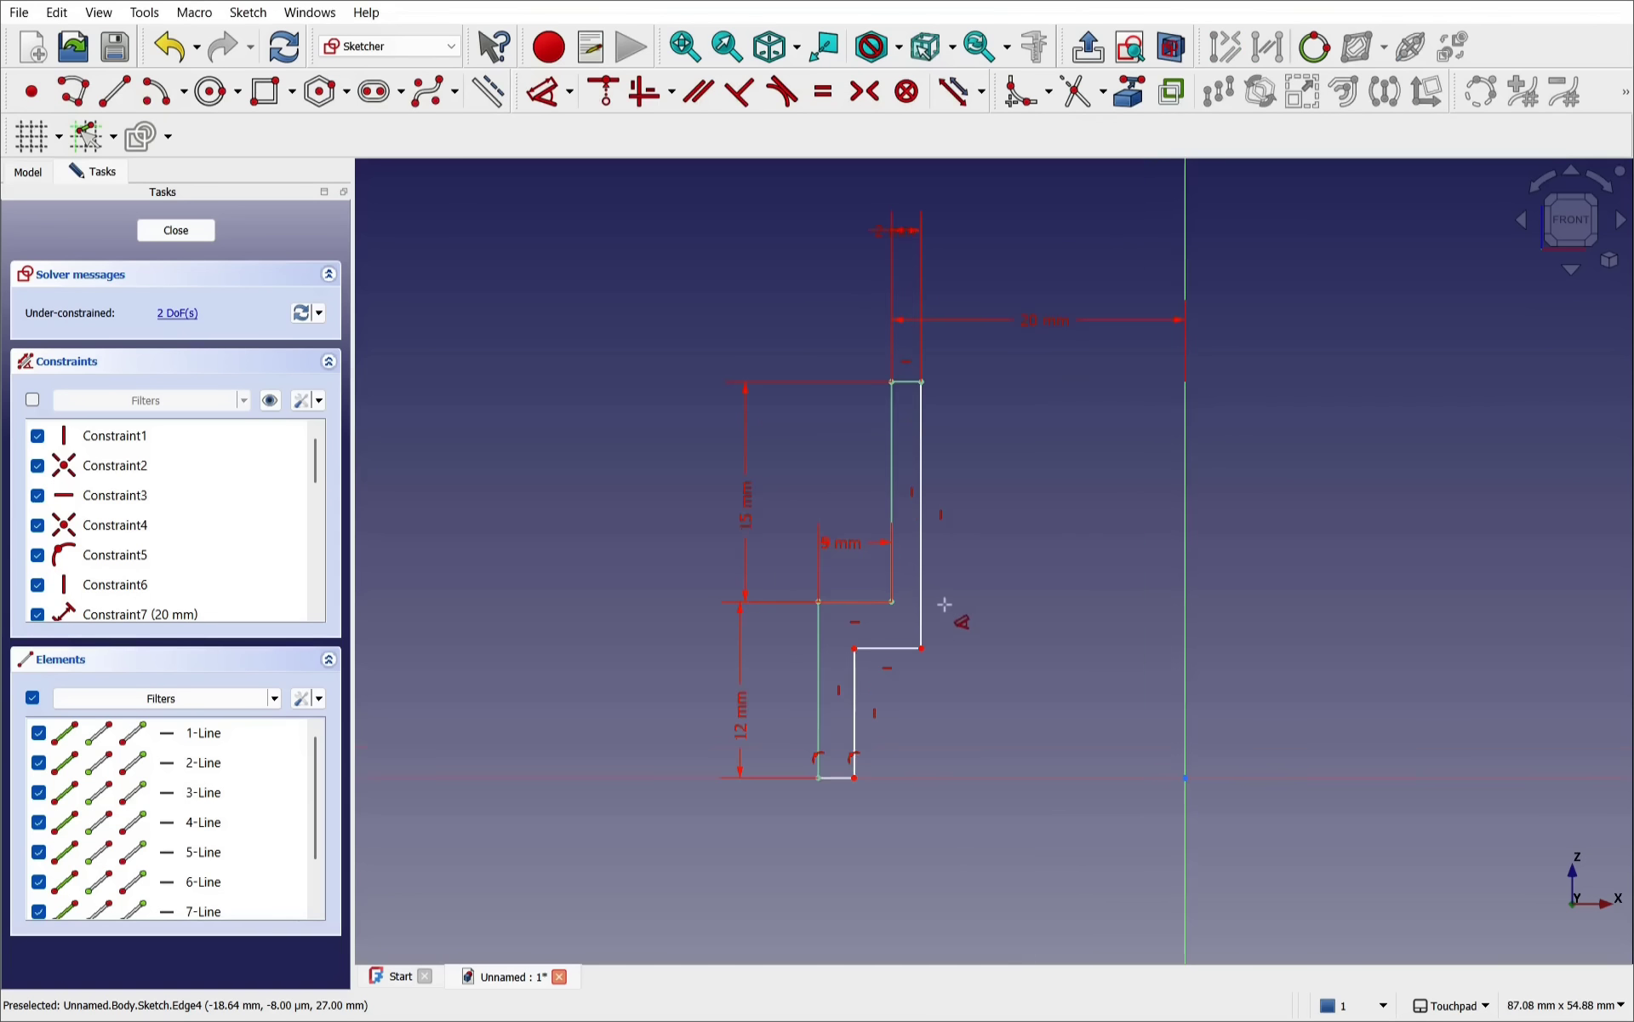
{"action": "scroll", "coordinate": [945, 605], "scroll_direction": "up", "scroll_amount": 2}
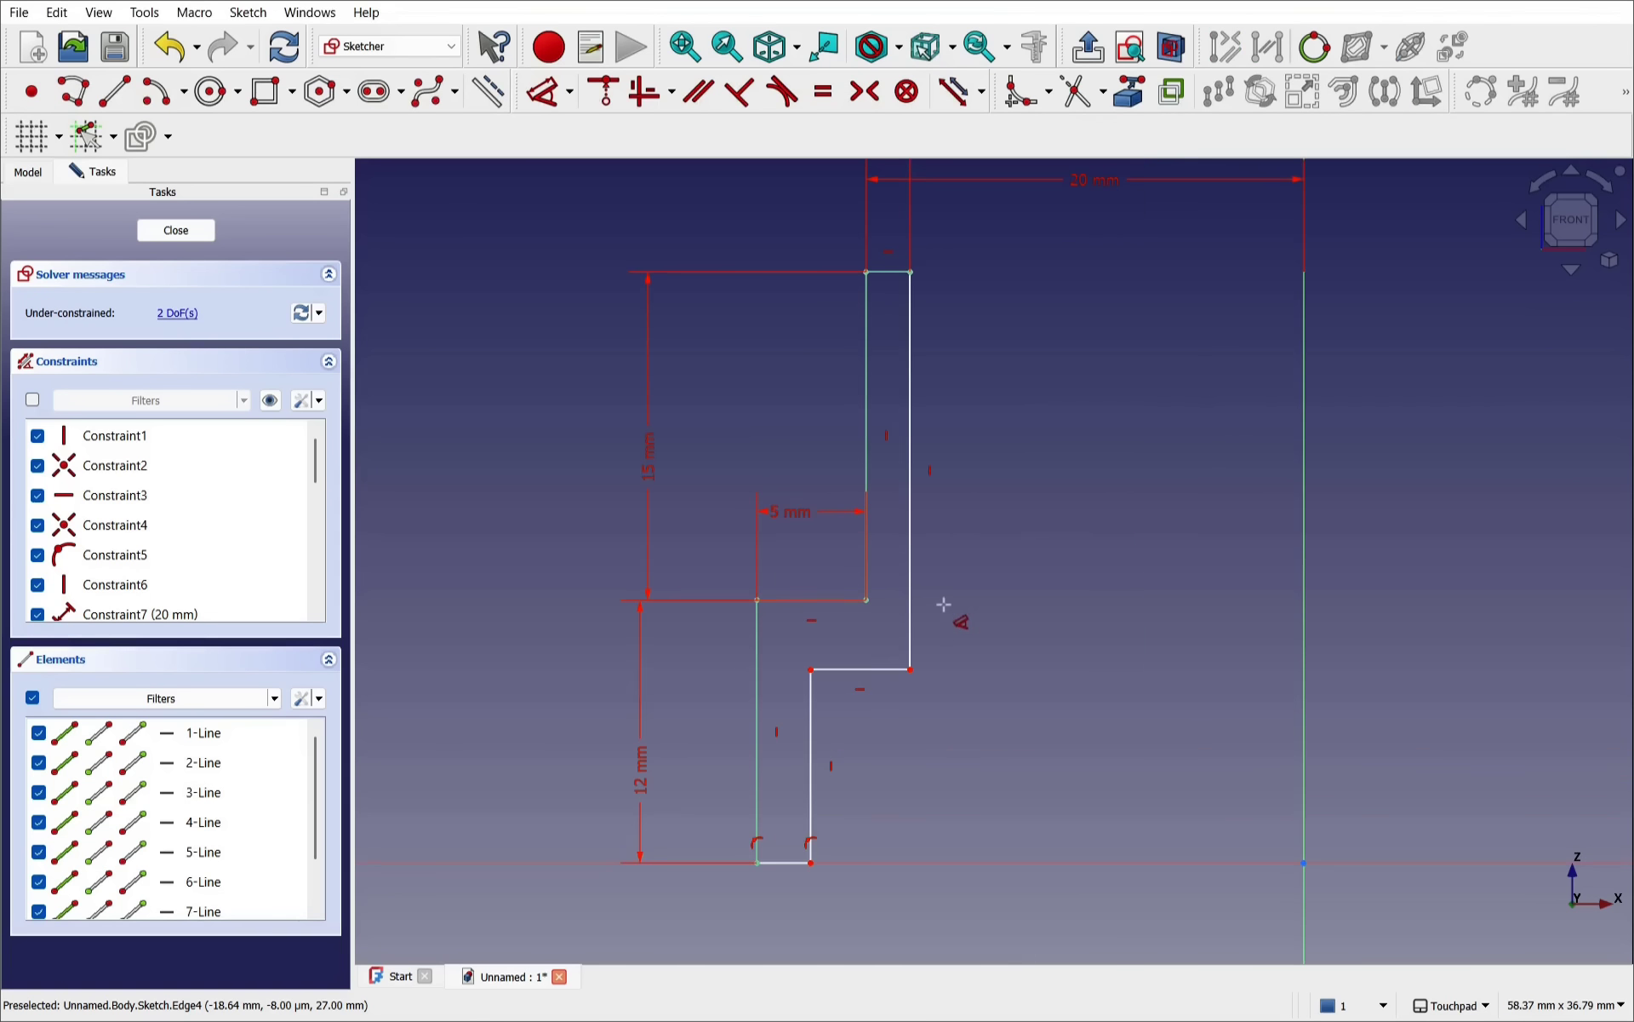
- Dimension the step offset between the inner and outer corners to 2 mm
{"action": "left_click", "coordinate": [866, 600]}
{"action": "left_click", "coordinate": [911, 670]}
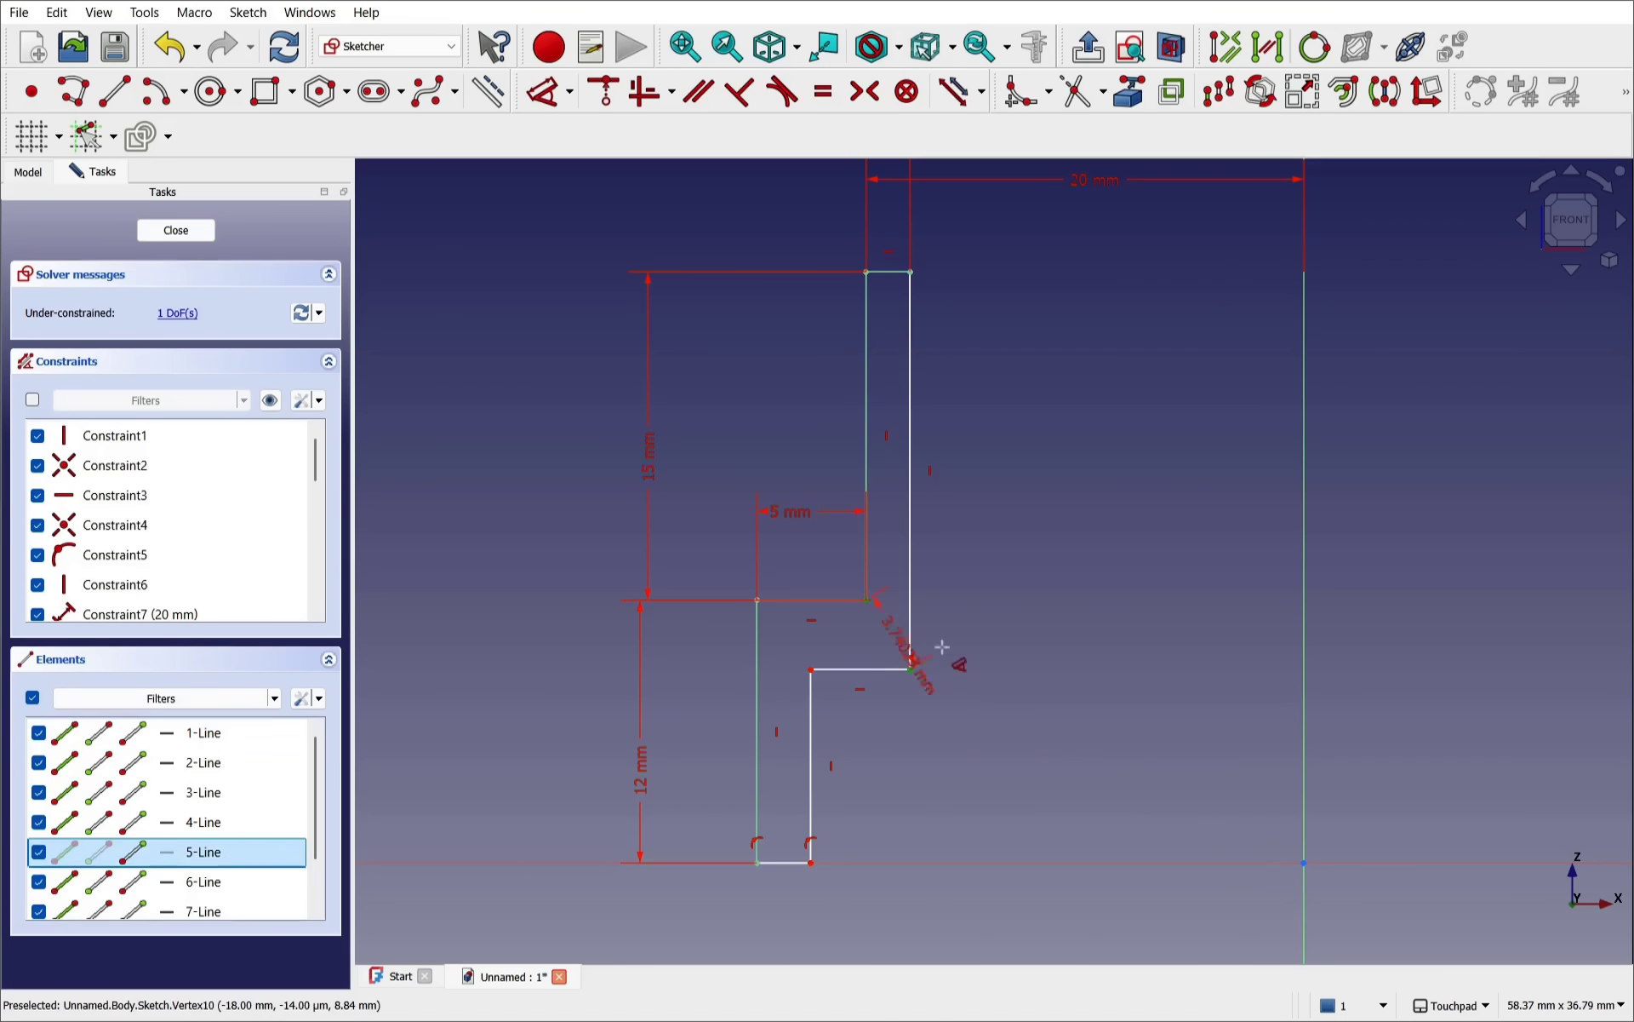
{"action": "left_click", "coordinate": [1049, 659]}
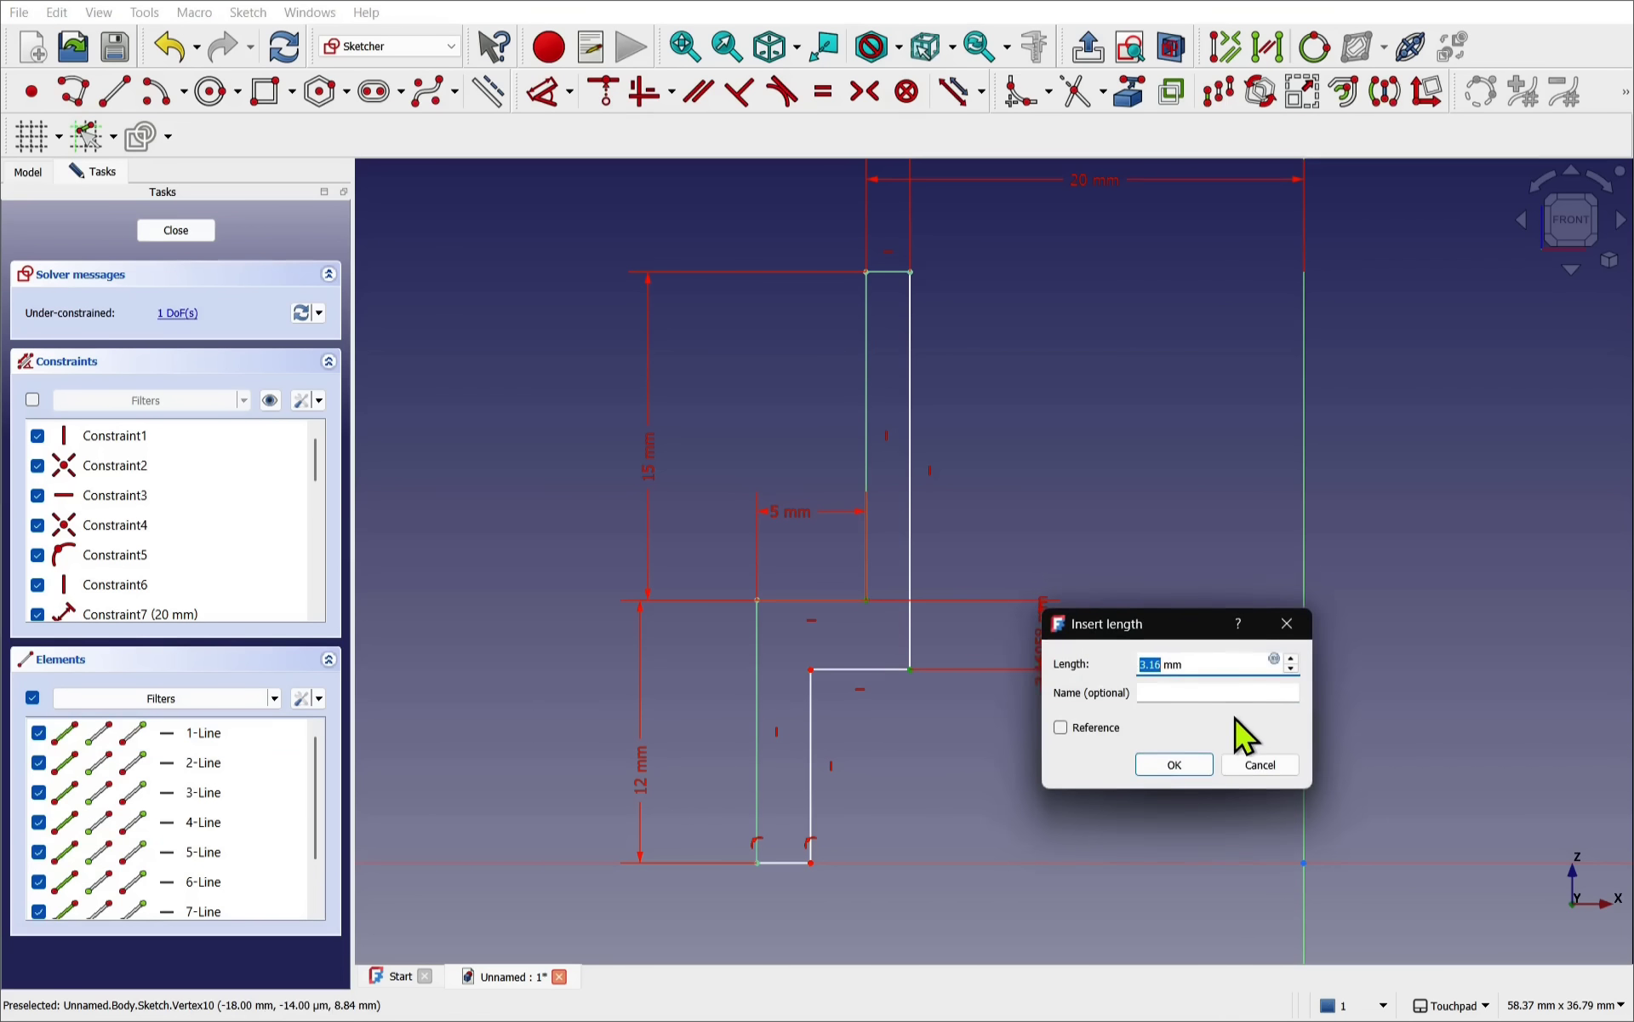
{"action": "type", "text": "2"}
{"action": "left_click", "coordinate": [1165, 768]}
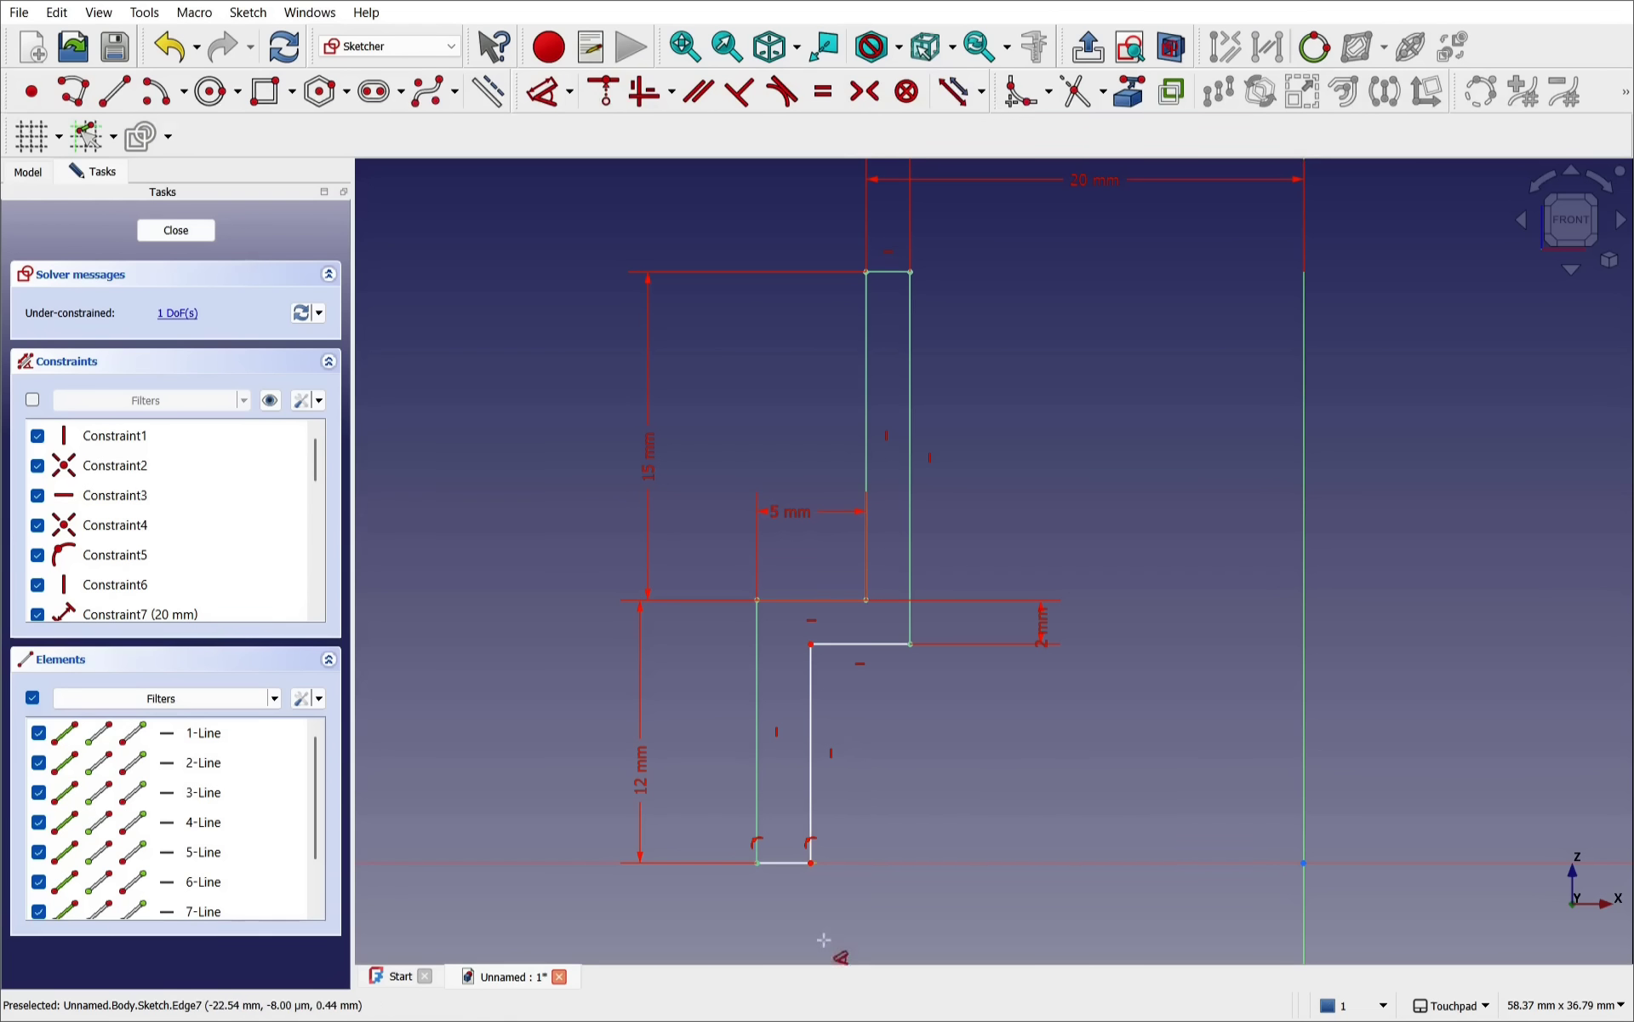
- Remove the redundant dimension placed on the bottom edge
{"action": "left_click", "coordinate": [778, 868]}
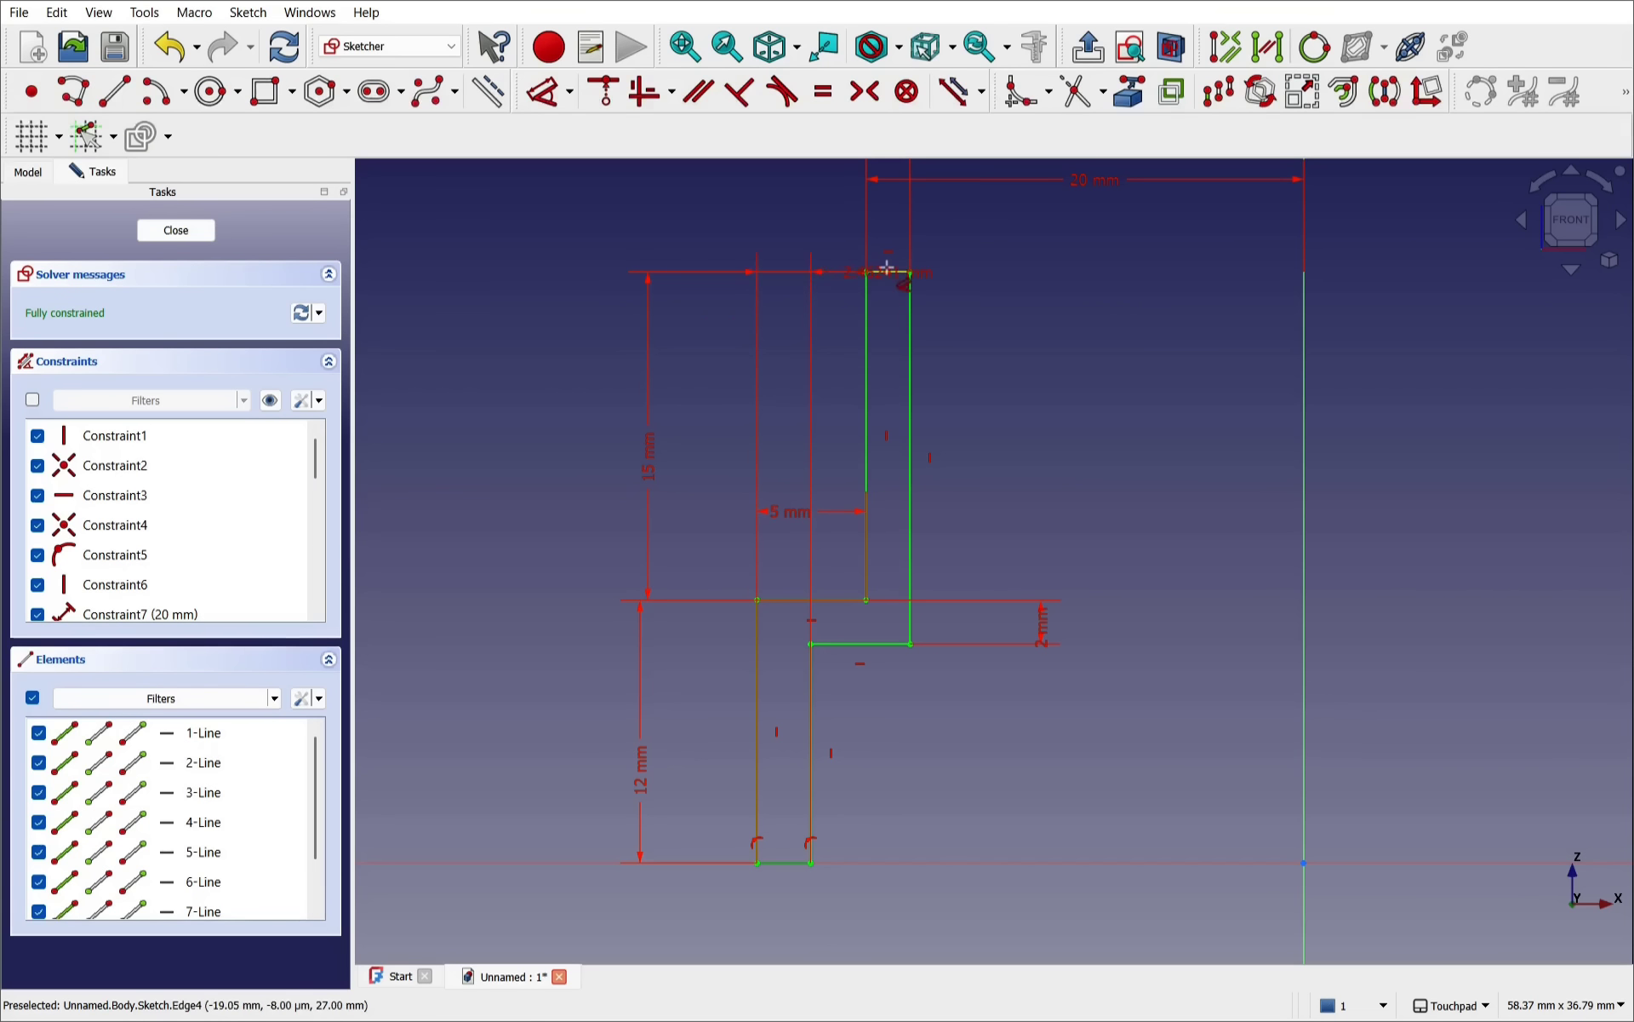
{"action": "left_click", "coordinate": [1085, 333]}
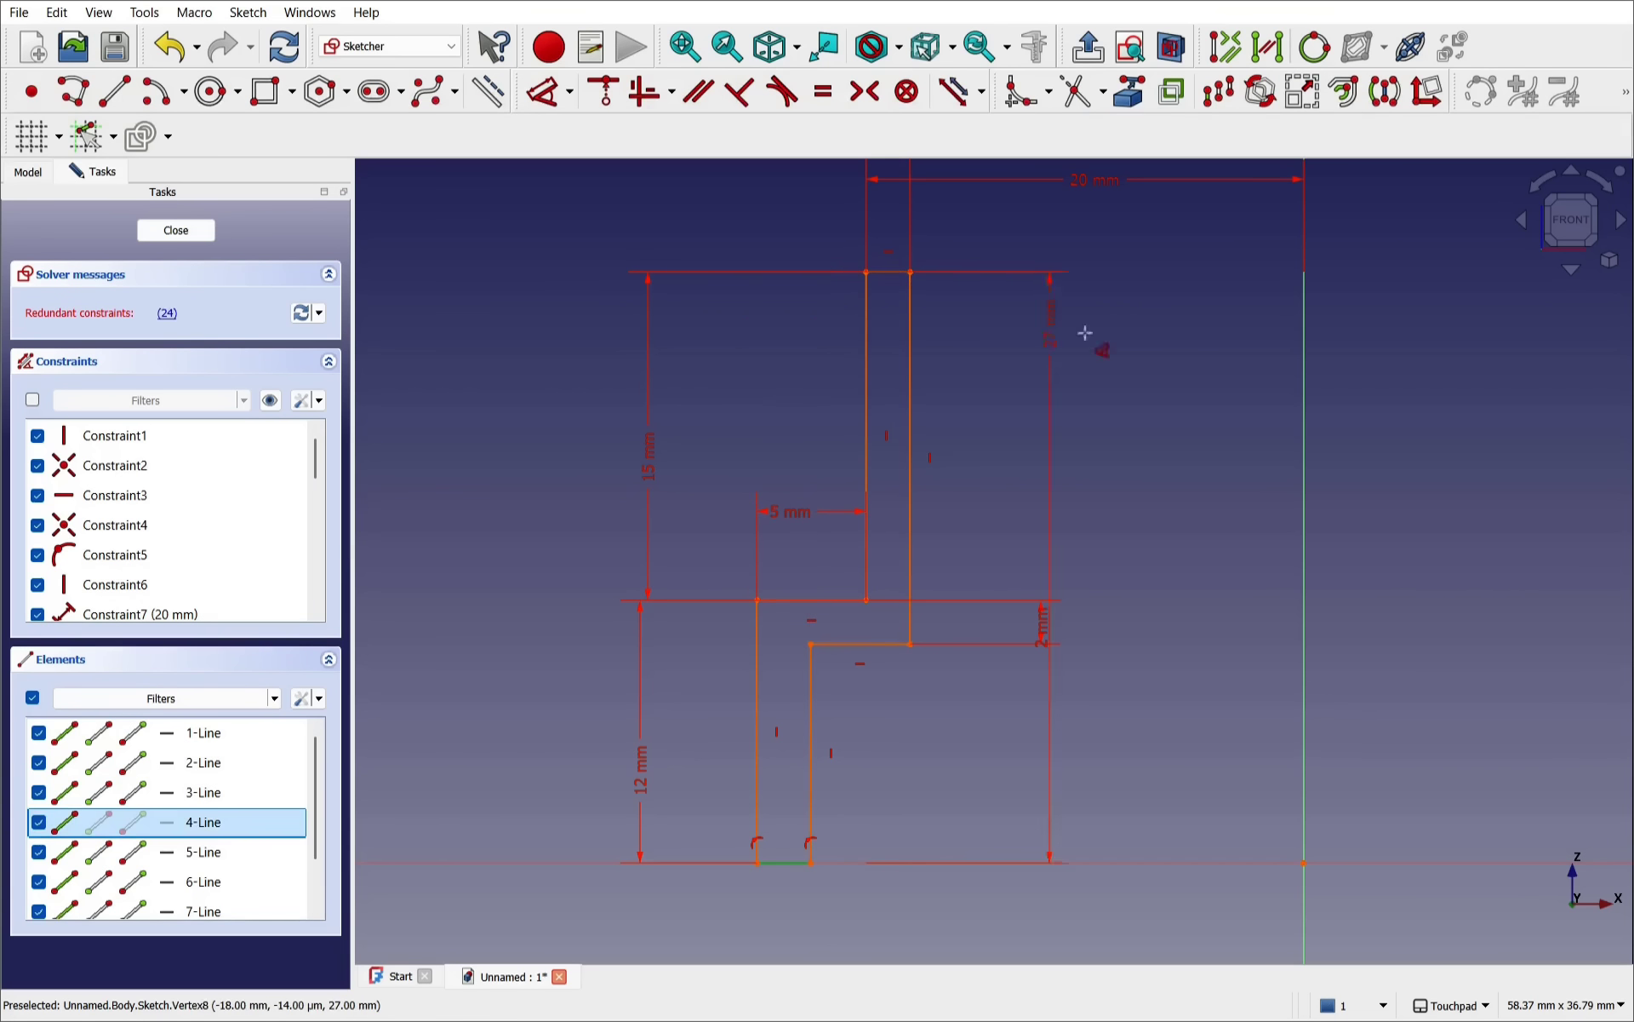
{"action": "left_click_drag", "start_coordinate": [1085, 333], "coordinate": [1161, 377]}
{"action": "left_click", "coordinate": [1161, 376]}
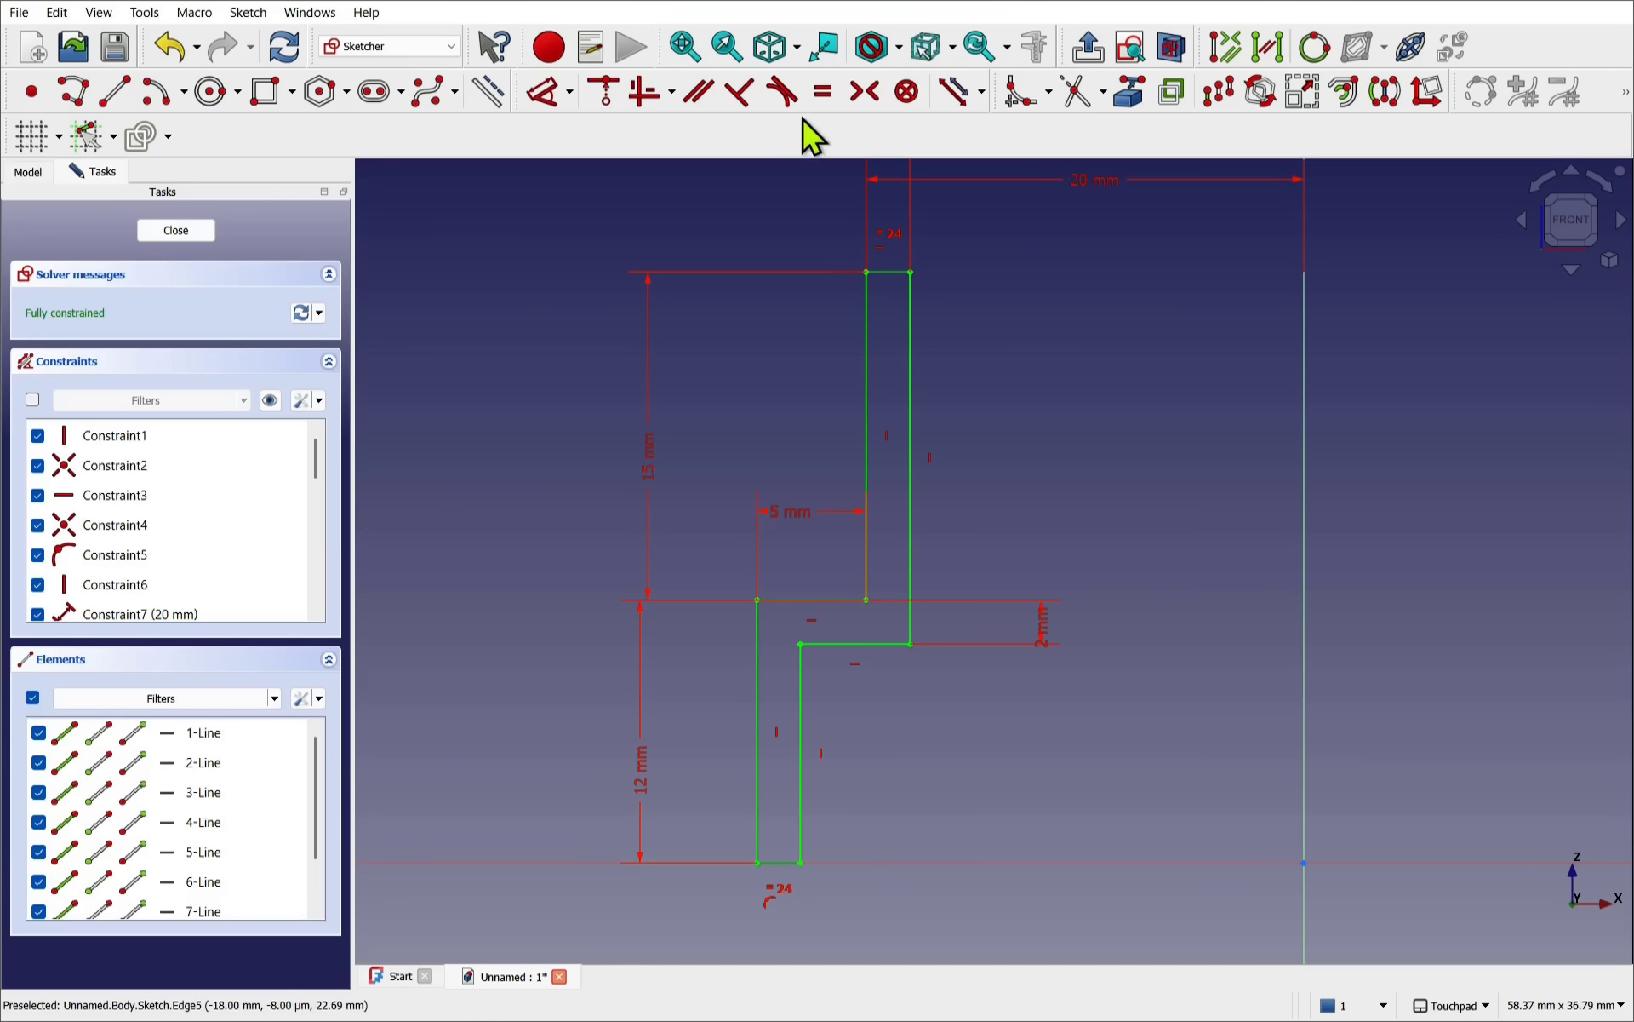
- Make the top and bottom edges equal, then reposition the 5 mm and 2 mm labels
{"action": "left_click", "coordinate": [827, 106]}
{"action": "left_click", "coordinate": [1097, 440]}
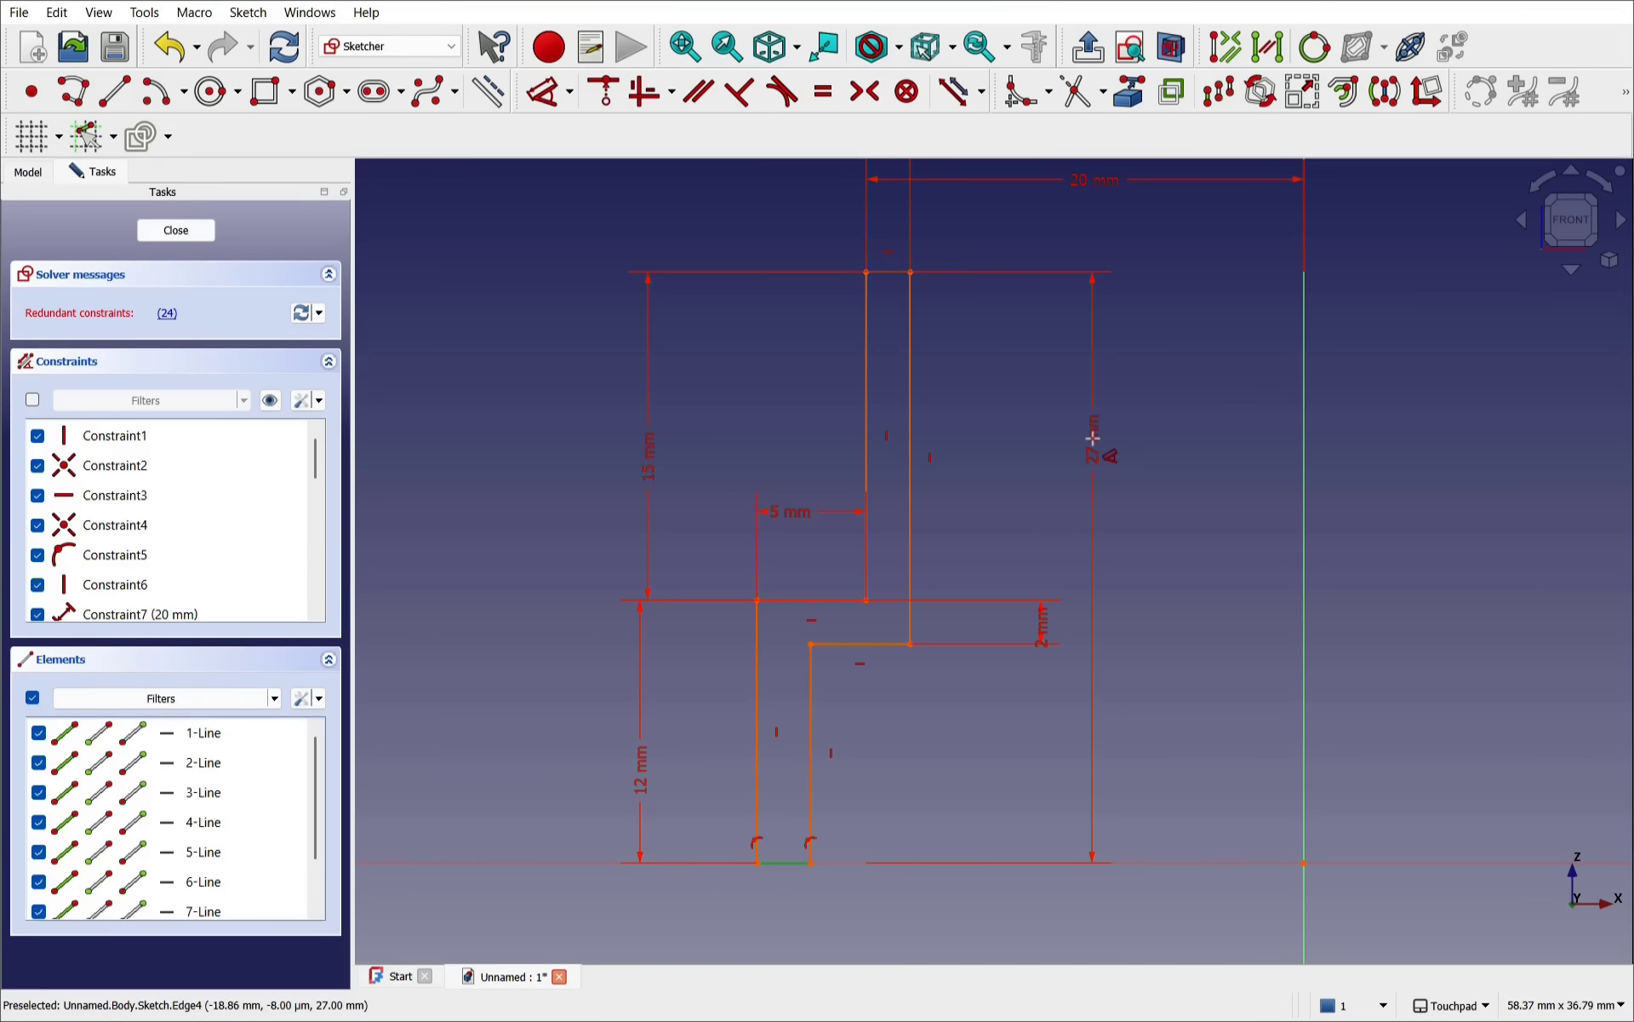
{"action": "key", "text": "ctrl+z"}
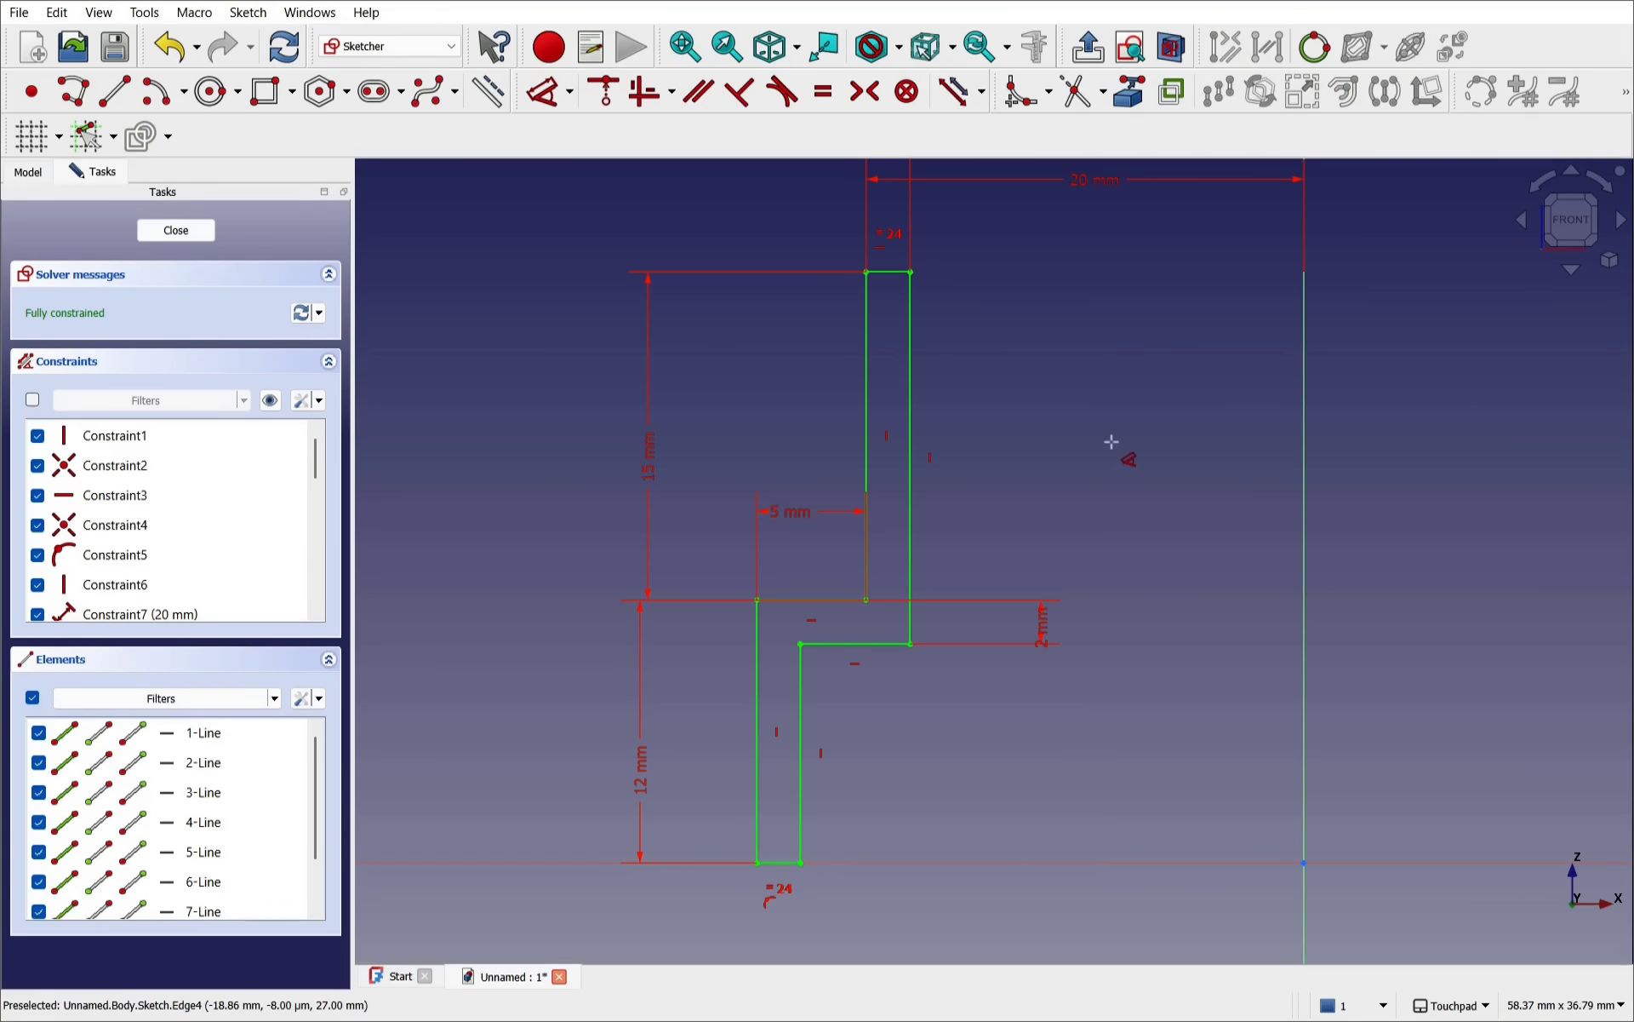
{"action": "key", "text": "Escape"}
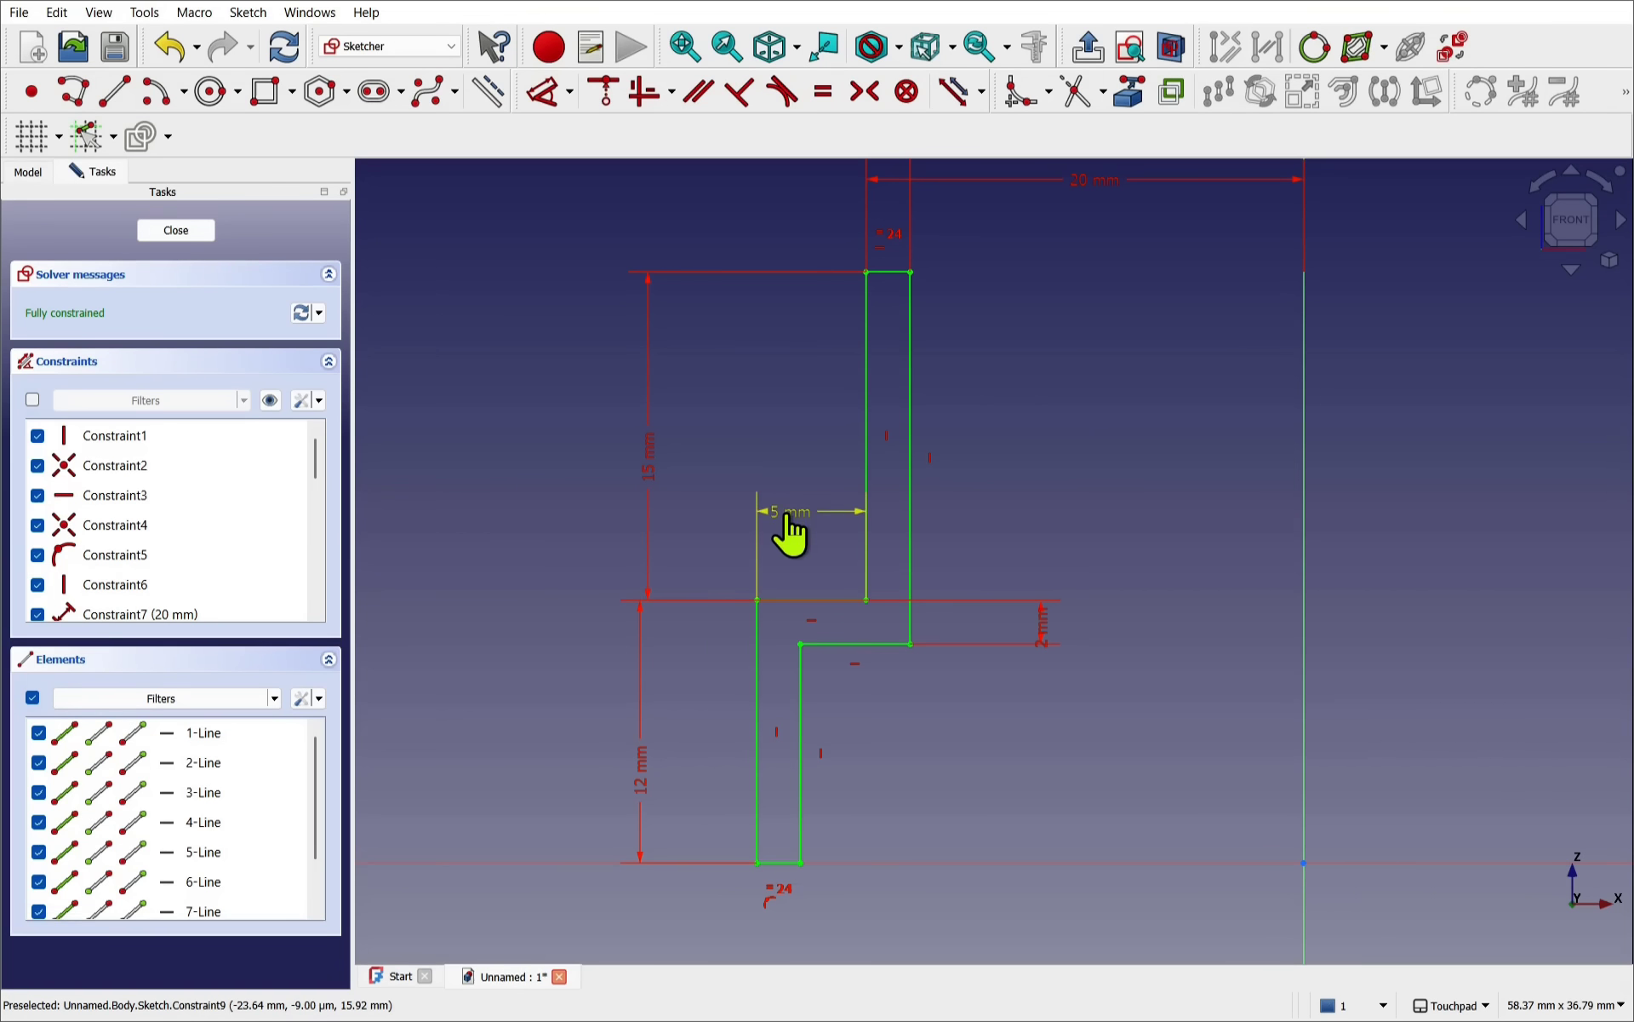
{"action": "mouse_move", "coordinate": [788, 533]}
{"action": "left_mouse_down"}
{"action": "mouse_move", "coordinate": [770, 486]}
{"action": "mouse_move", "coordinate": [775, 501]}
{"action": "left_mouse_up"}
{"action": "mouse_move", "coordinate": [1042, 632]}
{"action": "left_mouse_down"}
{"action": "mouse_move", "coordinate": [963, 554]}
{"action": "mouse_move", "coordinate": [717, 558]}
{"action": "left_mouse_up"}
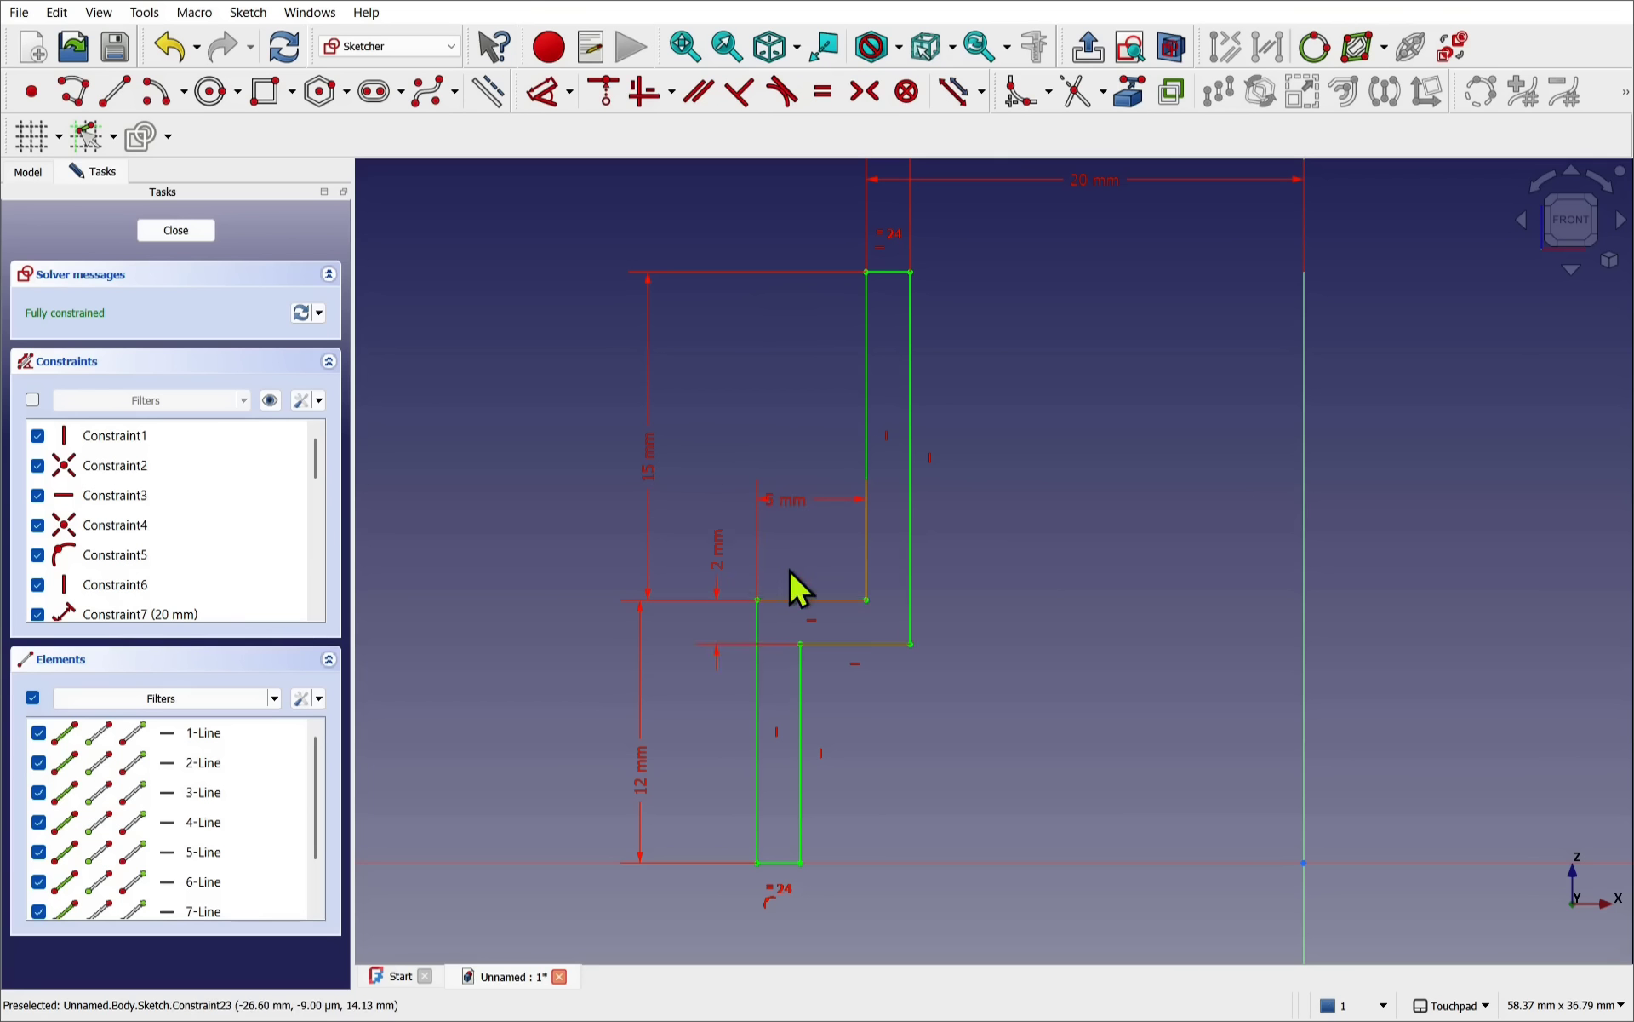
- Close the sketch, show the axis cross and switch to a front view
{"action": "left_click", "coordinate": [176, 231]}
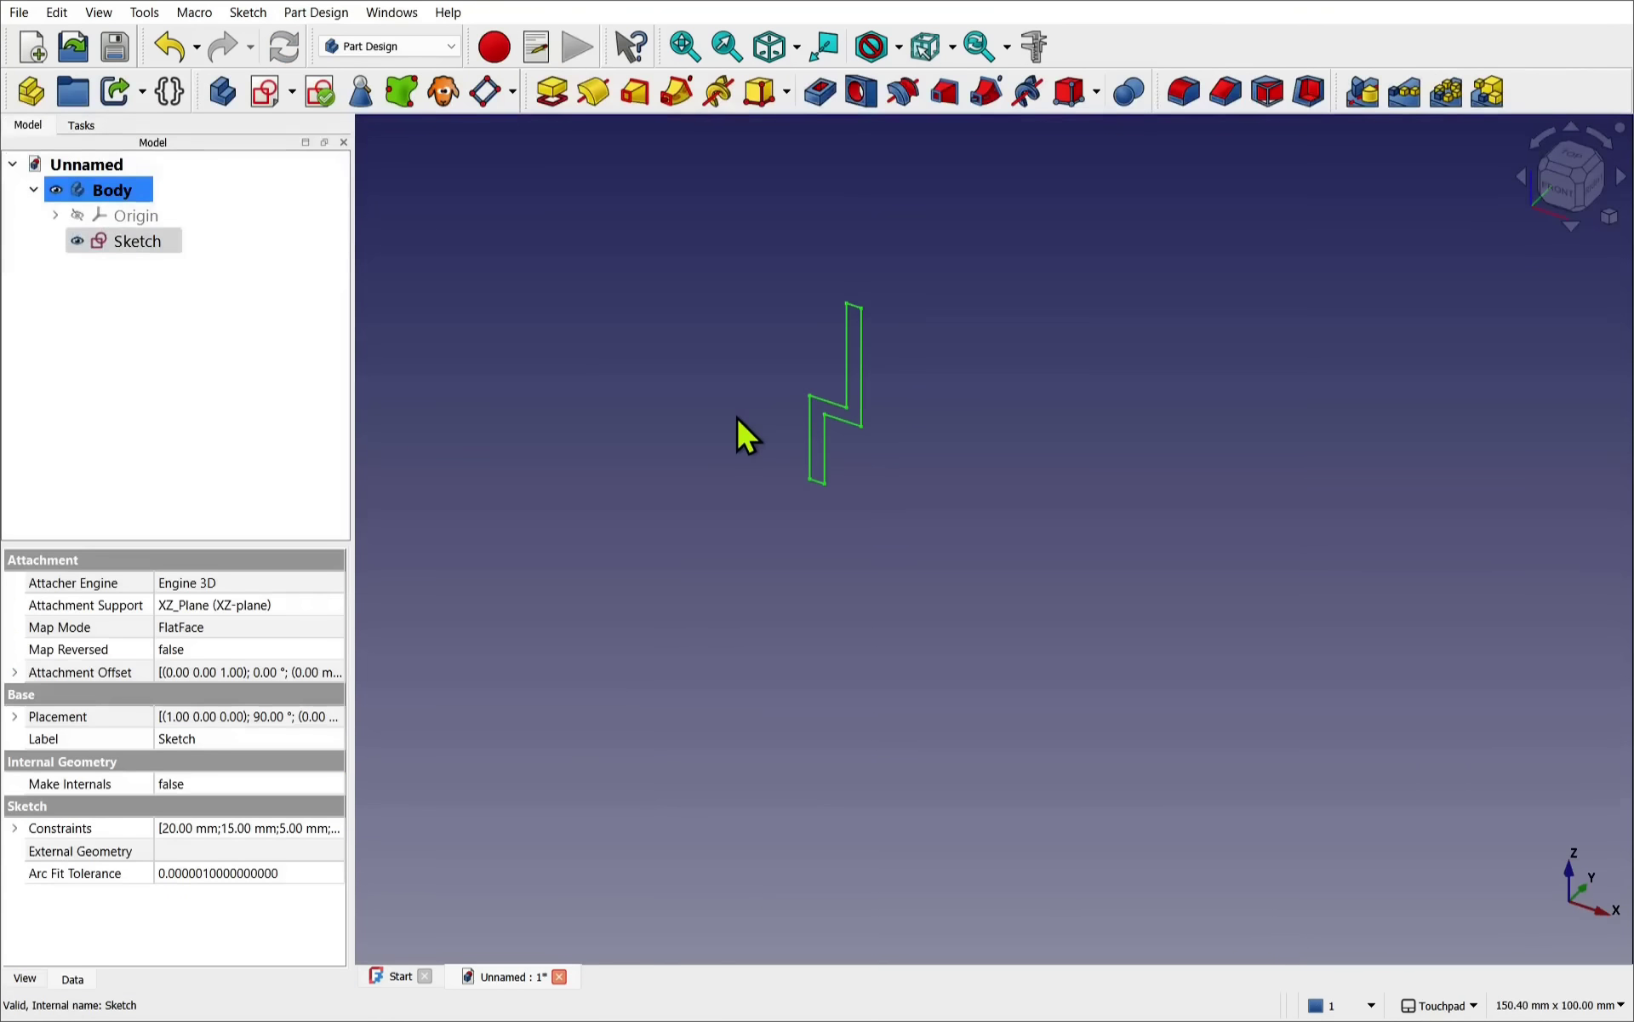
{"action": "left_click", "coordinate": [99, 12]}
{"action": "left_click", "coordinate": [193, 308]}
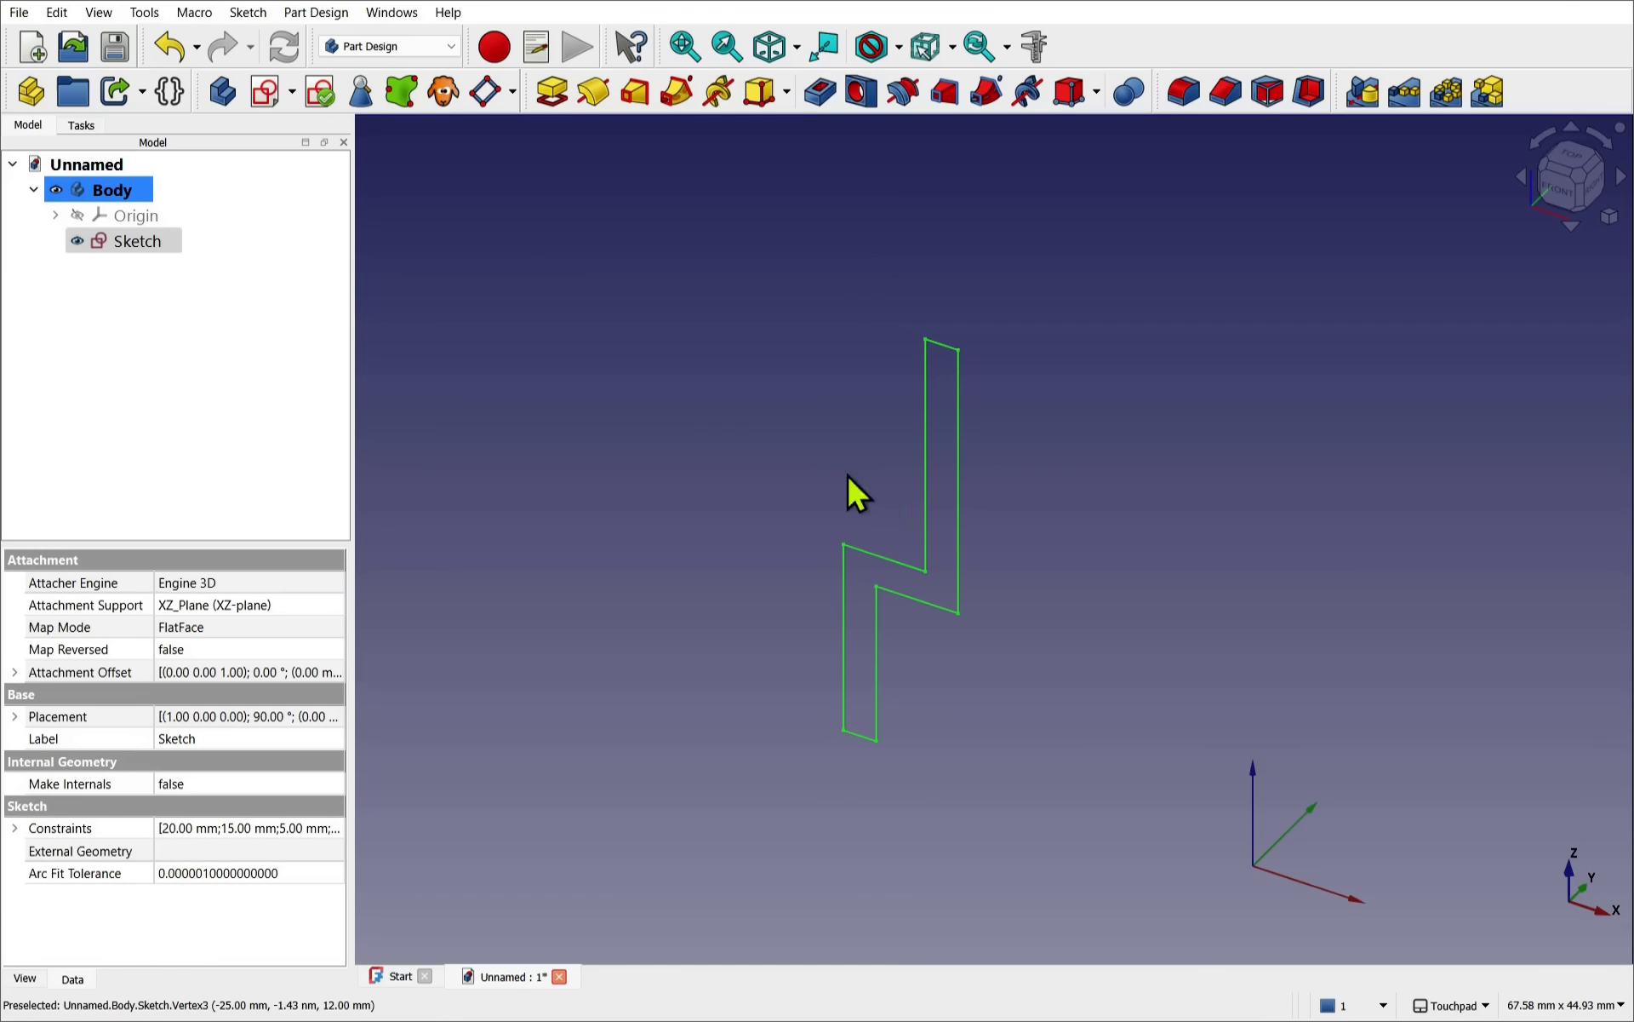
{"action": "mouse_move", "coordinate": [880, 482]}
{"action": "left_mouse_down", "text": "shift"}
{"action": "mouse_move", "coordinate": [715, 401]}
{"action": "mouse_move", "coordinate": [726, 420]}
{"action": "left_mouse_up", "text": "shift"}
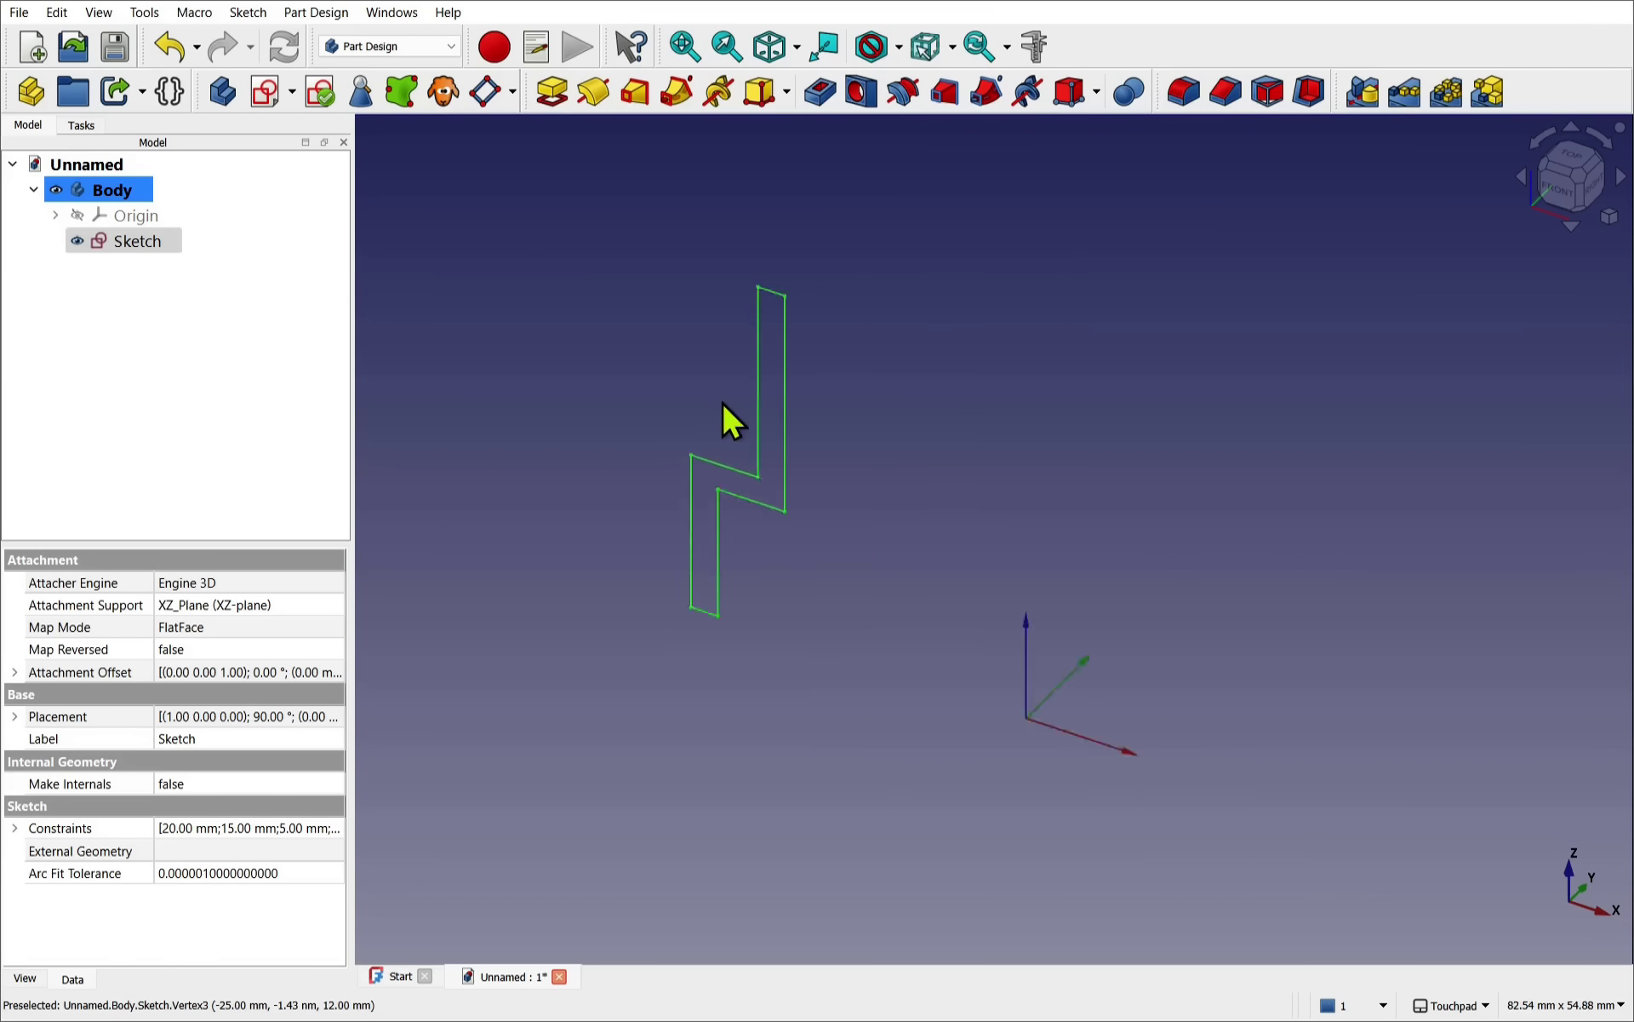
{"action": "left_click", "coordinate": [1577, 170]}
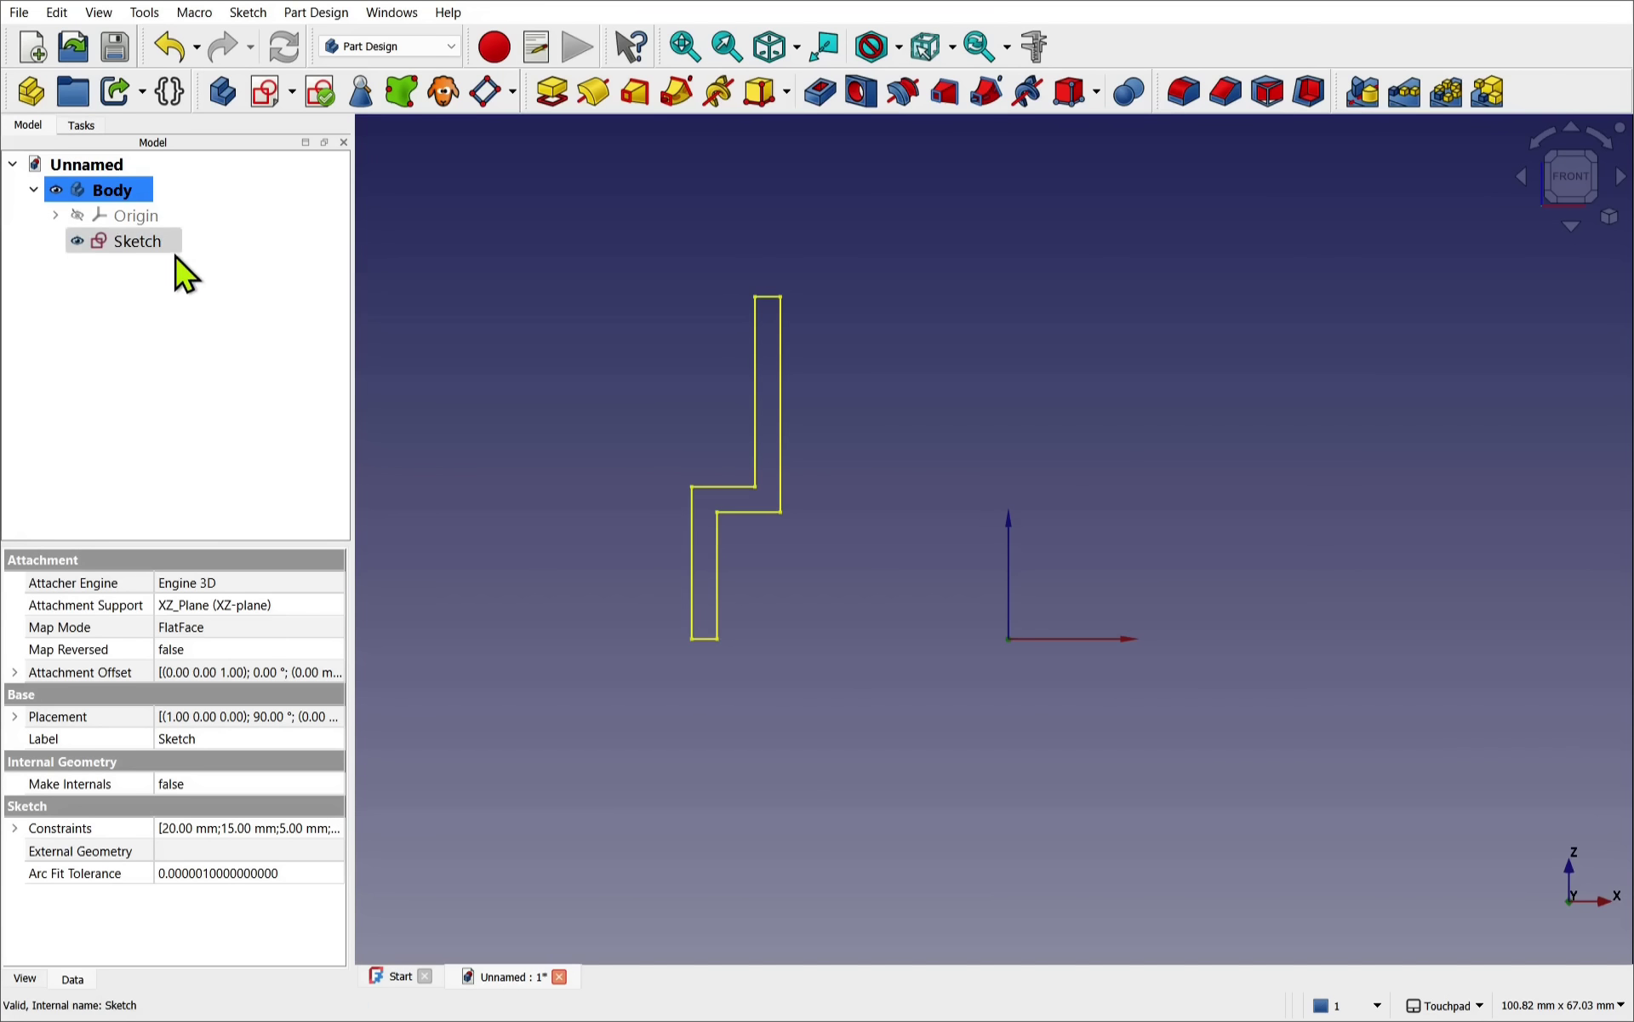
- Revolve the sketch 360° about its vertical axis into a stepped hollow ring
{"action": "left_click", "coordinate": [153, 245]}
{"action": "left_click", "coordinate": [594, 92]}
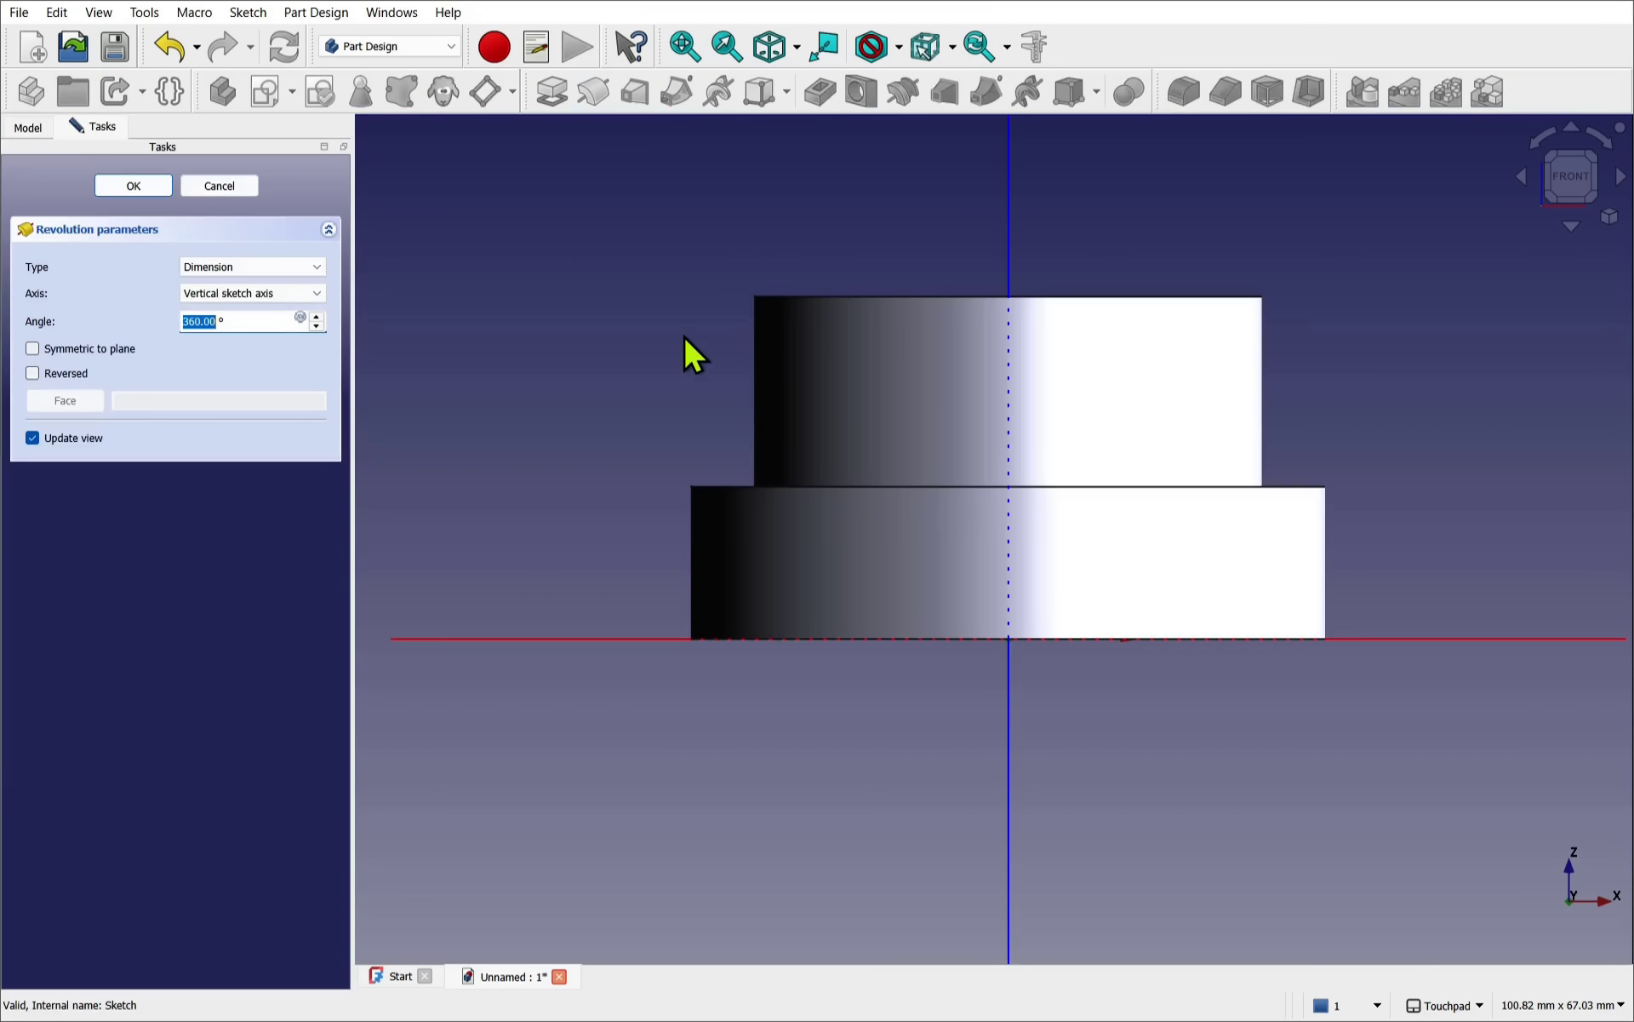
{"action": "middle_click_drag", "start_coordinate": [1111, 473], "coordinate": [1149, 723]}
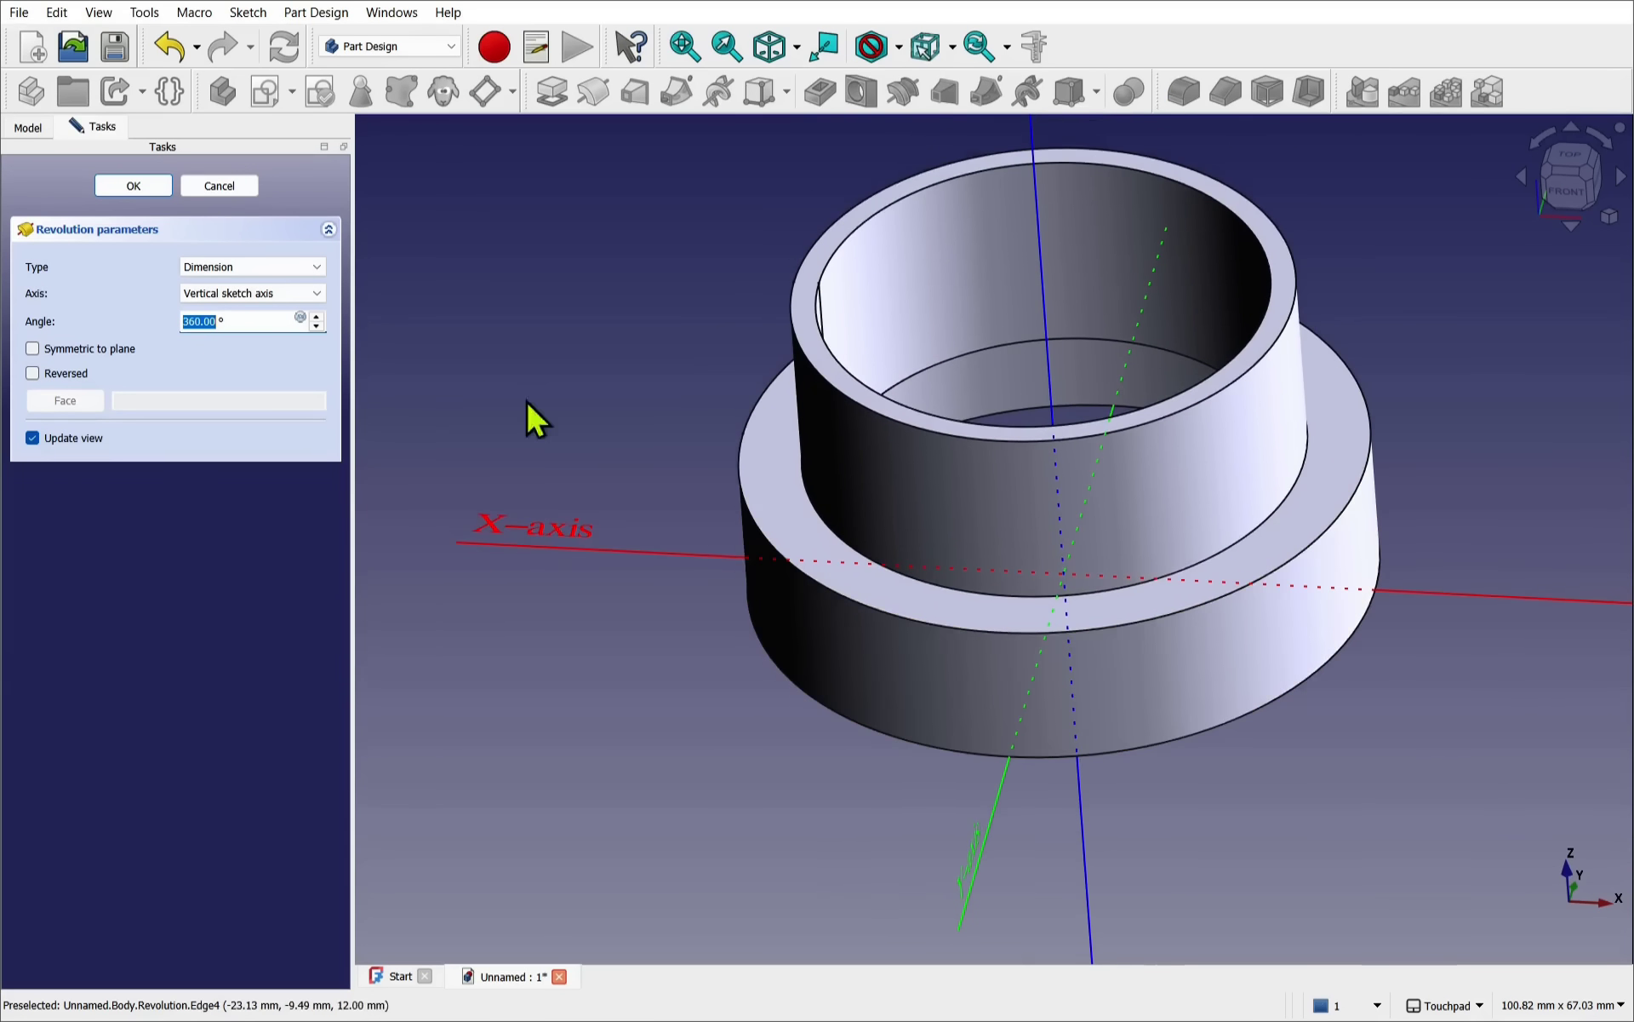
{"action": "left_click", "coordinate": [136, 188]}
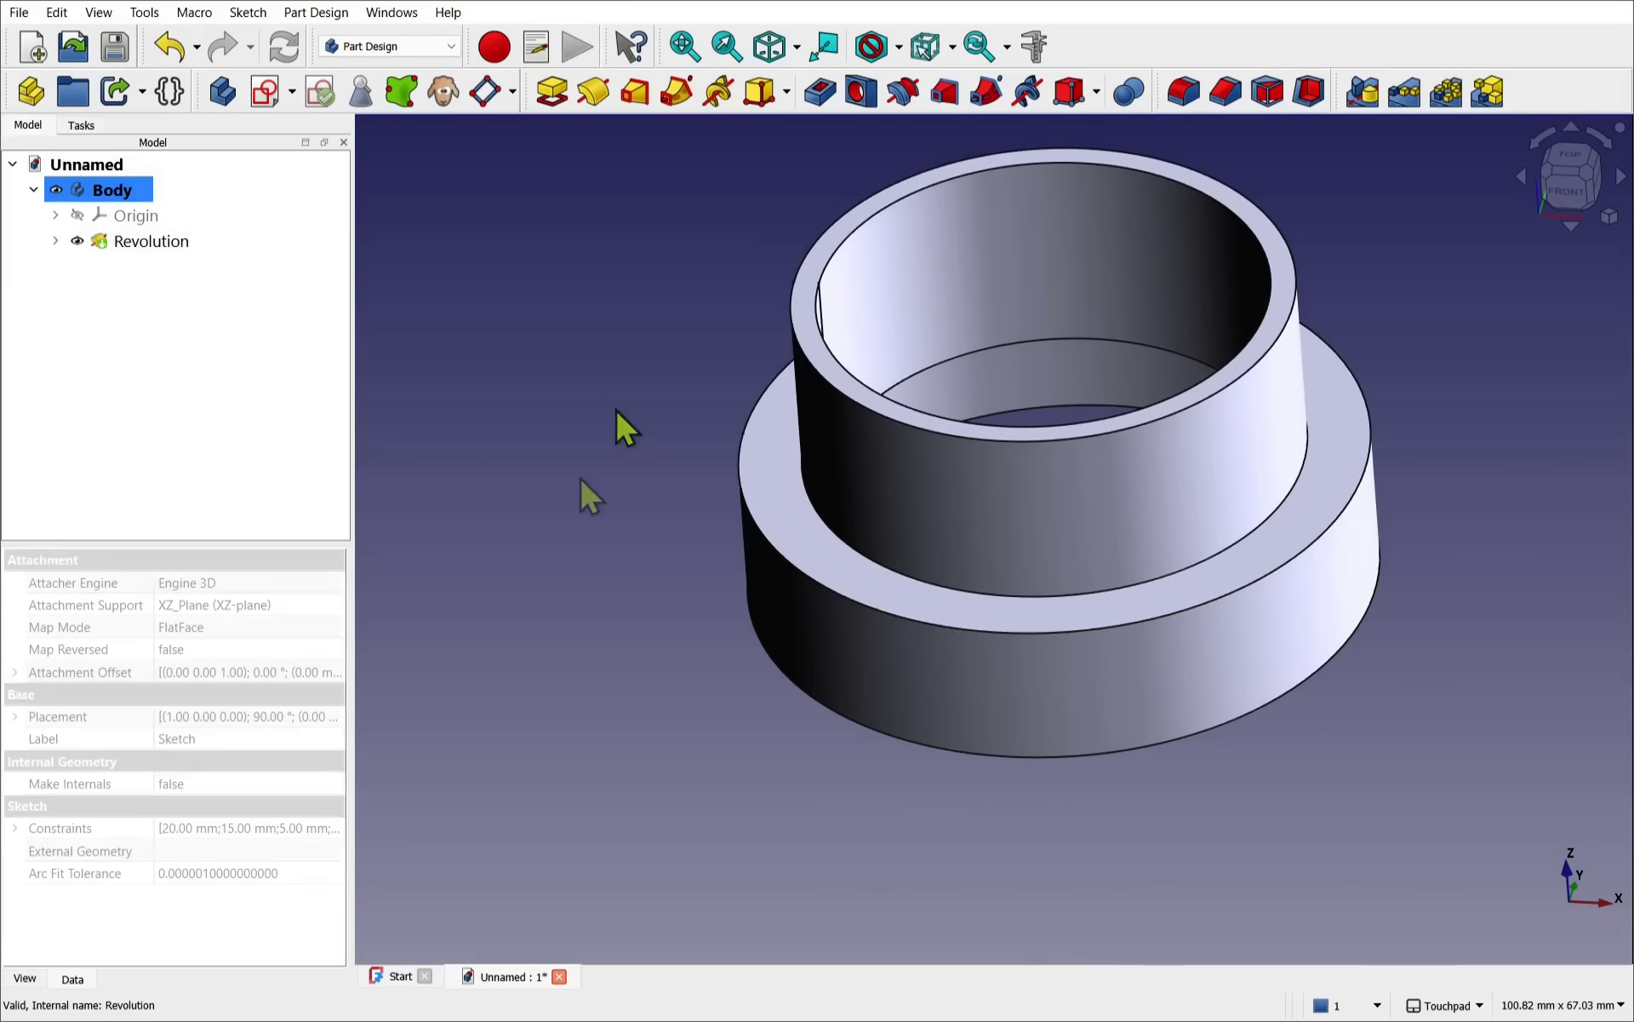
{"action": "middle_click_drag", "start_coordinate": [627, 426], "coordinate": [575, 559]}
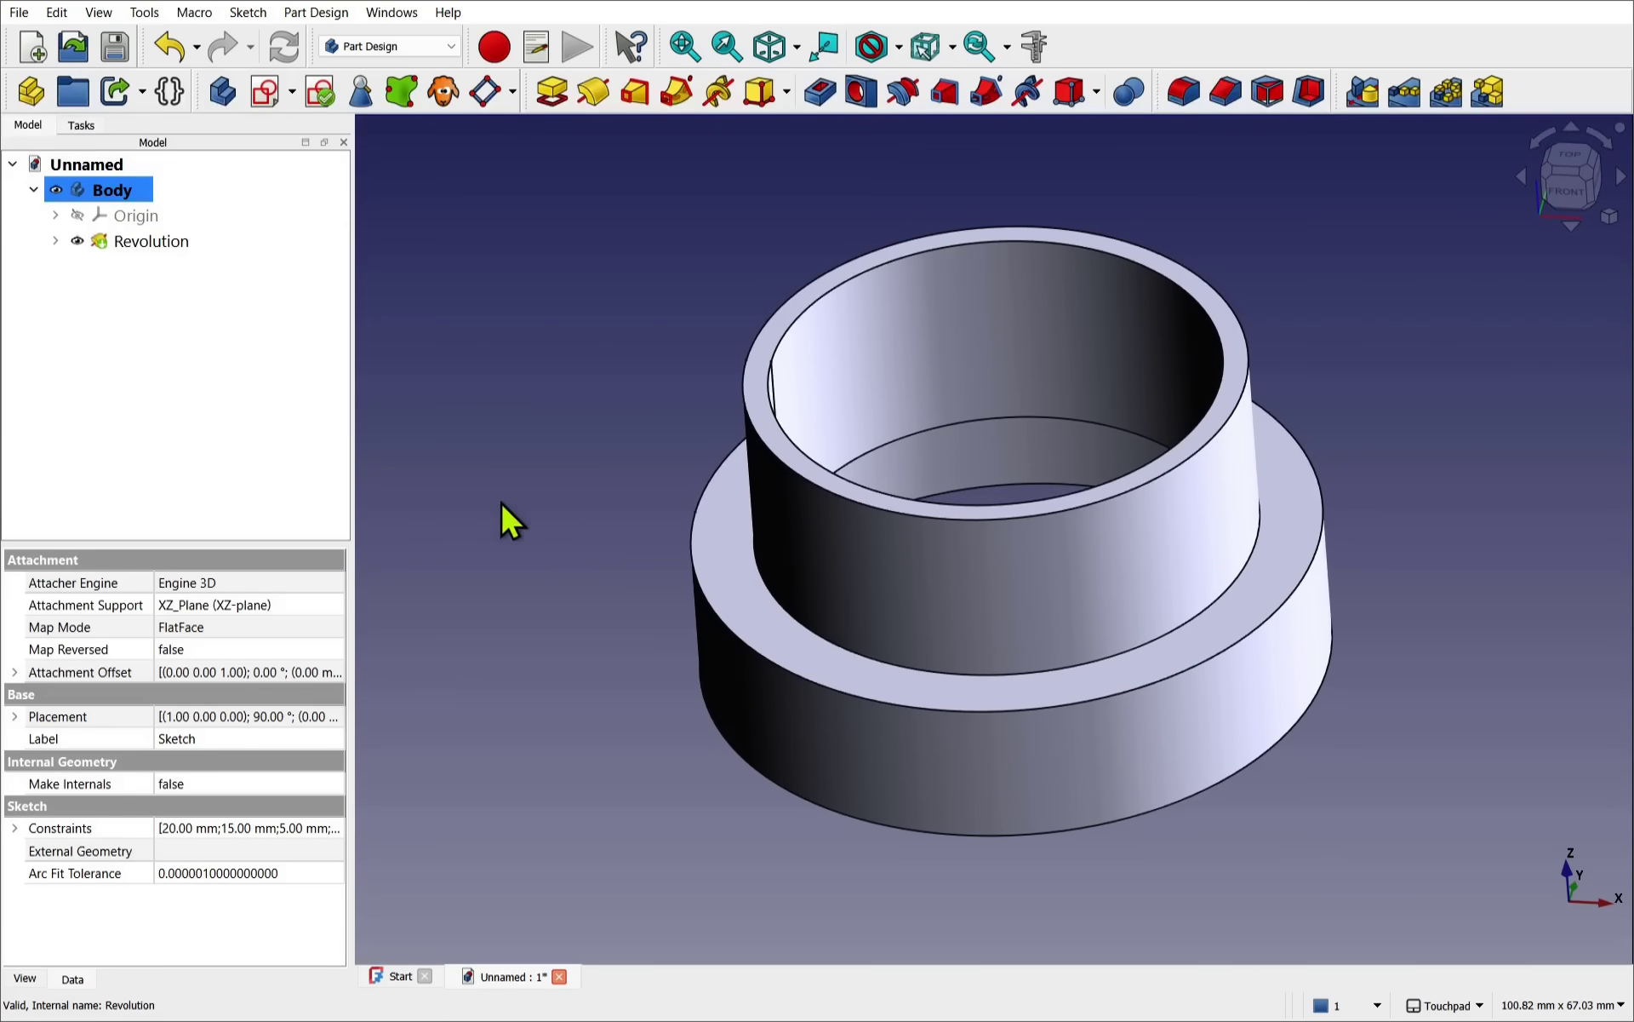
- Start a new sketch on the XZ-plane and turn on section view
{"action": "left_click", "coordinate": [556, 298]}
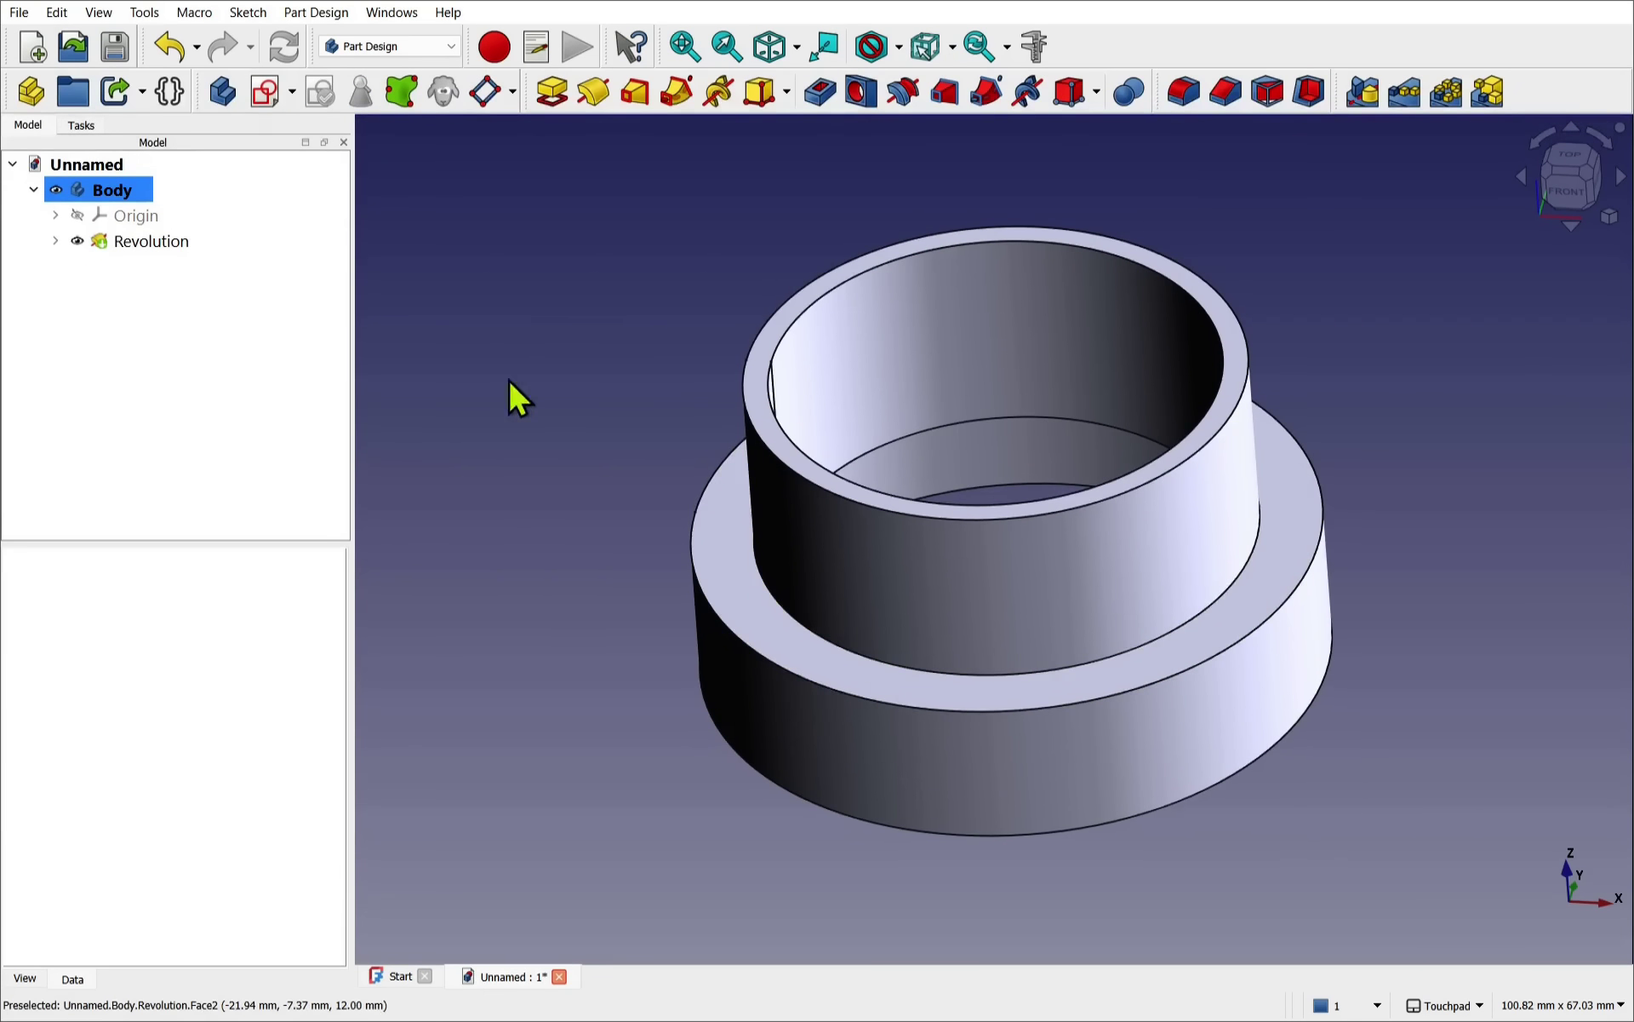
{"action": "left_click", "coordinate": [267, 101]}
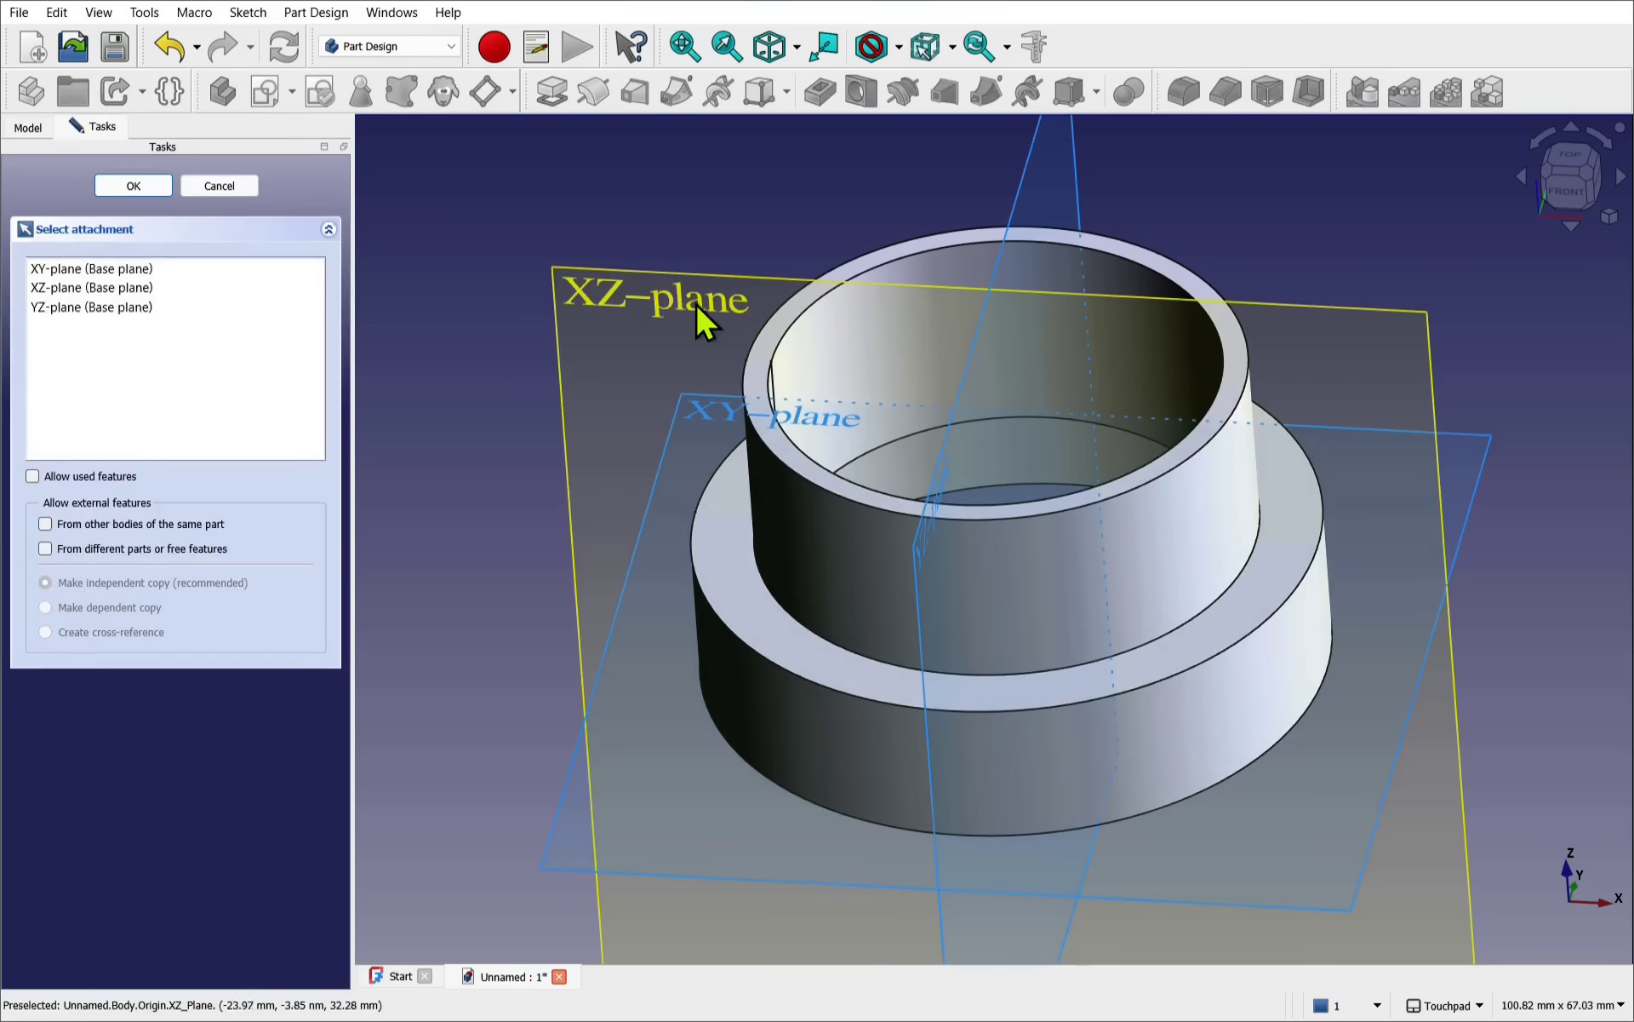
{"action": "left_click", "coordinate": [646, 300]}
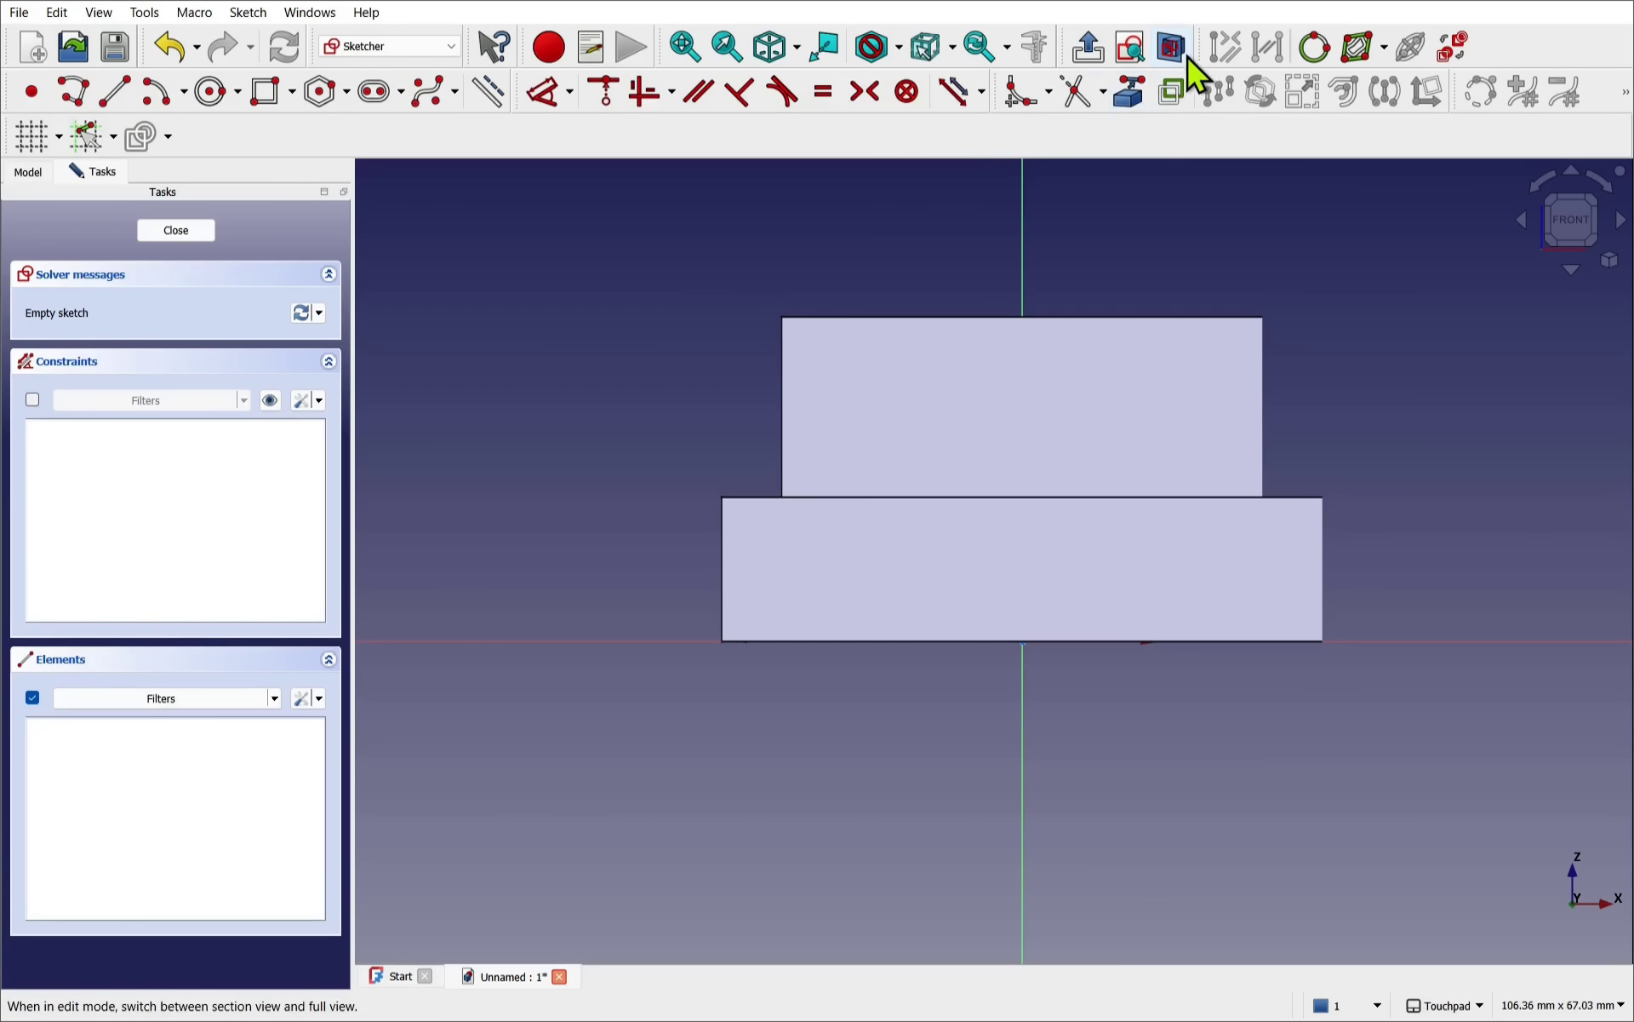
{"action": "left_click", "coordinate": [1178, 49]}
- Link the upper step's outer wall edge as external geometry
{"action": "scroll", "coordinate": [805, 361], "scroll_direction": "up", "scroll_amount": 5}
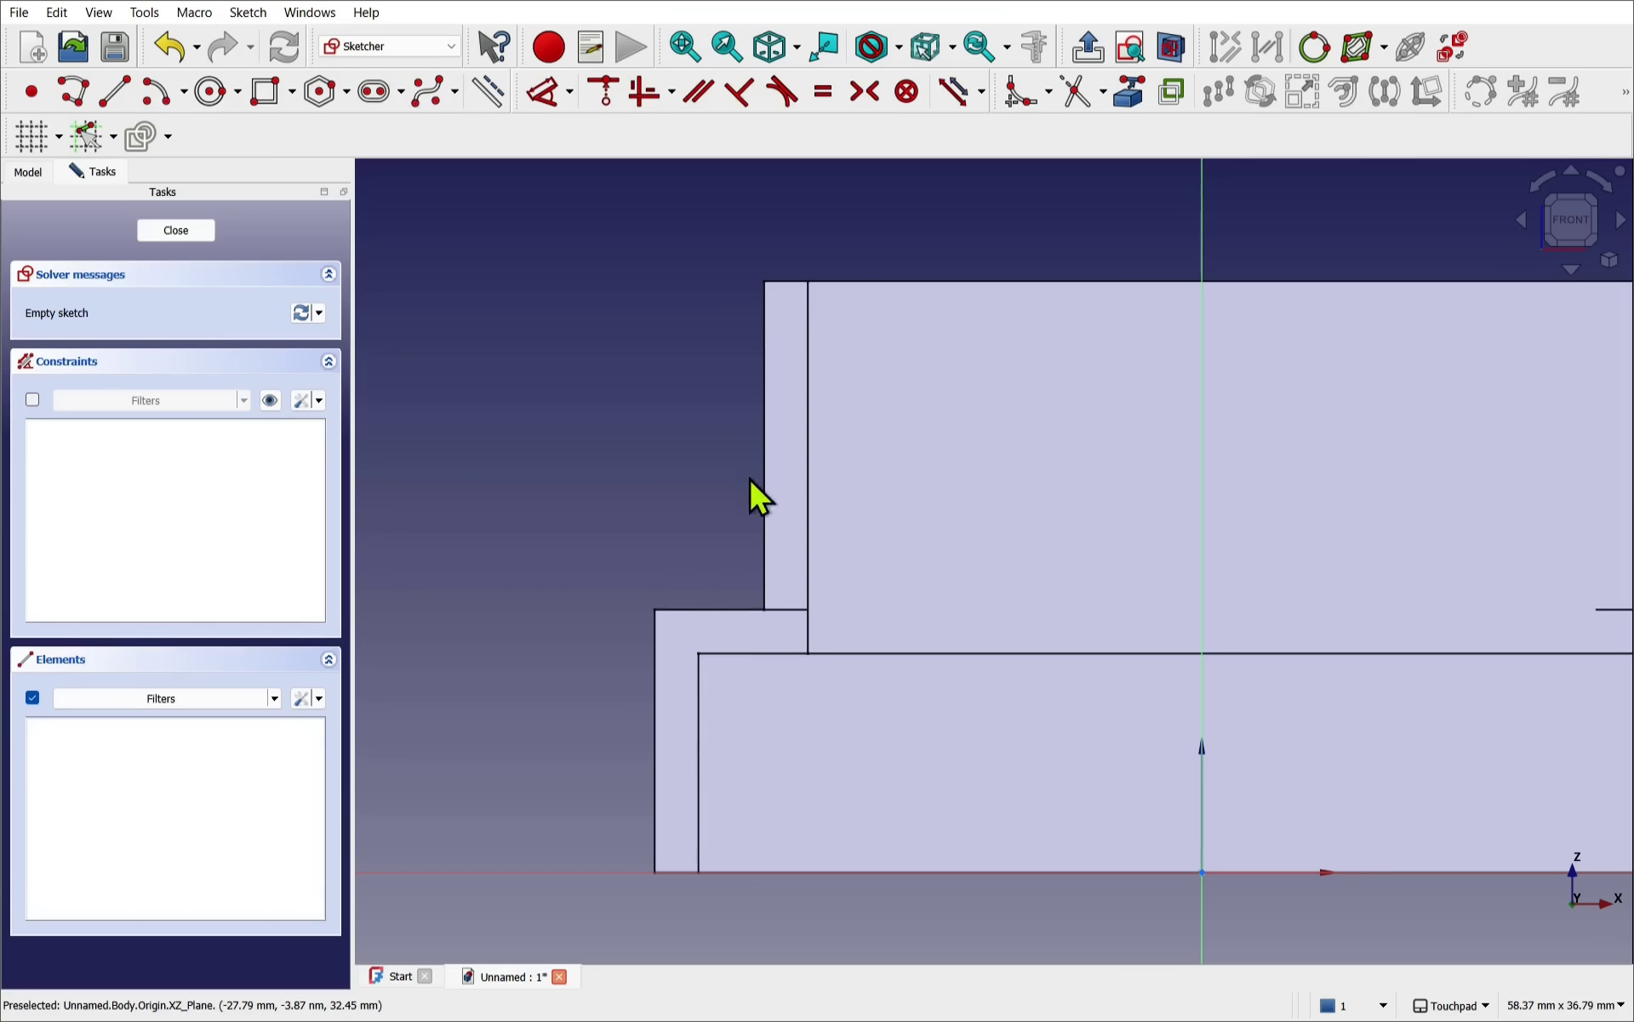
{"action": "left_click", "coordinate": [1139, 98]}
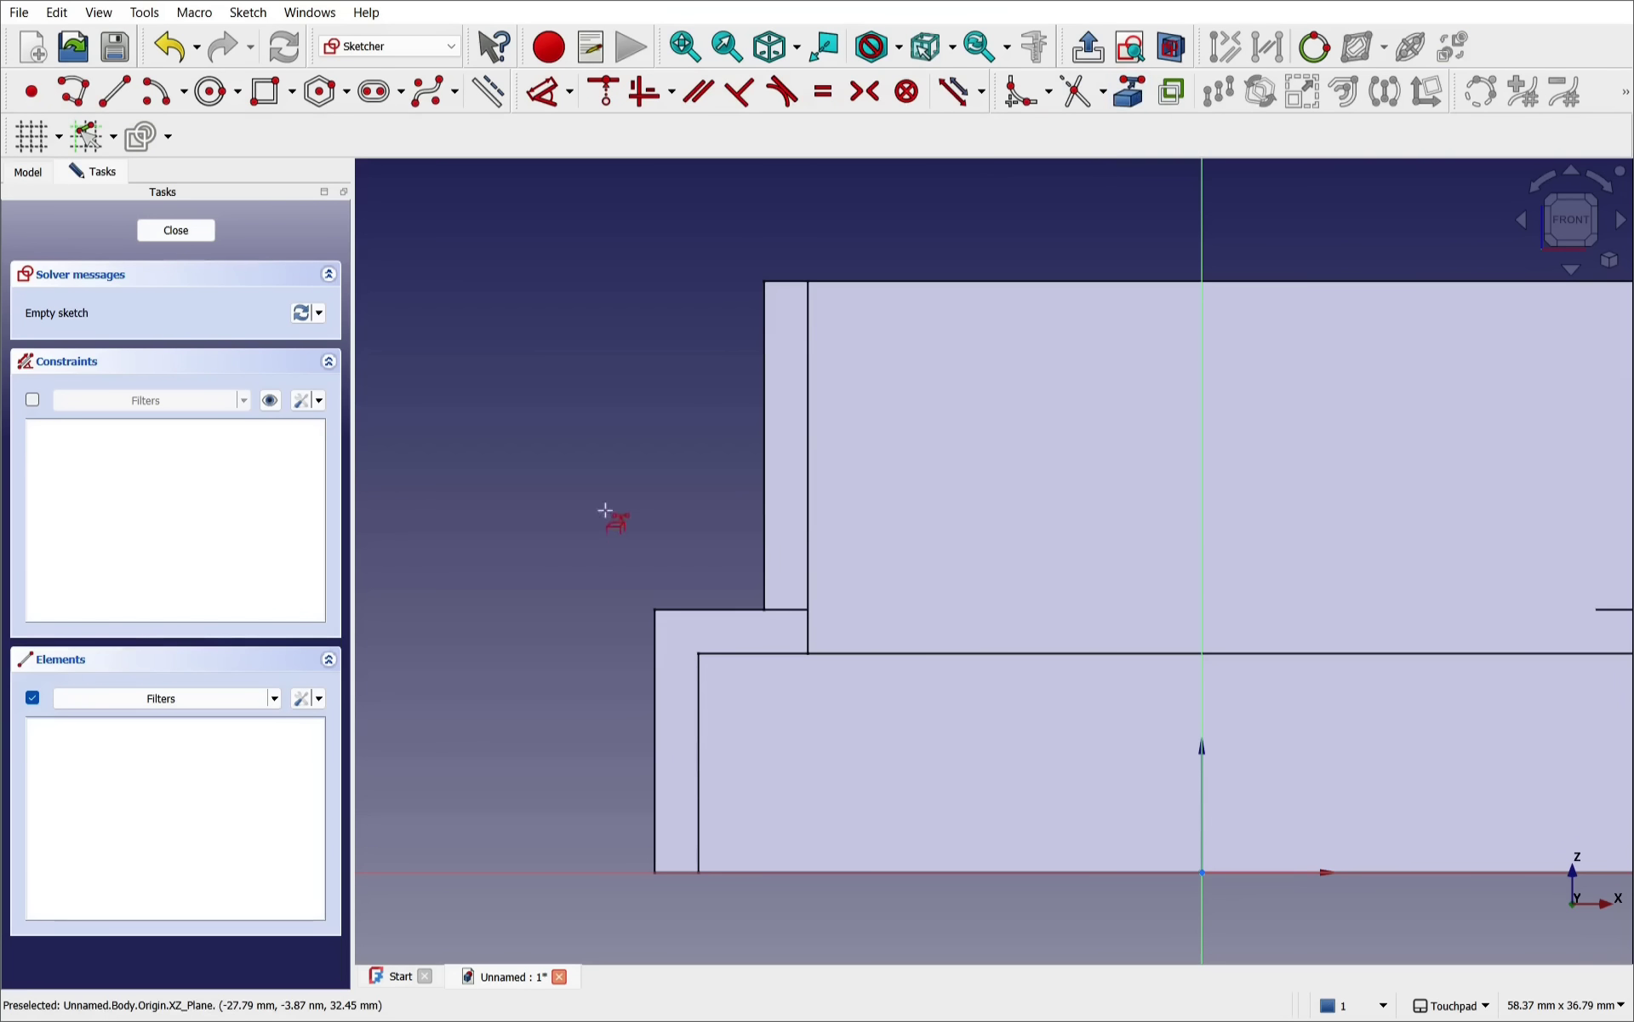
{"action": "left_click", "coordinate": [762, 529]}
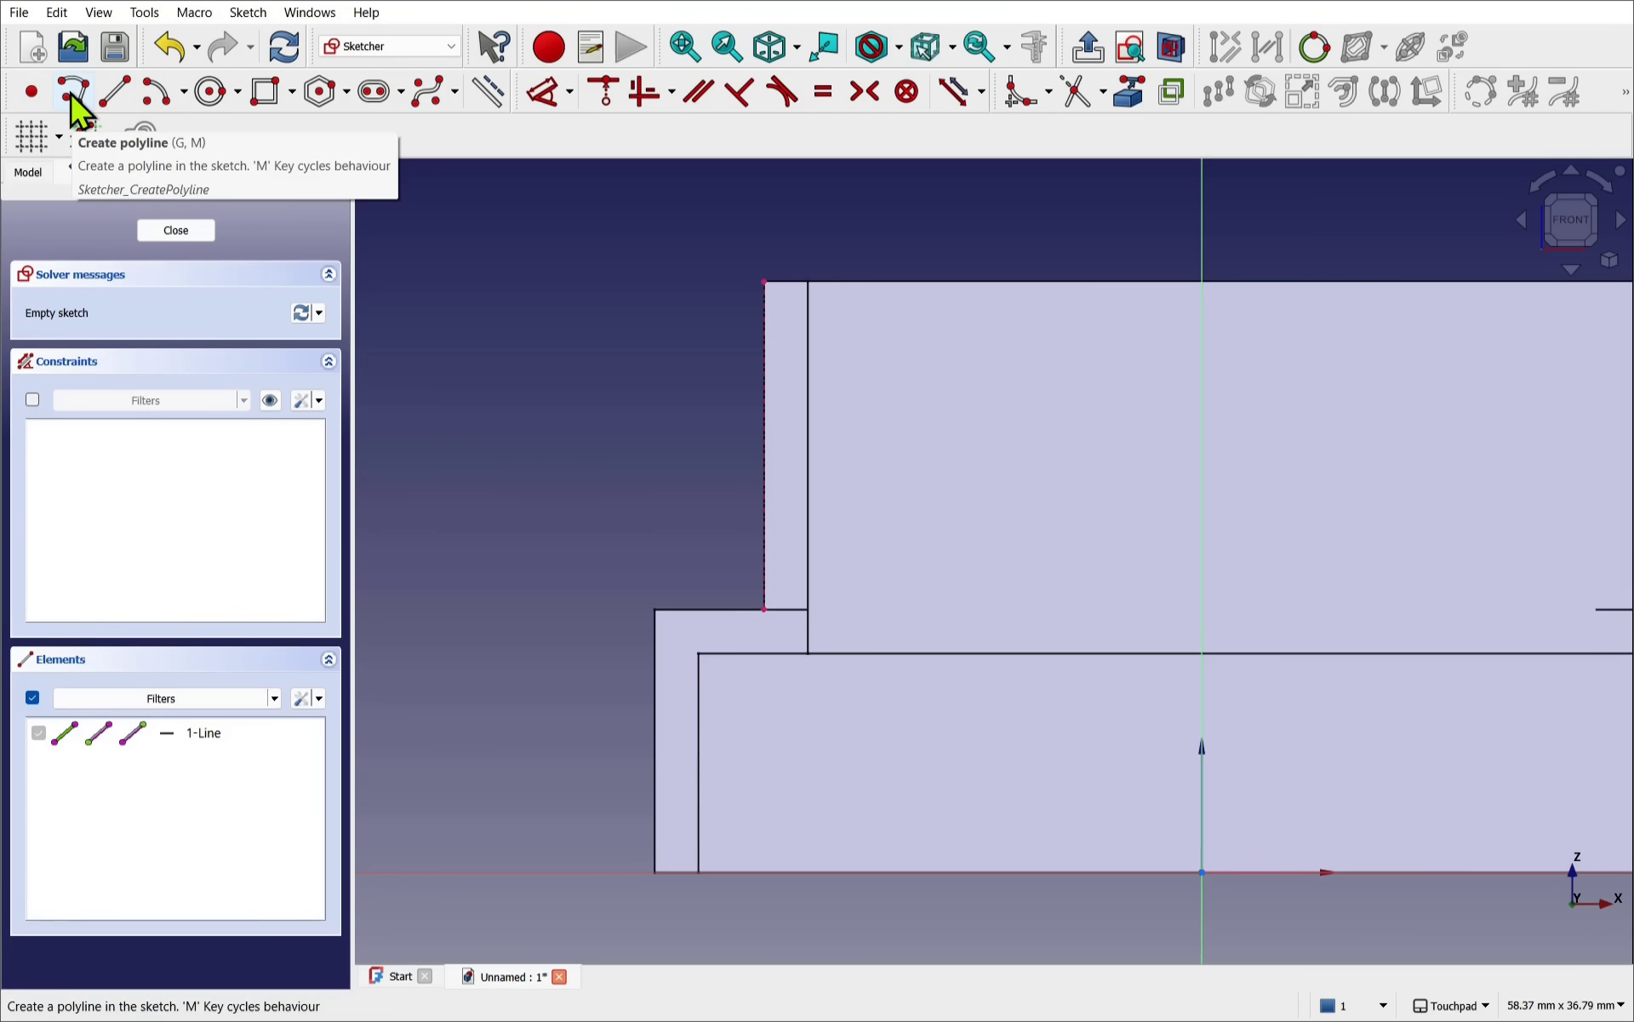
- Draw a closed three-line triangle against the referenced edge with its tip pointing outward
{"action": "left_click", "coordinate": [77, 95]}
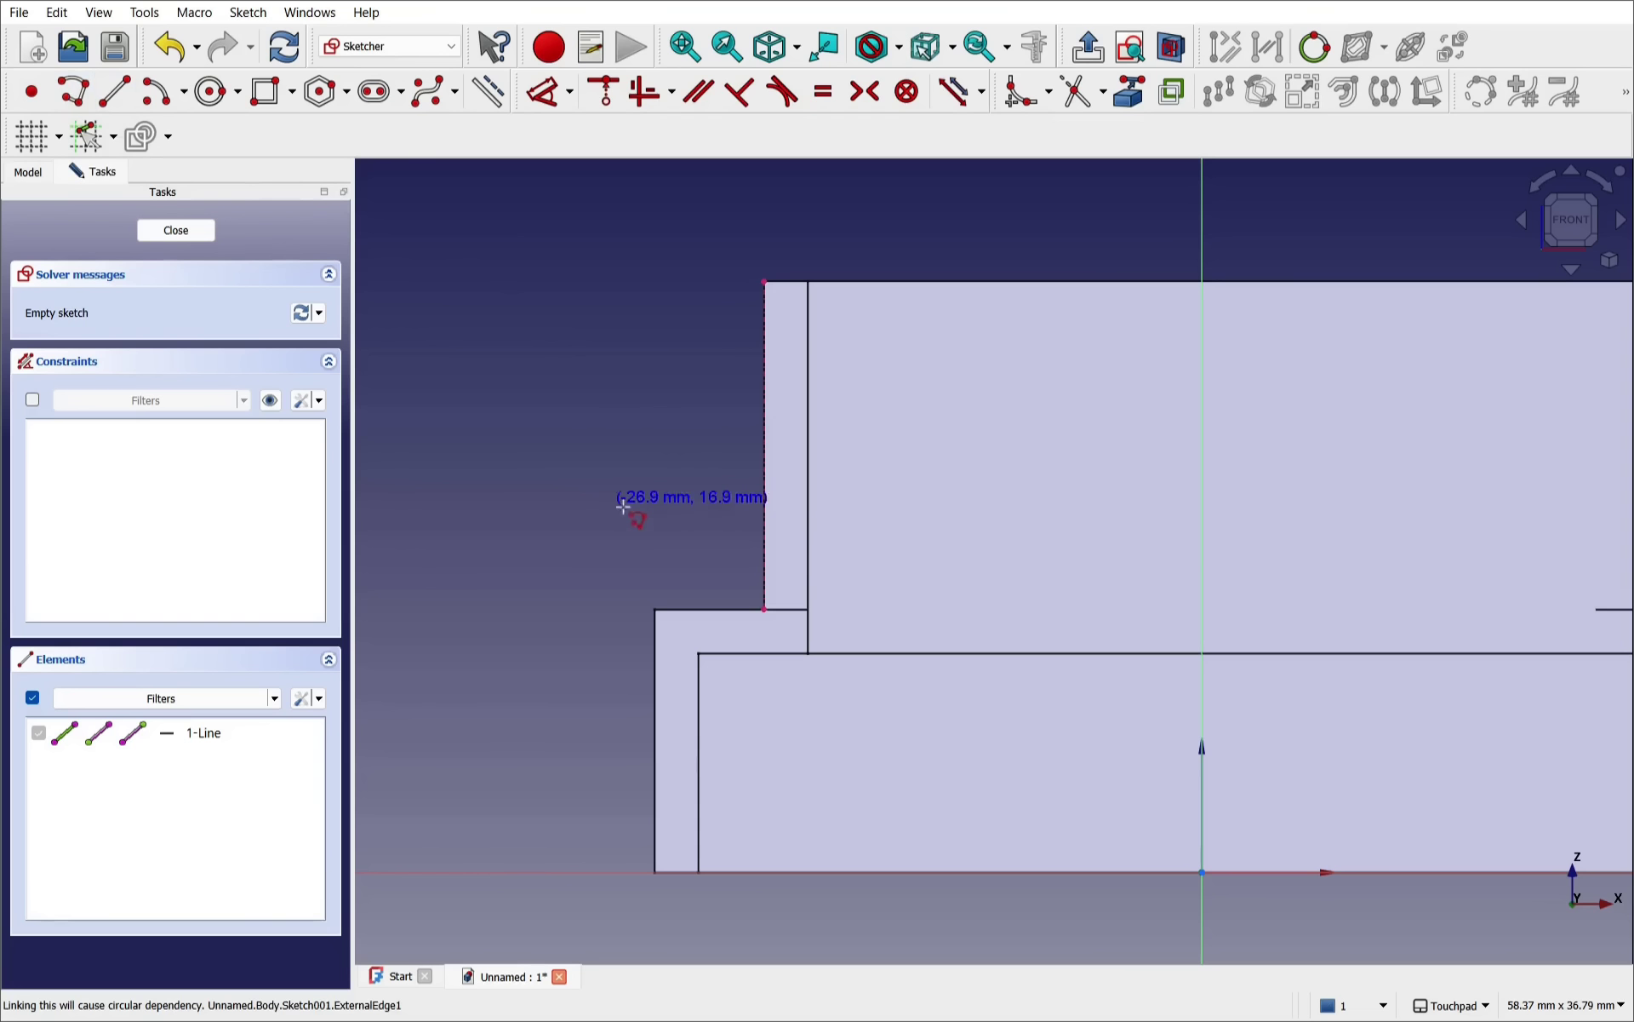
{"action": "left_click", "coordinate": [763, 608]}
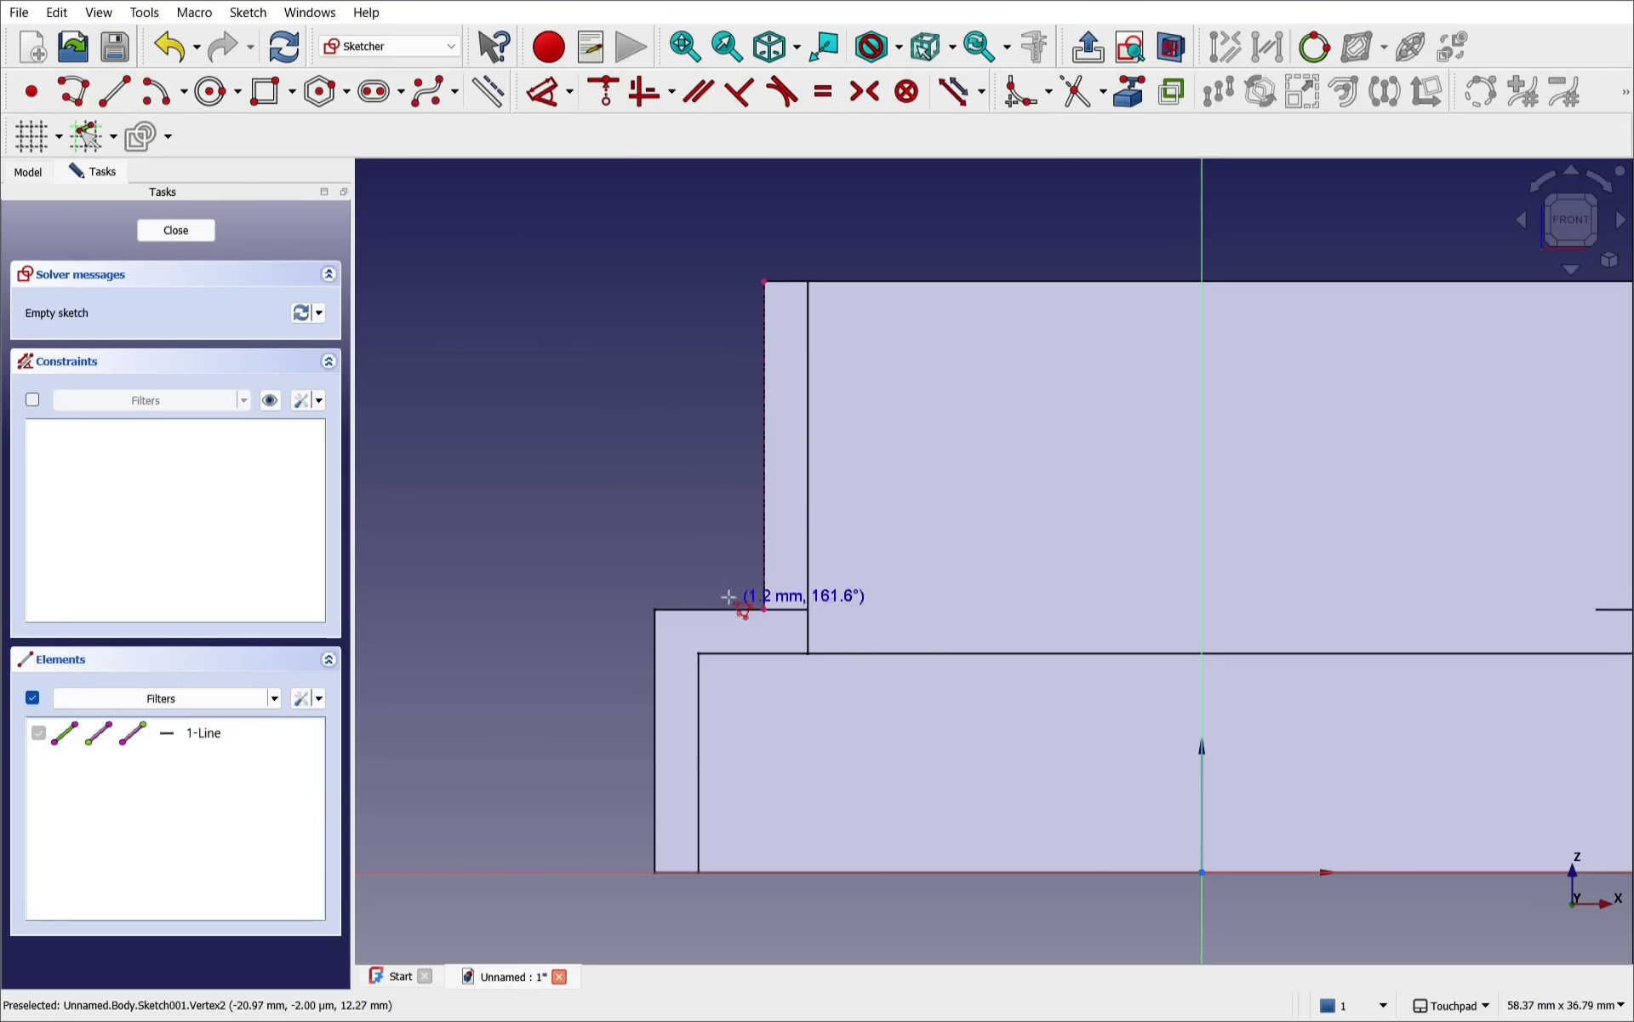
{"action": "left_click", "coordinate": [687, 578]}
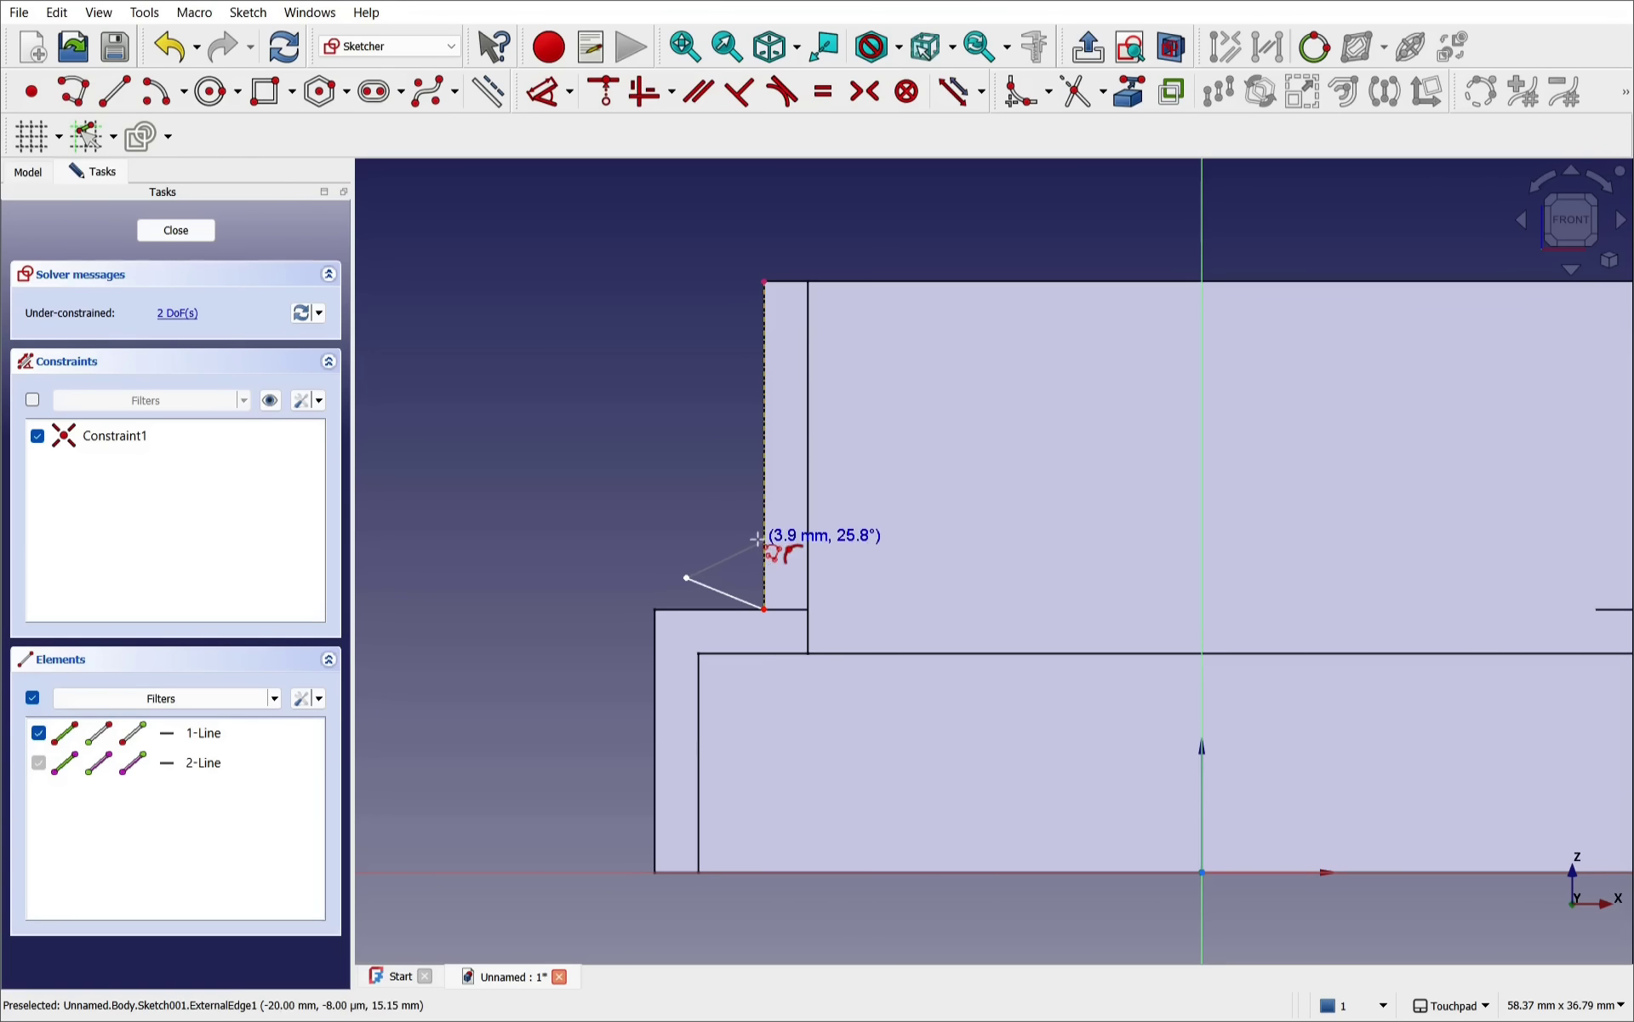
{"action": "scroll", "coordinate": [757, 539], "scroll_direction": "up", "scroll_amount": 3}
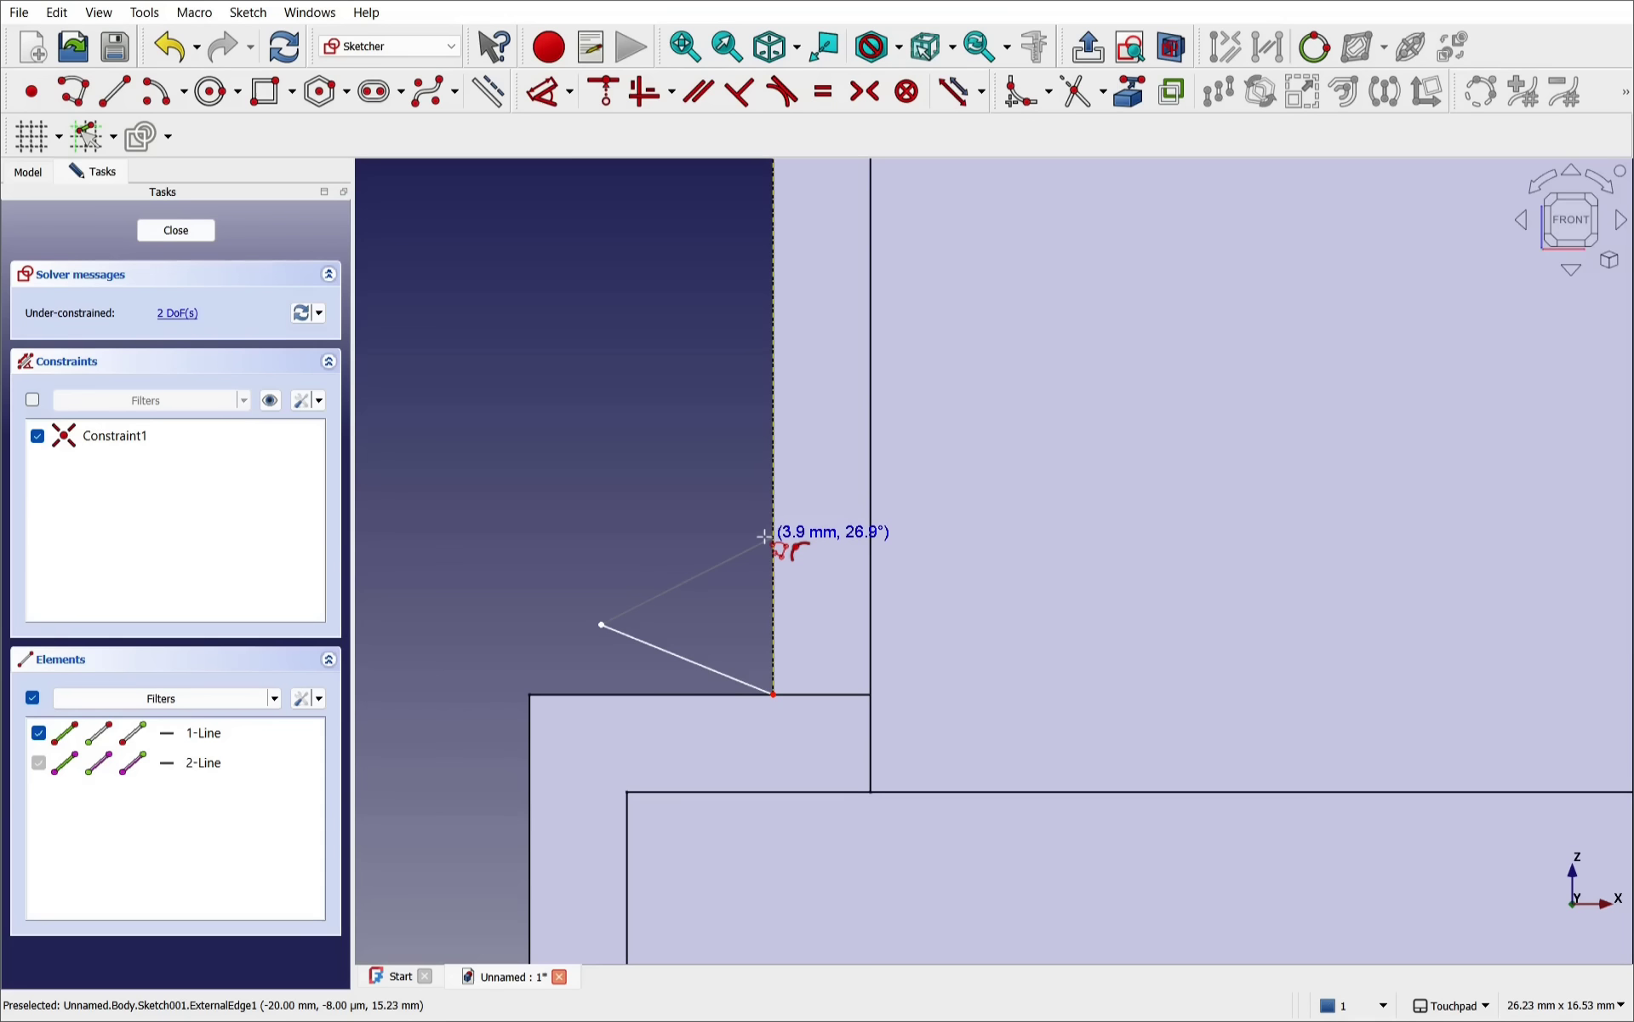
{"action": "left_click", "coordinate": [771, 537]}
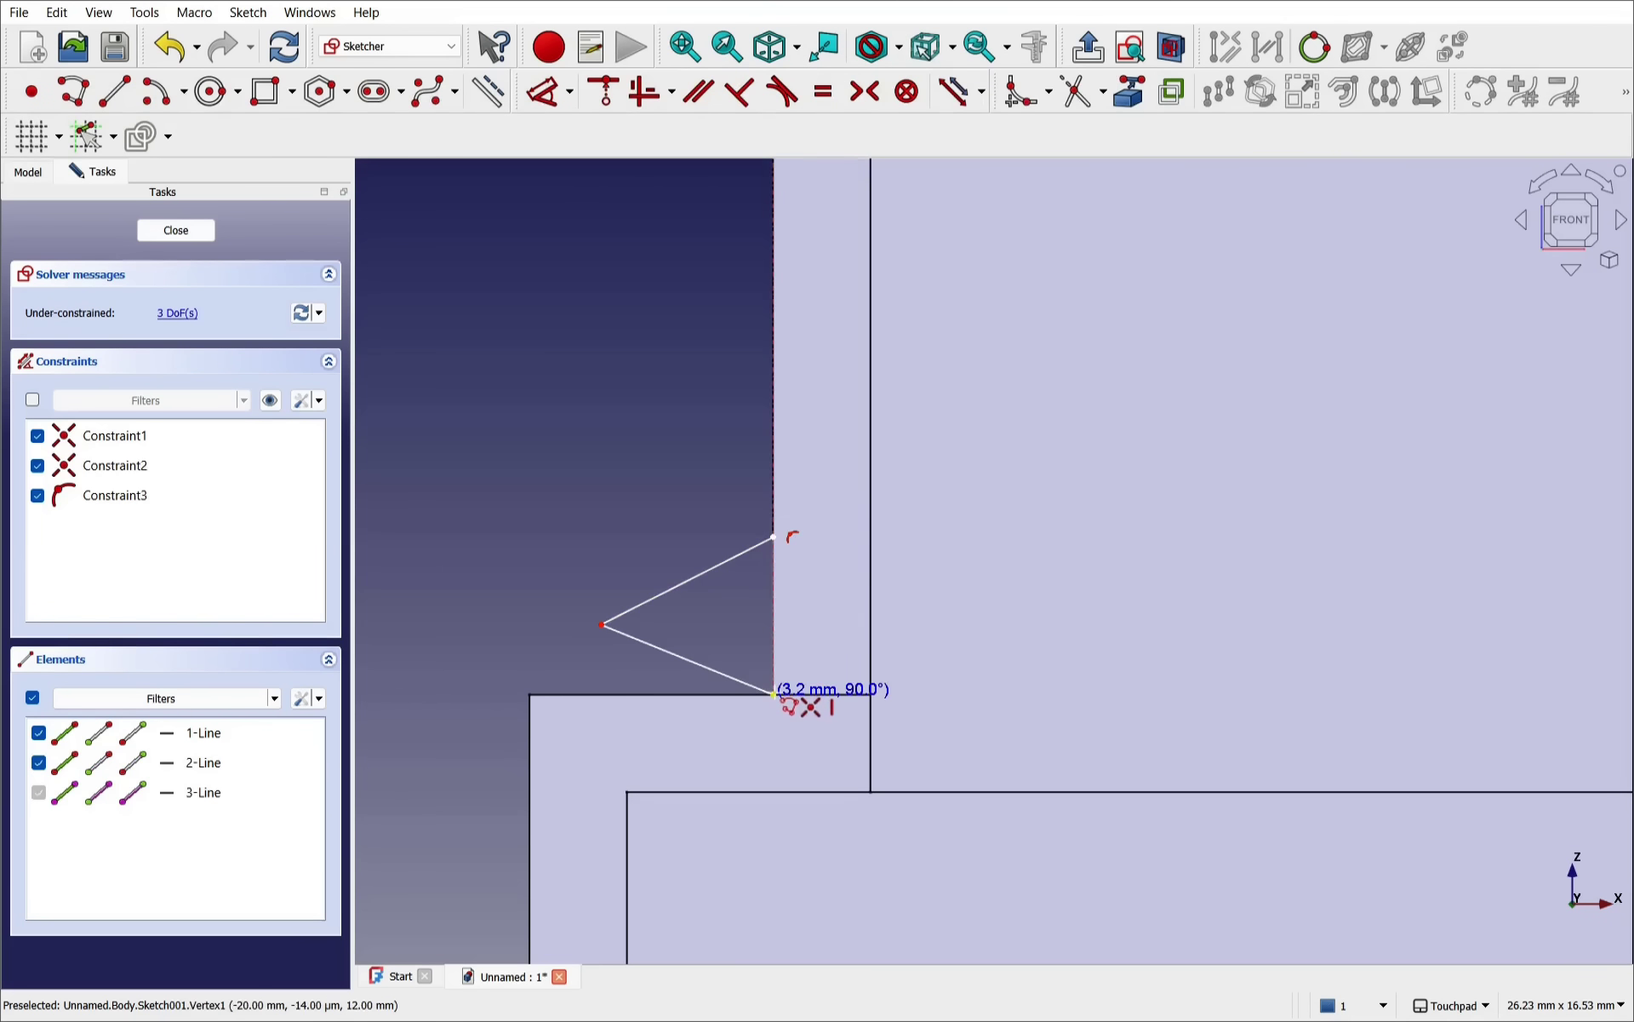
{"action": "left_click", "coordinate": [773, 693]}
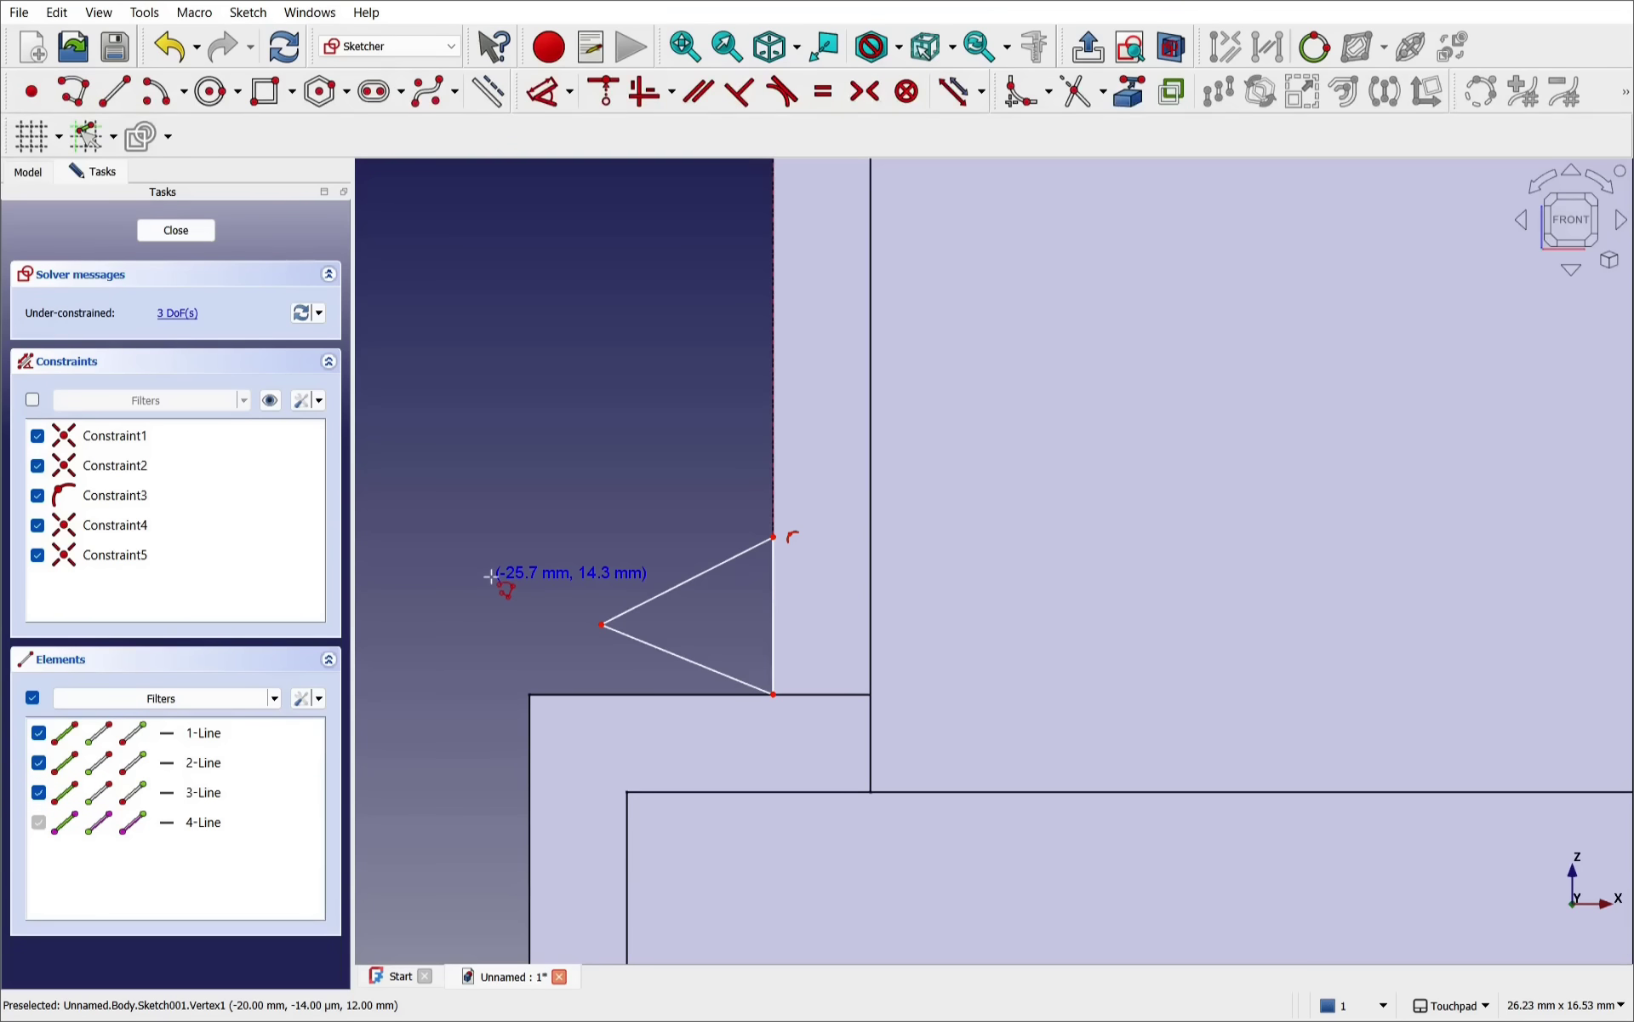
{"action": "right_click", "coordinate": [525, 517]}
- Make all three triangle sides equal in length
{"action": "left_click", "coordinate": [690, 660]}
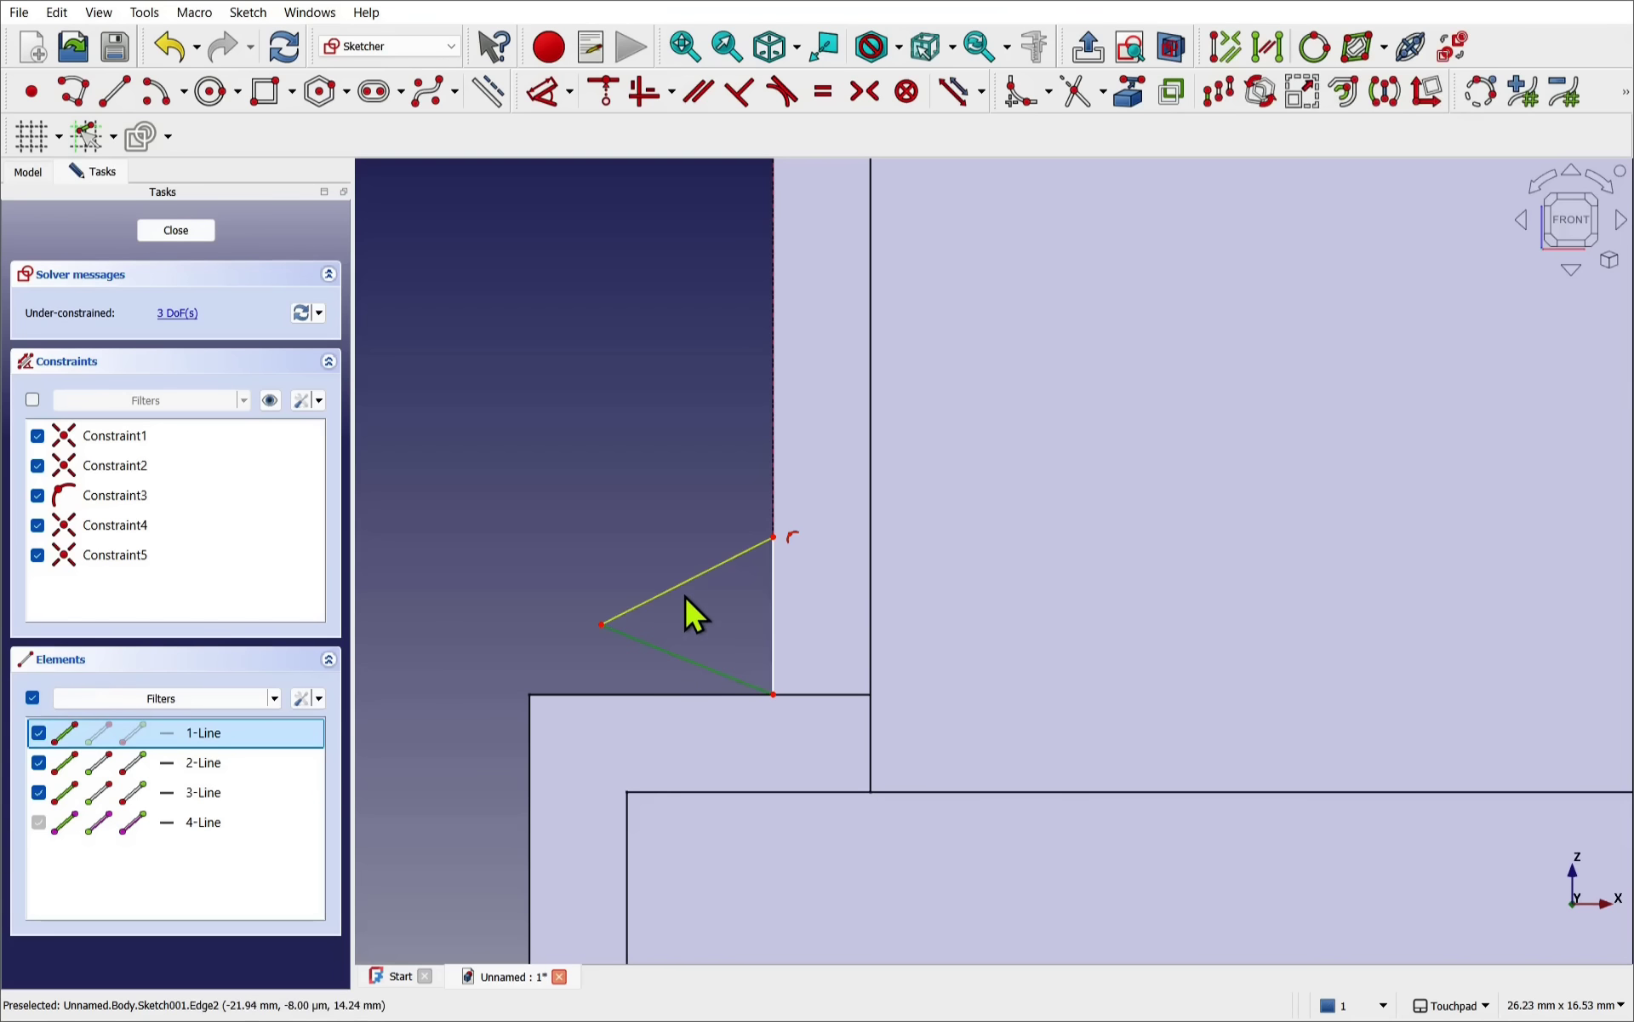
{"action": "left_click", "coordinate": [685, 595]}
{"action": "left_click", "coordinate": [773, 627]}
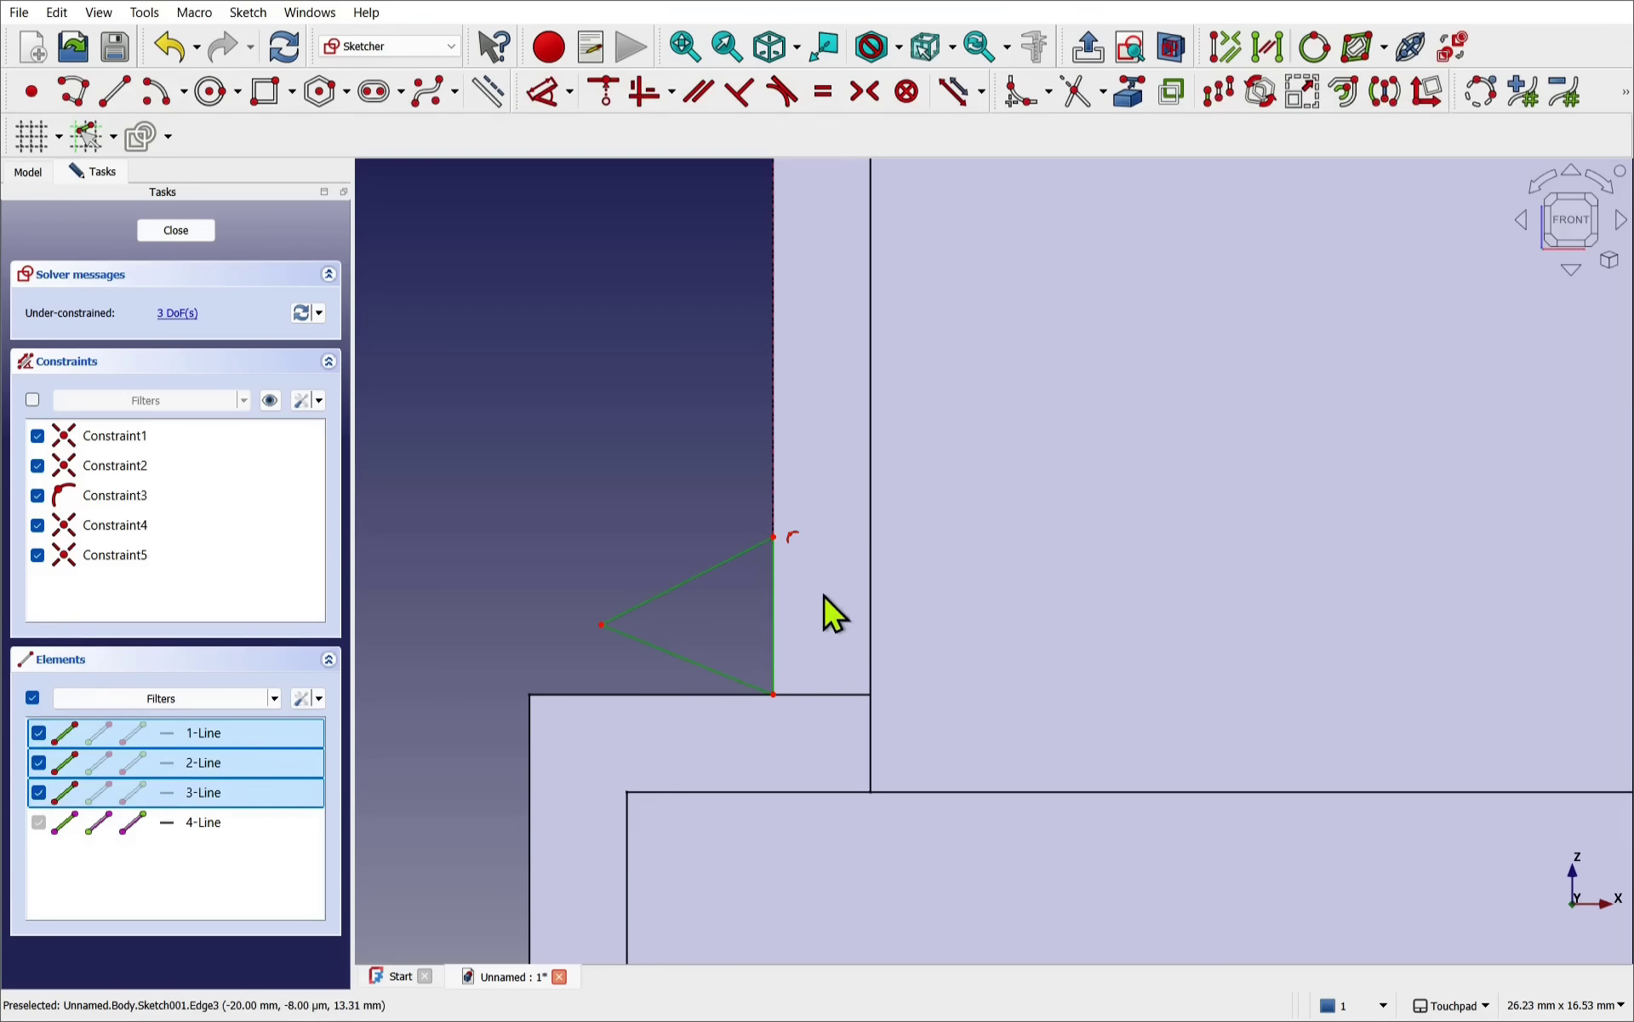
{"action": "left_click", "coordinate": [823, 92]}
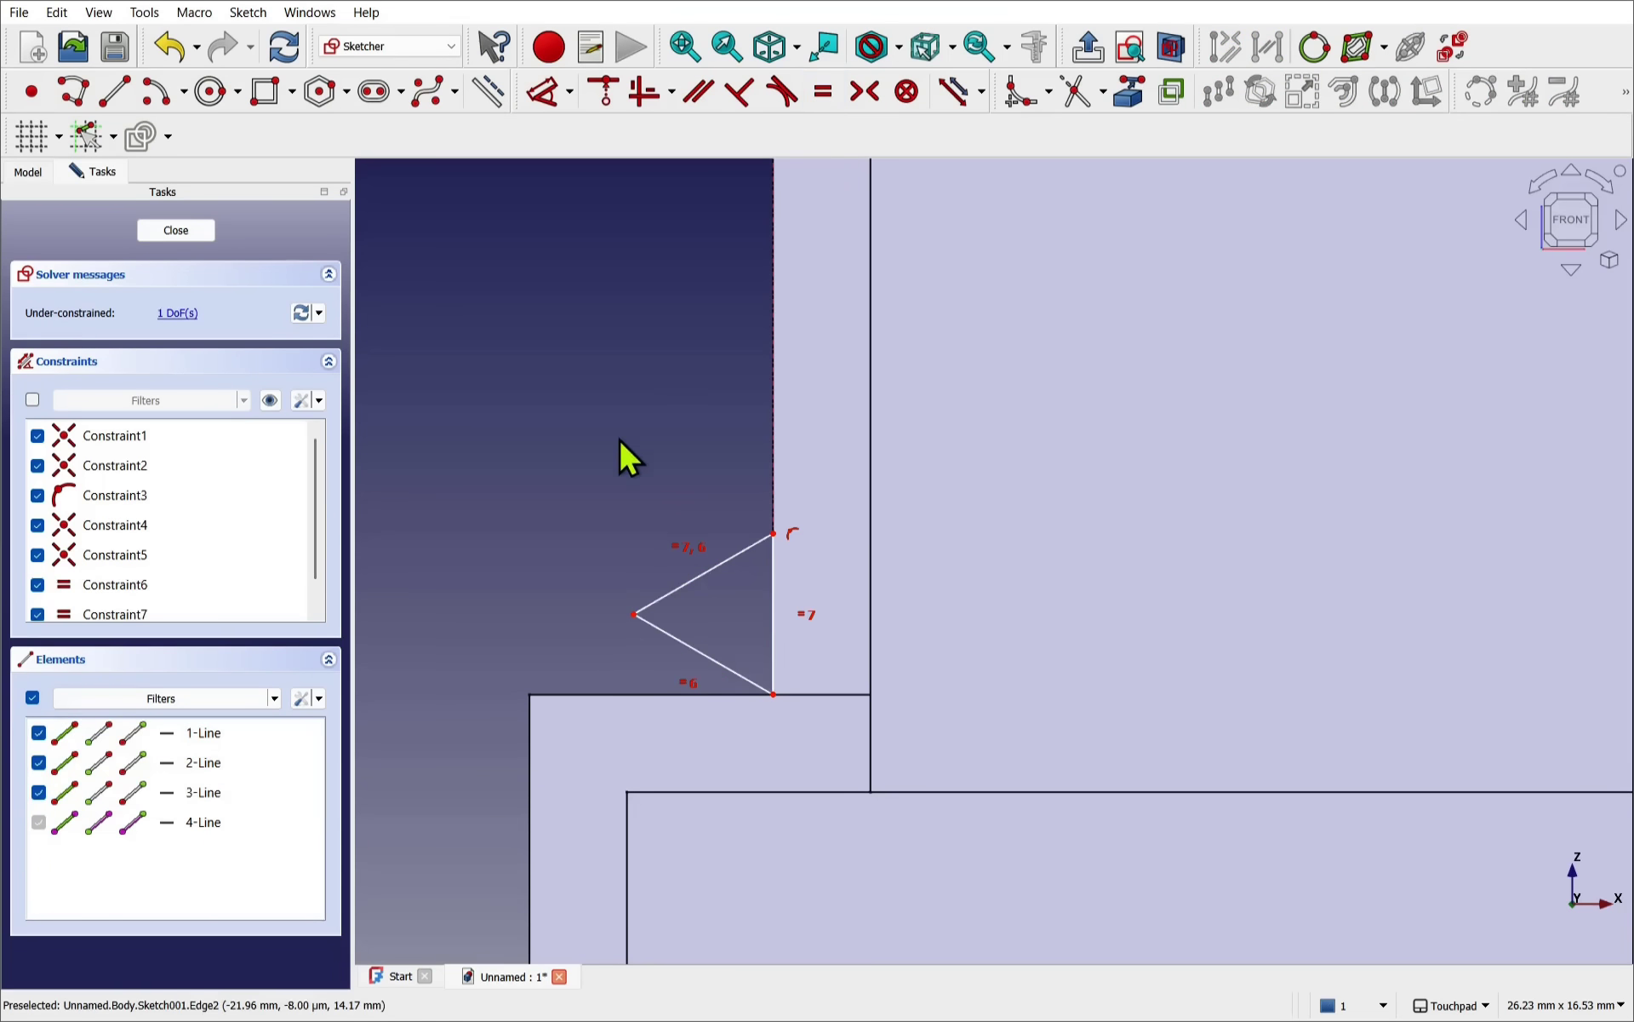
- Dimension the triangle's vertical side to 3 mm, fully constraining the sketch
{"action": "left_click", "coordinate": [773, 625]}
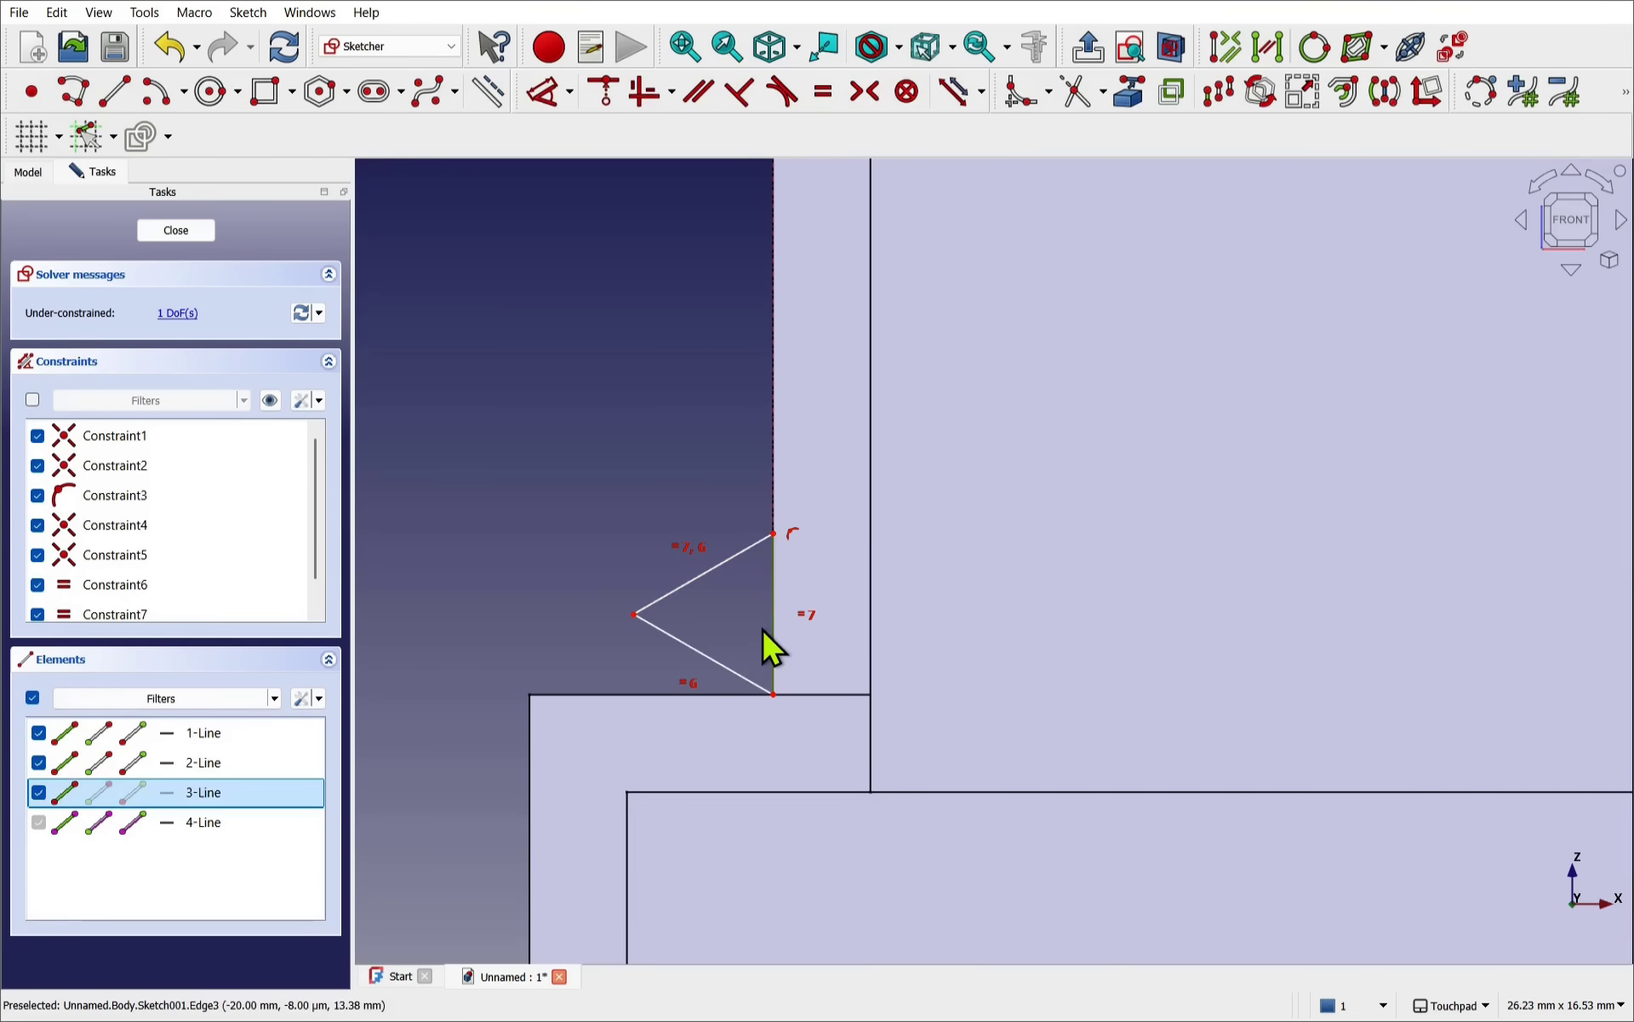
{"action": "left_click", "coordinate": [545, 94]}
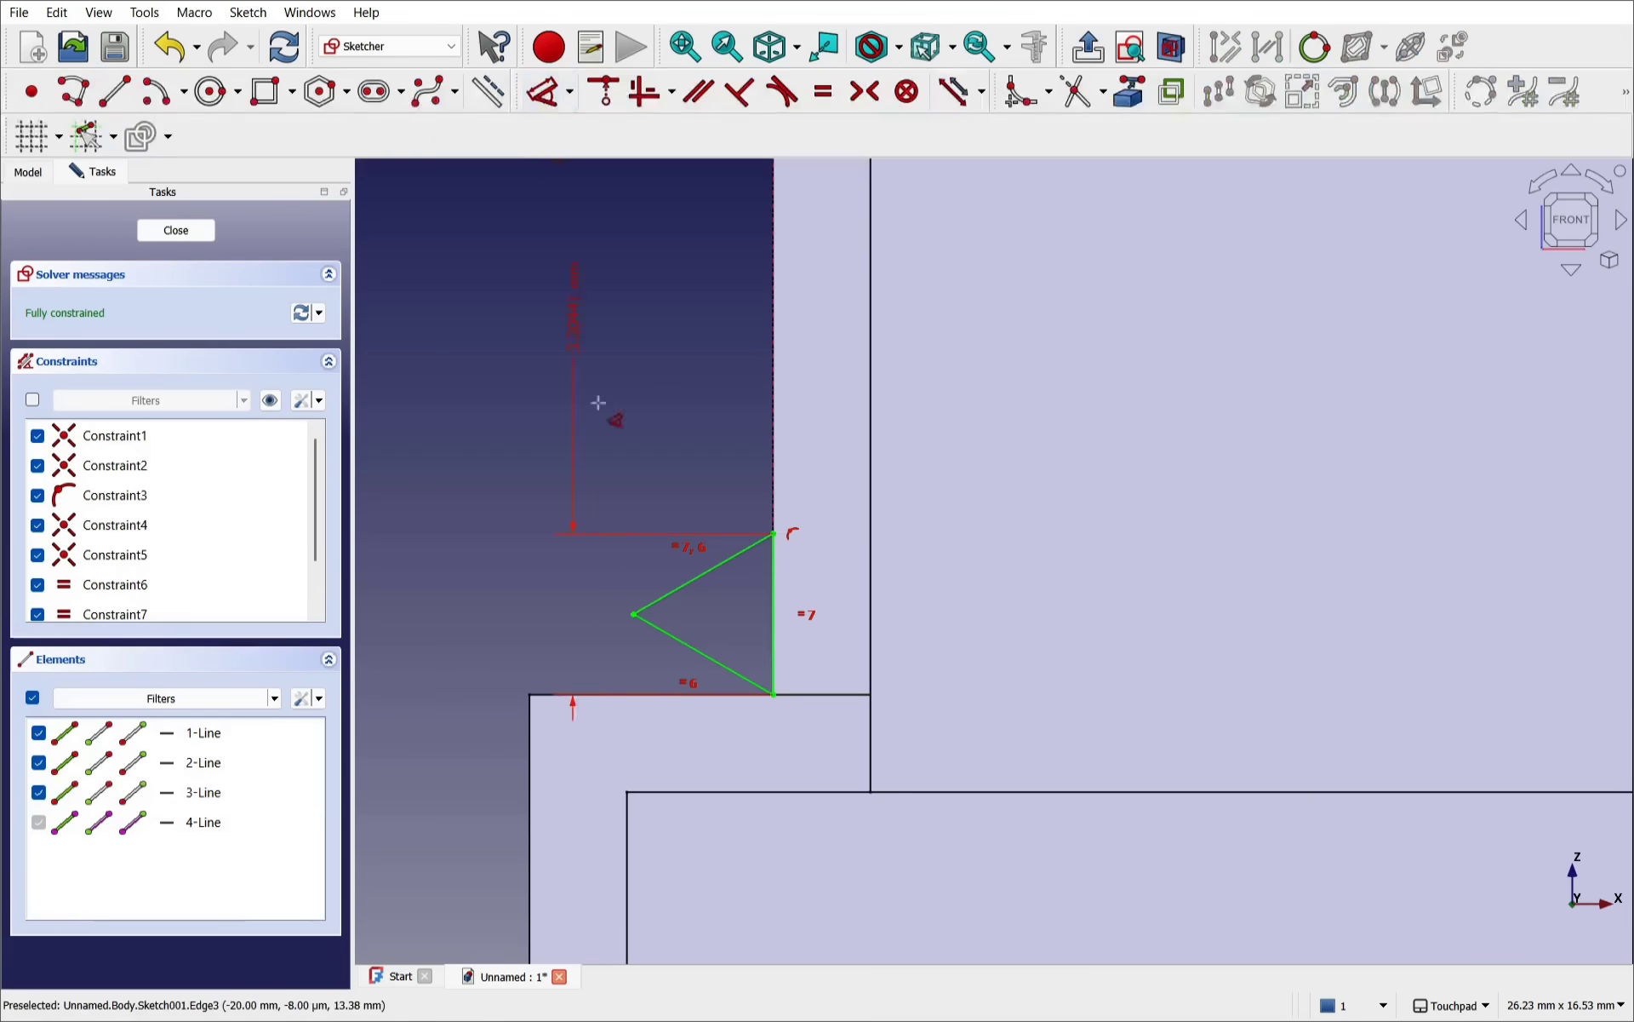
{"action": "left_click", "coordinate": [597, 427]}
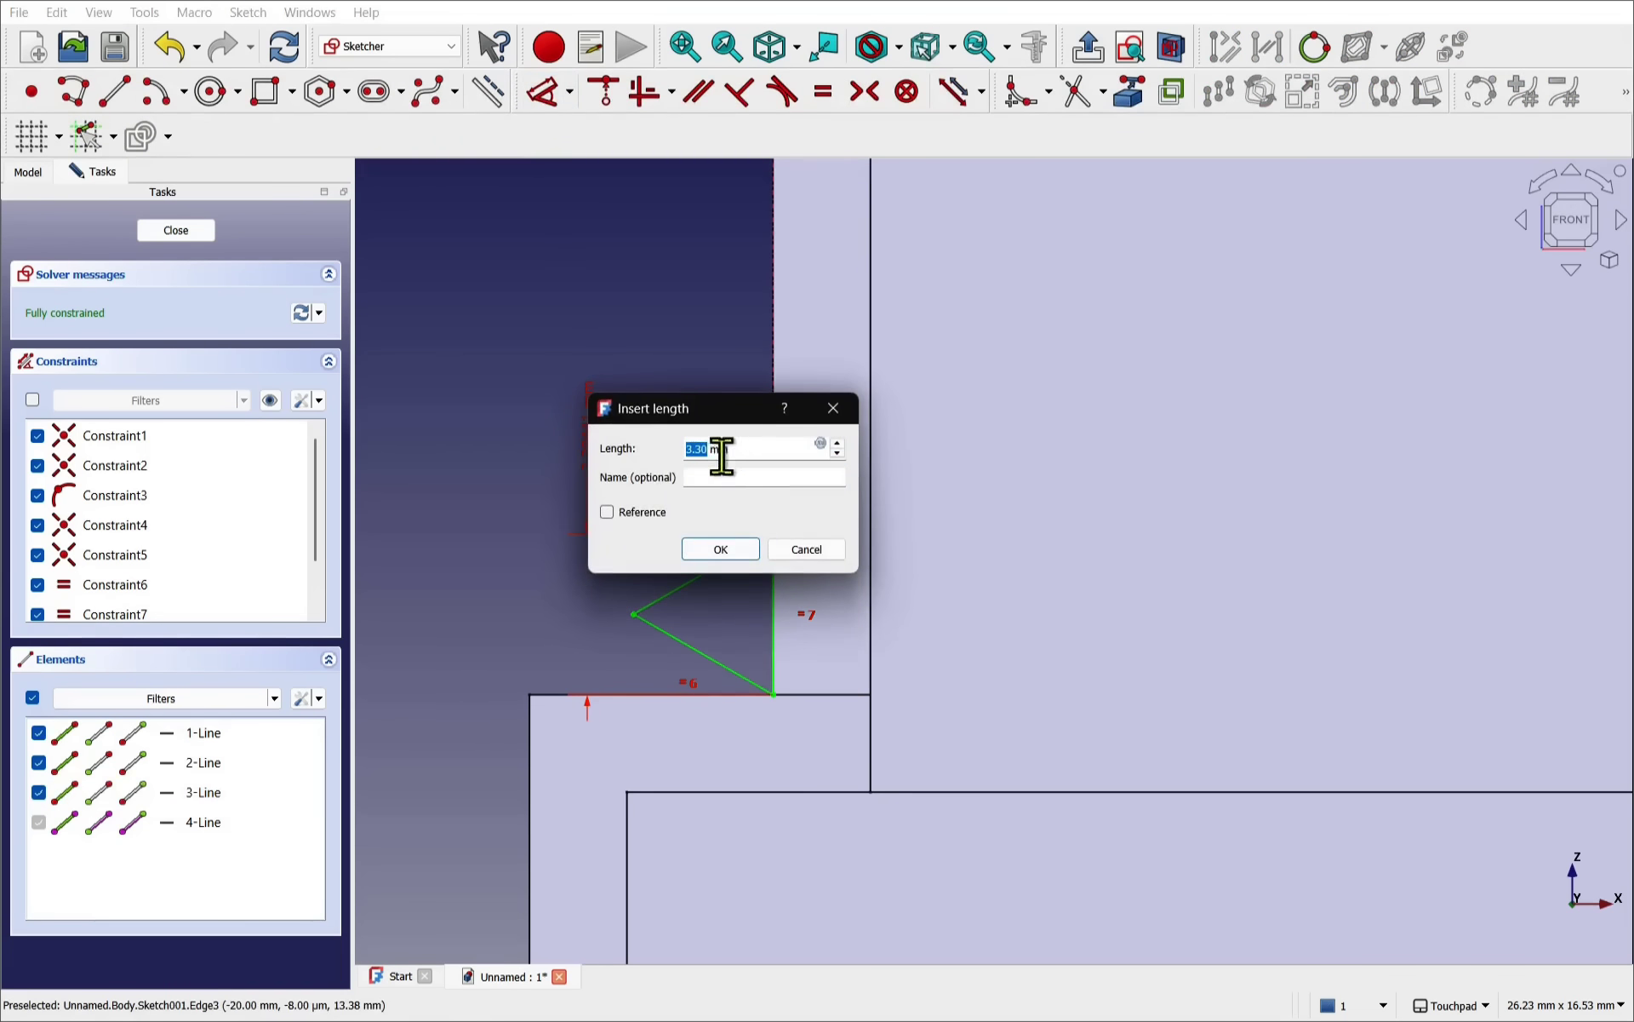
{"action": "type", "text": "3"}
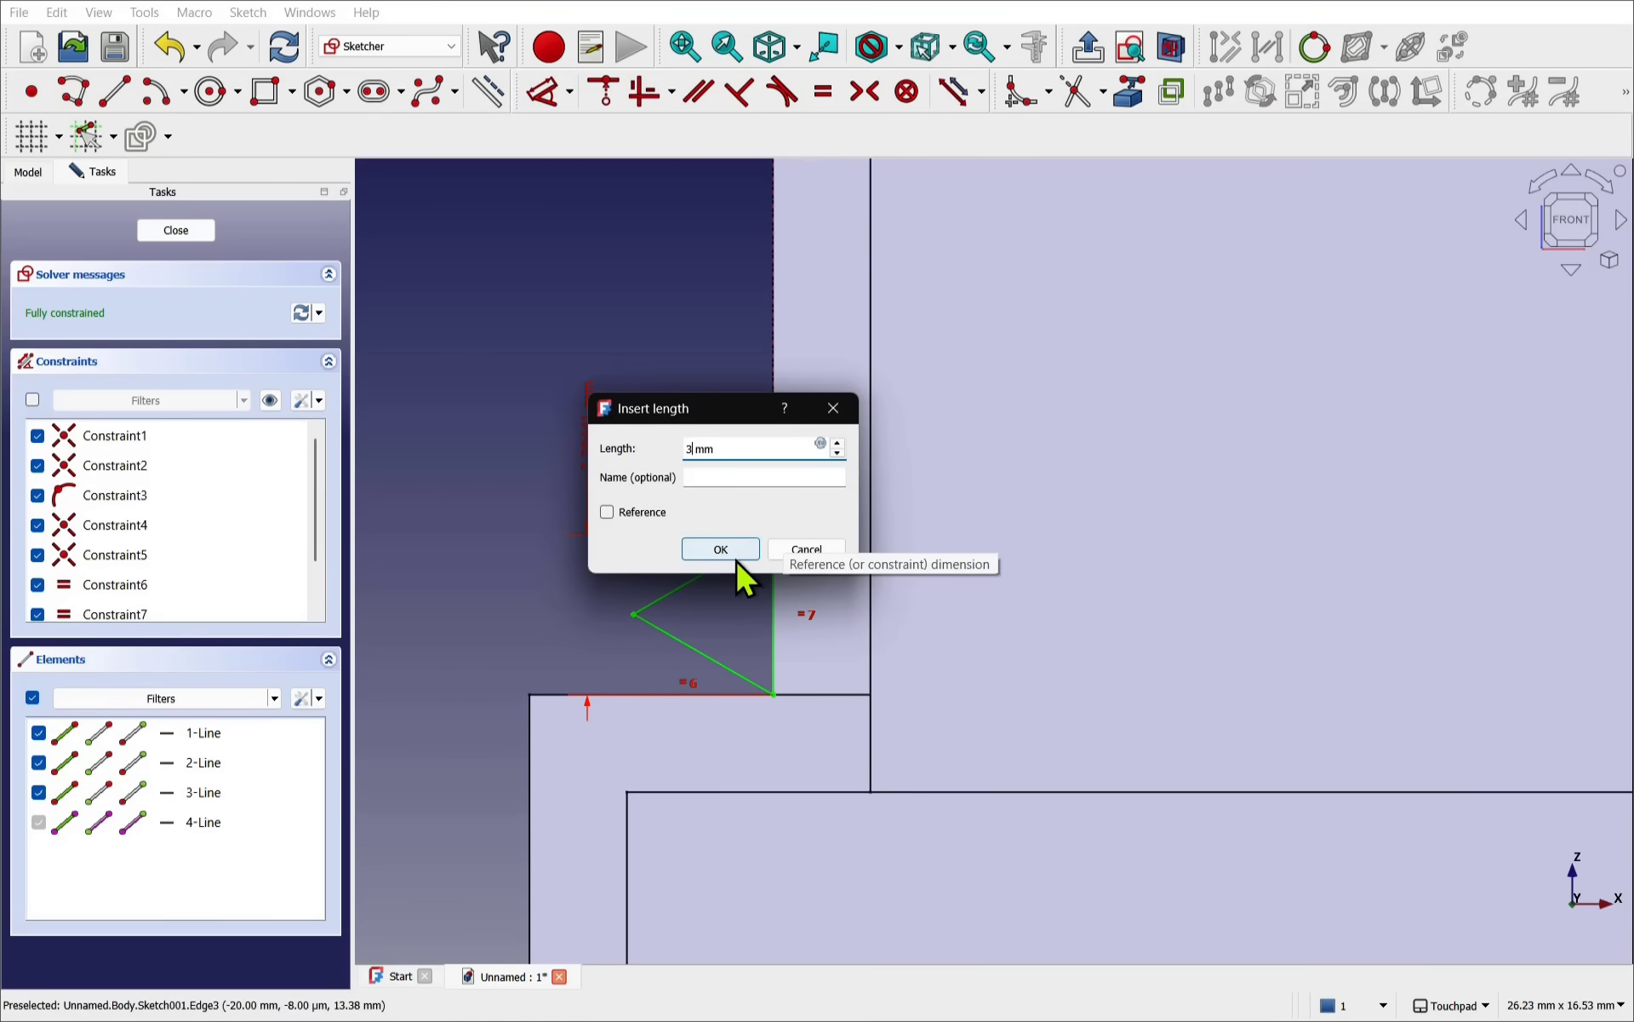
{"action": "left_click", "coordinate": [730, 553]}
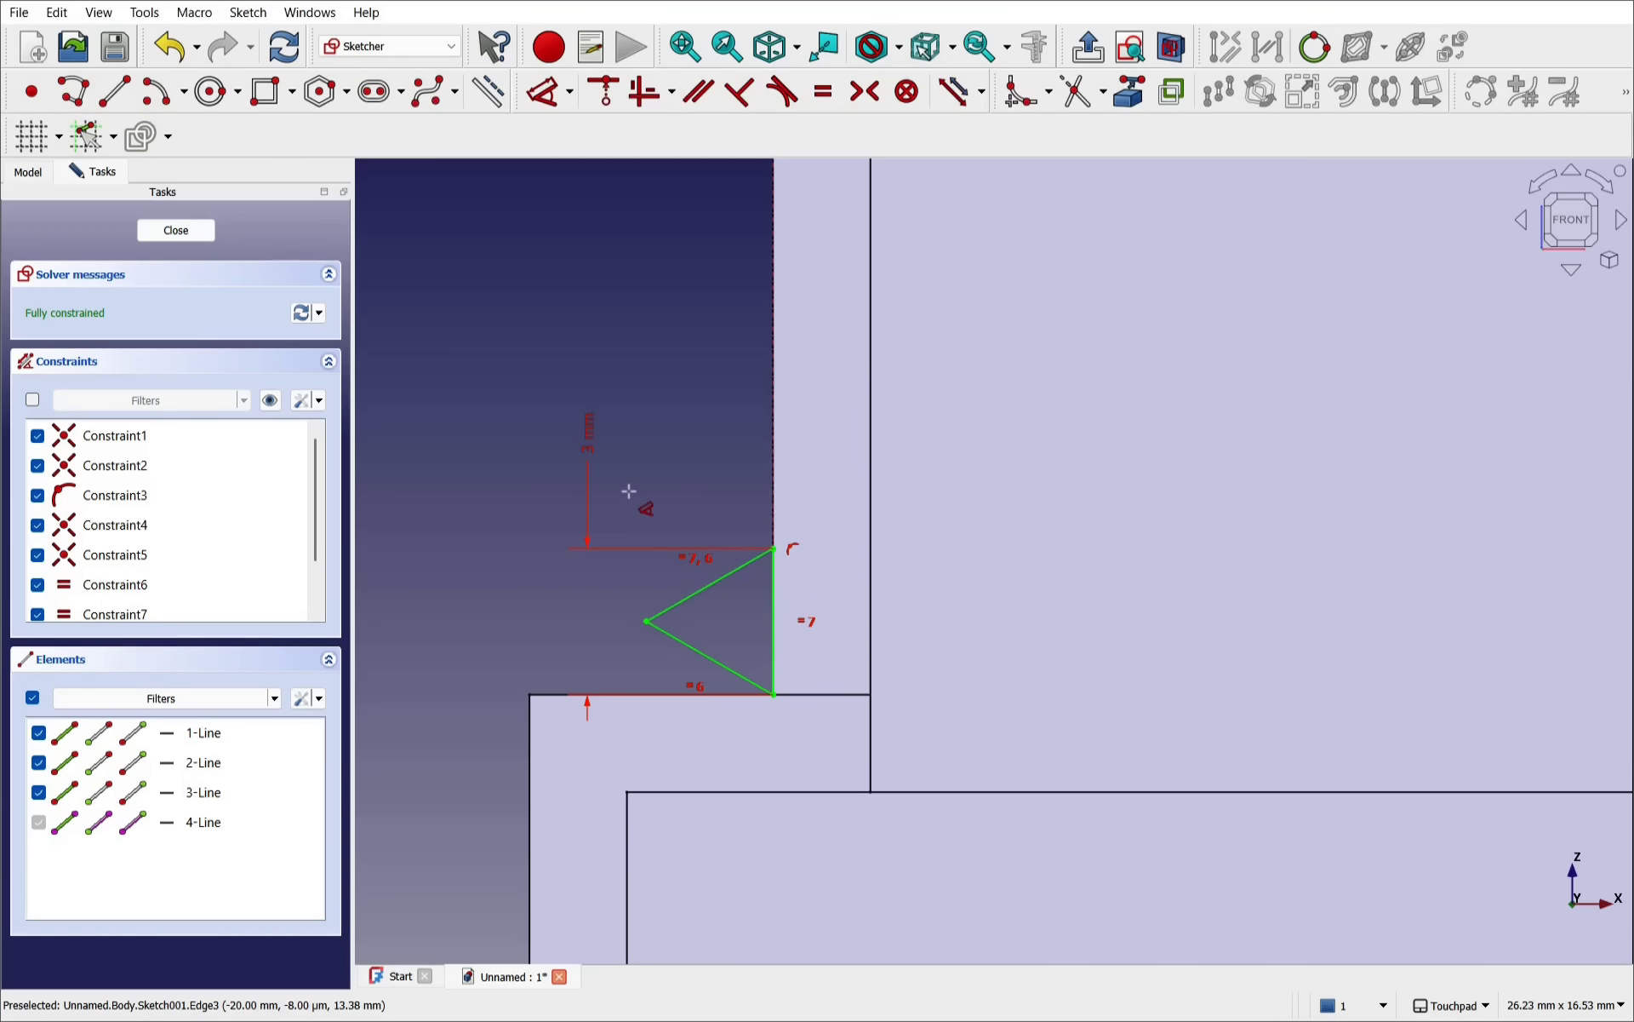
{"action": "scroll", "coordinate": [627, 490], "scroll_direction": "down", "scroll_amount": 4}
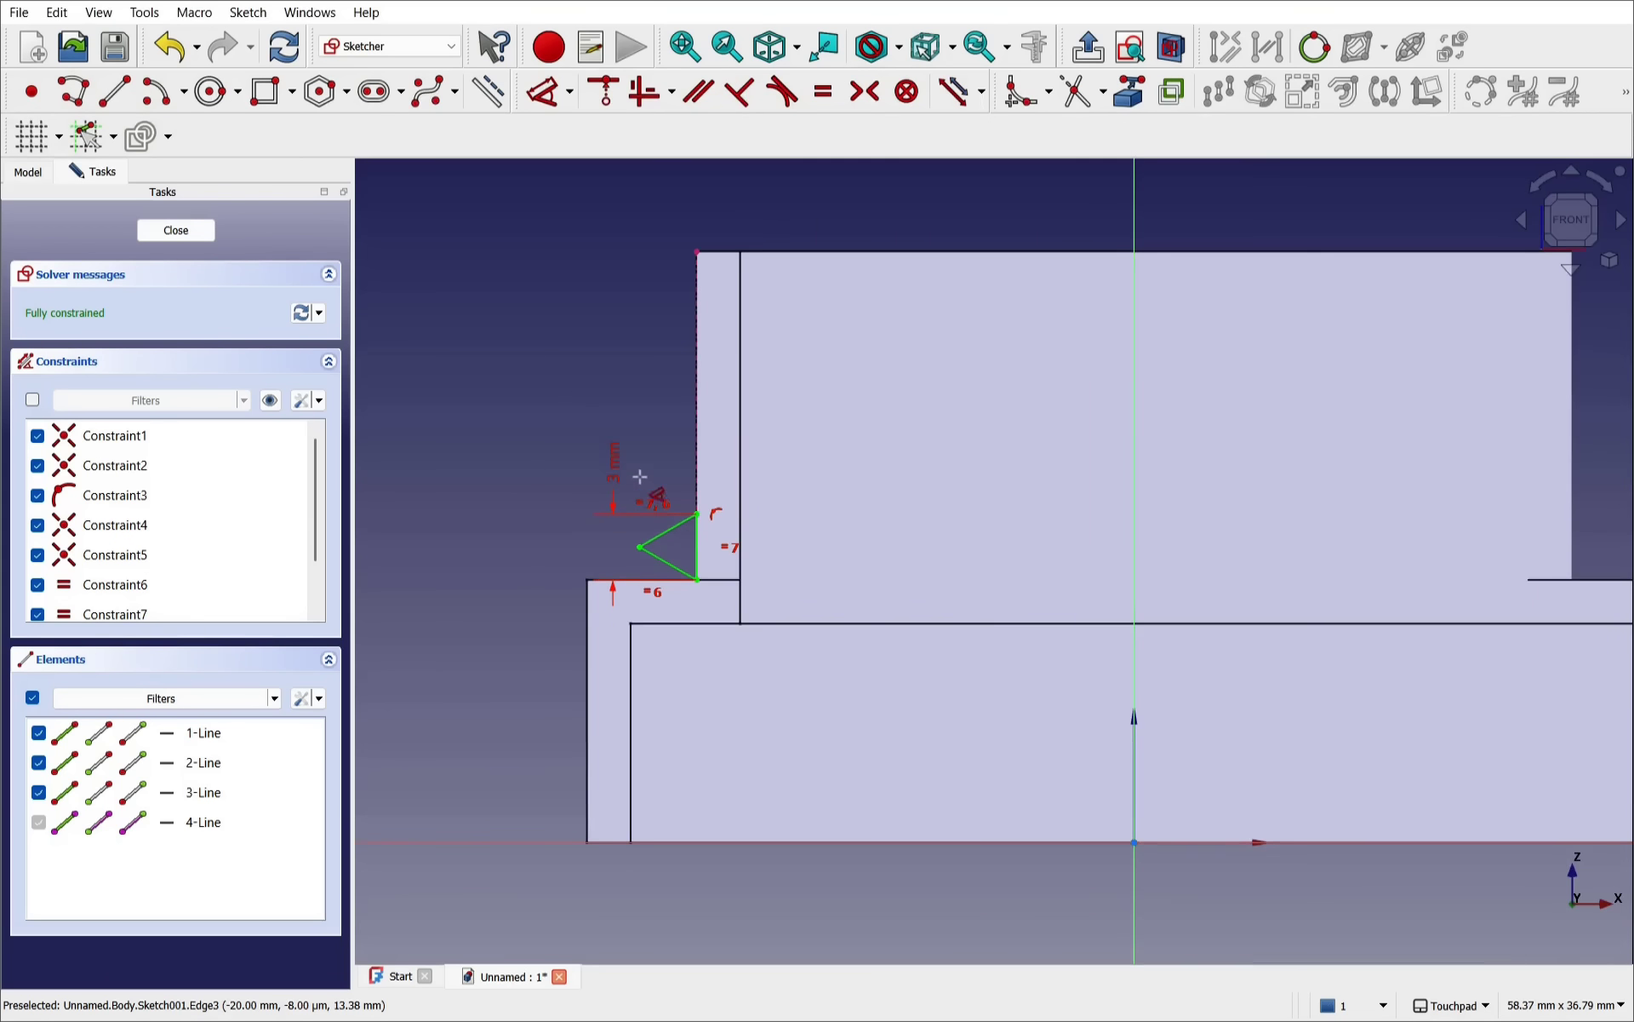
- Close the triangle sketch and start an Additive helix from Sketch001
{"action": "left_click", "coordinate": [198, 235]}
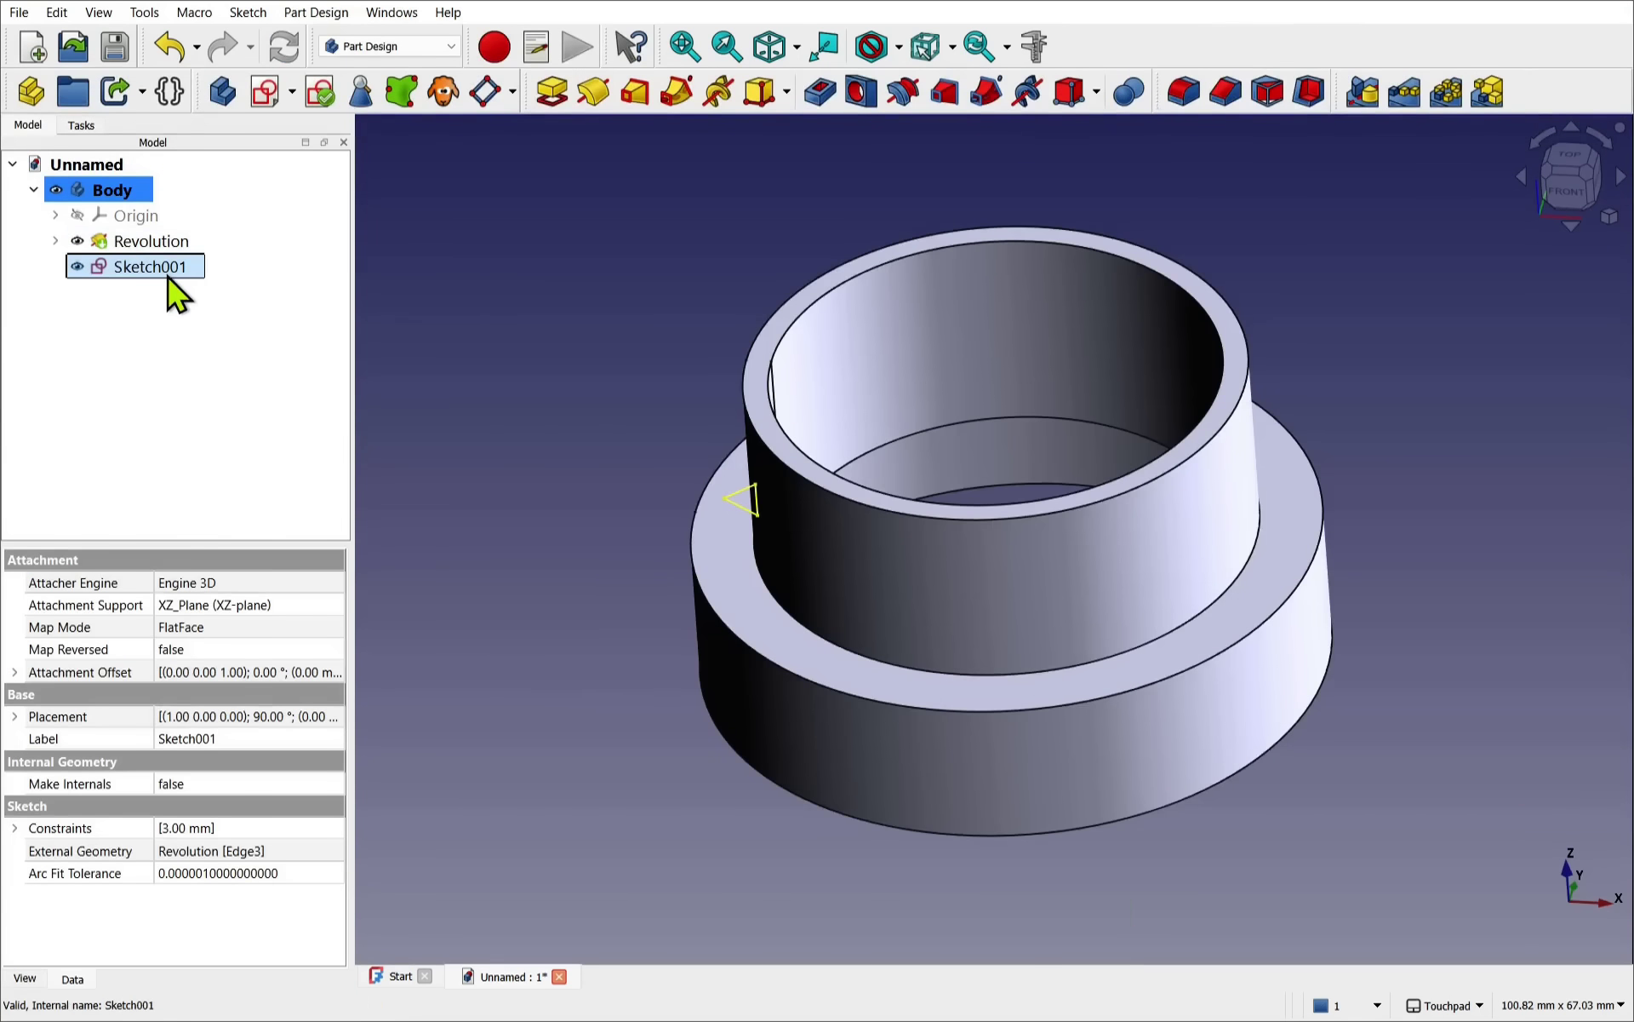
{"action": "left_click", "coordinate": [194, 271]}
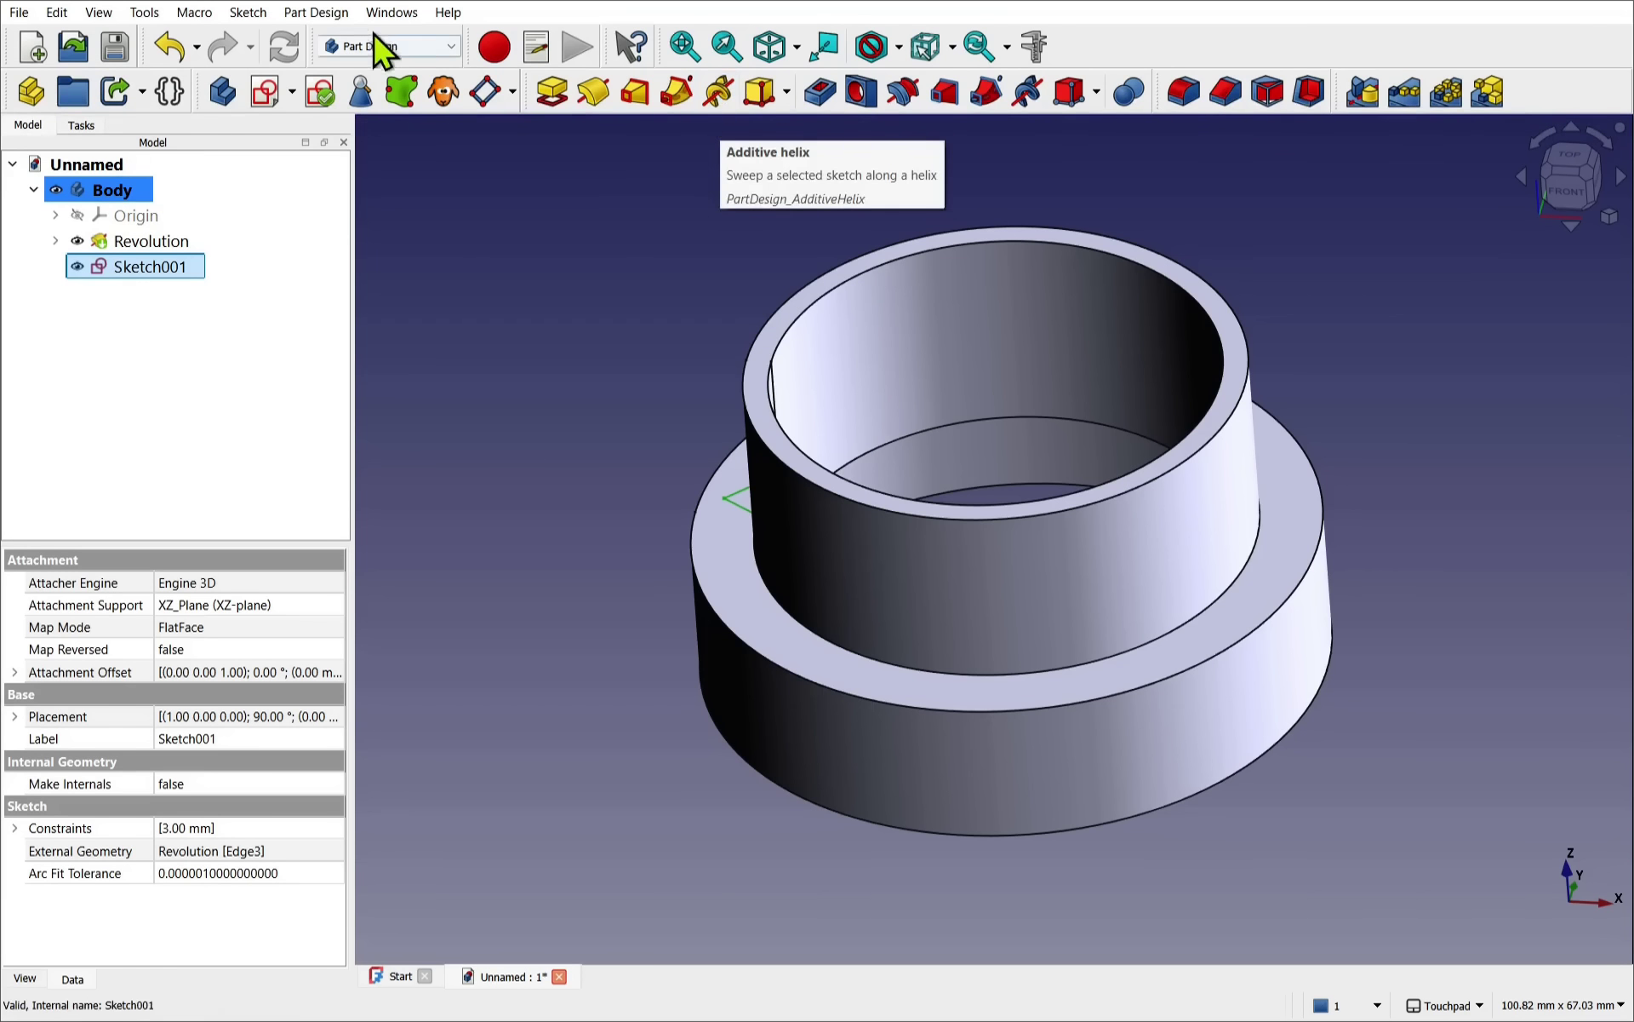
{"action": "left_click", "coordinate": [322, 14]}
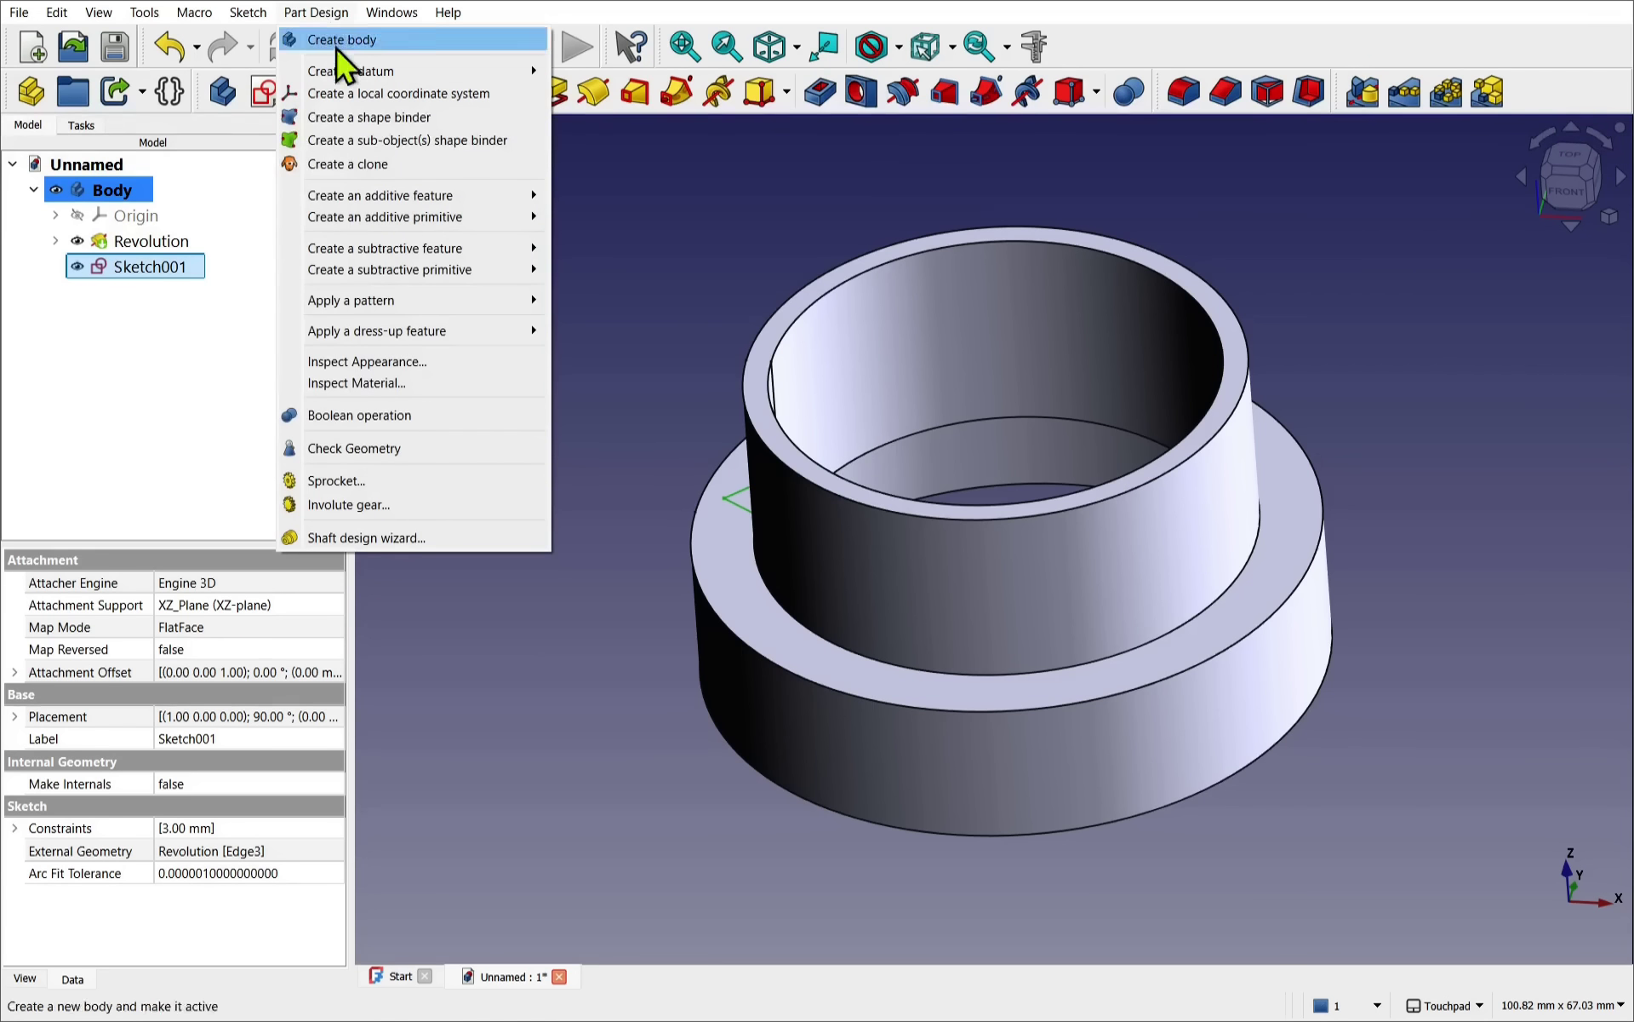
{"action": "mouse_move", "coordinate": [407, 197]}
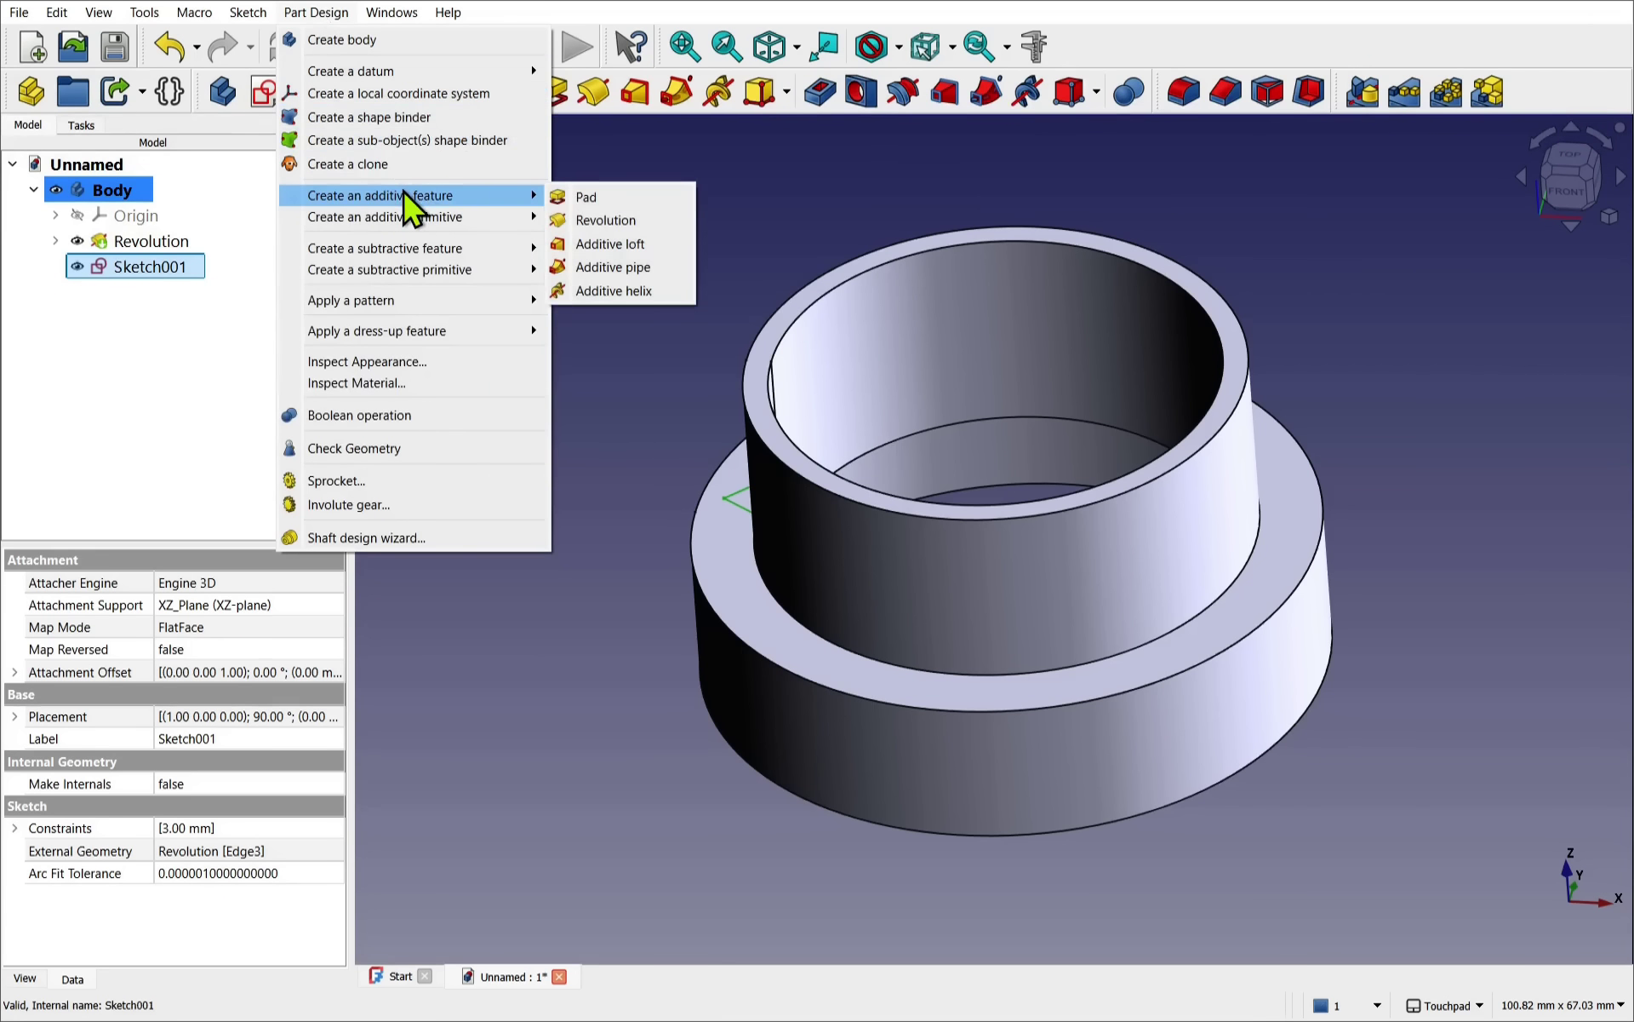
{"action": "left_click", "coordinate": [600, 291]}
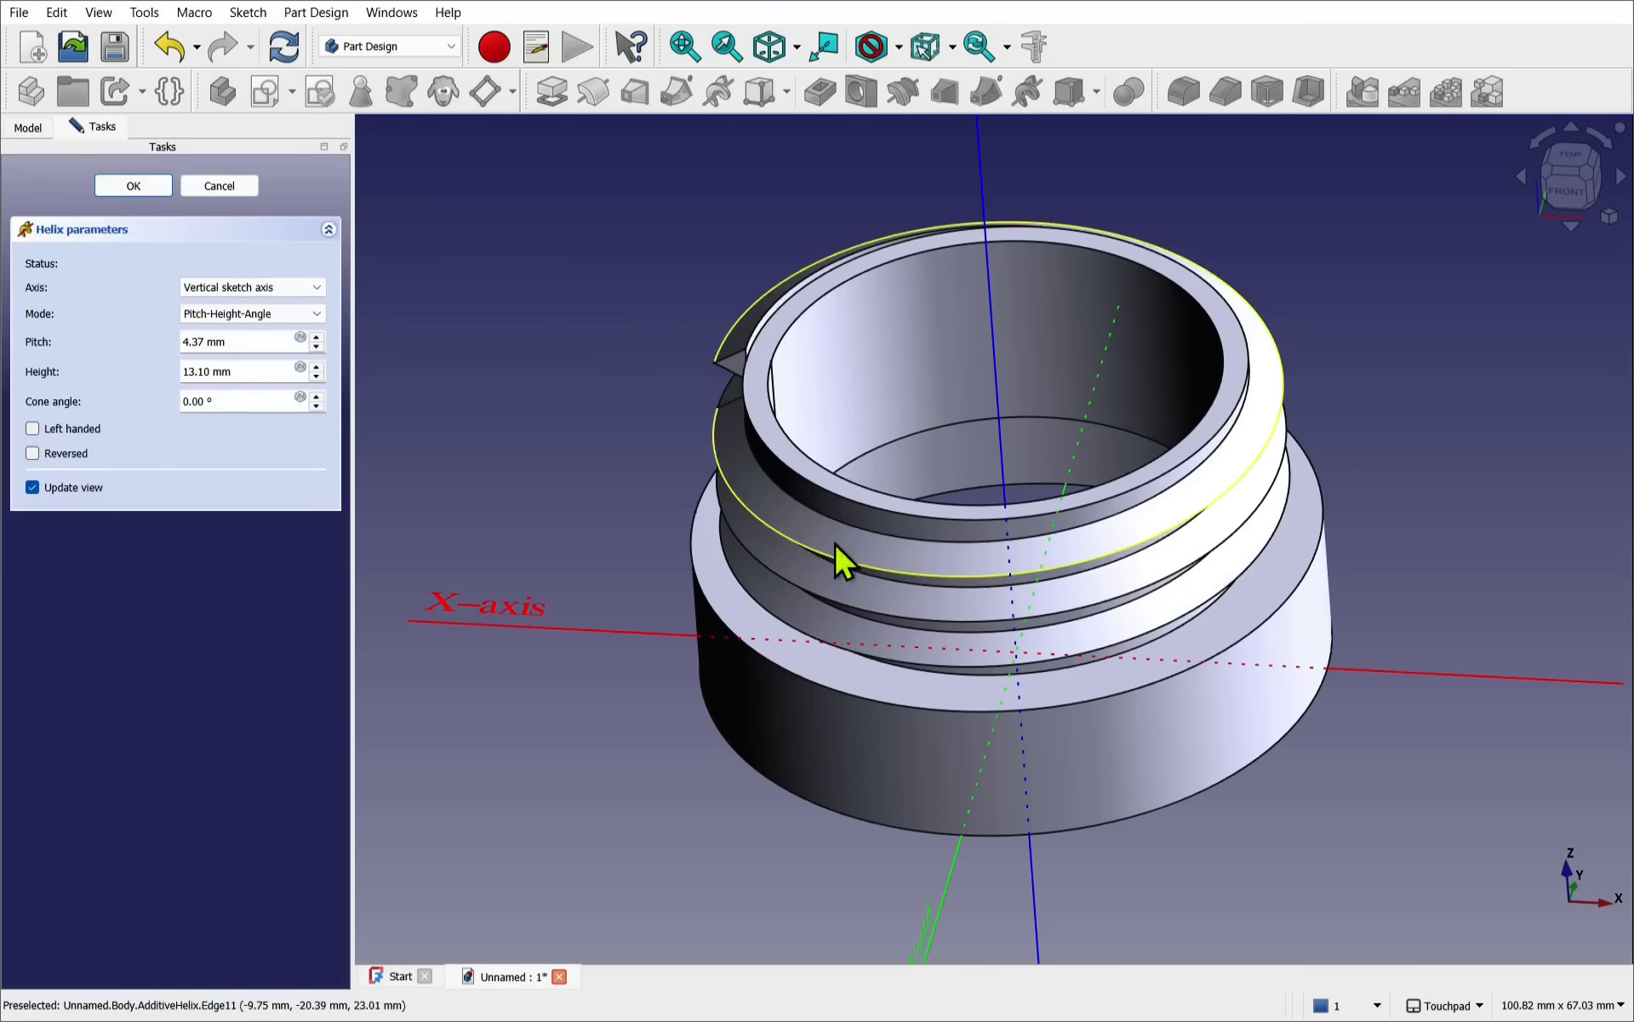
- Set the helix height to 12 mm by entering the expression 15mm-3
{"action": "left_click_drag", "start_coordinate": [836, 508], "coordinate": [830, 413], "text": "alt"}
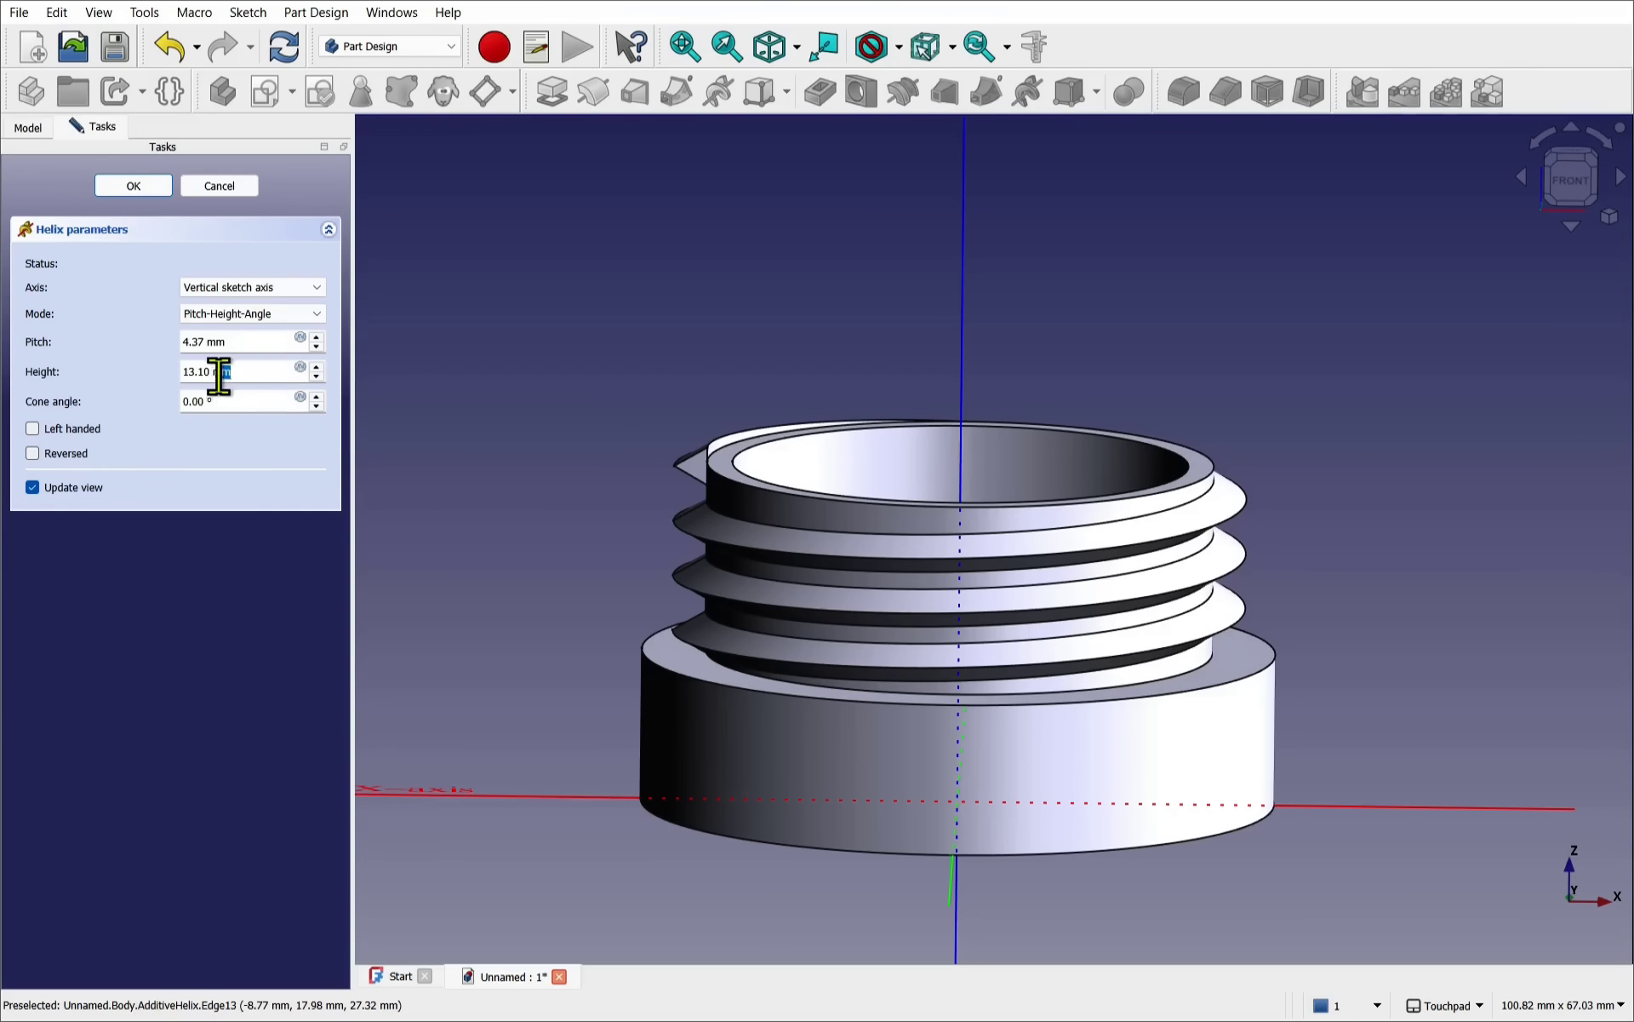
{"action": "left_click_drag", "start_coordinate": [230, 372], "coordinate": [163, 375]}
{"action": "type", "text": "15mm-3"}
{"action": "left_click_drag", "start_coordinate": [252, 374], "coordinate": [161, 366]}
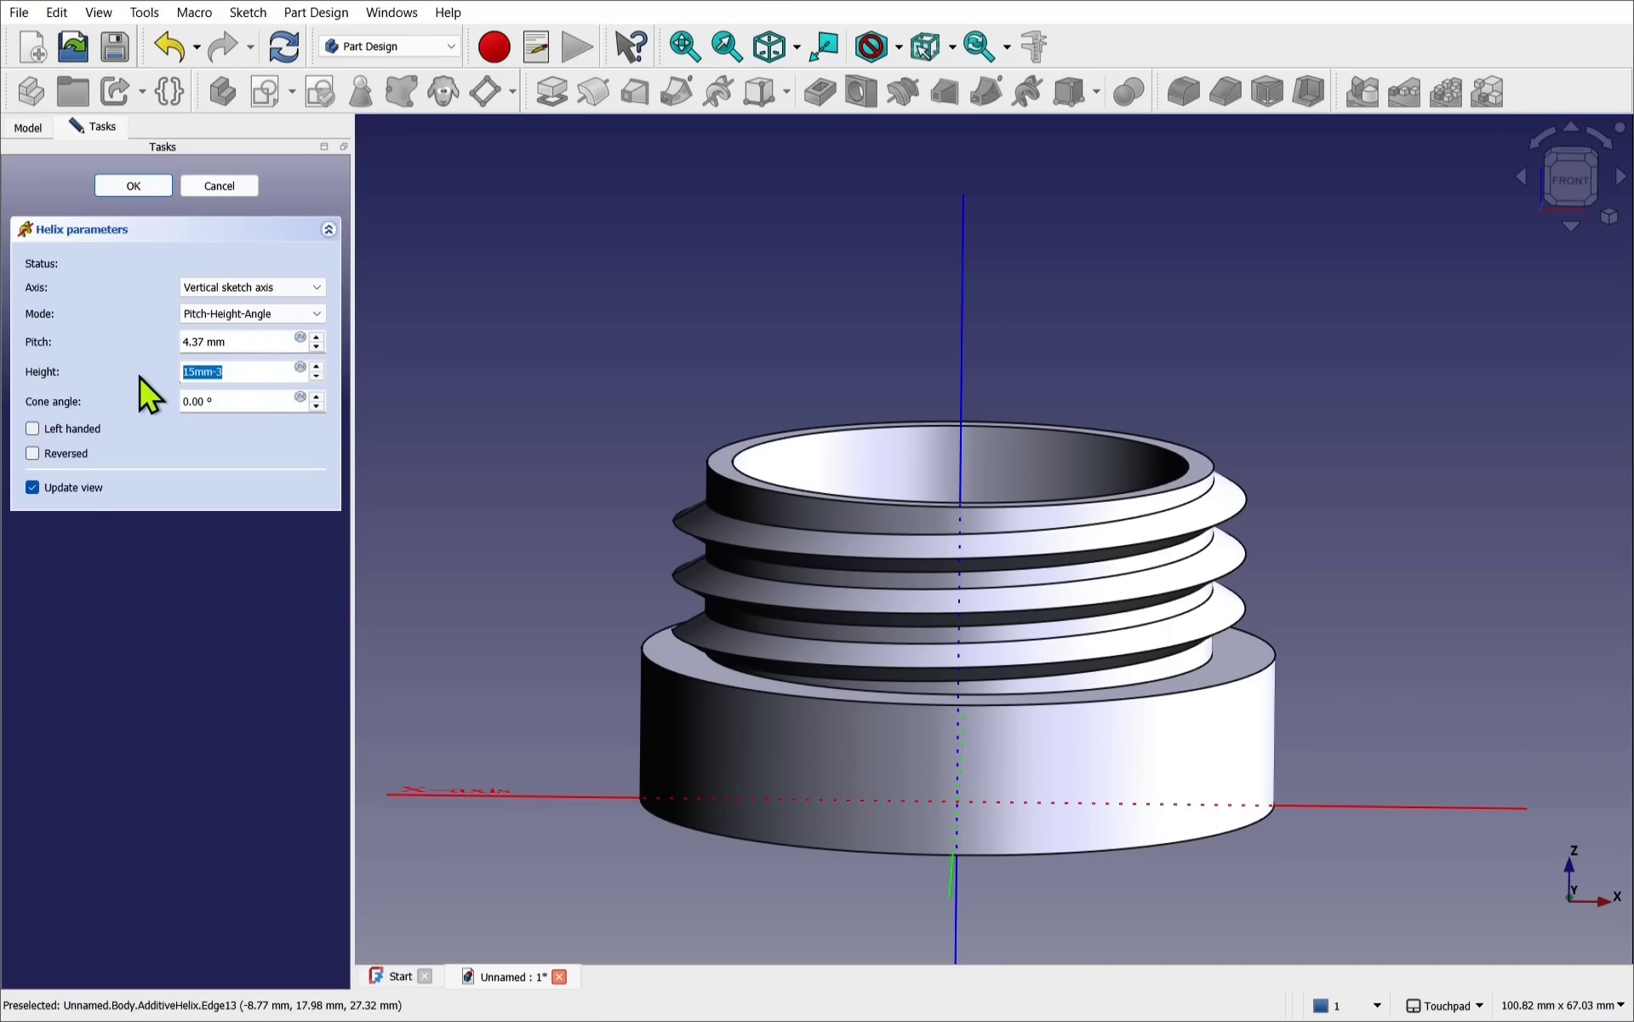
- Apply the 12 mm helix height and inspect the whole threaded part
{"action": "type", "text": "12"}
{"action": "left_click", "coordinate": [238, 407]}
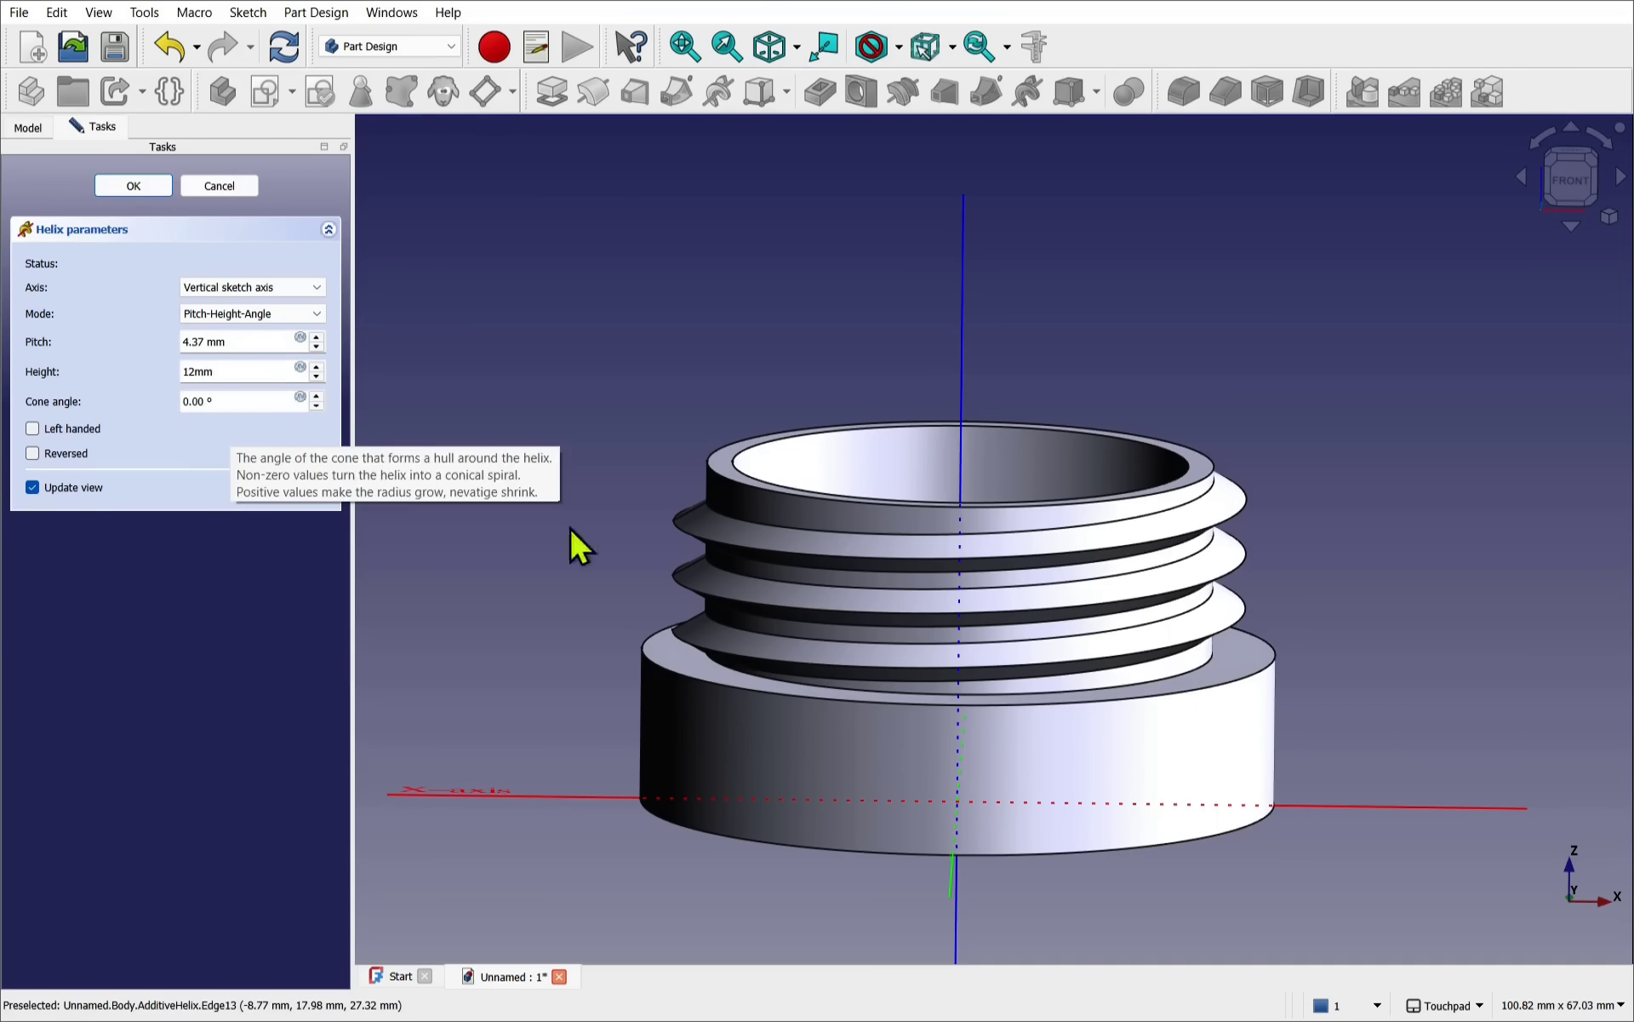
{"action": "left_click_drag", "start_coordinate": [573, 547], "coordinate": [1268, 609], "text": "alt"}
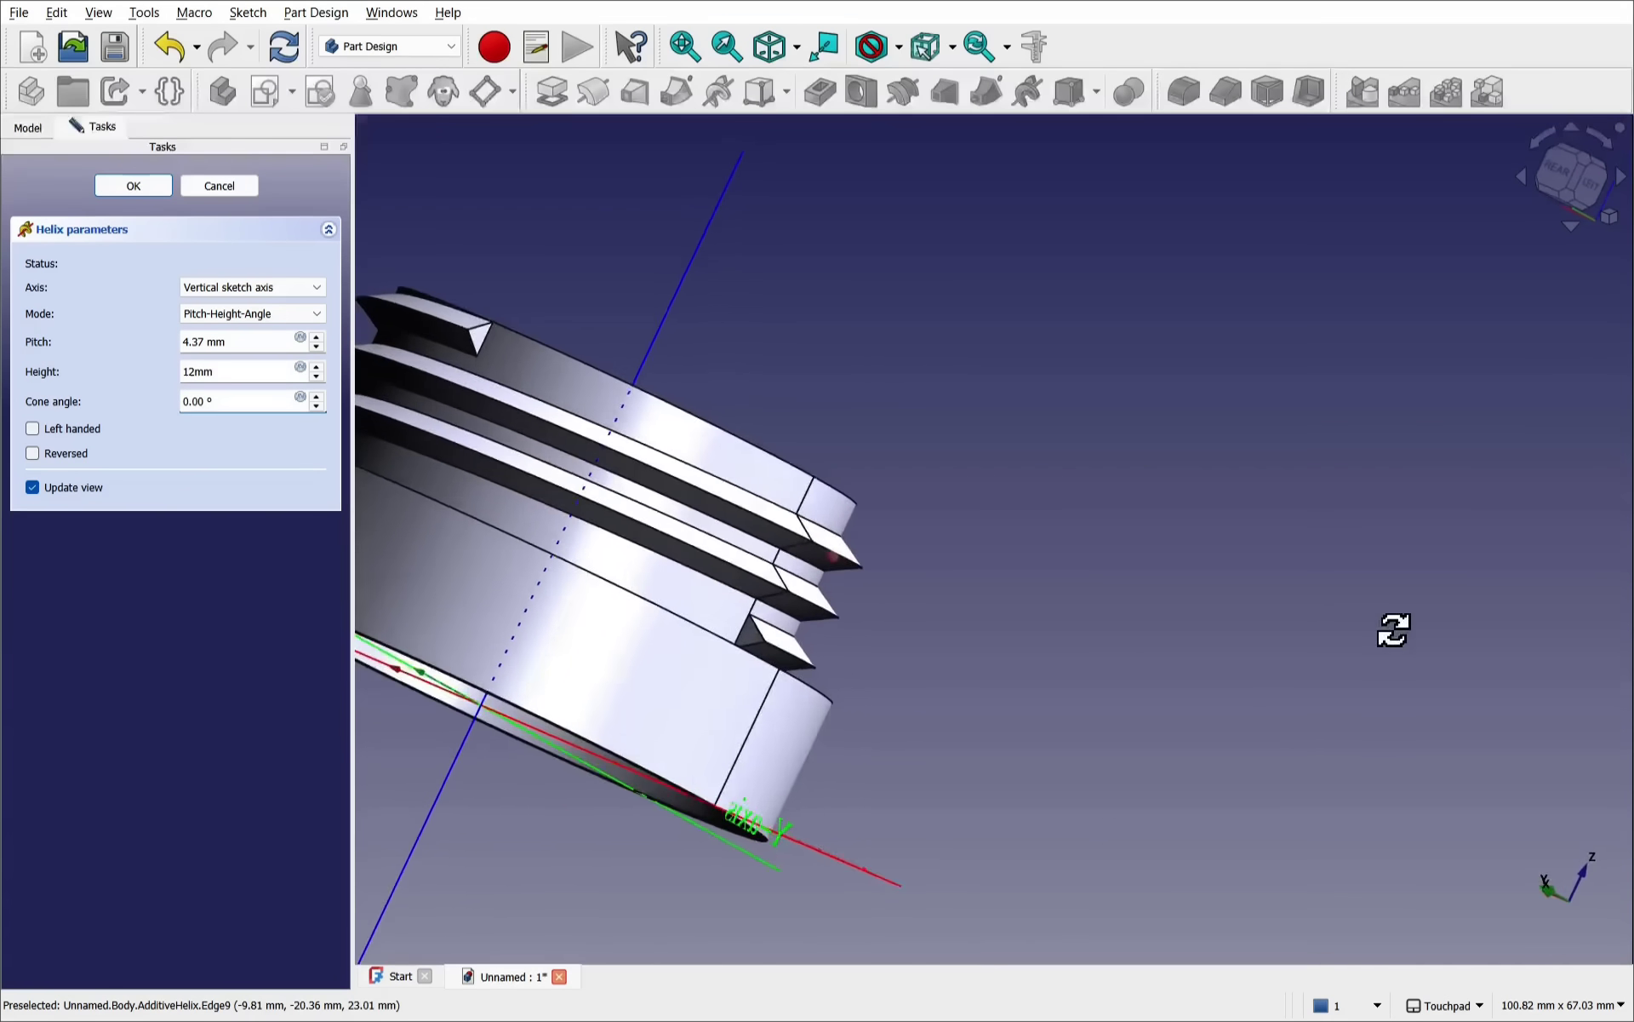
{"action": "middle_click_drag", "start_coordinate": [1394, 629], "coordinate": [613, 419]}
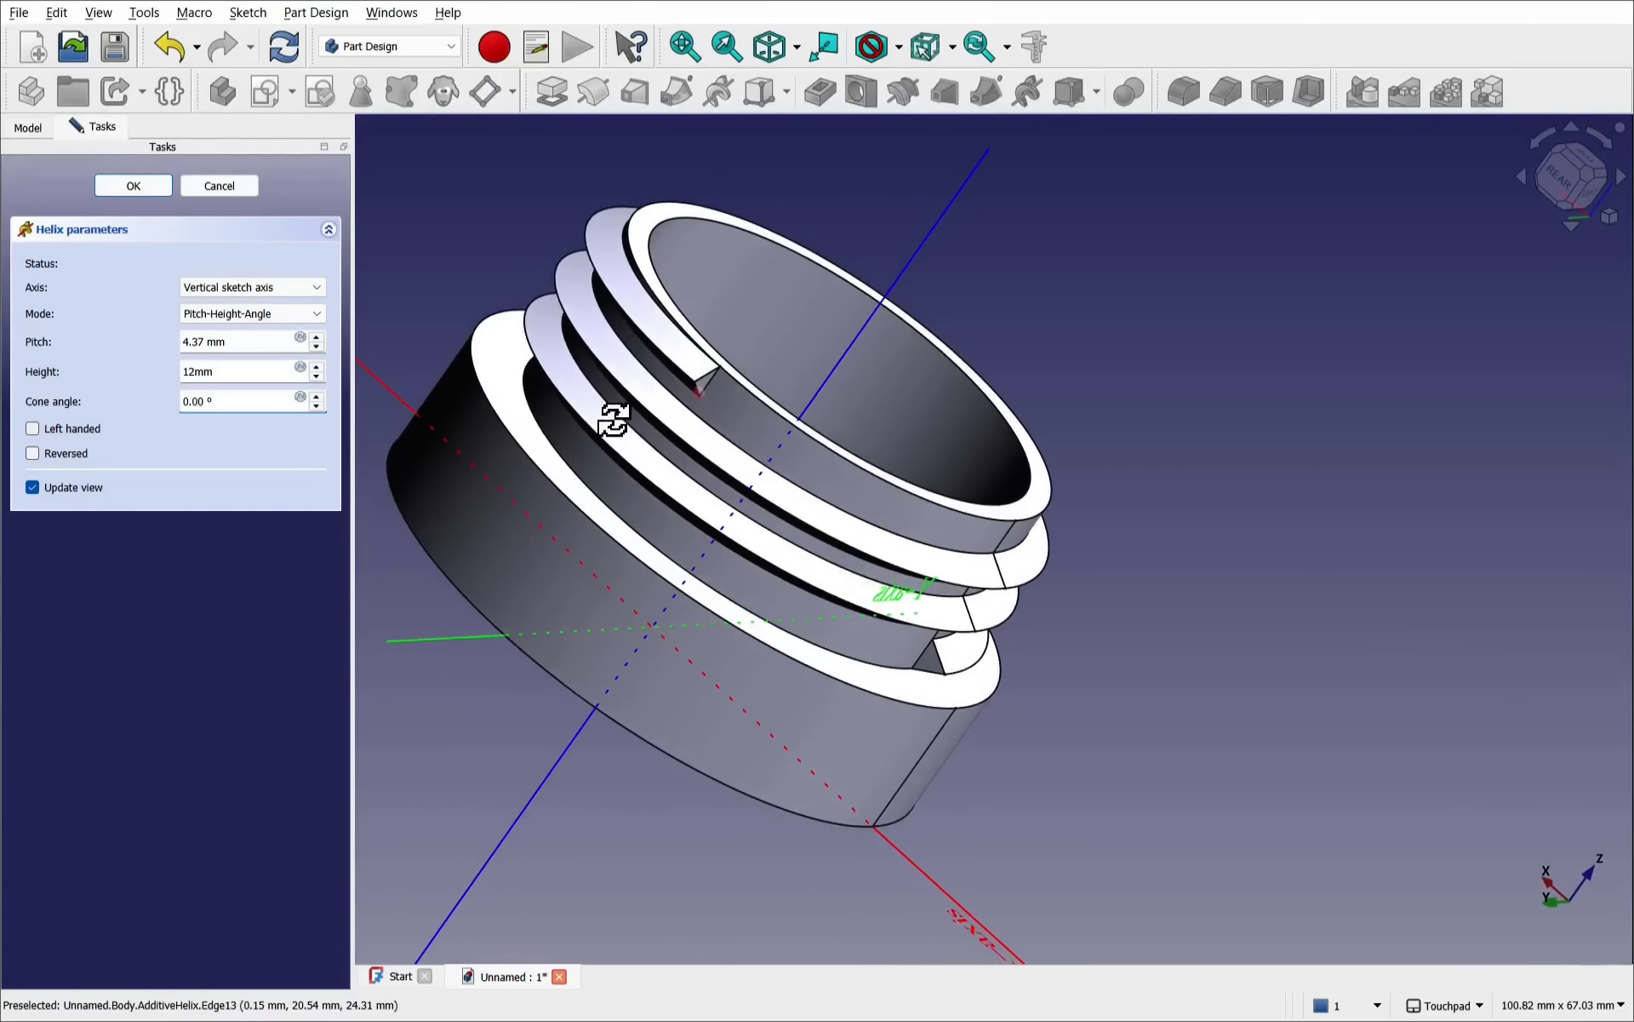
{"action": "scroll", "coordinate": [723, 365], "scroll_direction": "up", "scroll_amount": 5}
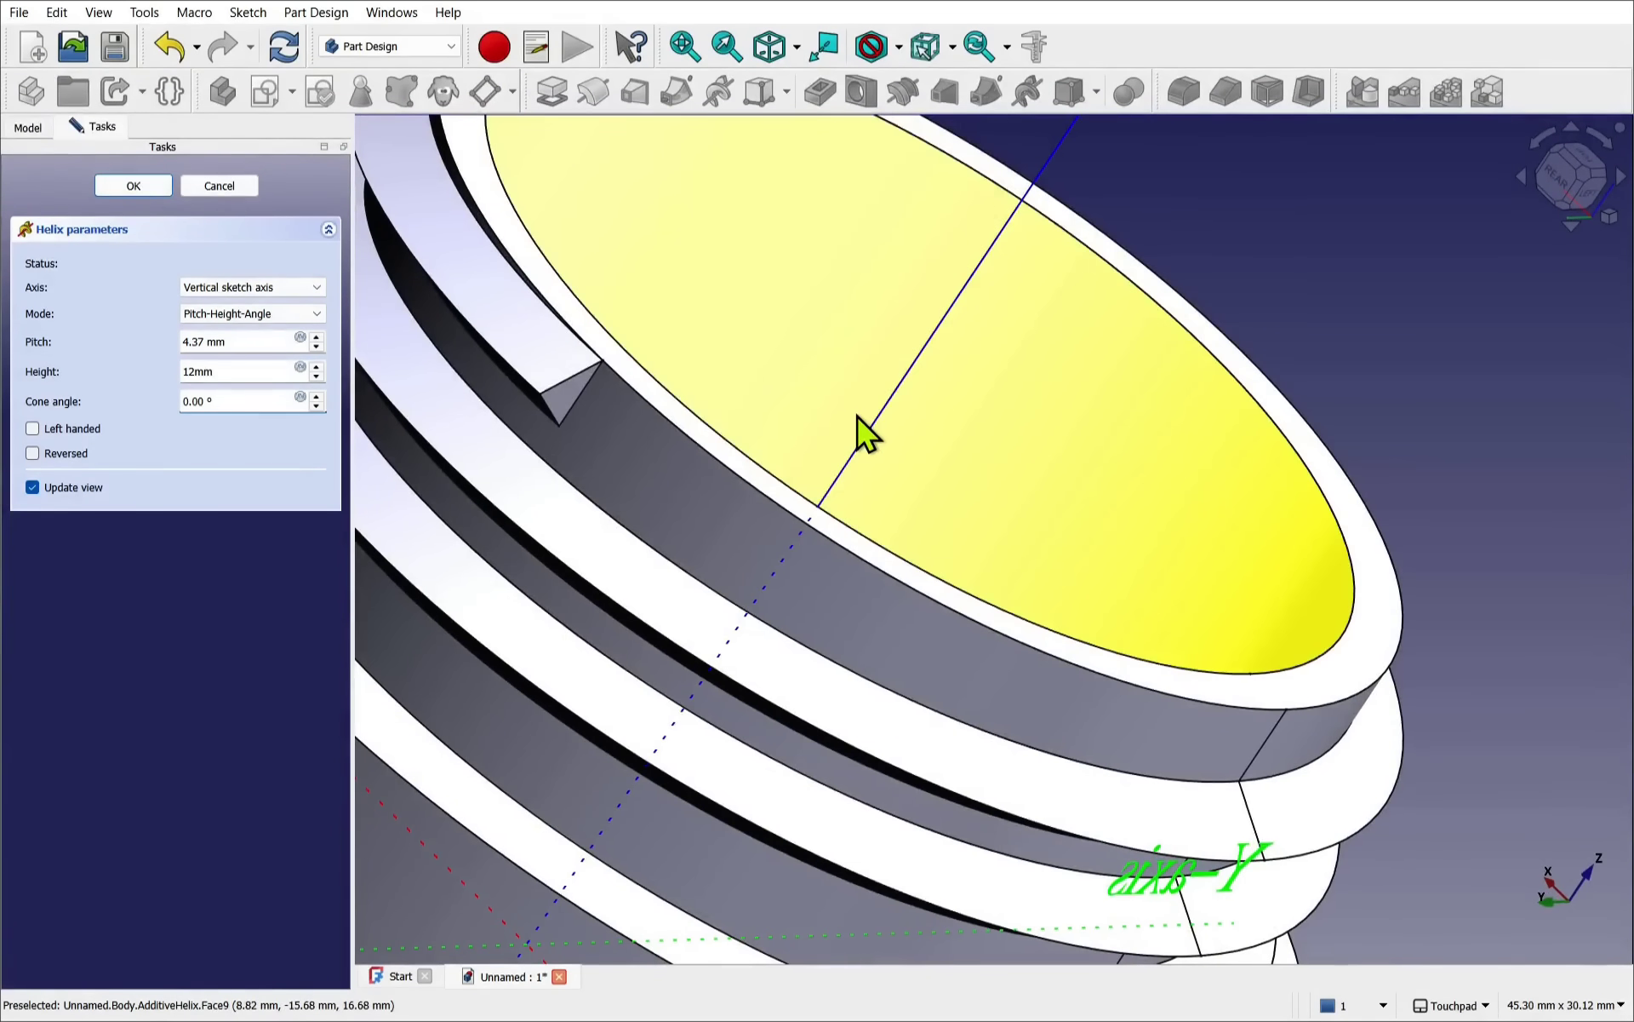
{"action": "scroll", "coordinate": [857, 416], "scroll_direction": "down", "scroll_amount": 5}
{"action": "middle_click_drag", "start_coordinate": [875, 438], "coordinate": [656, 438]}
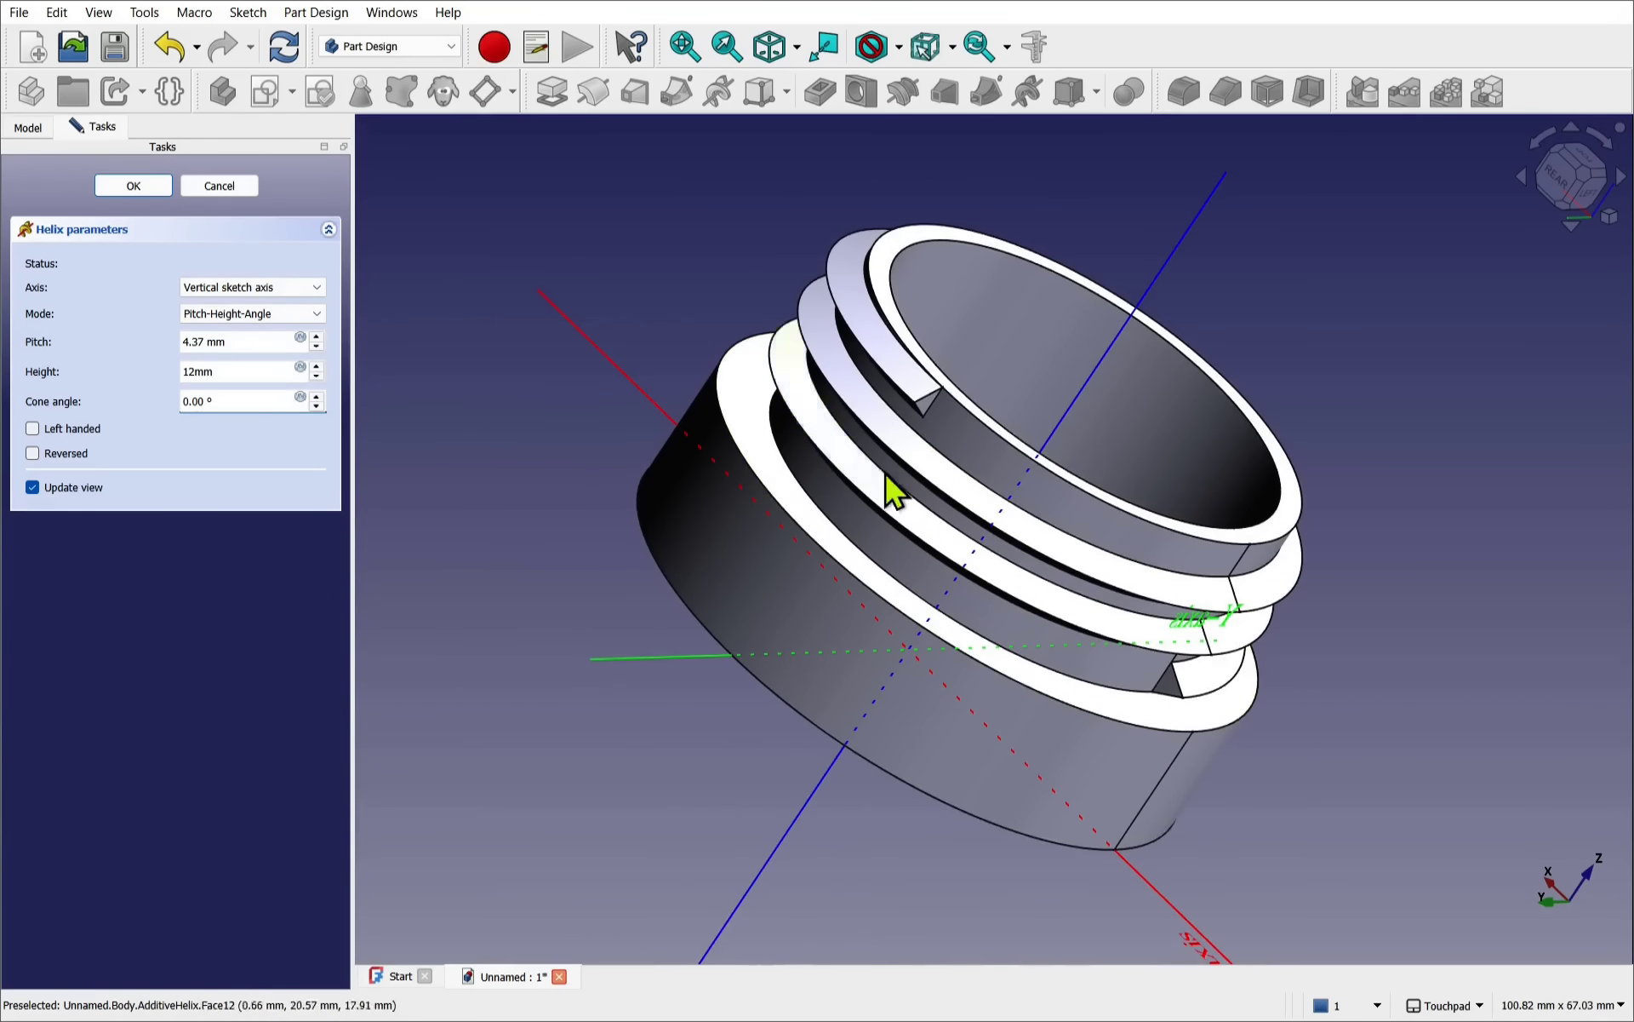
{"action": "scroll", "coordinate": [915, 464], "scroll_direction": "up", "scroll_amount": 5}
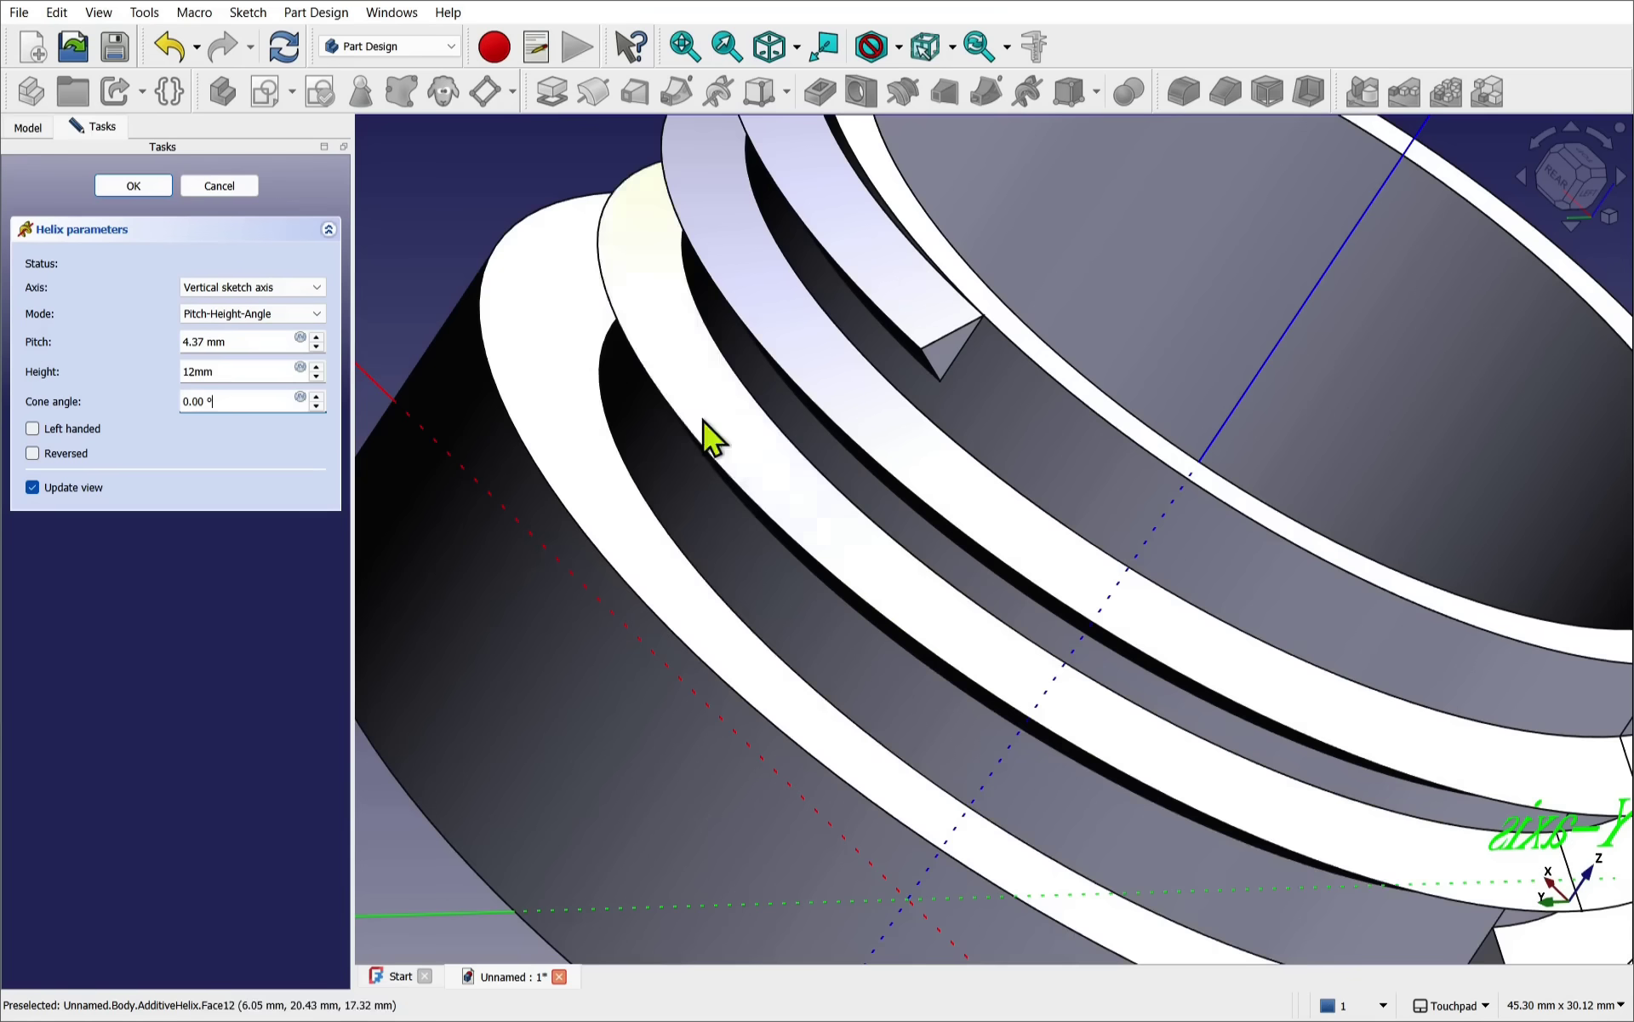
- Try helix pitches of 2 mm and 4 mm
{"action": "left_click_drag", "start_coordinate": [205, 341], "coordinate": [168, 342]}
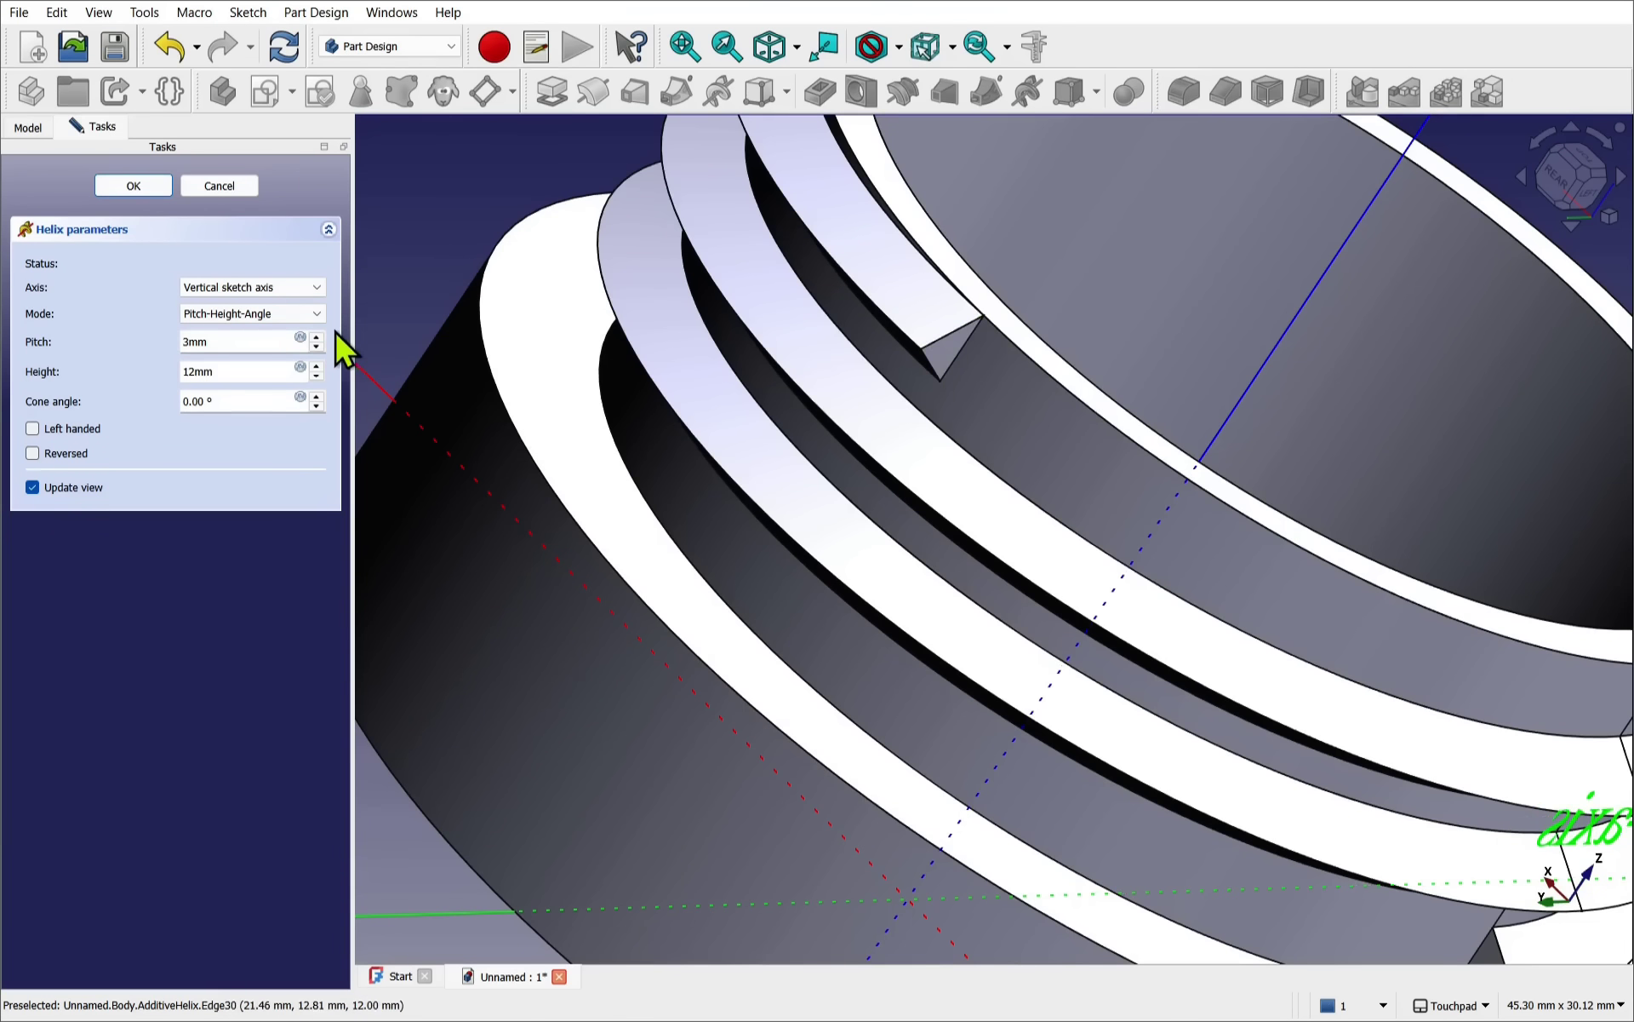
{"action": "left_click", "coordinate": [316, 347]}
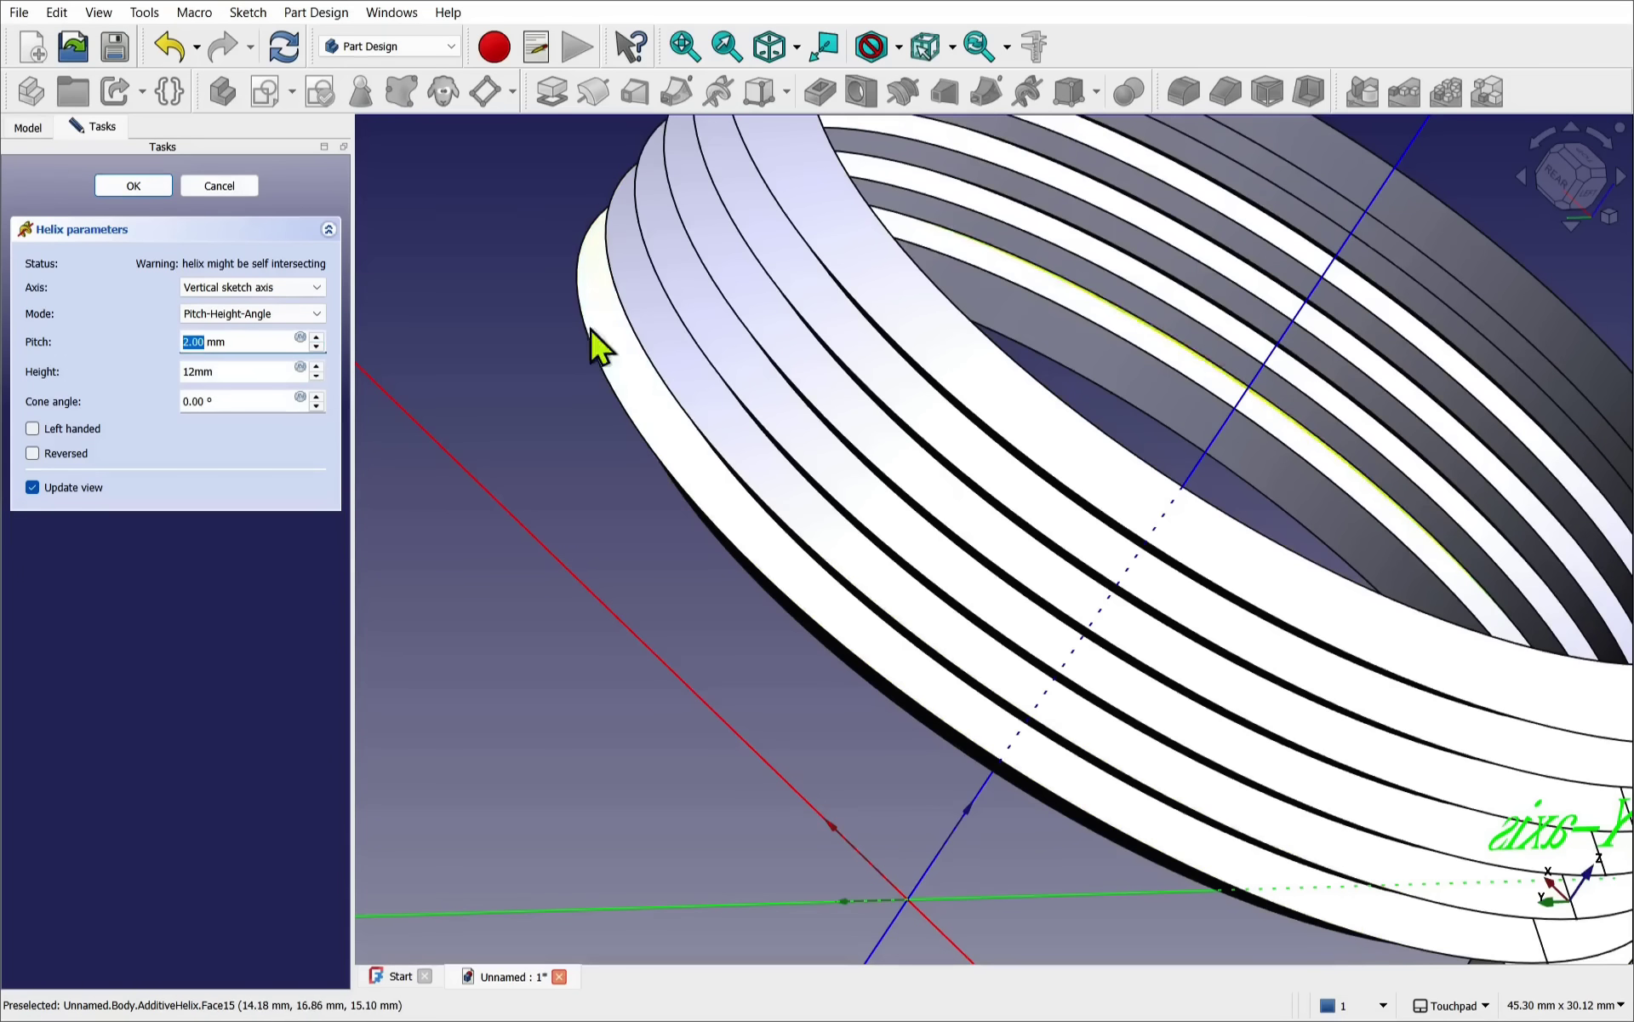
{"action": "left_click", "coordinate": [317, 338]}
{"action": "left_click", "coordinate": [317, 339]}
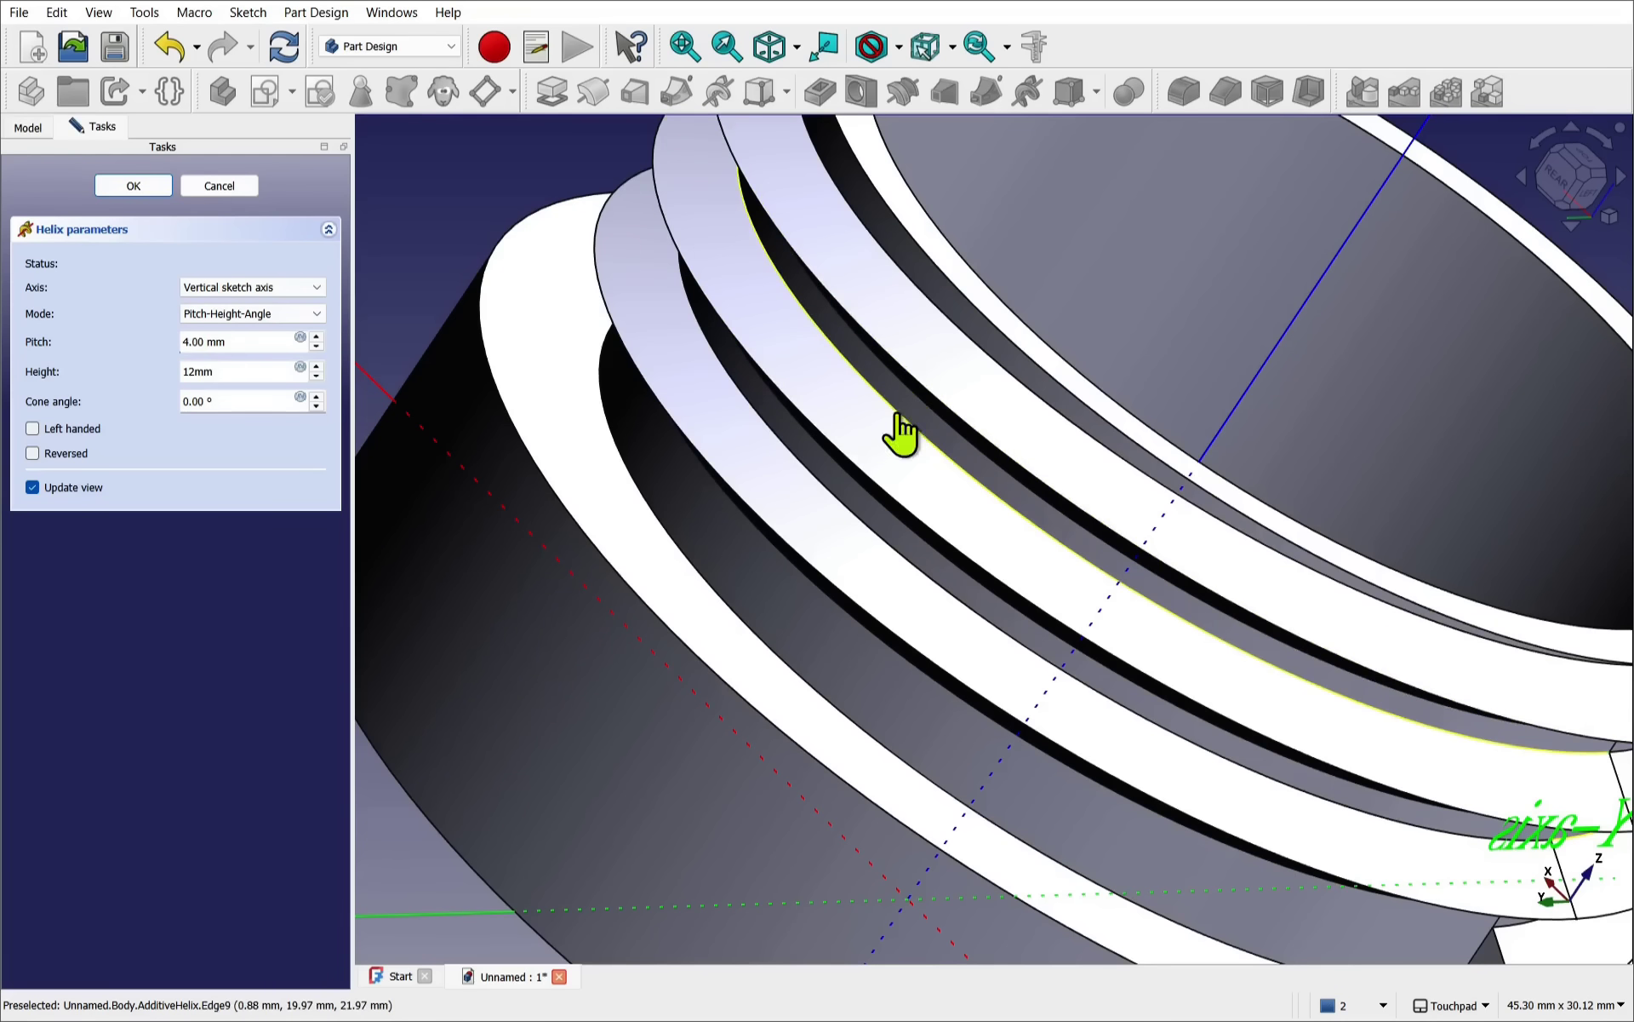
{"action": "scroll", "coordinate": [927, 408], "scroll_direction": "up", "scroll_amount": 3}
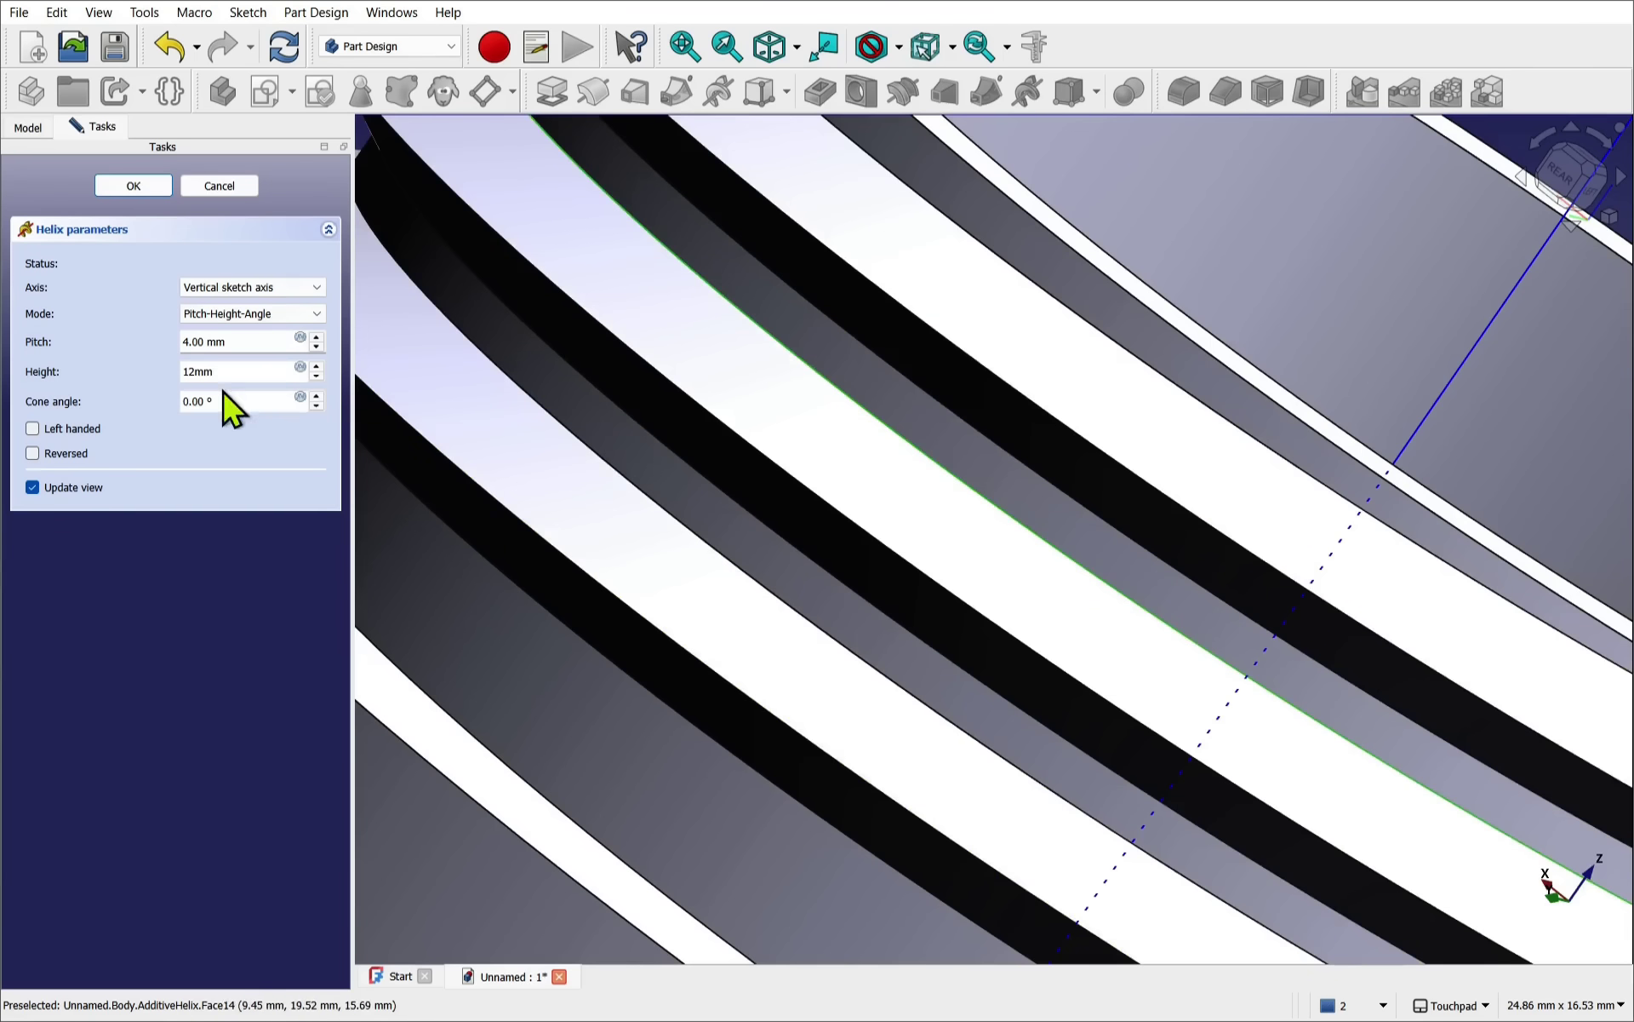
- Set the helix pitch to 3.01 mm and make it left-handed
{"action": "left_click_drag", "start_coordinate": [240, 343], "coordinate": [149, 337]}
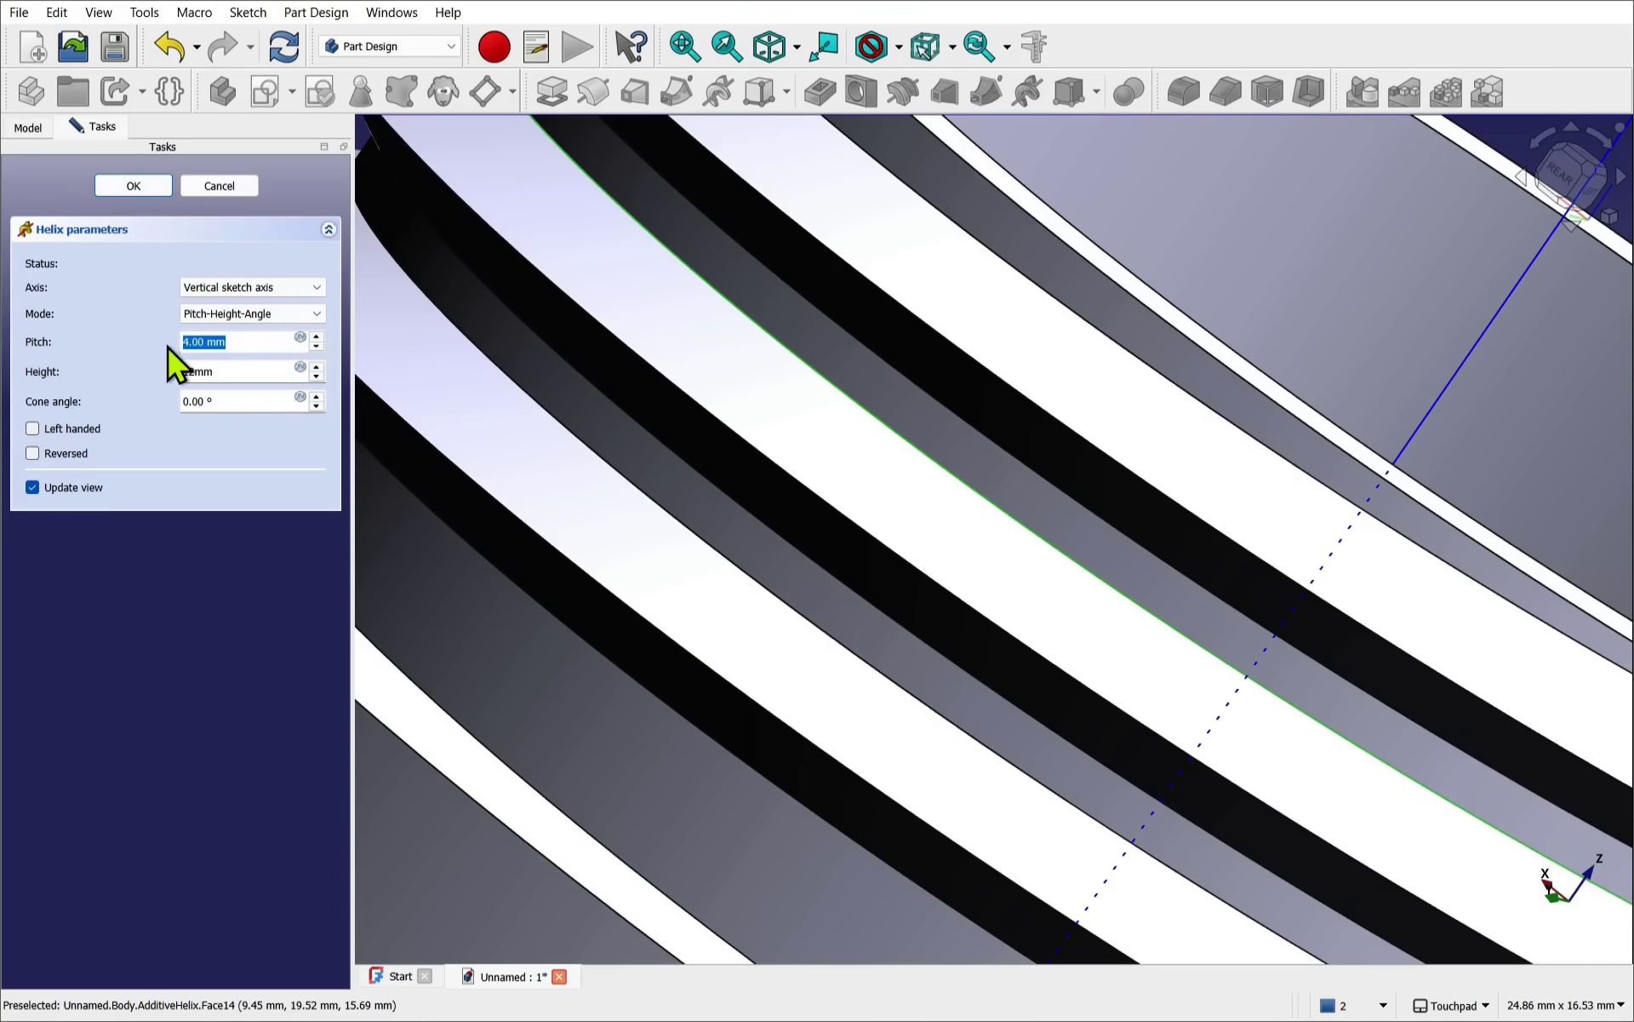
{"action": "type", "text": "2"}
{"action": "key", "text": "BackSpace"}
{"action": "type", "text": "3."}
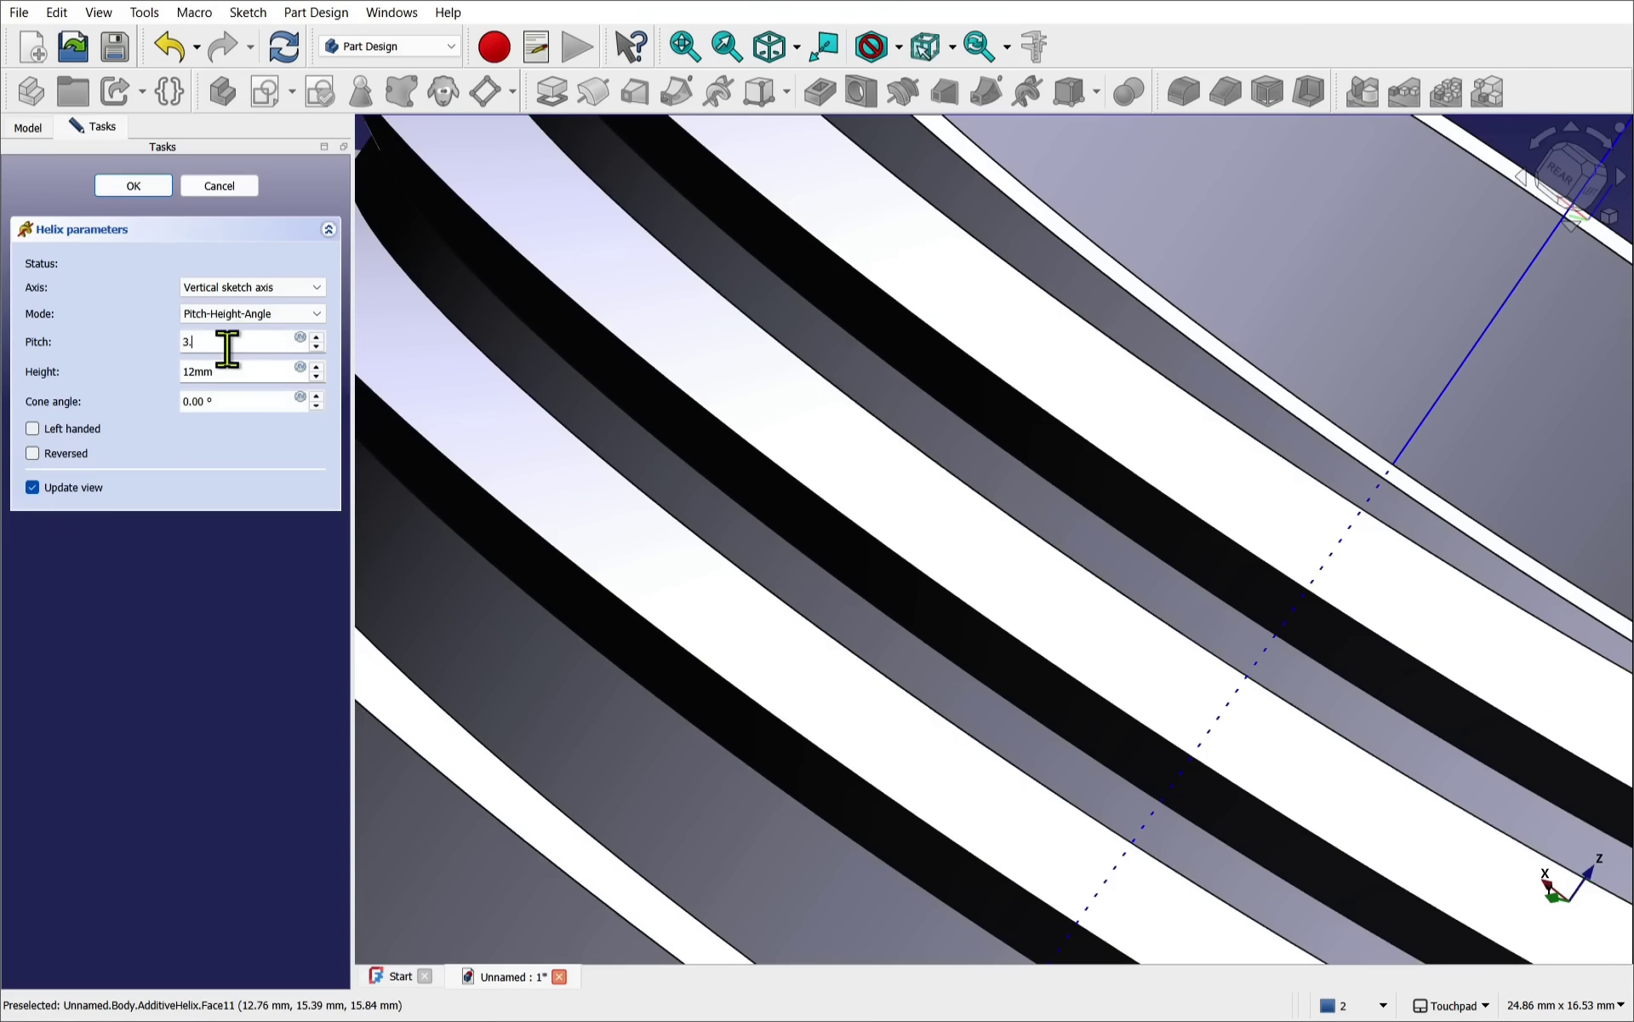
{"action": "type", "text": "01"}
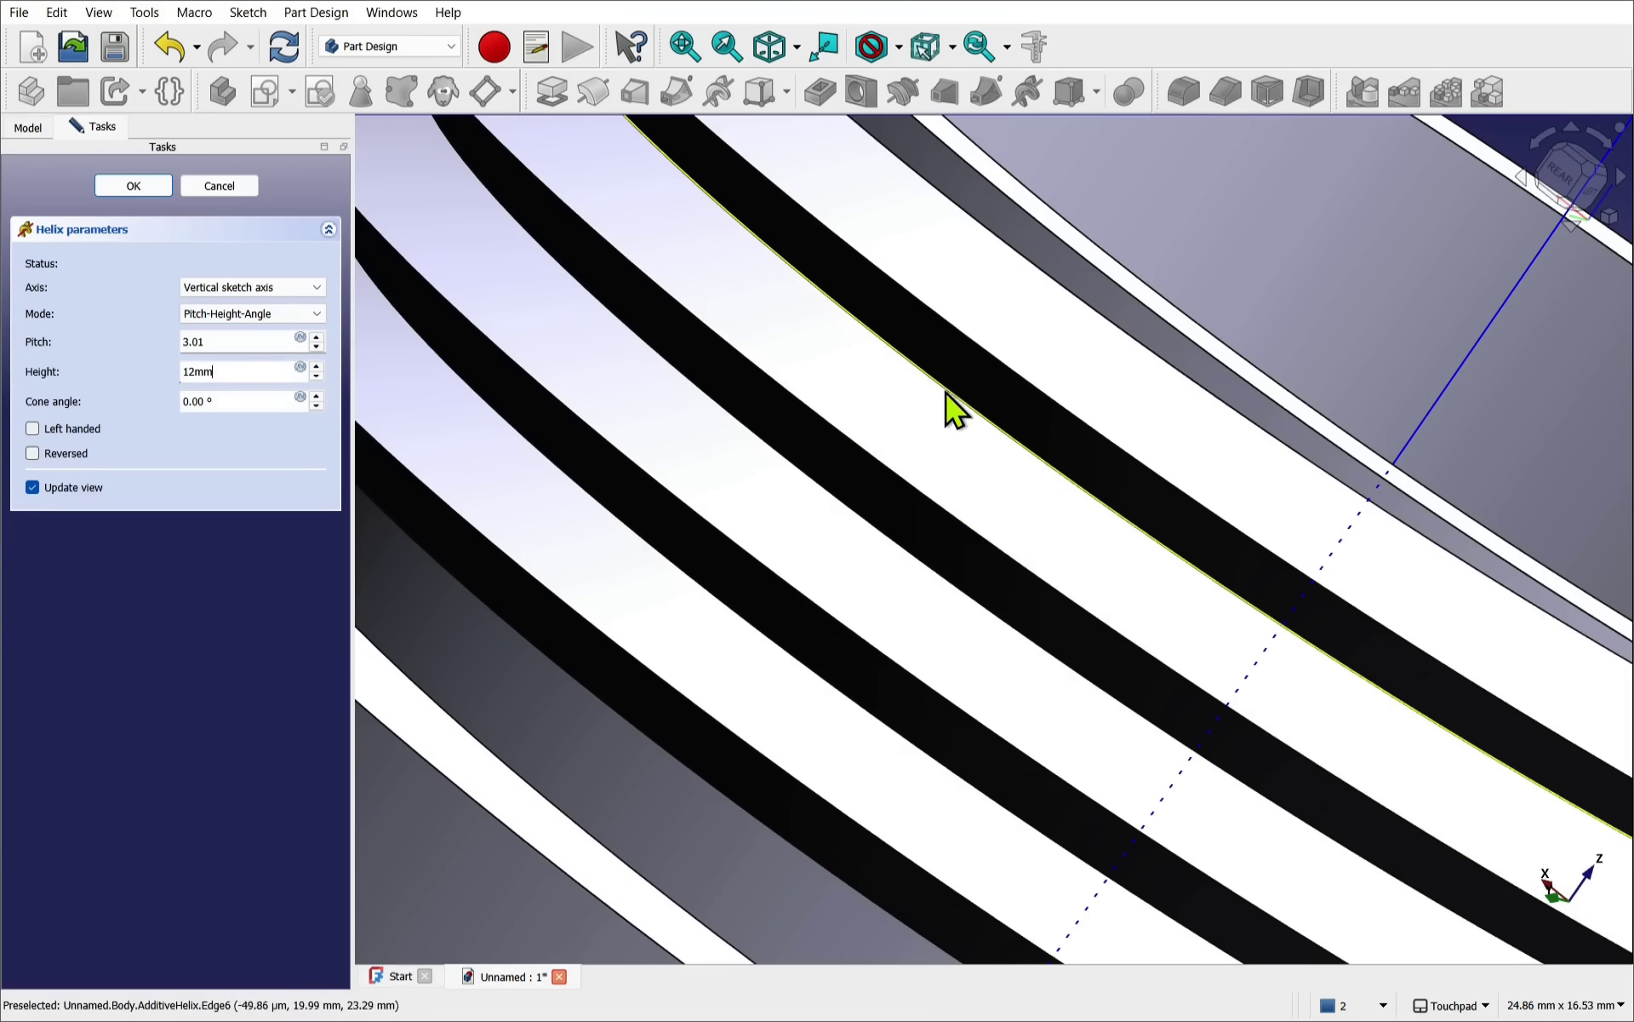
{"action": "scroll", "coordinate": [947, 391], "scroll_direction": "up", "scroll_amount": 10}
{"action": "scroll", "coordinate": [977, 441], "scroll_direction": "up", "scroll_amount": 8}
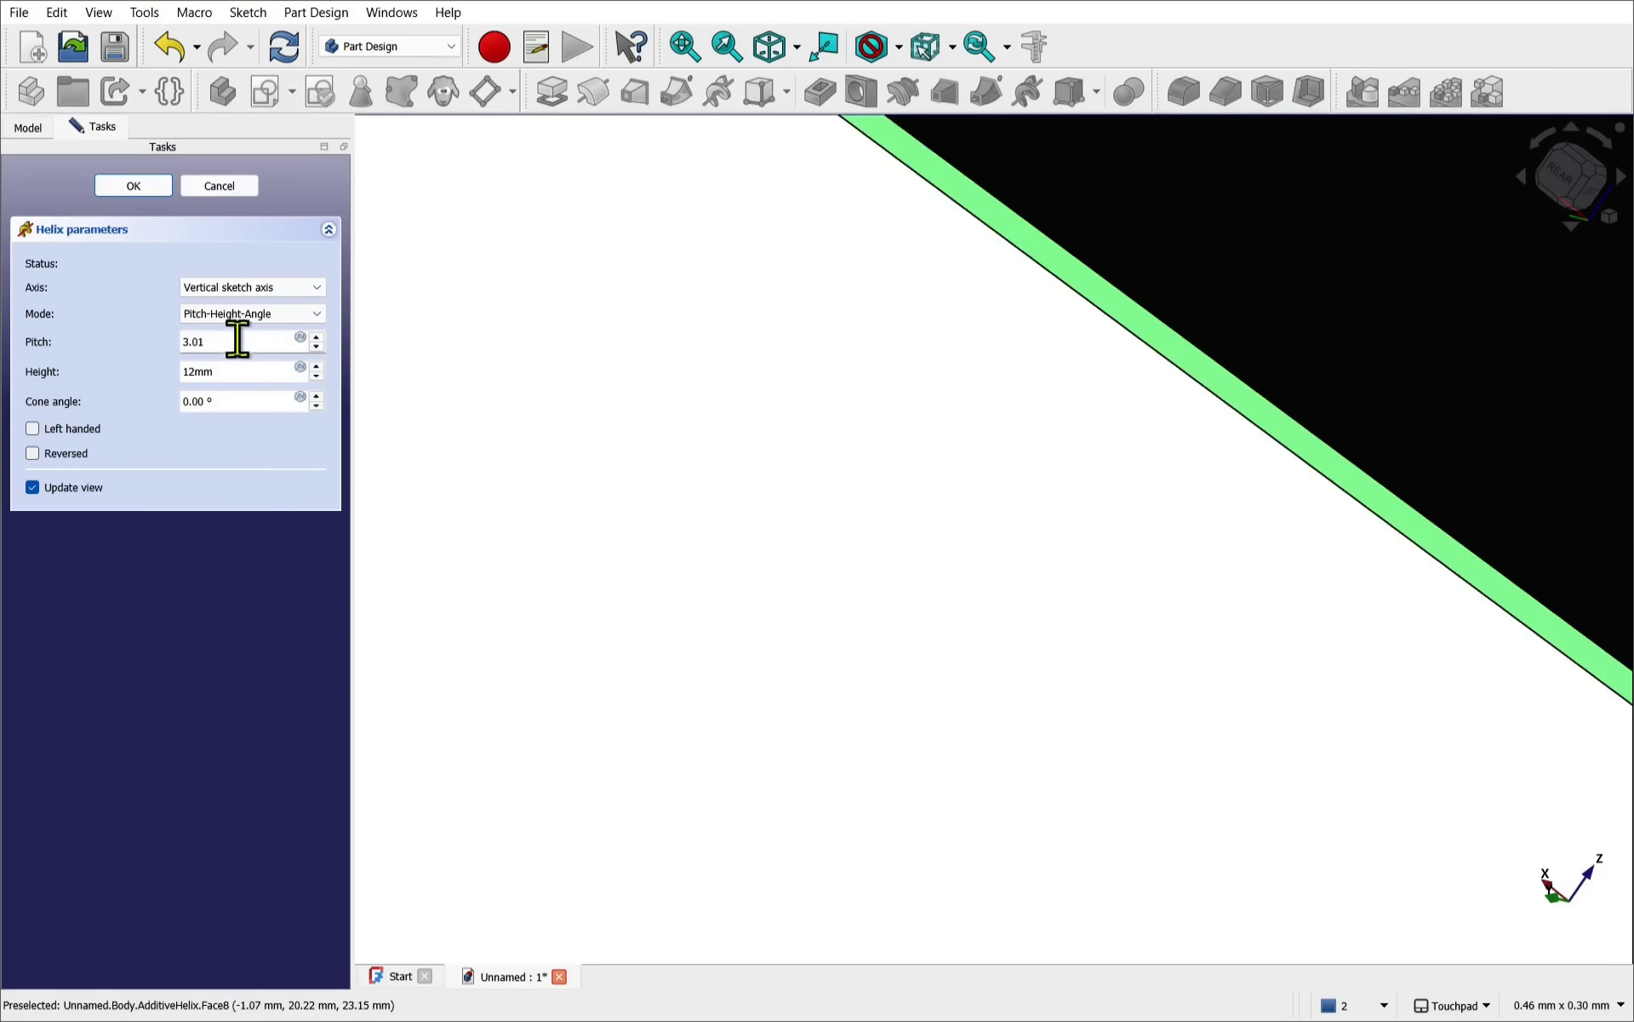
{"action": "left_click", "coordinate": [59, 433]}
- Make the helix right-handed again and change its pitch from 3.01 to 3 mm
{"action": "scroll", "coordinate": [819, 422], "scroll_direction": "down", "scroll_amount": 15}
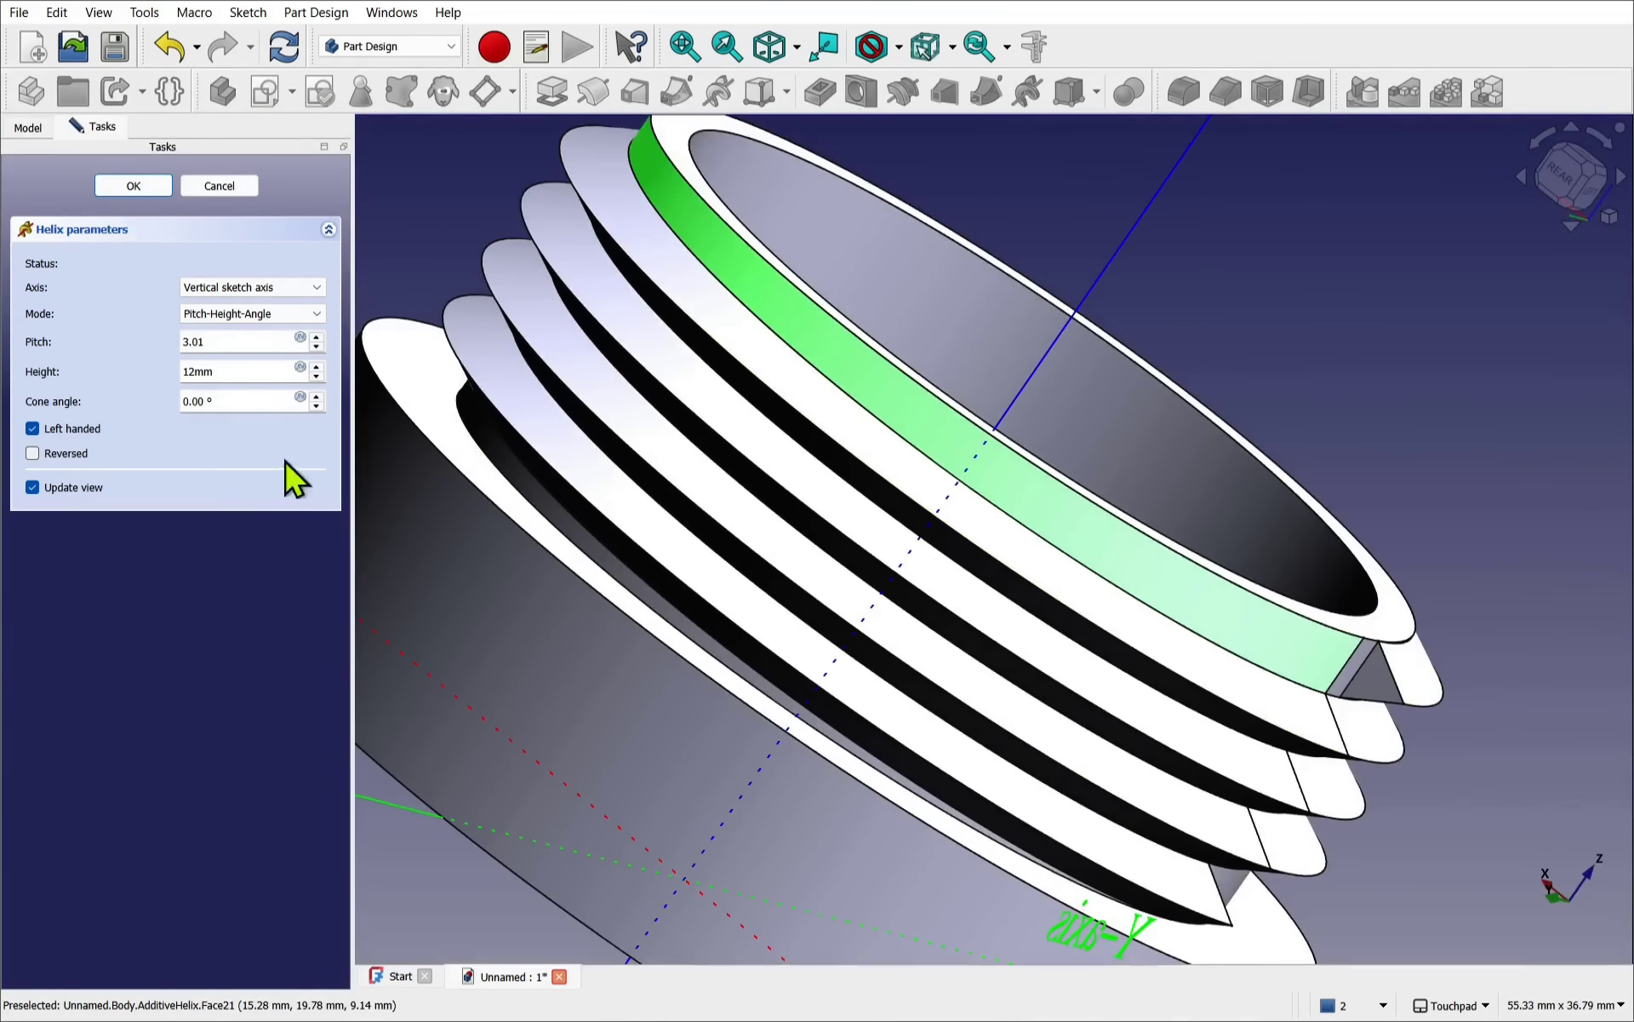
{"action": "left_click", "coordinate": [34, 430]}
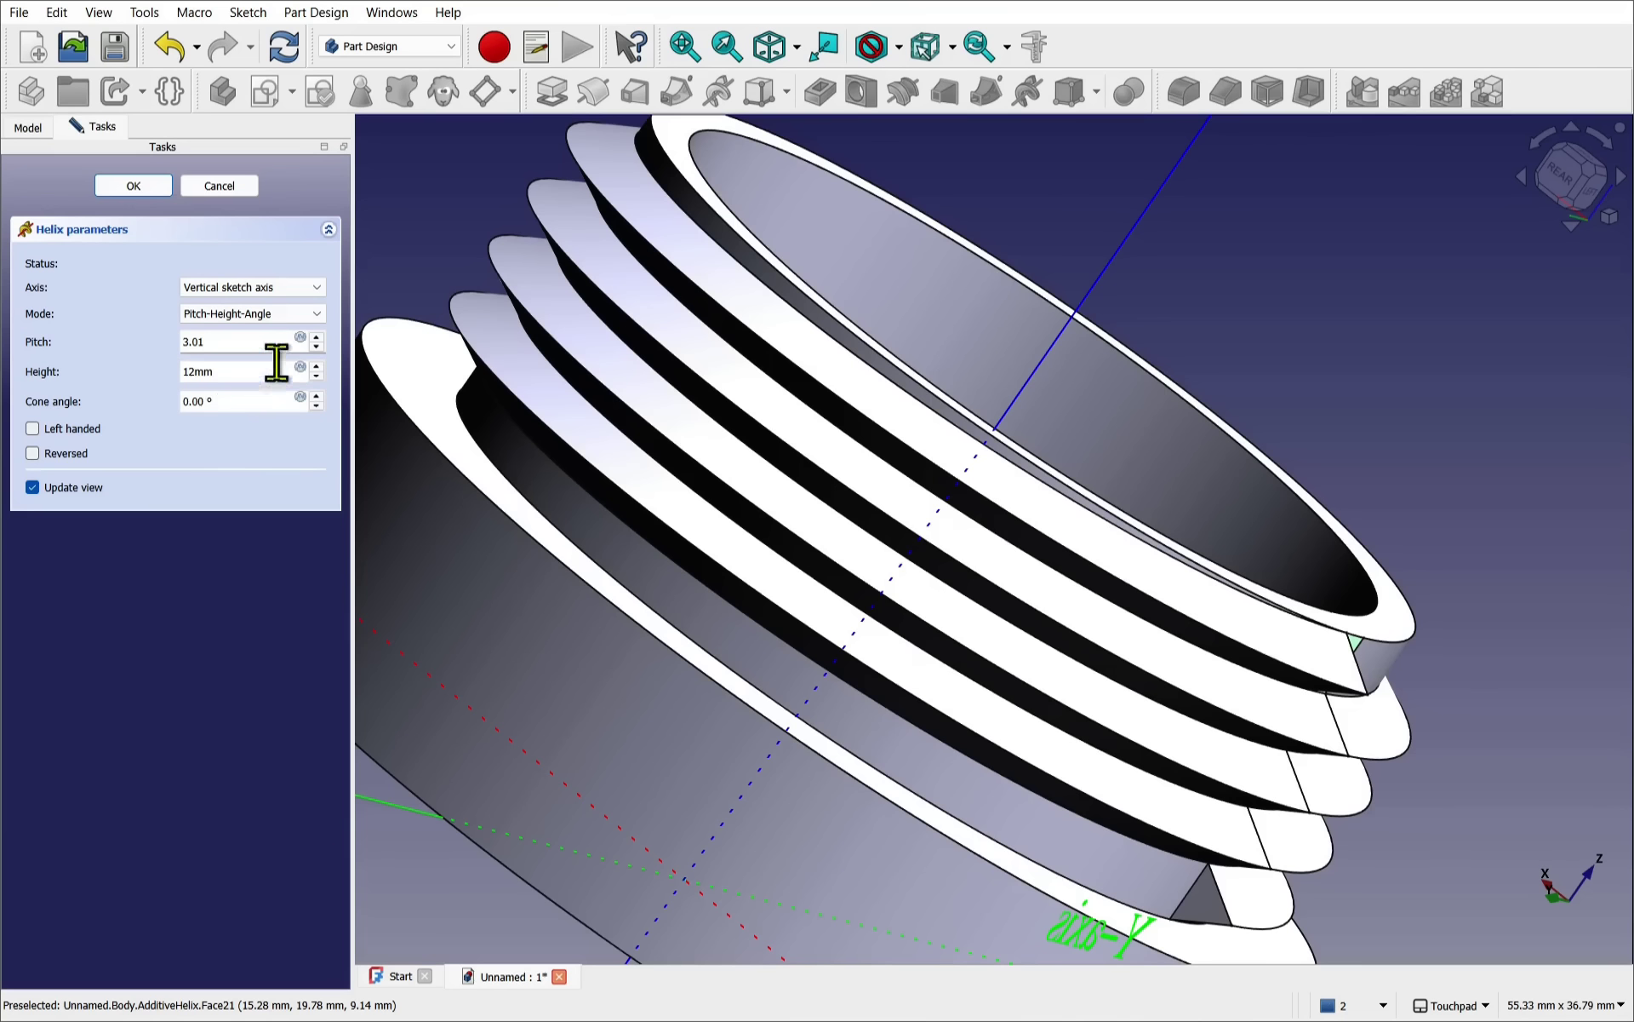
{"action": "left_click_drag", "start_coordinate": [226, 342], "coordinate": [163, 338]}
{"action": "left_click_drag", "start_coordinate": [233, 369], "coordinate": [154, 368]}
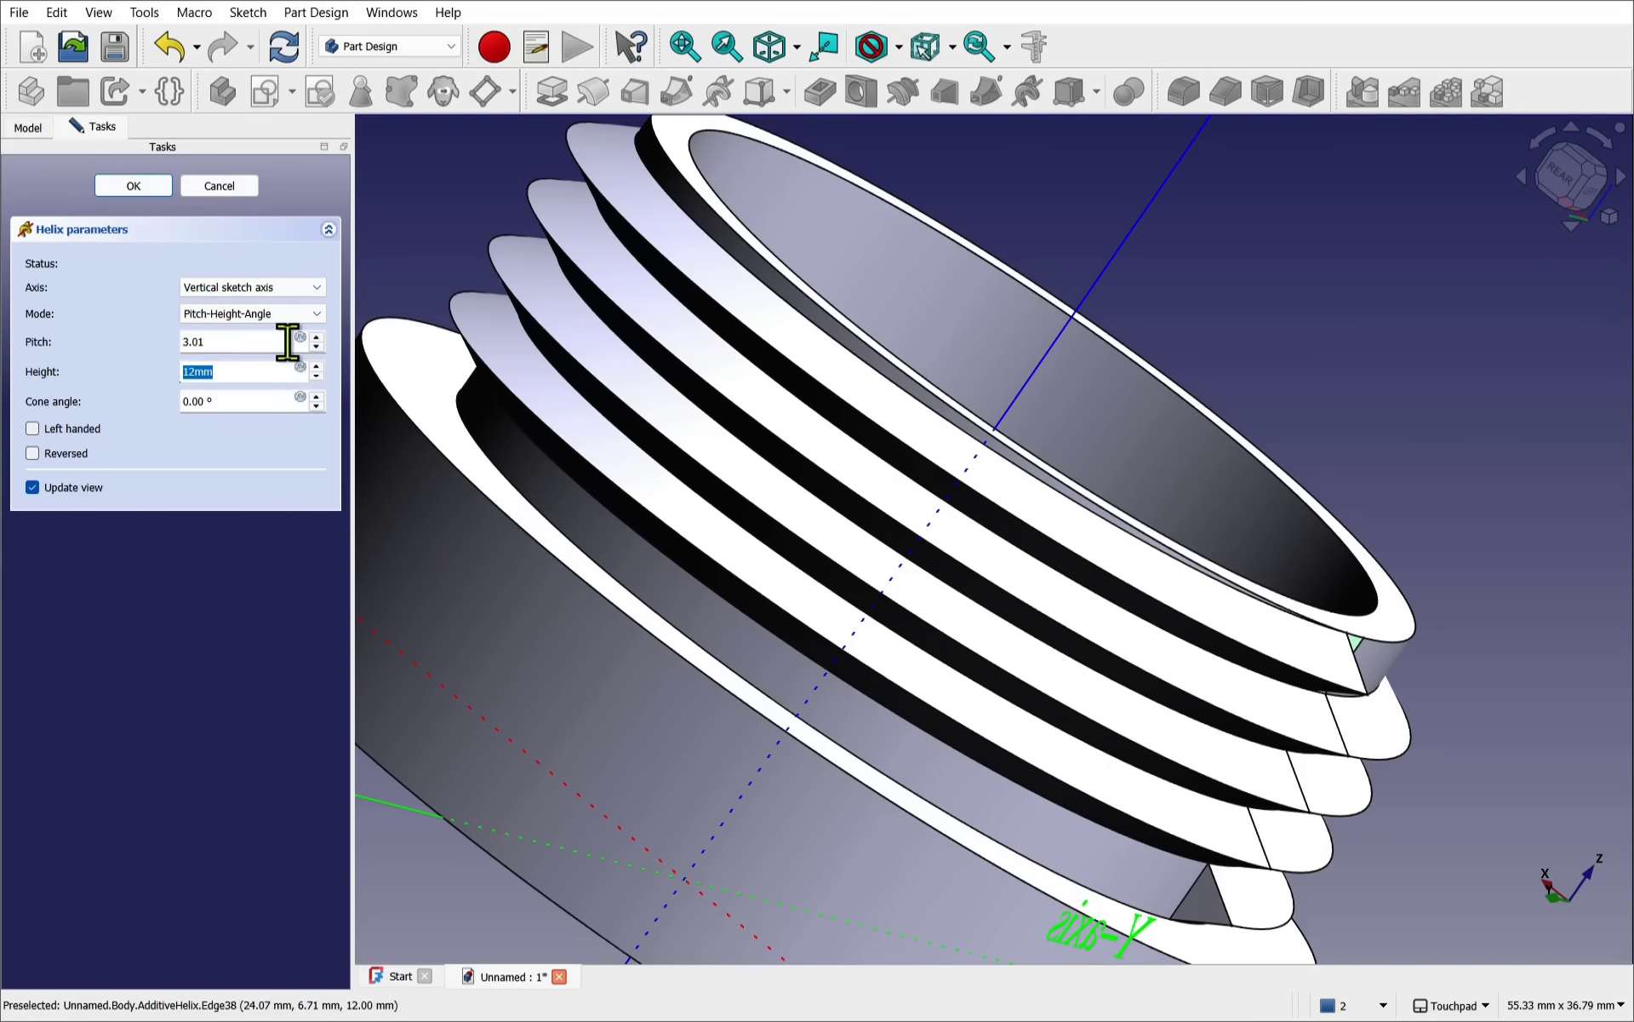
{"action": "left_click", "coordinate": [207, 341]}
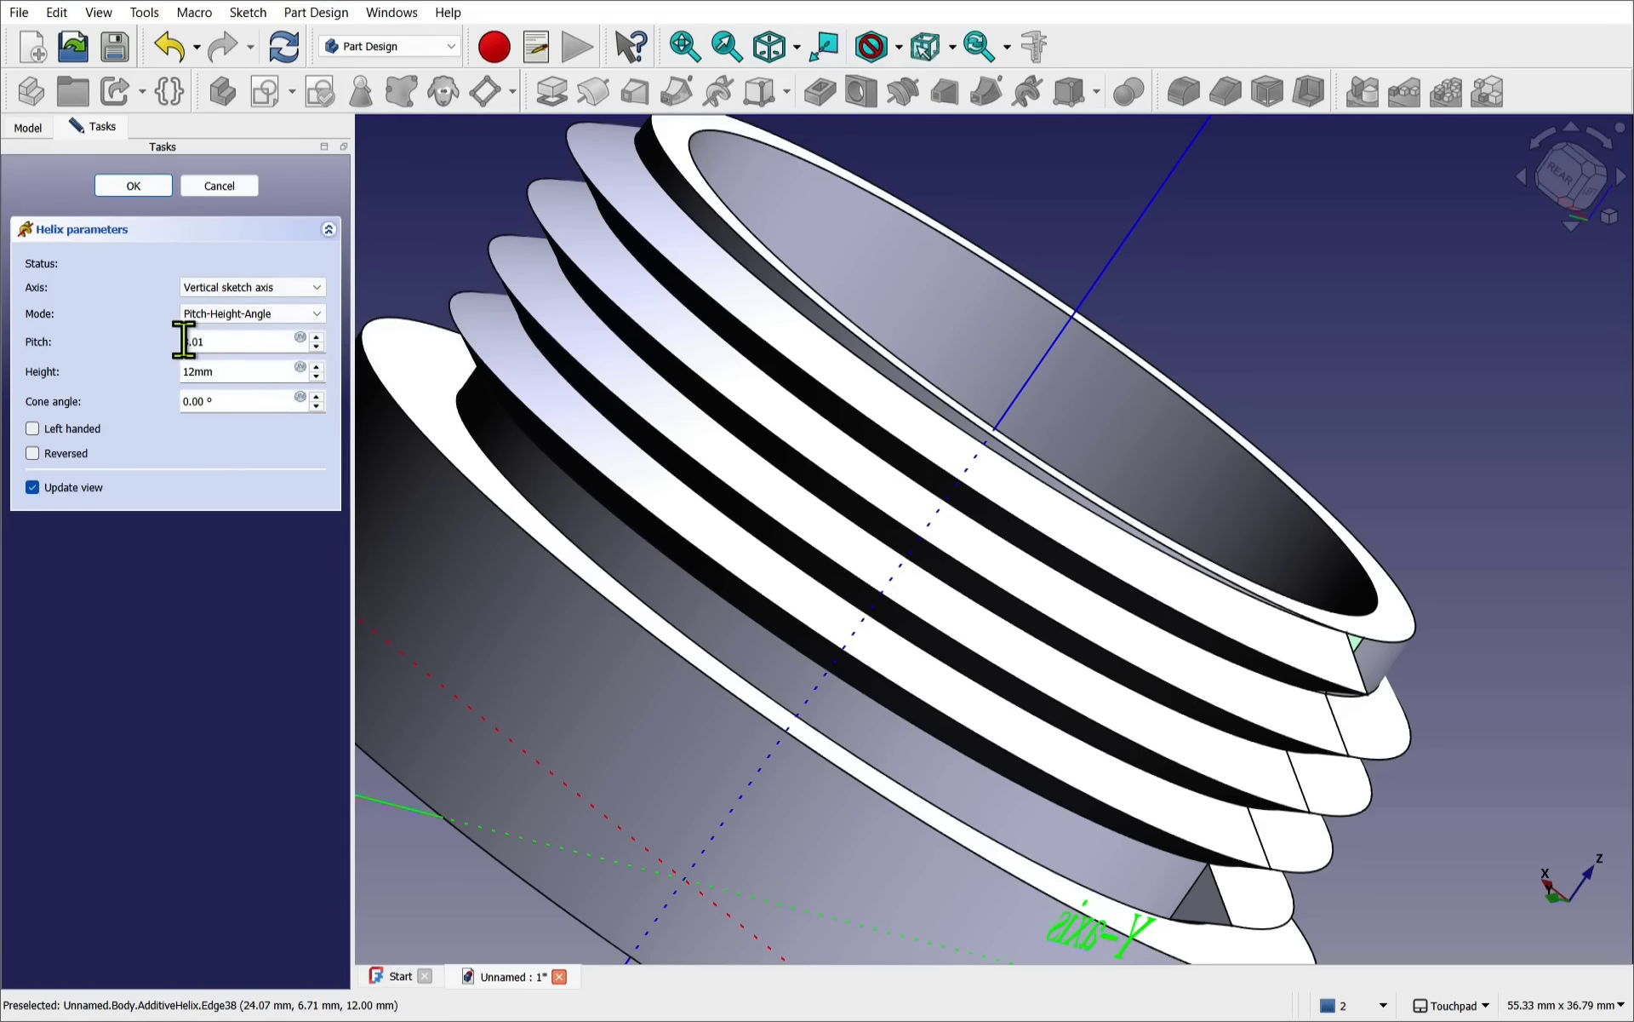
{"action": "left_click_drag", "start_coordinate": [184, 340], "coordinate": [230, 343]}
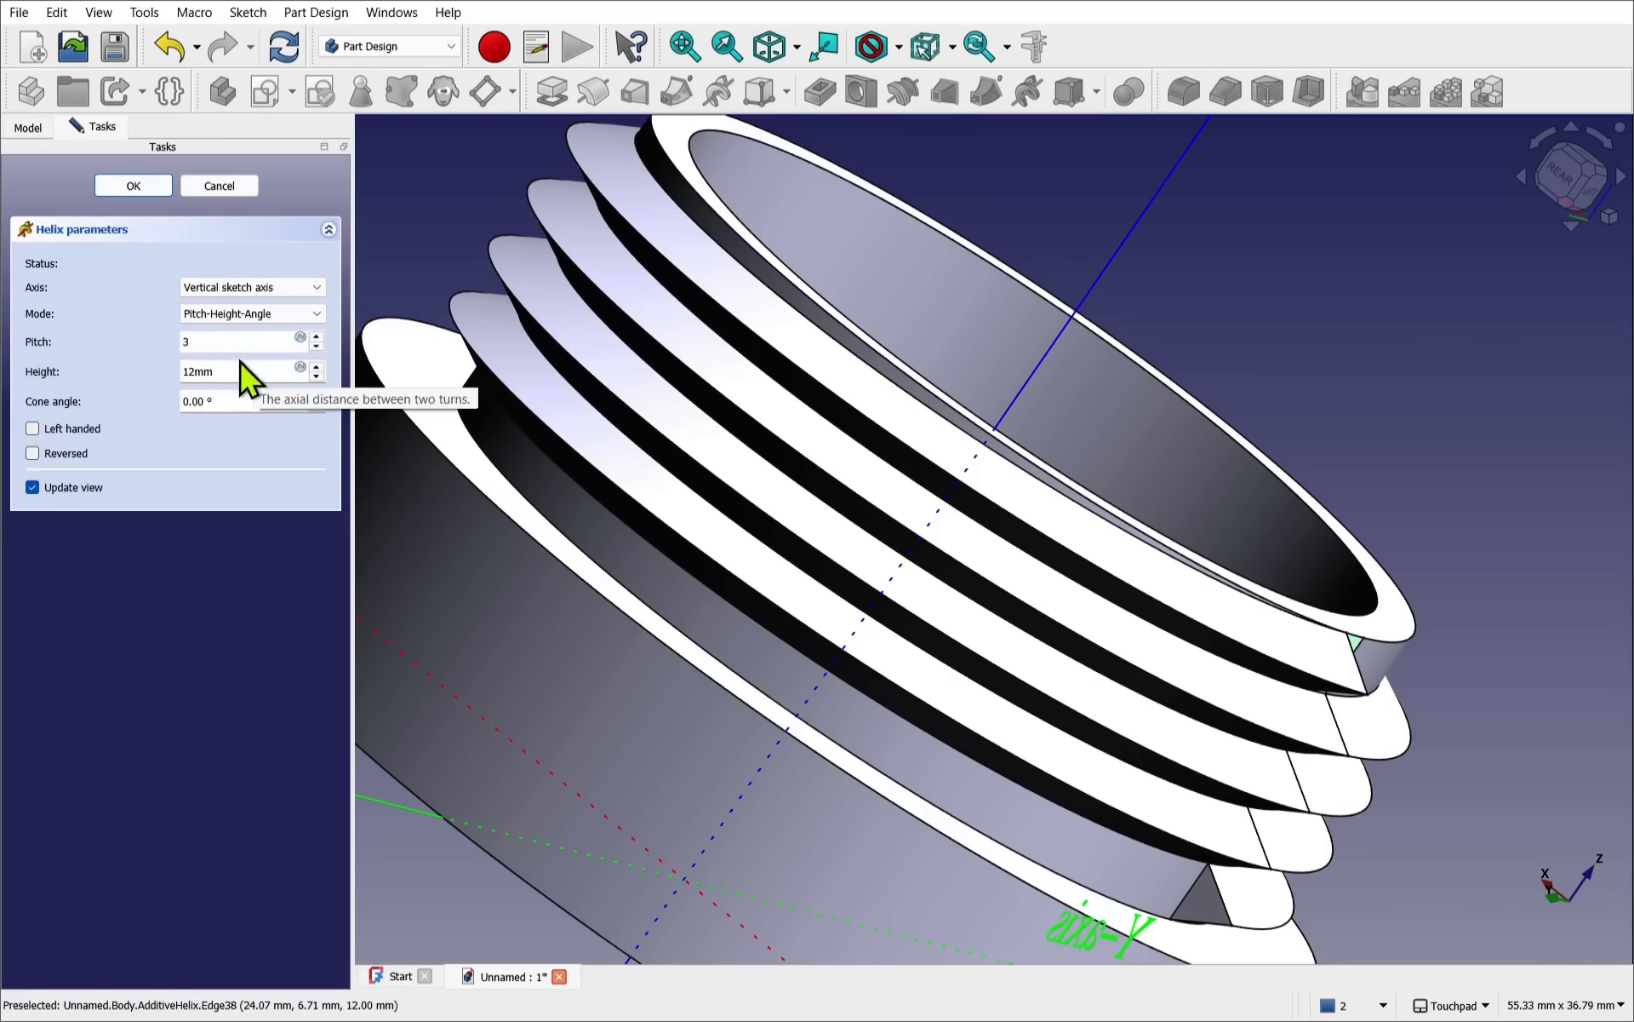
{"action": "left_click", "coordinate": [232, 367]}
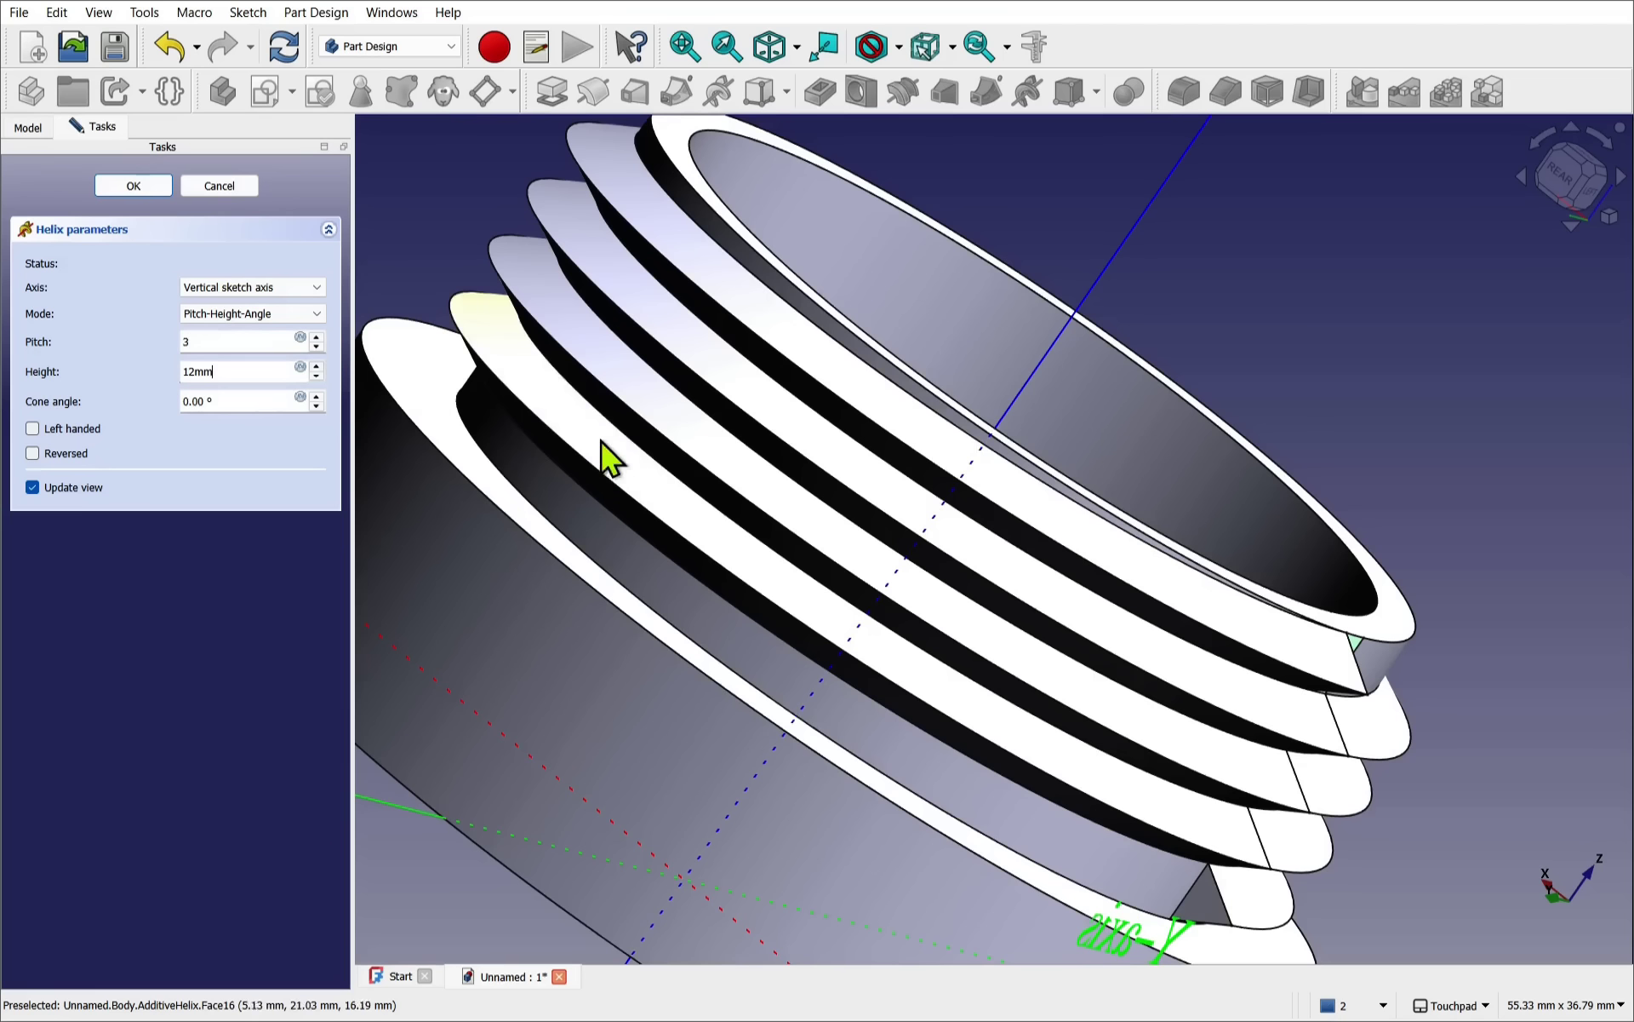
- Accept the helix, dismiss the boolean error, and expand AdditiveHelix to show Sketch001
{"action": "left_click", "coordinate": [129, 187]}
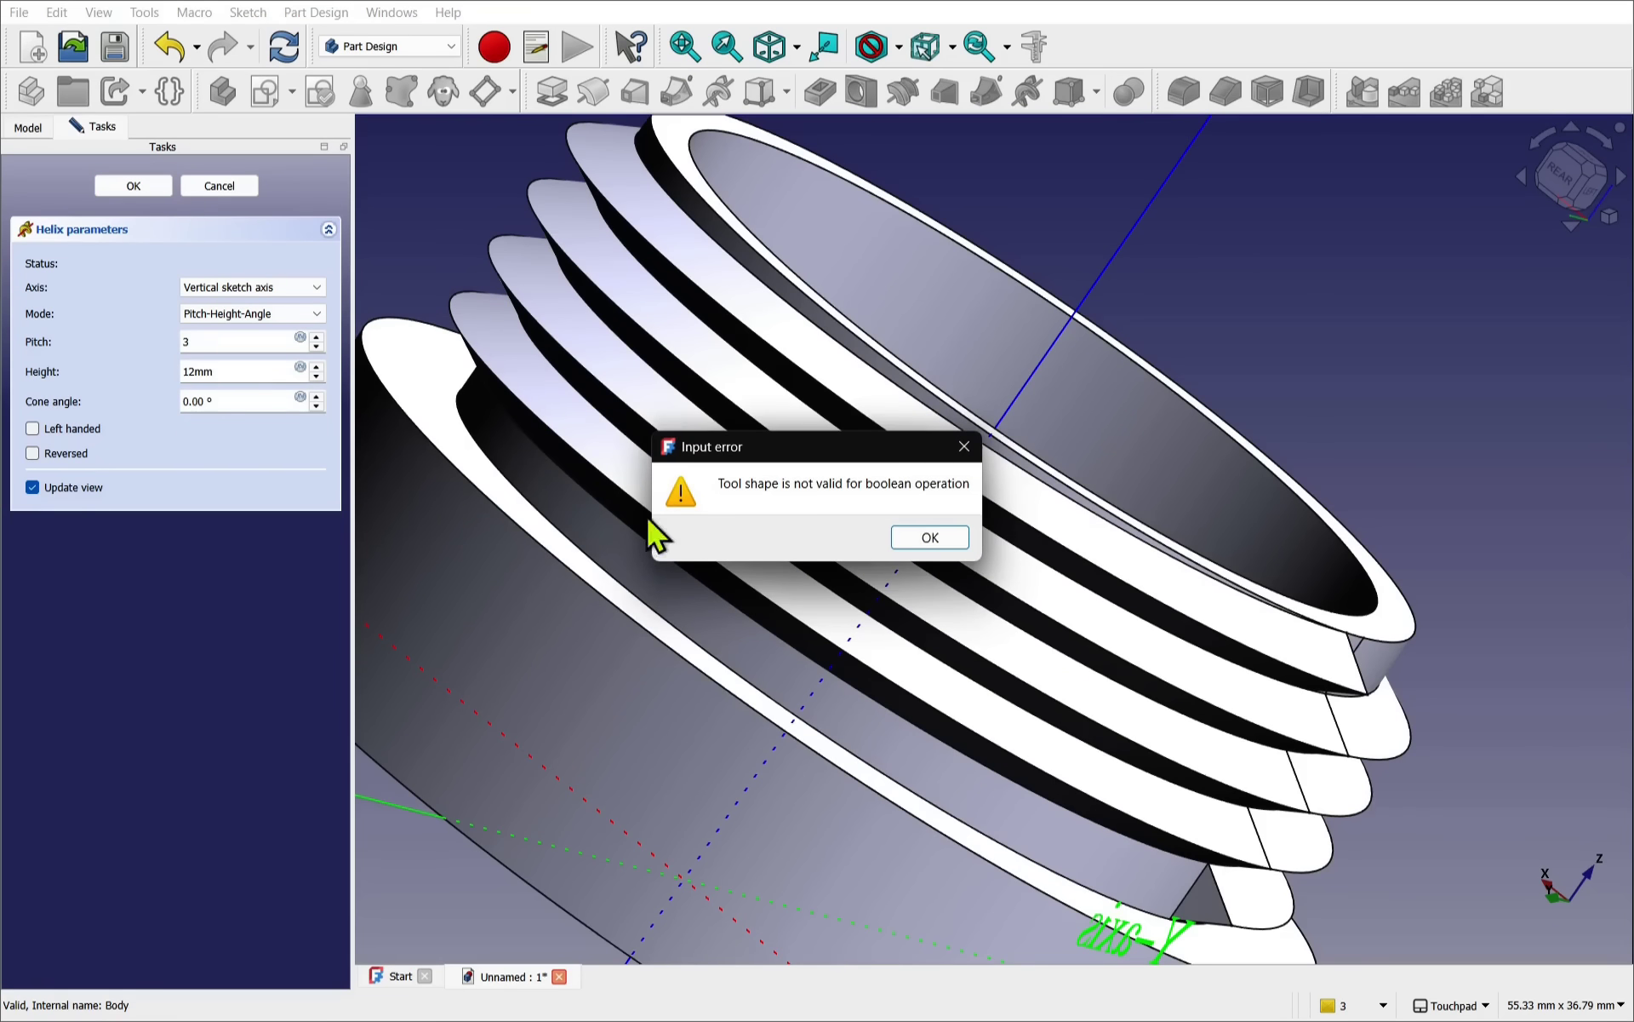
{"action": "left_click", "coordinate": [929, 538]}
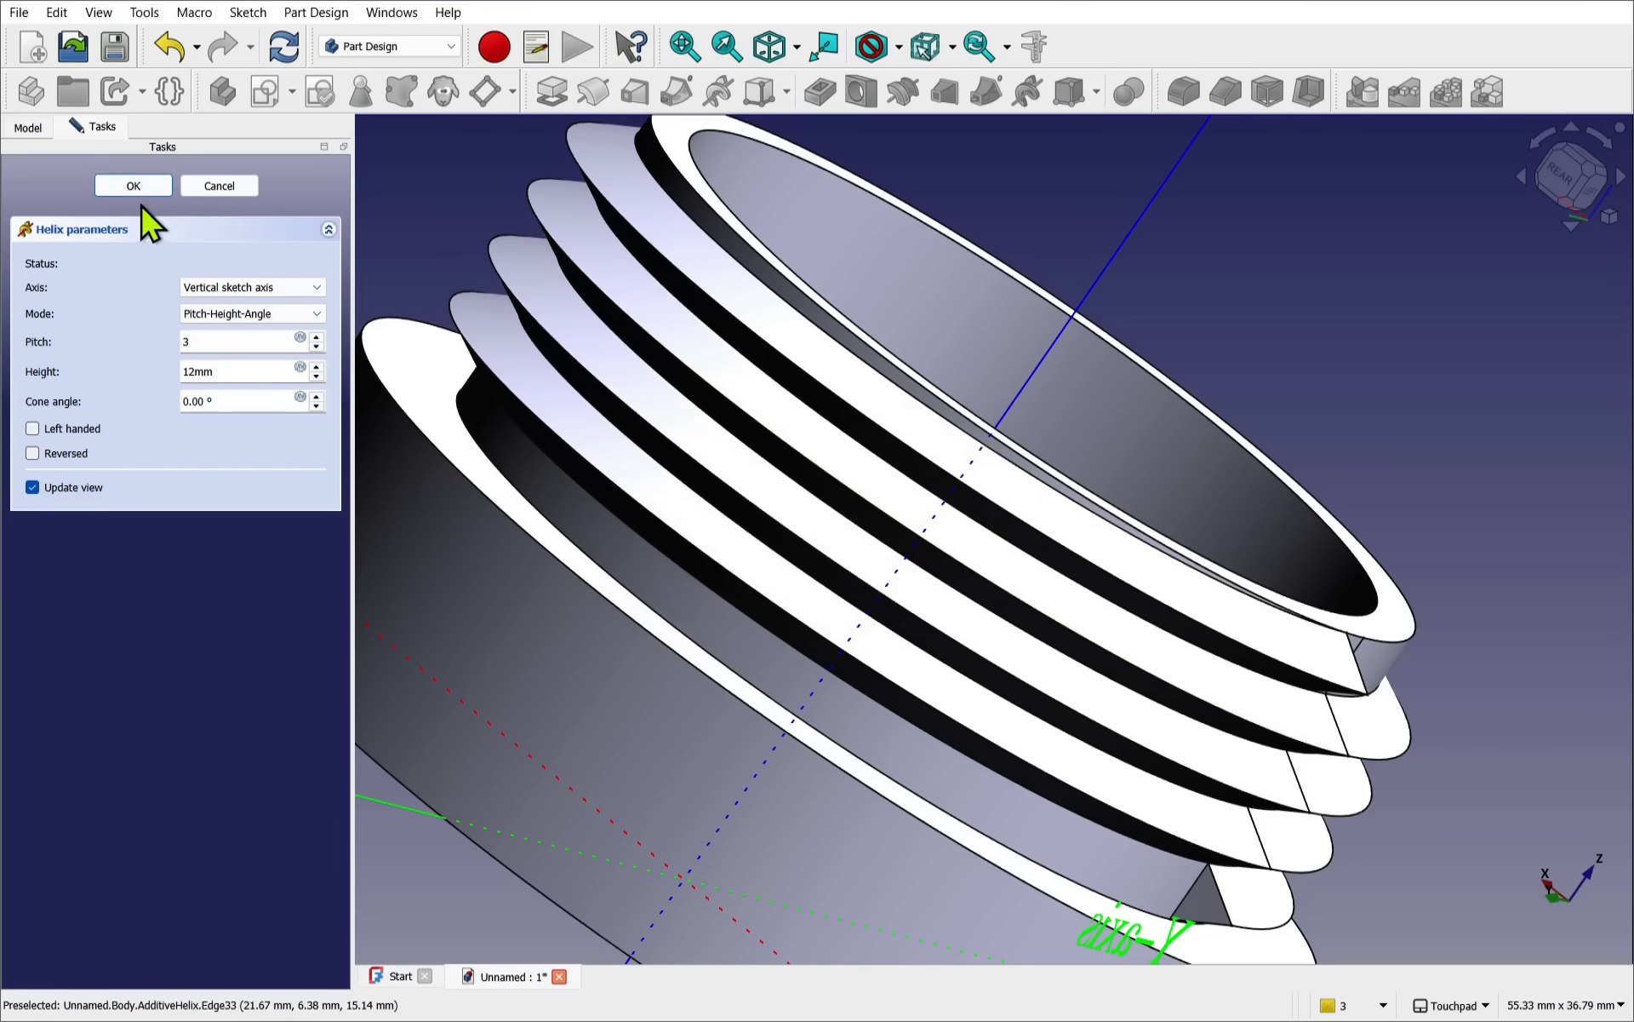
{"action": "left_click", "coordinate": [25, 132]}
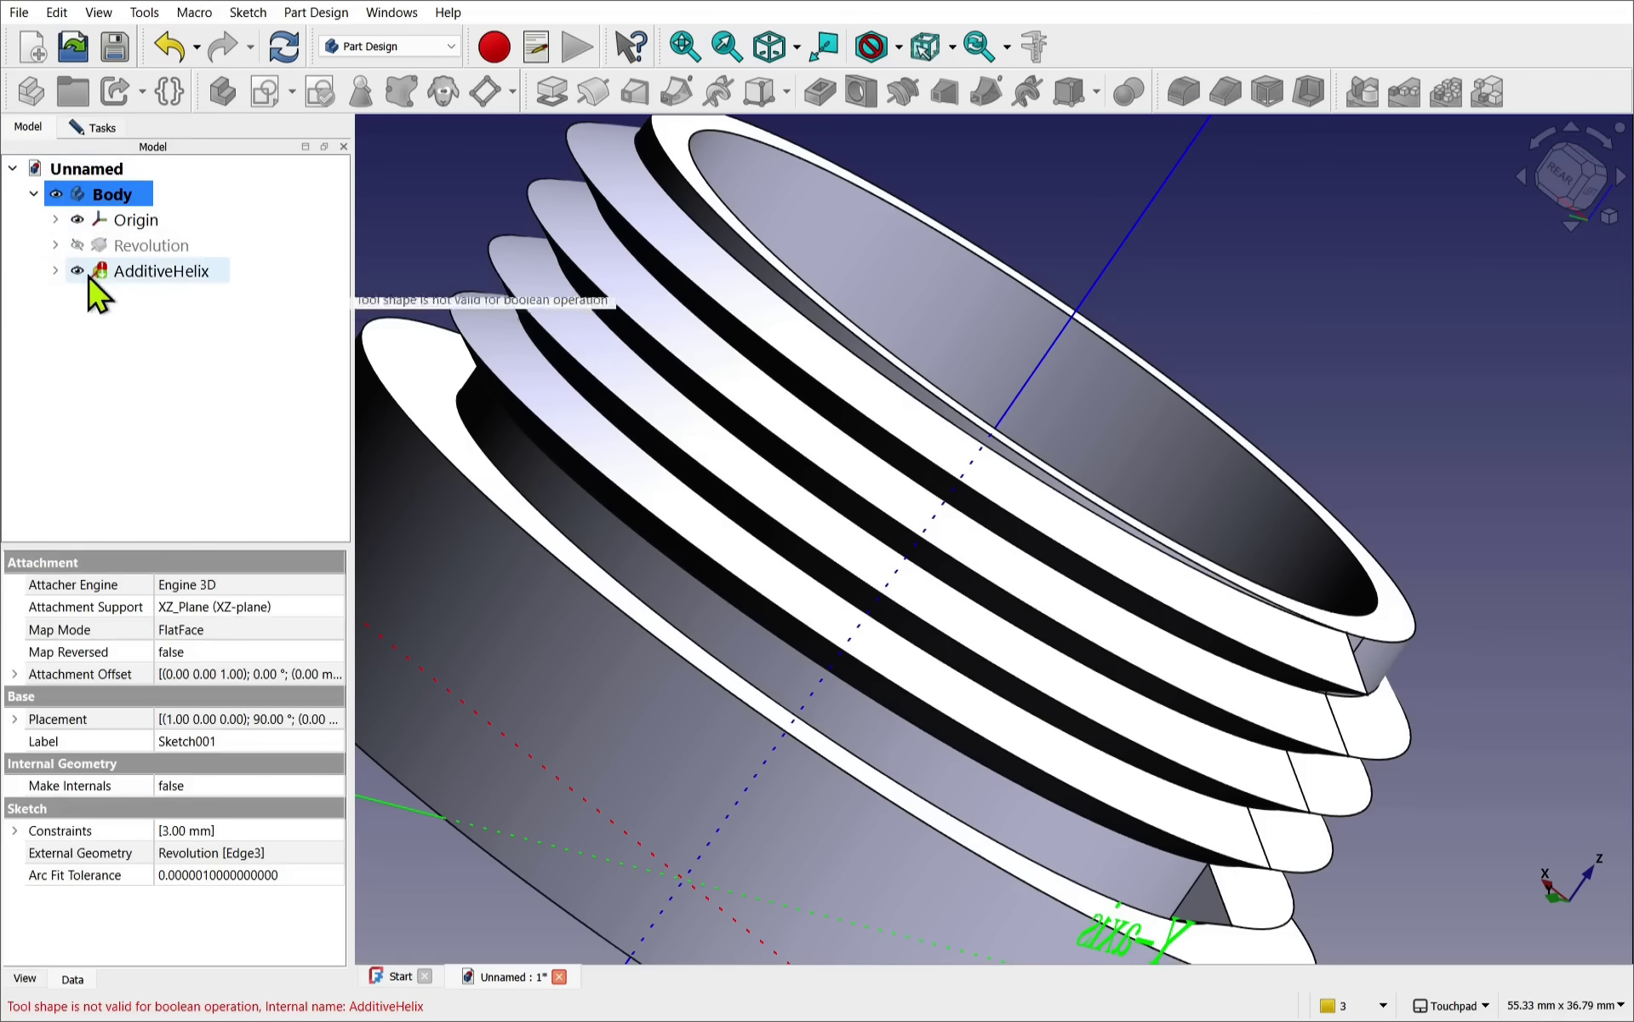
{"action": "mouse_move", "coordinate": [193, 279]}
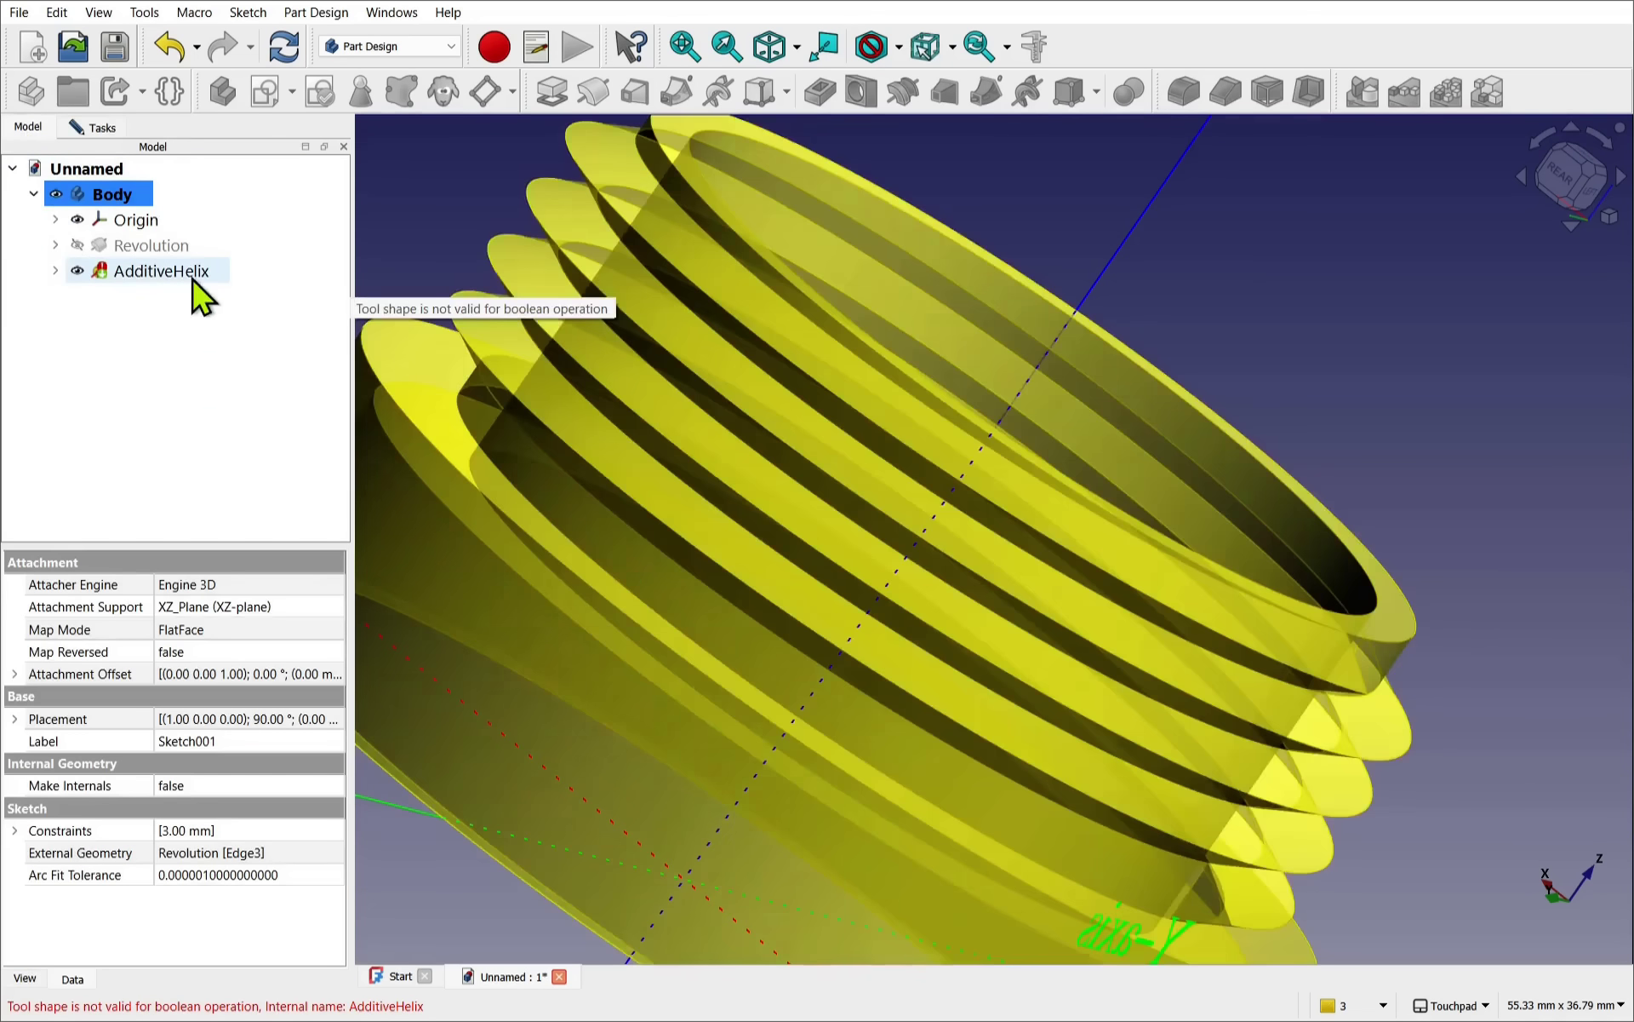
{"action": "left_click", "coordinate": [56, 271]}
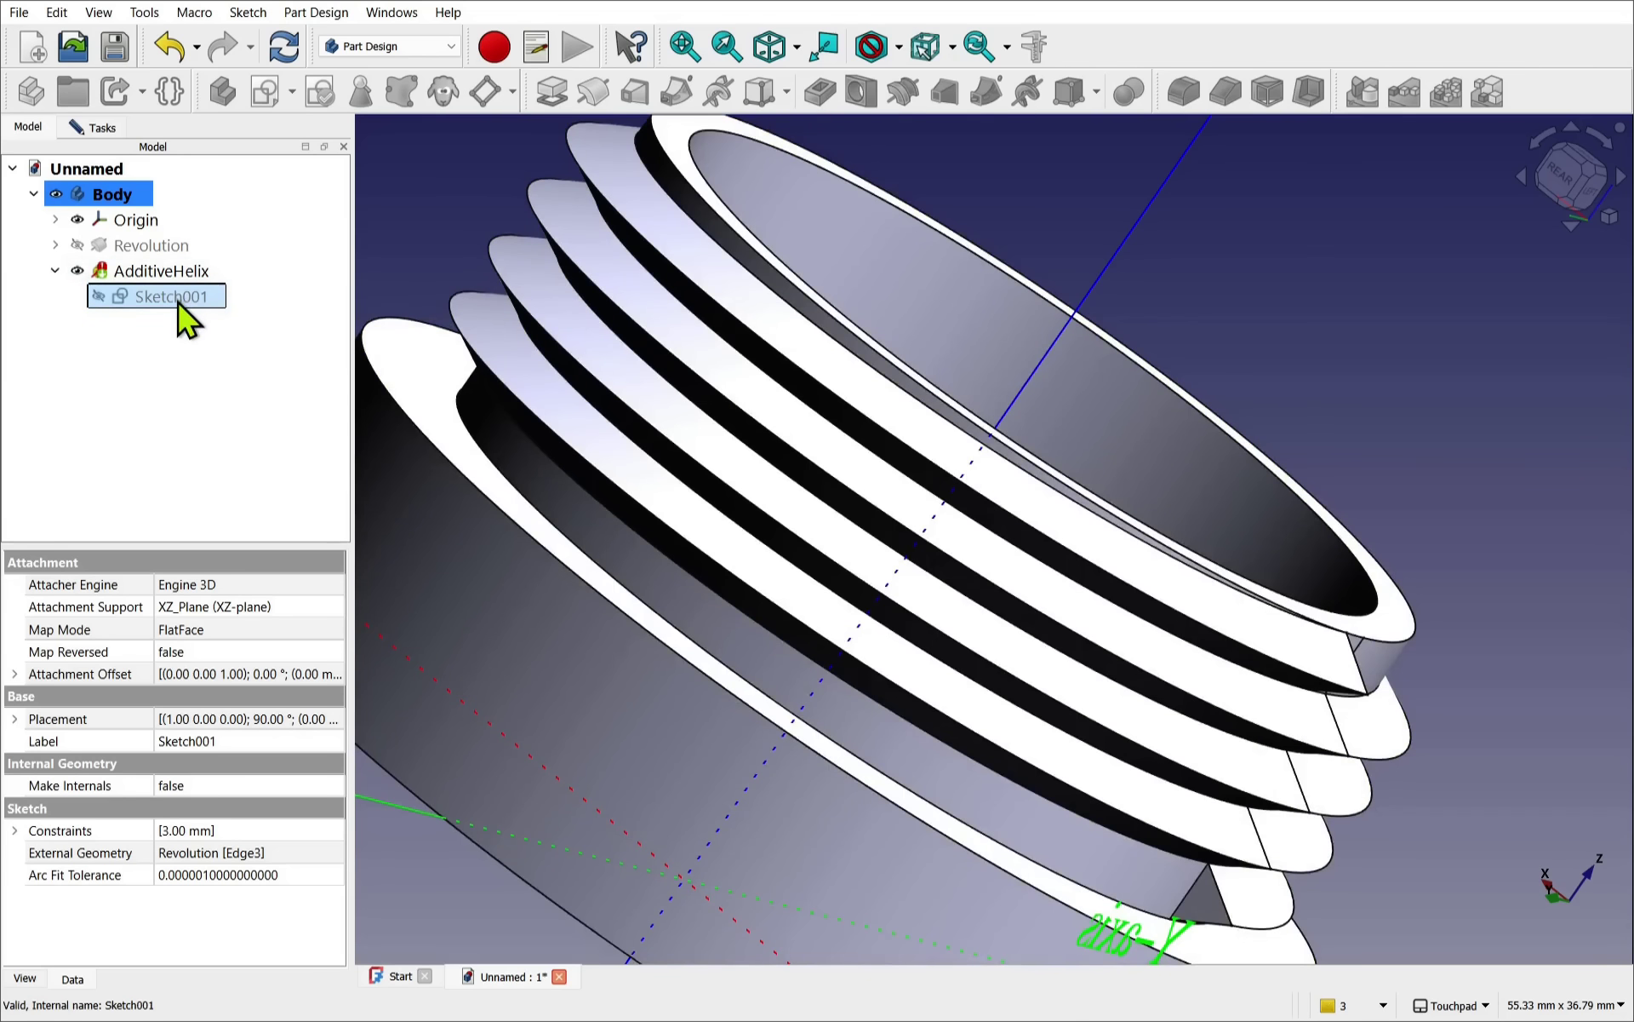
- Set Sketch001's Constraint8 to 2.99 mm and recompute the model
{"action": "left_click", "coordinate": [14, 832]}
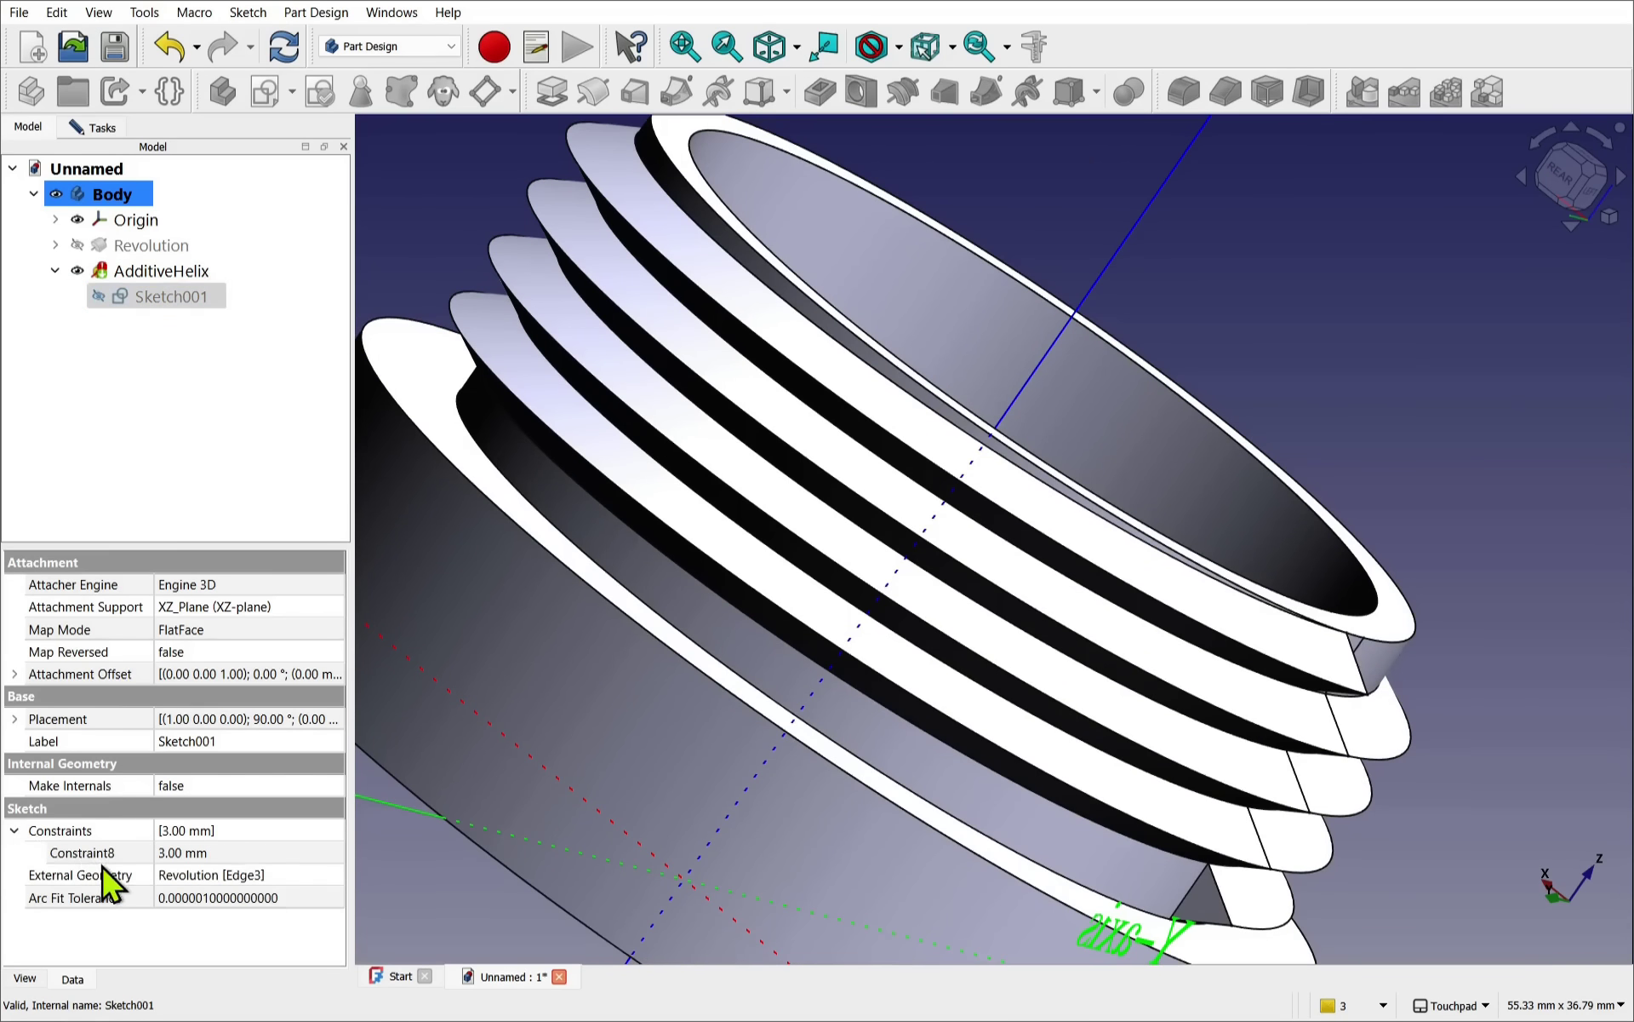
{"action": "left_click", "coordinate": [181, 856]}
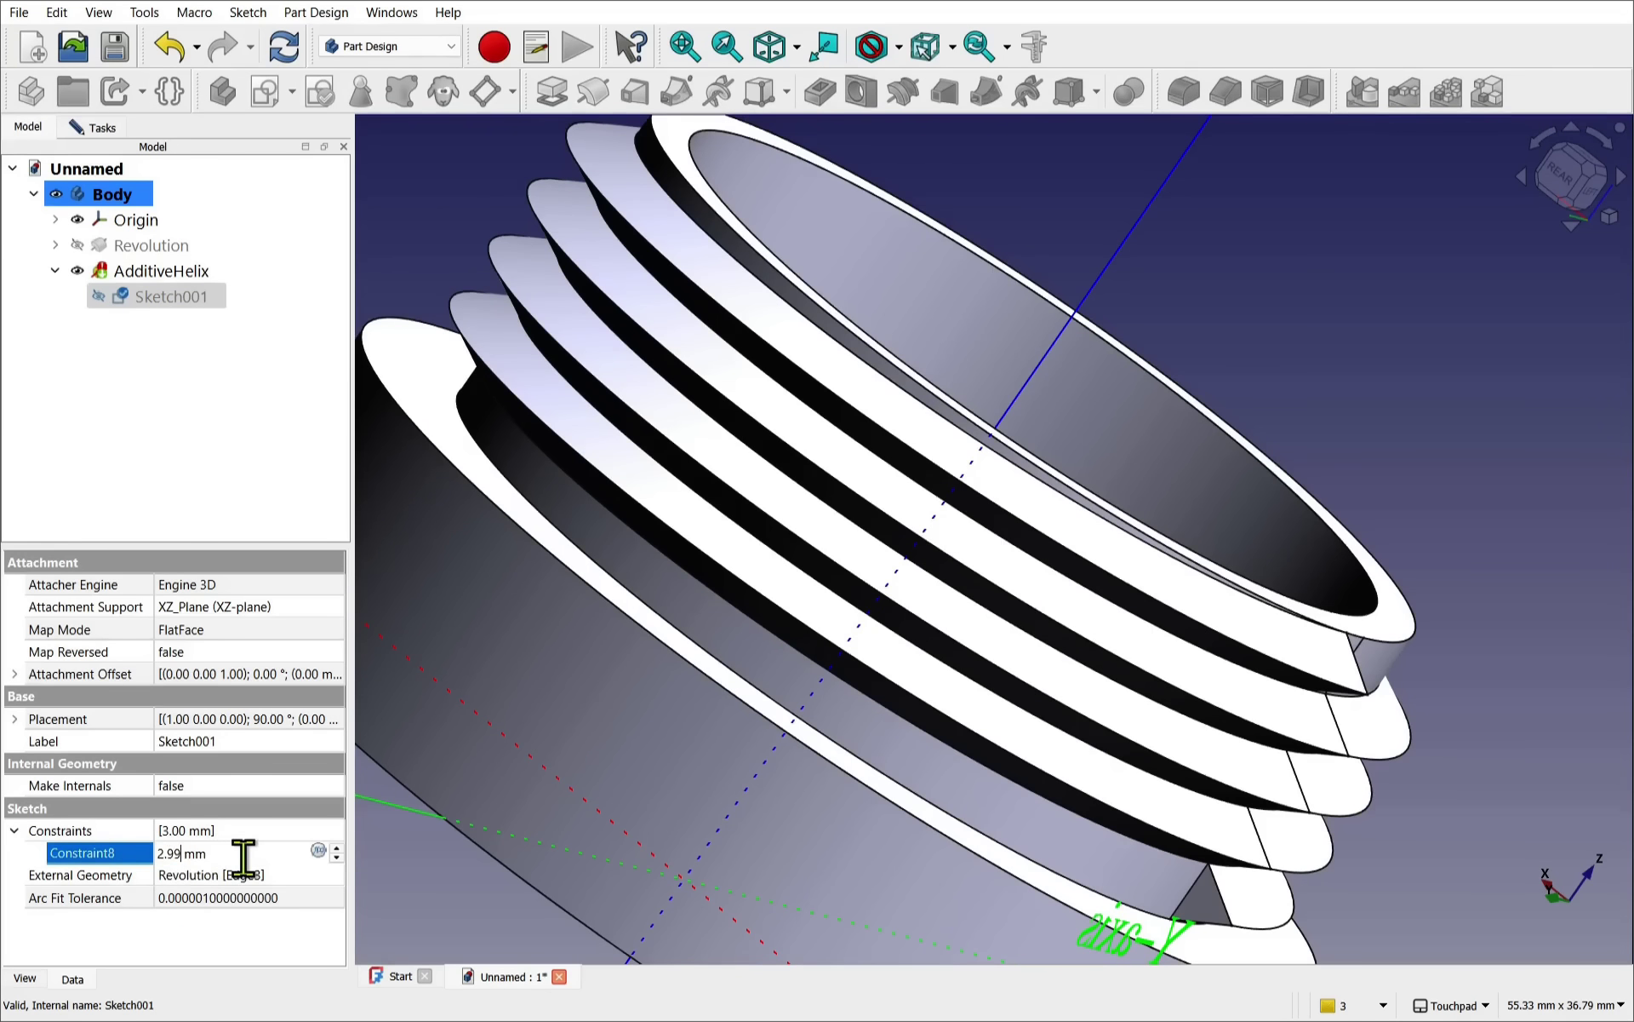
{"action": "left_click", "coordinate": [238, 834]}
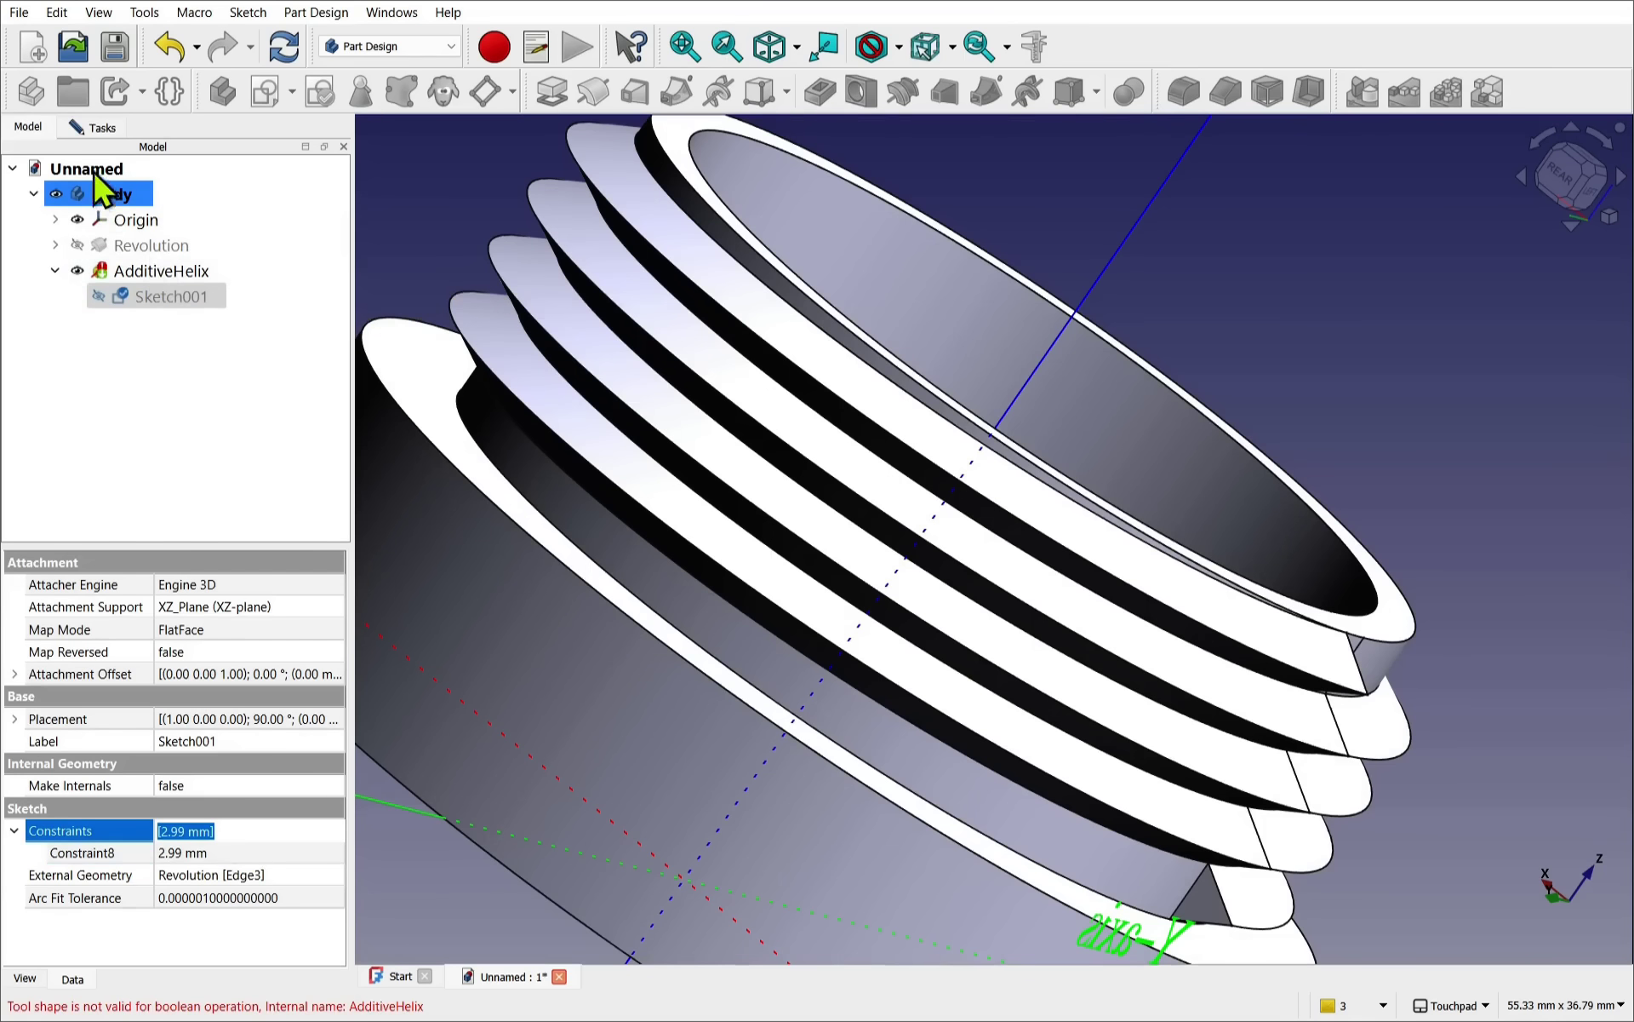
{"action": "left_click", "coordinate": [95, 135]}
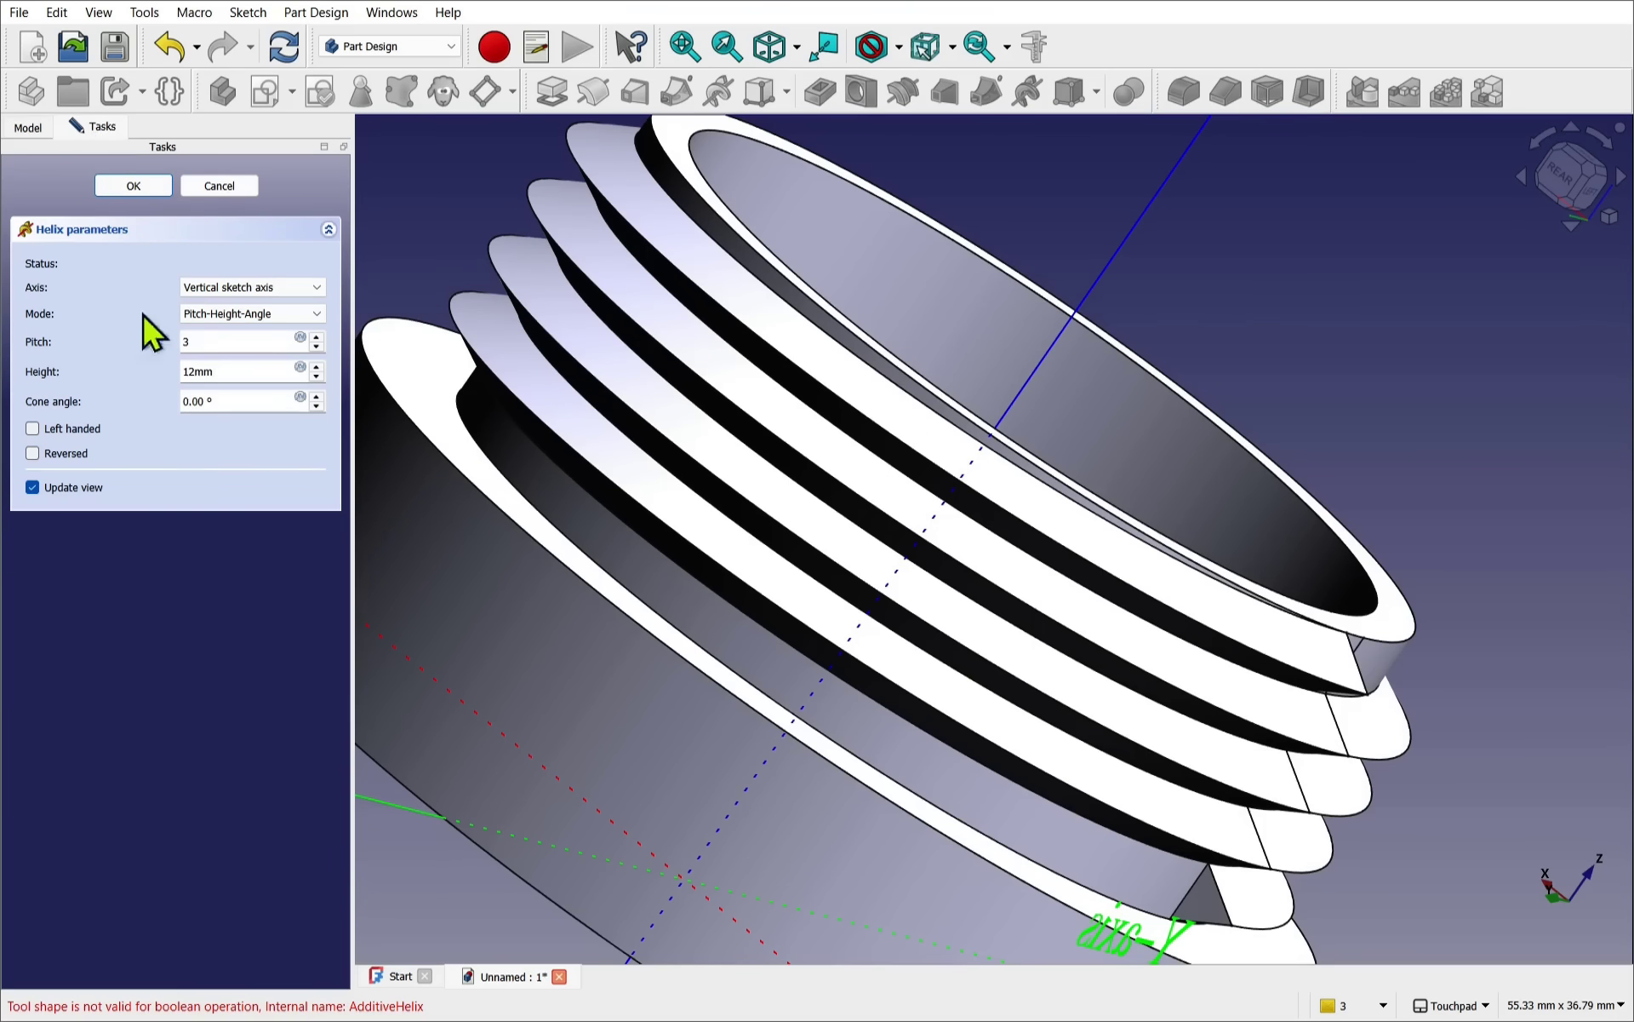
{"action": "left_click", "coordinate": [285, 53]}
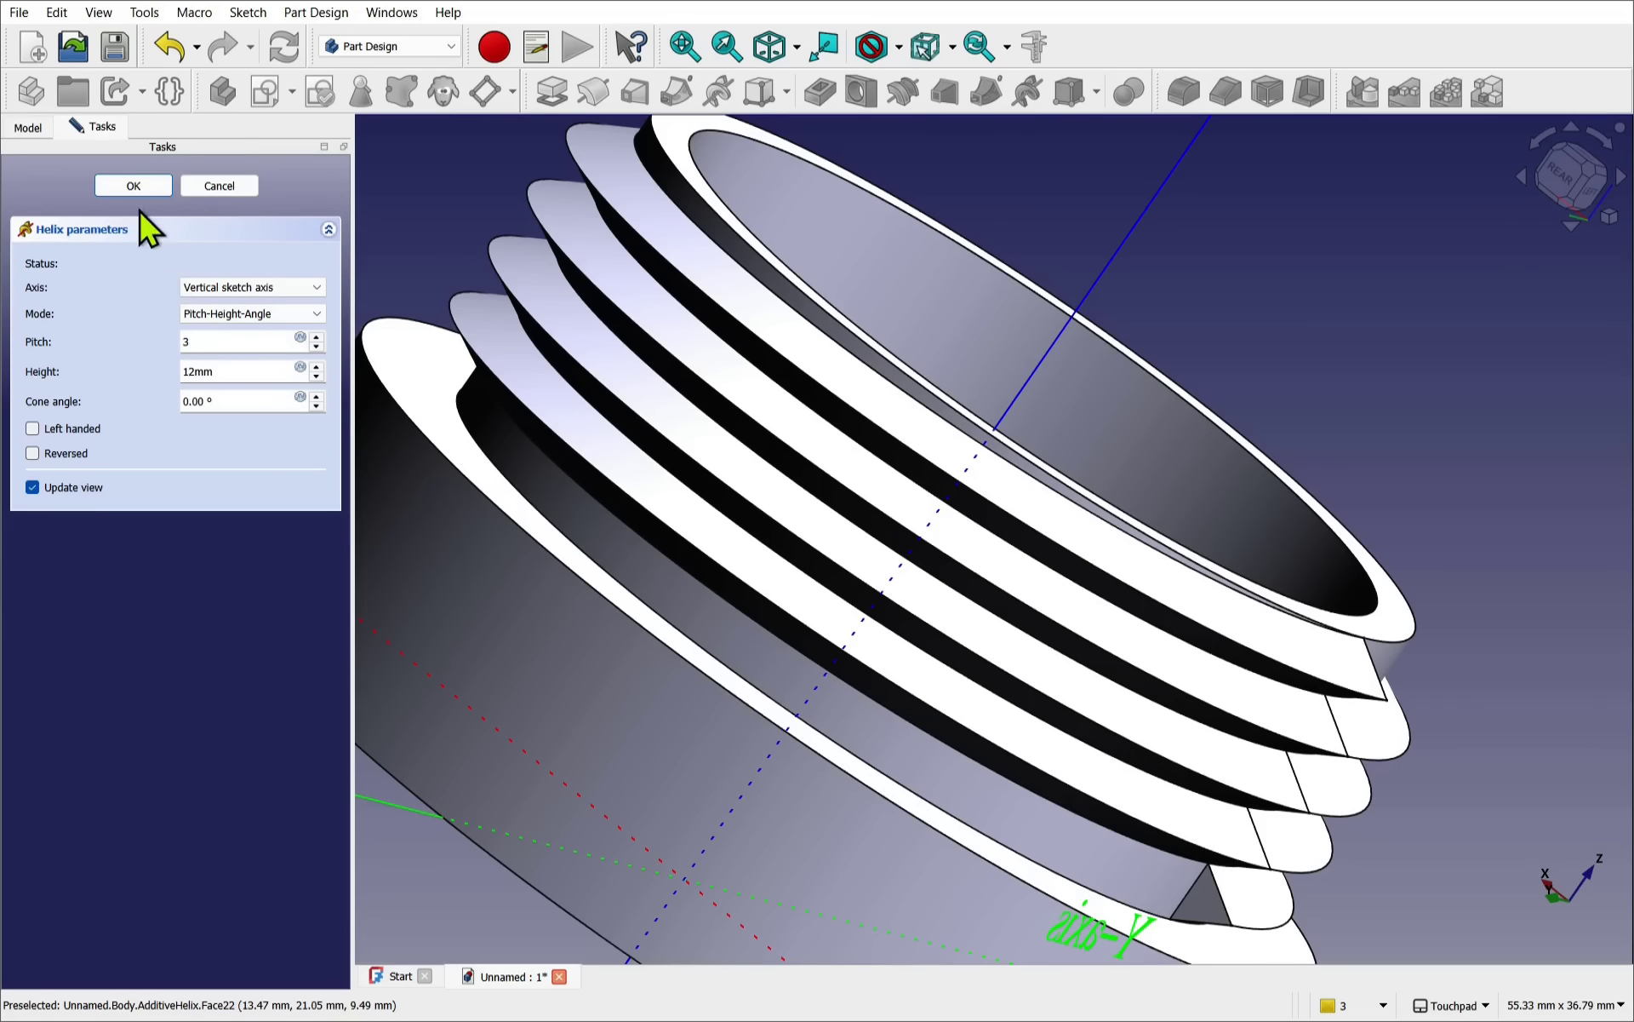
{"action": "left_click", "coordinate": [136, 185]}
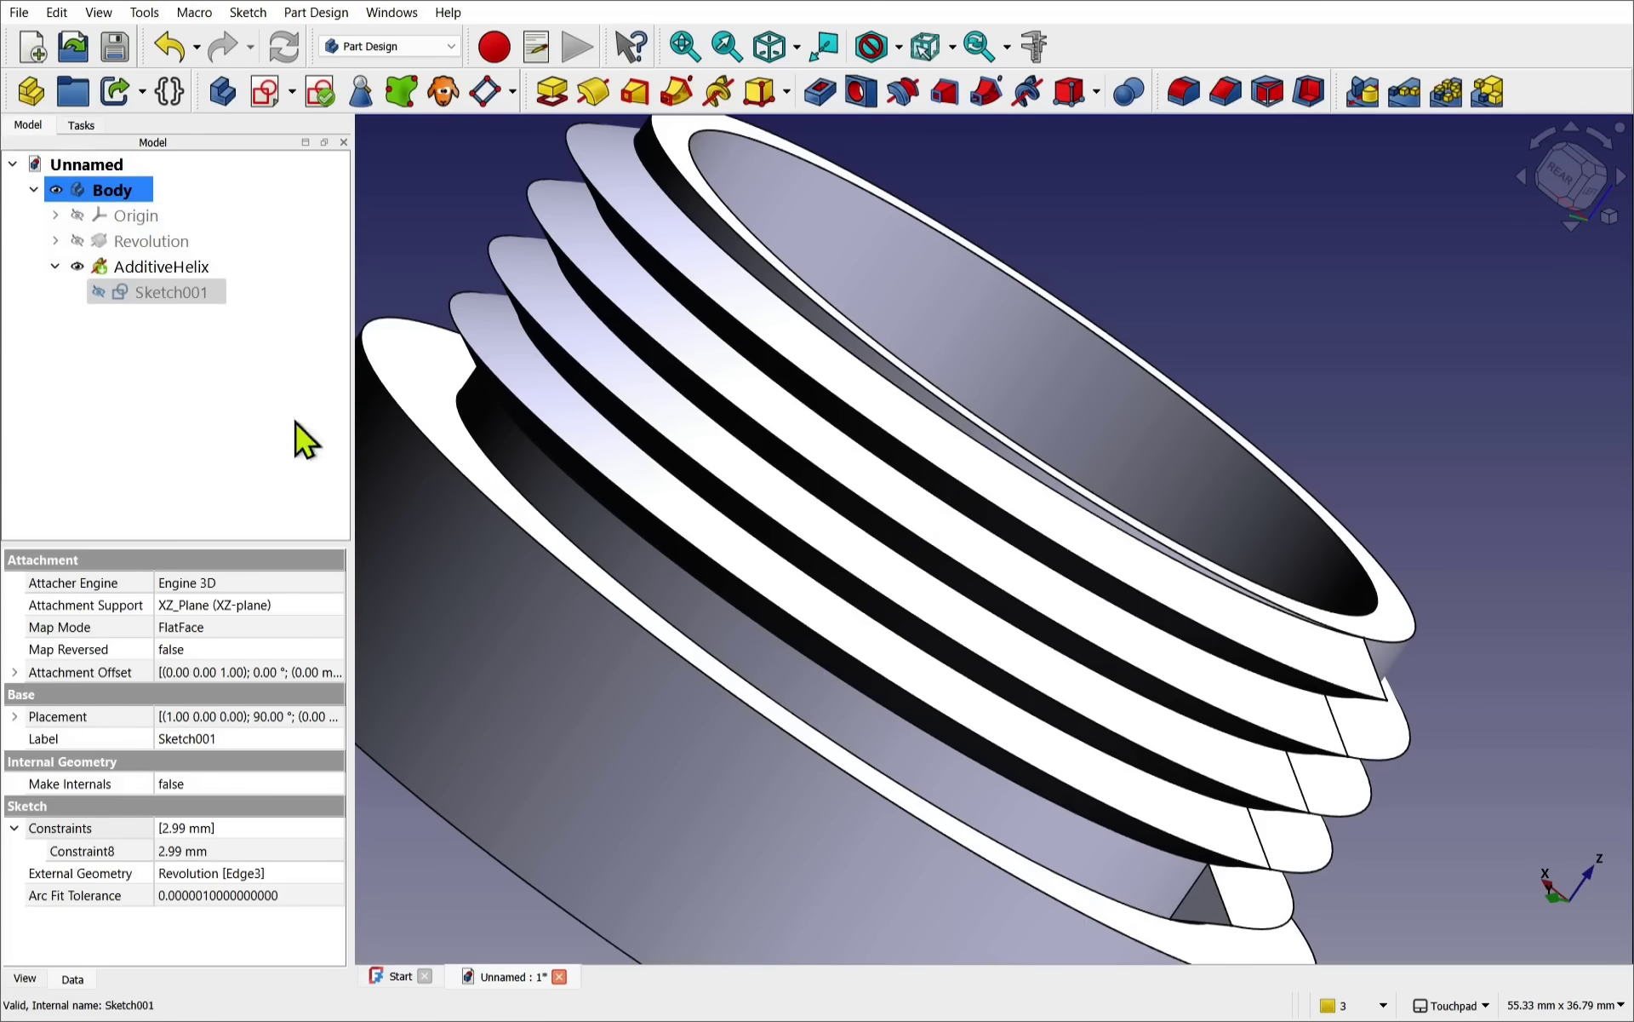
{"action": "scroll", "coordinate": [1106, 623], "scroll_direction": "down", "scroll_amount": 4}
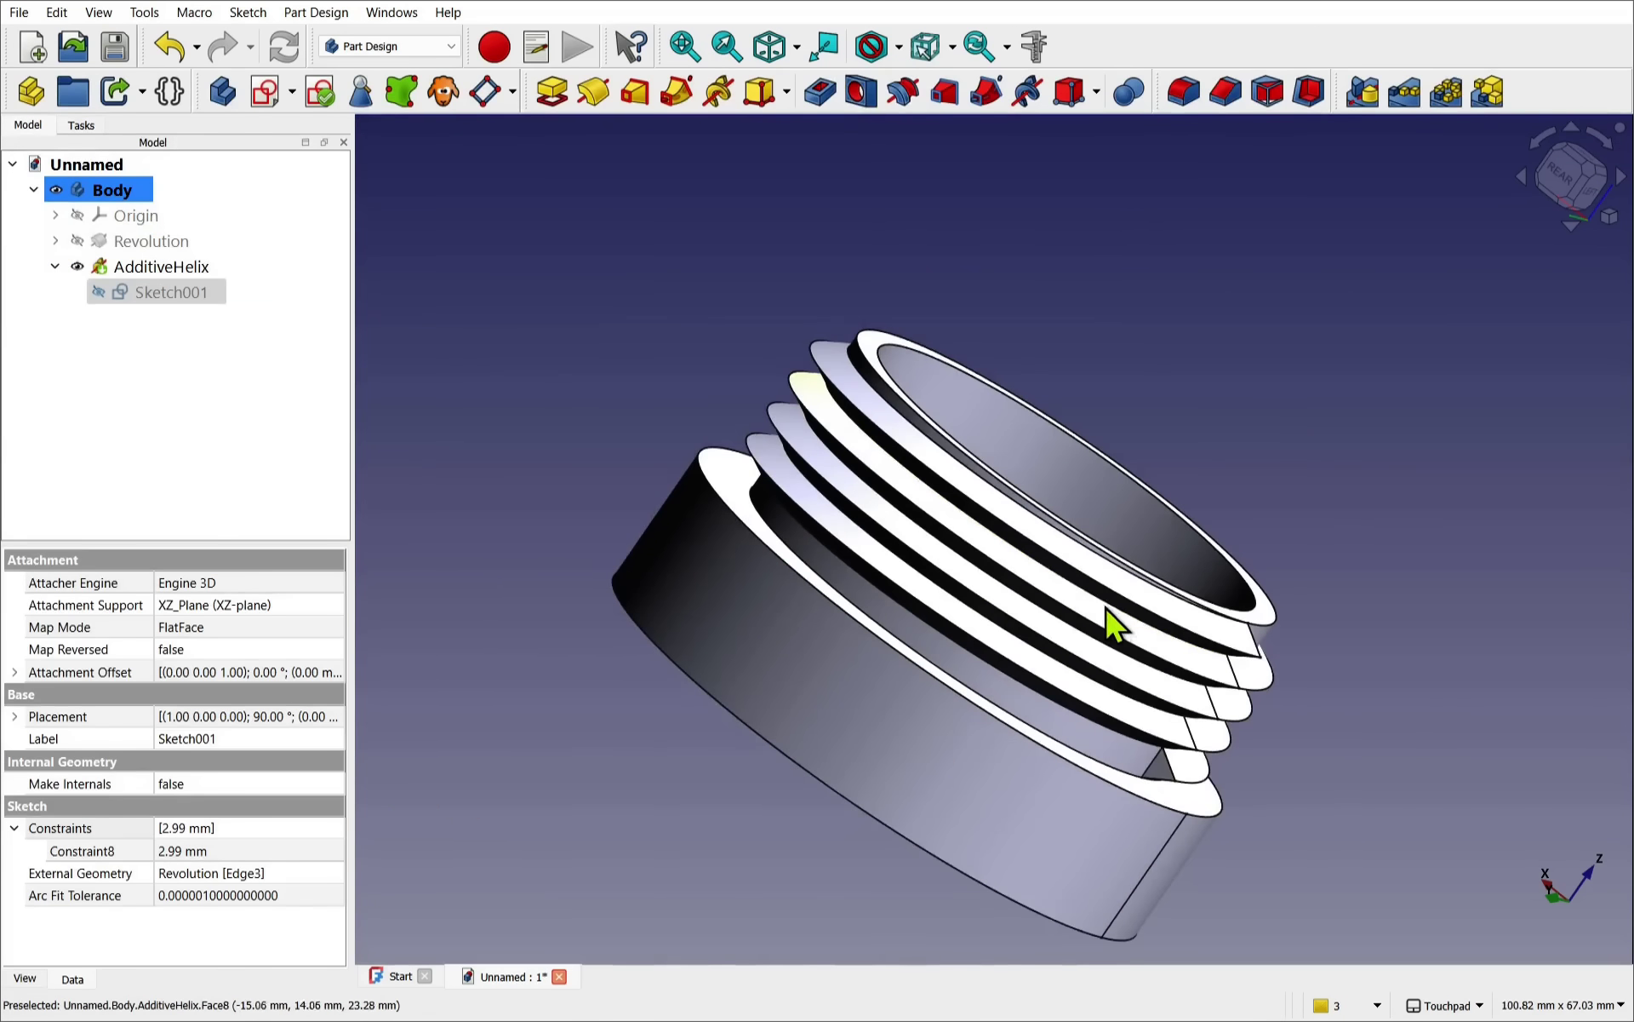
{"action": "left_click_drag", "start_coordinate": [1171, 647], "coordinate": [1094, 657], "text": "alt"}
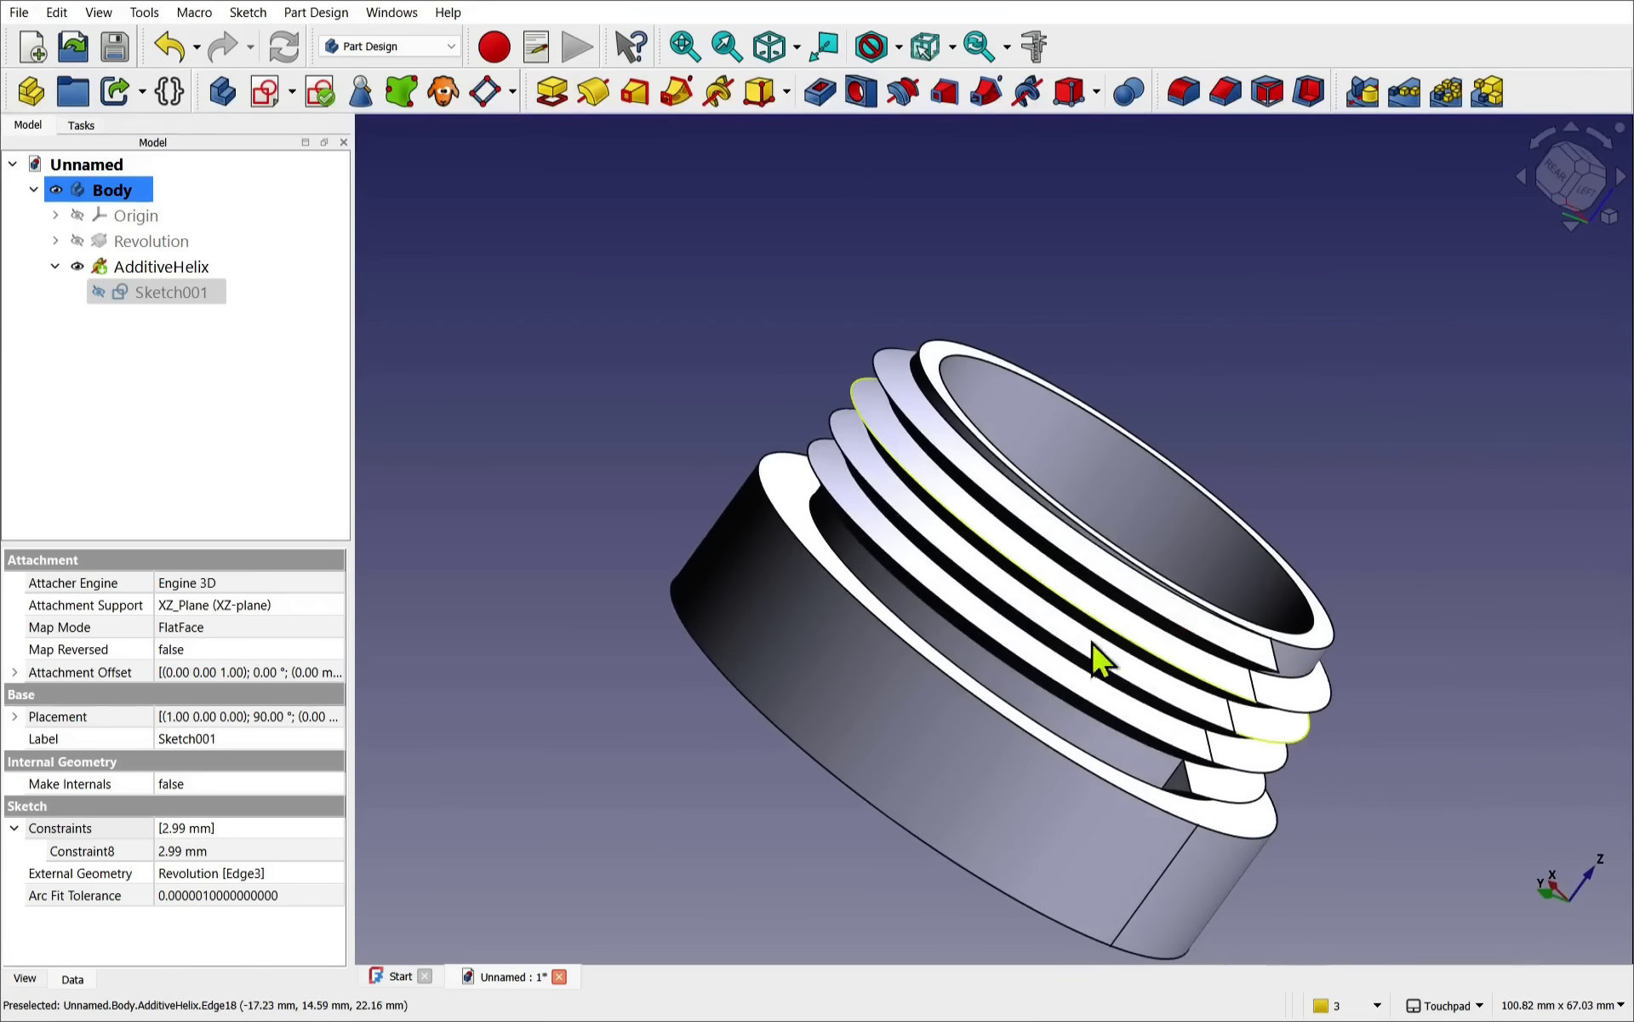
{"action": "scroll", "coordinate": [1105, 611], "scroll_direction": "up", "scroll_amount": 8}
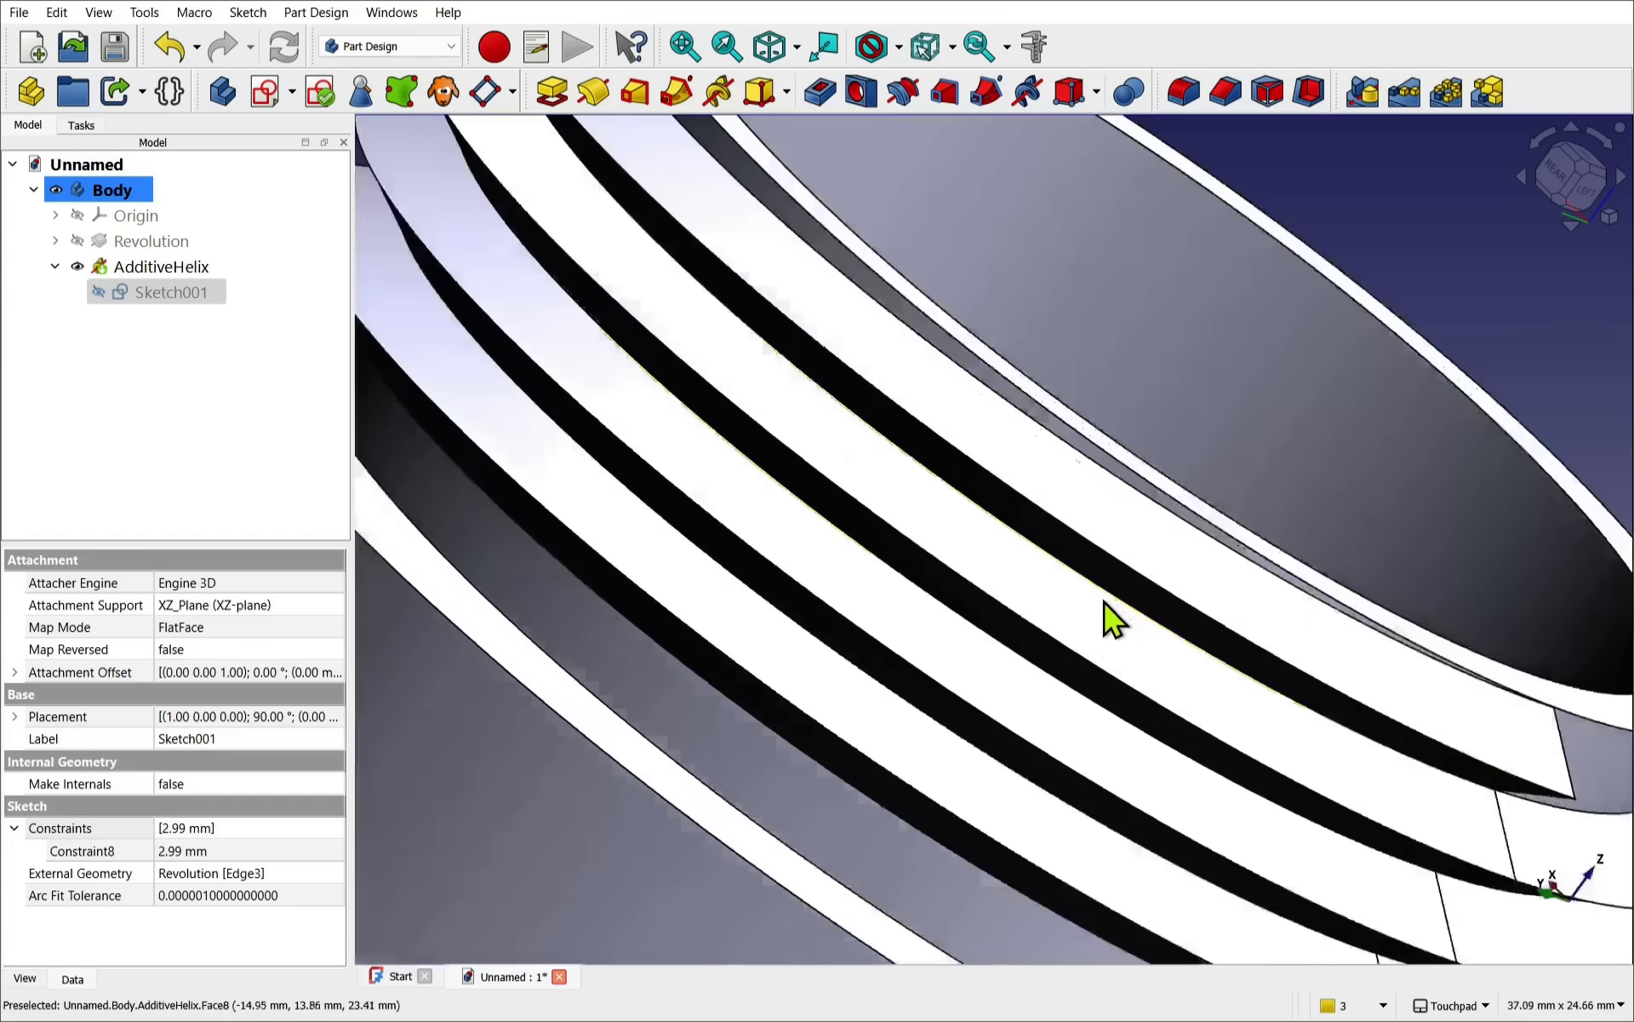
{"action": "scroll", "coordinate": [1102, 601], "scroll_direction": "up", "scroll_amount": 15}
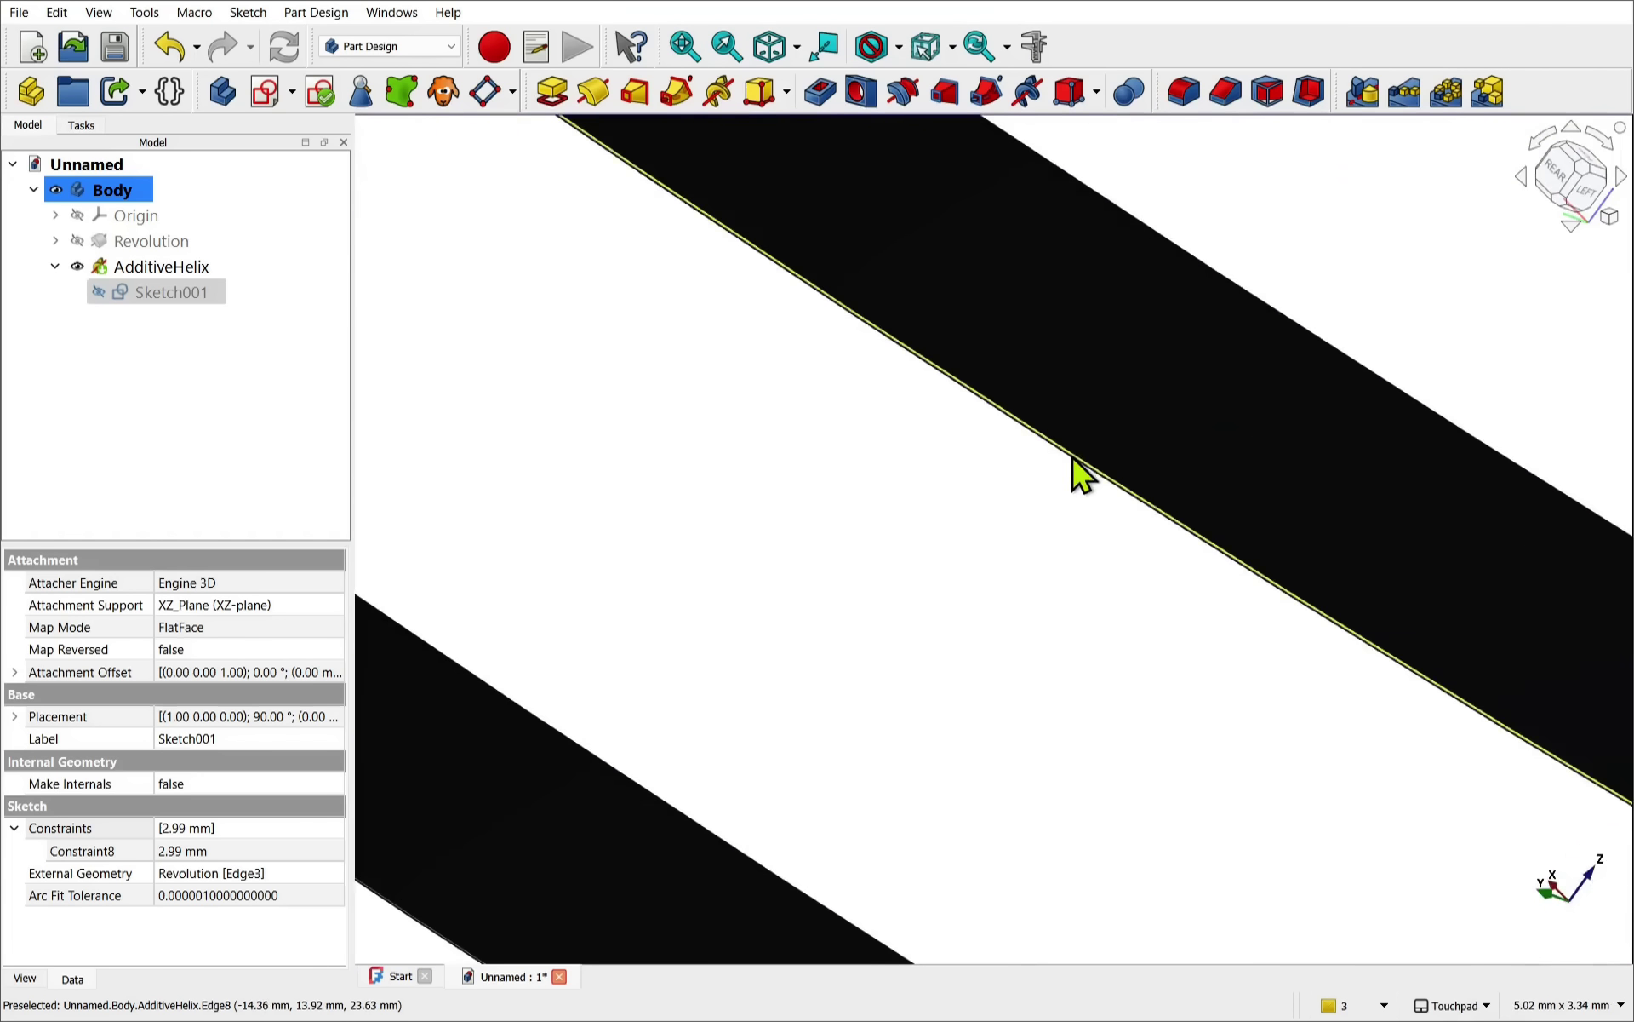
{"action": "scroll", "coordinate": [1081, 489], "scroll_direction": "up", "scroll_amount": 7}
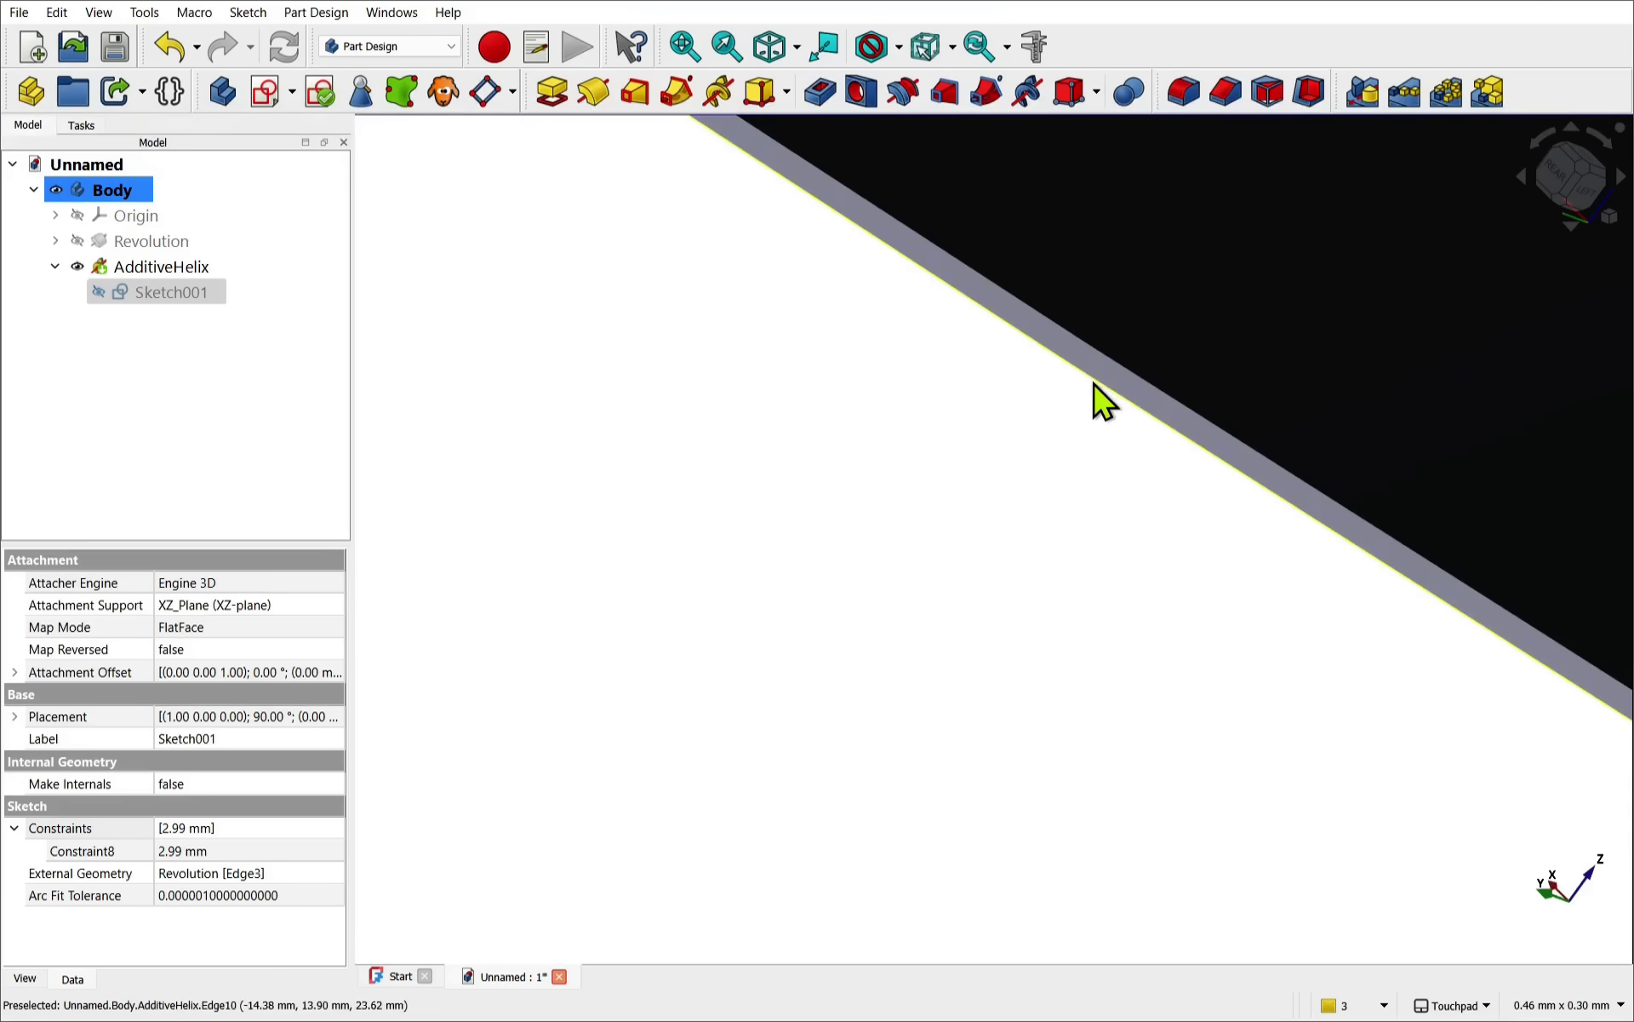
{"action": "scroll", "coordinate": [1003, 419], "scroll_direction": "down", "scroll_amount": 10}
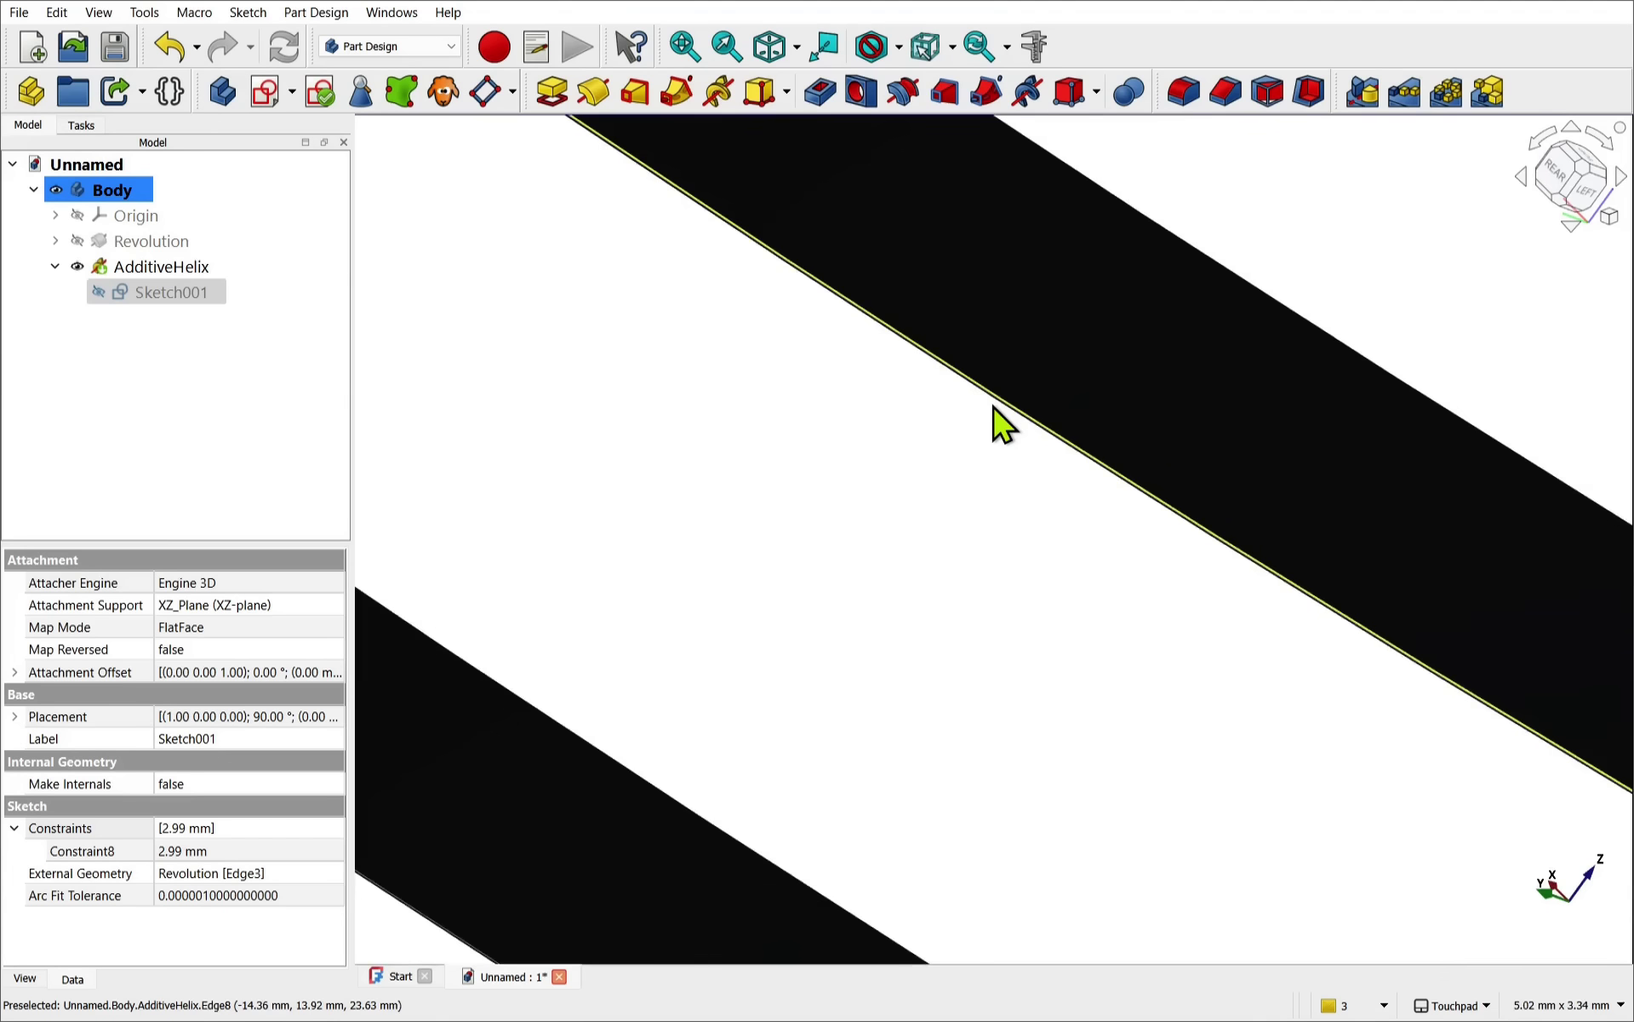
{"action": "scroll", "coordinate": [993, 407], "scroll_direction": "down", "scroll_amount": 10}
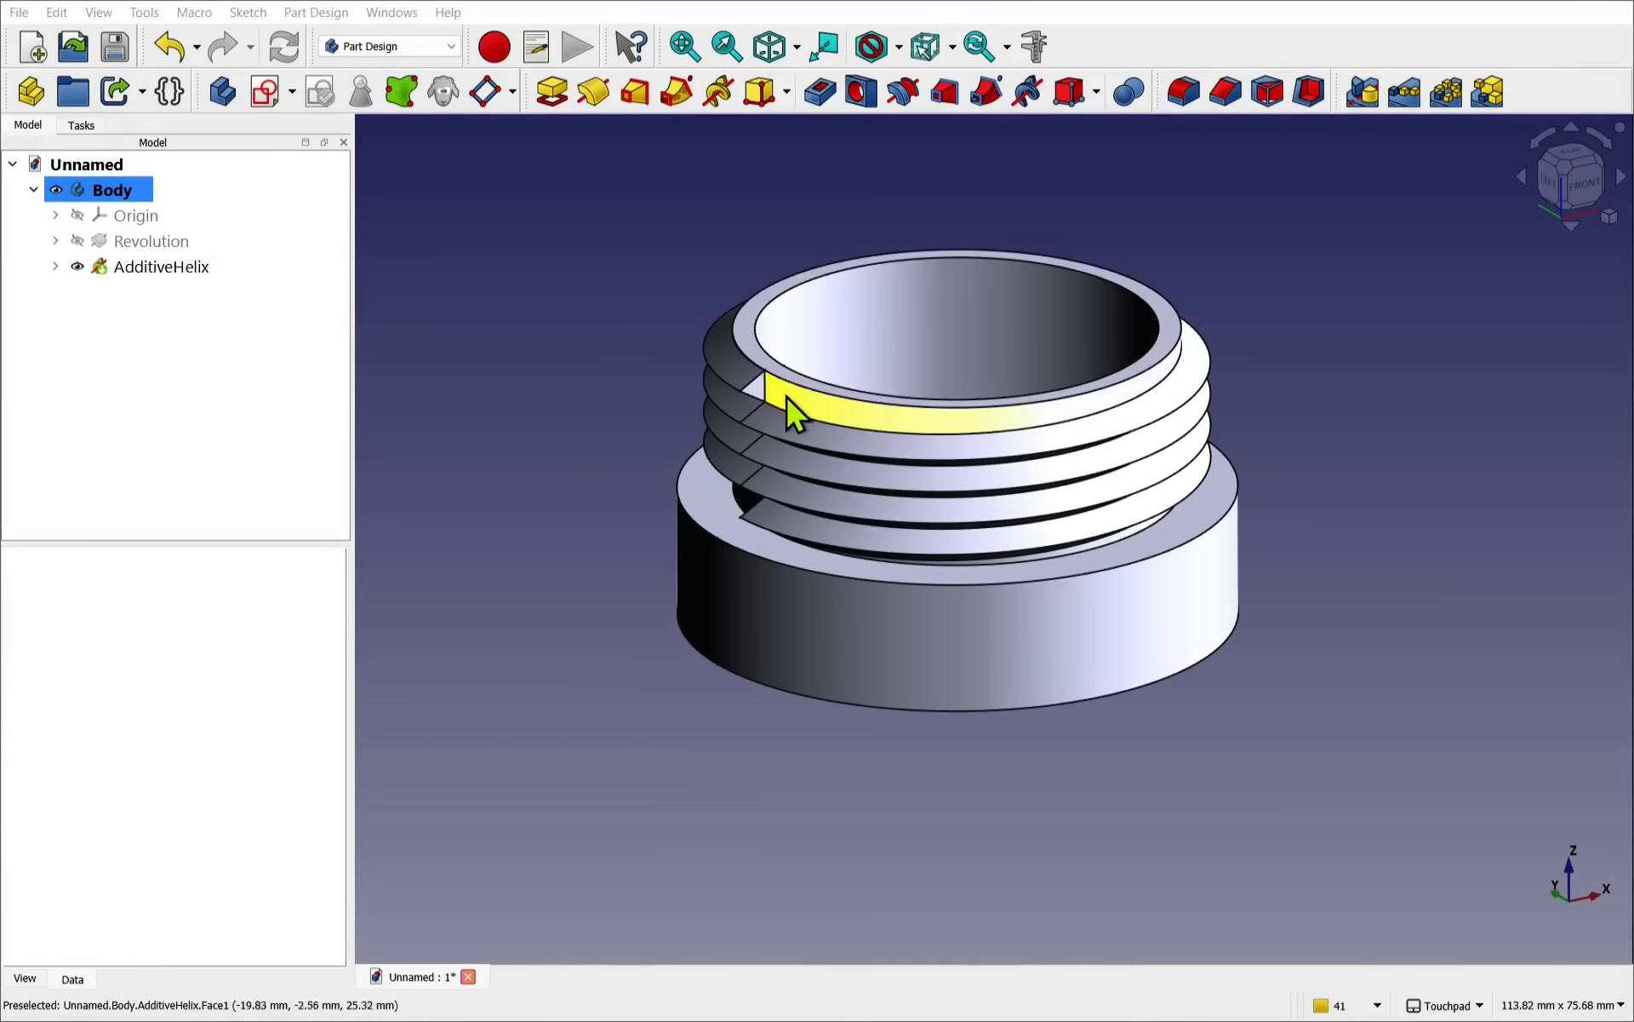
{"action": "left_click_drag", "start_coordinate": [868, 554], "coordinate": [817, 494], "text": "alt"}
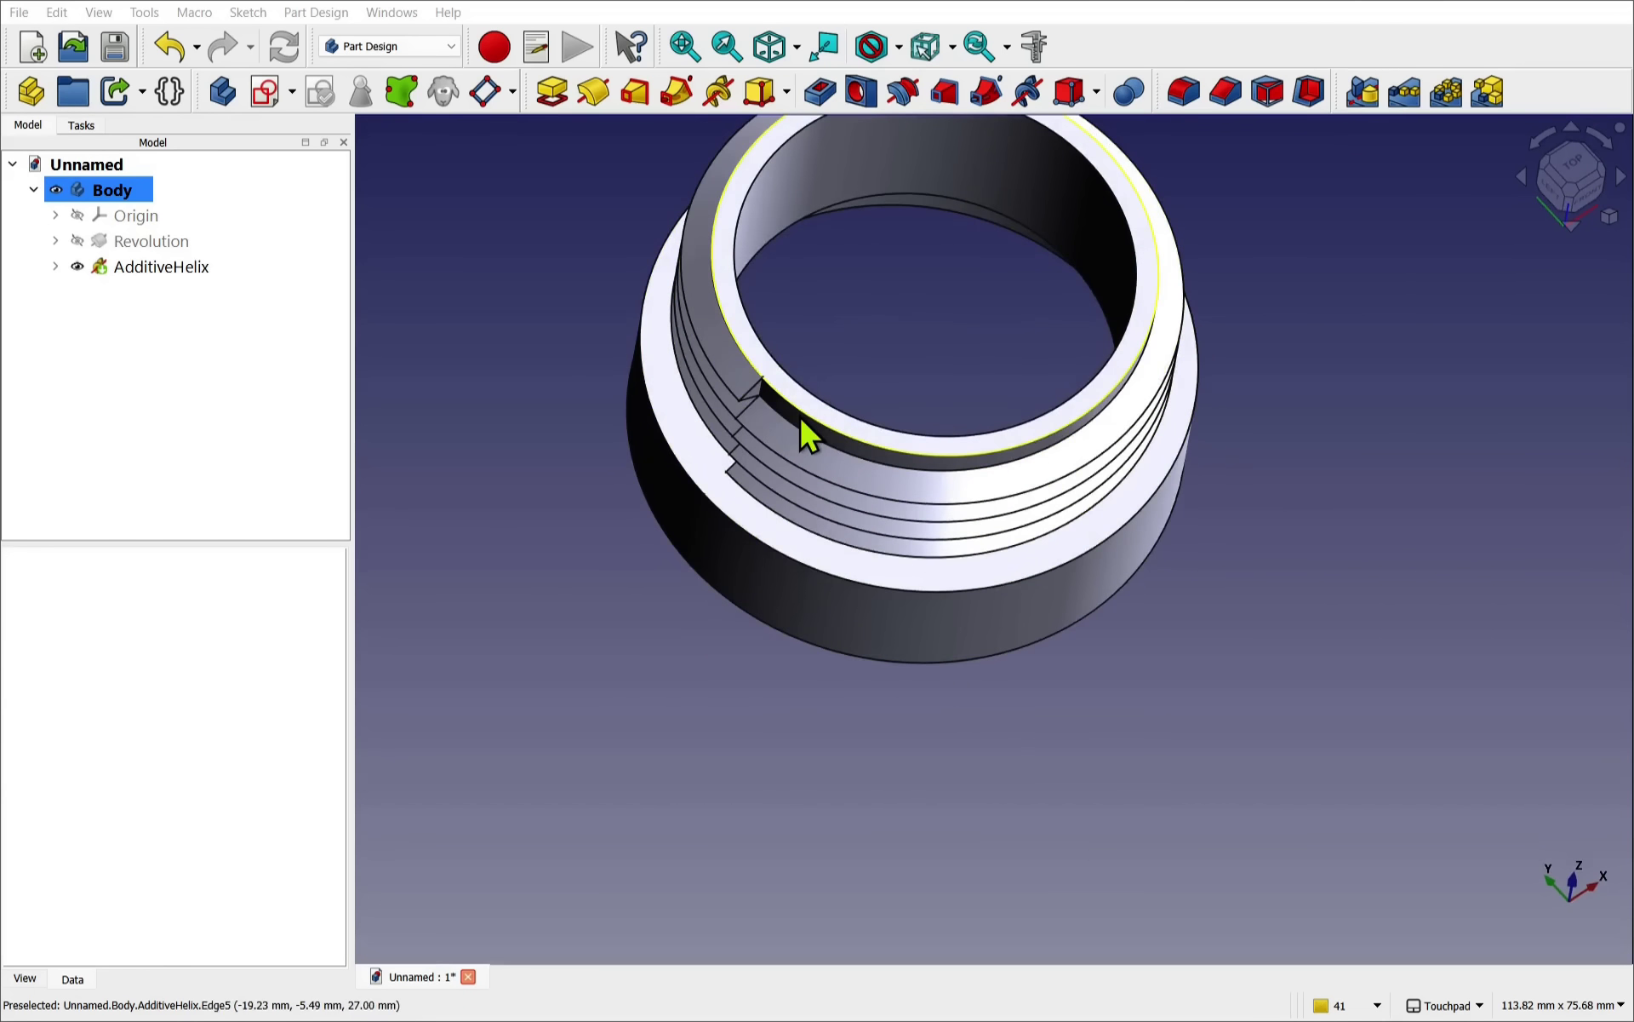
{"action": "left_click_drag", "start_coordinate": [799, 415], "coordinate": [905, 380], "text": "shift"}
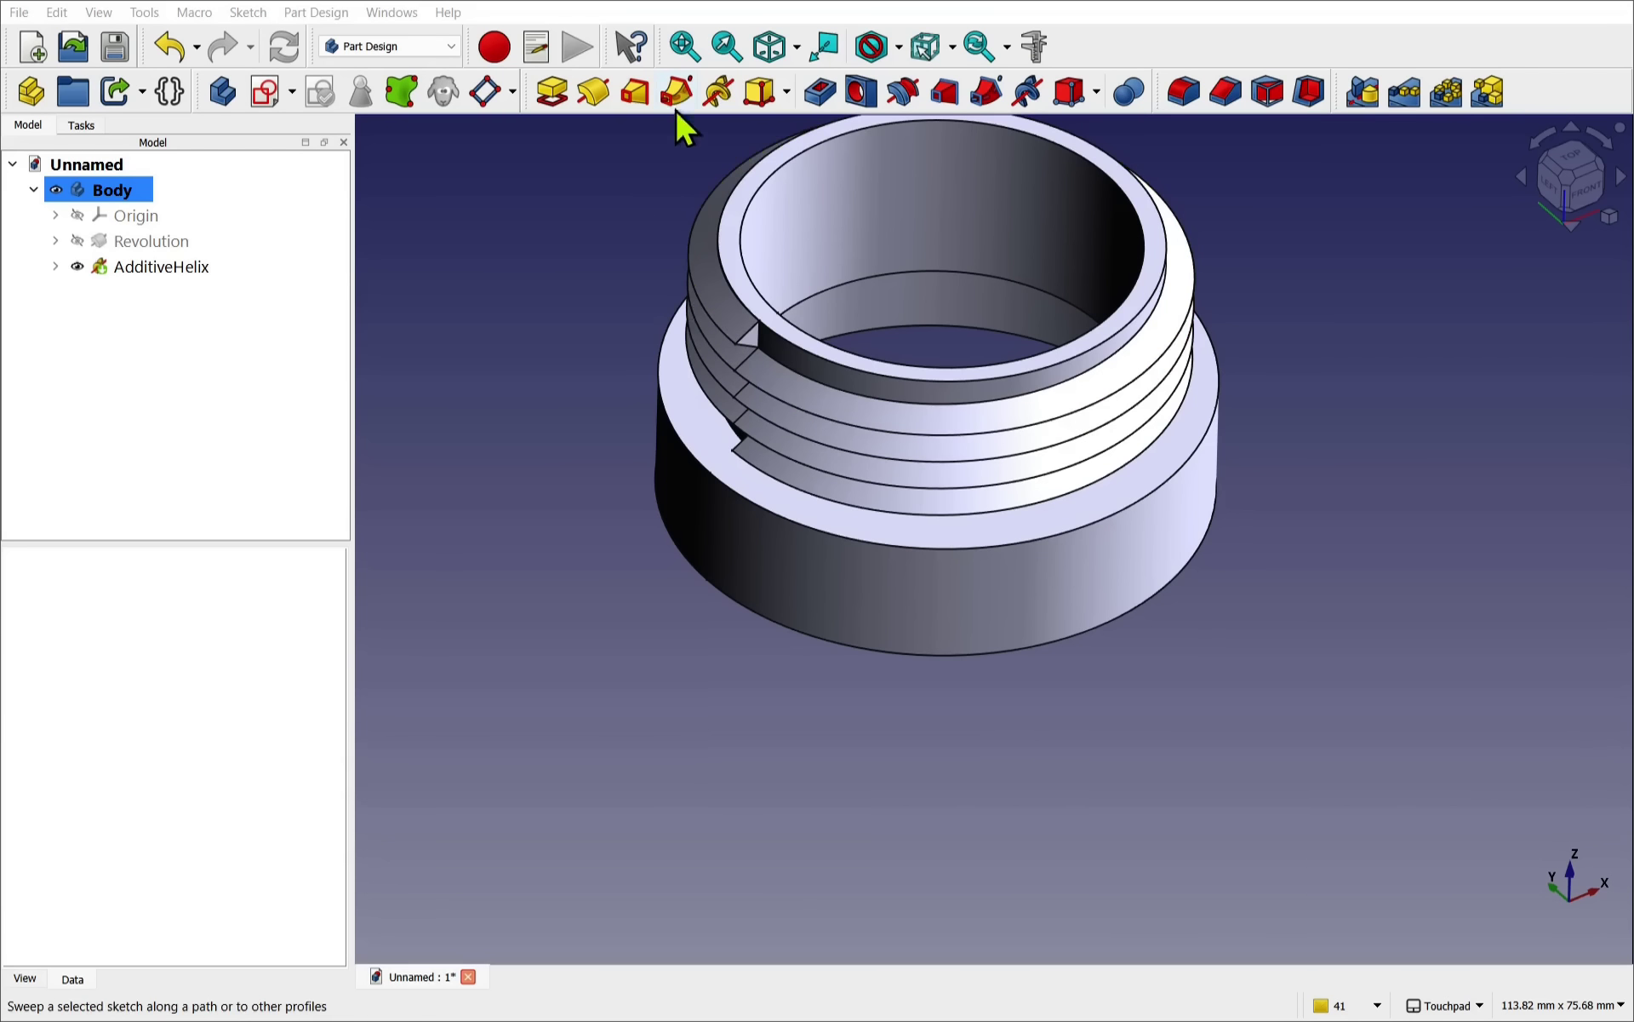
{"action": "left_click_drag", "start_coordinate": [870, 238], "coordinate": [885, 430], "text": "shift"}
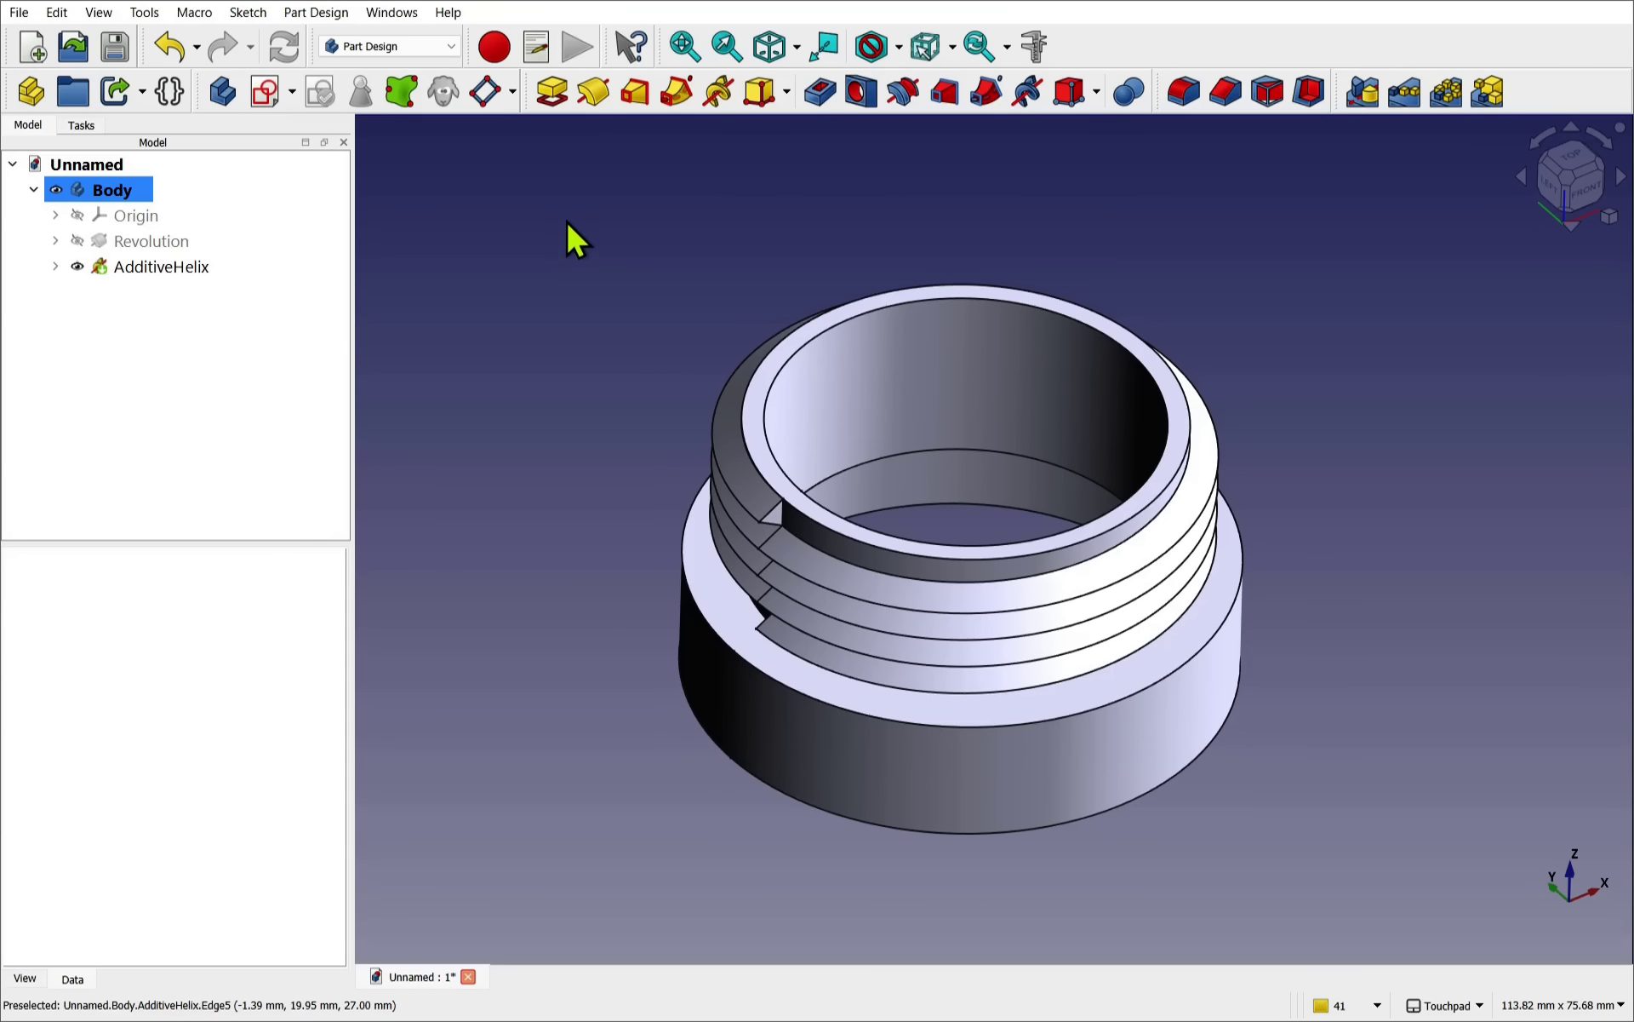
- Create a new sketch on the XY plane with section view on
{"action": "left_click", "coordinate": [265, 93]}
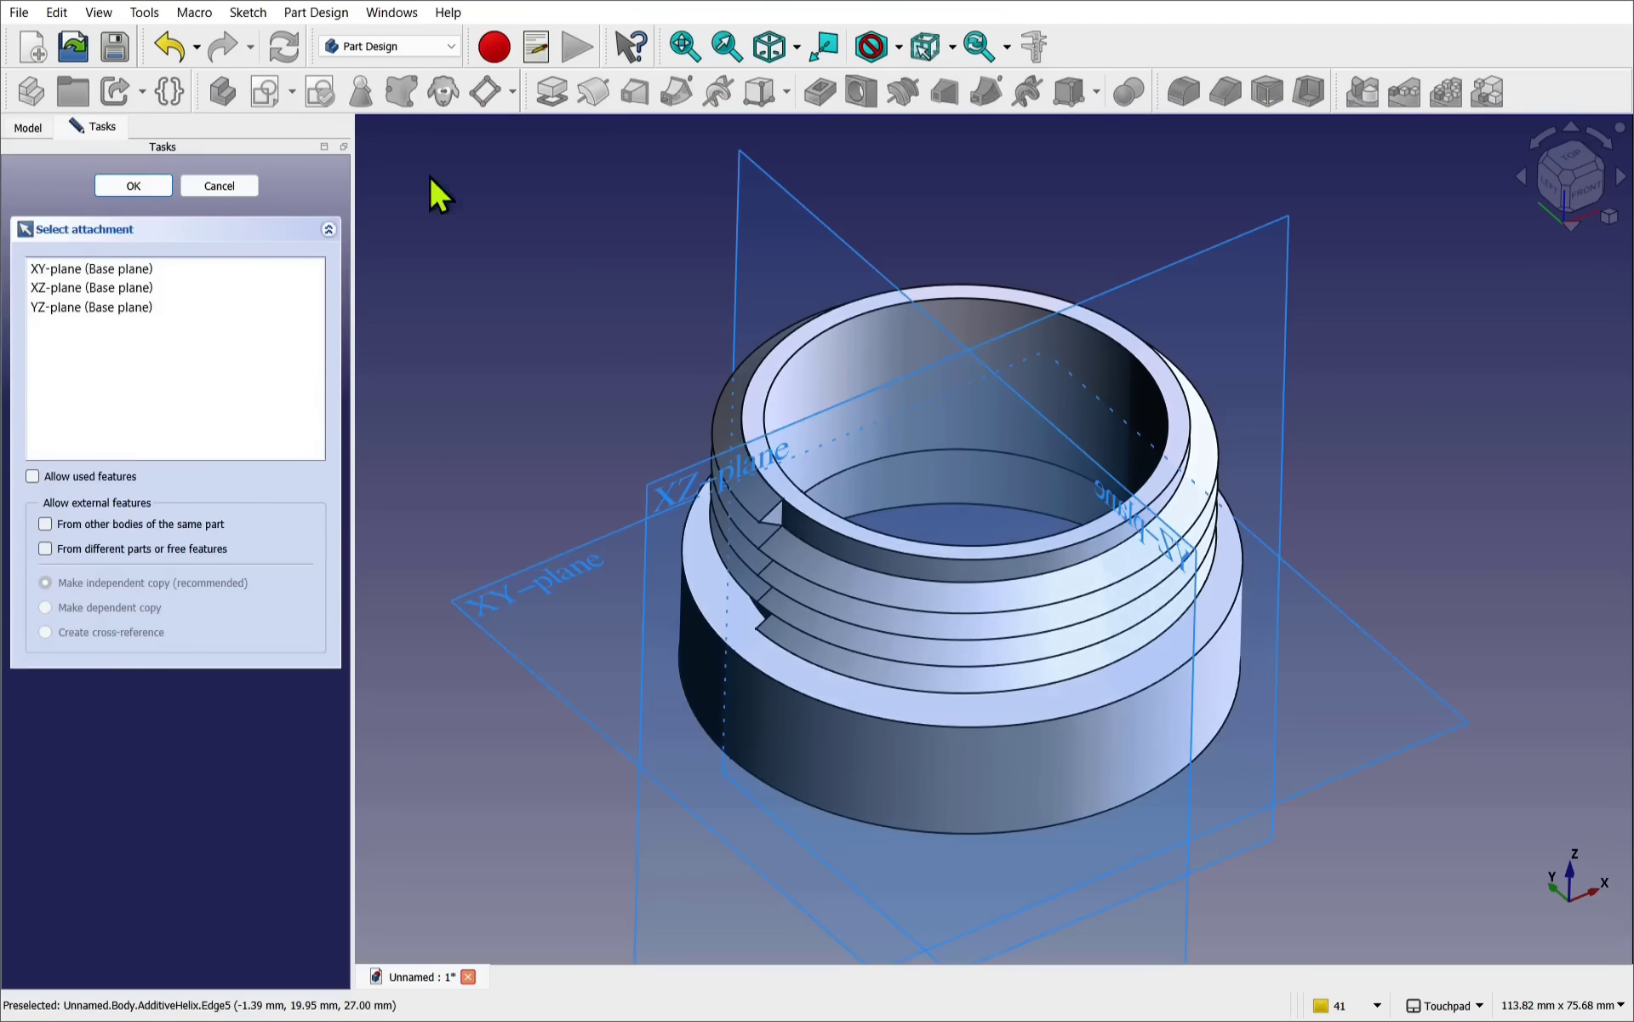
{"action": "left_click", "coordinate": [538, 578]}
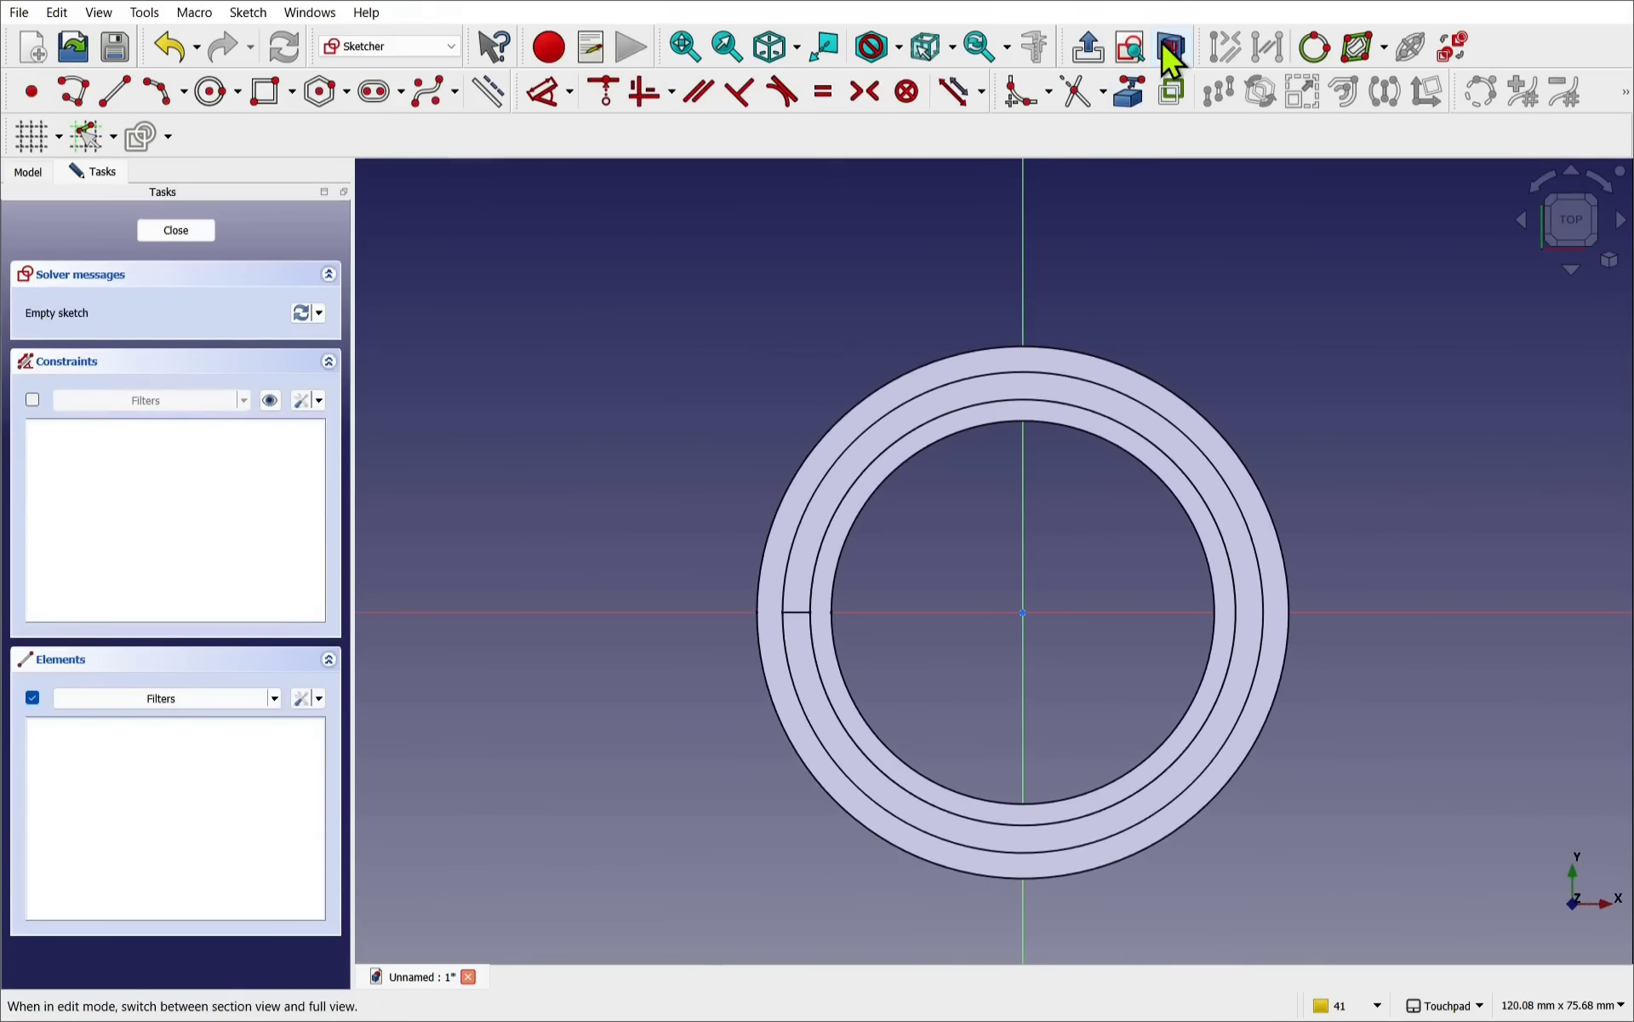
{"action": "left_click", "coordinate": [1170, 47]}
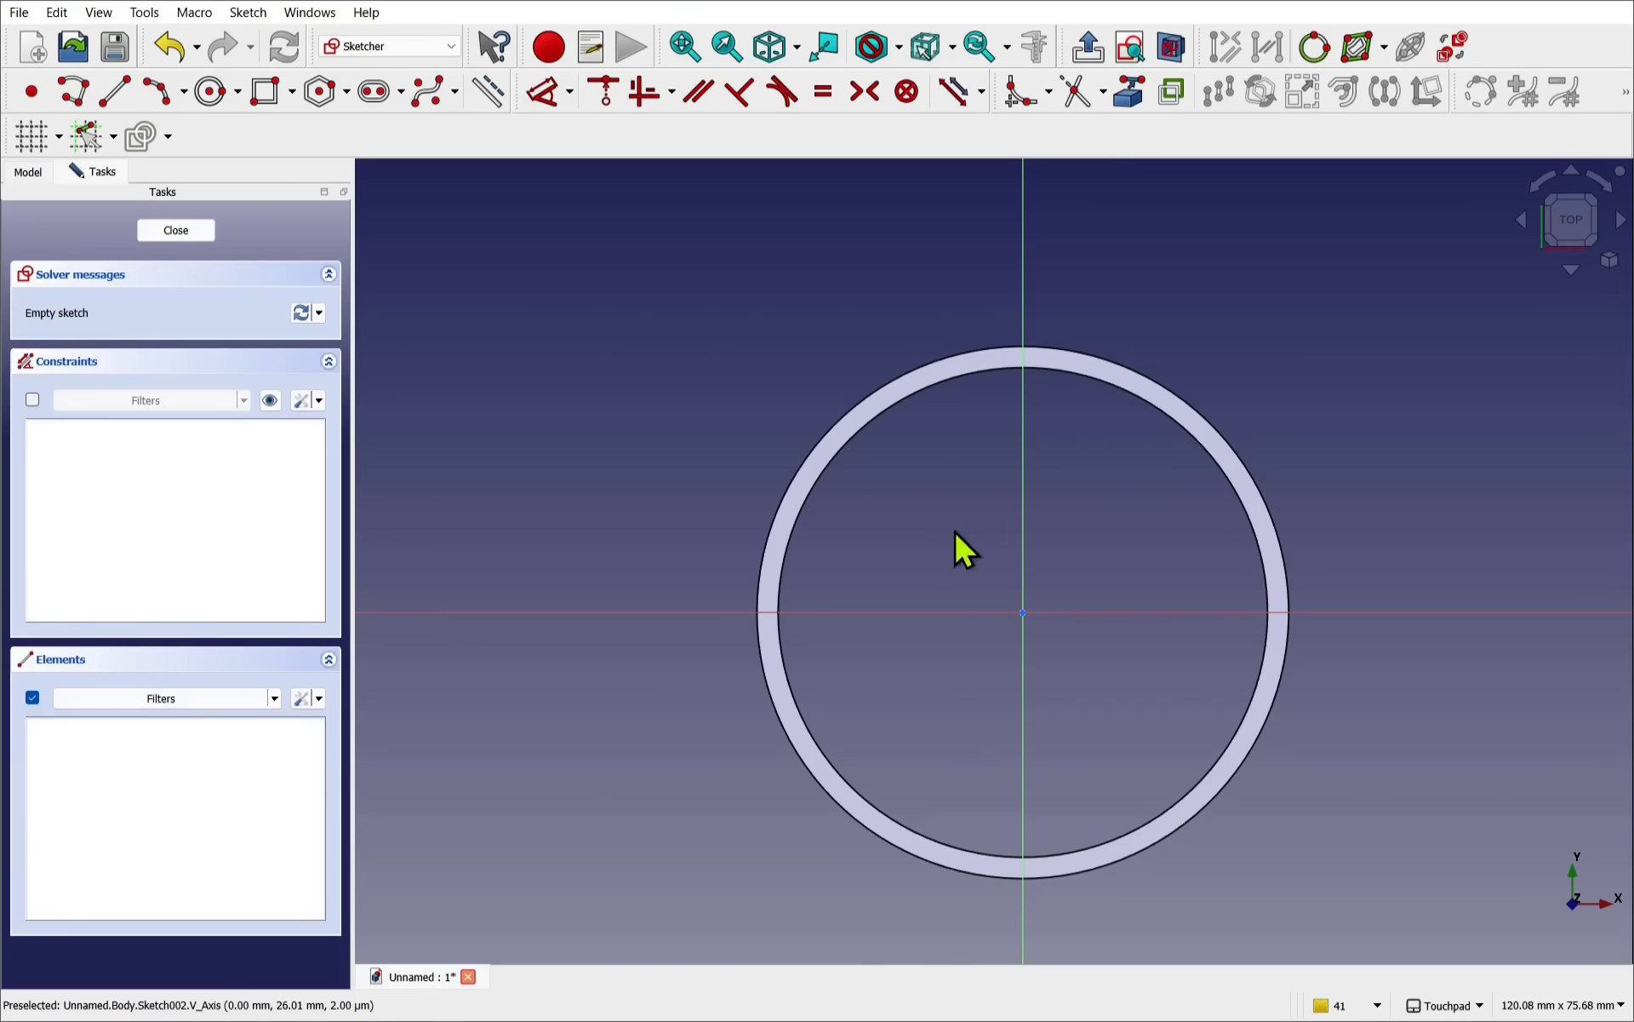
- Draw a 3-point arc starting at the origin and curving up to the right
{"action": "left_click", "coordinate": [182, 96]}
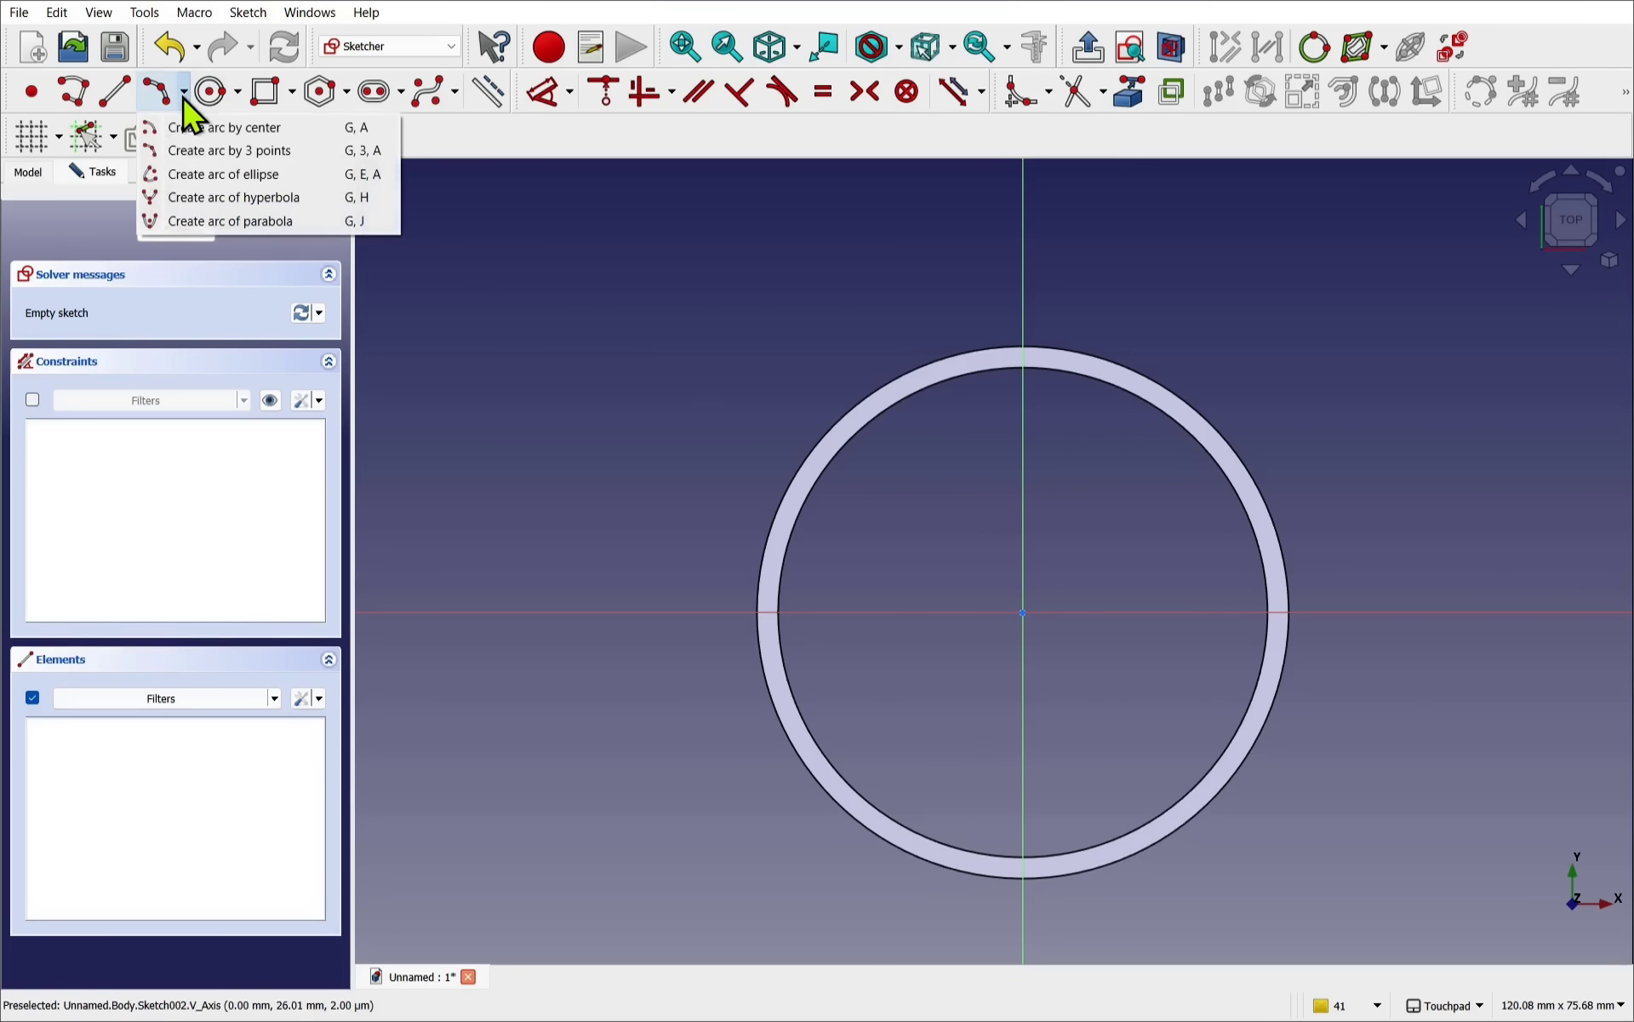
{"action": "left_click", "coordinate": [216, 156]}
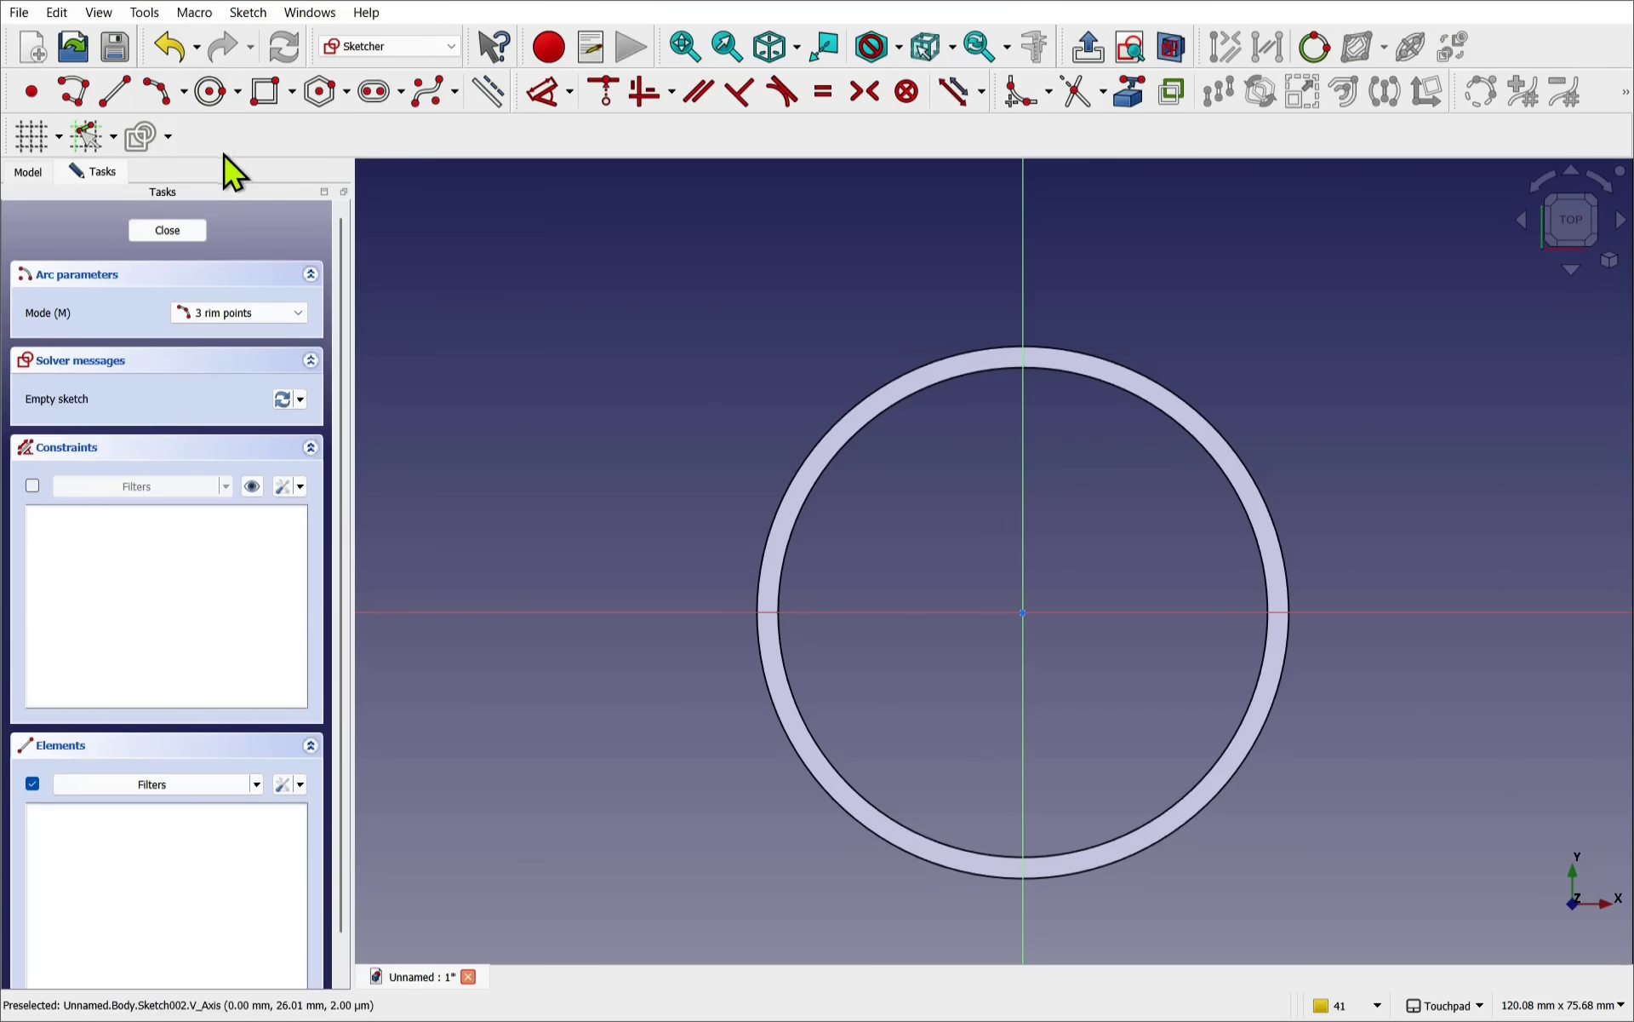
{"action": "left_click", "coordinate": [1022, 613]}
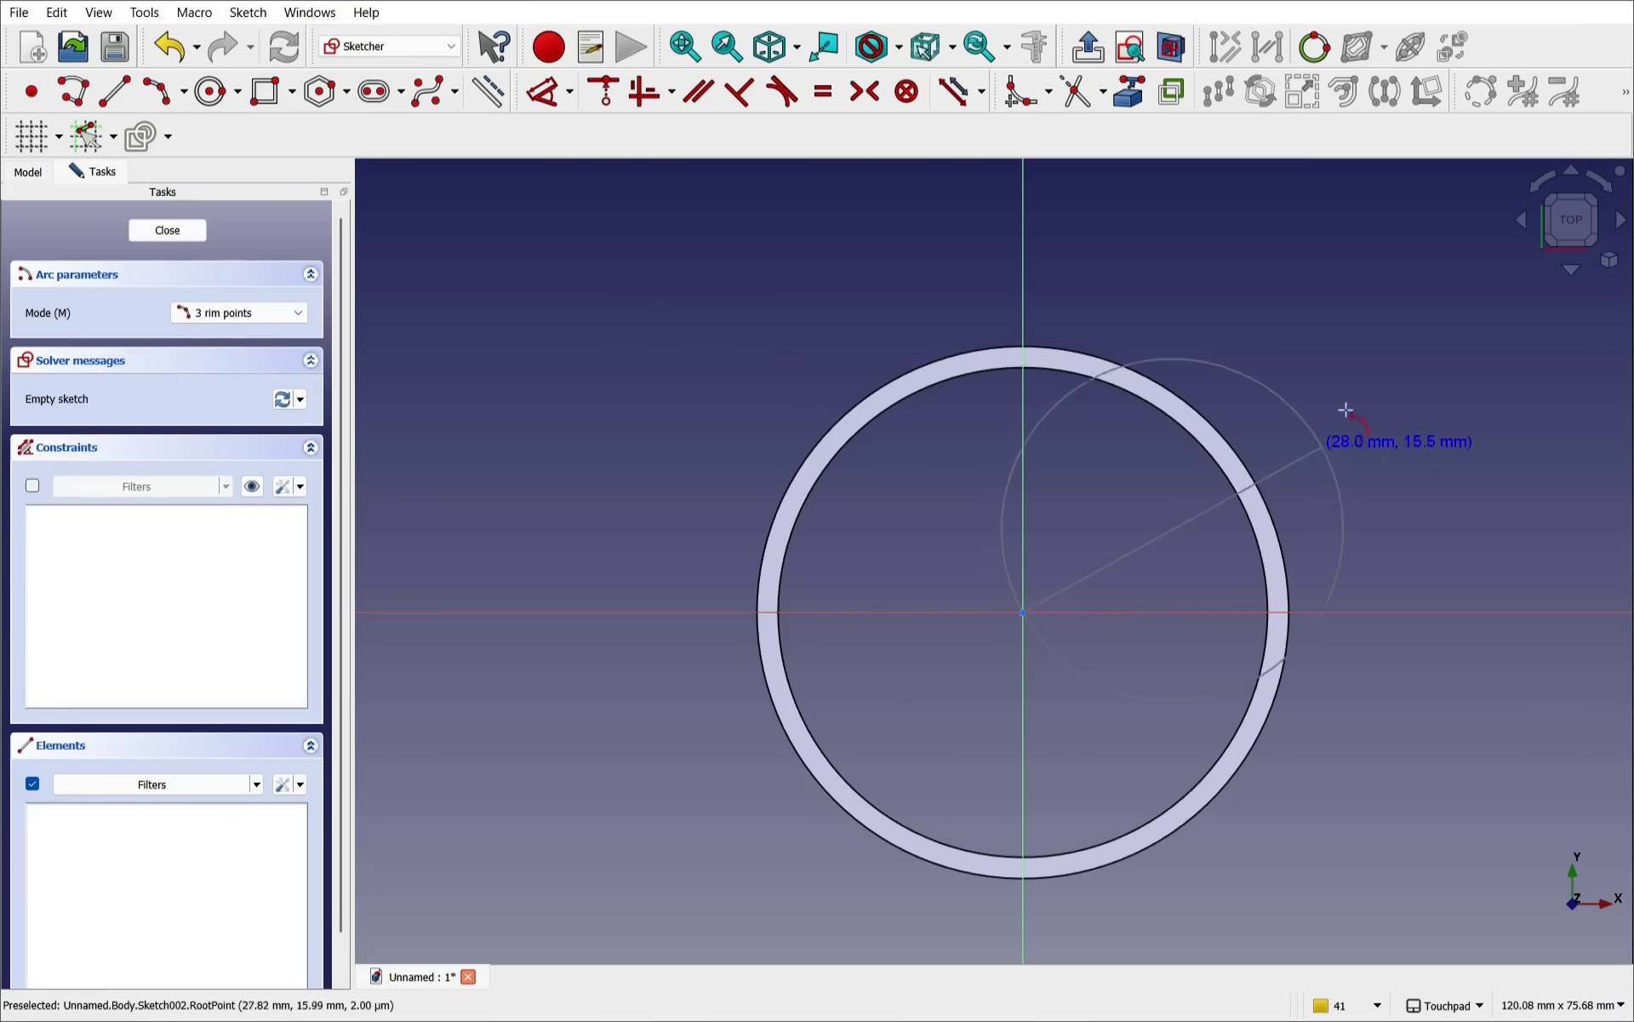
{"action": "left_click", "coordinate": [1380, 367]}
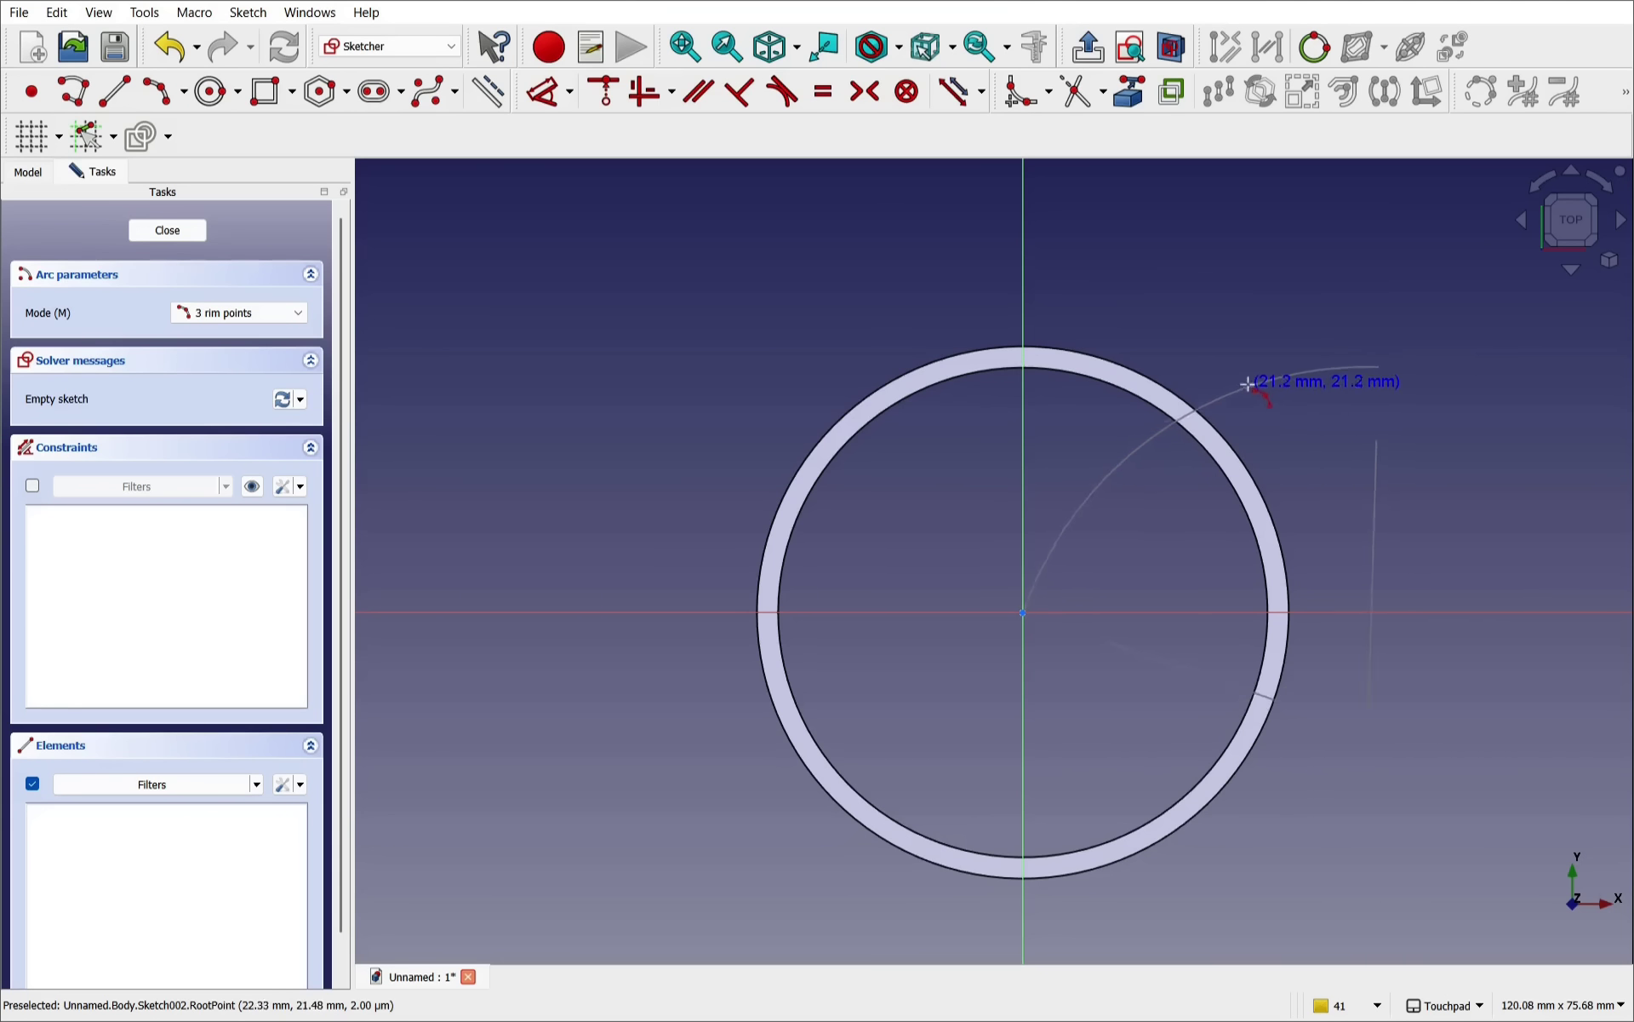
{"action": "left_click", "coordinate": [1232, 356]}
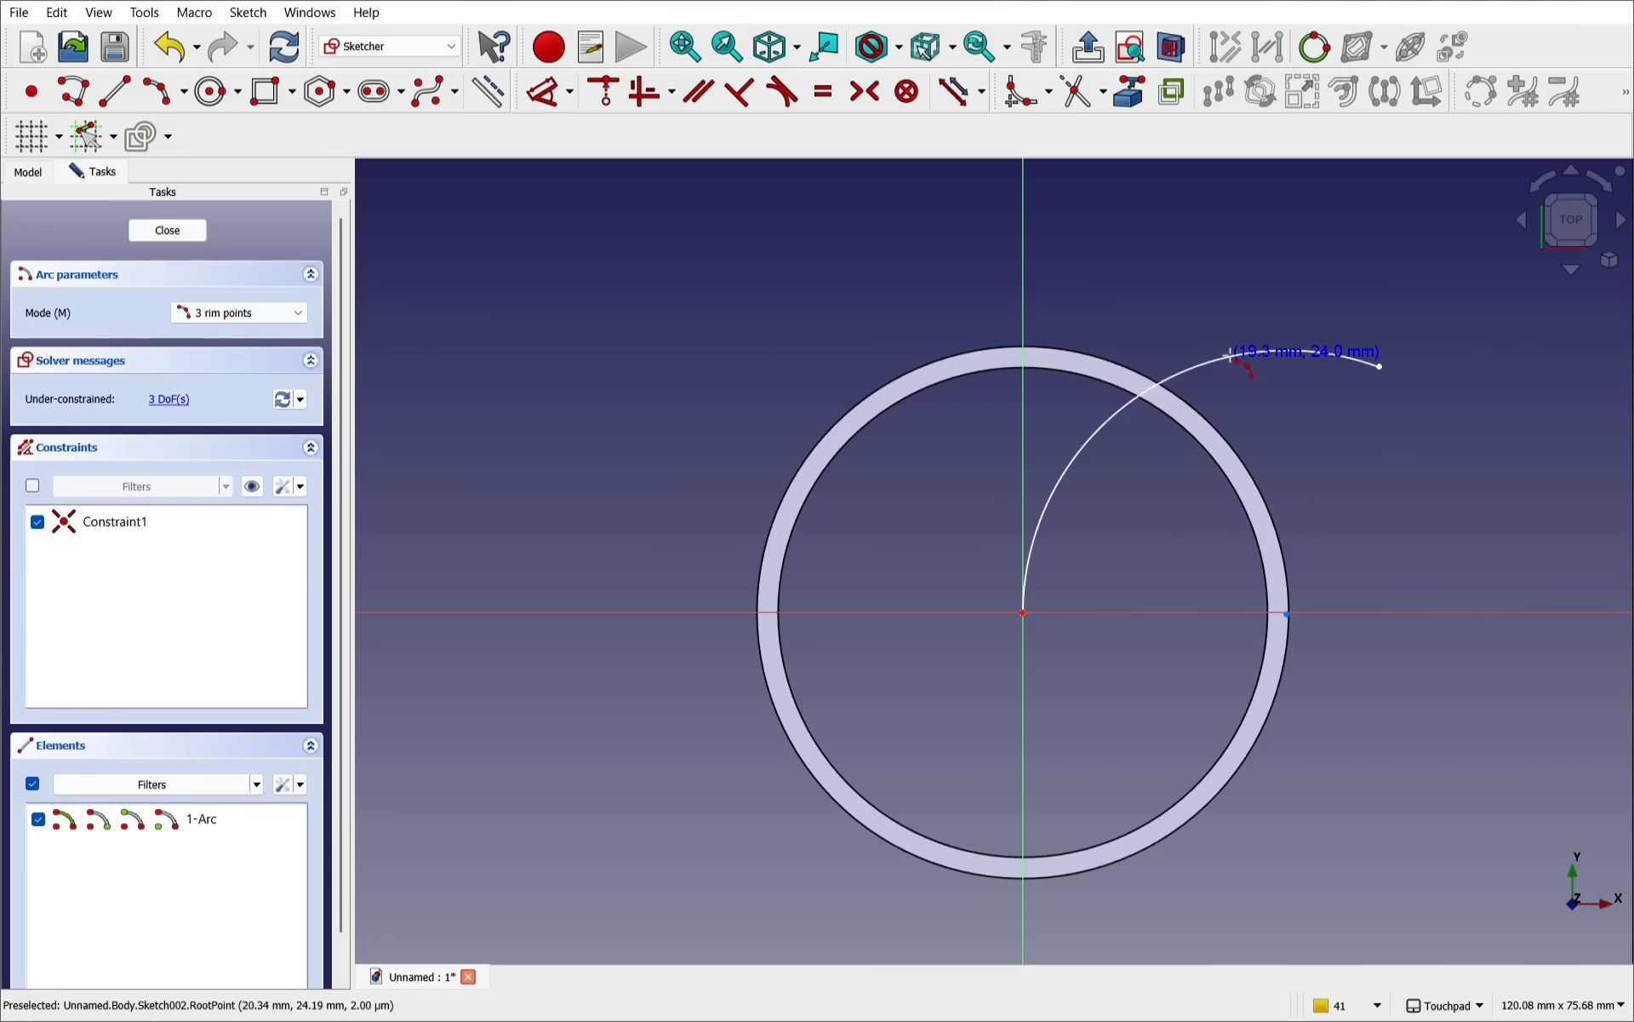
{"action": "left_click_drag", "start_coordinate": [1221, 581], "coordinate": [1214, 533], "text": "alt"}
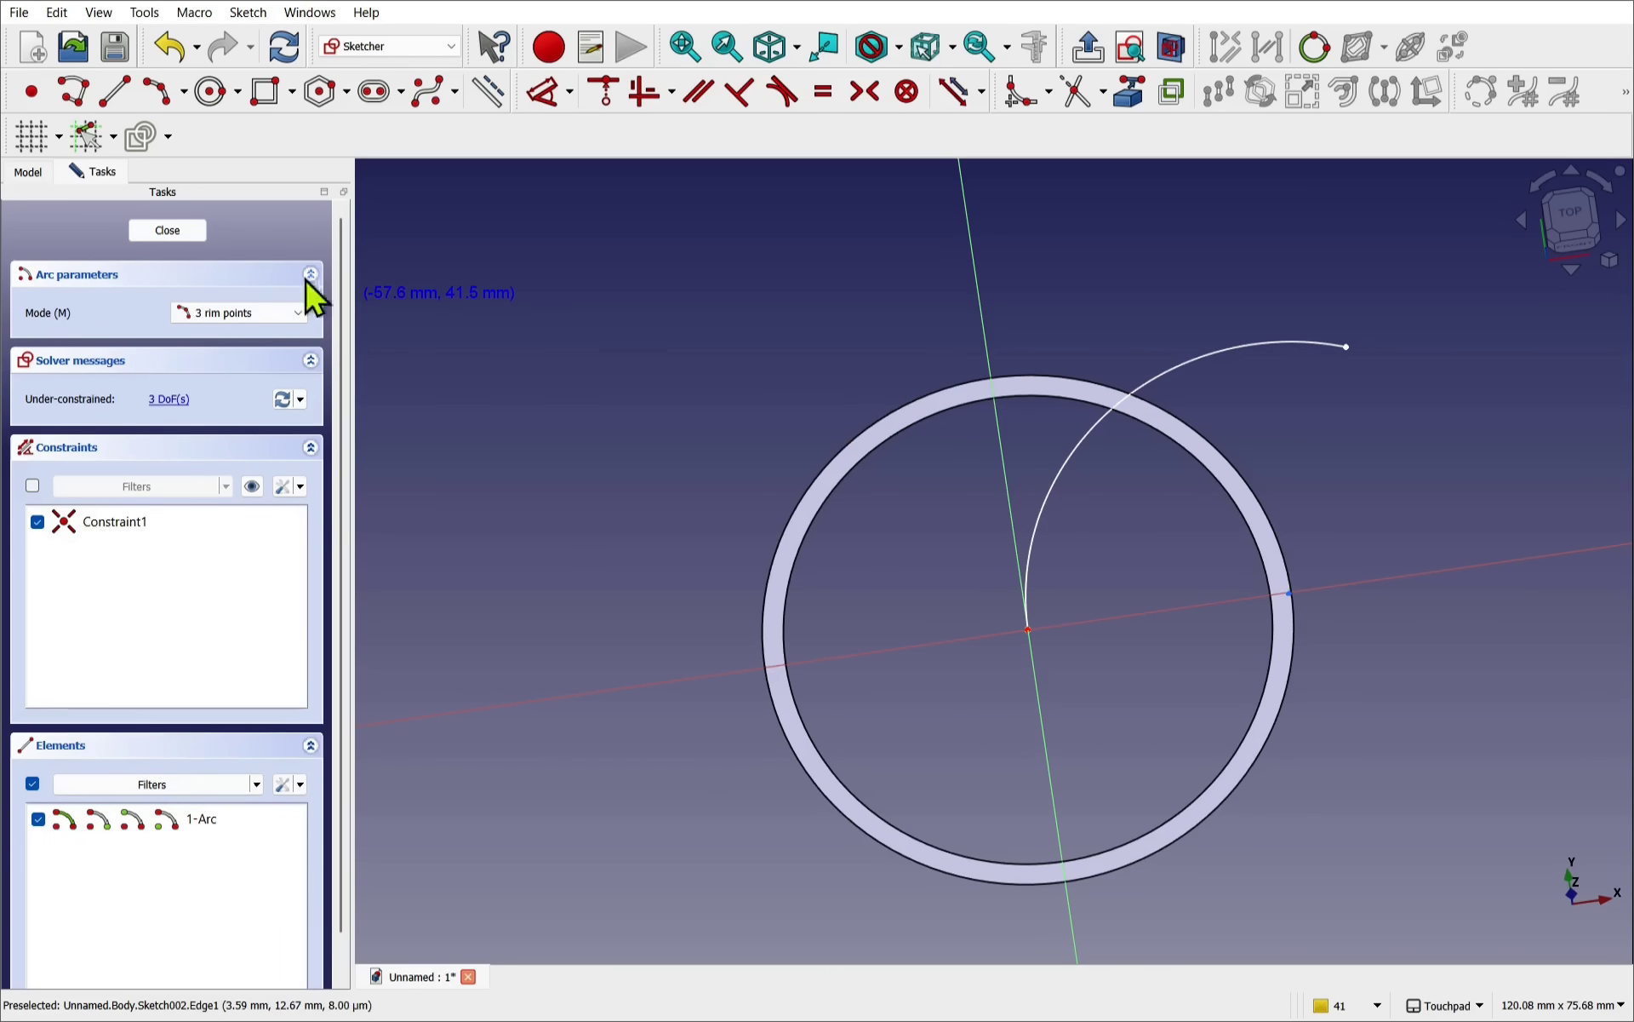
- Close the sketch, turn on the axis cross, and select Sketch002 in the tree
{"action": "left_click", "coordinate": [168, 231]}
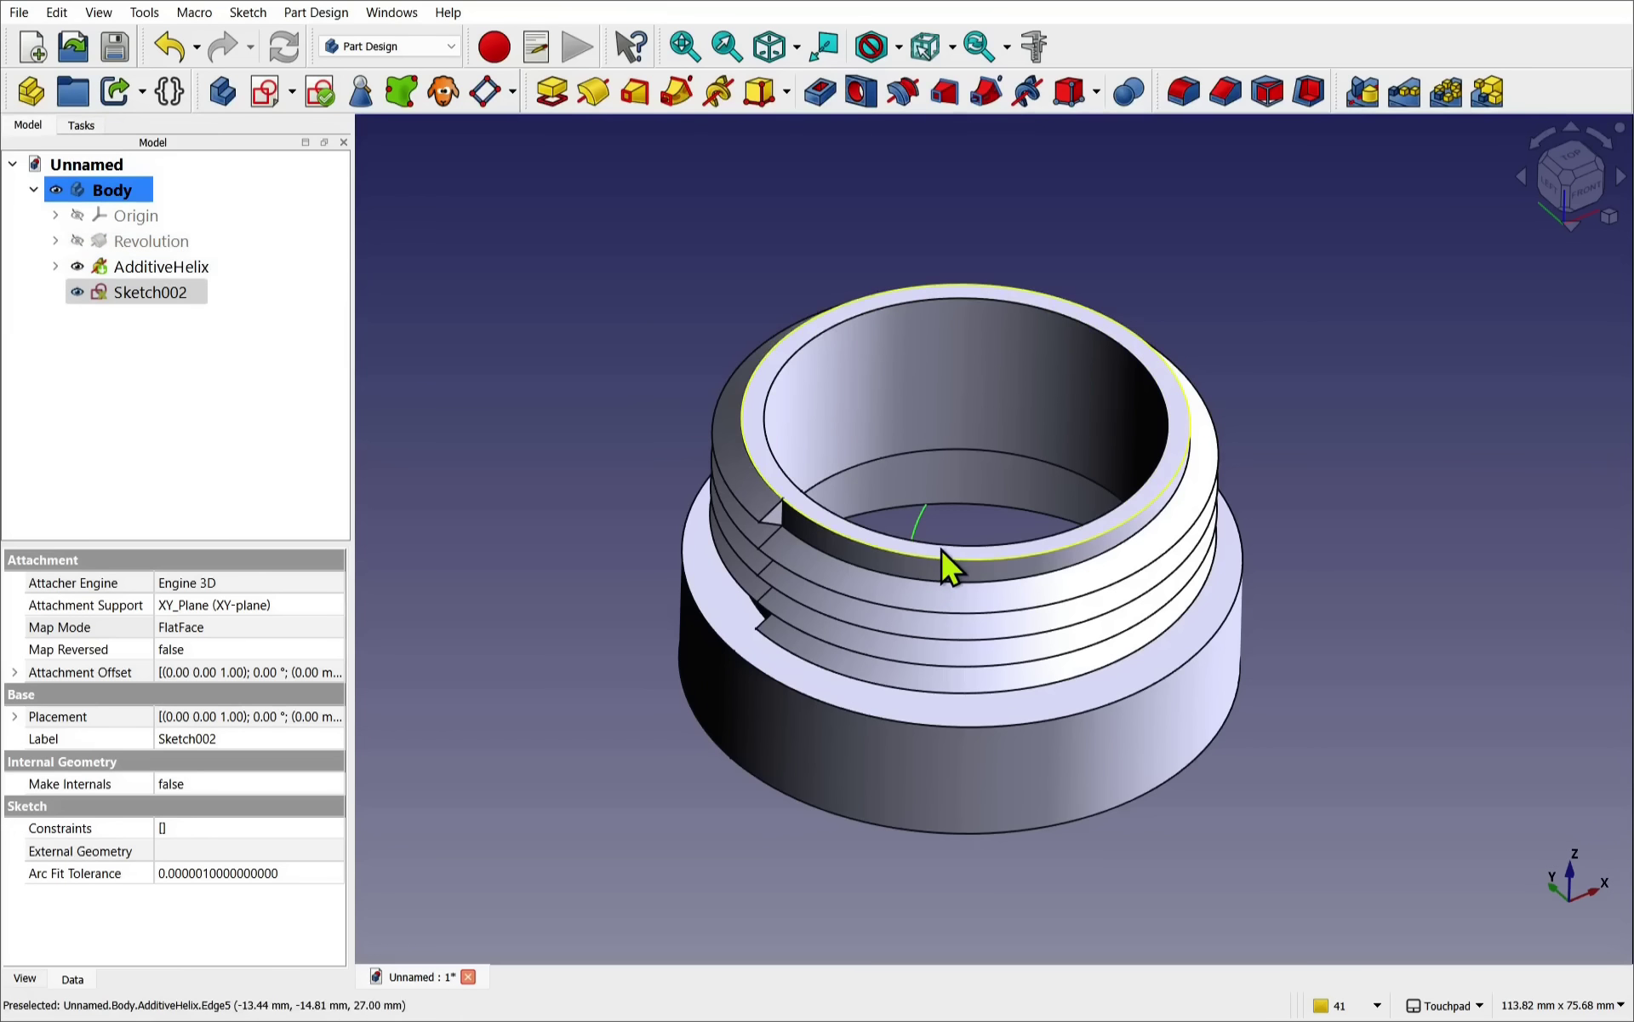
{"action": "left_click_drag", "start_coordinate": [942, 557], "coordinate": [1037, 561], "text": "alt"}
{"action": "left_click_drag", "start_coordinate": [1044, 610], "coordinate": [975, 665], "text": "alt"}
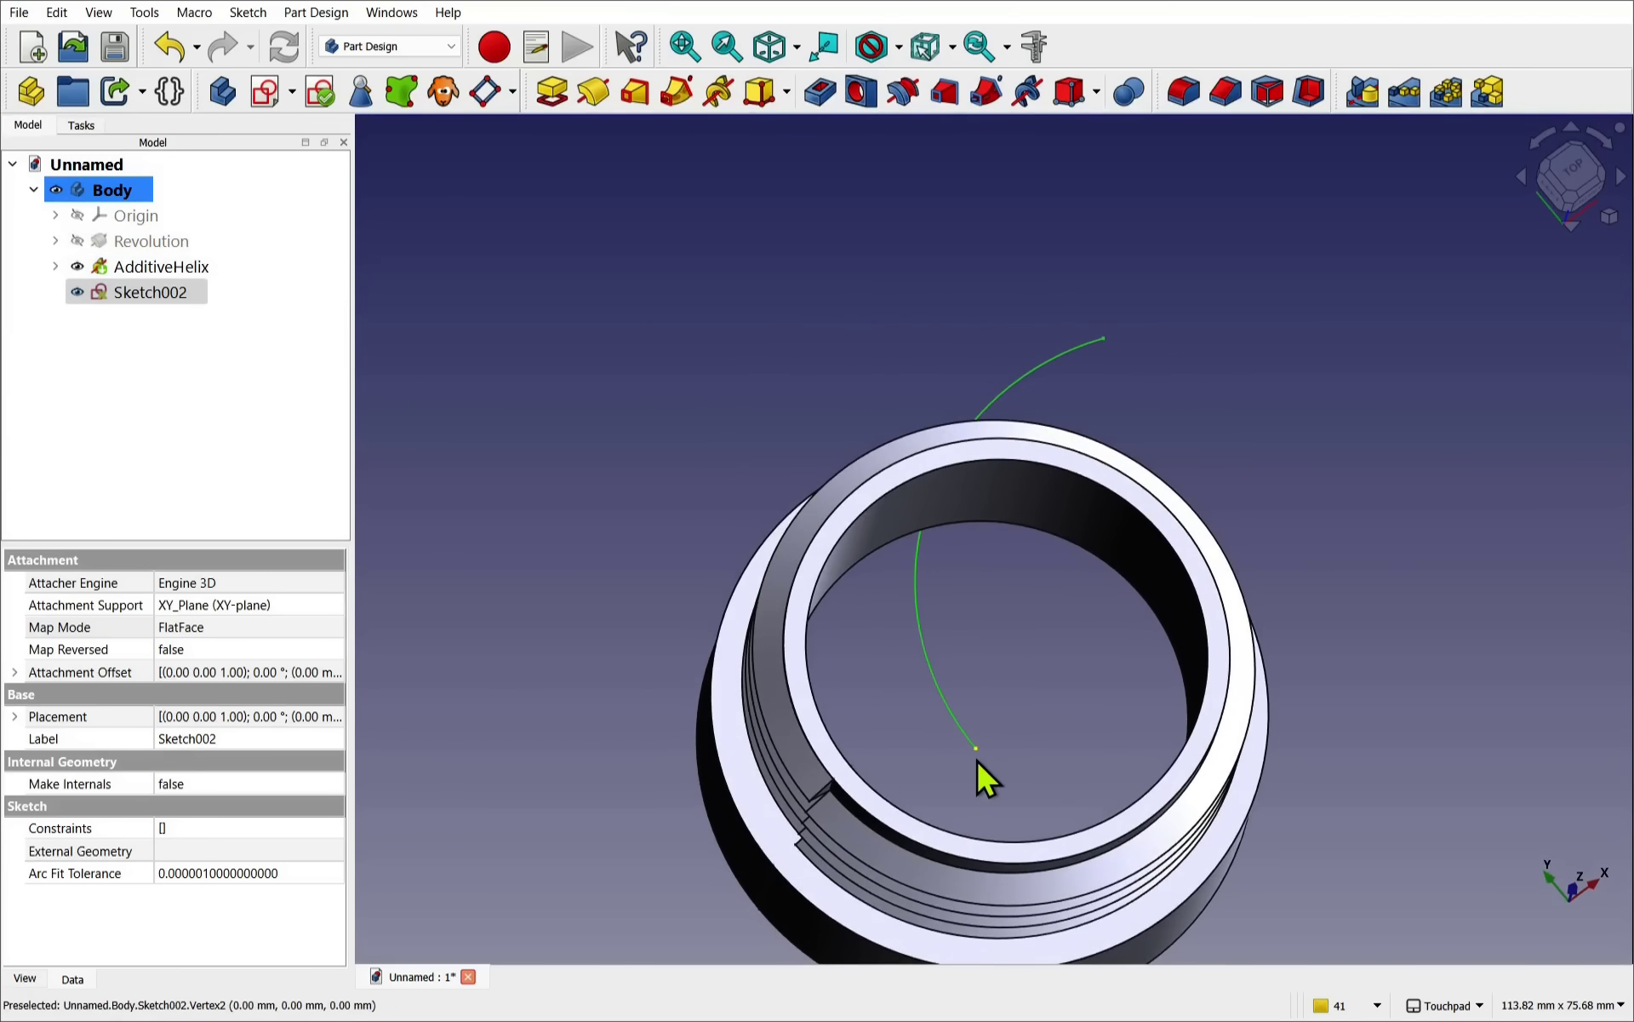
{"action": "left_click", "coordinate": [98, 12]}
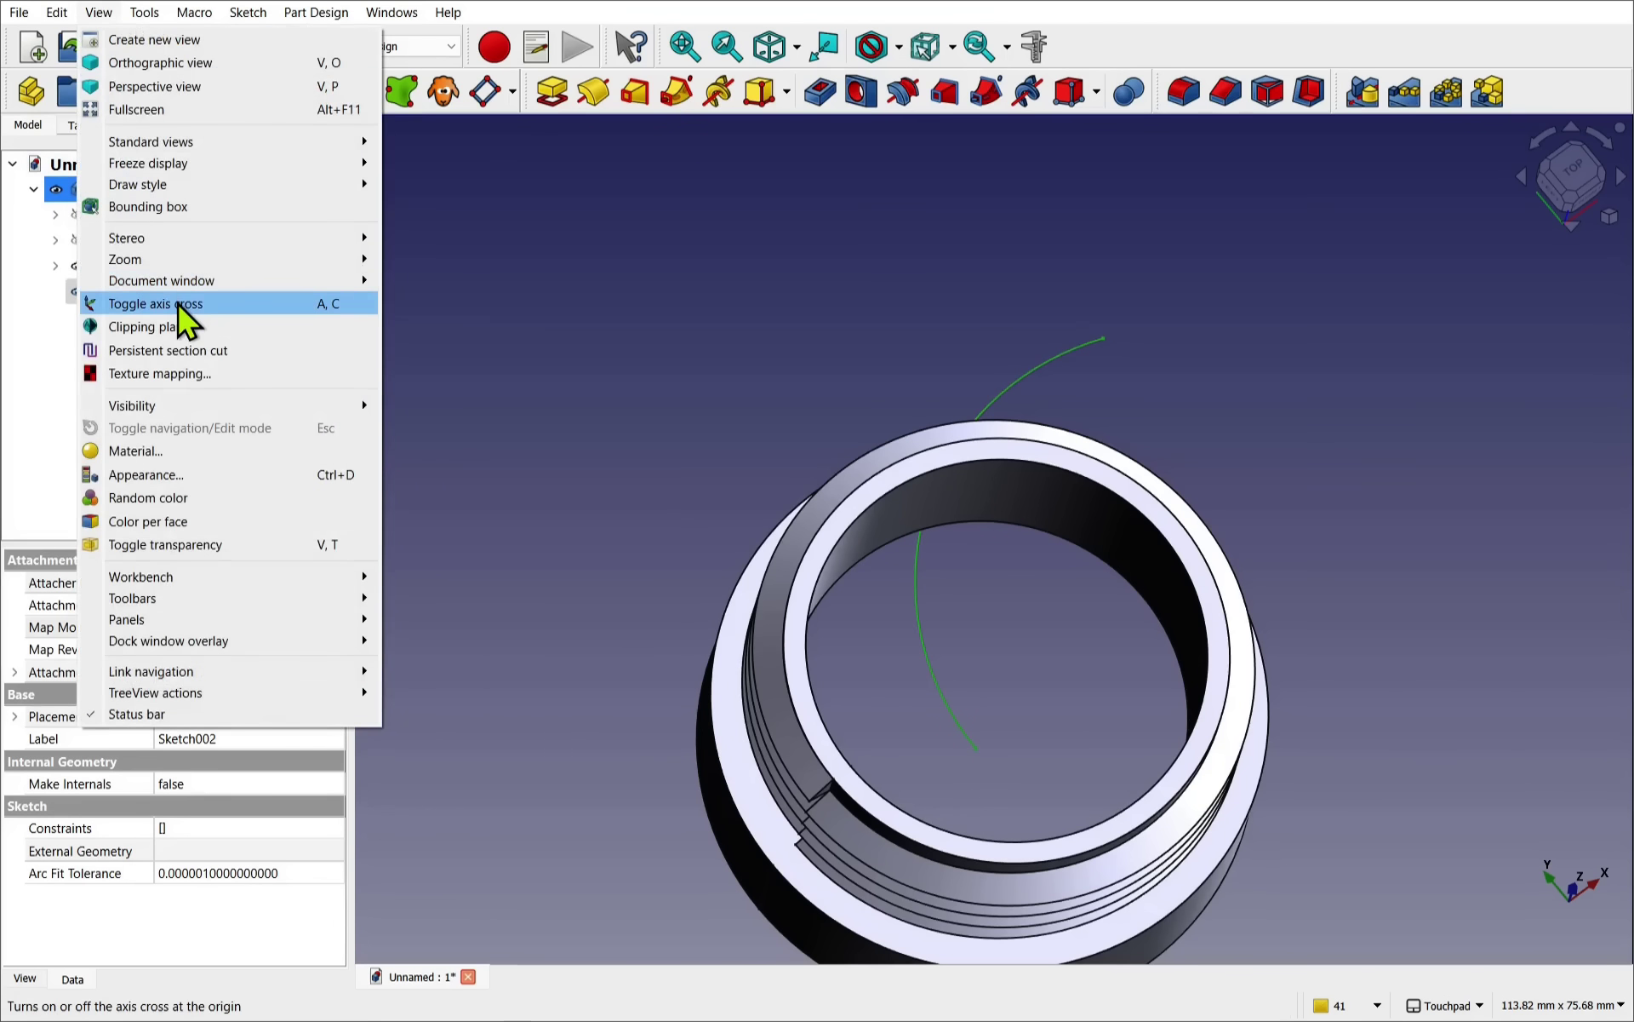
{"action": "left_click", "coordinate": [179, 307]}
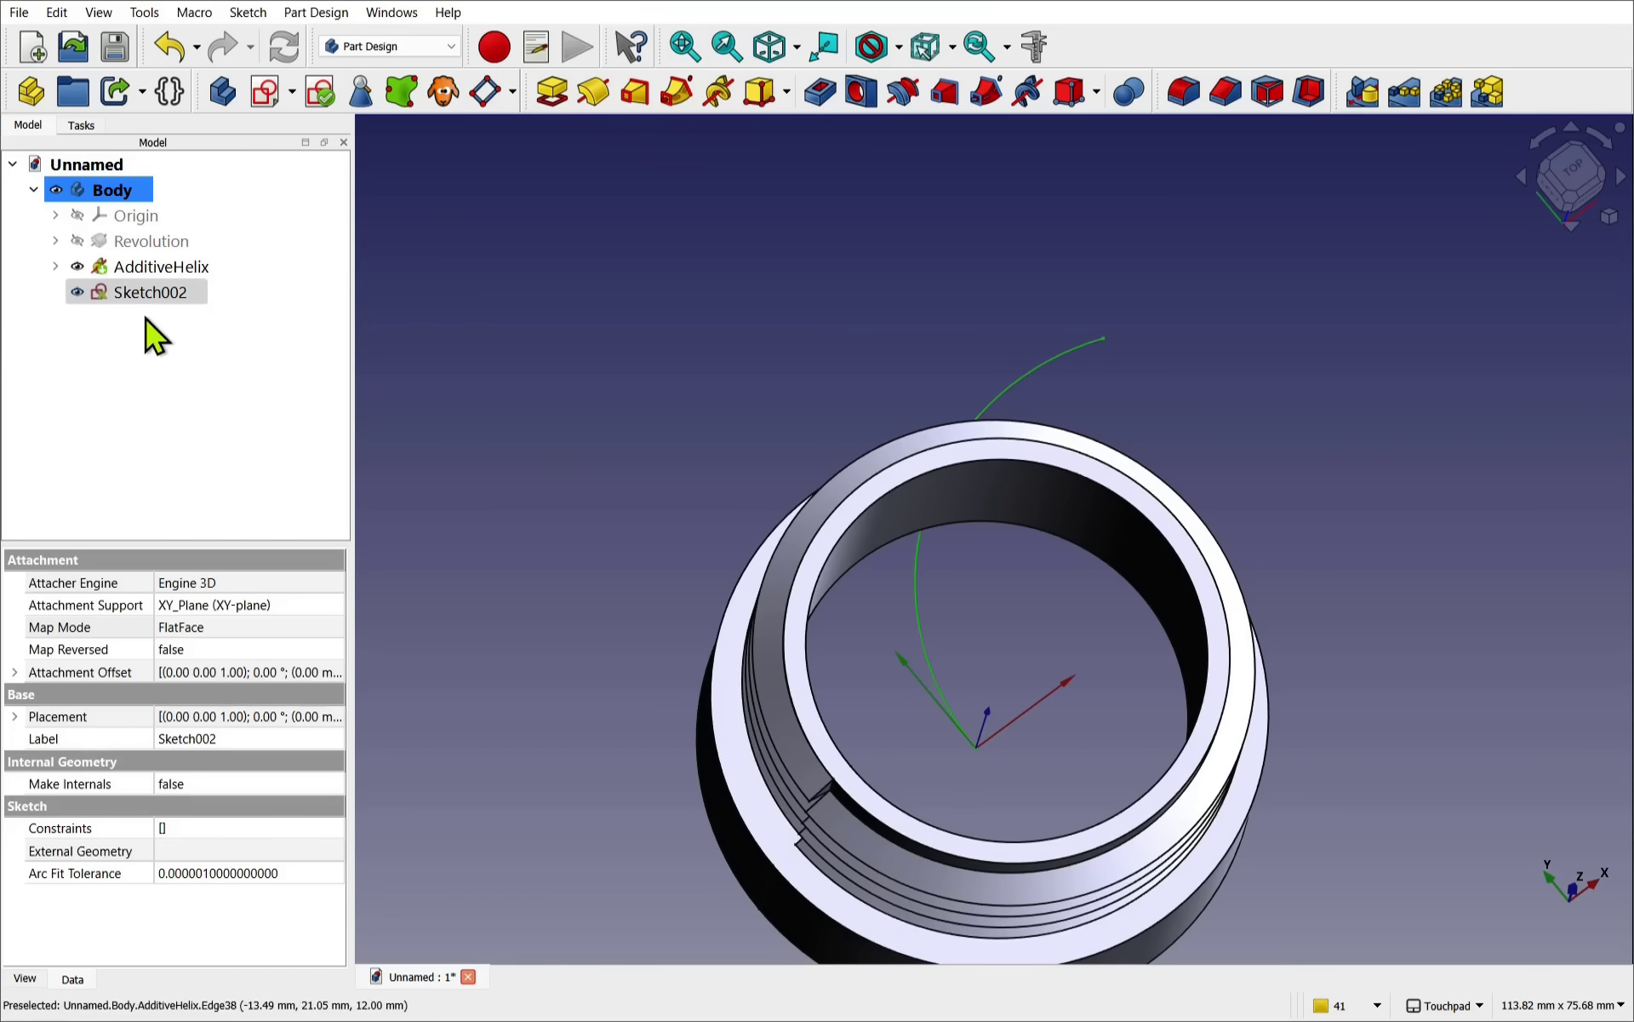
{"action": "left_click", "coordinate": [126, 293]}
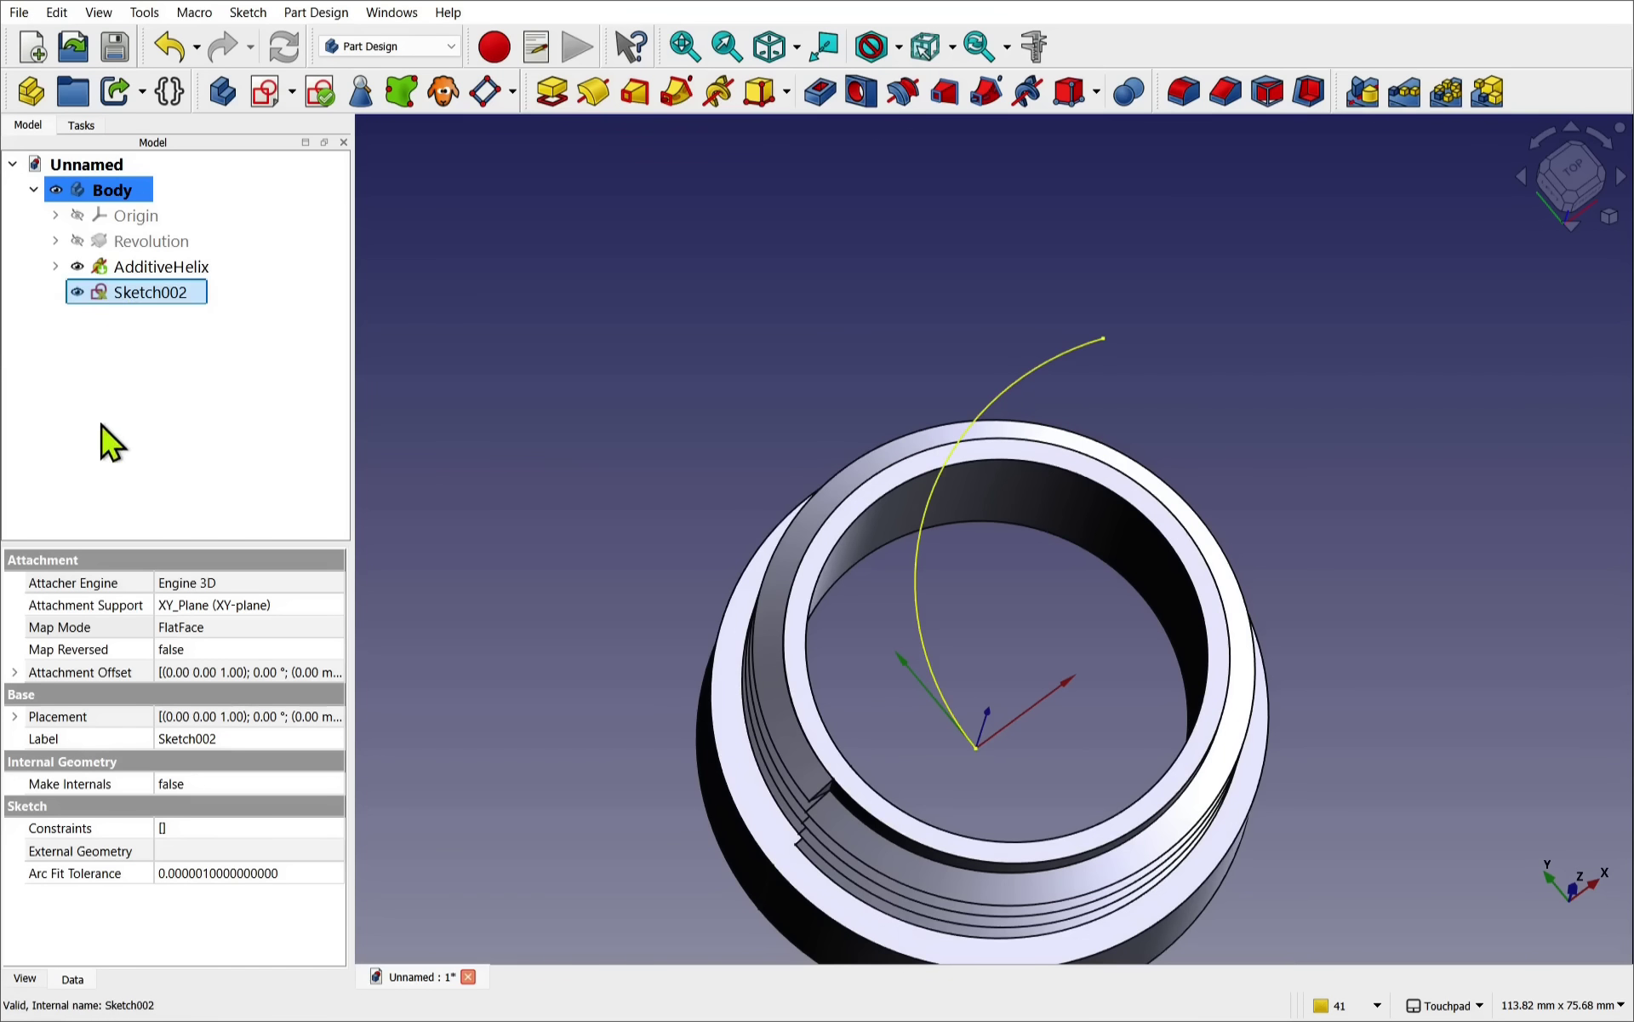
- Attach Sketch002 to the helix end vertex Vertex5 in Translate origin mode
{"action": "left_click", "coordinate": [259, 635]}
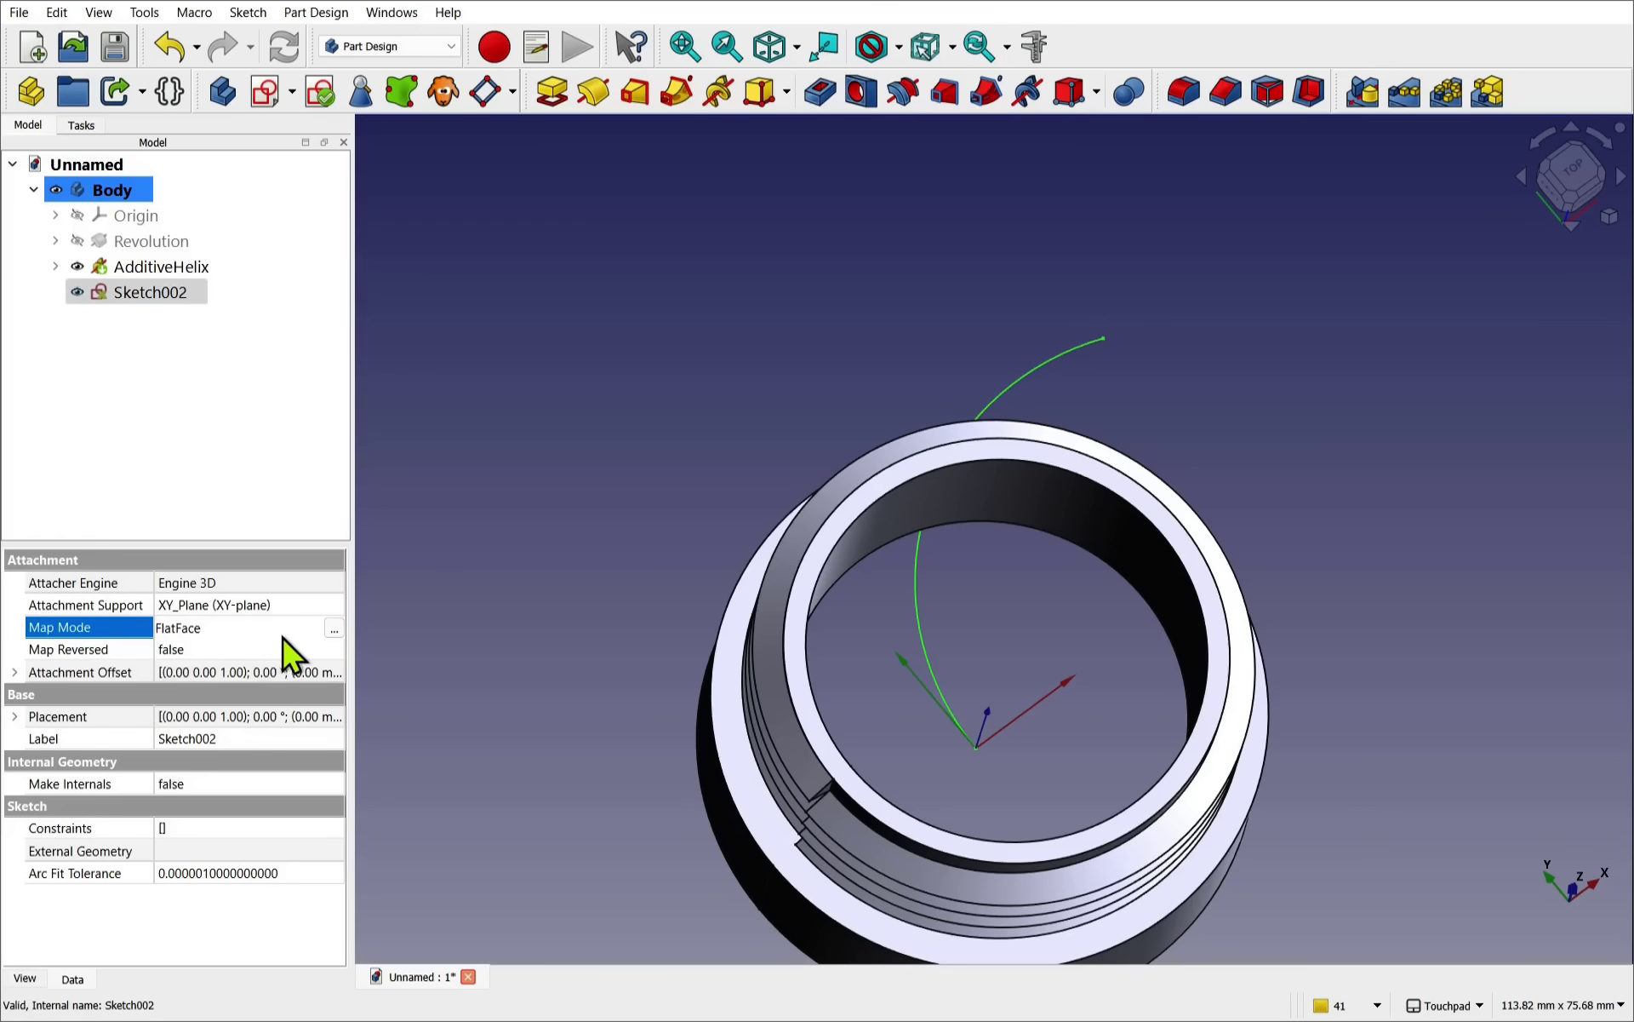
{"action": "left_click", "coordinate": [334, 629]}
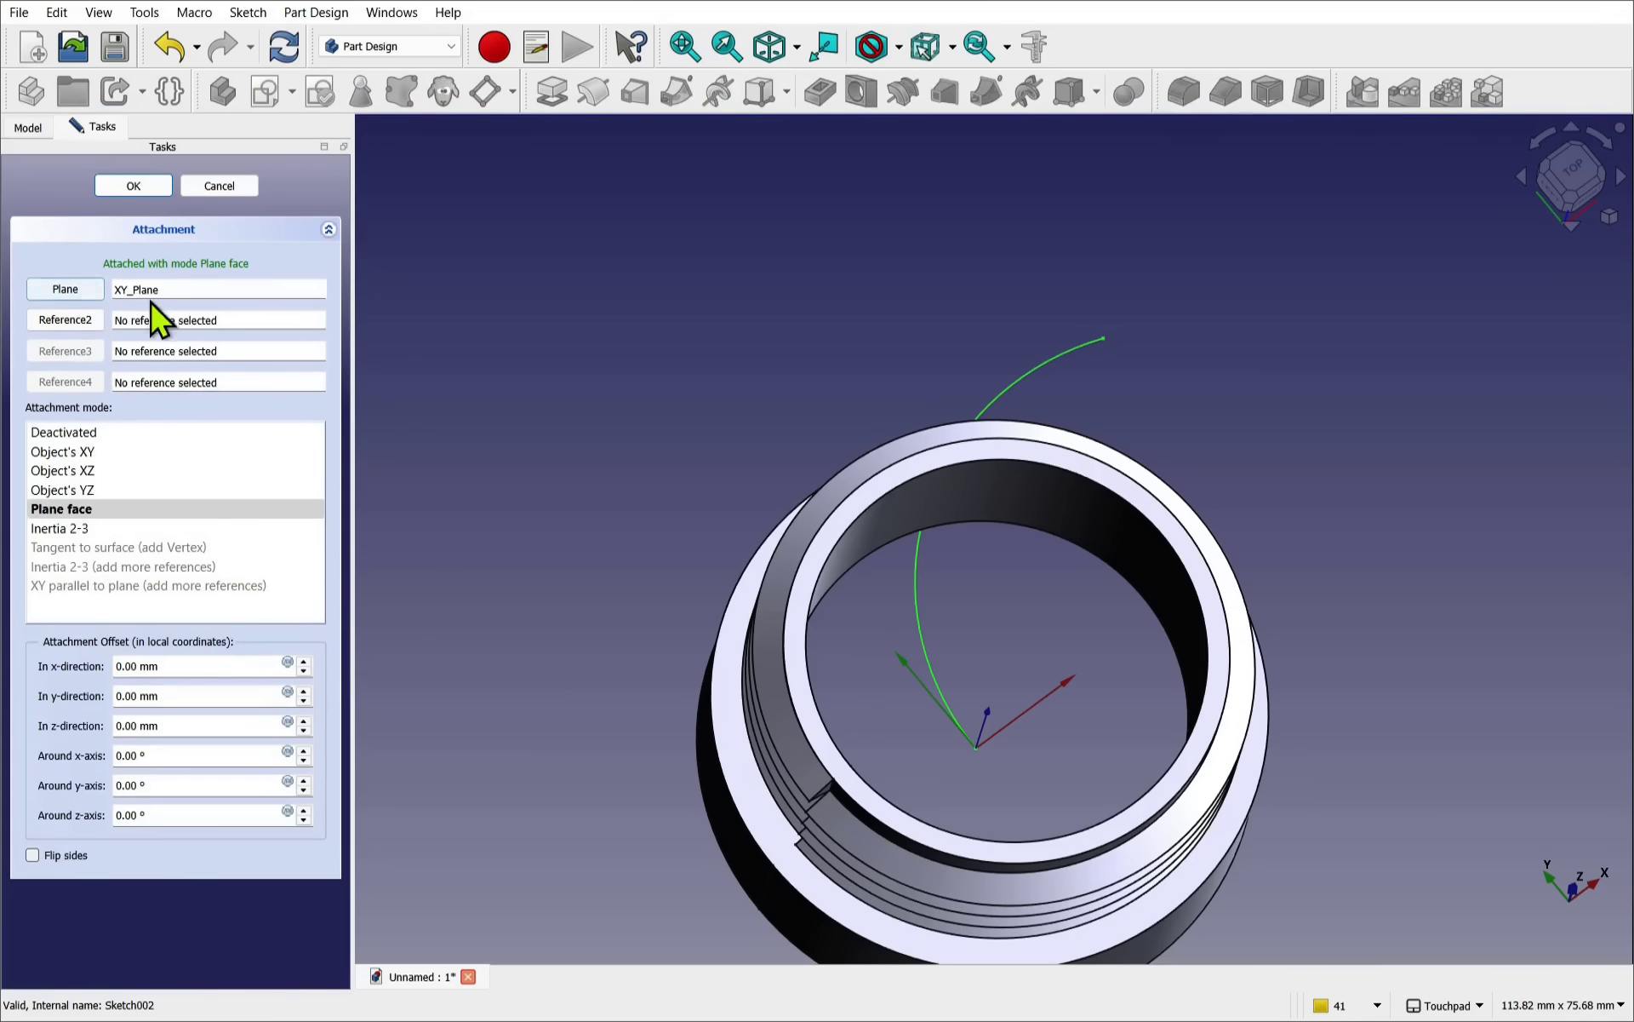
{"action": "left_click", "coordinate": [65, 290]}
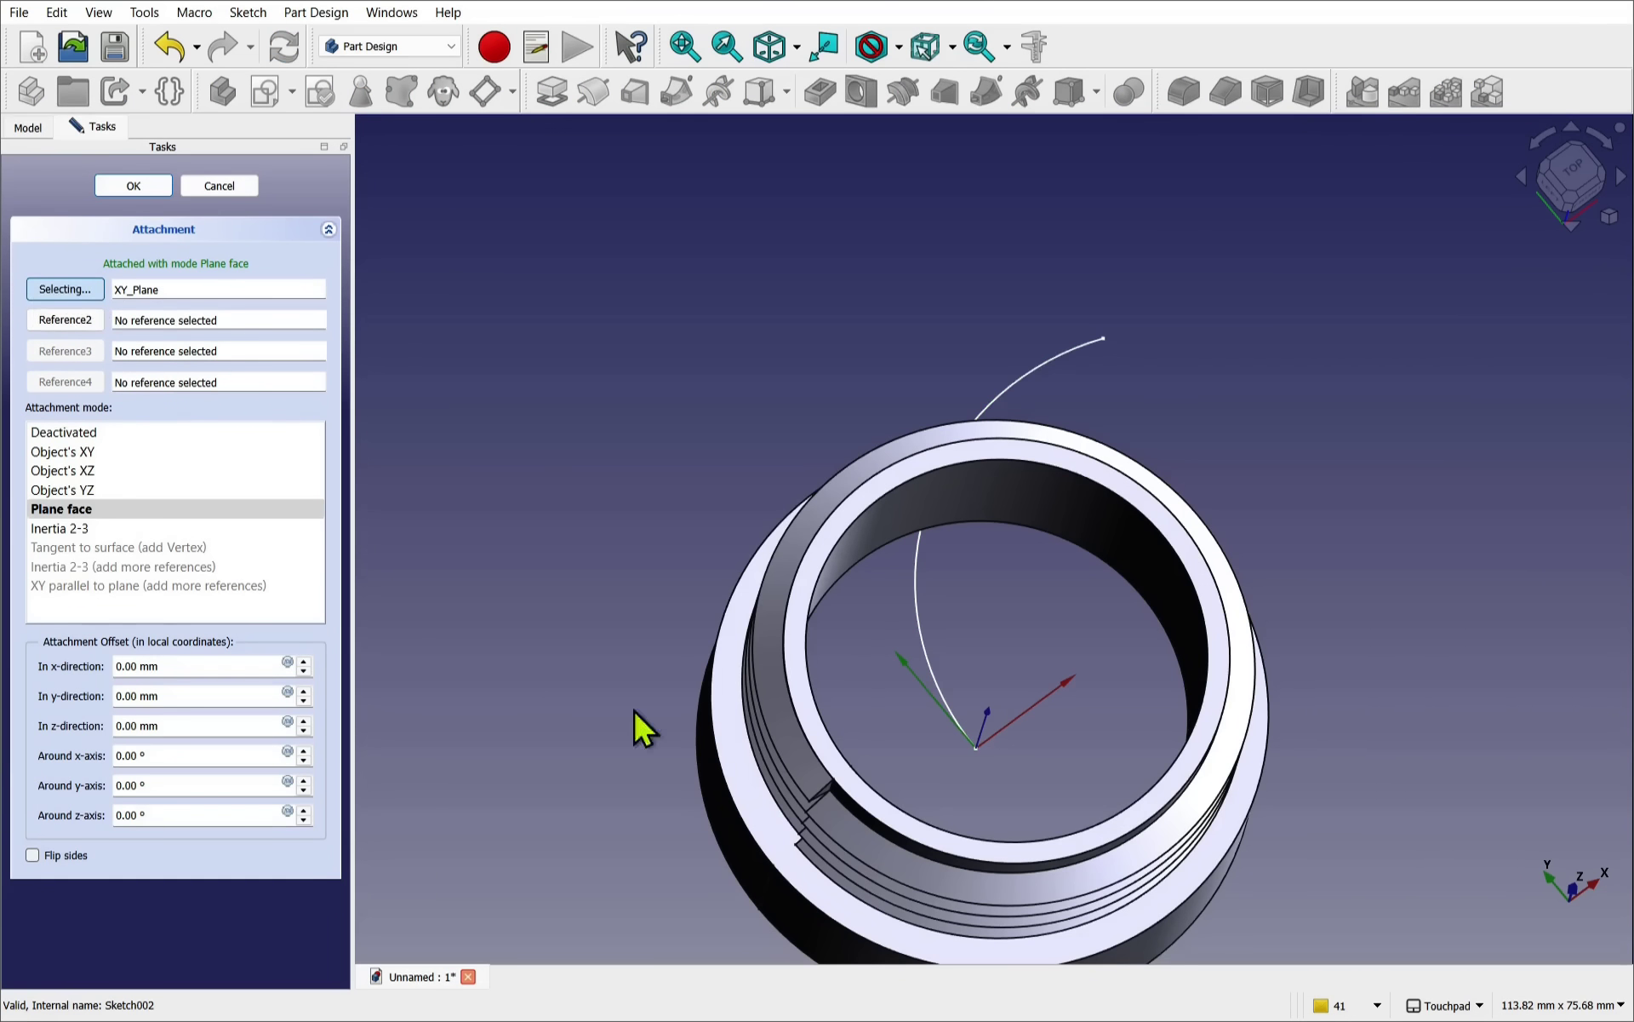
{"action": "scroll", "coordinate": [806, 836], "scroll_direction": "up", "scroll_amount": 6}
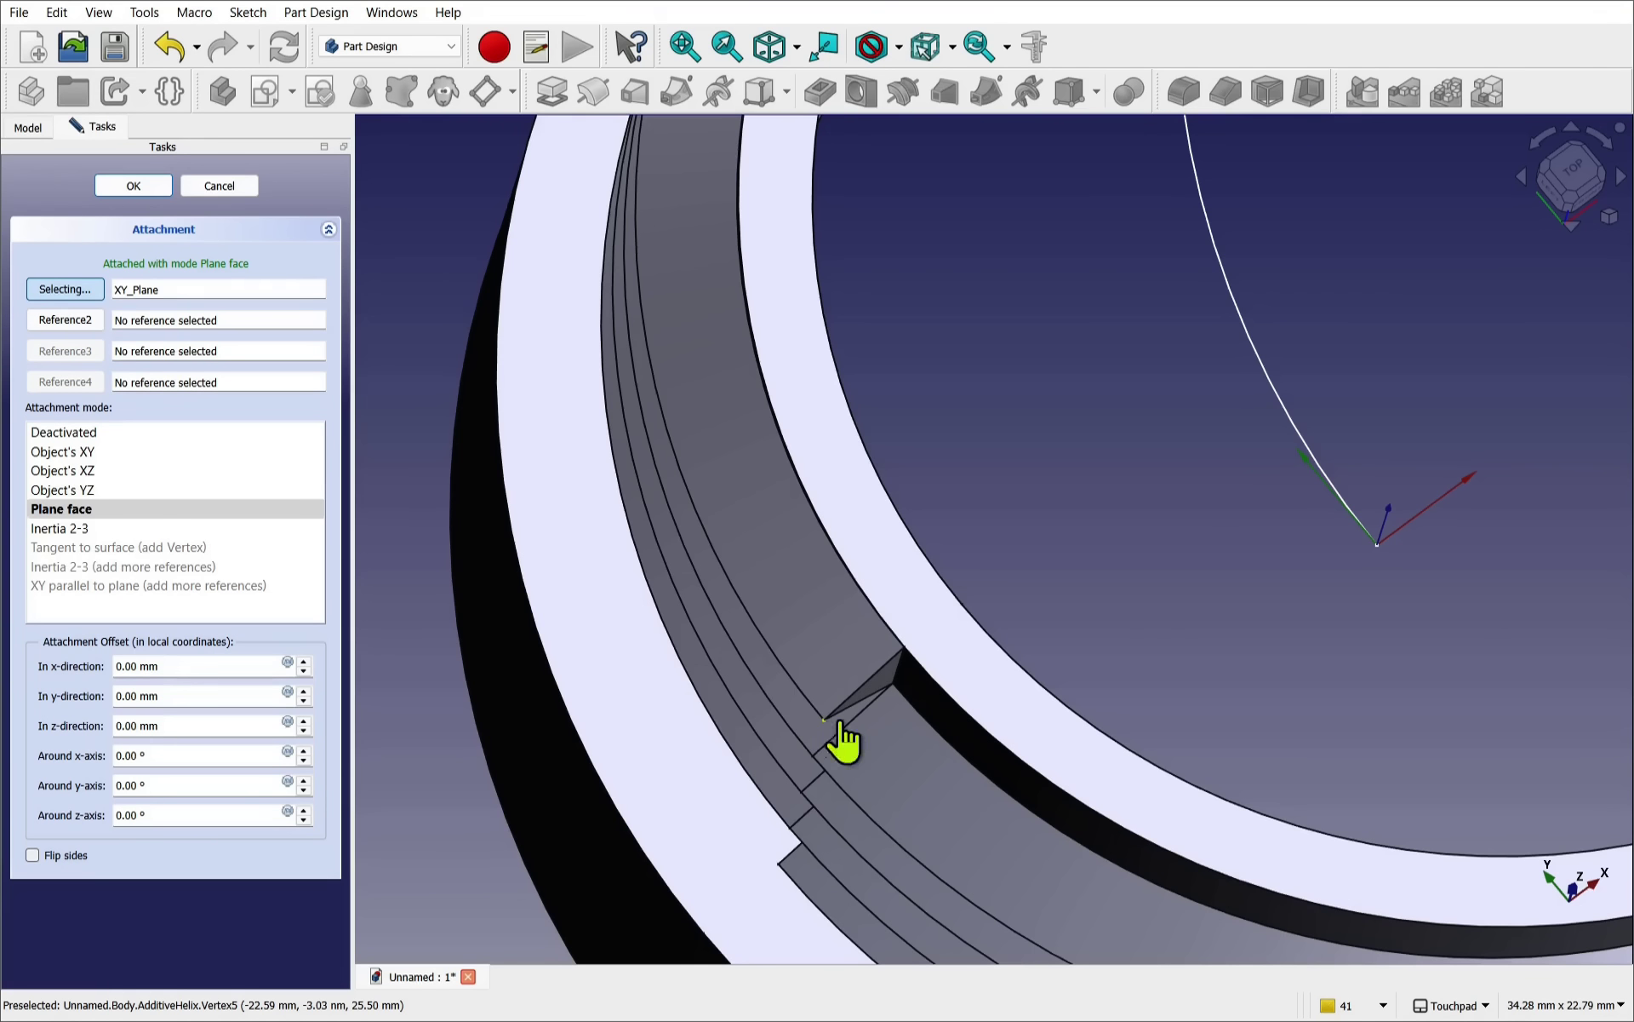
{"action": "left_click", "coordinate": [825, 720]}
{"action": "scroll", "coordinate": [828, 722], "scroll_direction": "down", "scroll_amount": 4}
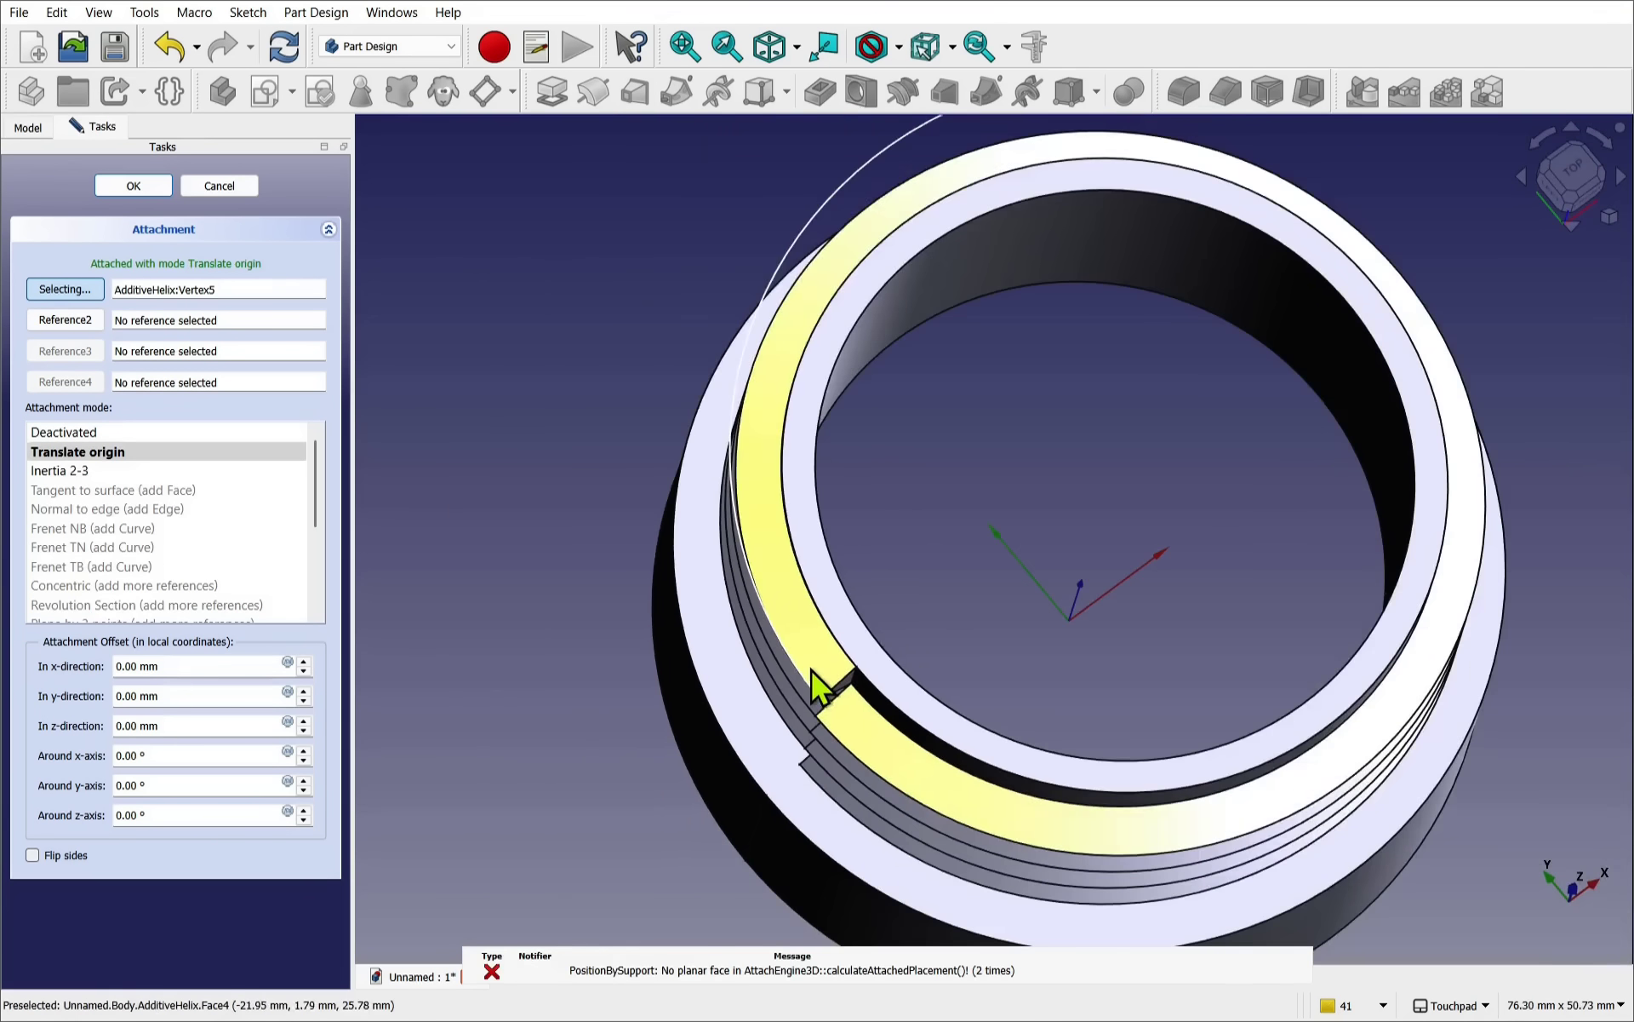
{"action": "left_click_drag", "start_coordinate": [810, 667], "coordinate": [1303, 584], "text": "alt"}
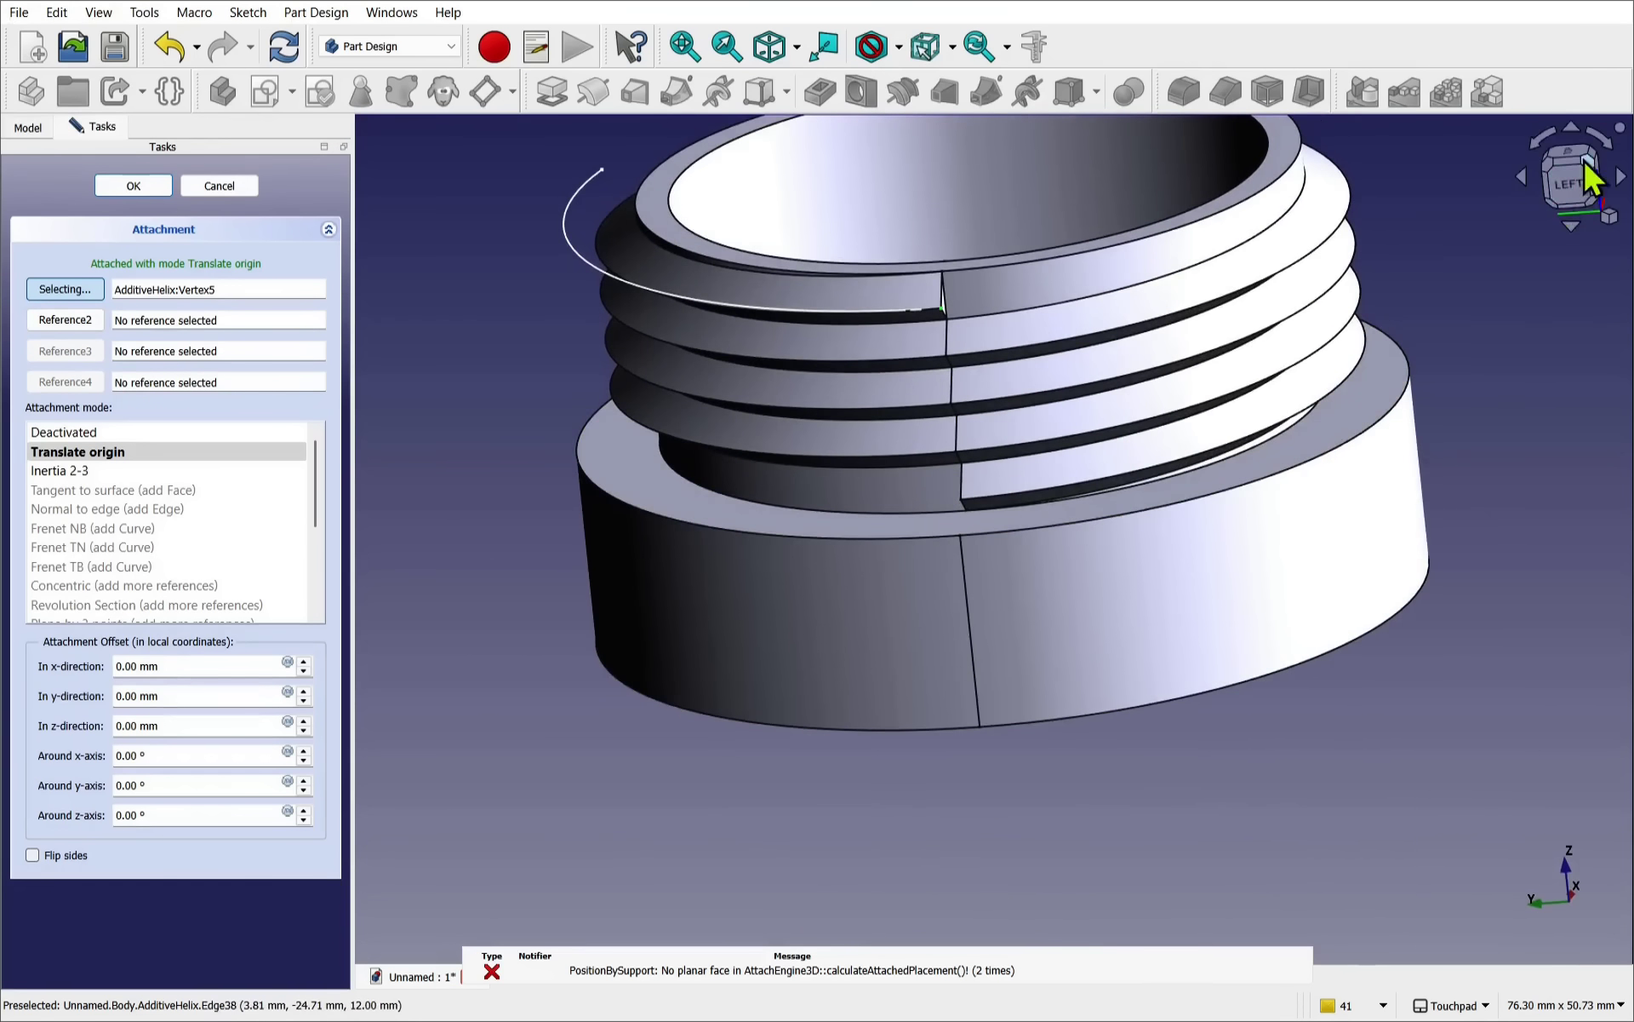
{"action": "left_click", "coordinate": [1574, 184]}
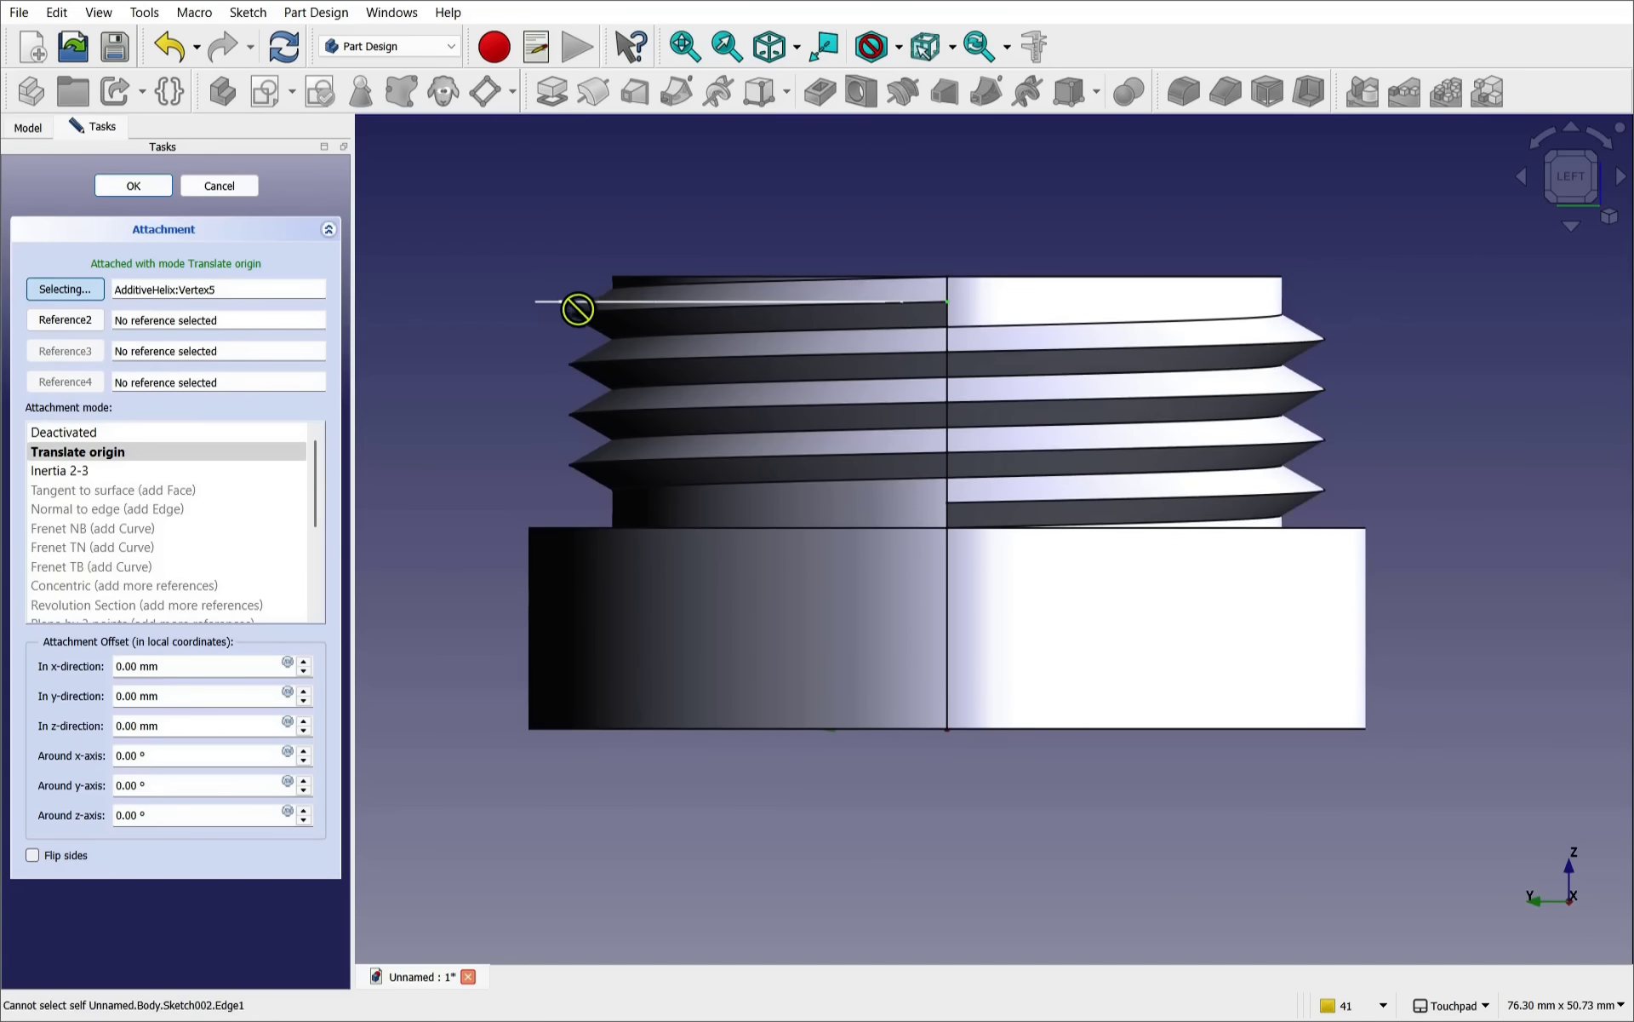
{"action": "left_click_drag", "start_coordinate": [952, 321], "coordinate": [931, 729], "text": "alt"}
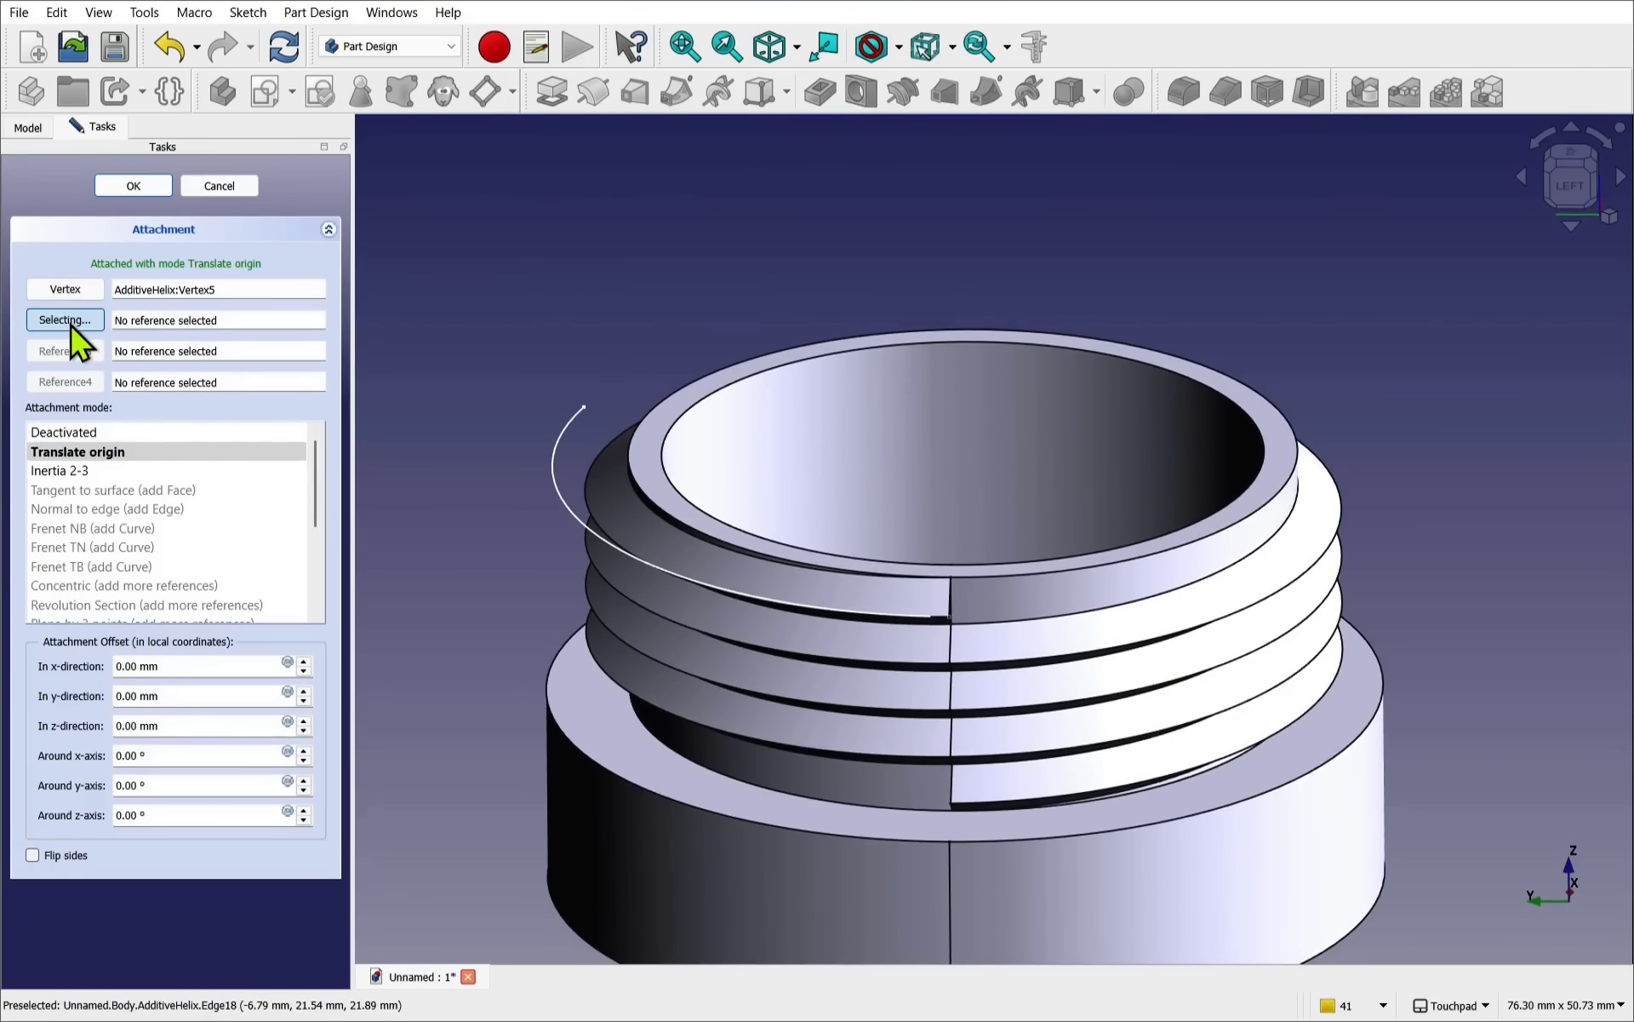
- Add helix Edge11 as second reference and set the x-axis offset to -90°
{"action": "left_click", "coordinate": [585, 494]}
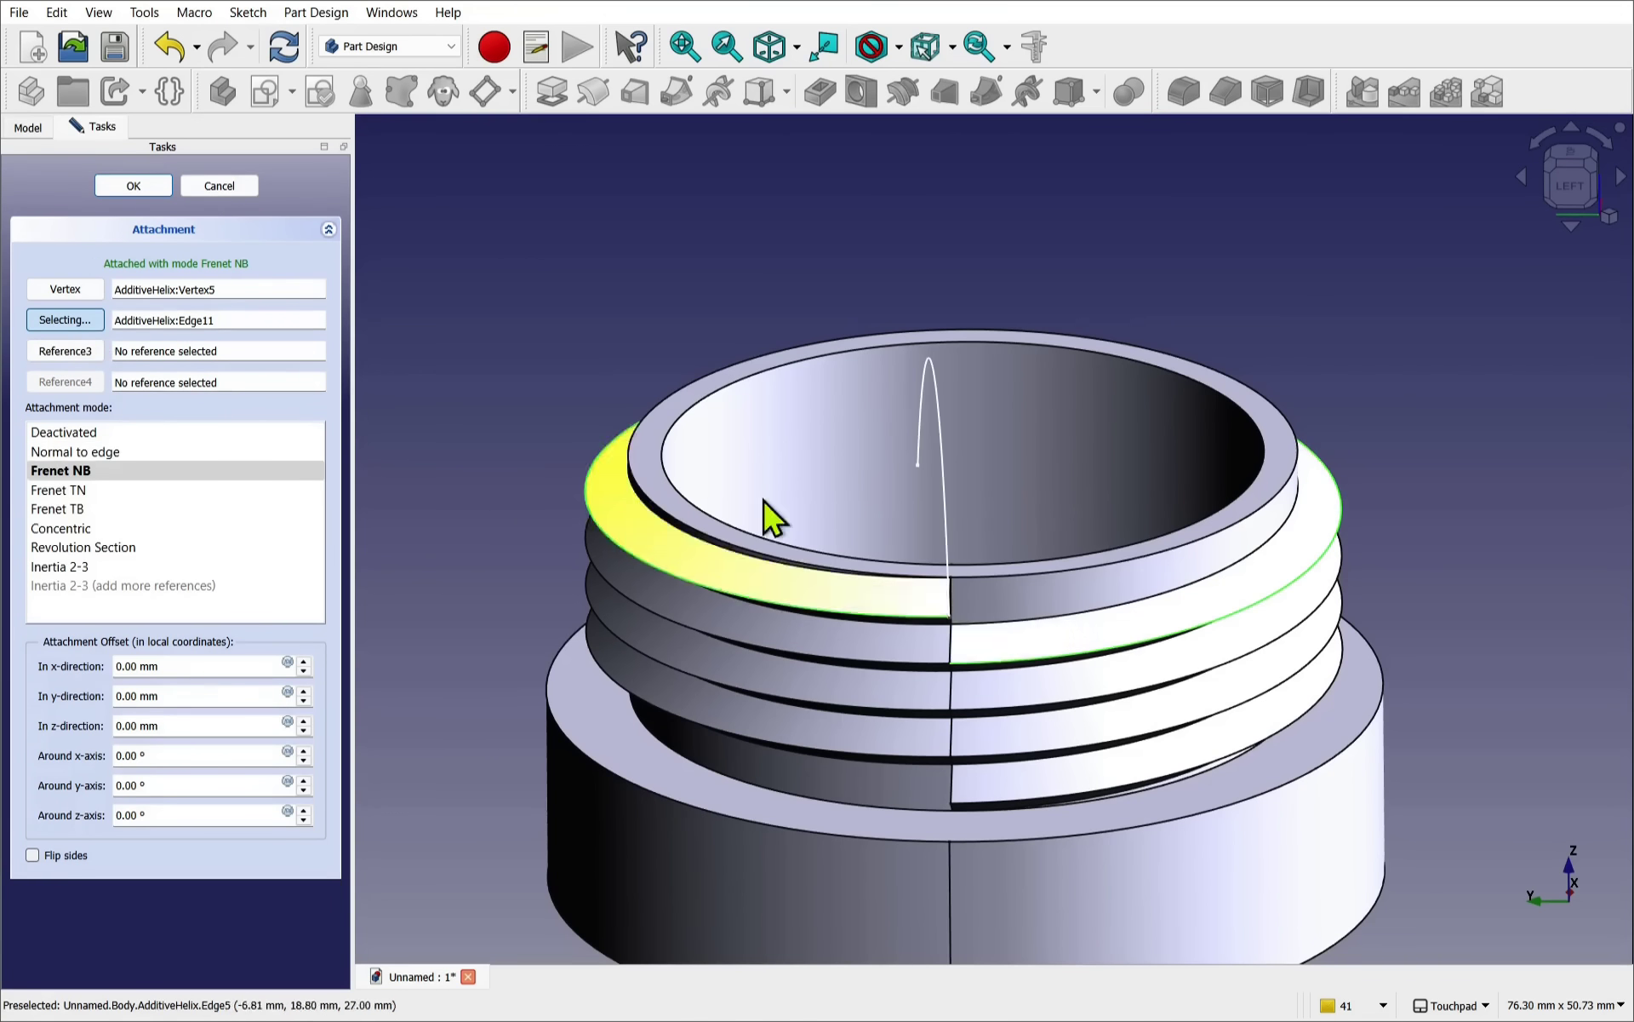
{"action": "left_click_drag", "start_coordinate": [763, 500], "coordinate": [1023, 344], "text": "alt"}
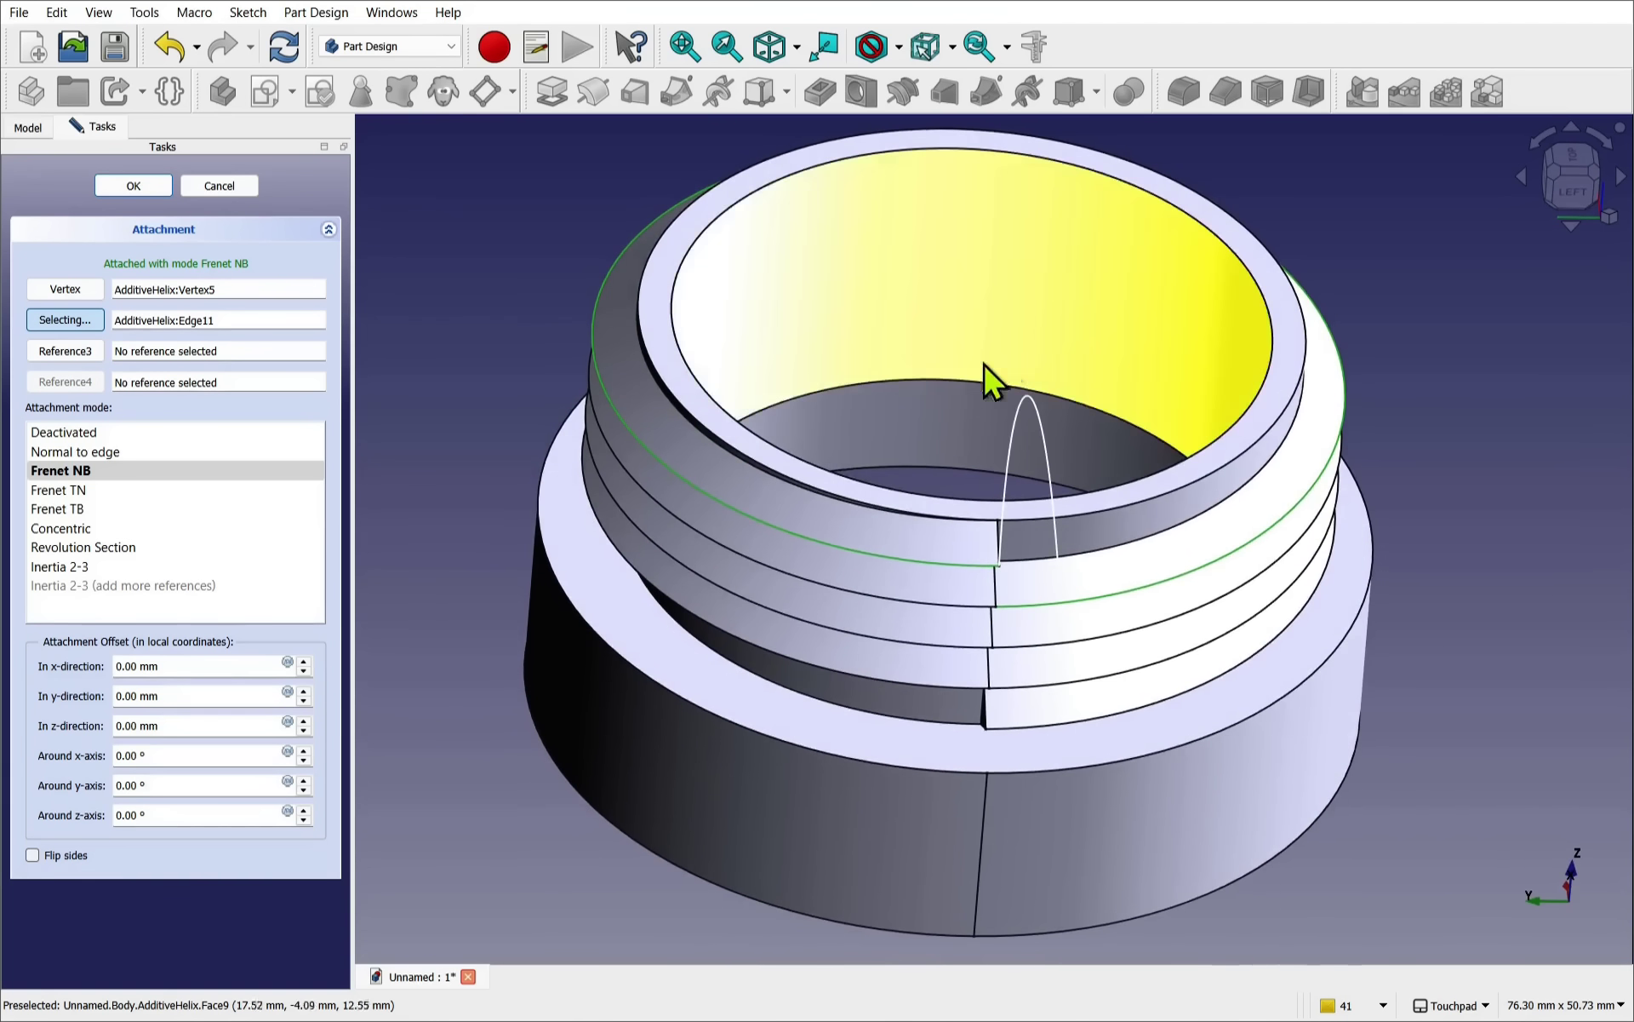
{"action": "left_click", "coordinate": [306, 751]}
{"action": "left_click", "coordinate": [306, 752]}
{"action": "left_click", "coordinate": [306, 751]}
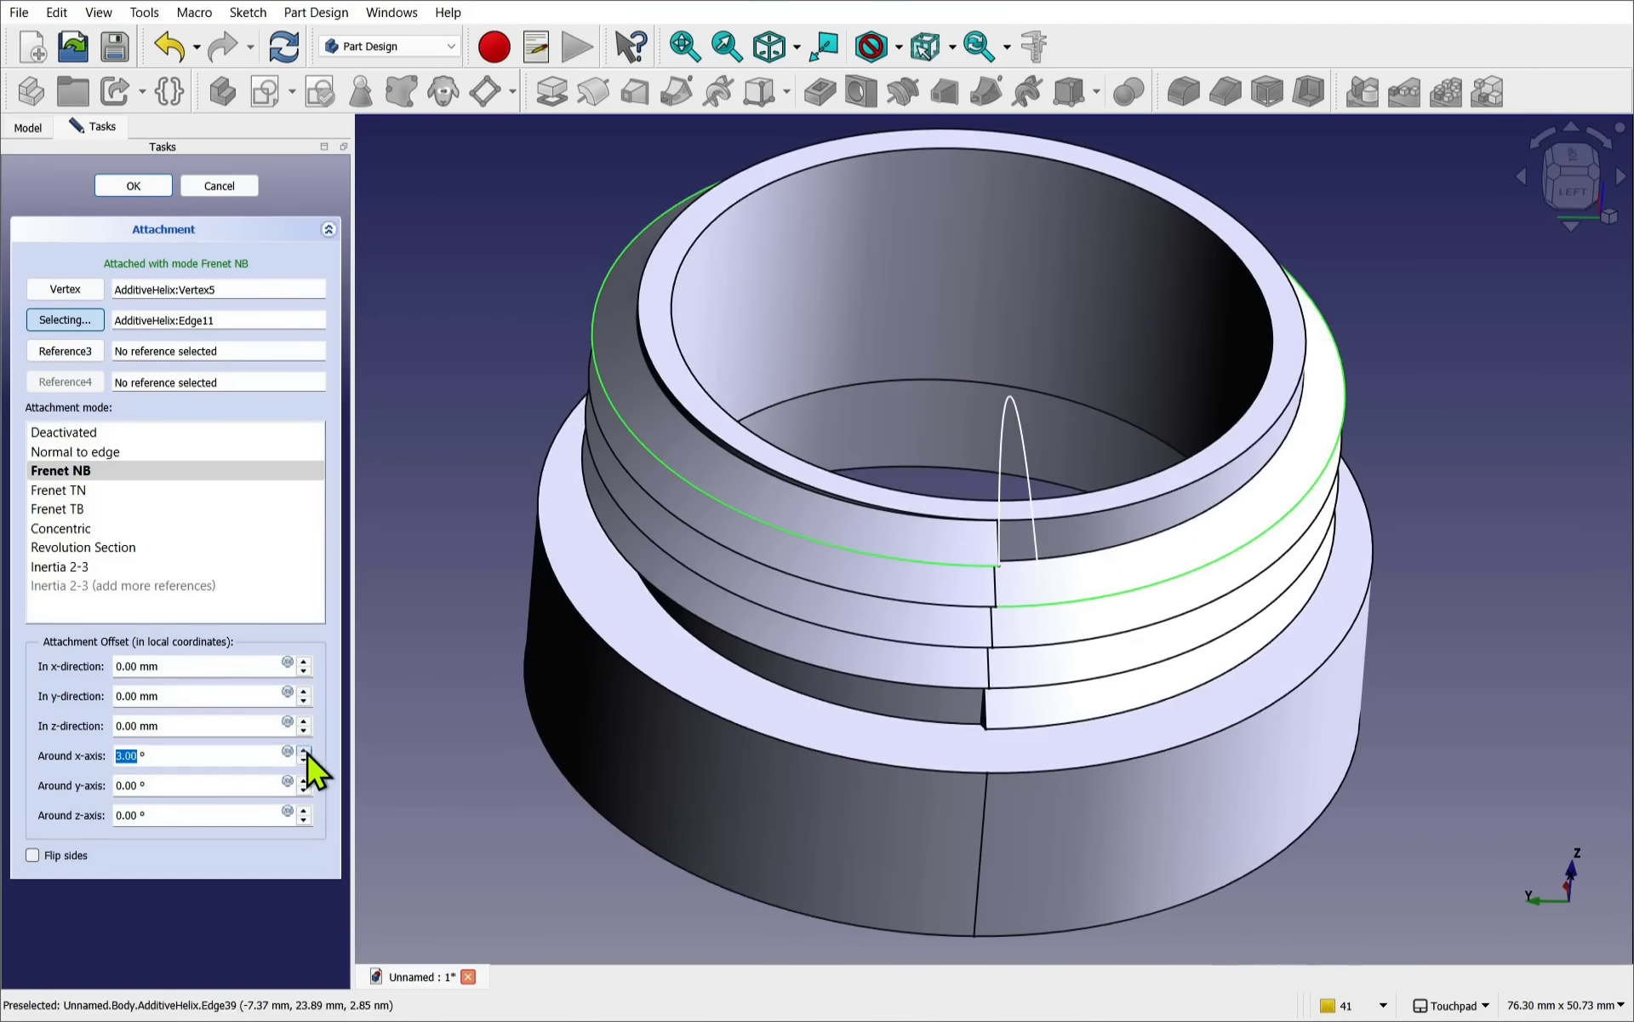
{"action": "left_click", "coordinate": [304, 759]}
{"action": "left_click", "coordinate": [304, 759]}
{"action": "left_click", "coordinate": [304, 760]}
{"action": "left_click", "coordinate": [304, 759]}
{"action": "left_click", "coordinate": [304, 760]}
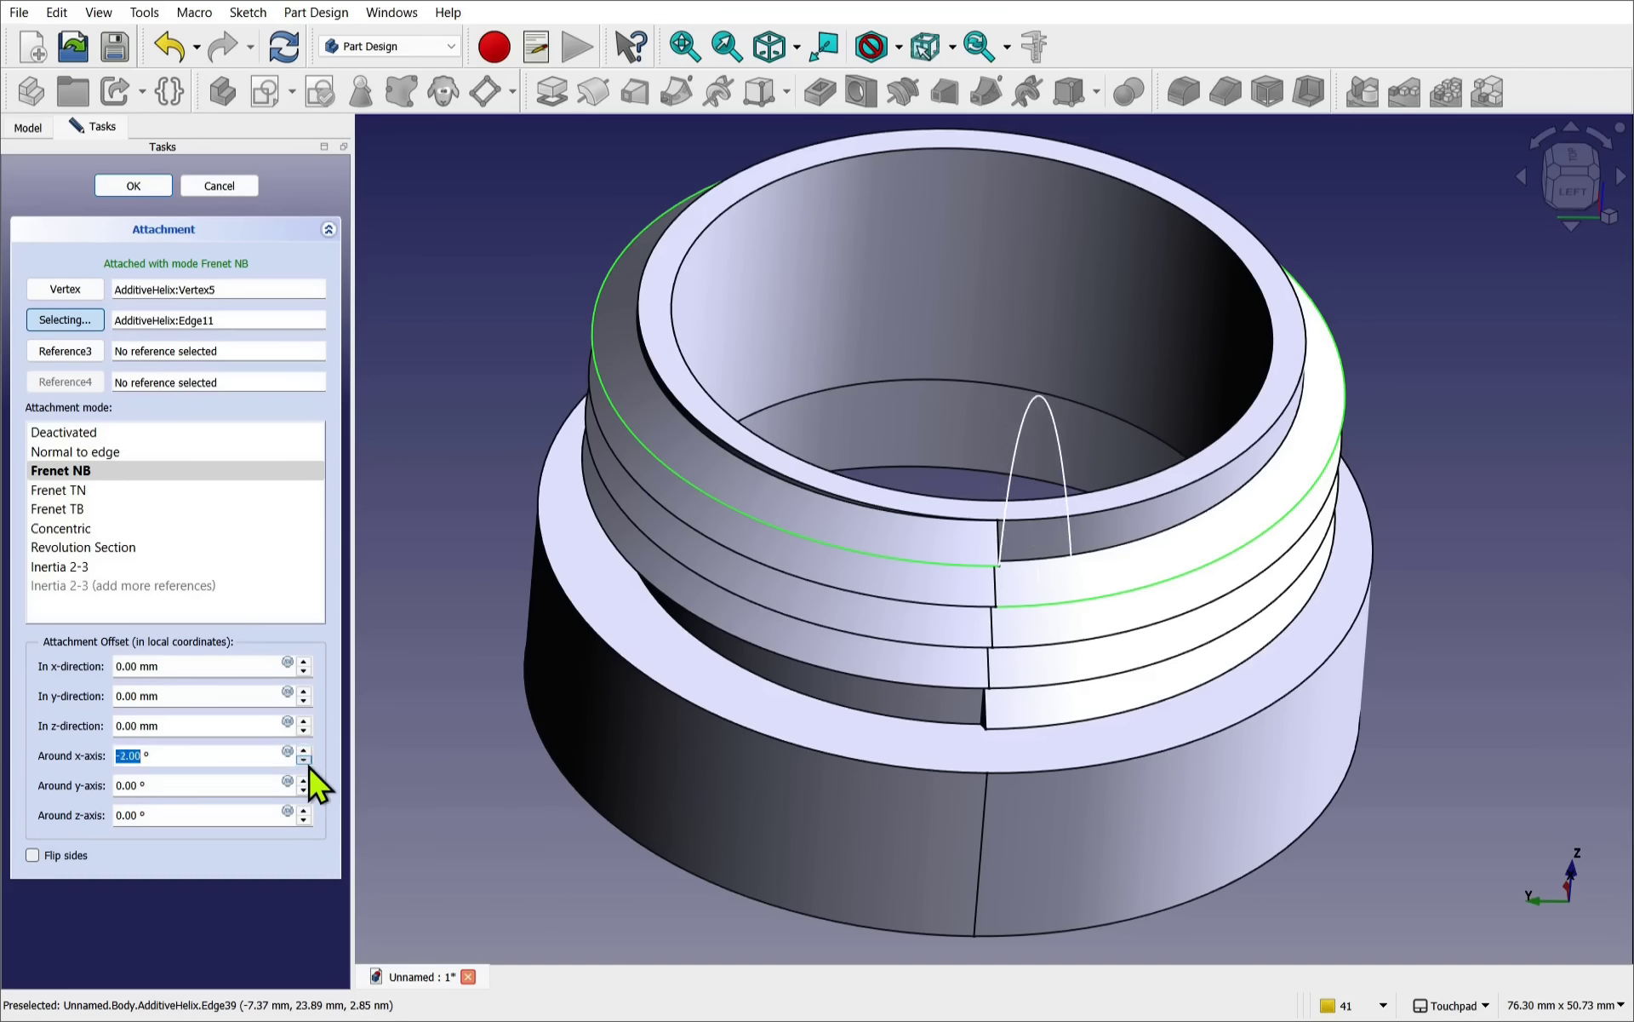
{"action": "left_click", "coordinate": [194, 777]}
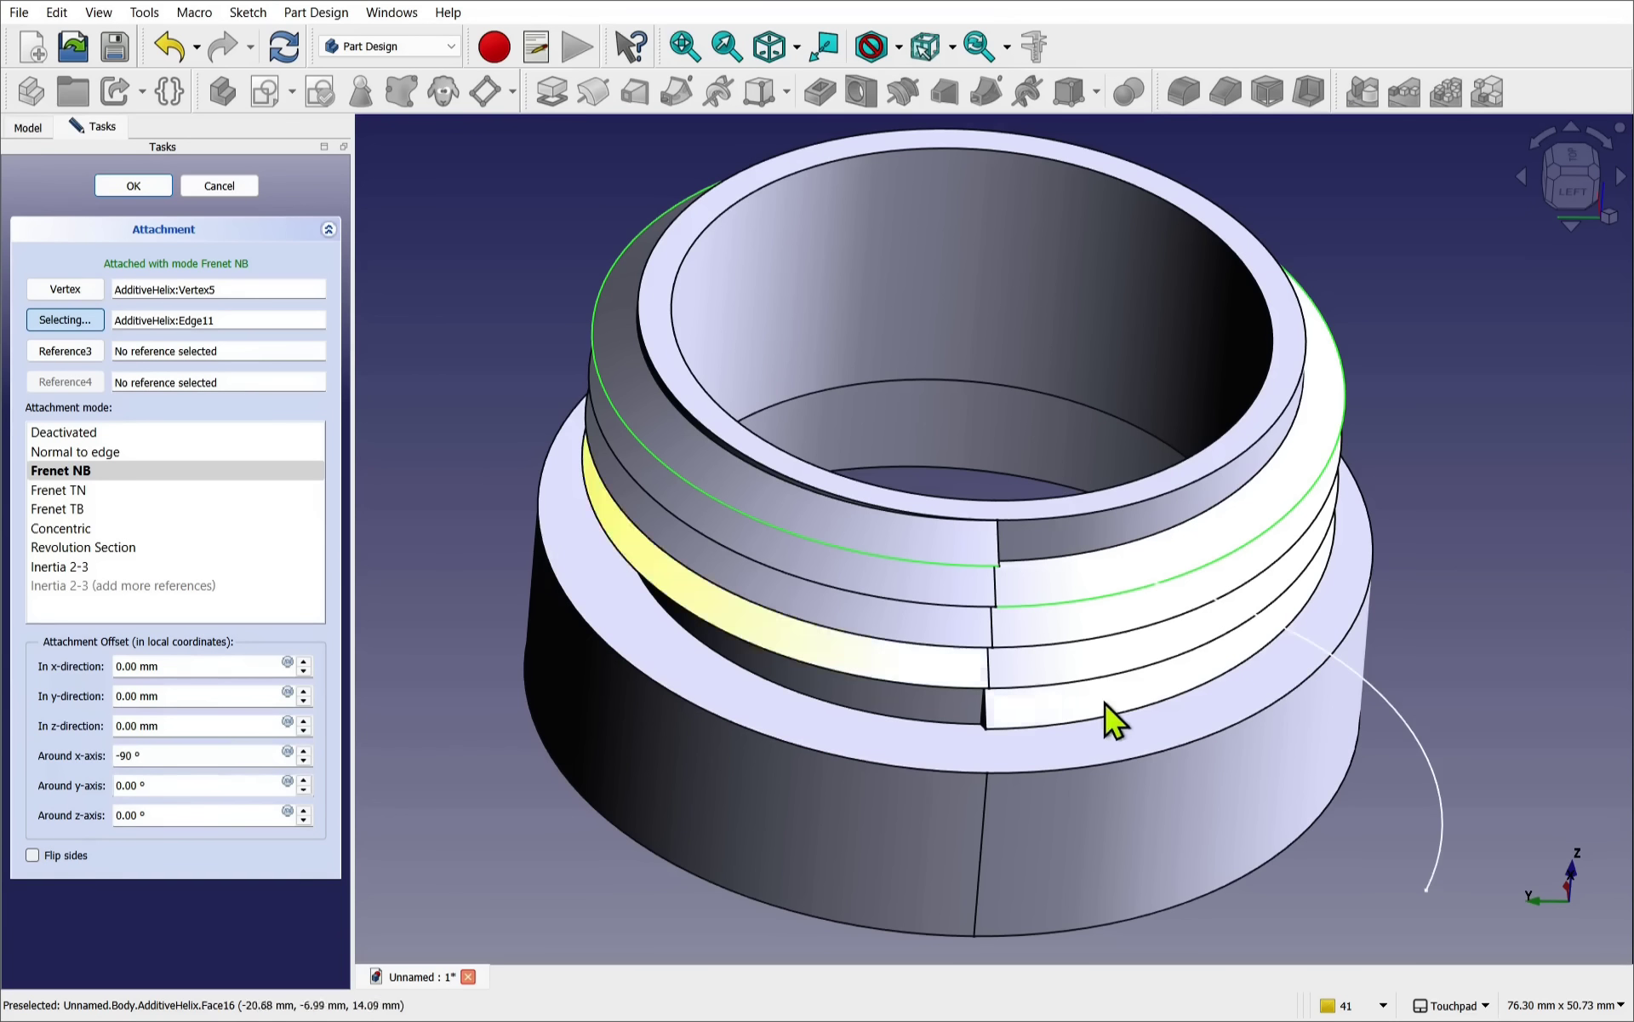
- Set the attachment rotation around the z-axis to 180°
{"action": "left_click_drag", "start_coordinate": [1105, 703], "coordinate": [1018, 658], "text": "alt"}
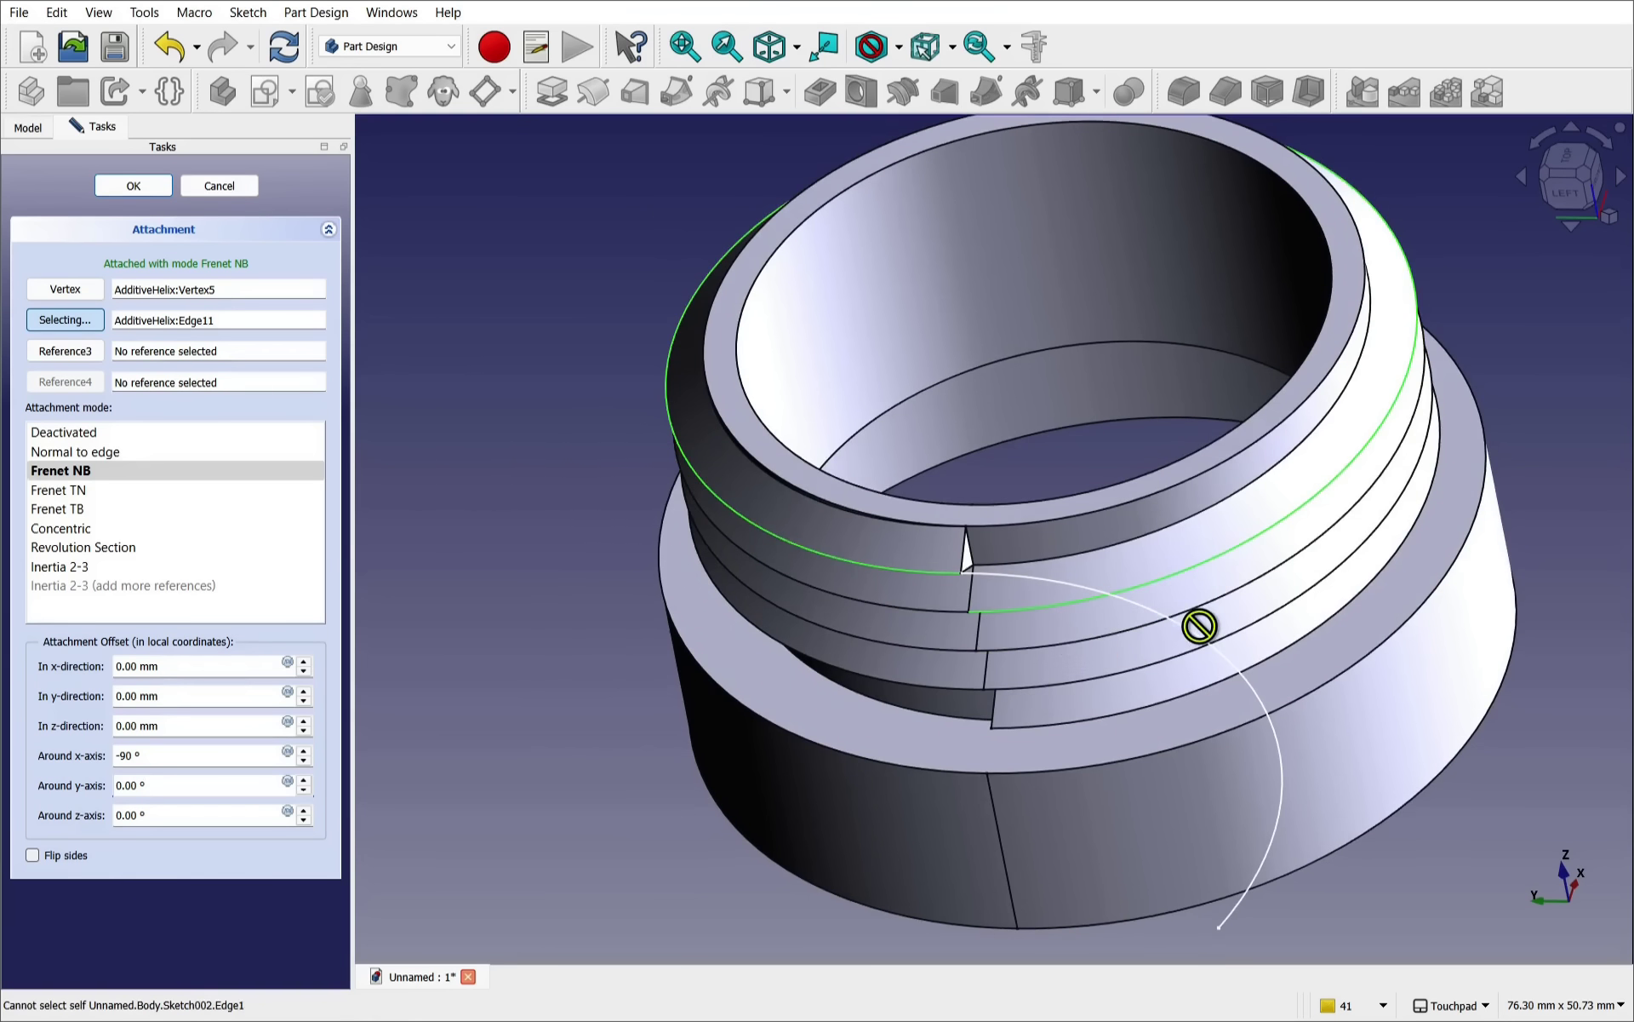
{"action": "left_click", "coordinate": [308, 809]}
{"action": "left_click", "coordinate": [308, 810]}
{"action": "left_click", "coordinate": [309, 810]}
{"action": "left_click", "coordinate": [308, 810]}
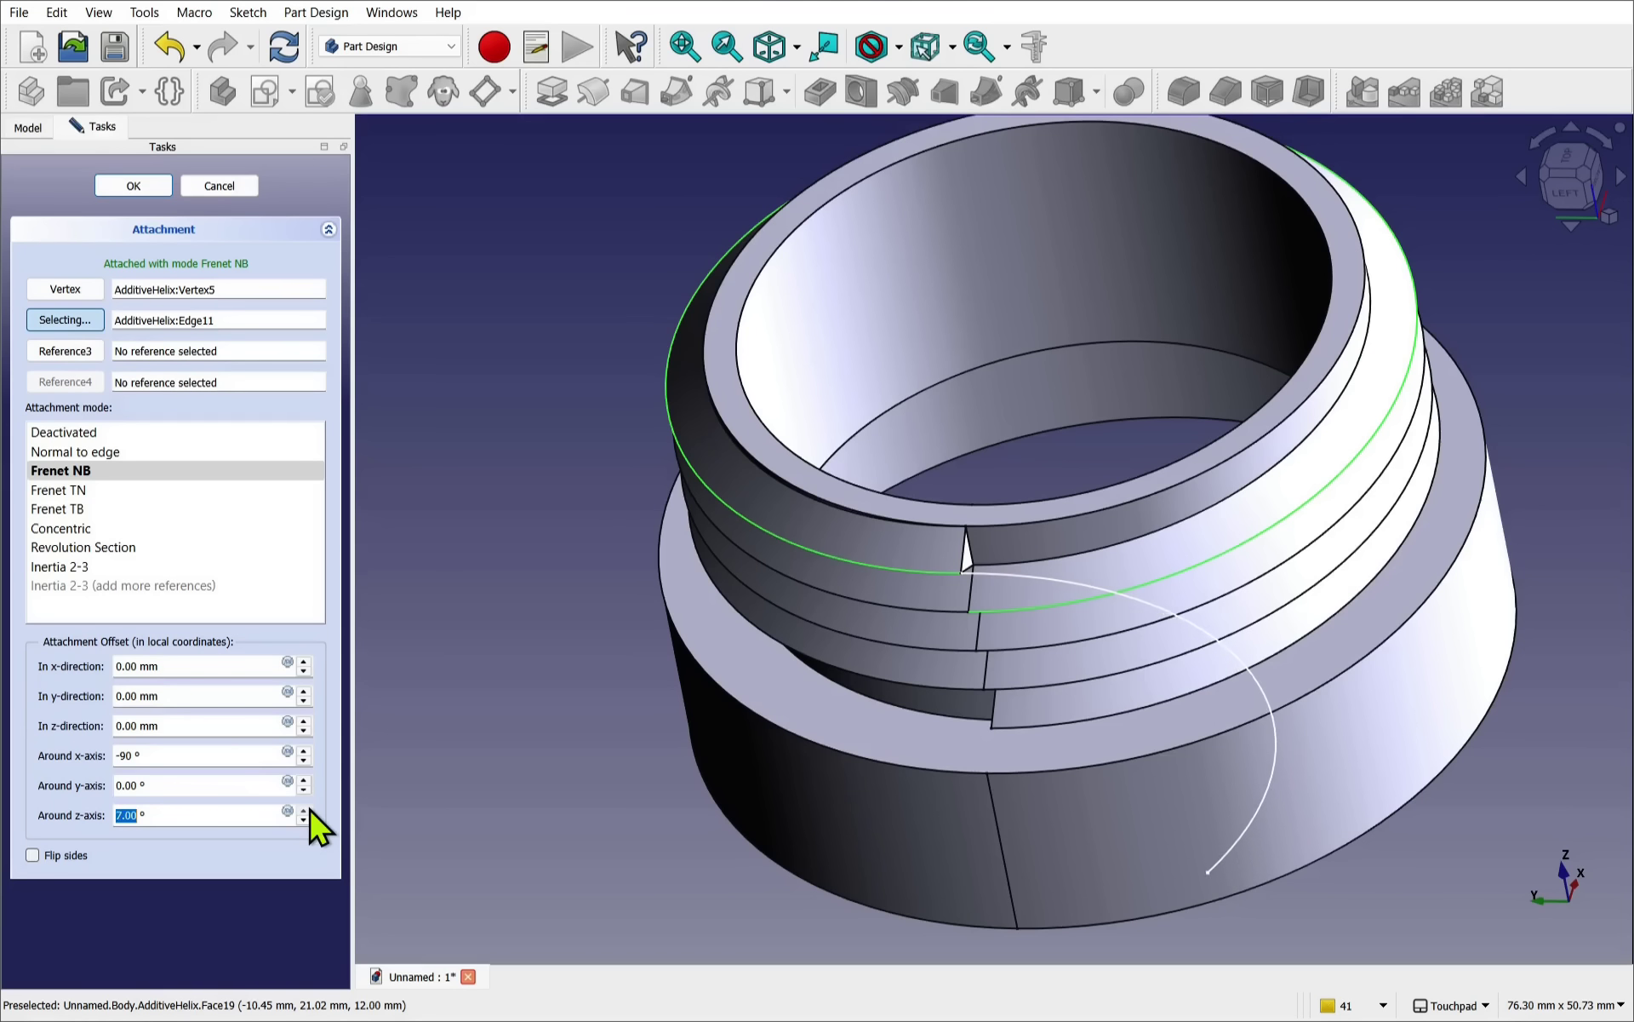
{"action": "left_click", "coordinate": [303, 809]}
{"action": "left_click", "coordinate": [304, 809]}
{"action": "left_click", "coordinate": [304, 808]}
{"action": "left_click", "coordinate": [304, 809]}
{"action": "left_click", "coordinate": [304, 809]}
{"action": "left_click", "coordinate": [304, 809]}
{"action": "left_click", "coordinate": [304, 809]}
{"action": "left_click", "coordinate": [303, 809]}
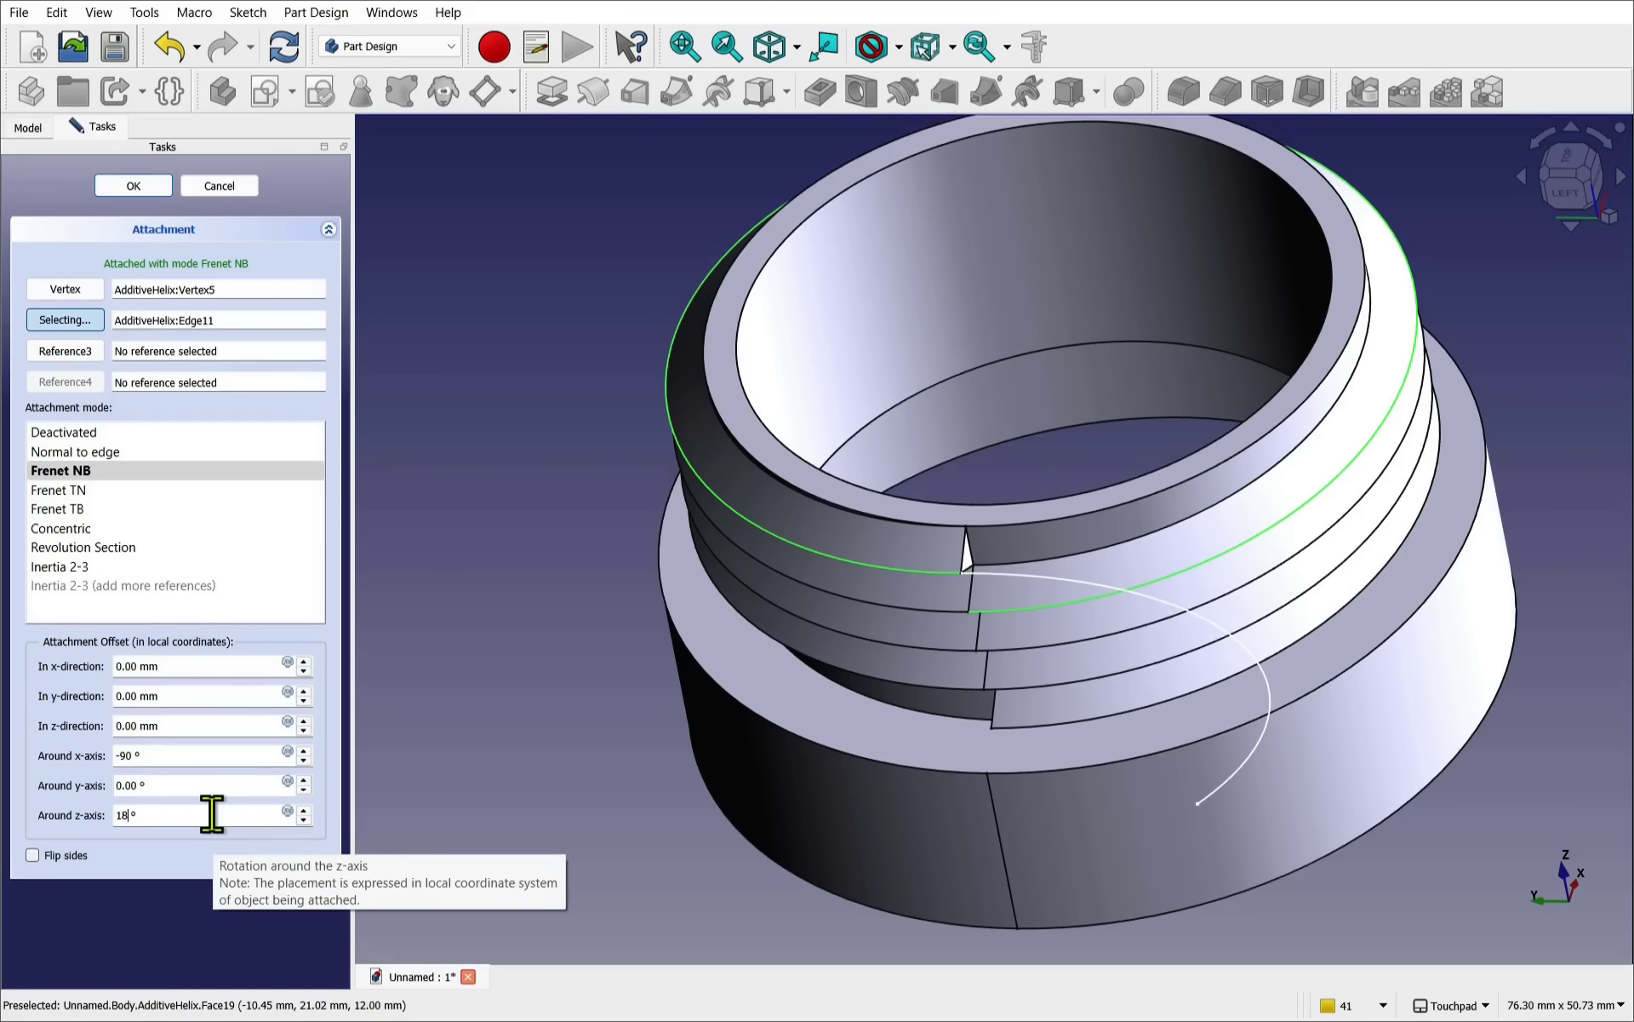
{"action": "left_click", "coordinate": [160, 785]}
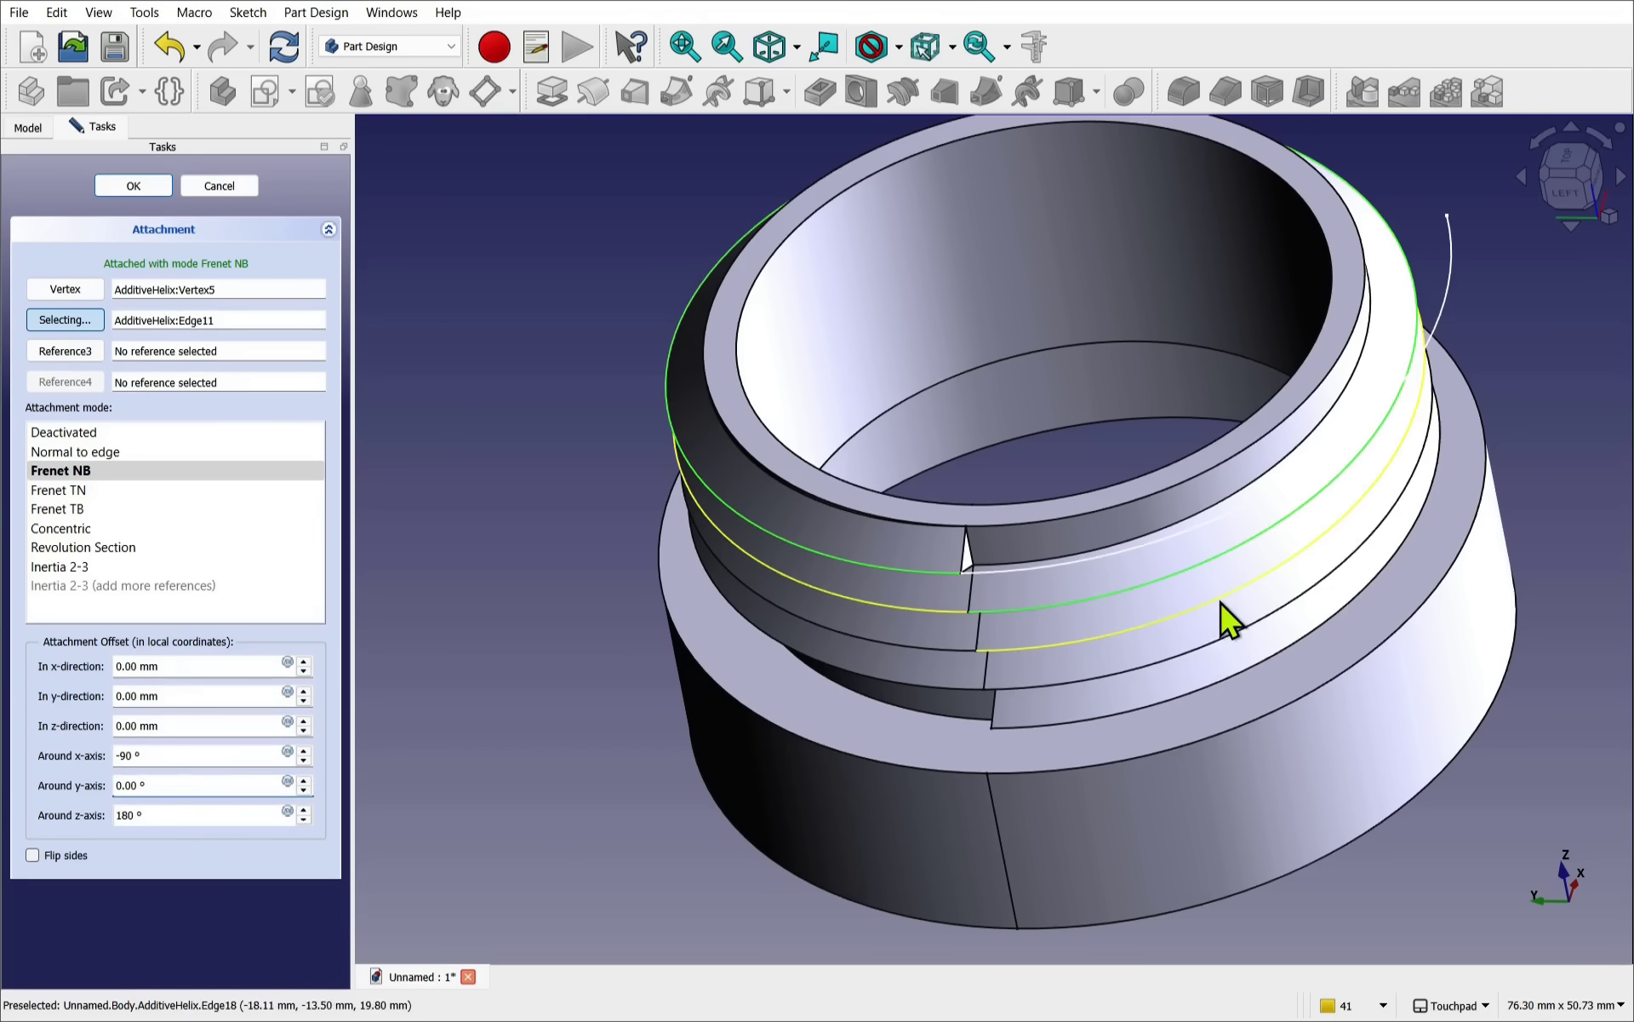
- Inspect the arc placement from above and reselect the top helix edge
{"action": "left_click", "coordinate": [1139, 540]}
{"action": "mouse_move", "coordinate": [1138, 539]}
{"action": "left_mouse_down", "text": "alt"}
{"action": "mouse_move", "coordinate": [1160, 642]}
{"action": "mouse_move", "coordinate": [1215, 438]}
{"action": "left_mouse_up", "text": "alt"}
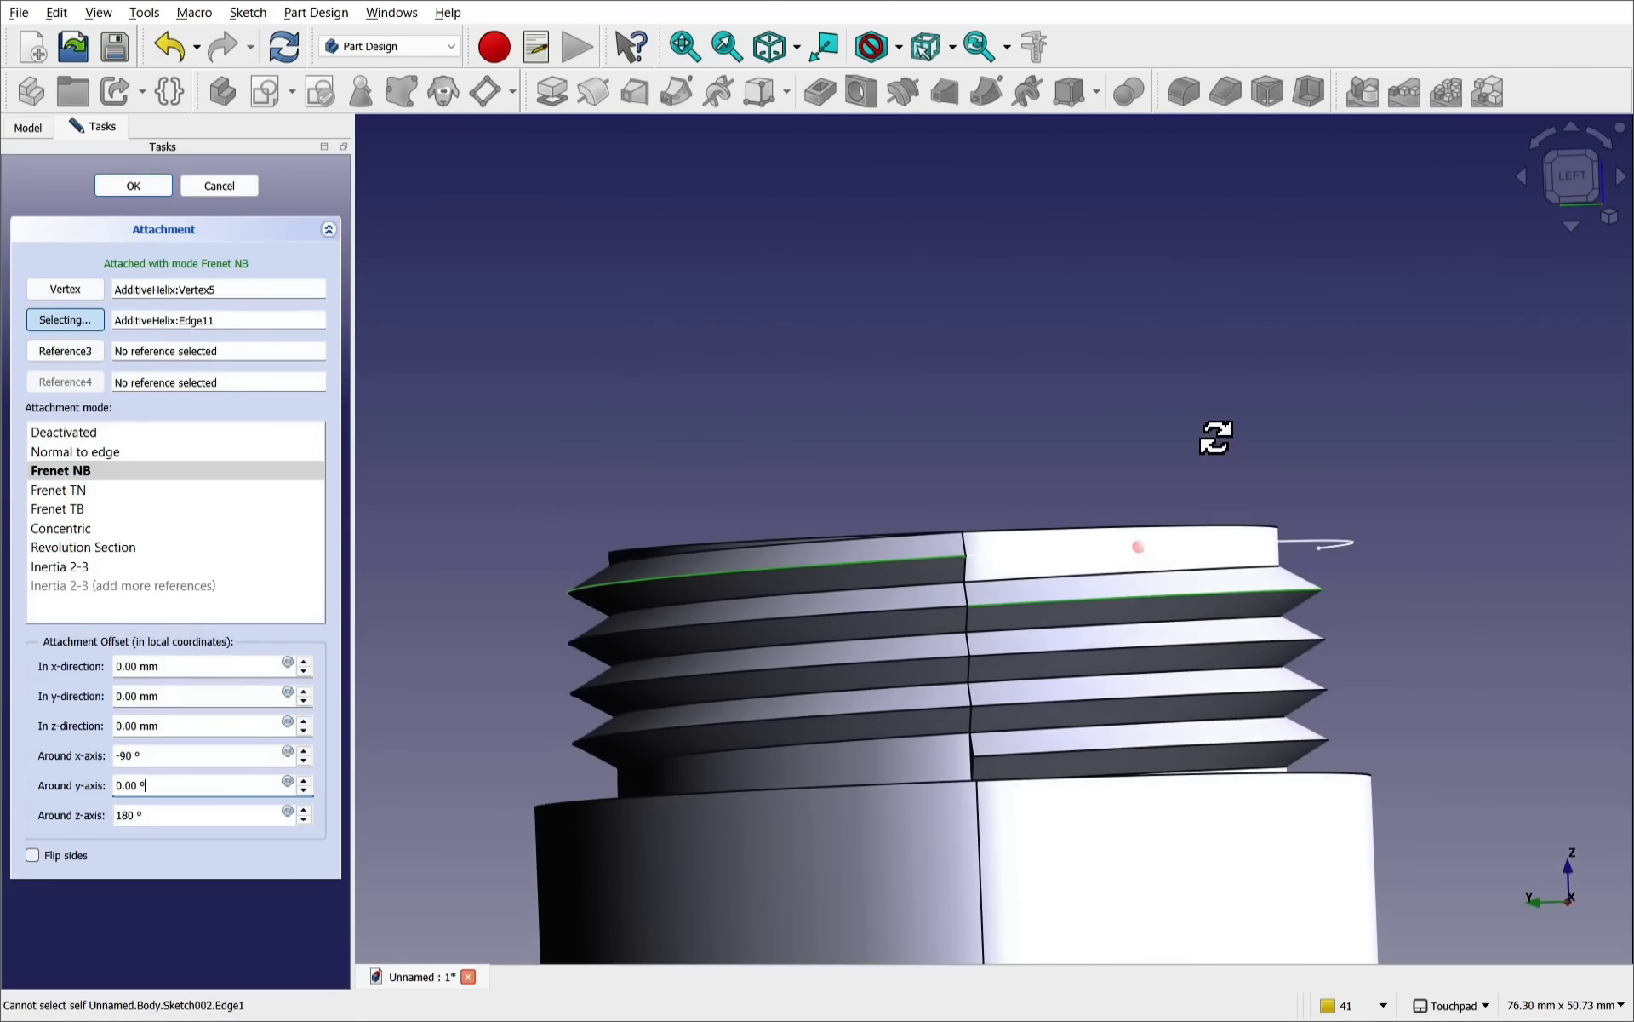
{"action": "left_click_drag", "start_coordinate": [993, 551], "coordinate": [1039, 587], "text": "alt"}
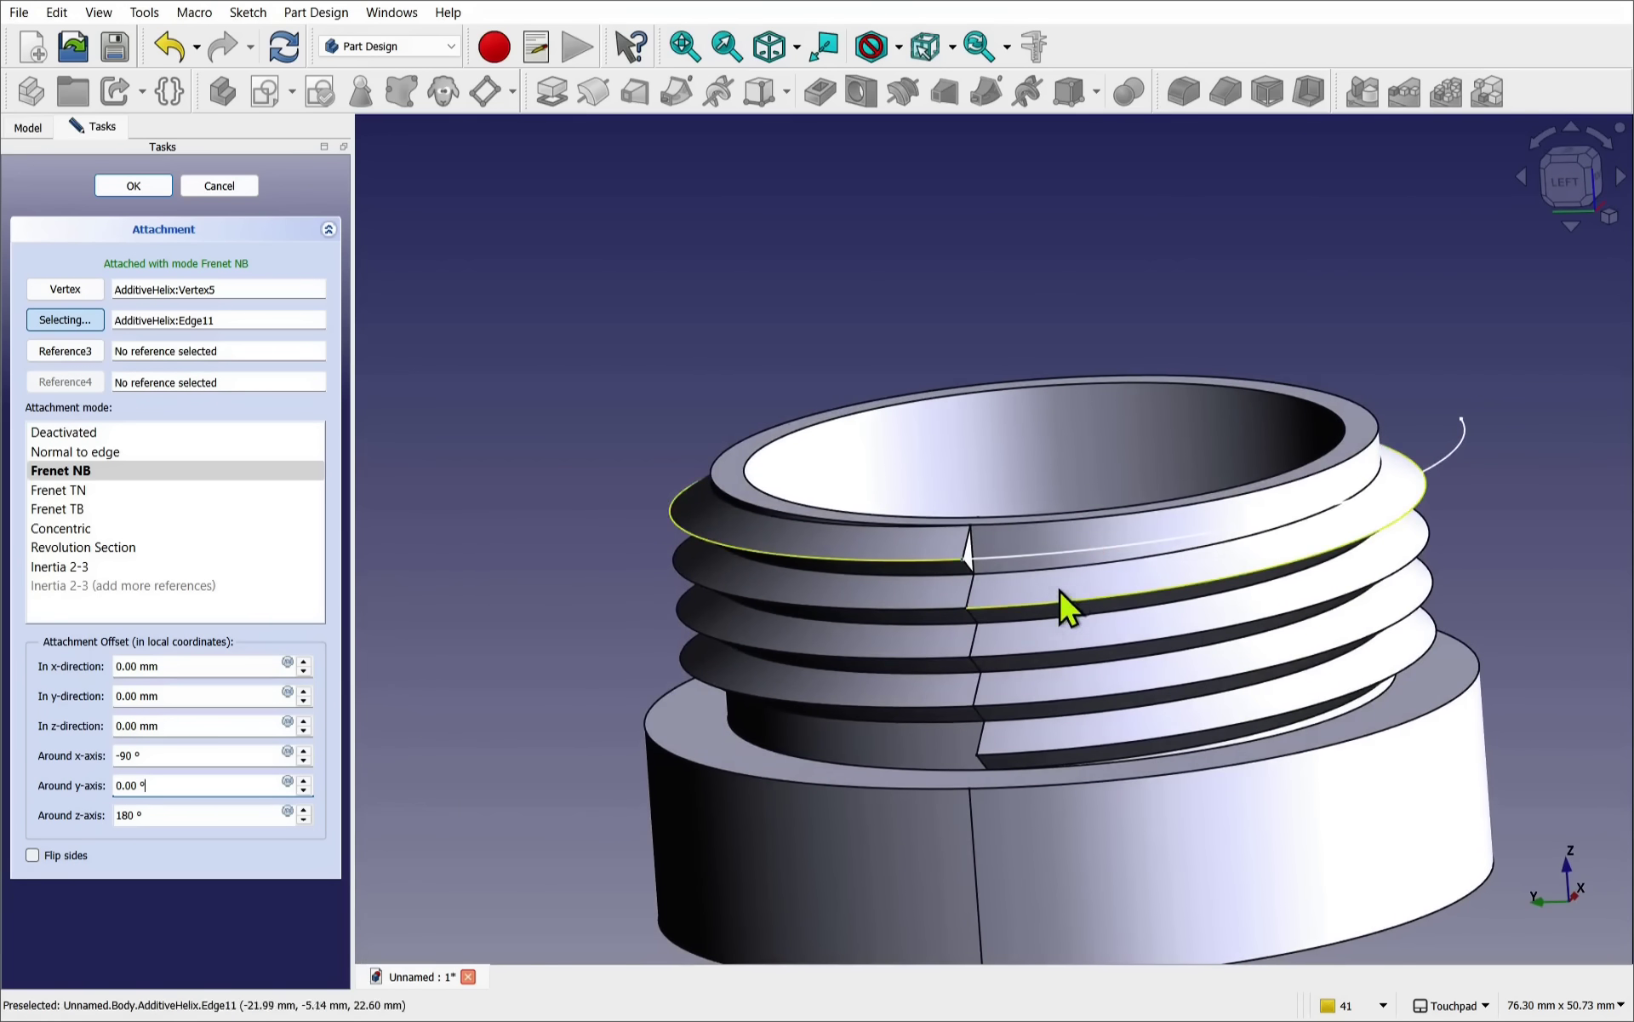
{"action": "left_click", "coordinate": [1069, 606]}
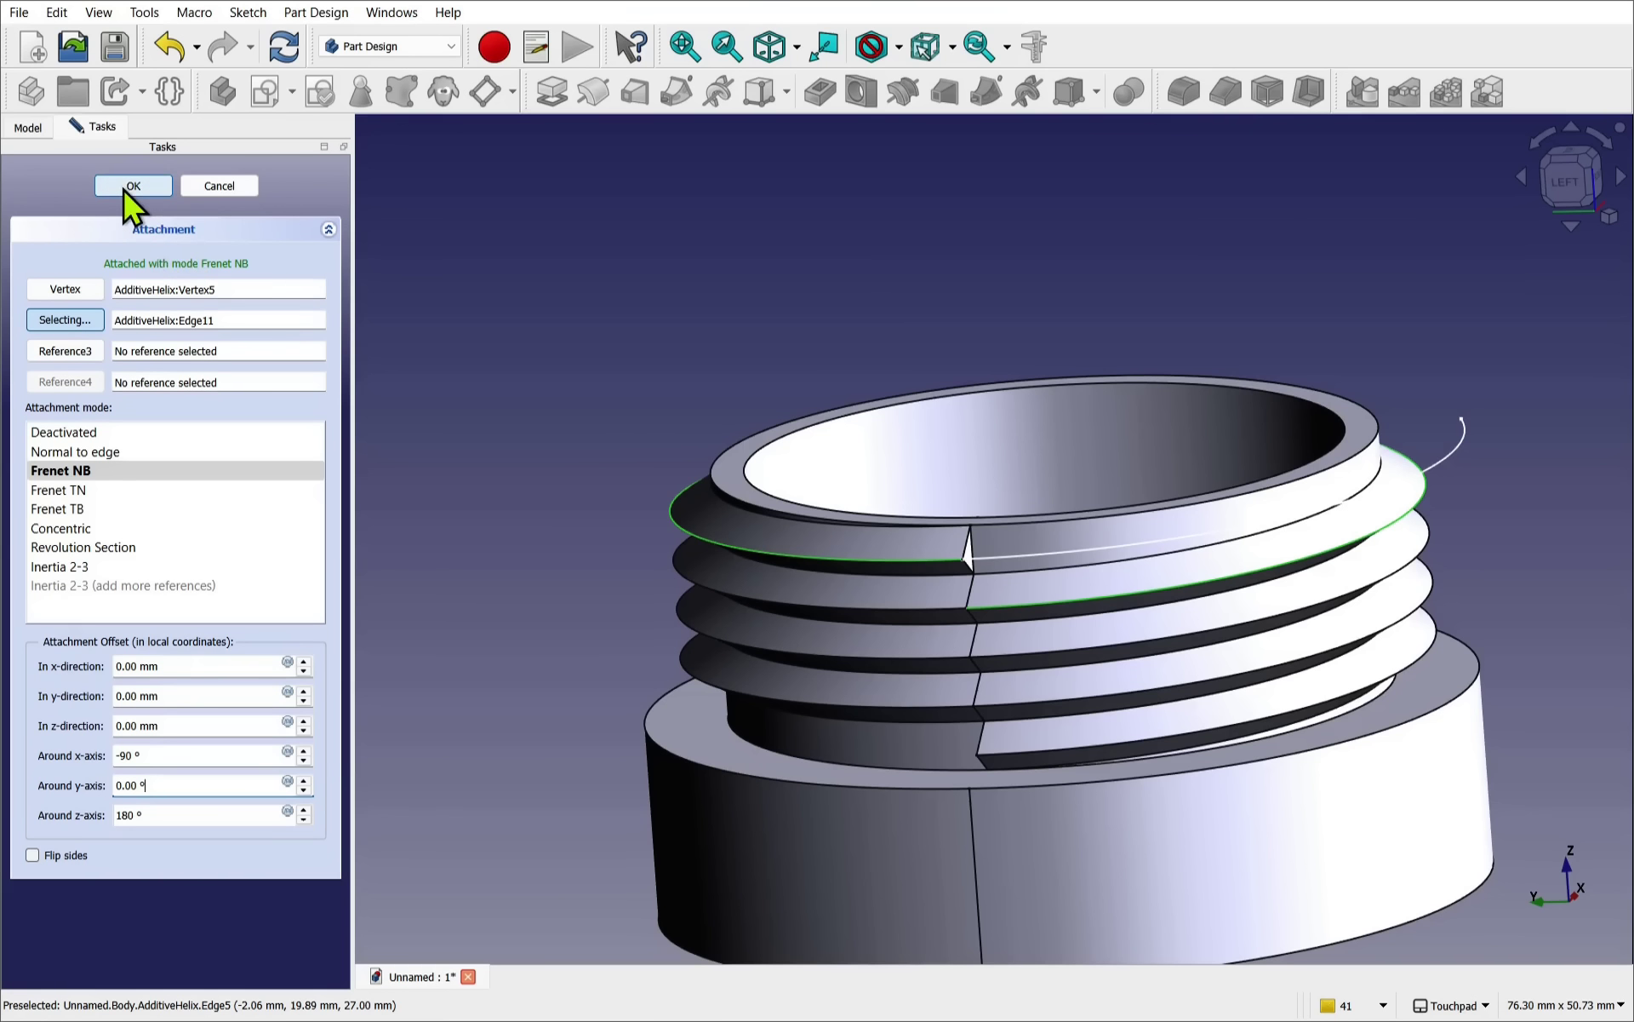
- Accept the attachment, check the lead-in arc, and reopen Sketch002
{"action": "left_click", "coordinate": [133, 186]}
{"action": "left_click_drag", "start_coordinate": [880, 409], "coordinate": [813, 335], "text": "alt"}
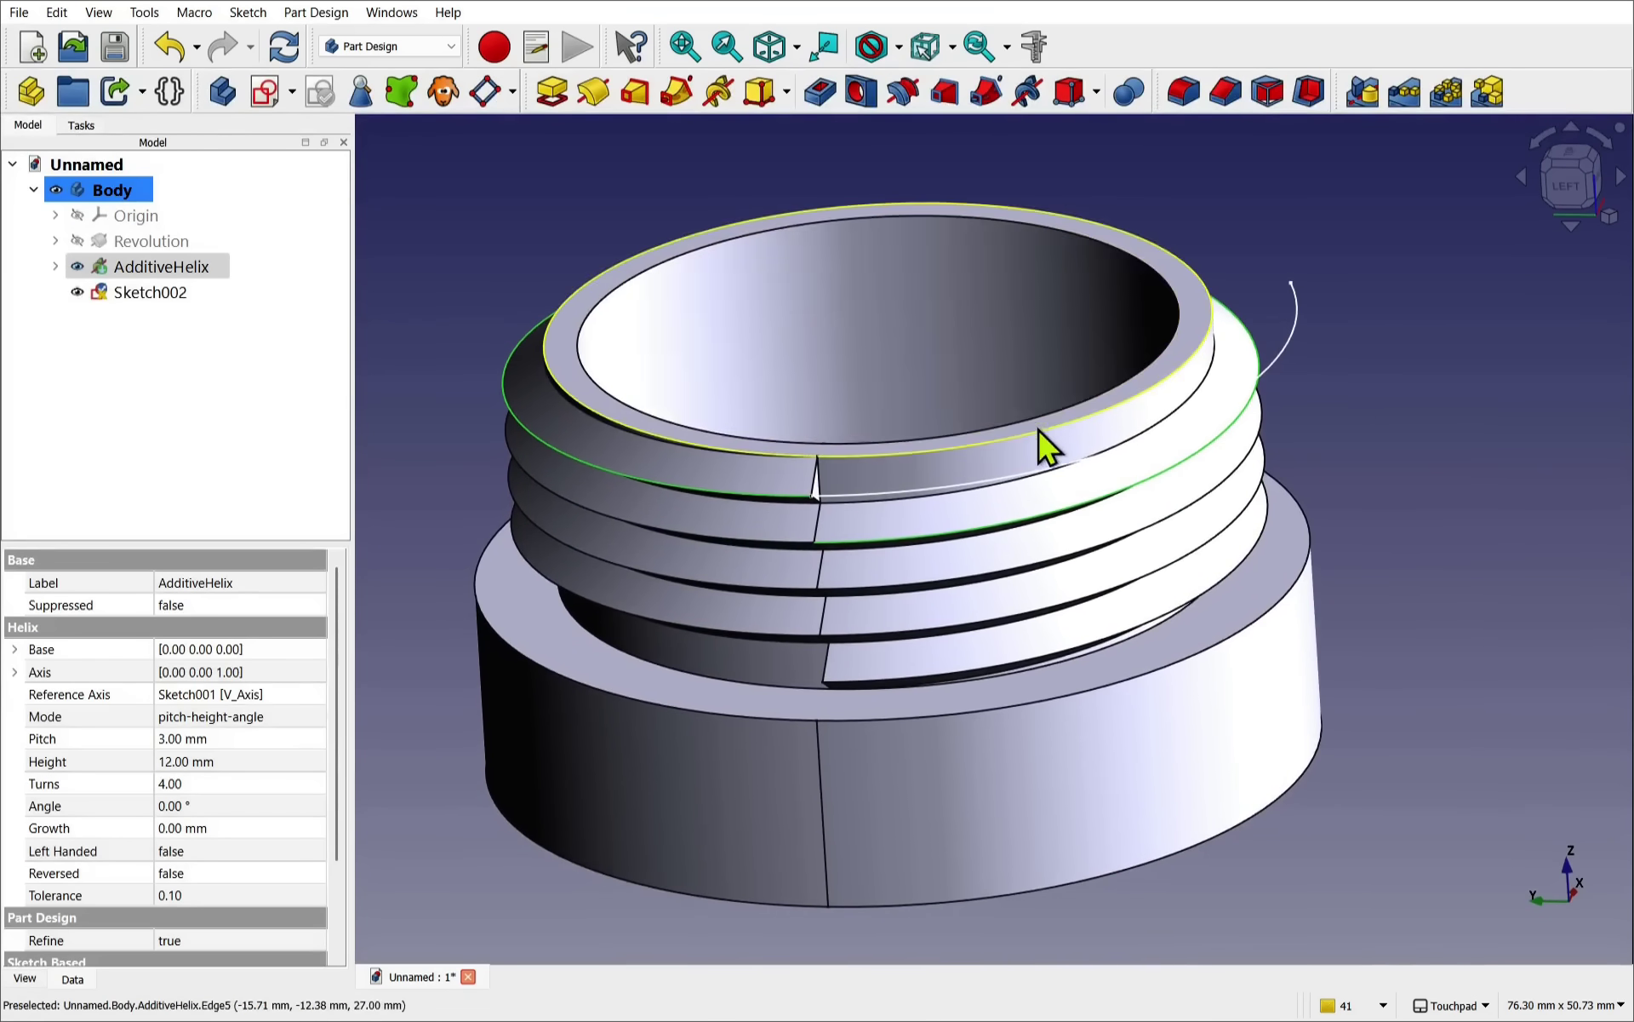
{"action": "mouse_move", "coordinate": [1032, 605]}
{"action": "left_mouse_down", "text": "alt"}
{"action": "mouse_move", "coordinate": [879, 646]}
{"action": "mouse_move", "coordinate": [809, 631]}
{"action": "left_mouse_up", "text": "alt"}
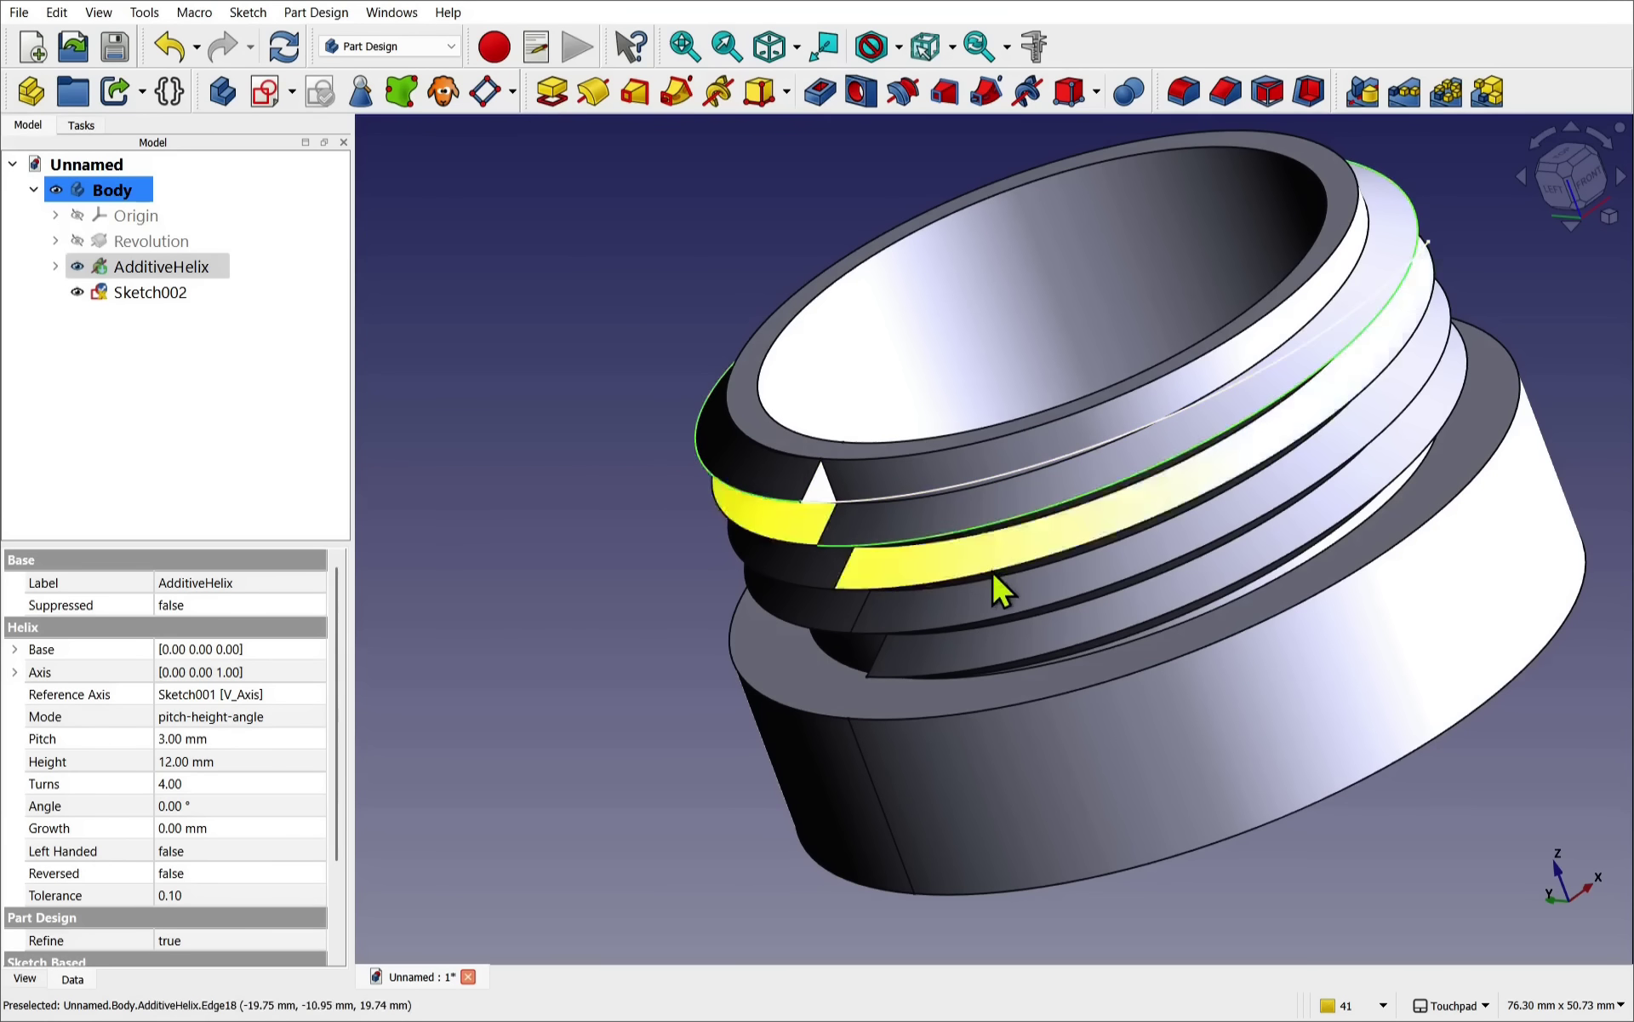
{"action": "left_click_drag", "start_coordinate": [993, 570], "coordinate": [919, 631], "text": "alt"}
{"action": "left_click_drag", "start_coordinate": [895, 462], "coordinate": [923, 493], "text": "alt"}
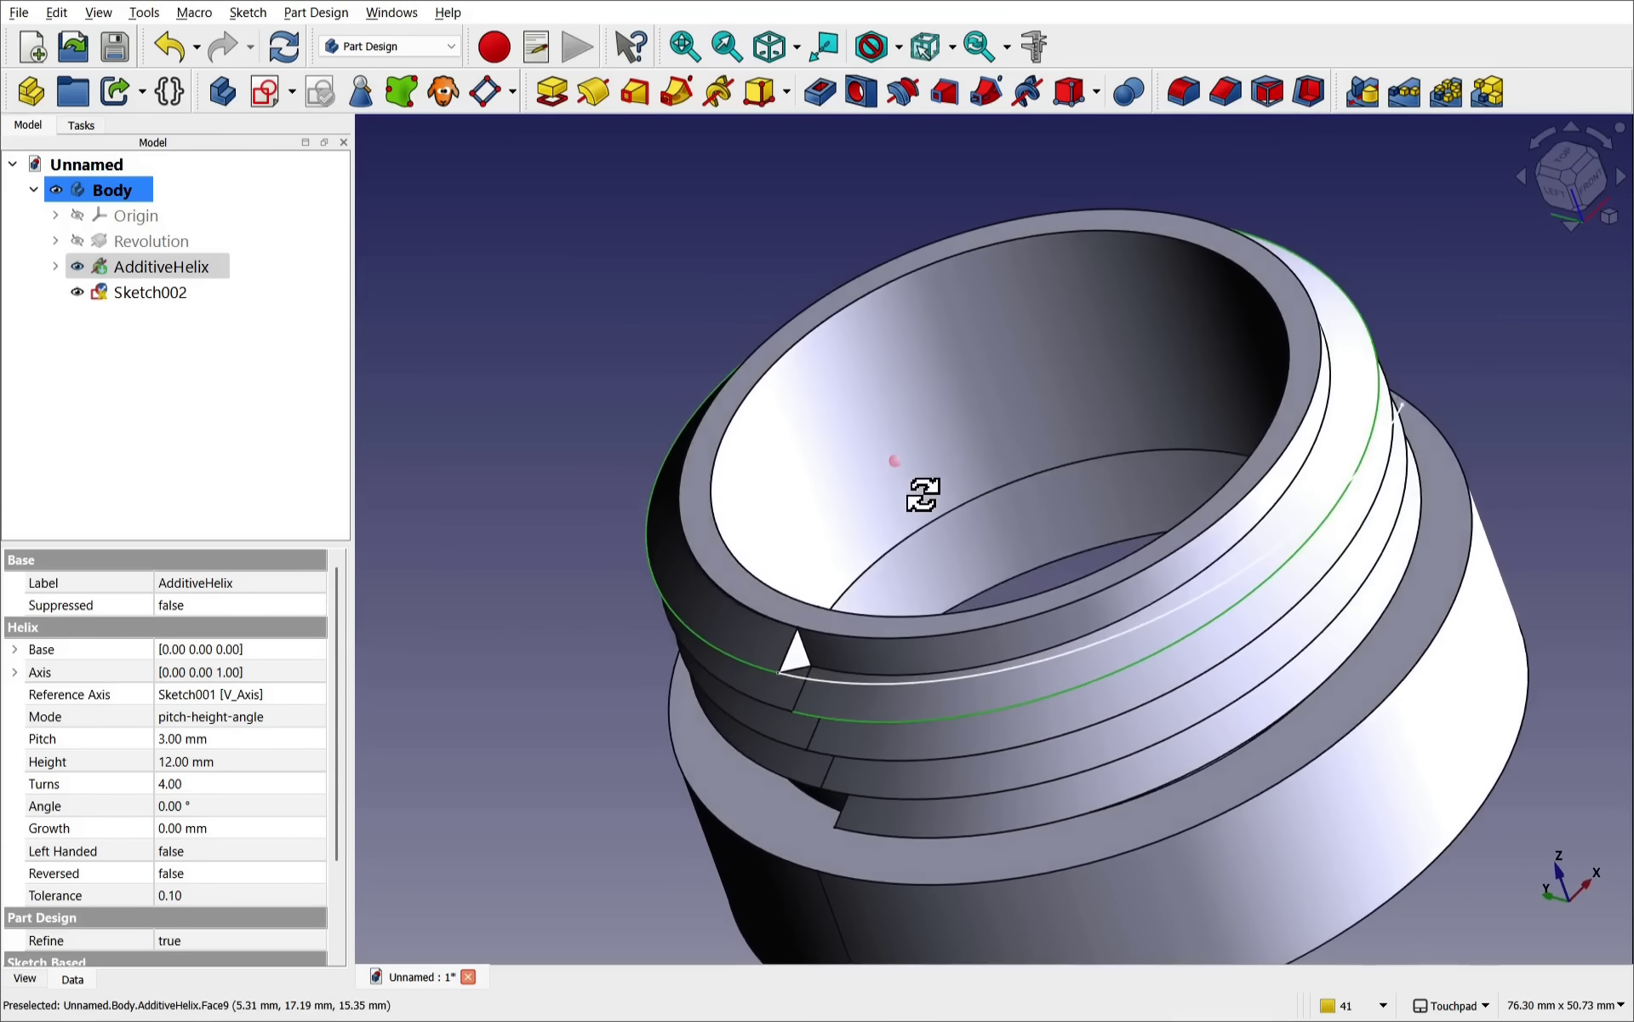
{"action": "double_click", "coordinate": [132, 294]}
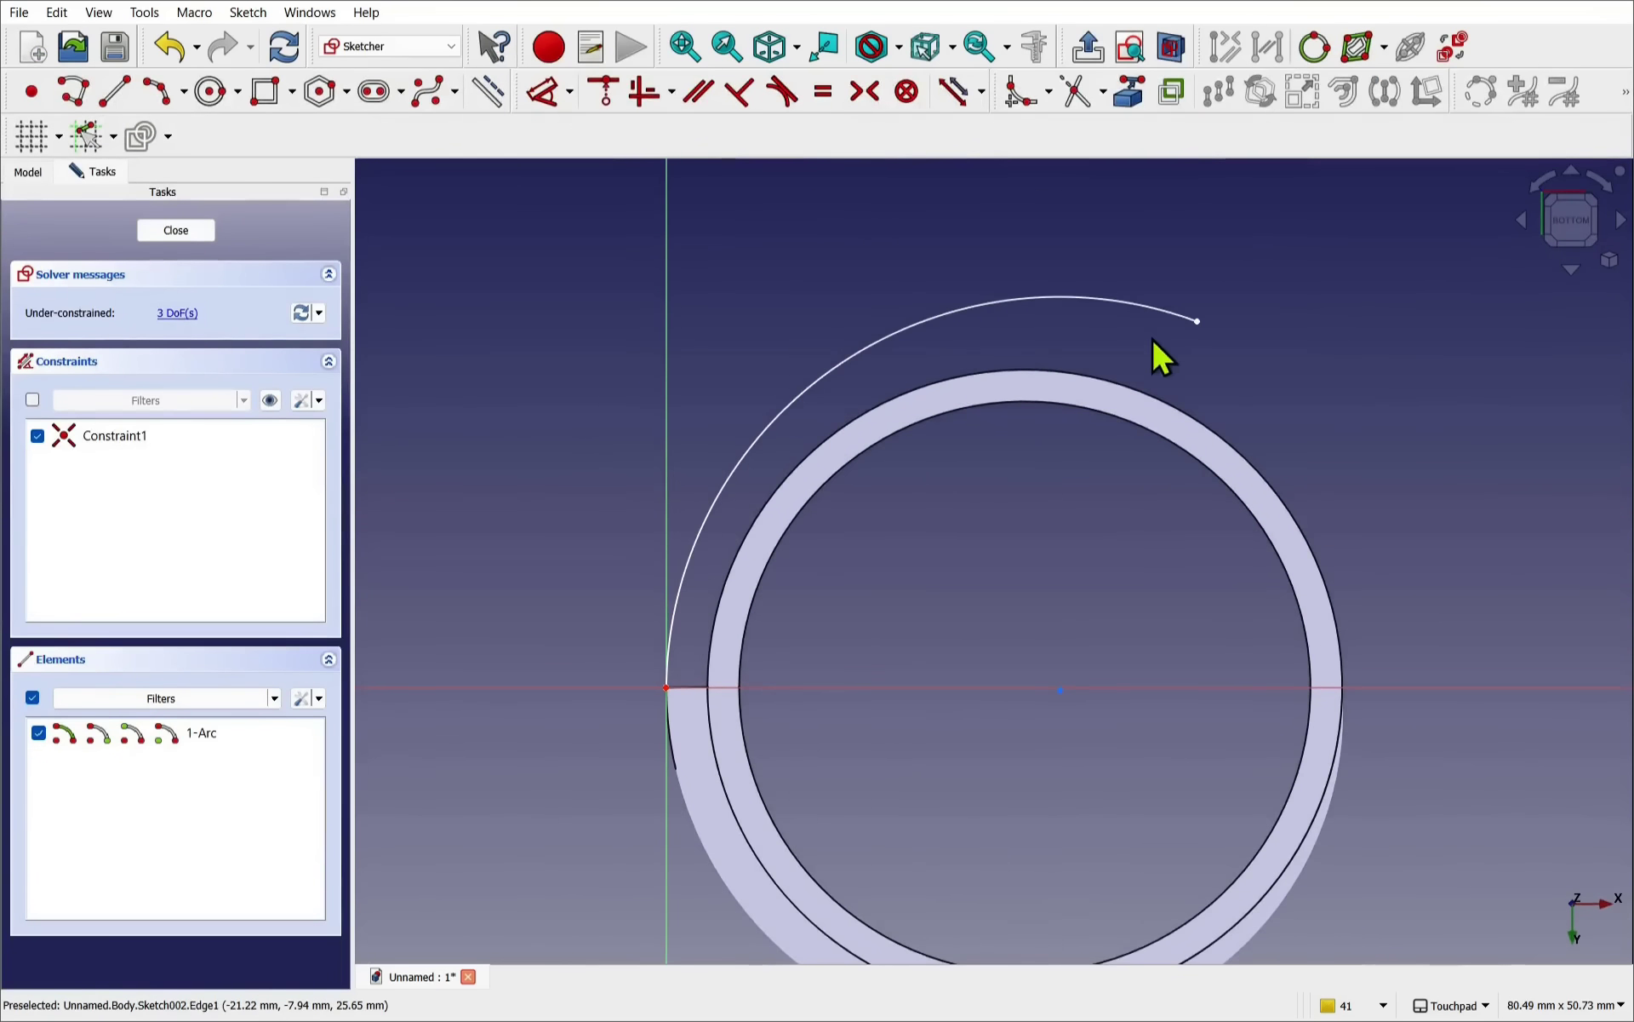
- Shorten the arc, constrain its centre onto the horizontal axis, and close the sketch
{"action": "left_click_drag", "start_coordinate": [1198, 321], "coordinate": [837, 495]}
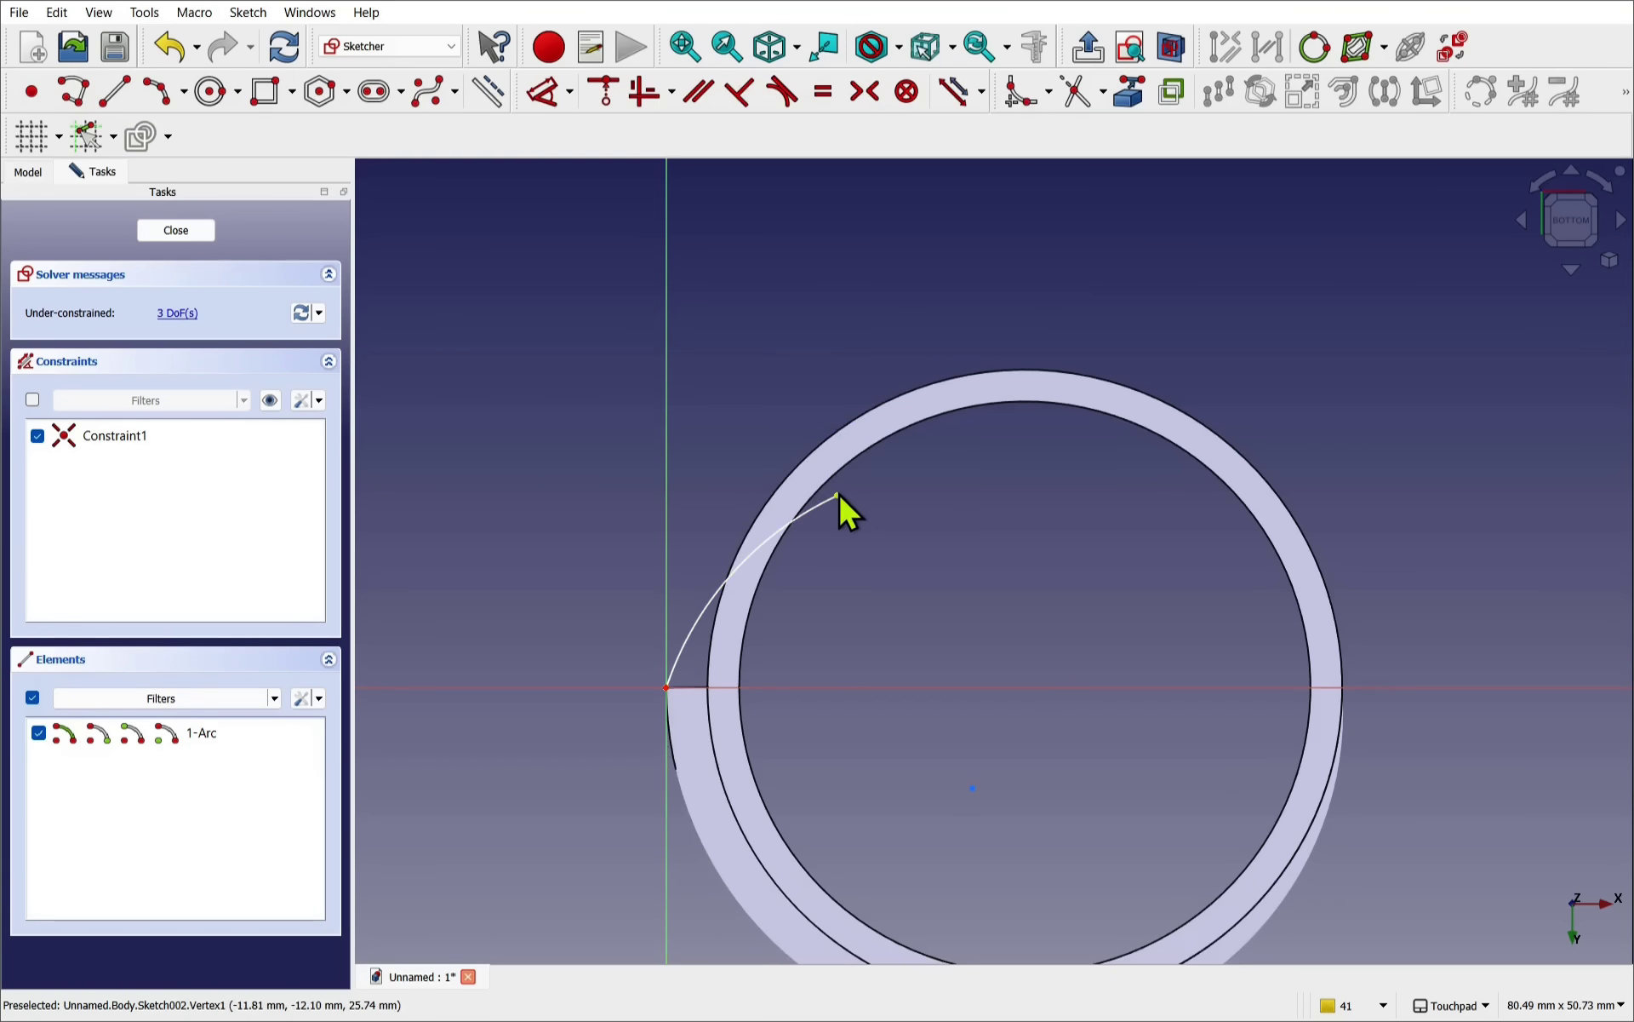
{"action": "left_click_drag", "start_coordinate": [838, 496], "coordinate": [828, 473]}
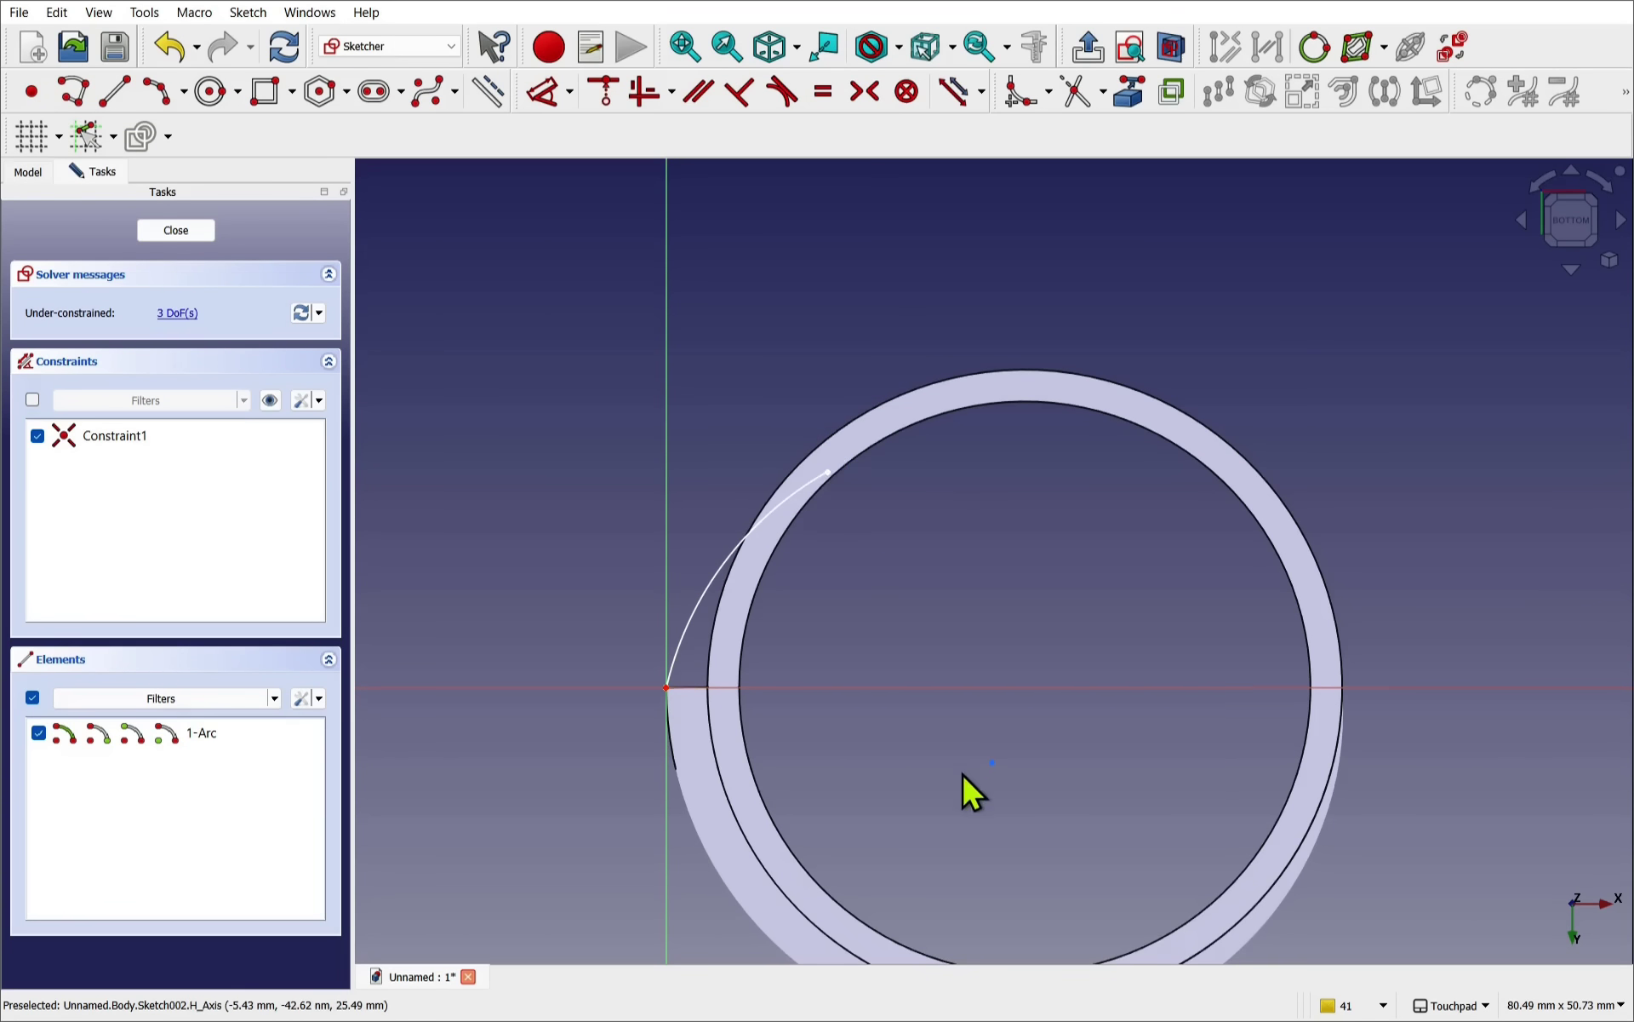
{"action": "left_click", "coordinate": [993, 764]}
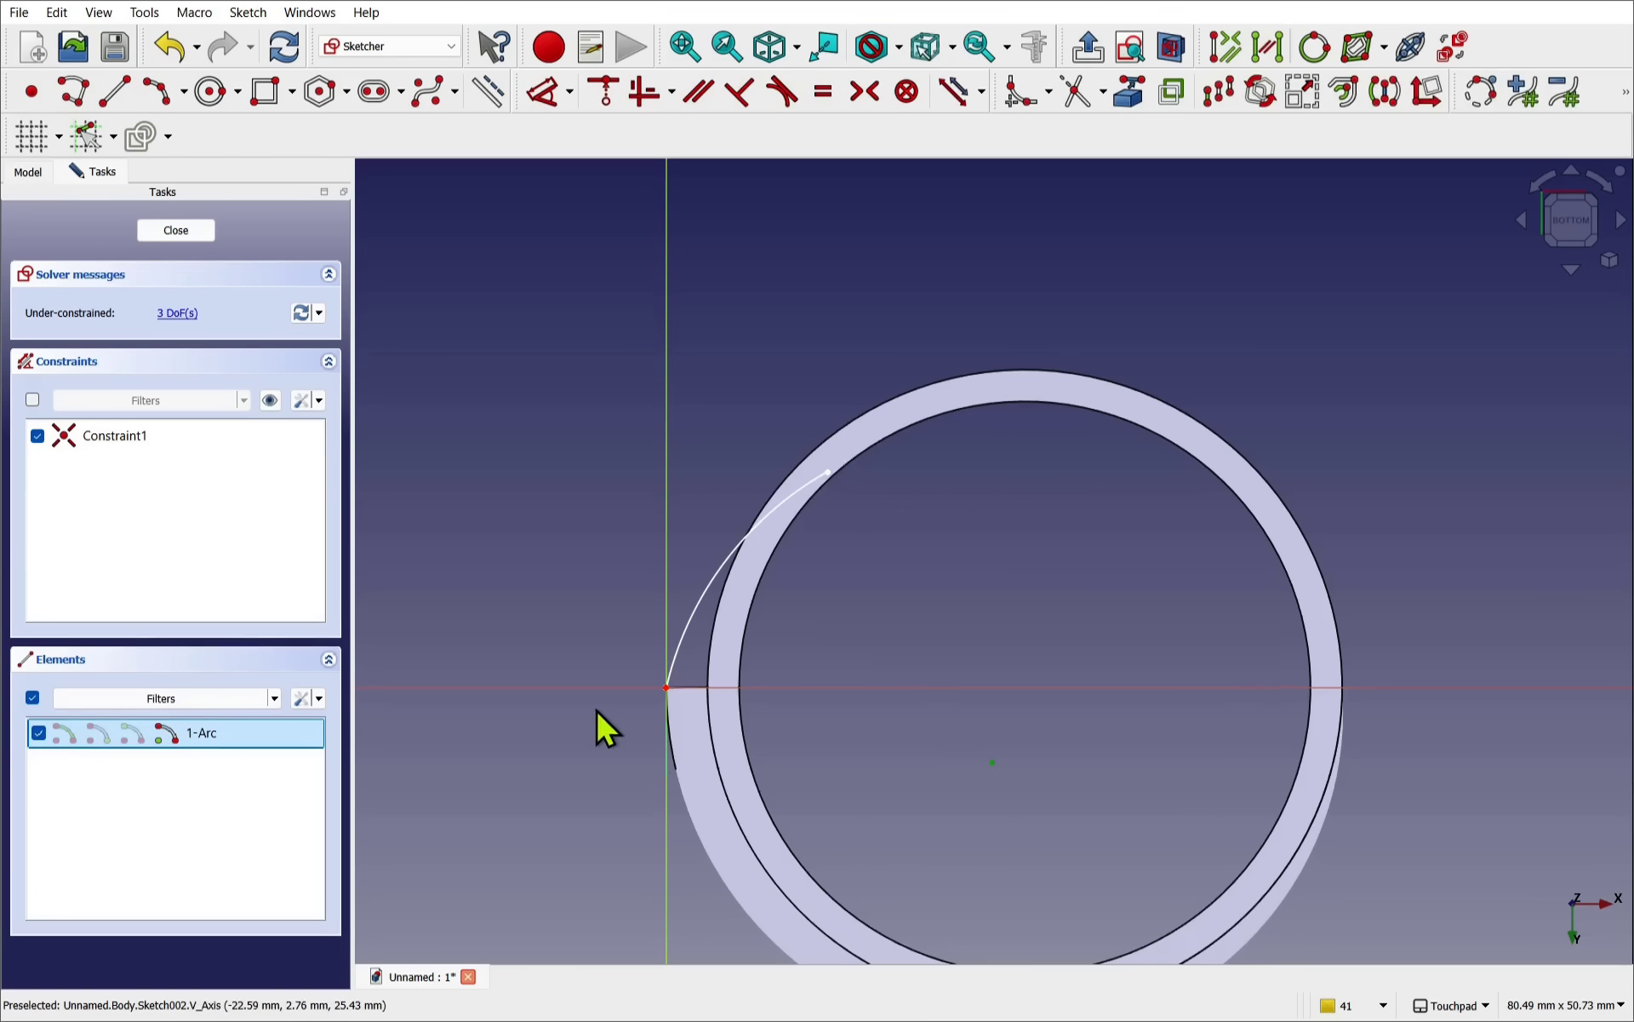
{"action": "left_click", "coordinate": [1028, 686]}
{"action": "left_click", "coordinate": [605, 102]}
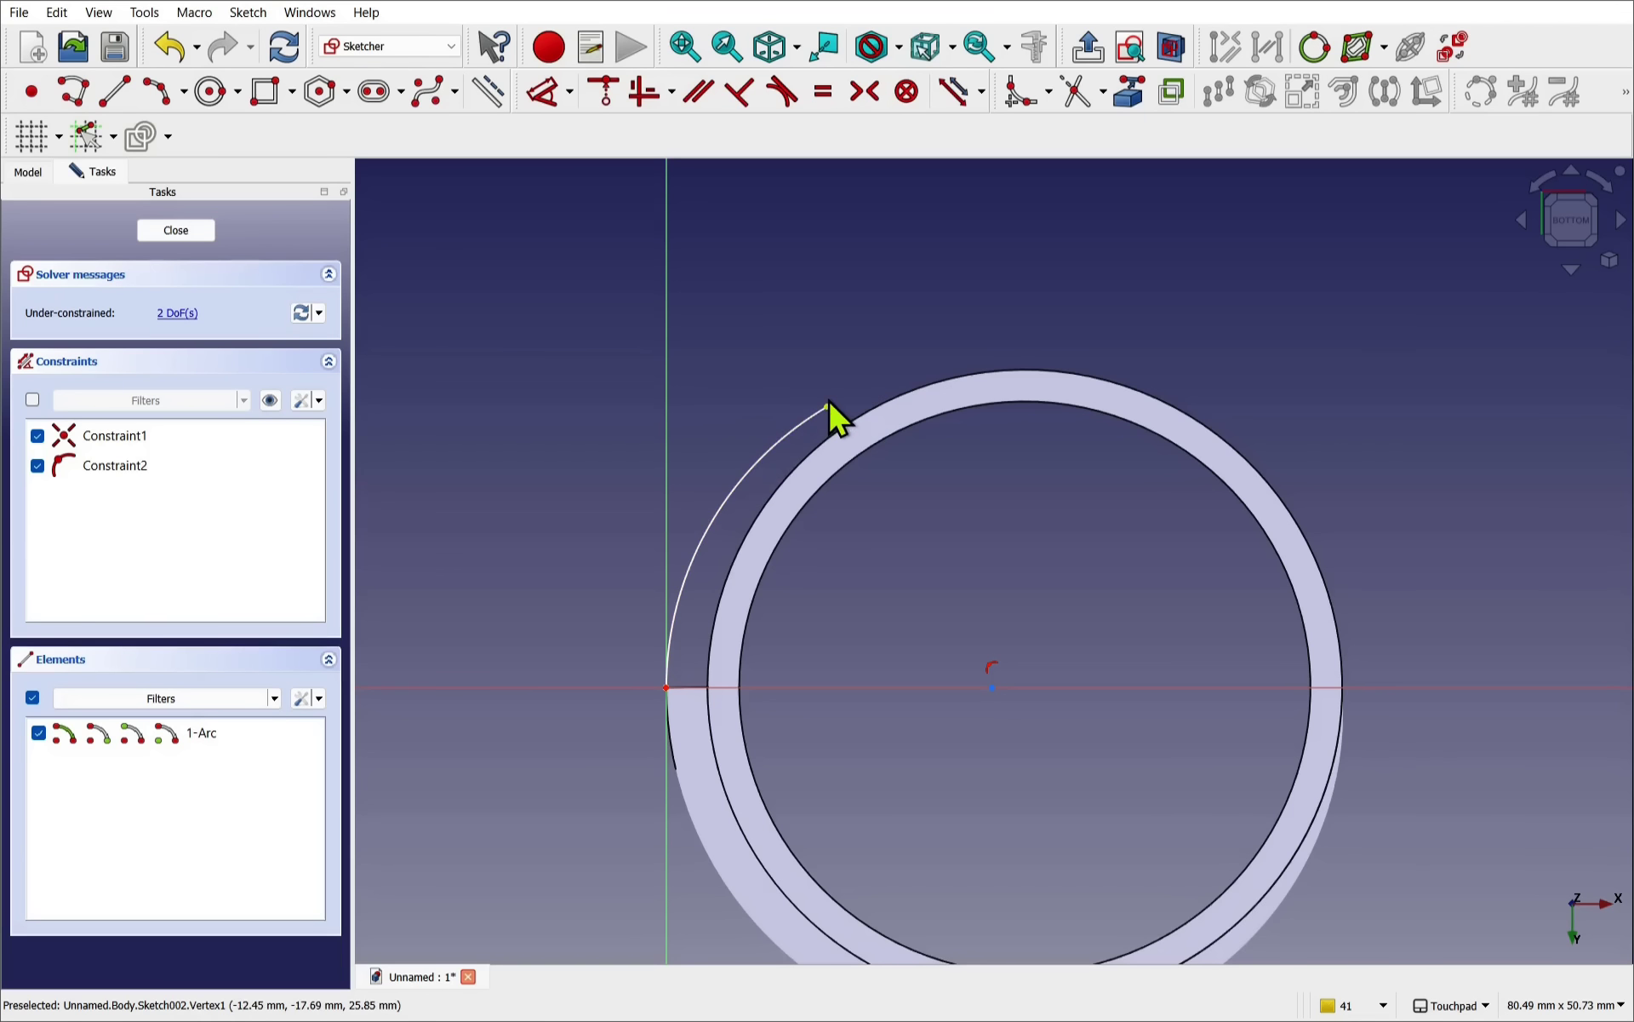
{"action": "mouse_move", "coordinate": [827, 409]}
{"action": "left_mouse_down"}
{"action": "mouse_move", "coordinate": [755, 498]}
{"action": "mouse_move", "coordinate": [760, 550]}
{"action": "mouse_move", "coordinate": [839, 559]}
{"action": "mouse_move", "coordinate": [1161, 690]}
{"action": "left_mouse_up"}
{"action": "scroll", "coordinate": [819, 578], "scroll_direction": "down", "scroll_amount": 1}
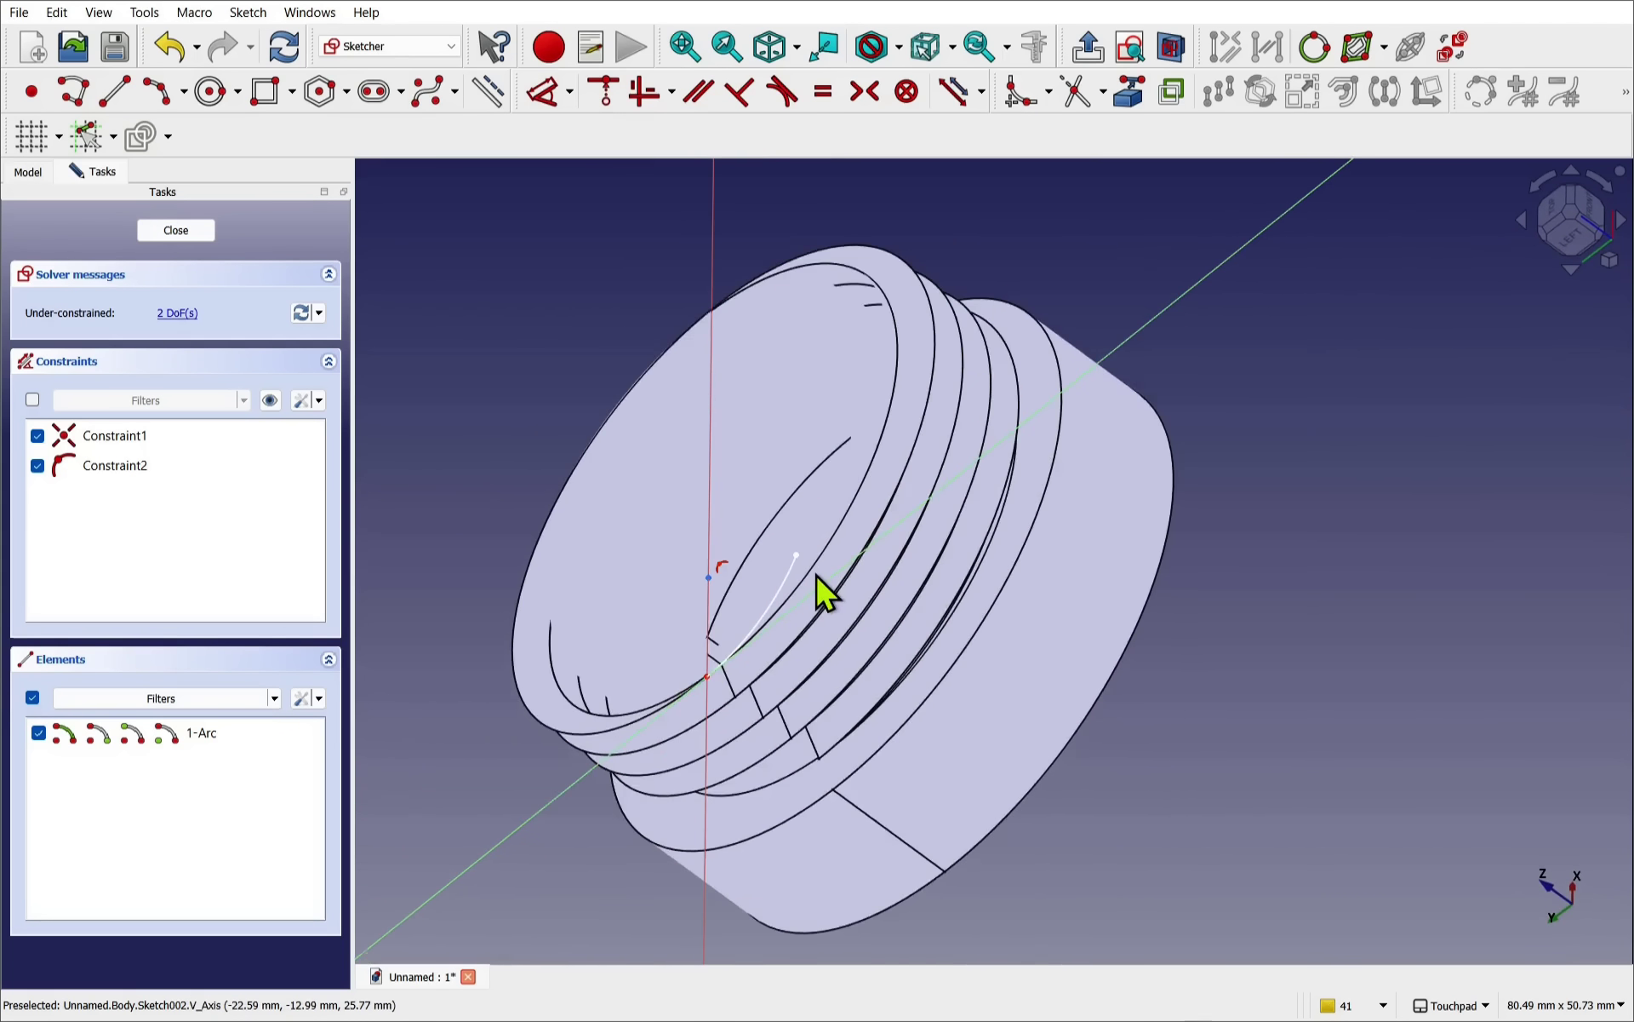
{"action": "left_click", "coordinate": [176, 230]}
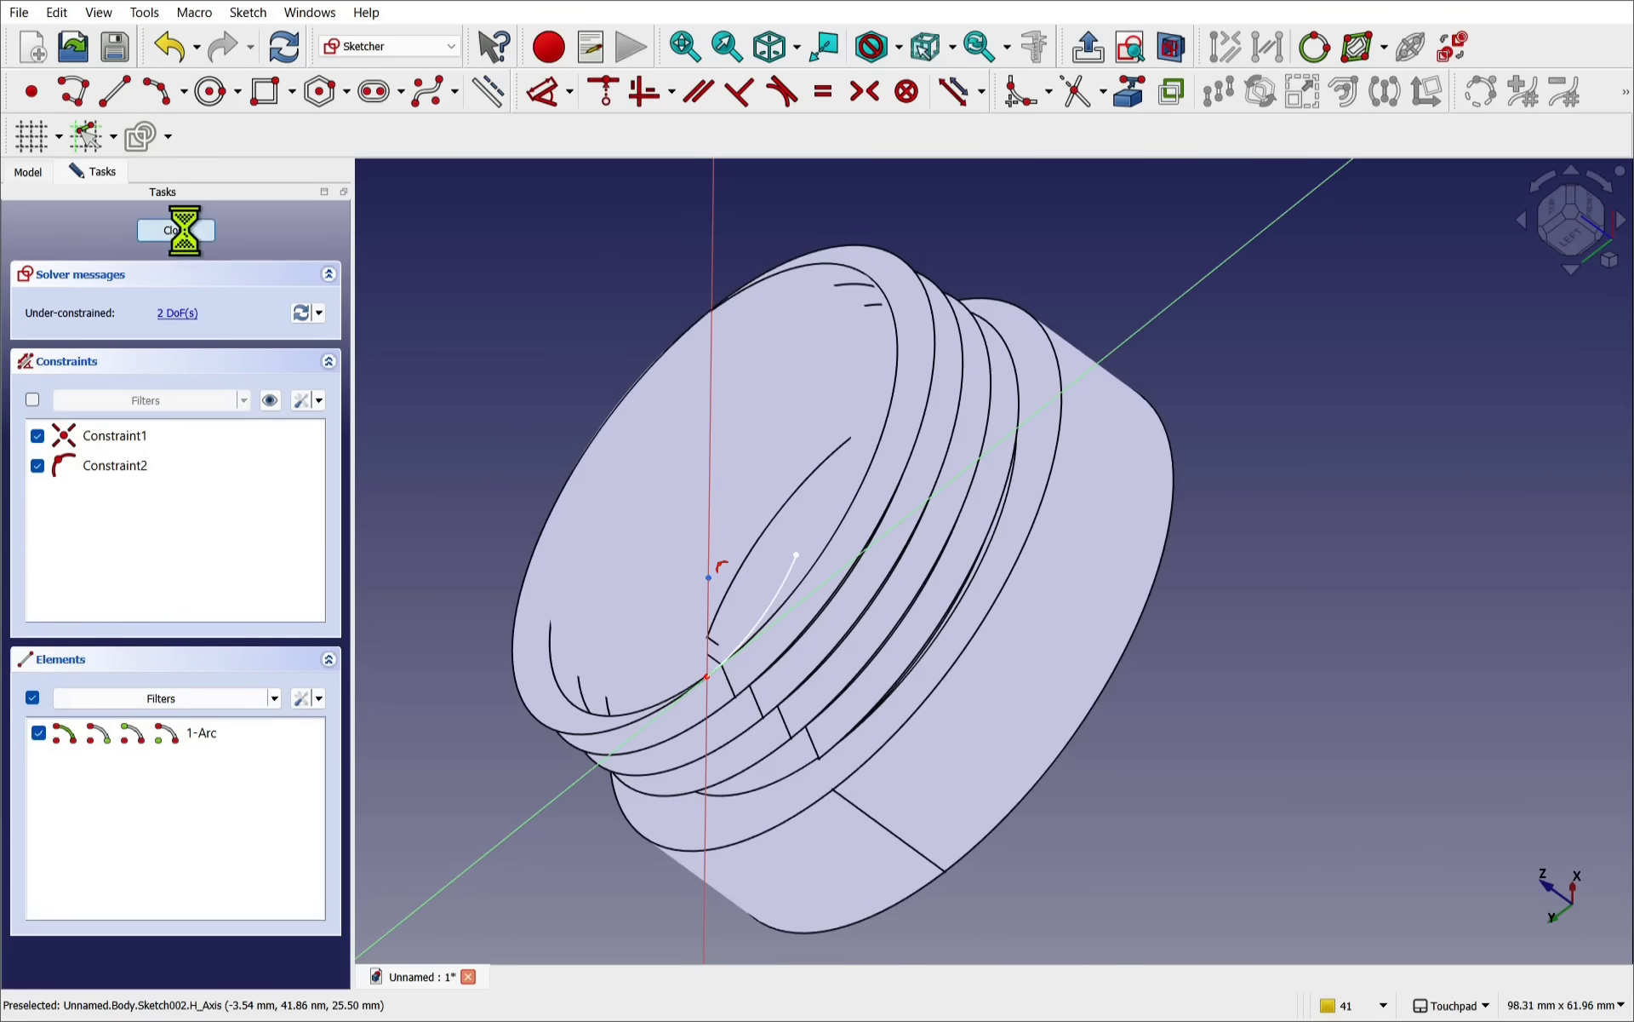
- Select the thread's triangular end face together with Sketch002's lead-in arc edge
{"action": "mouse_move", "coordinate": [803, 468]}
{"action": "left_mouse_down", "text": "alt"}
{"action": "mouse_move", "coordinate": [960, 573]}
{"action": "mouse_move", "coordinate": [994, 622]}
{"action": "mouse_move", "coordinate": [927, 570]}
{"action": "mouse_move", "coordinate": [748, 361]}
{"action": "mouse_move", "coordinate": [889, 569]}
{"action": "left_mouse_up", "text": "alt"}
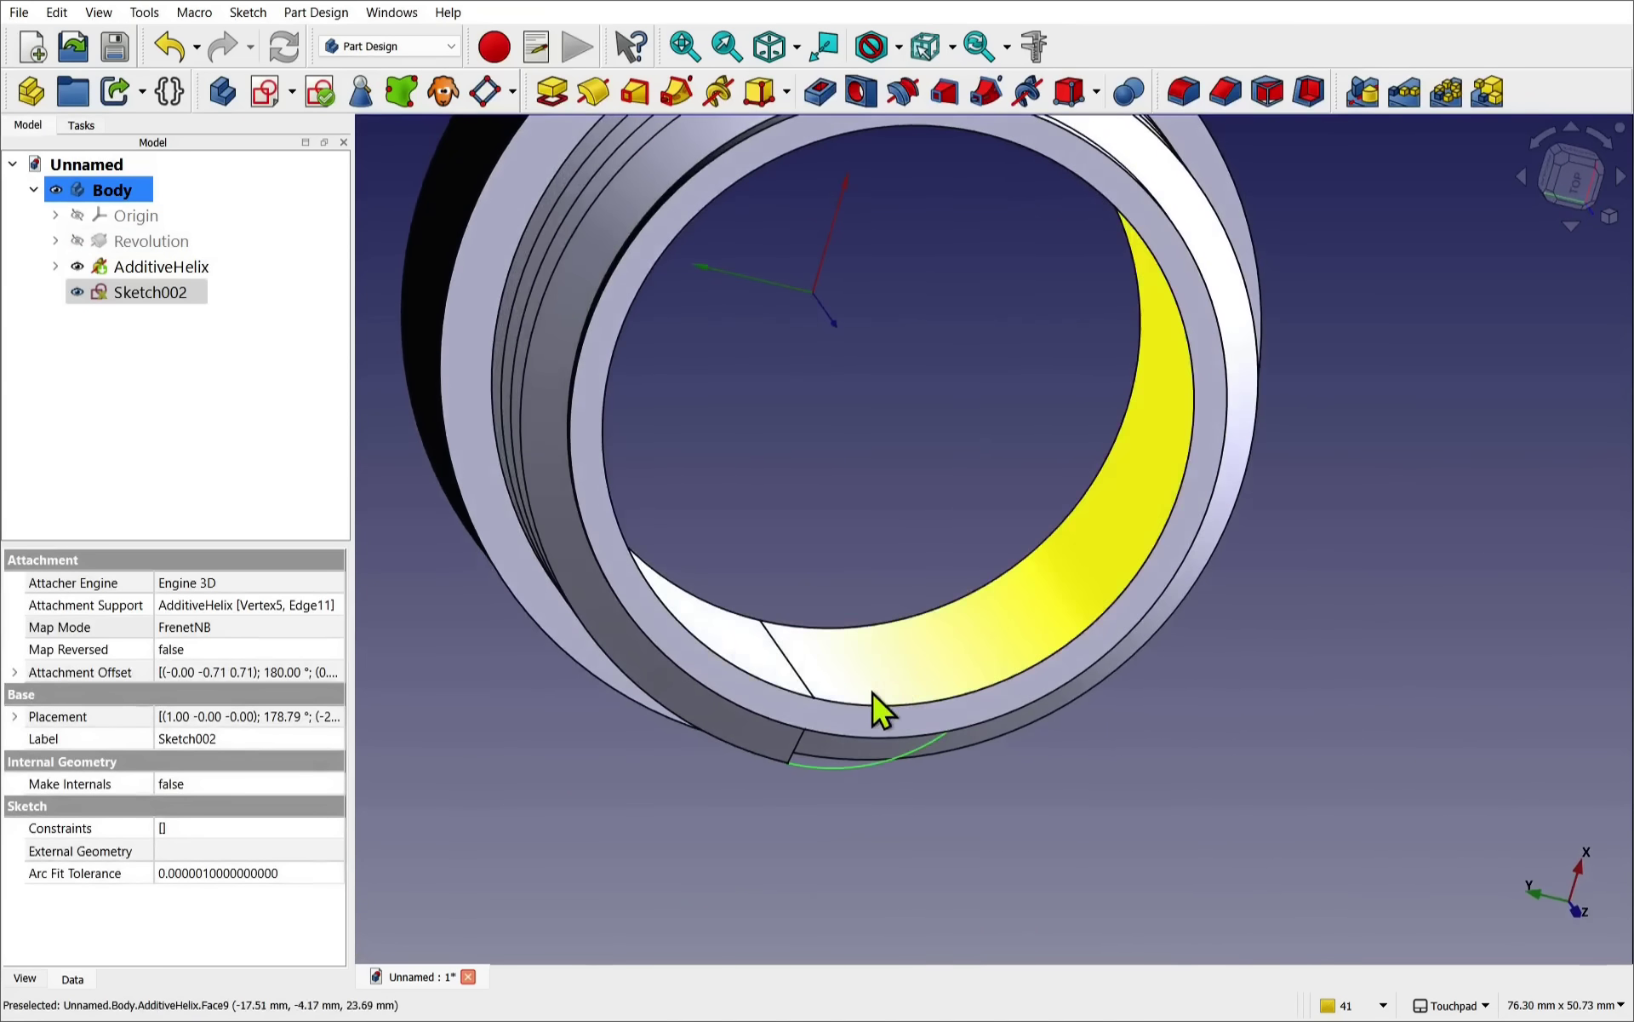
{"action": "left_click_drag", "start_coordinate": [909, 693], "coordinate": [774, 410], "text": "alt"}
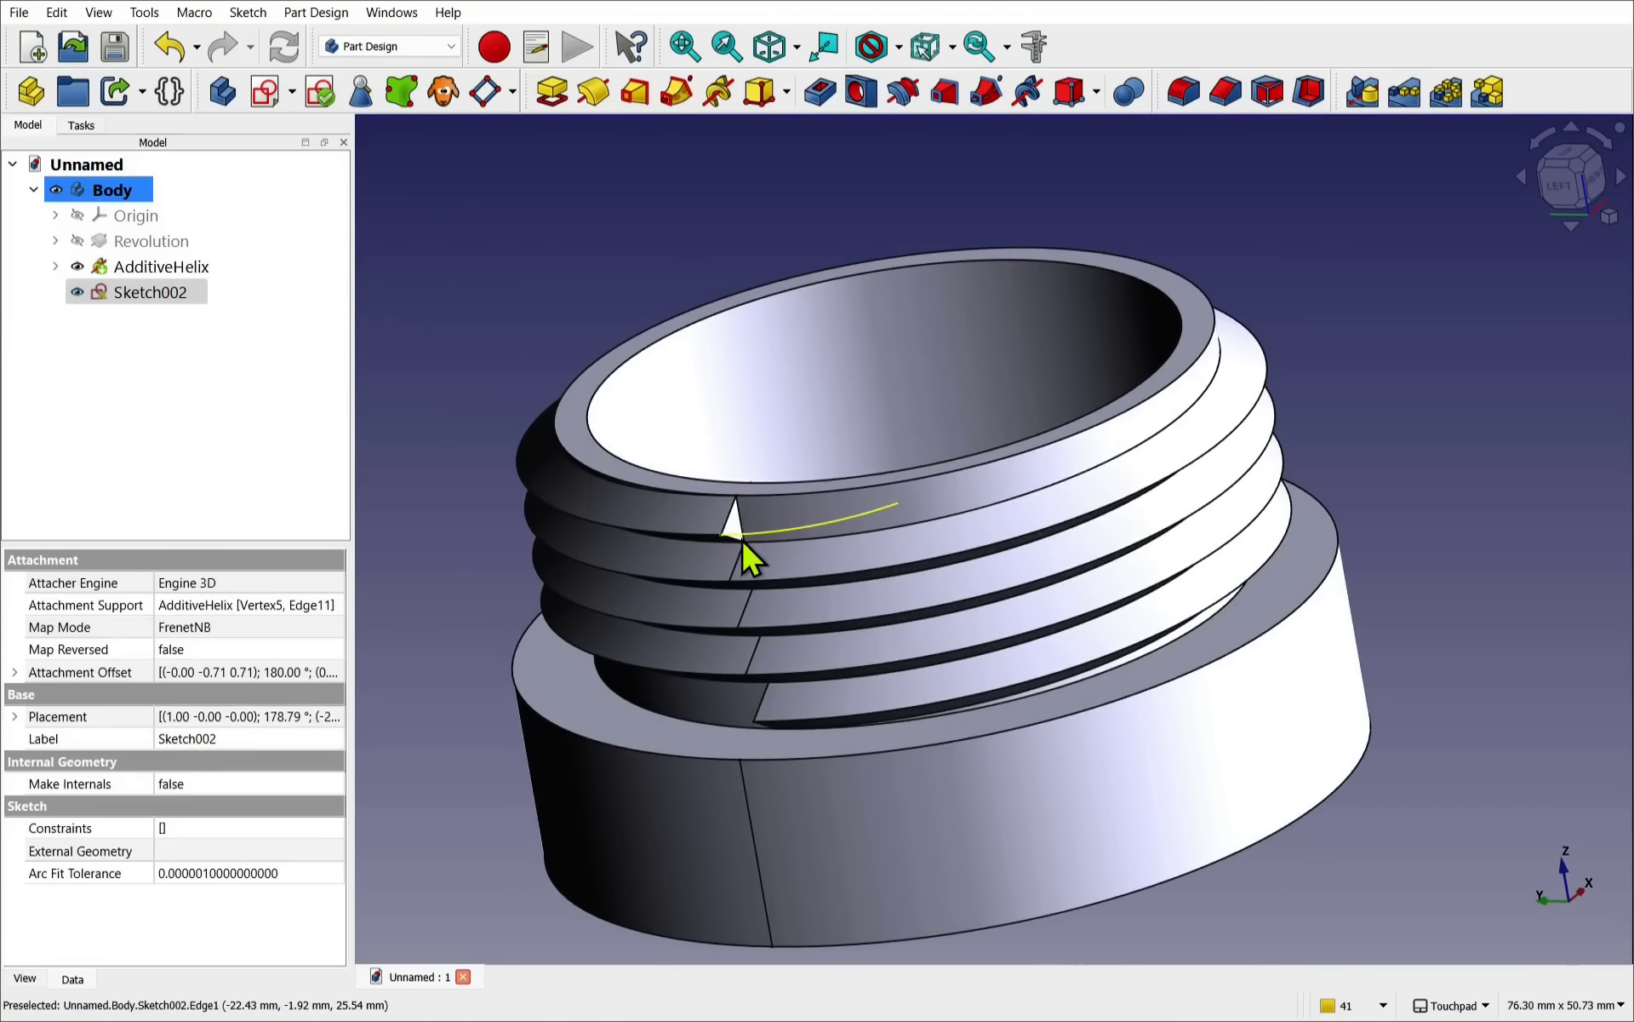
{"action": "scroll", "coordinate": [739, 533], "scroll_direction": "up", "scroll_amount": 3}
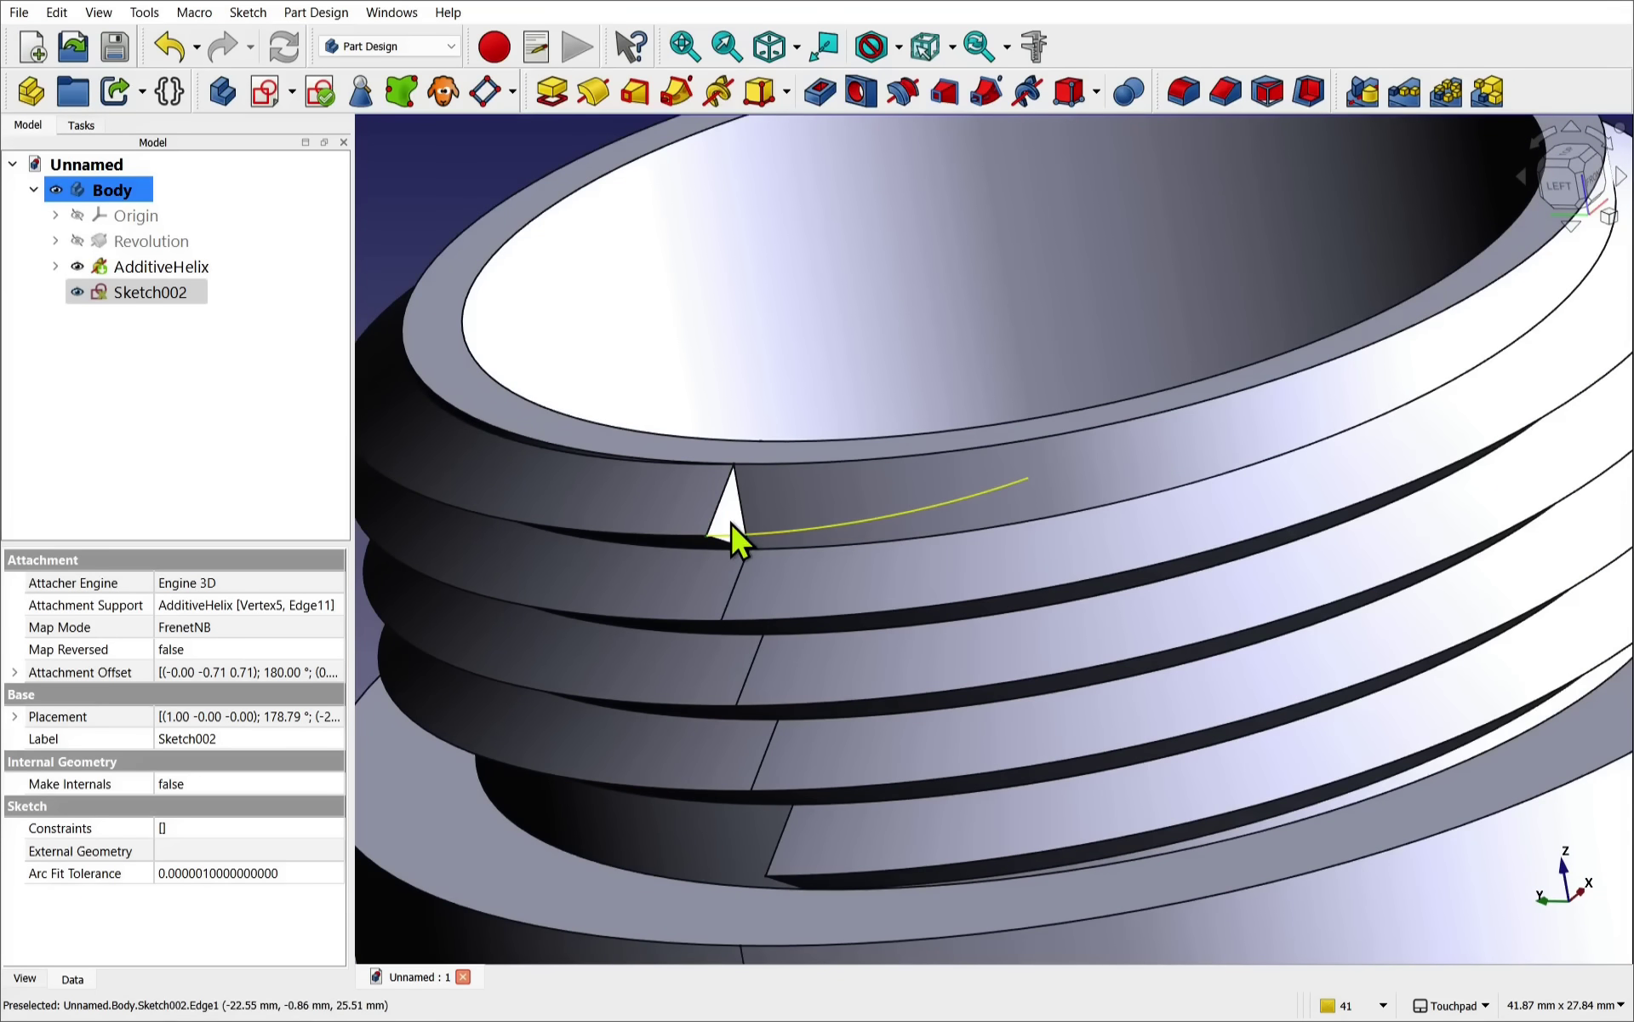
{"action": "scroll", "coordinate": [730, 523], "scroll_direction": "up", "scroll_amount": 3}
{"action": "left_click", "coordinate": [731, 523]}
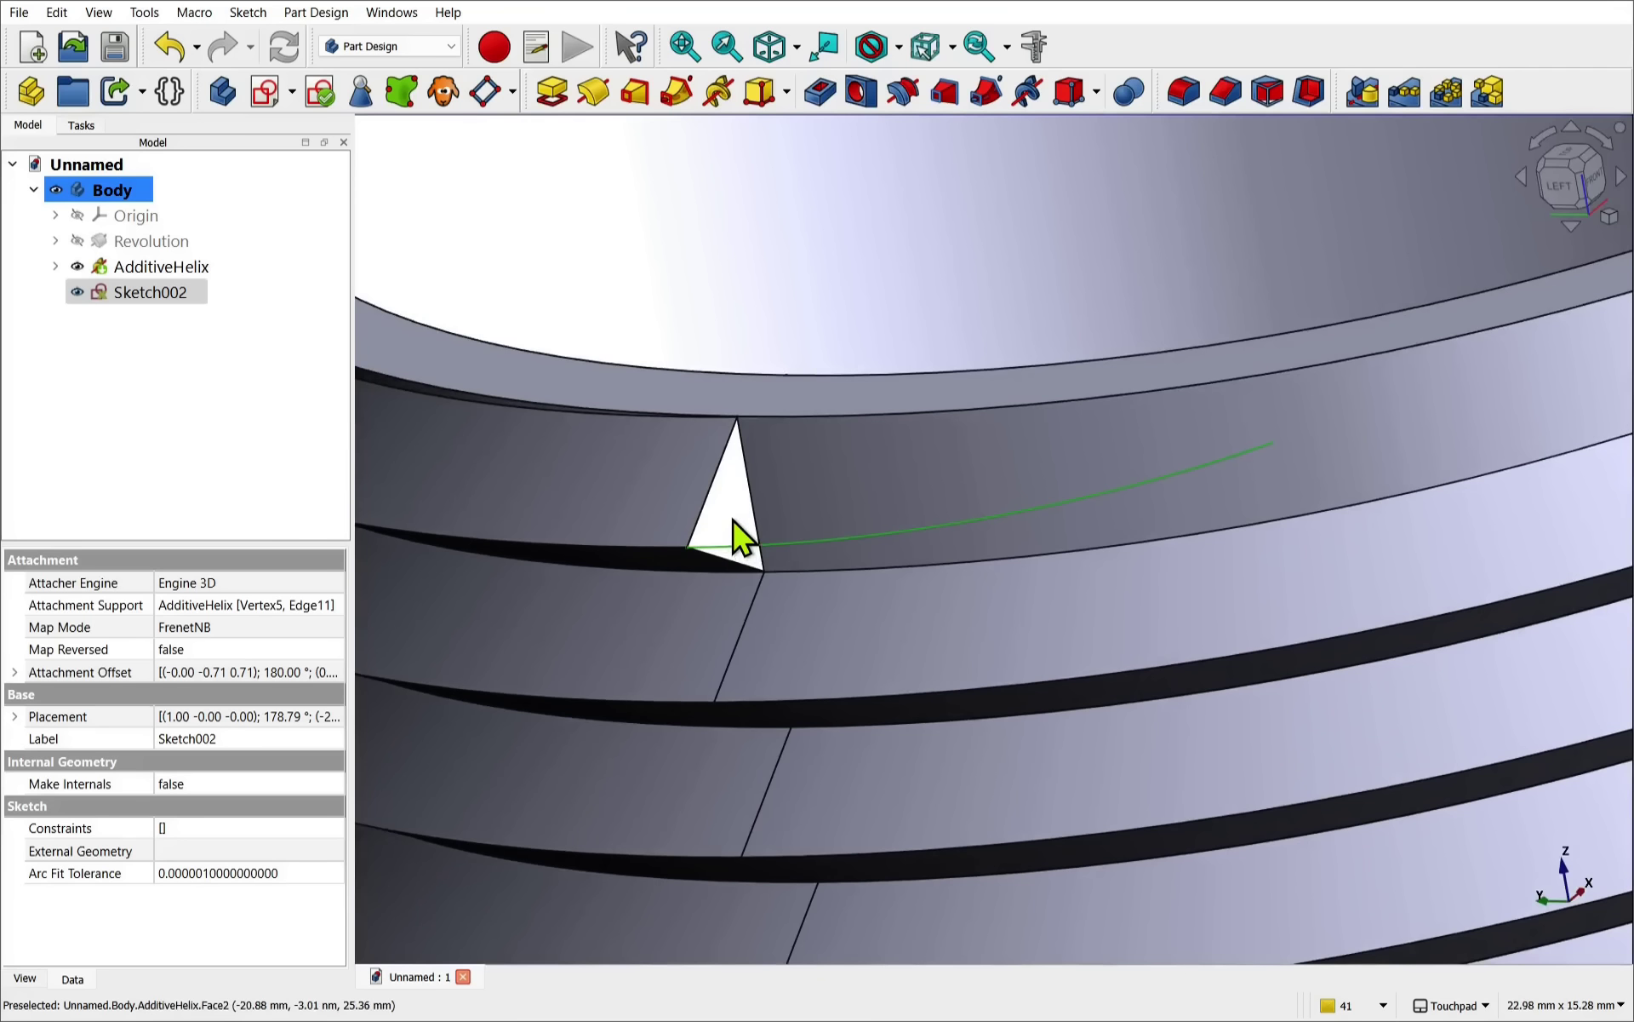
{"action": "left_click", "coordinate": [739, 536]}
{"action": "scroll", "coordinate": [749, 485], "scroll_direction": "down", "scroll_amount": 2}
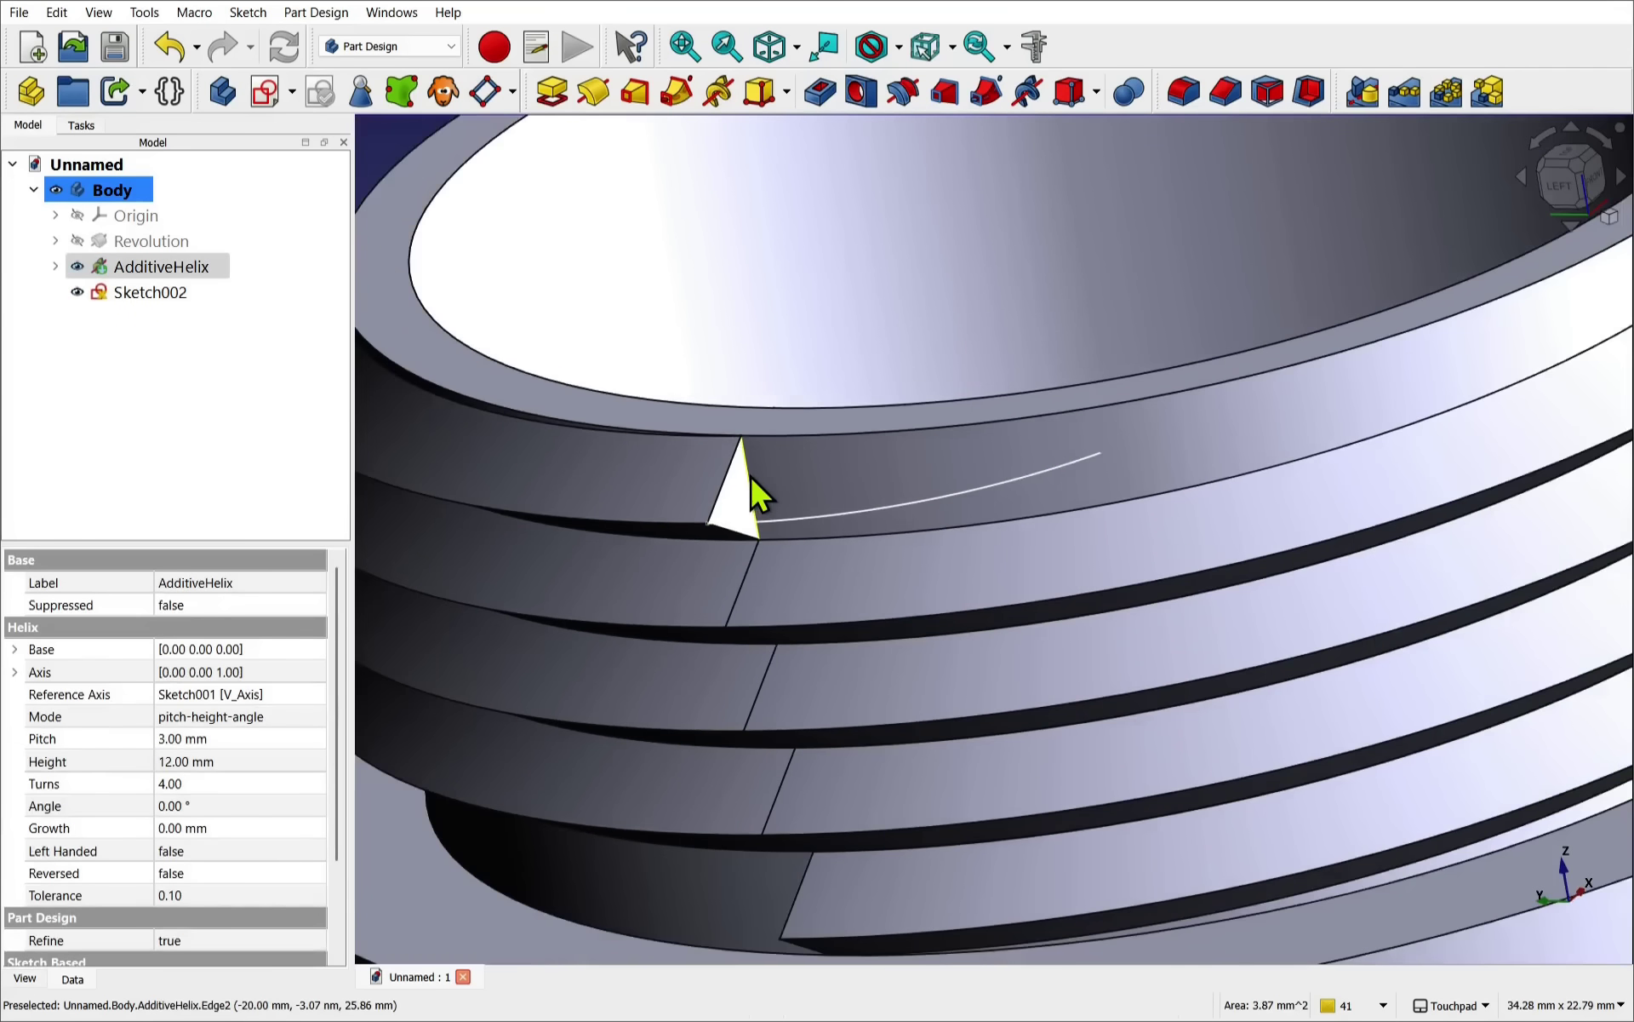
{"action": "left_click", "coordinate": [894, 517], "text": "ctrl"}
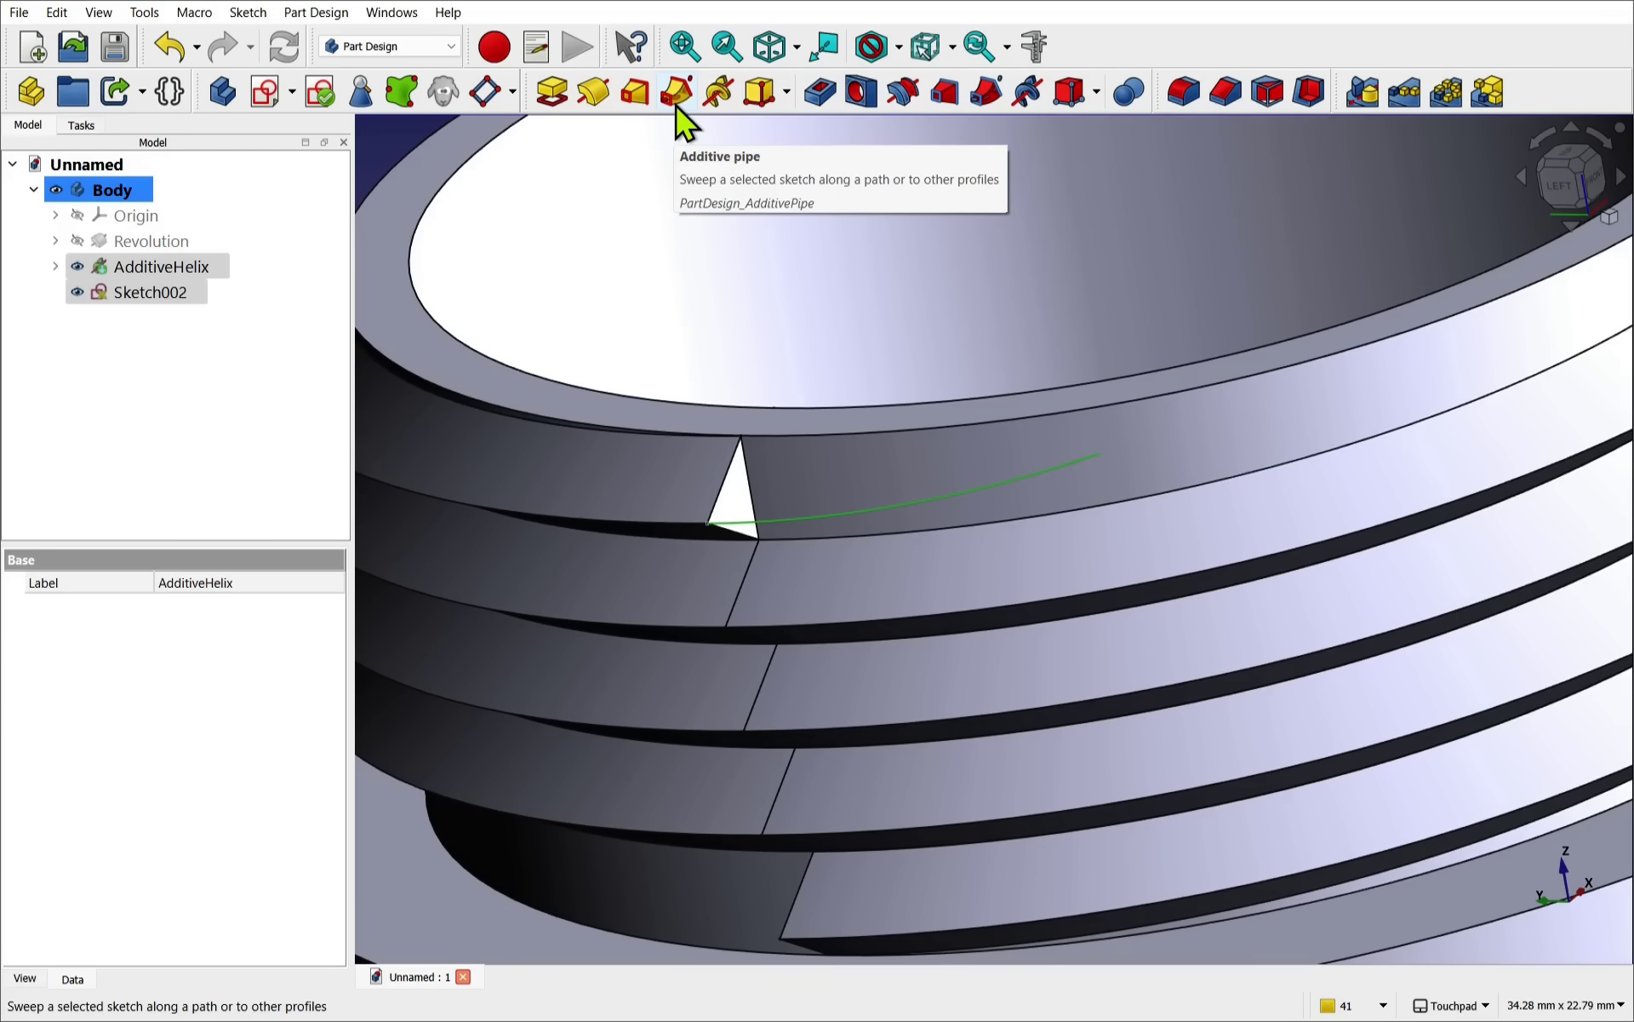
- Sweep the end face along the arc as an Additive Pipe with Fixed section orientation
{"action": "left_click", "coordinate": [678, 106]}
{"action": "left_click_drag", "start_coordinate": [805, 269], "coordinate": [859, 301], "text": "alt"}
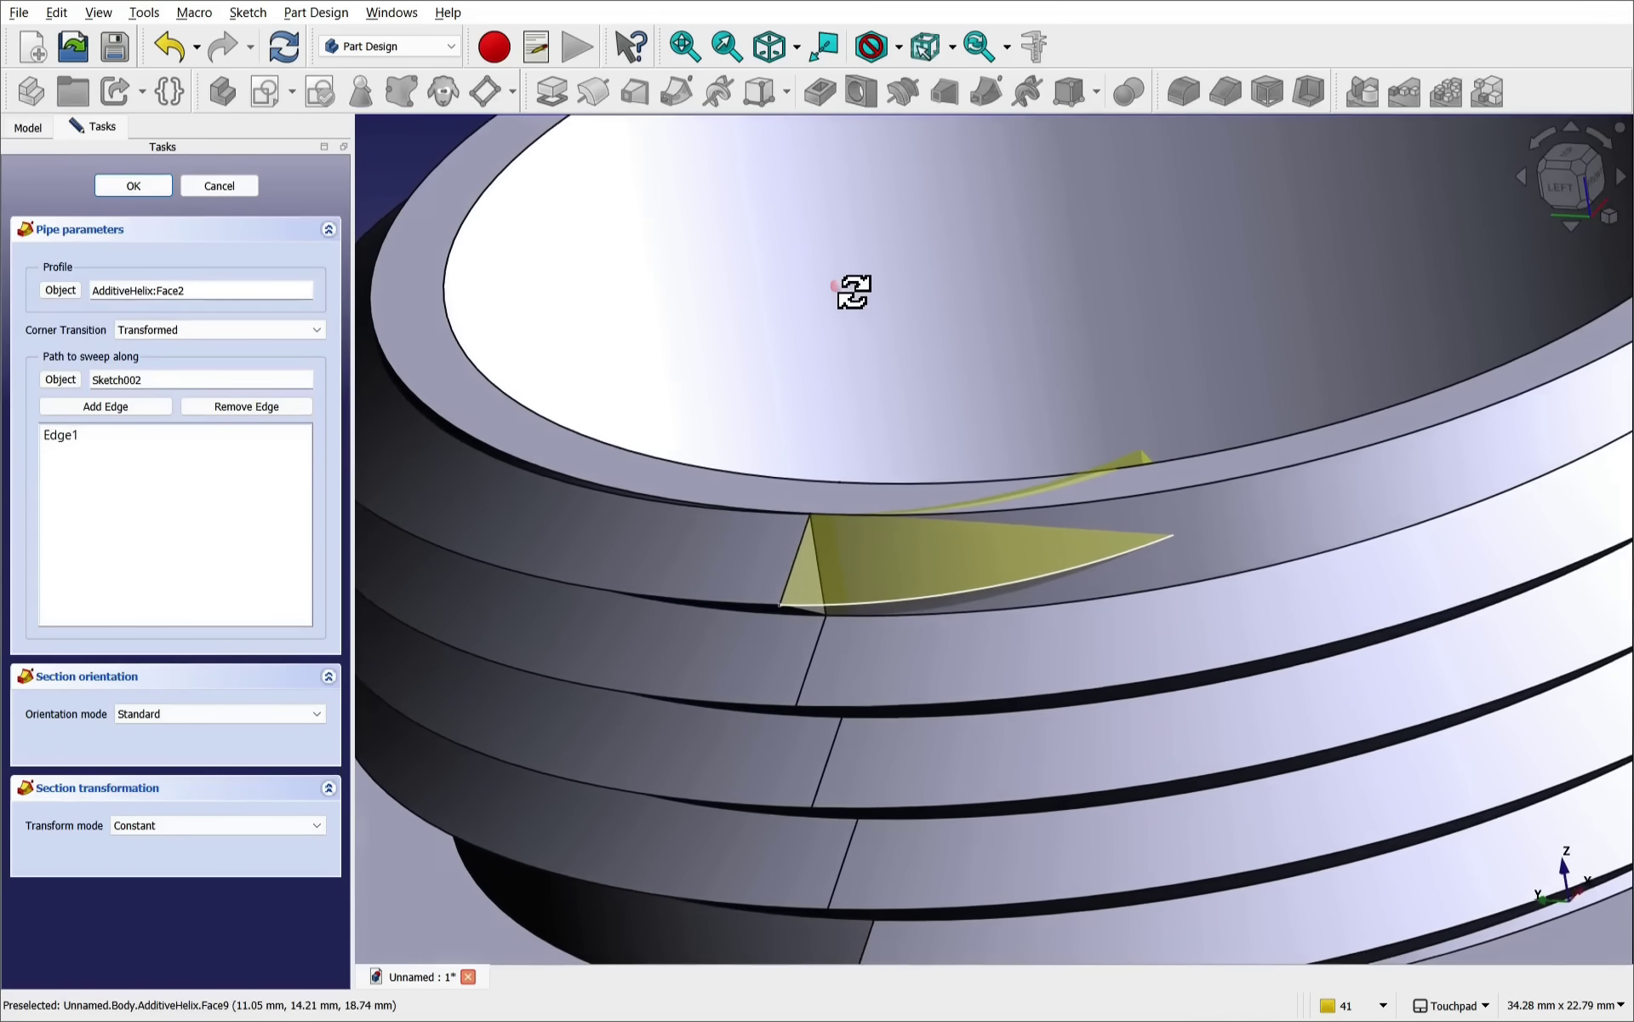
{"action": "left_click_drag", "start_coordinate": [1041, 448], "coordinate": [1125, 280], "text": "alt"}
{"action": "left_click_drag", "start_coordinate": [1110, 616], "coordinate": [1116, 752], "text": "alt"}
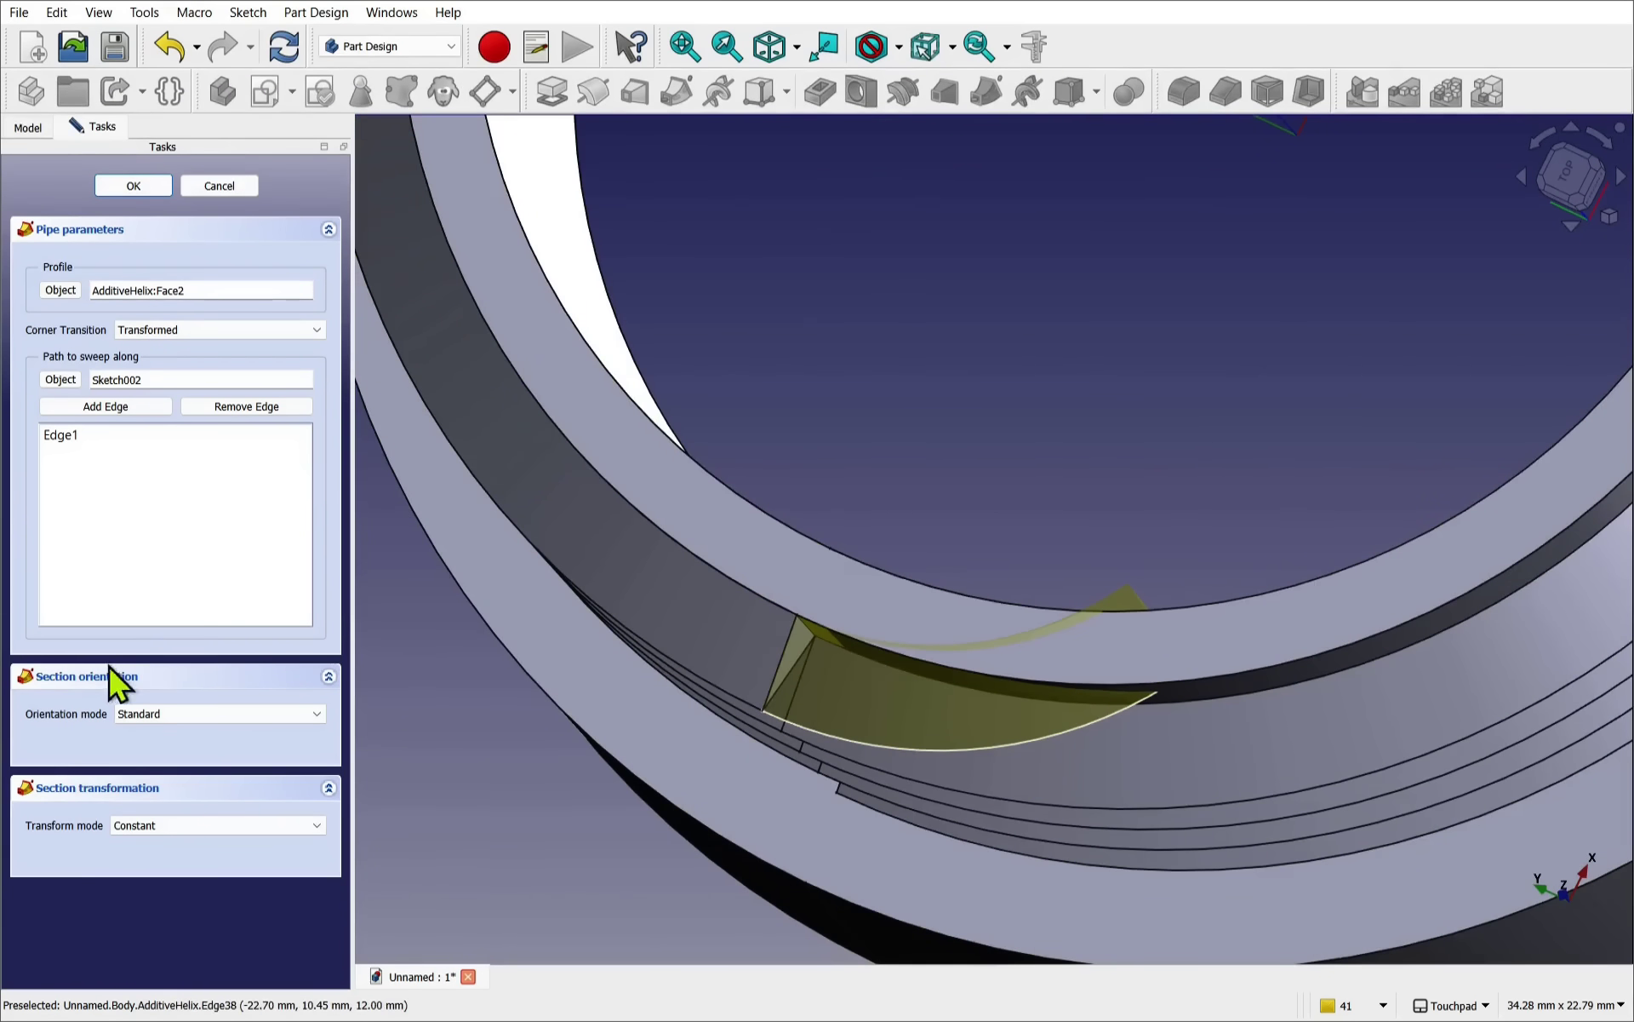
{"action": "left_click", "coordinate": [206, 718]}
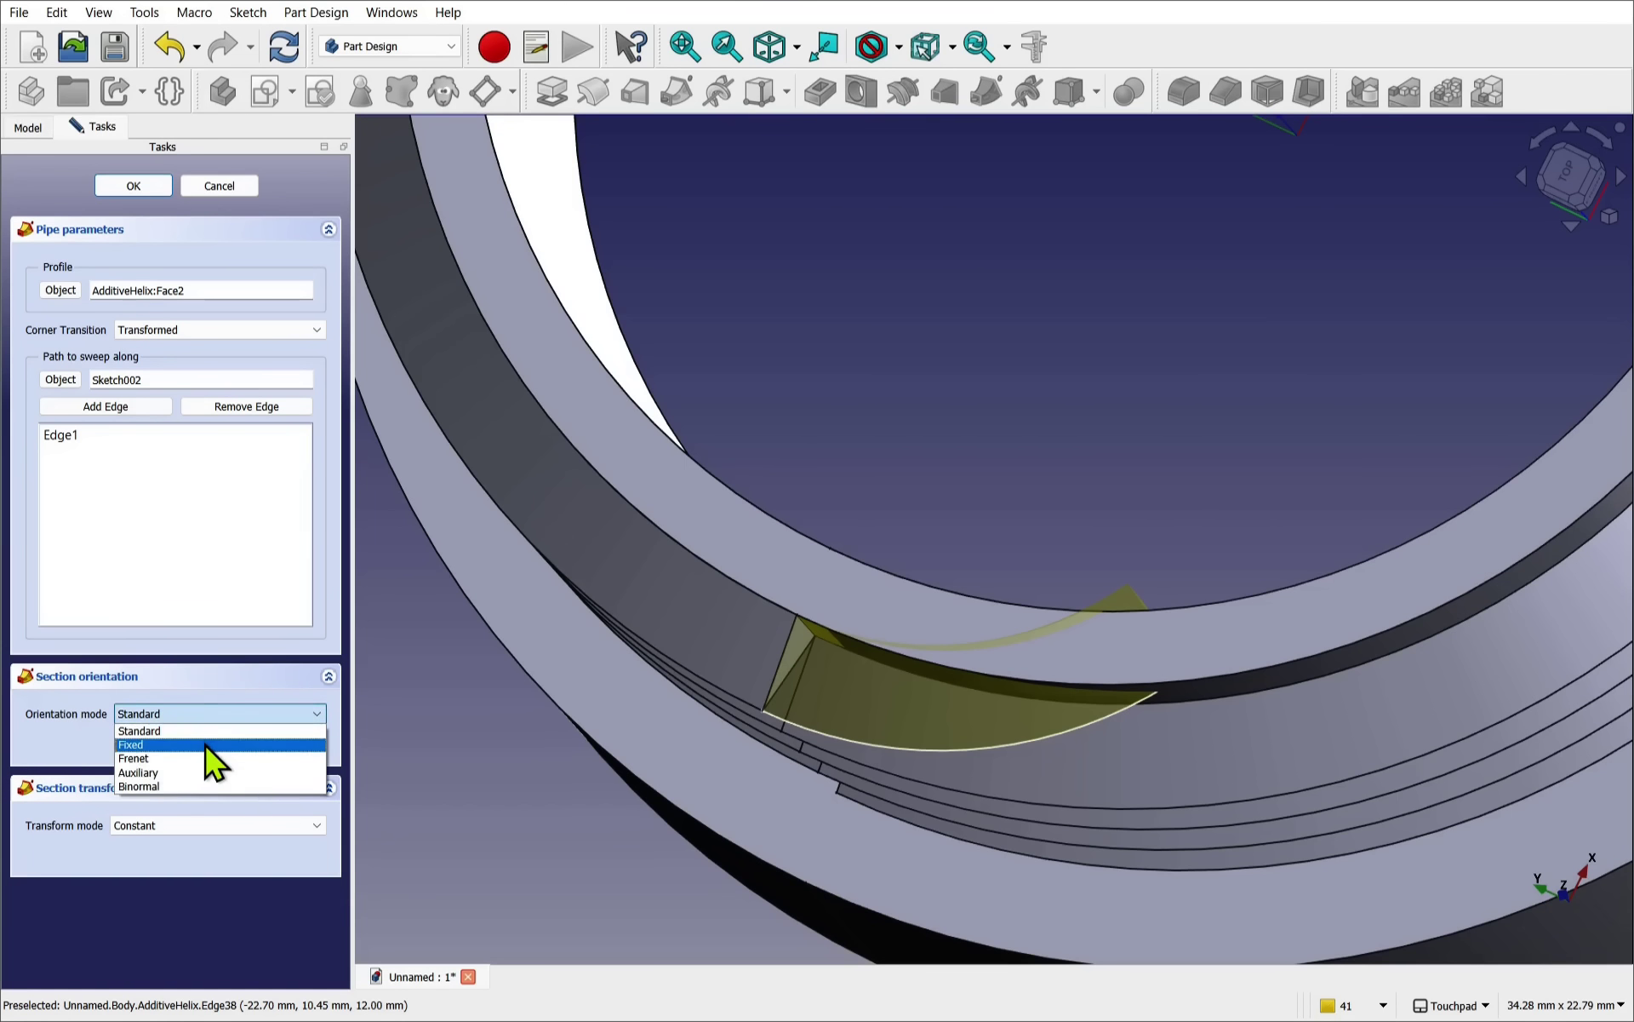
{"action": "left_click", "coordinate": [206, 745]}
{"action": "left_click_drag", "start_coordinate": [1149, 740], "coordinate": [1175, 664], "text": "alt"}
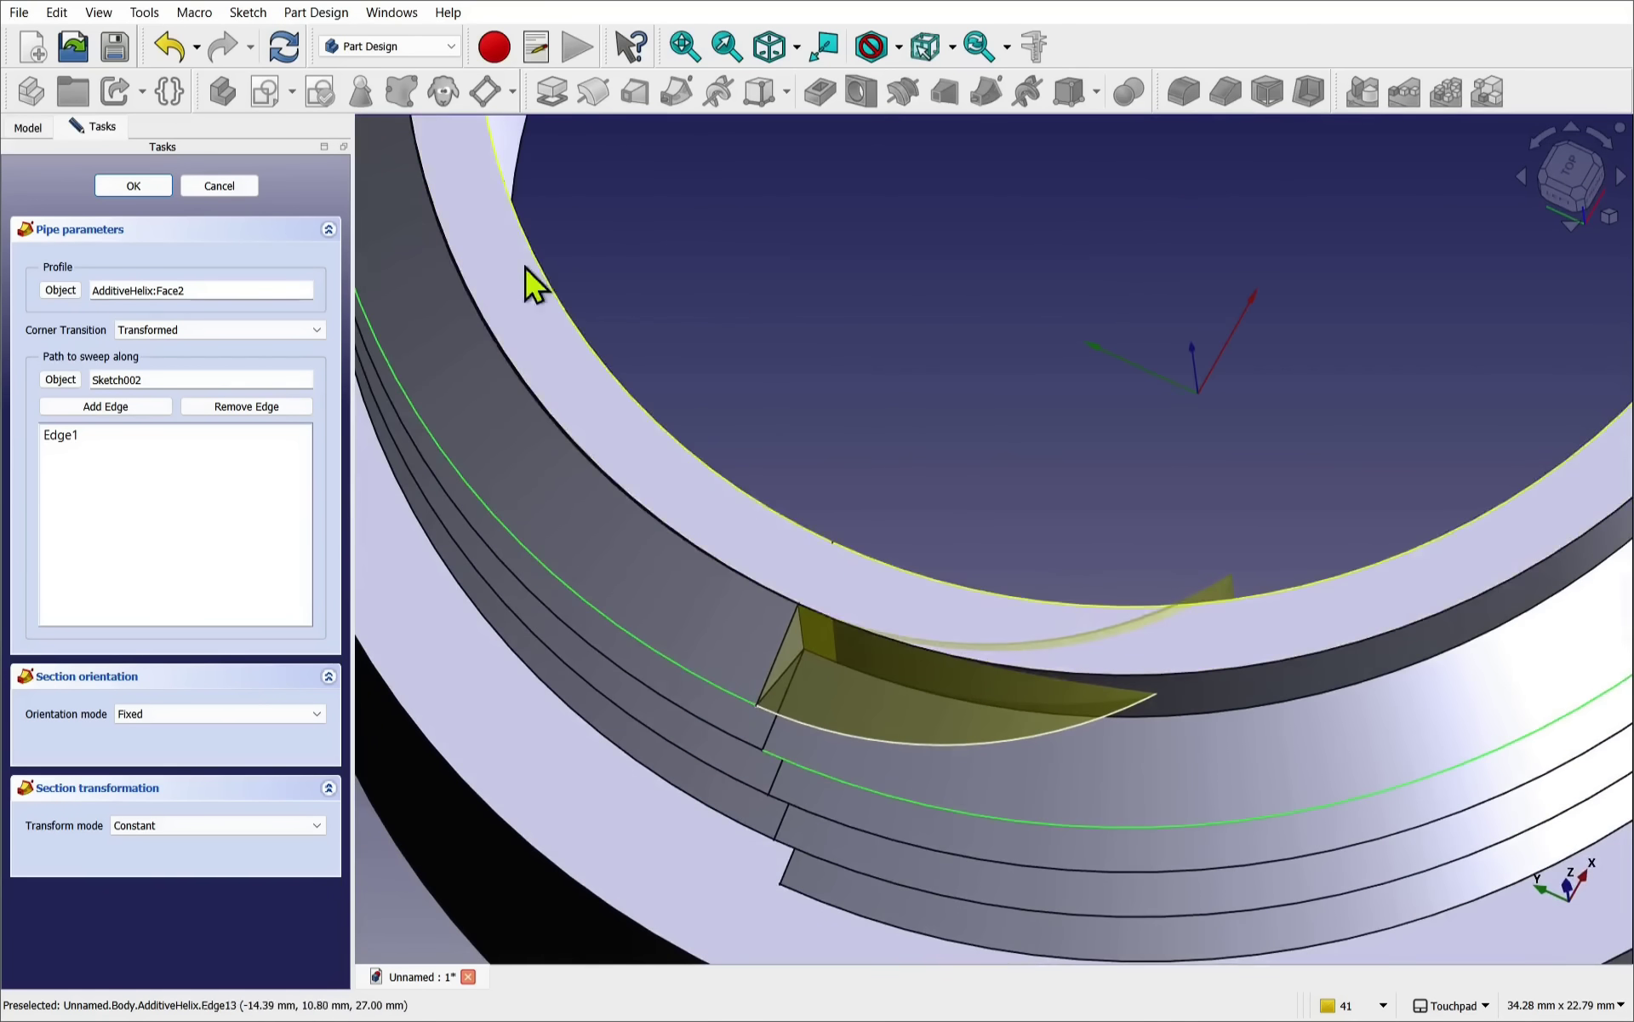
- Accept the AdditivePipe, then drag Sketch002's arc end to reshape the sweep path
{"action": "left_click", "coordinate": [134, 187]}
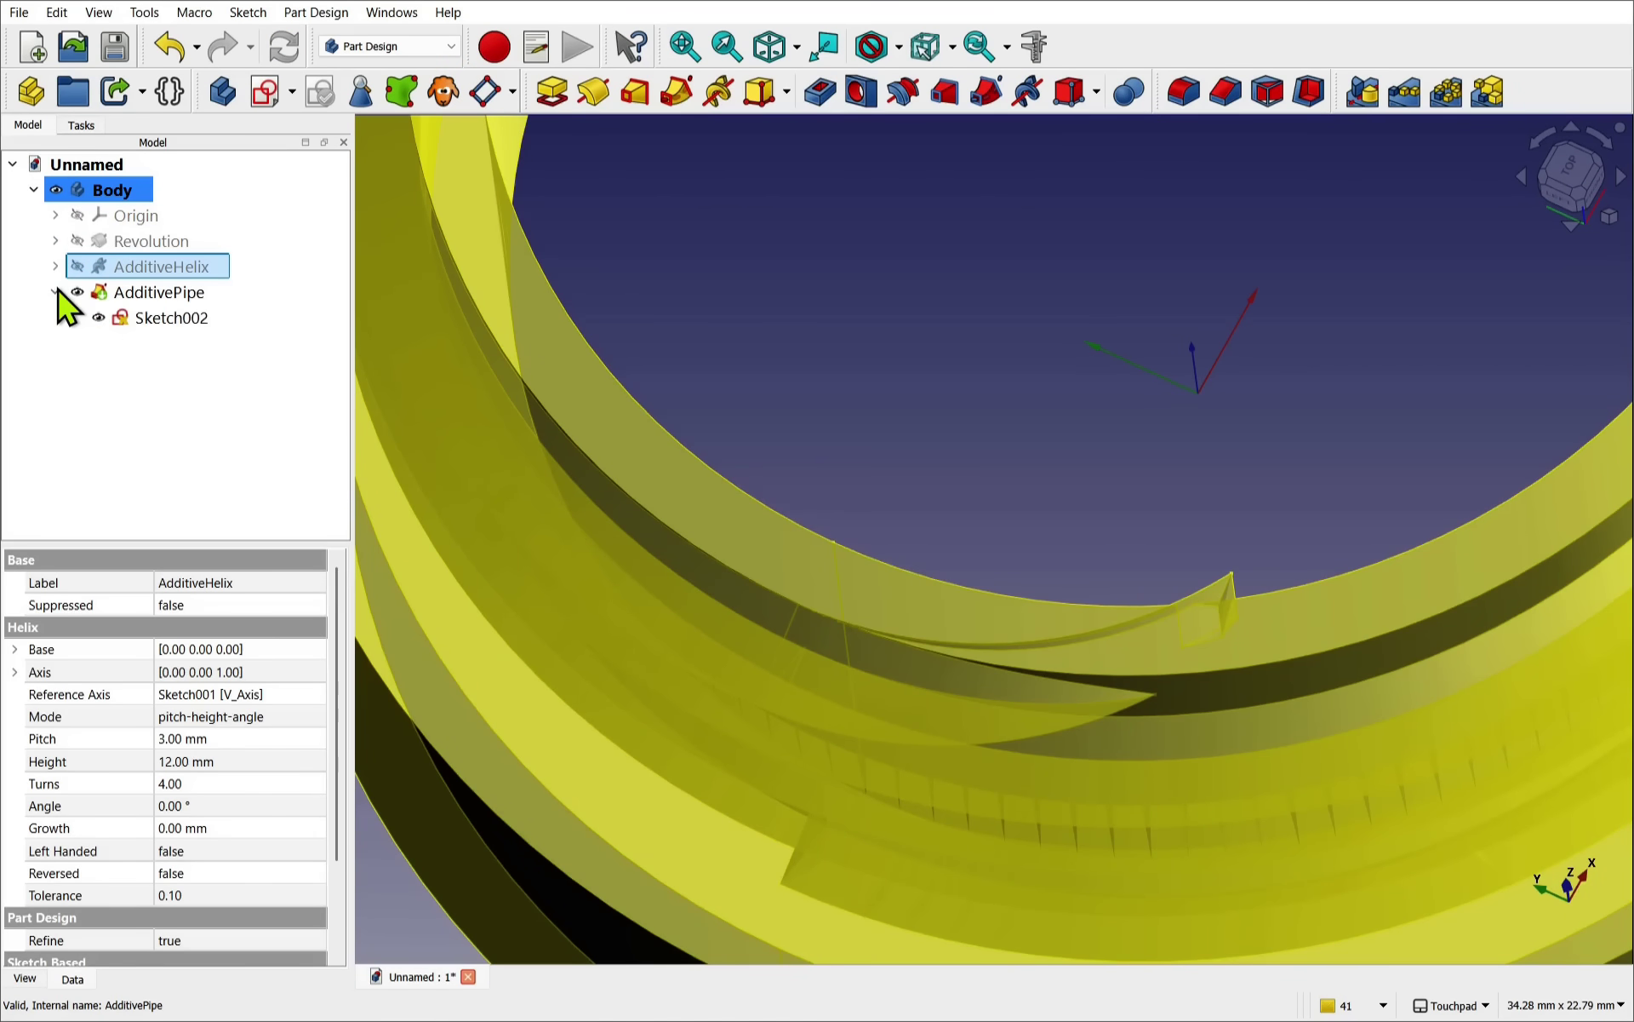
{"action": "double_click", "coordinate": [150, 318]}
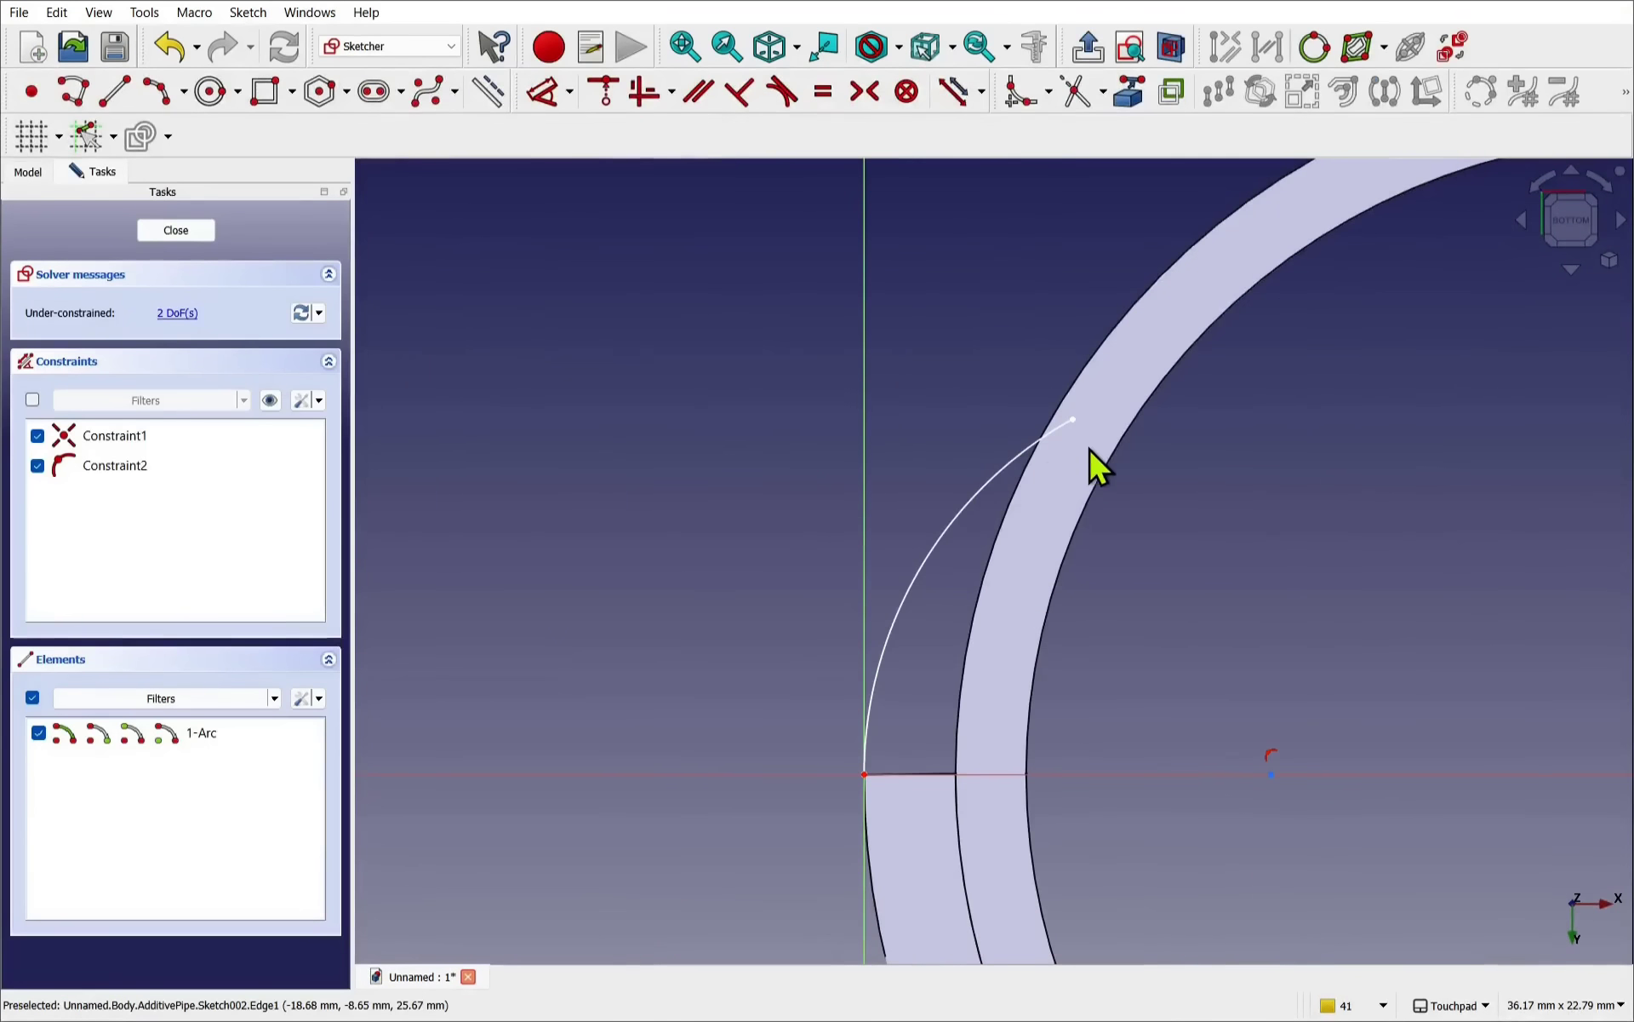
{"action": "left_click_drag", "start_coordinate": [1075, 419], "coordinate": [1048, 425]}
{"action": "left_click", "coordinate": [177, 231]}
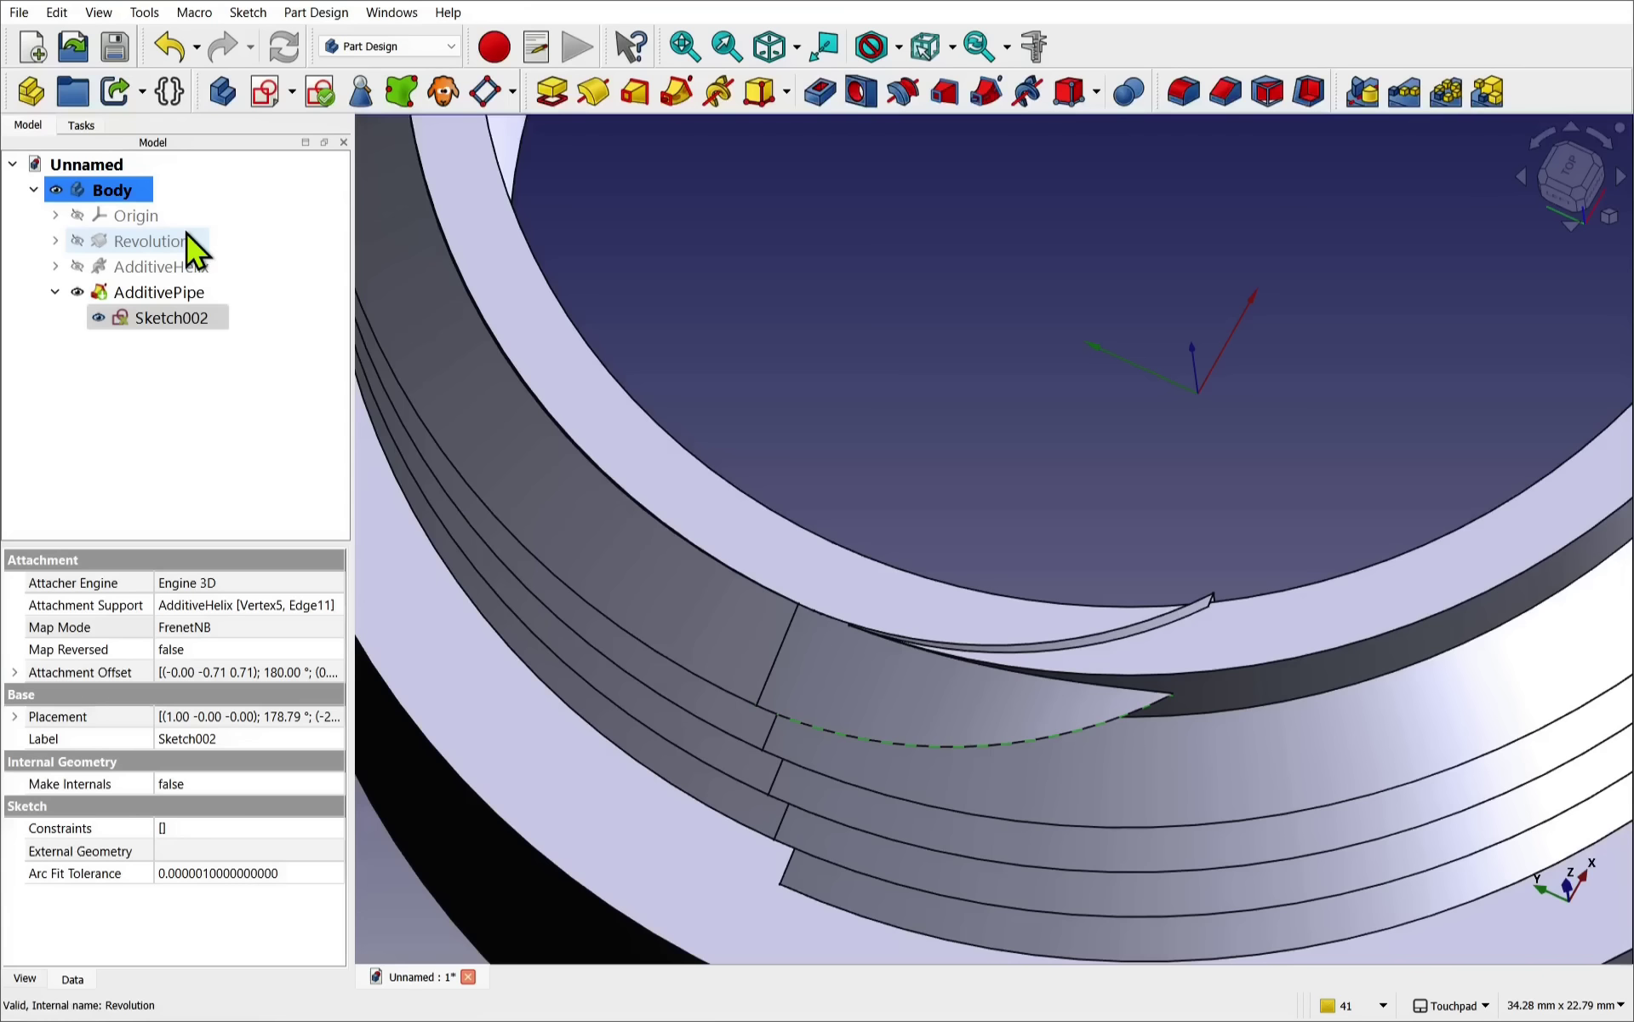
- Reopen Sketch002 and pull the arc's free end along a larger radius
{"action": "middle_click_drag", "start_coordinate": [967, 564], "coordinate": [1064, 549]}
{"action": "left_click", "coordinate": [1052, 565]}
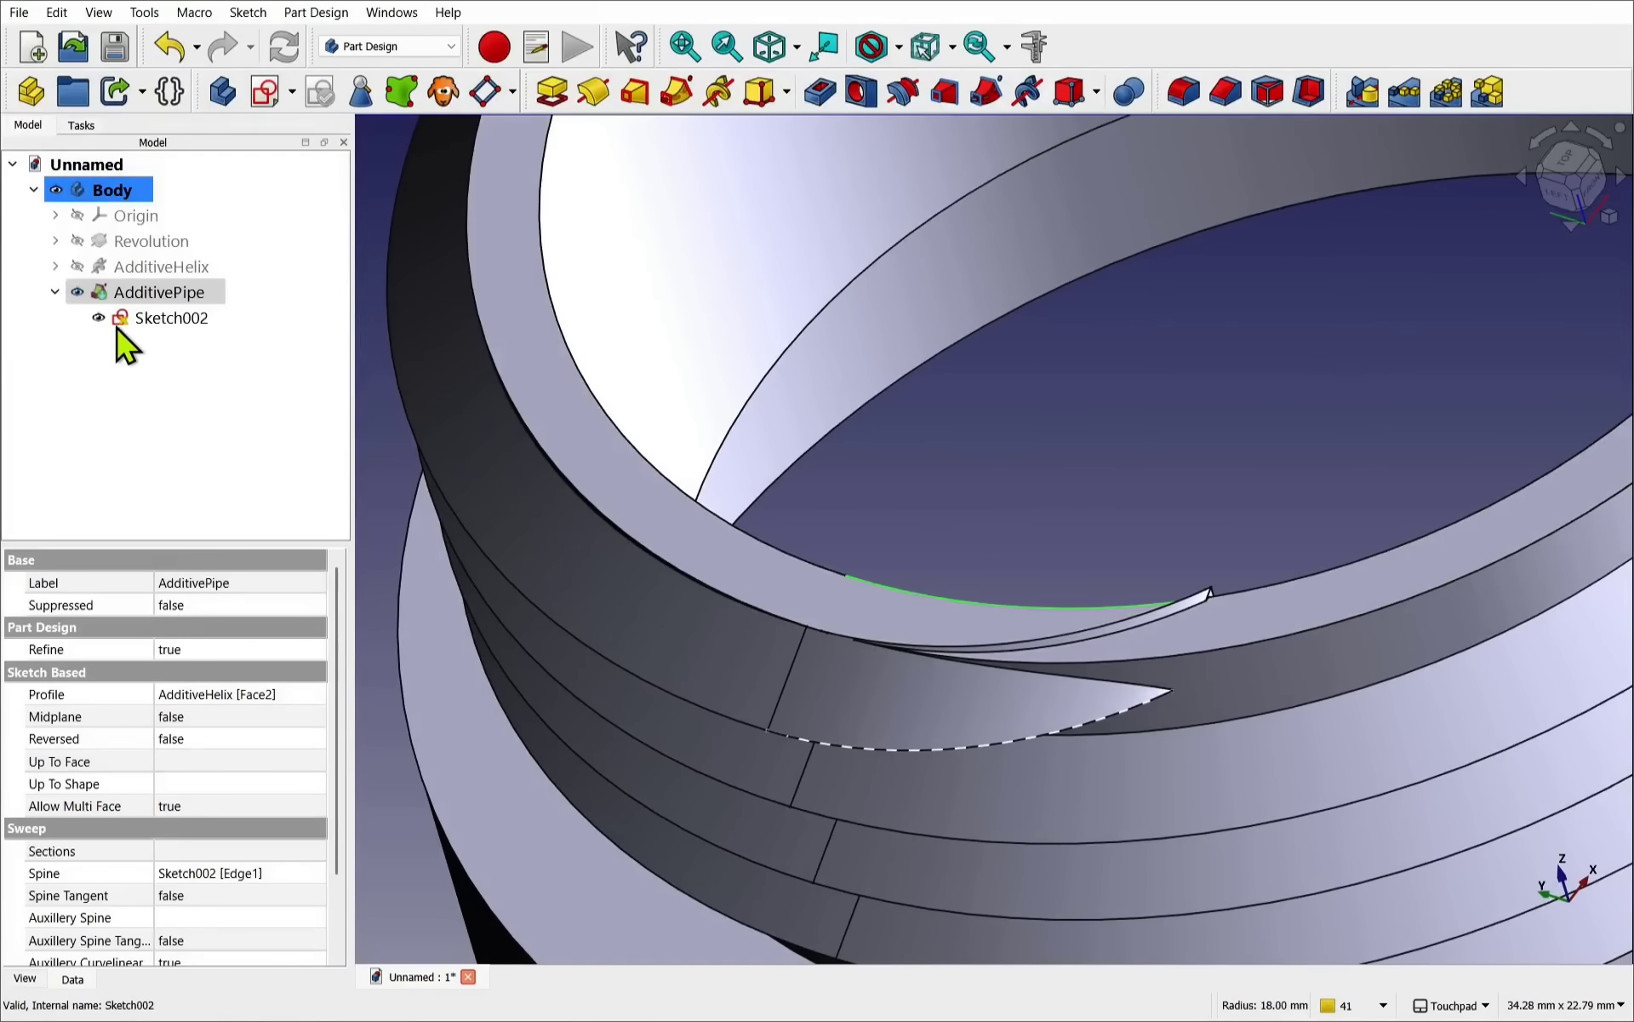
{"action": "double_click", "coordinate": [150, 320]}
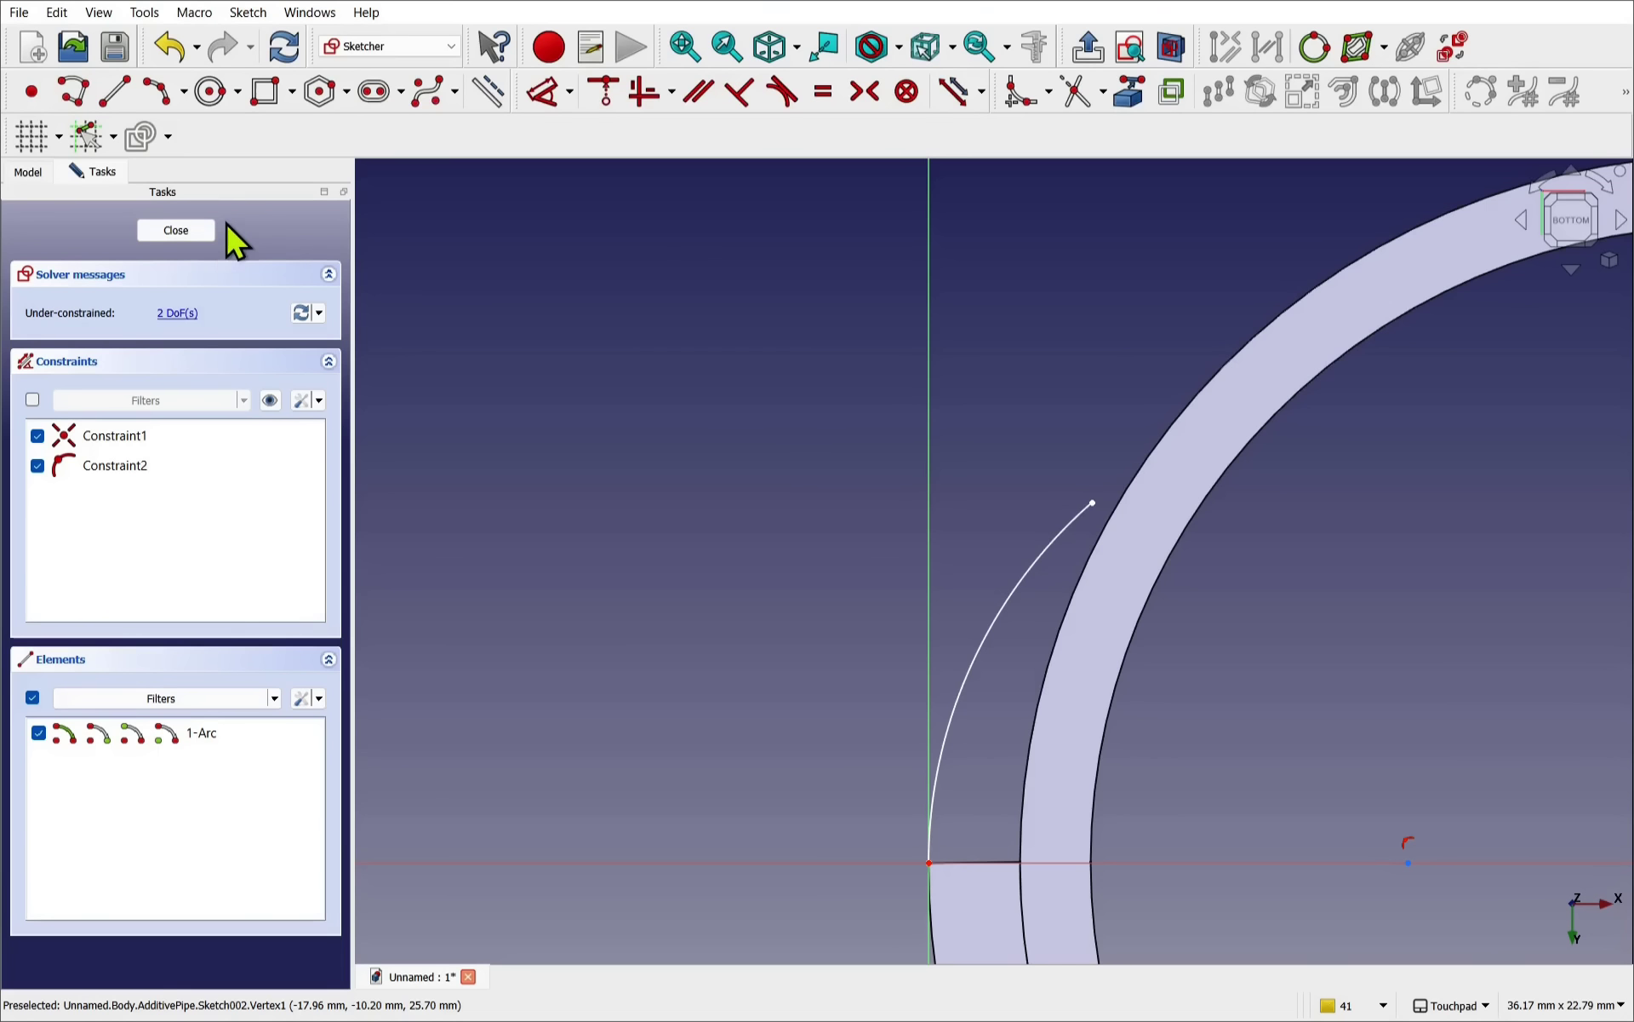
{"action": "left_click", "coordinate": [197, 230]}
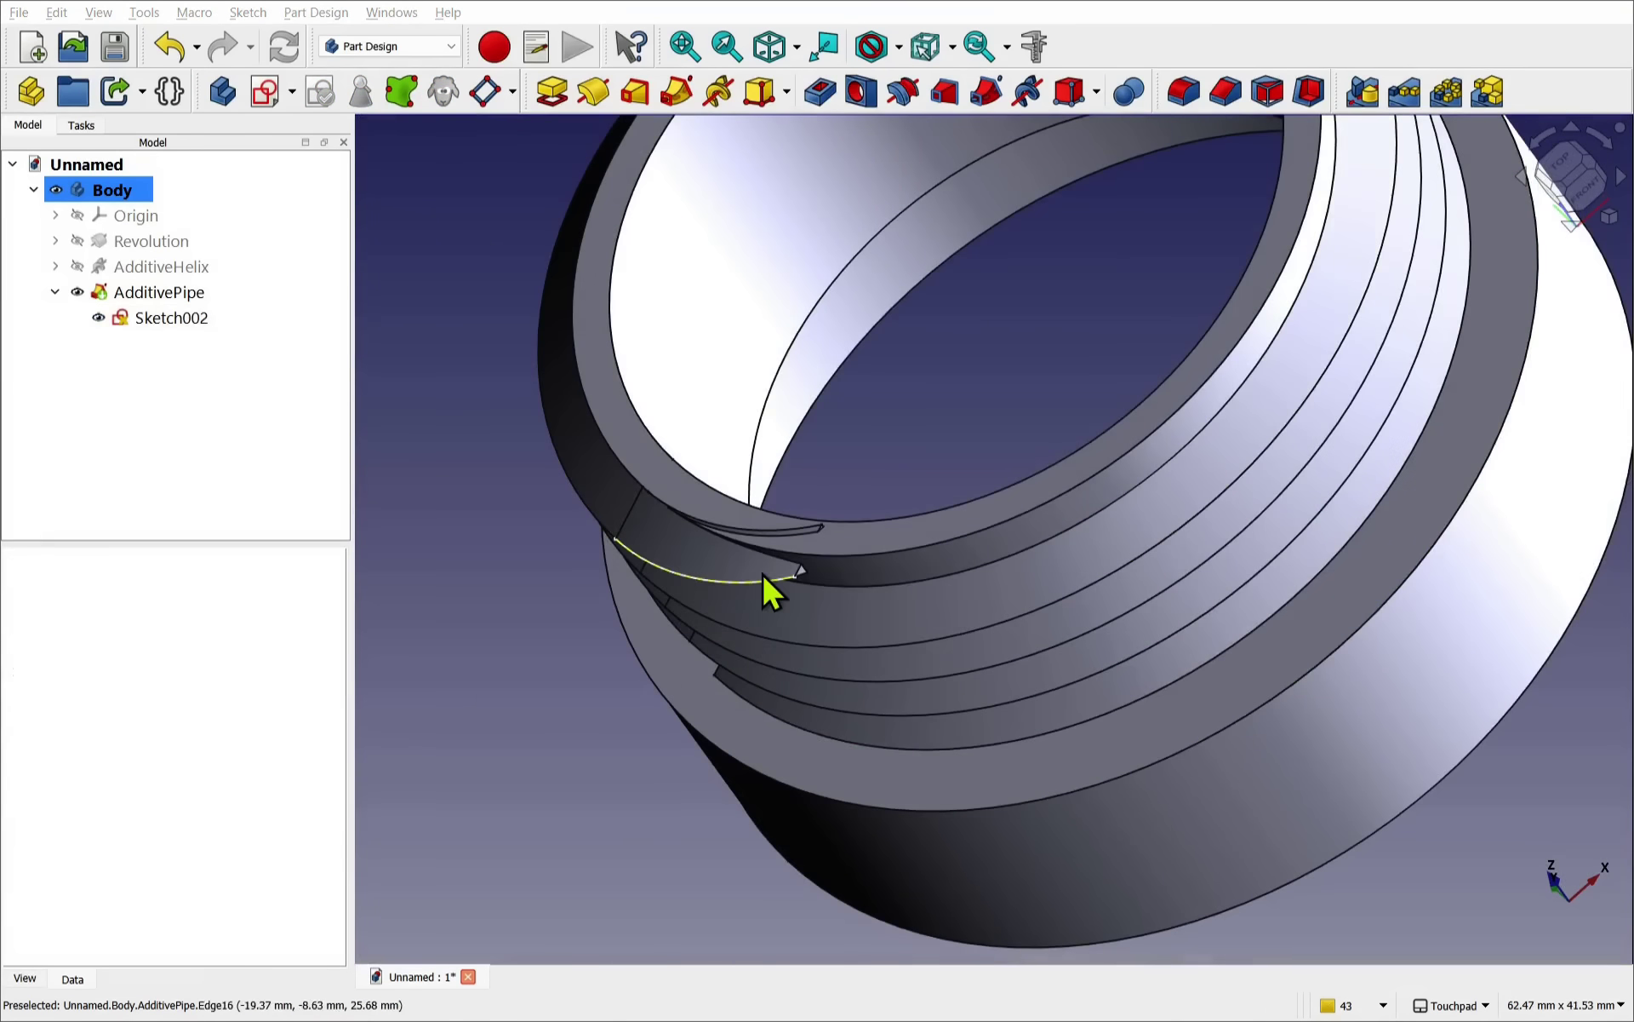
{"action": "double_click", "coordinate": [169, 319]}
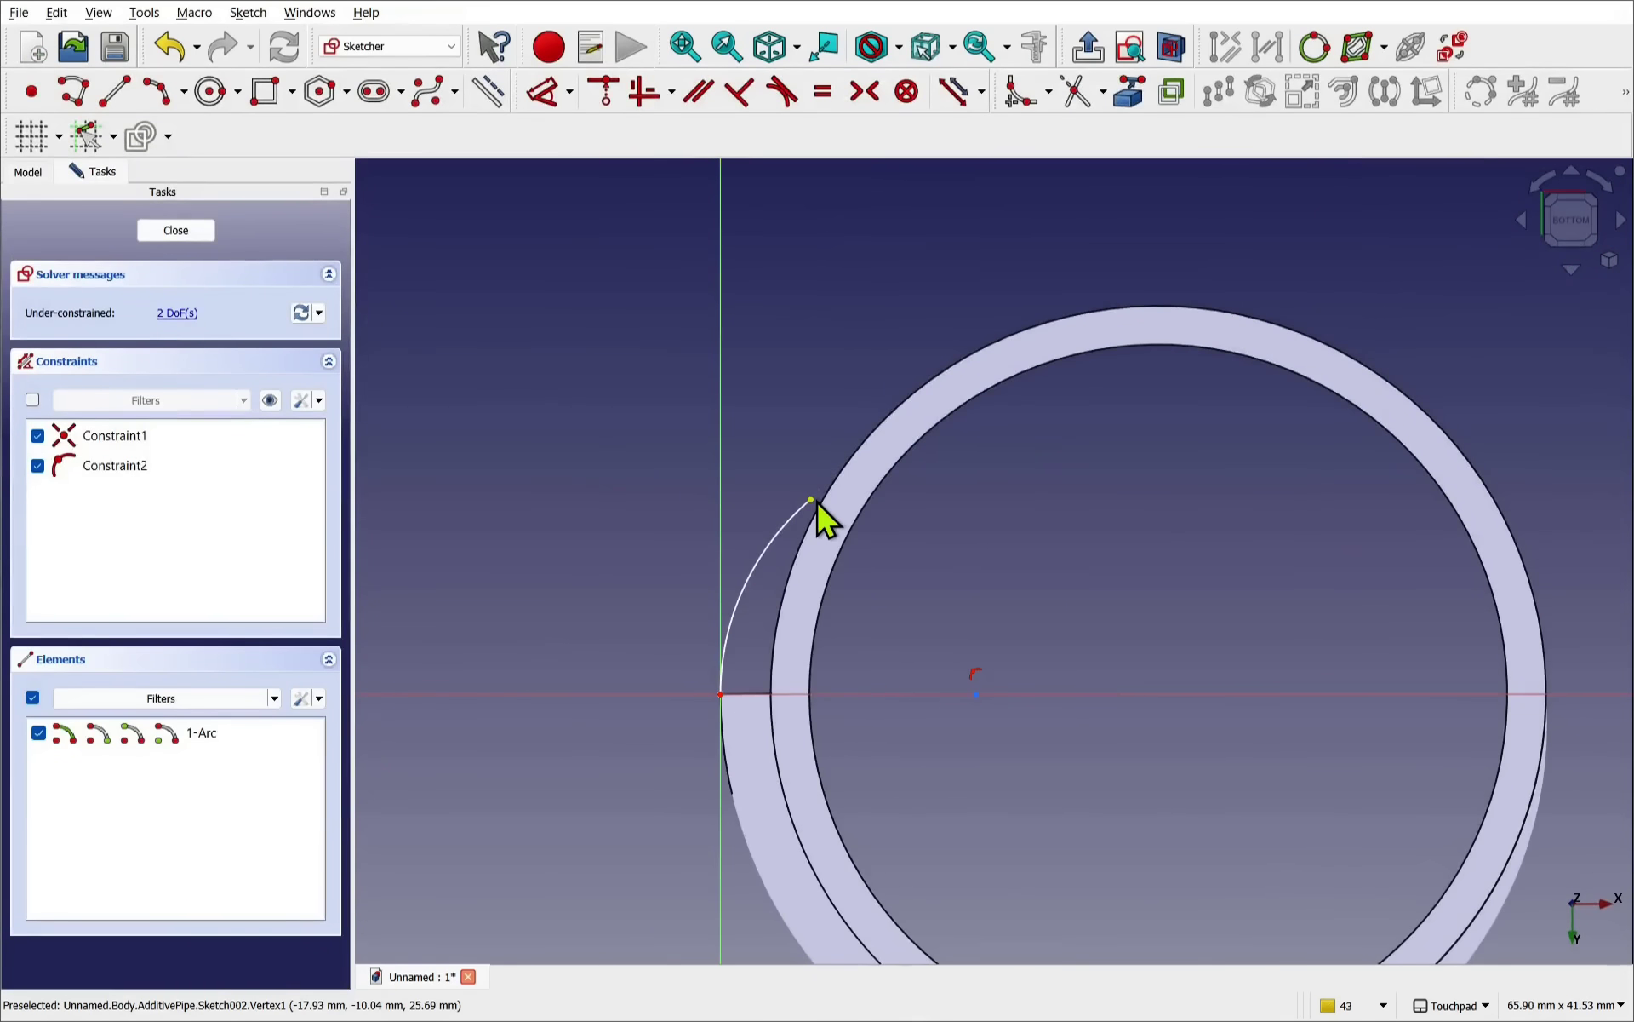
{"action": "left_click_drag", "start_coordinate": [809, 499], "coordinate": [915, 400]}
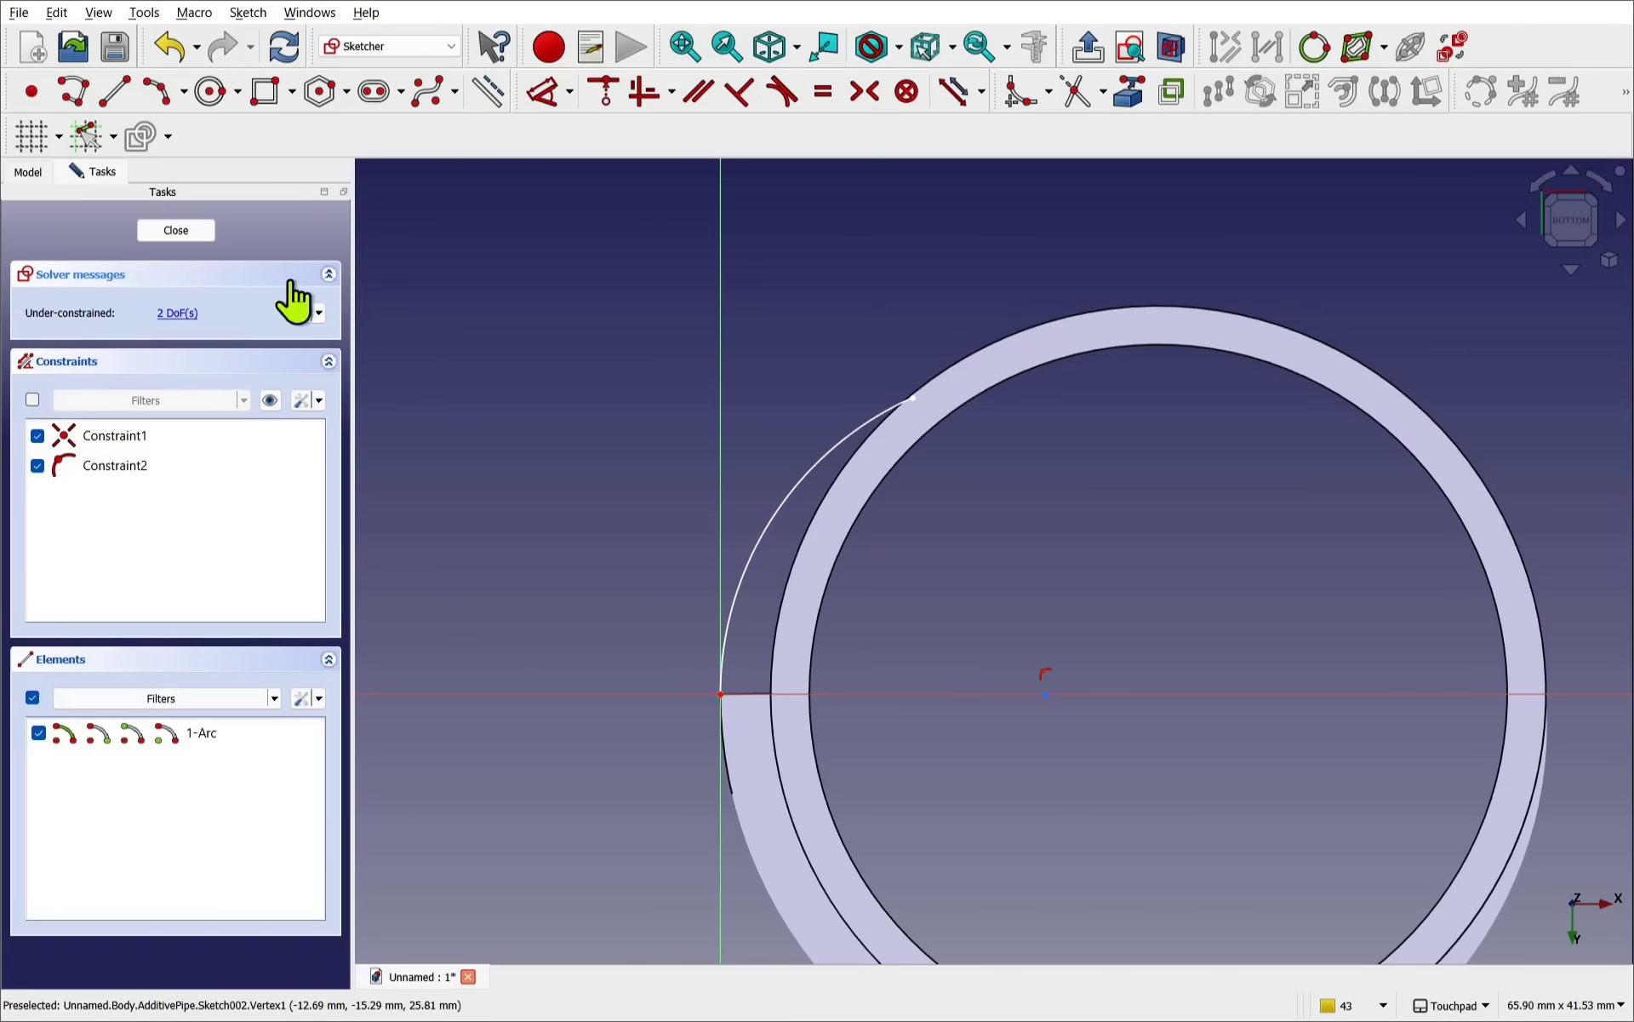
{"action": "left_click", "coordinate": [203, 230]}
- Edit Sketch002 again and move the arc's upper end to shorten the path
{"action": "middle_click_drag", "start_coordinate": [972, 514], "coordinate": [825, 391]}
{"action": "scroll", "coordinate": [967, 555], "scroll_direction": "up", "scroll_amount": 3}
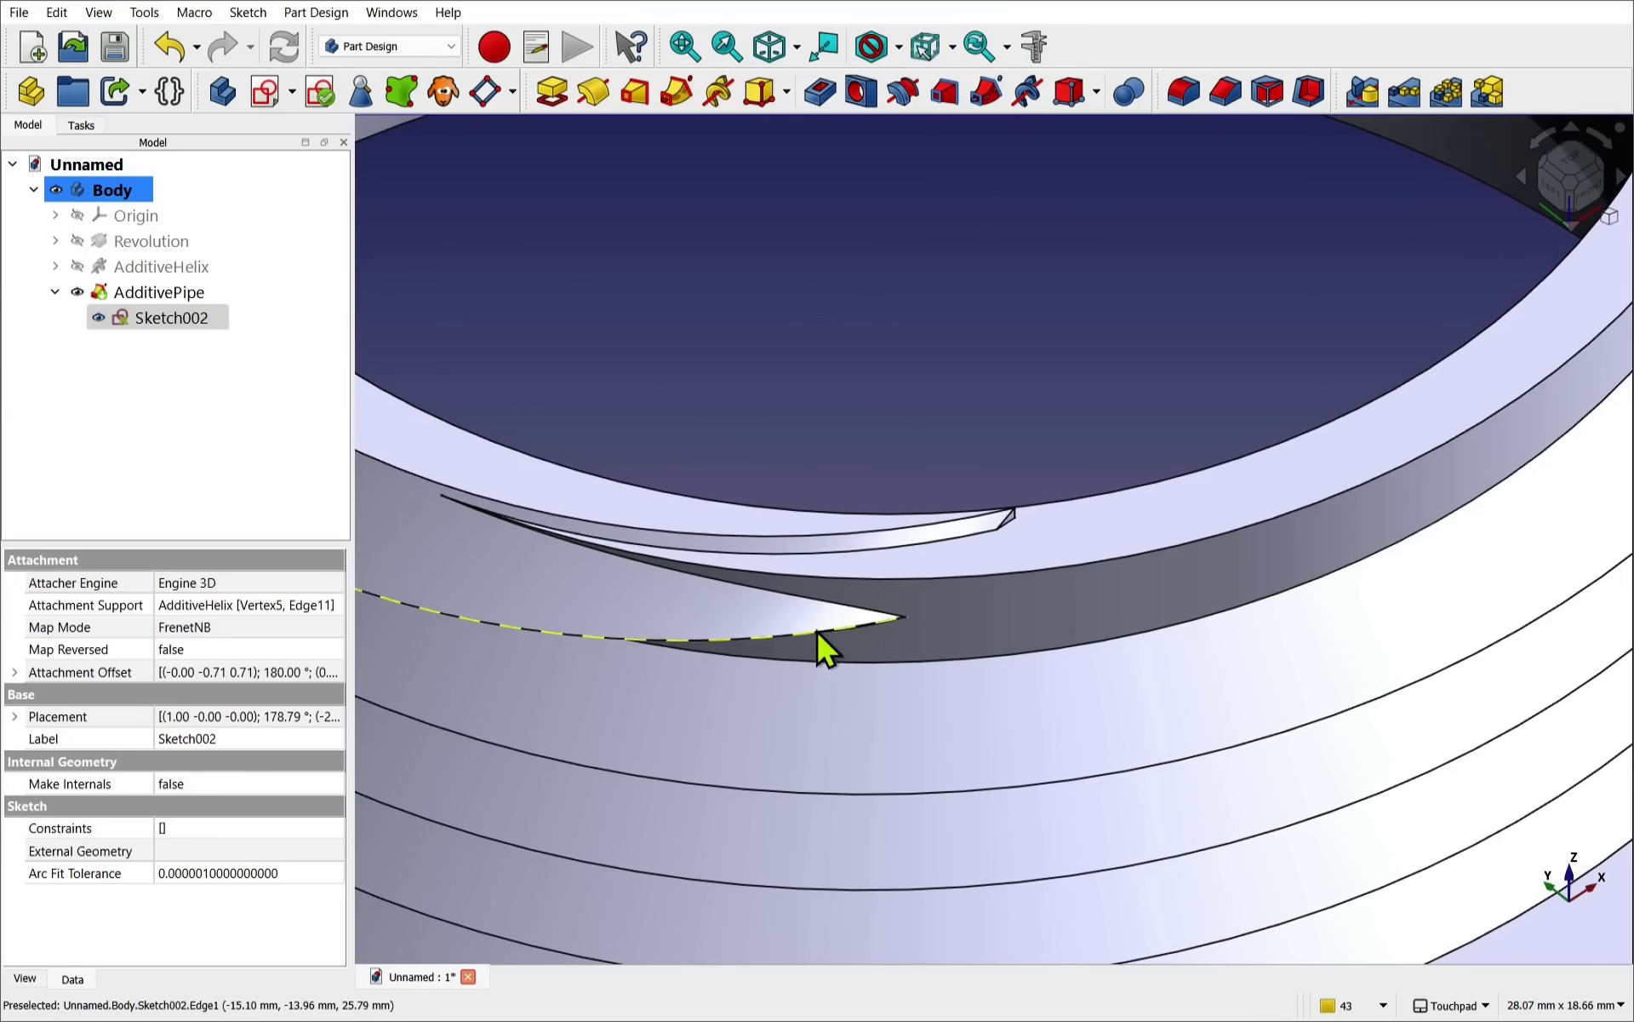
{"action": "scroll", "coordinate": [764, 572], "scroll_direction": "down", "scroll_amount": 5}
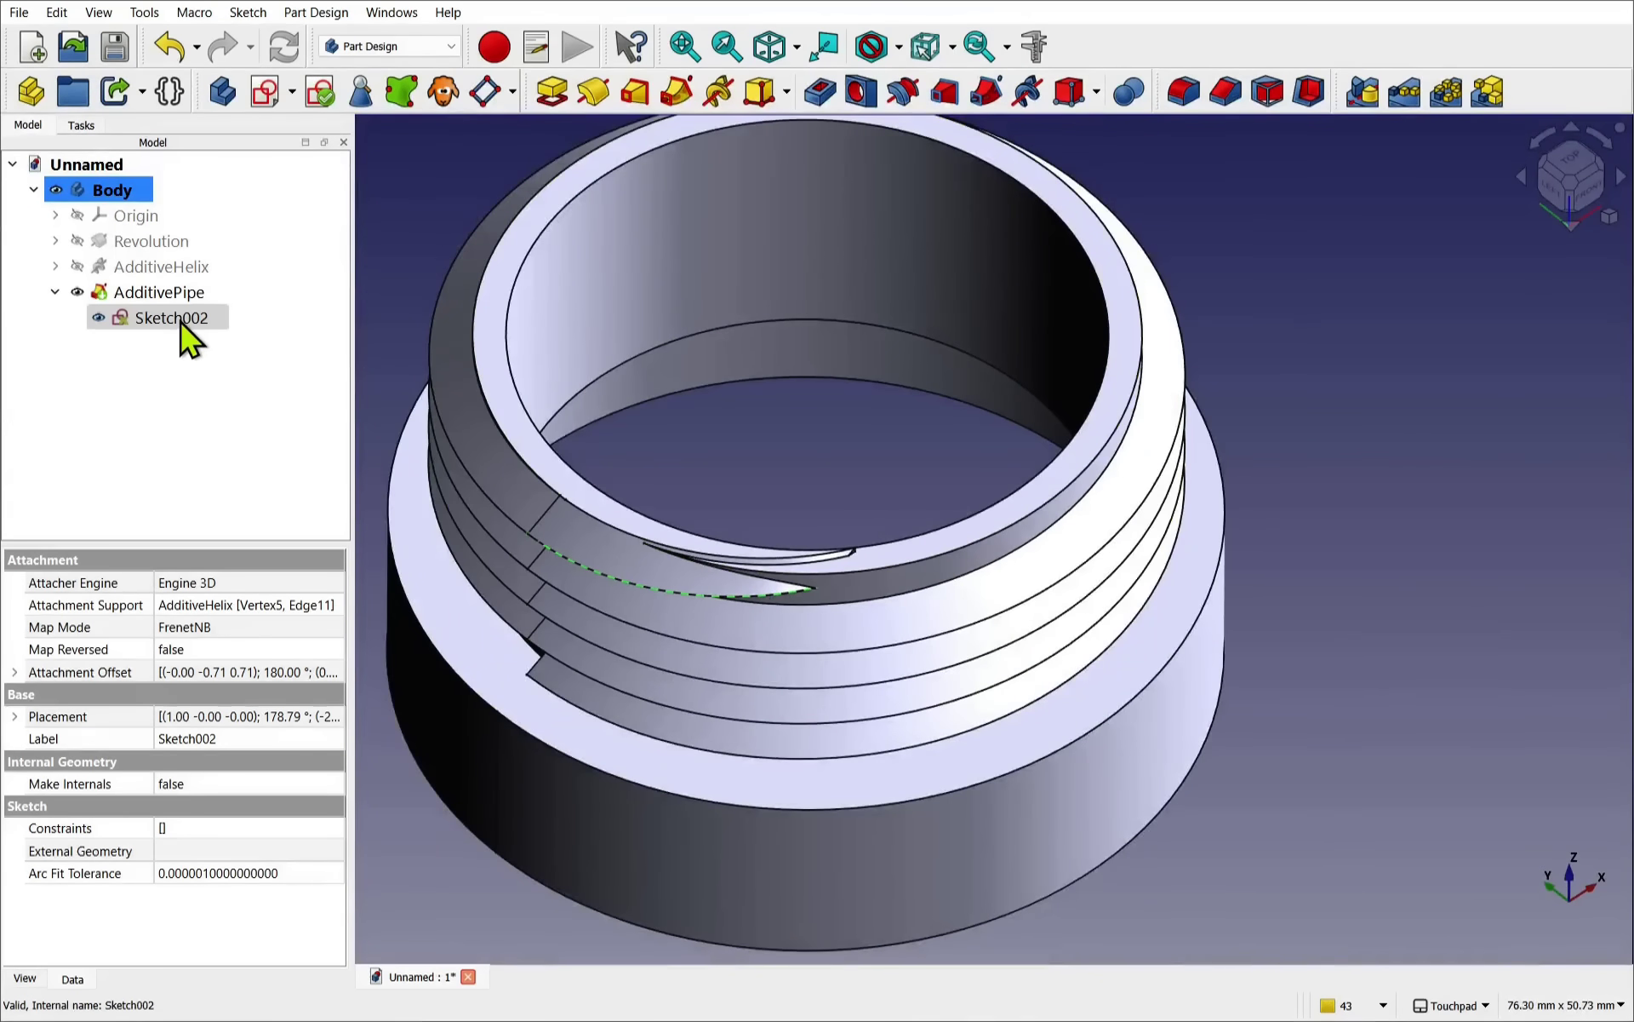
{"action": "double_click", "coordinate": [181, 320]}
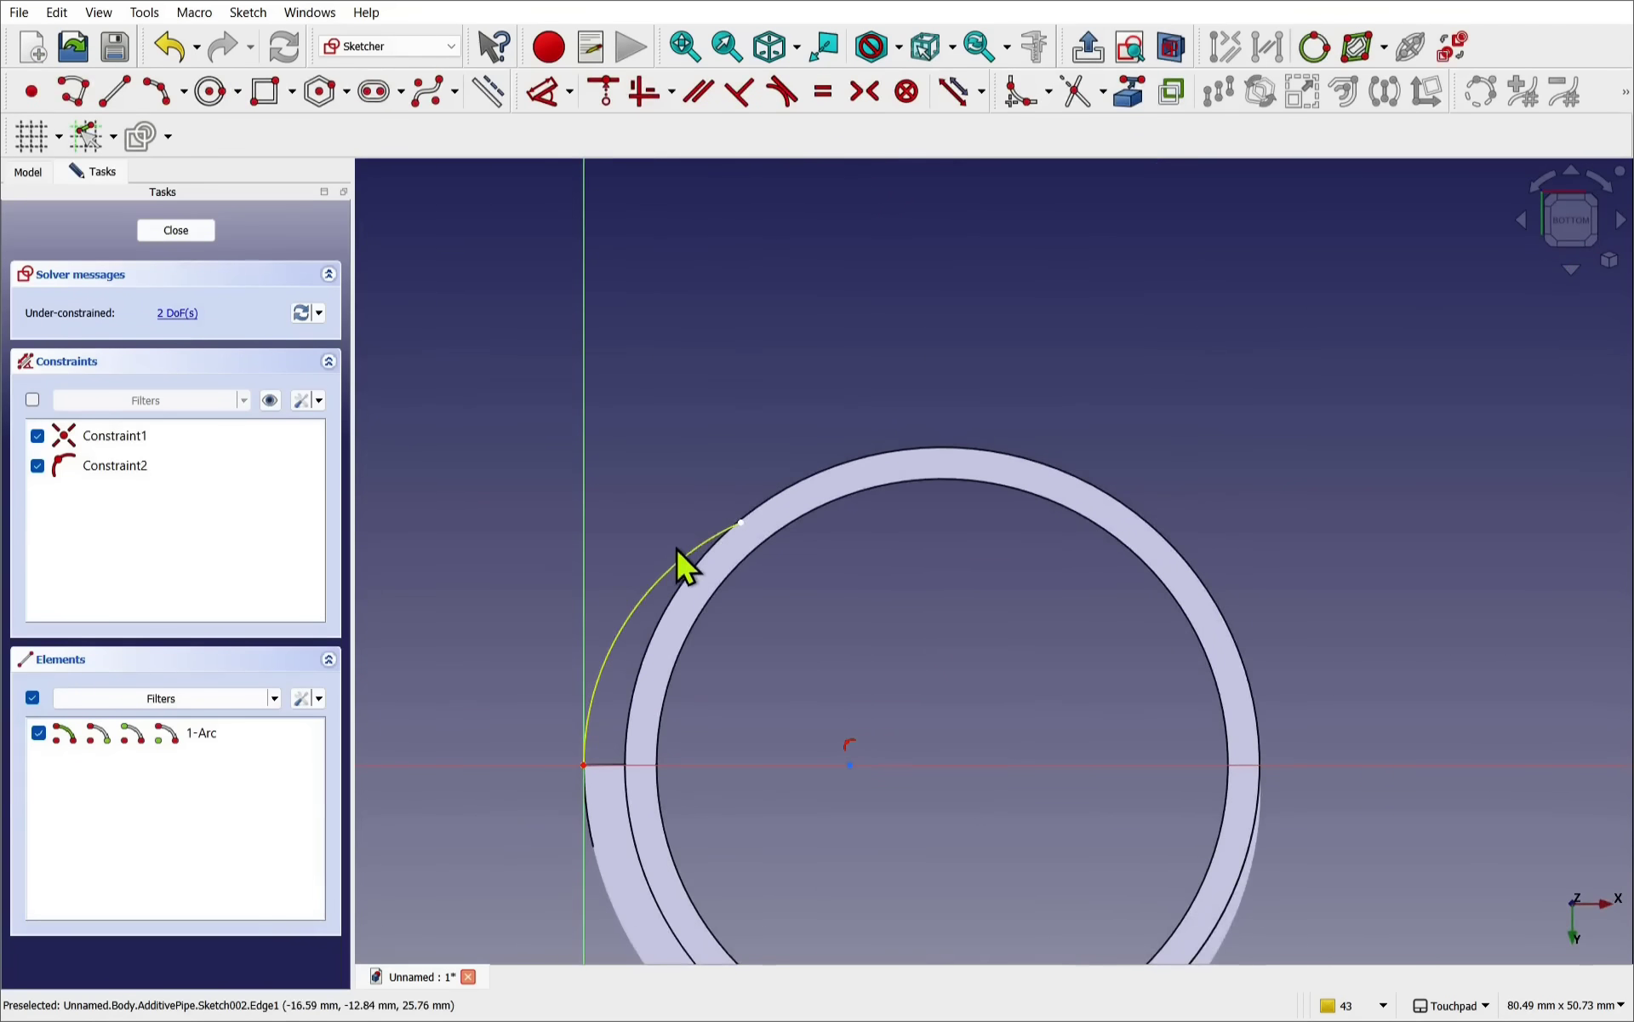
{"action": "left_click_drag", "start_coordinate": [740, 523], "coordinate": [657, 630]}
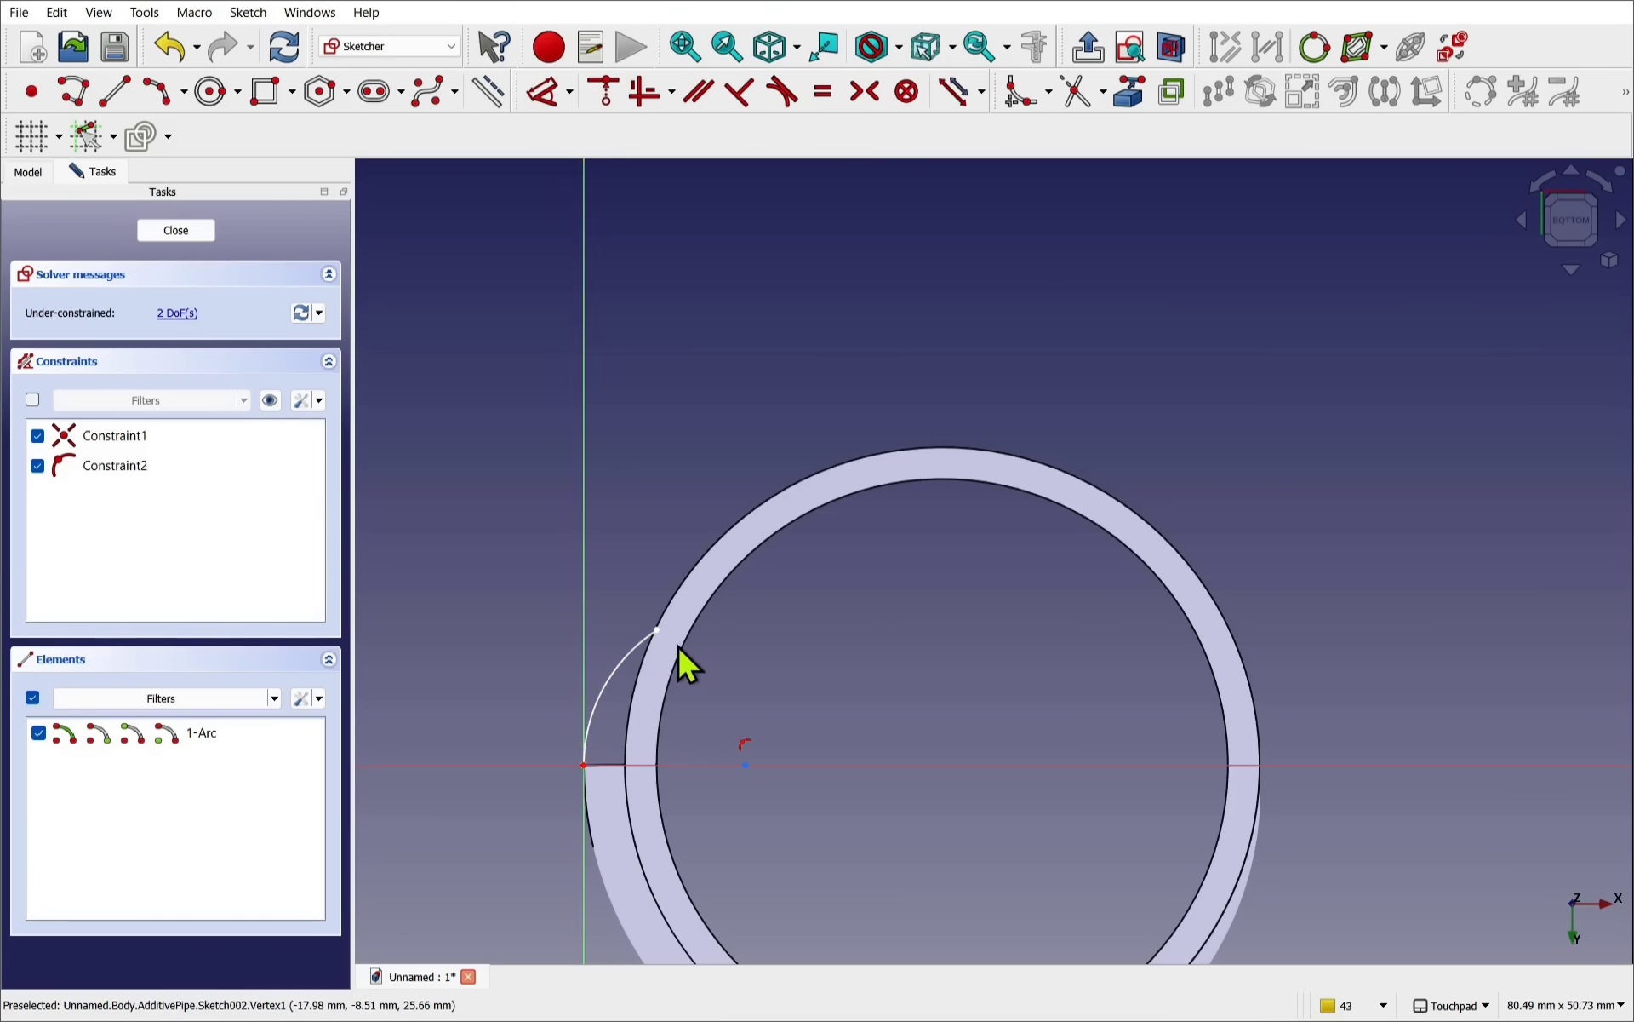
- Show the Revolution and make a shape binder from its inner top bore edge
{"action": "left_click", "coordinate": [177, 231]}
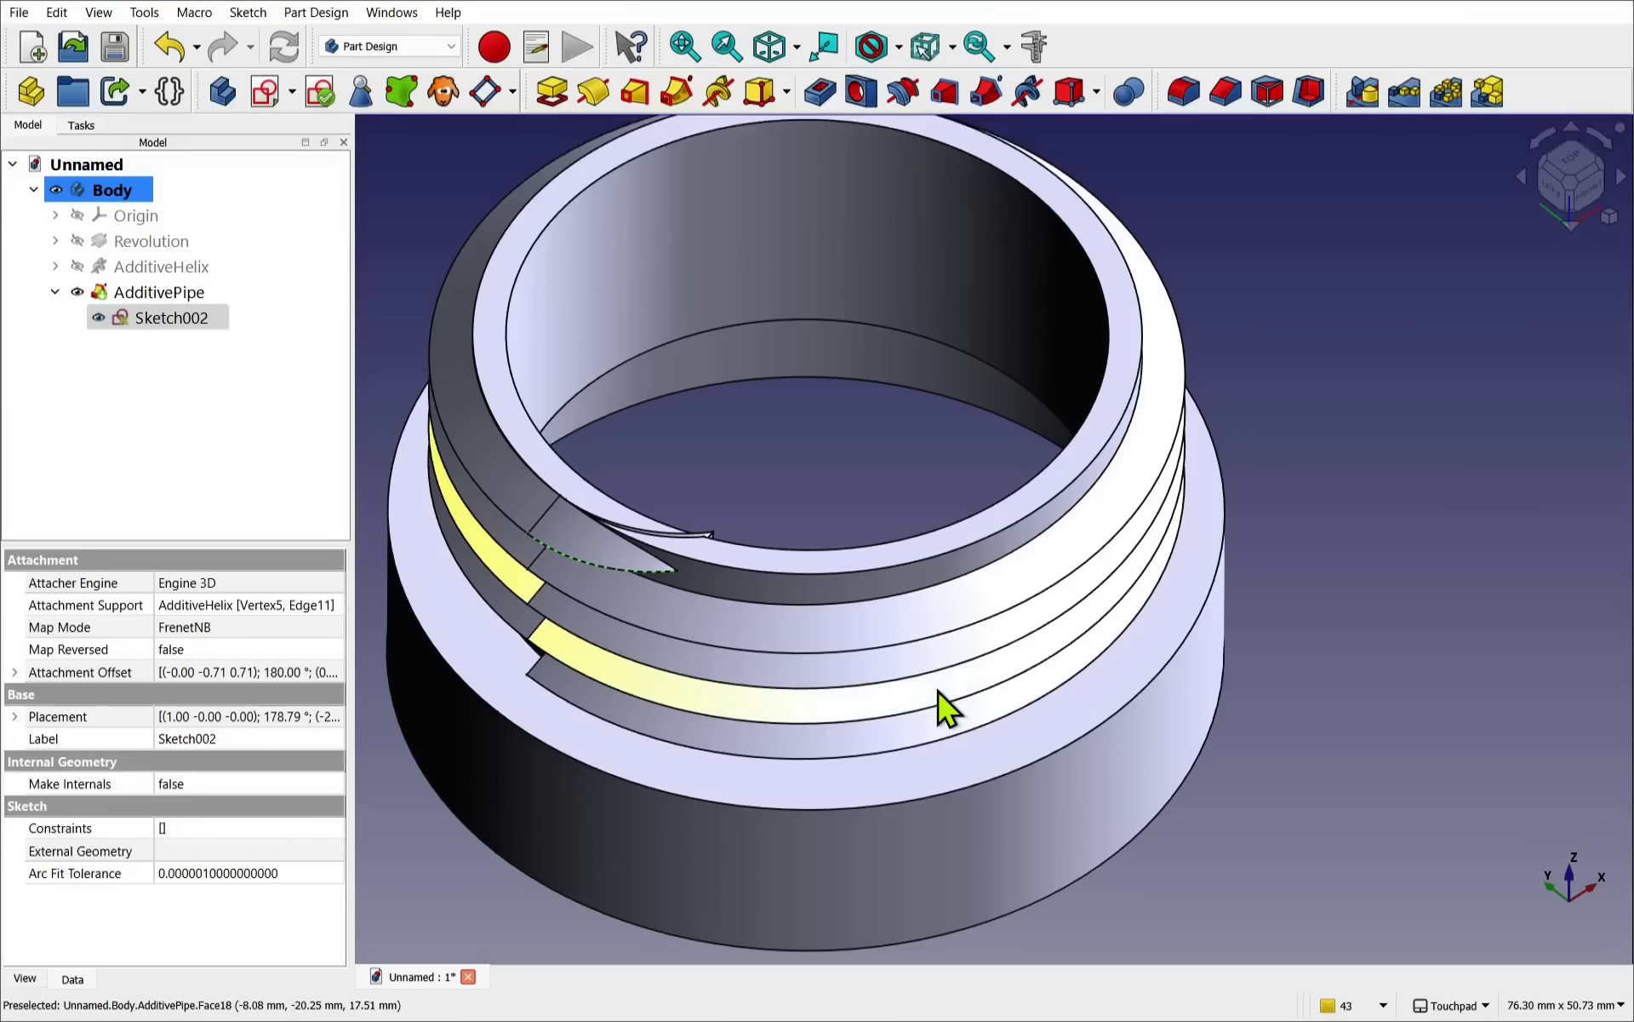
{"action": "mouse_move", "coordinate": [719, 515]}
{"action": "left_mouse_down", "text": "alt"}
{"action": "mouse_move", "coordinate": [709, 684]}
{"action": "mouse_move", "coordinate": [766, 693]}
{"action": "mouse_move", "coordinate": [809, 675]}
{"action": "mouse_move", "coordinate": [817, 638]}
{"action": "mouse_move", "coordinate": [788, 615]}
{"action": "mouse_move", "coordinate": [872, 736]}
{"action": "mouse_move", "coordinate": [795, 643]}
{"action": "left_mouse_up", "text": "alt"}
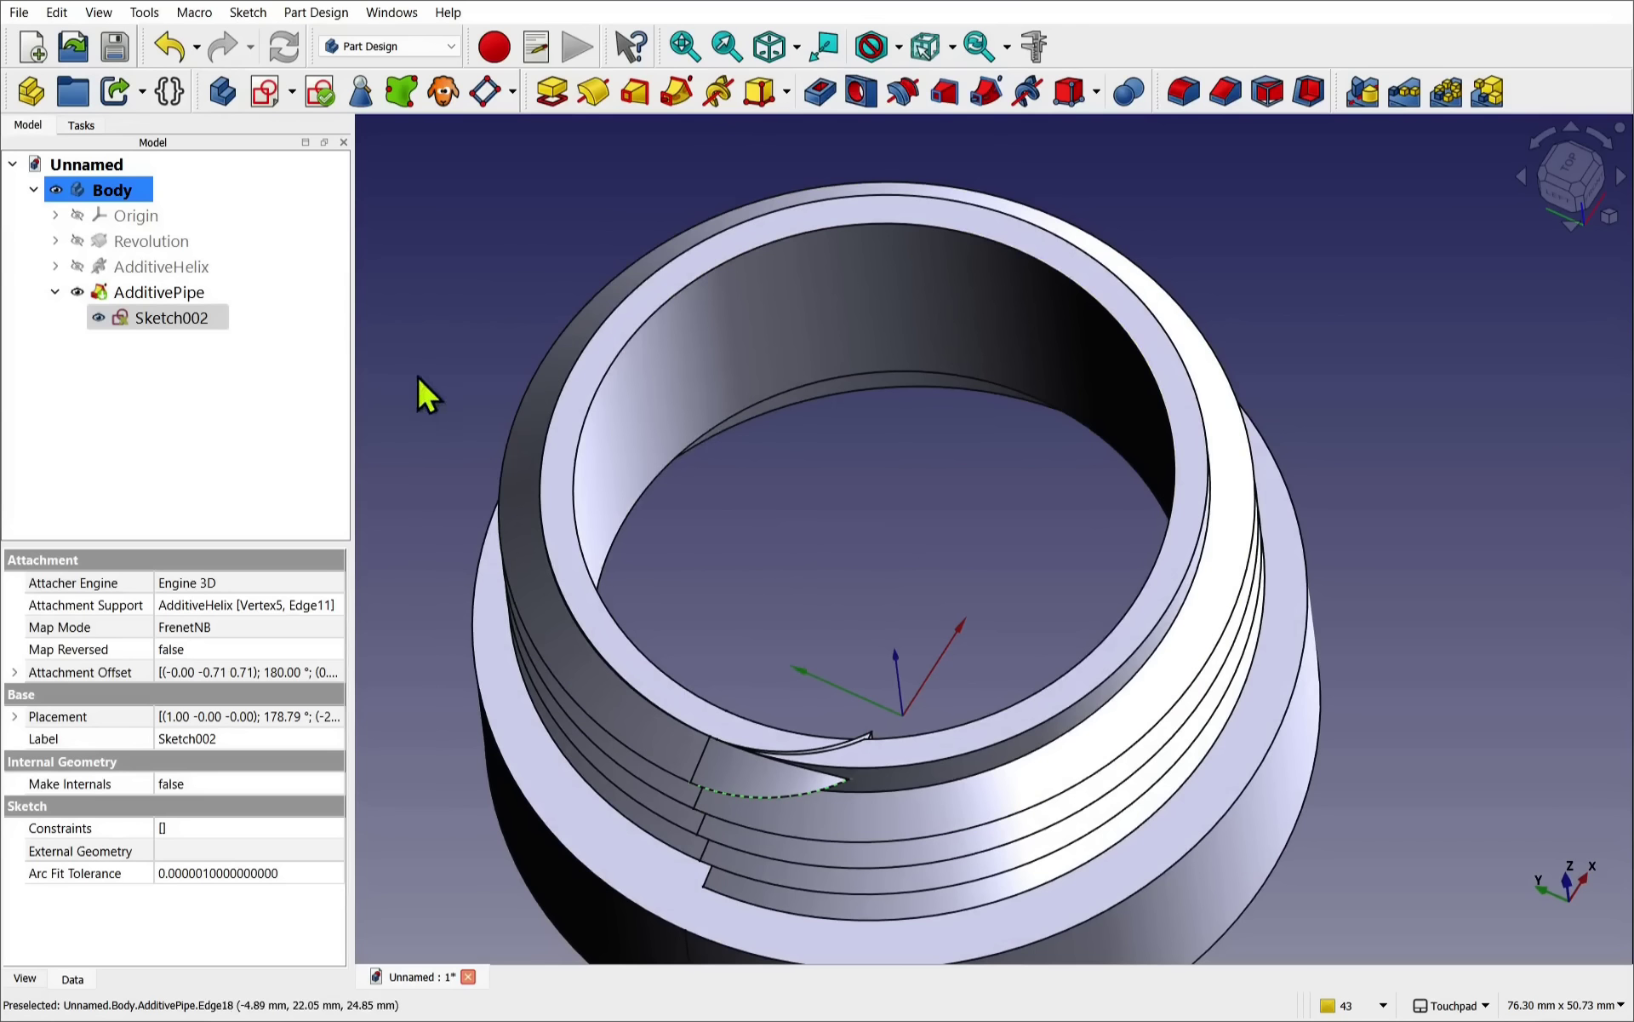
{"action": "left_click", "coordinate": [140, 245]}
{"action": "key", "text": "space"}
{"action": "left_click_drag", "start_coordinate": [890, 534], "coordinate": [784, 595], "text": "alt"}
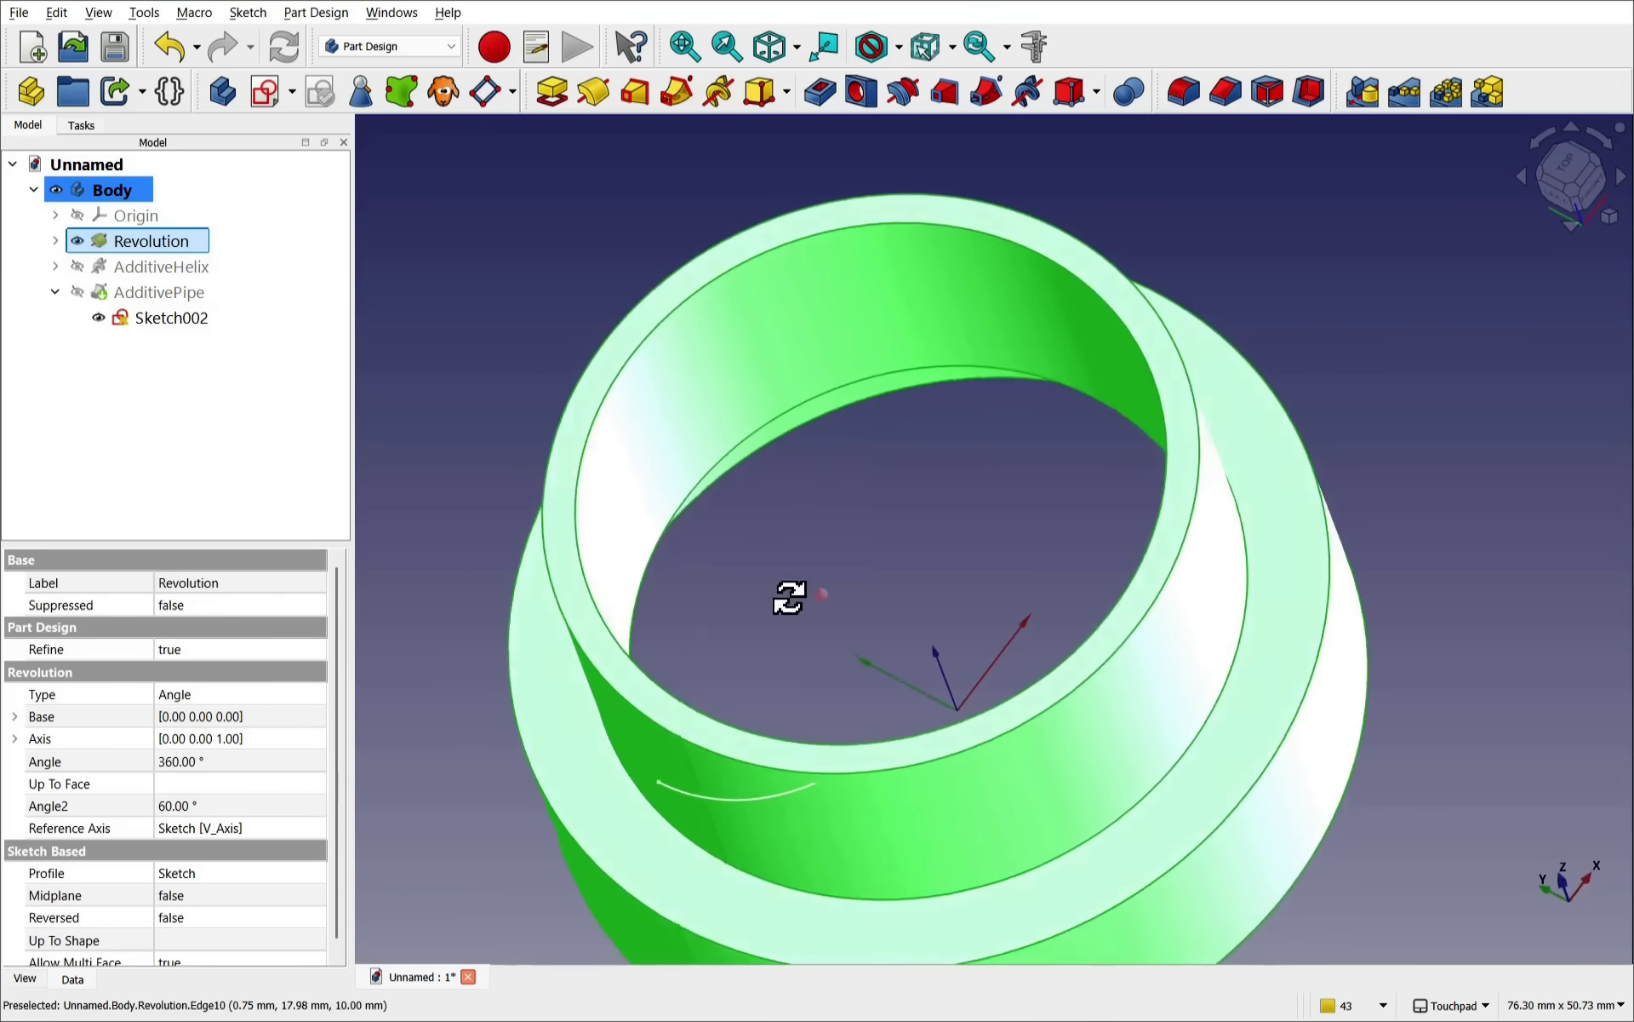
{"action": "left_click", "coordinate": [425, 379]}
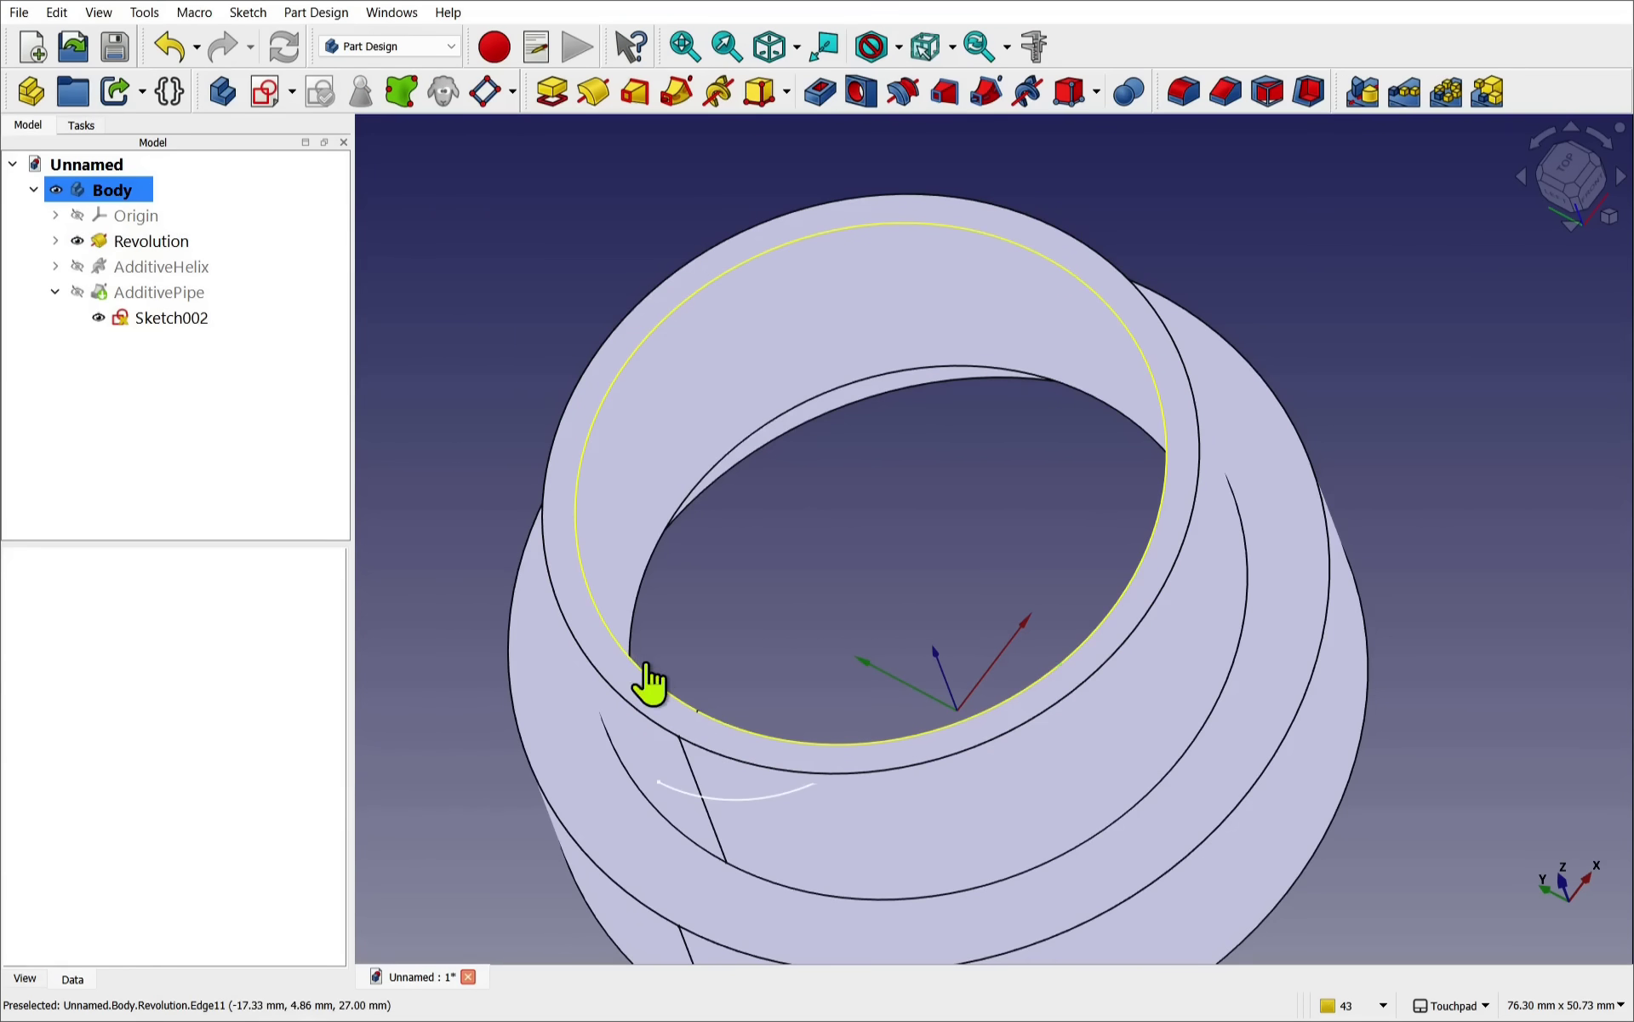
{"action": "left_click", "coordinate": [649, 681]}
{"action": "left_click_drag", "start_coordinate": [942, 668], "coordinate": [879, 620], "text": "alt"}
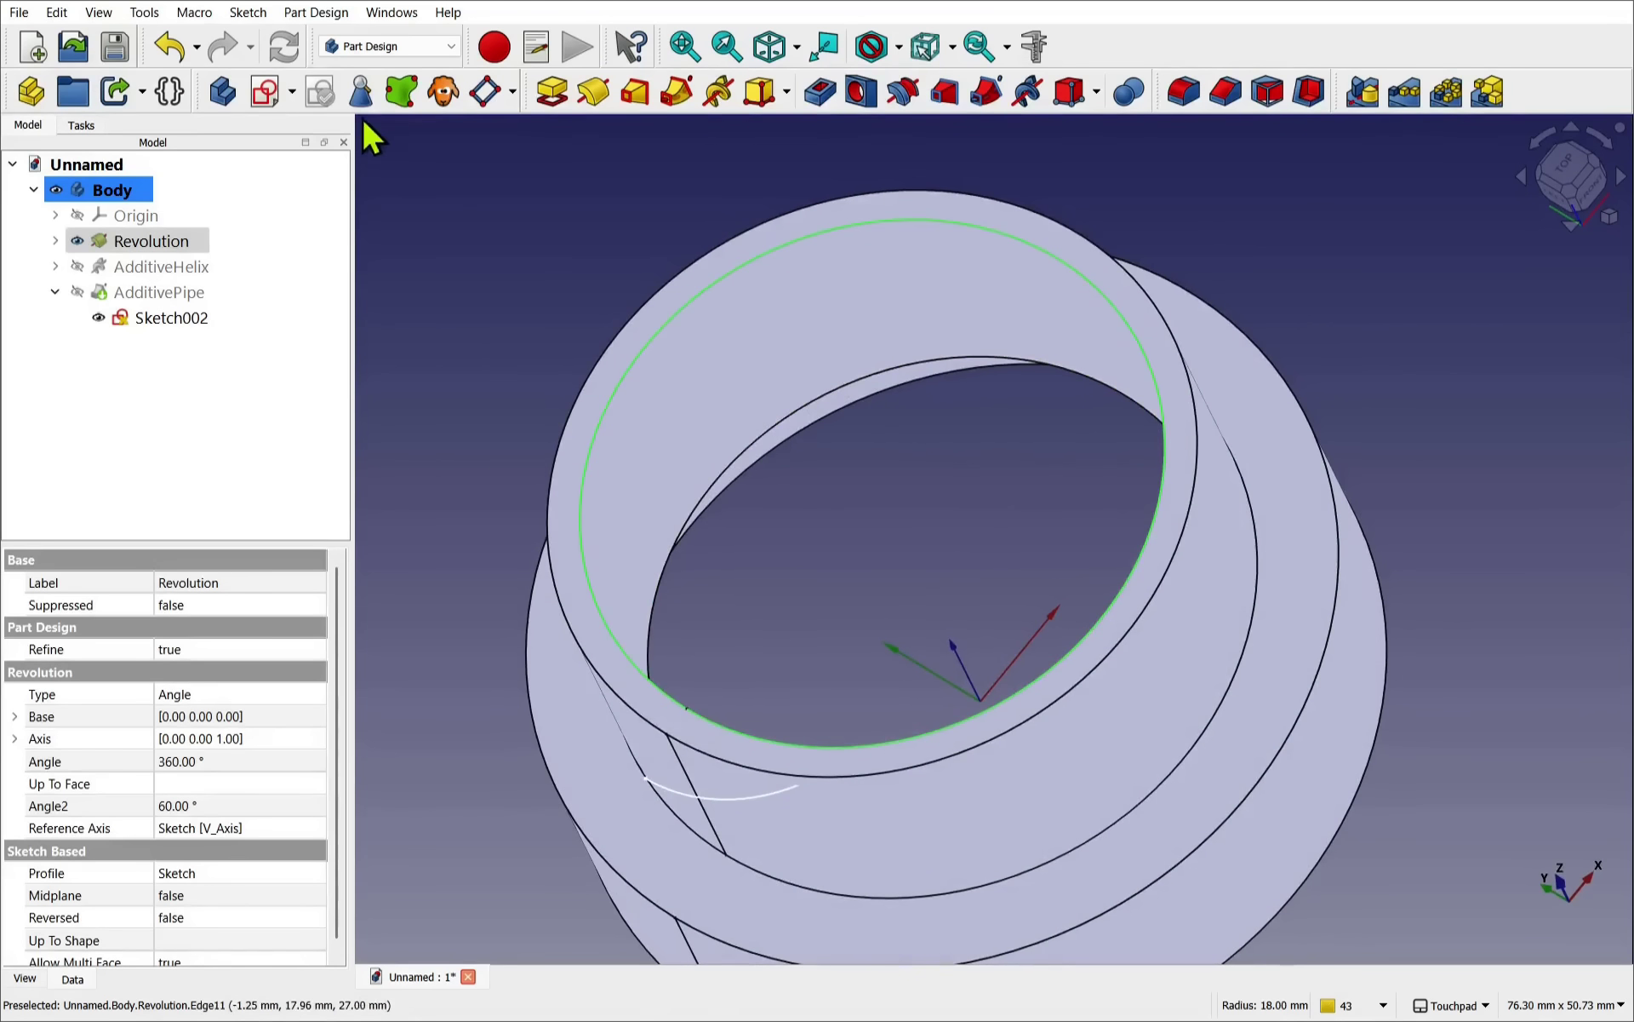
{"action": "left_click", "coordinate": [401, 94]}
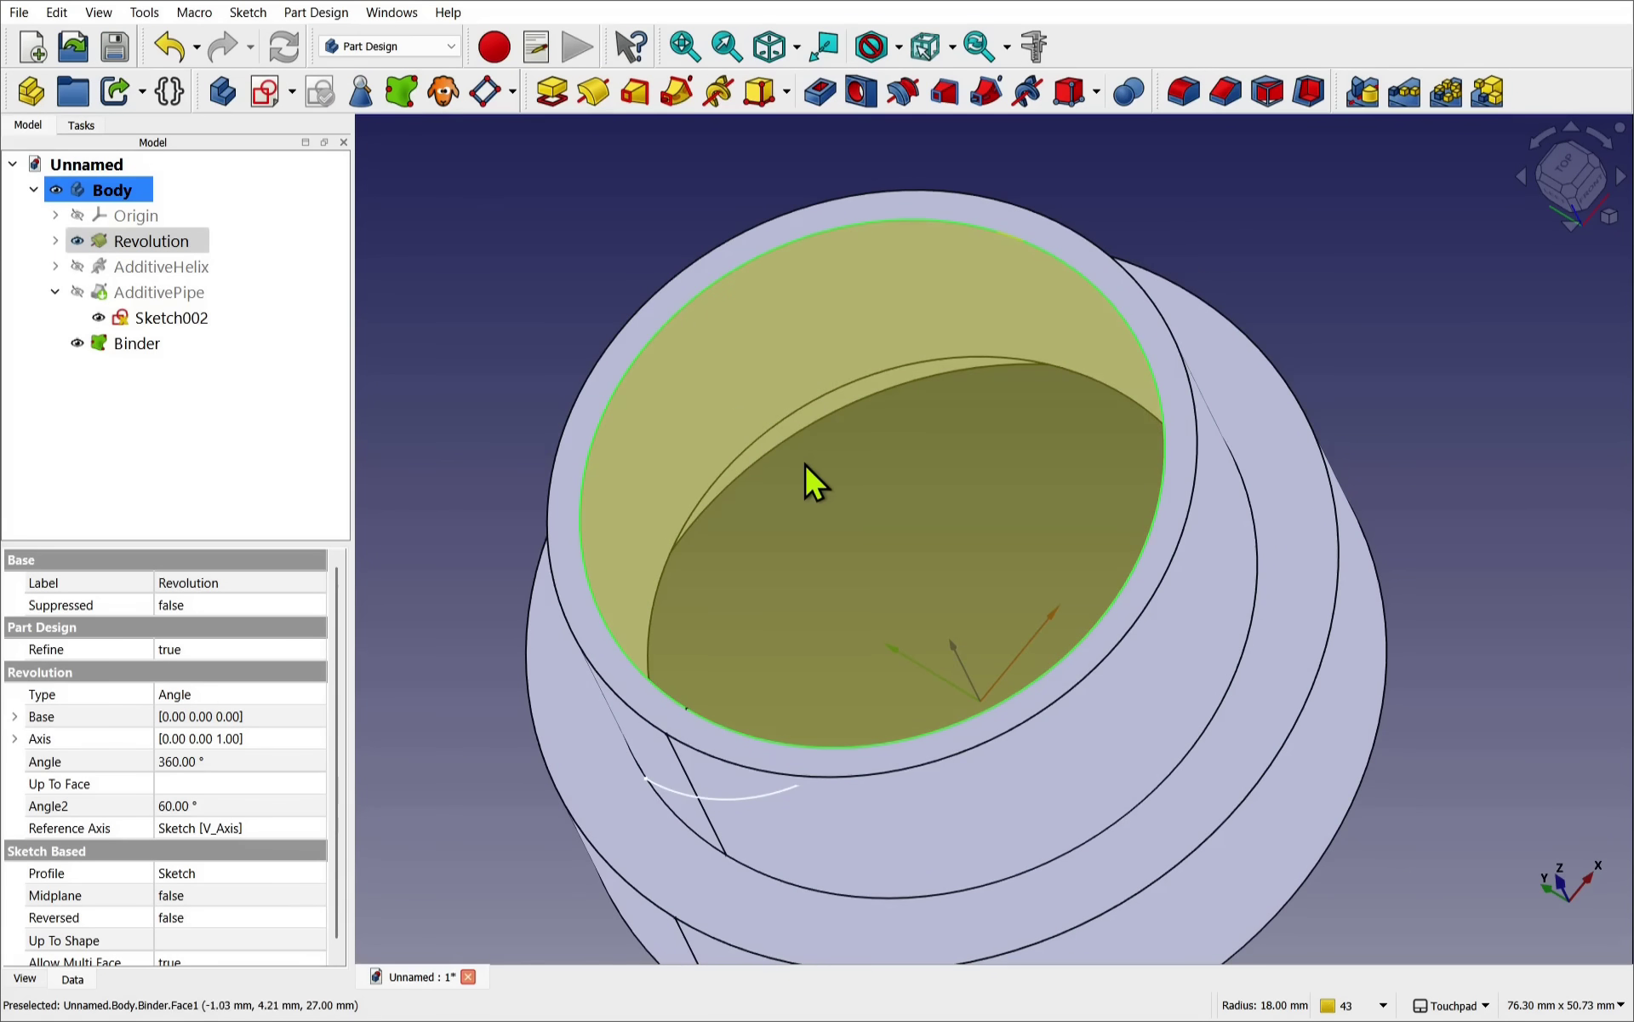
- Inspect the new Binder face inside the bore and toggle the Revolution's visibility back
{"action": "left_click", "coordinate": [196, 292]}
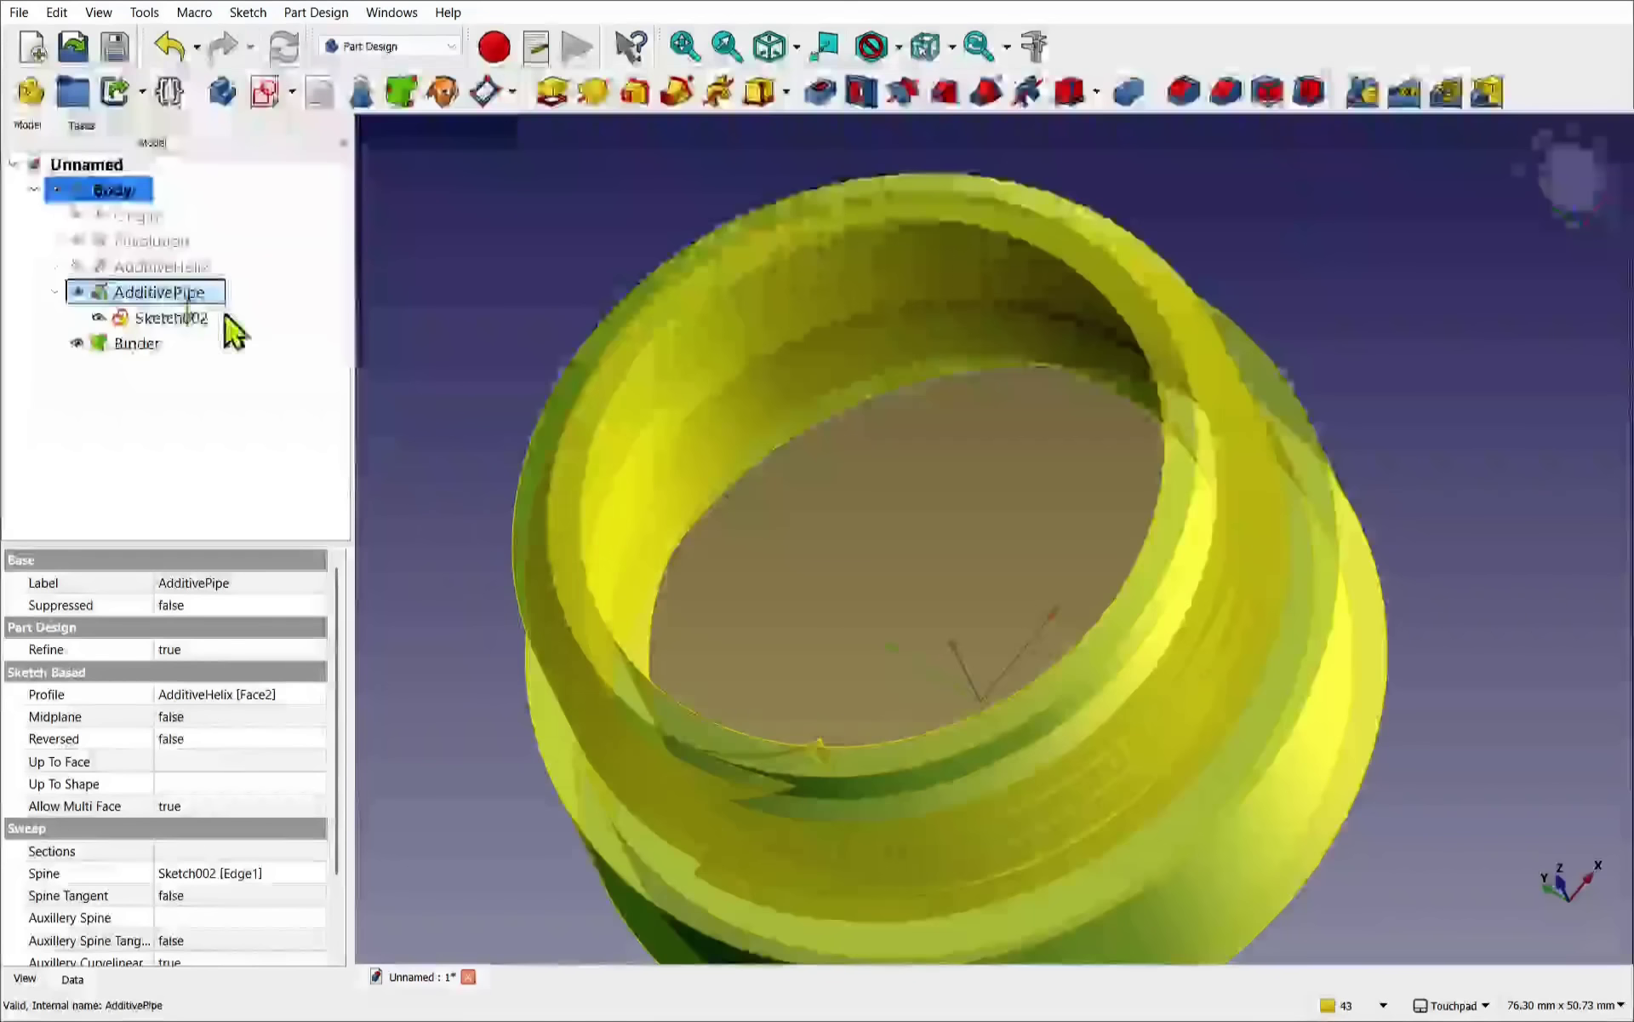
{"action": "left_click", "coordinate": [865, 627]}
{"action": "left_click_drag", "start_coordinate": [865, 628], "coordinate": [1001, 758], "text": "alt"}
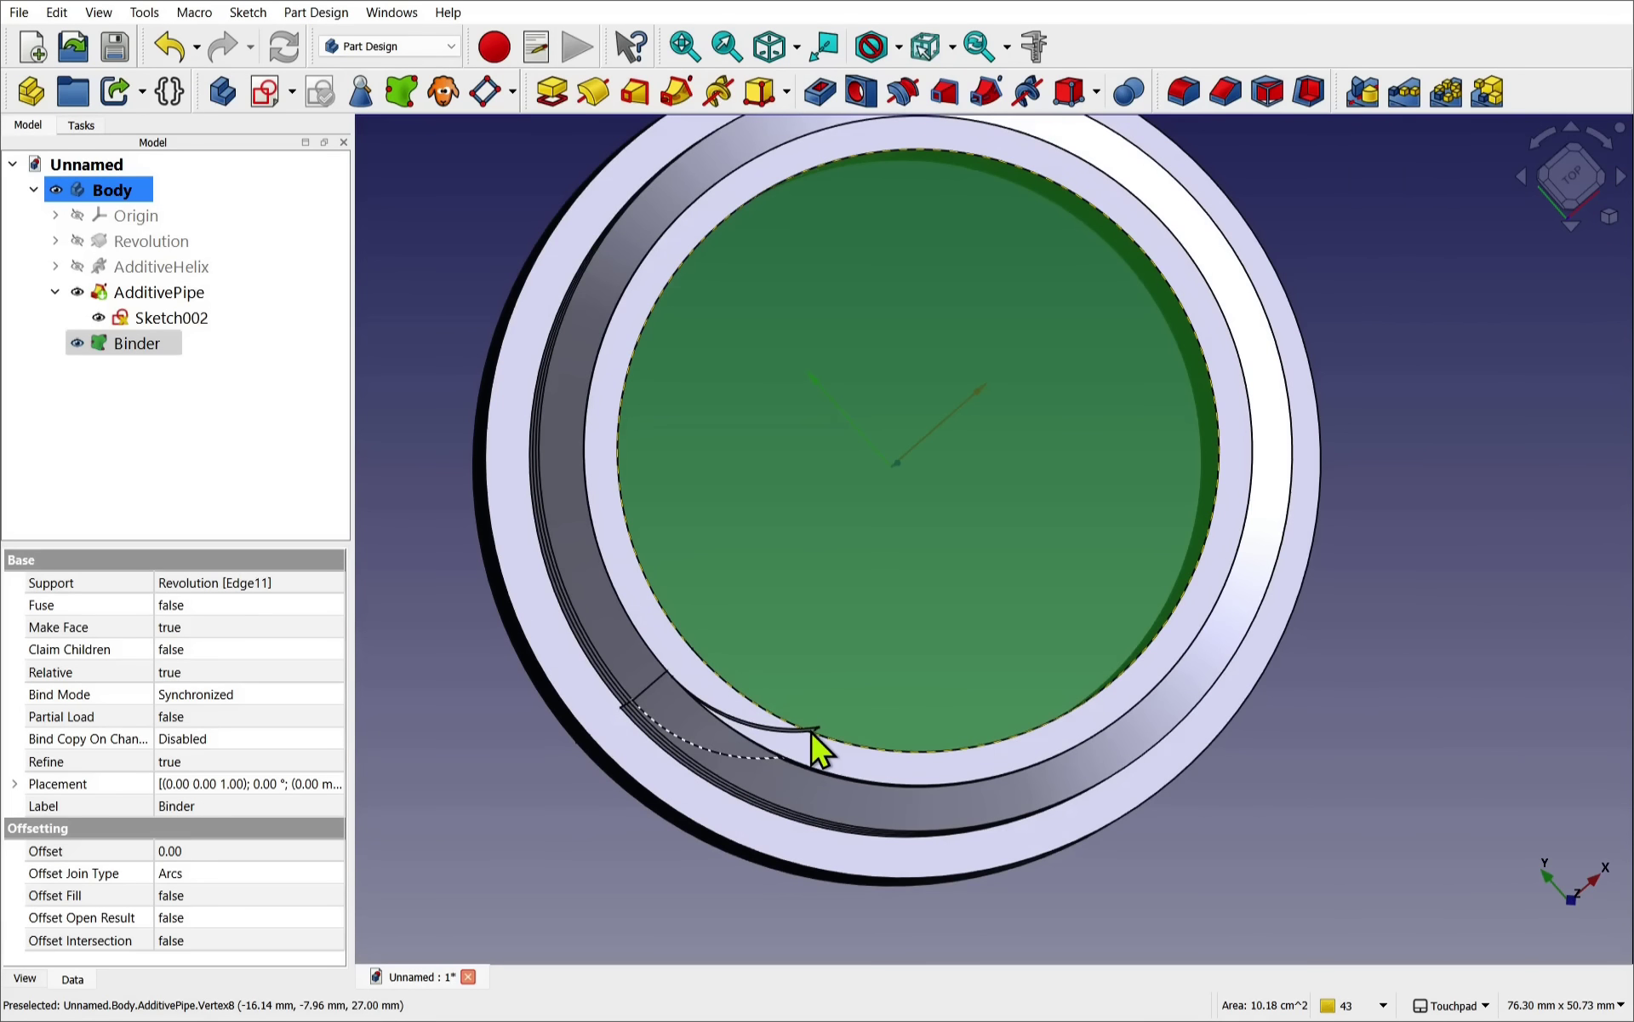
{"action": "left_click_drag", "start_coordinate": [710, 659], "coordinate": [848, 608], "text": "alt"}
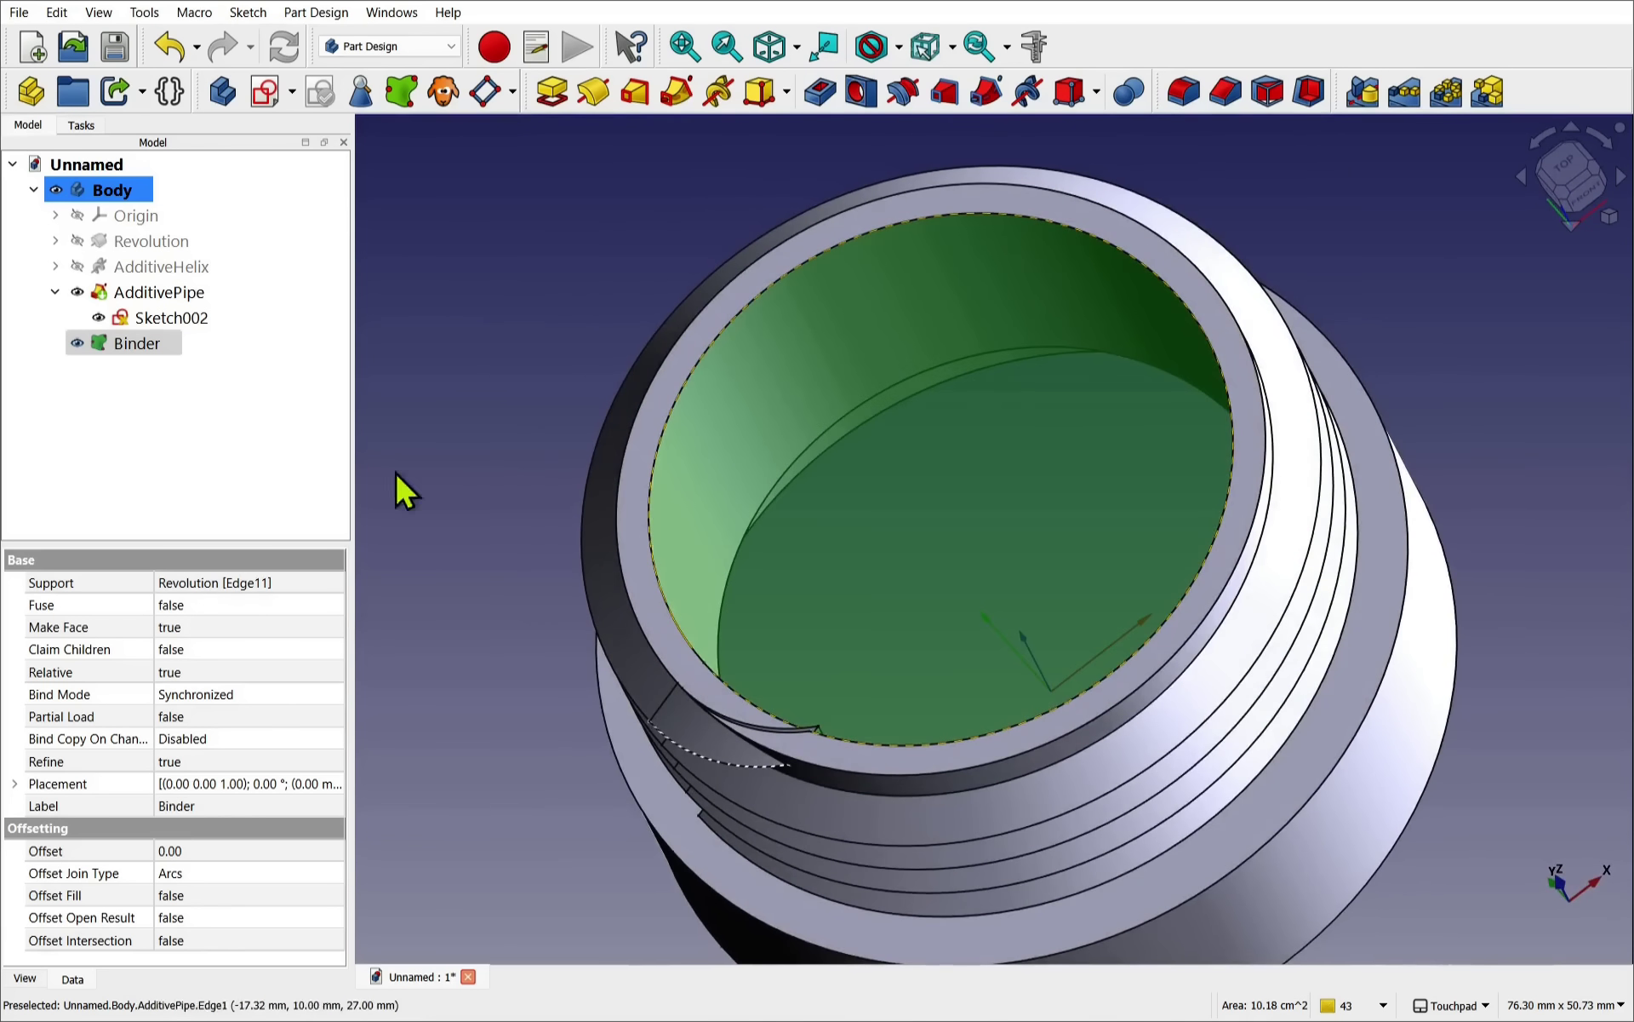
{"action": "left_click", "coordinate": [143, 243]}
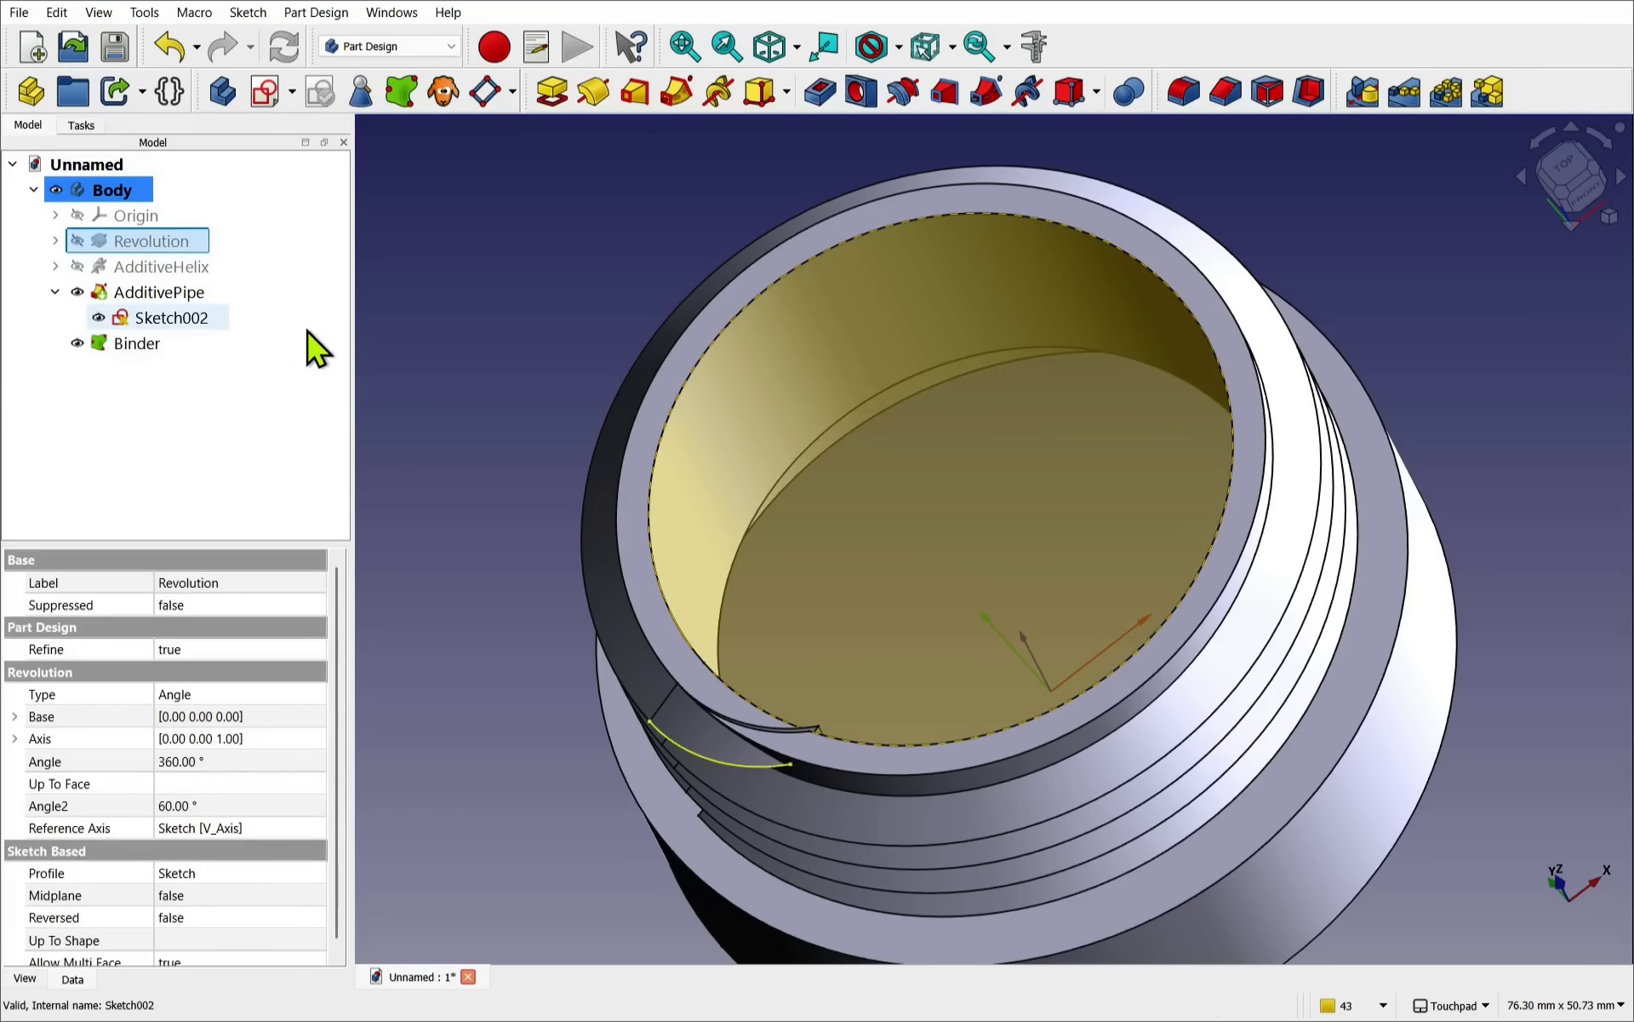
{"action": "key", "text": "space"}
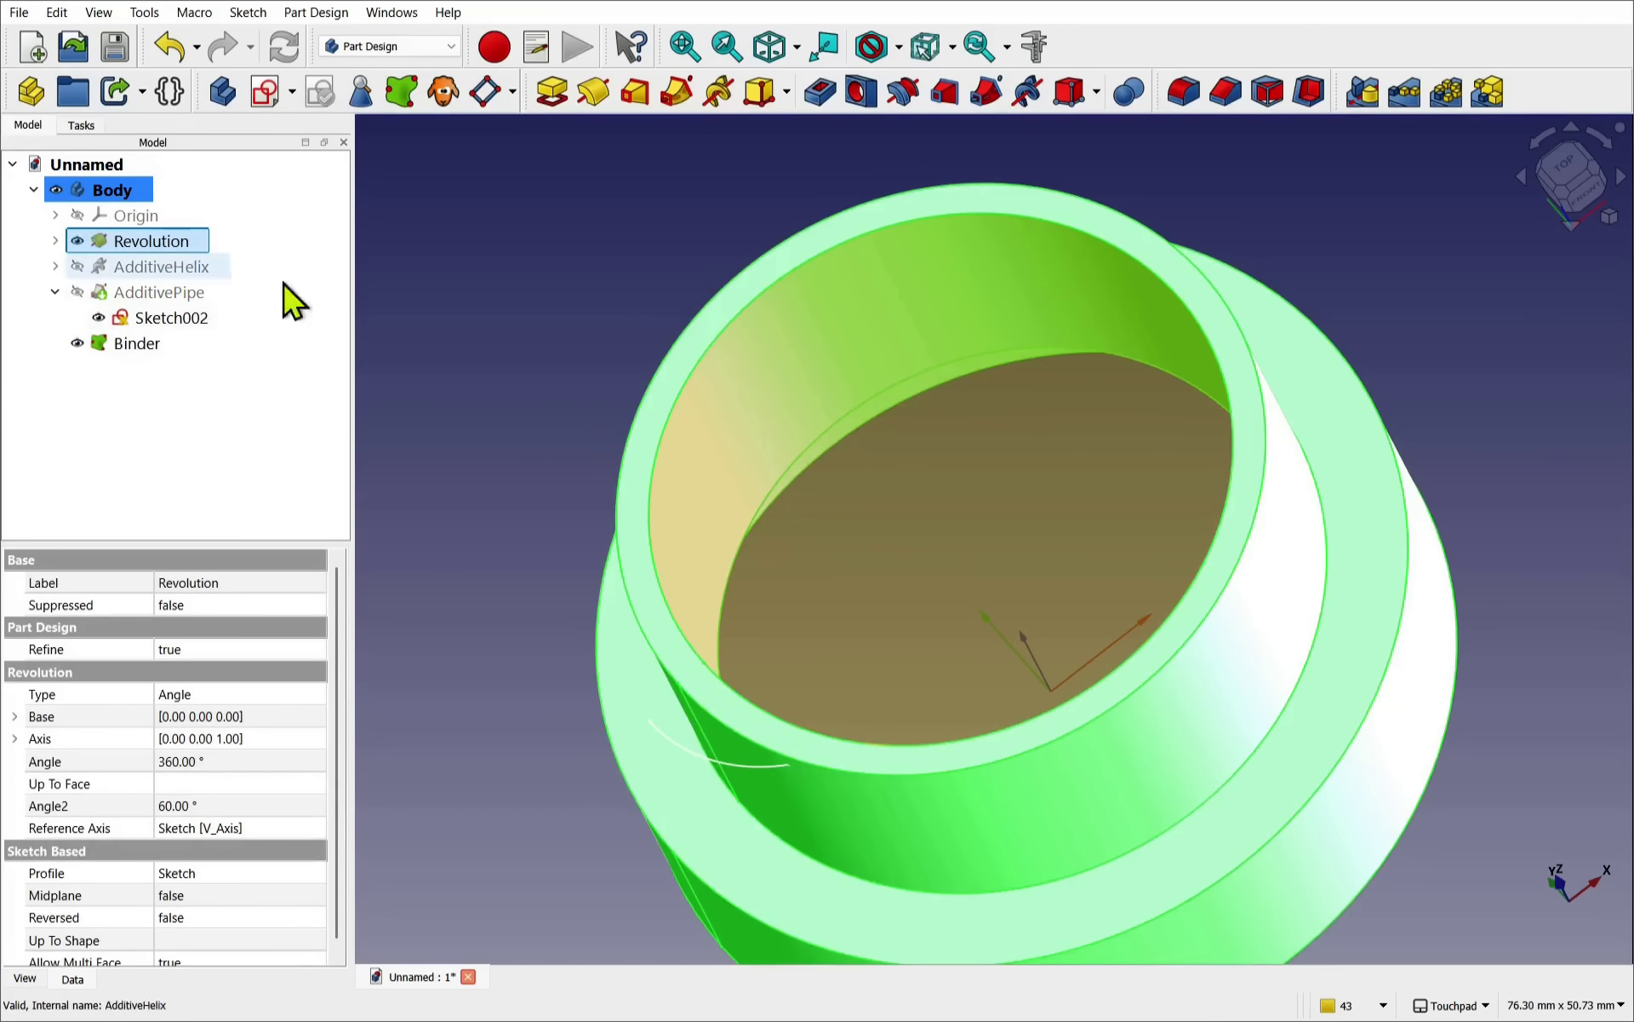
{"action": "left_click", "coordinate": [404, 368]}
- Pocket the Binder face 5 mm to trim the lead-in inside the bore
{"action": "left_click", "coordinate": [141, 345]}
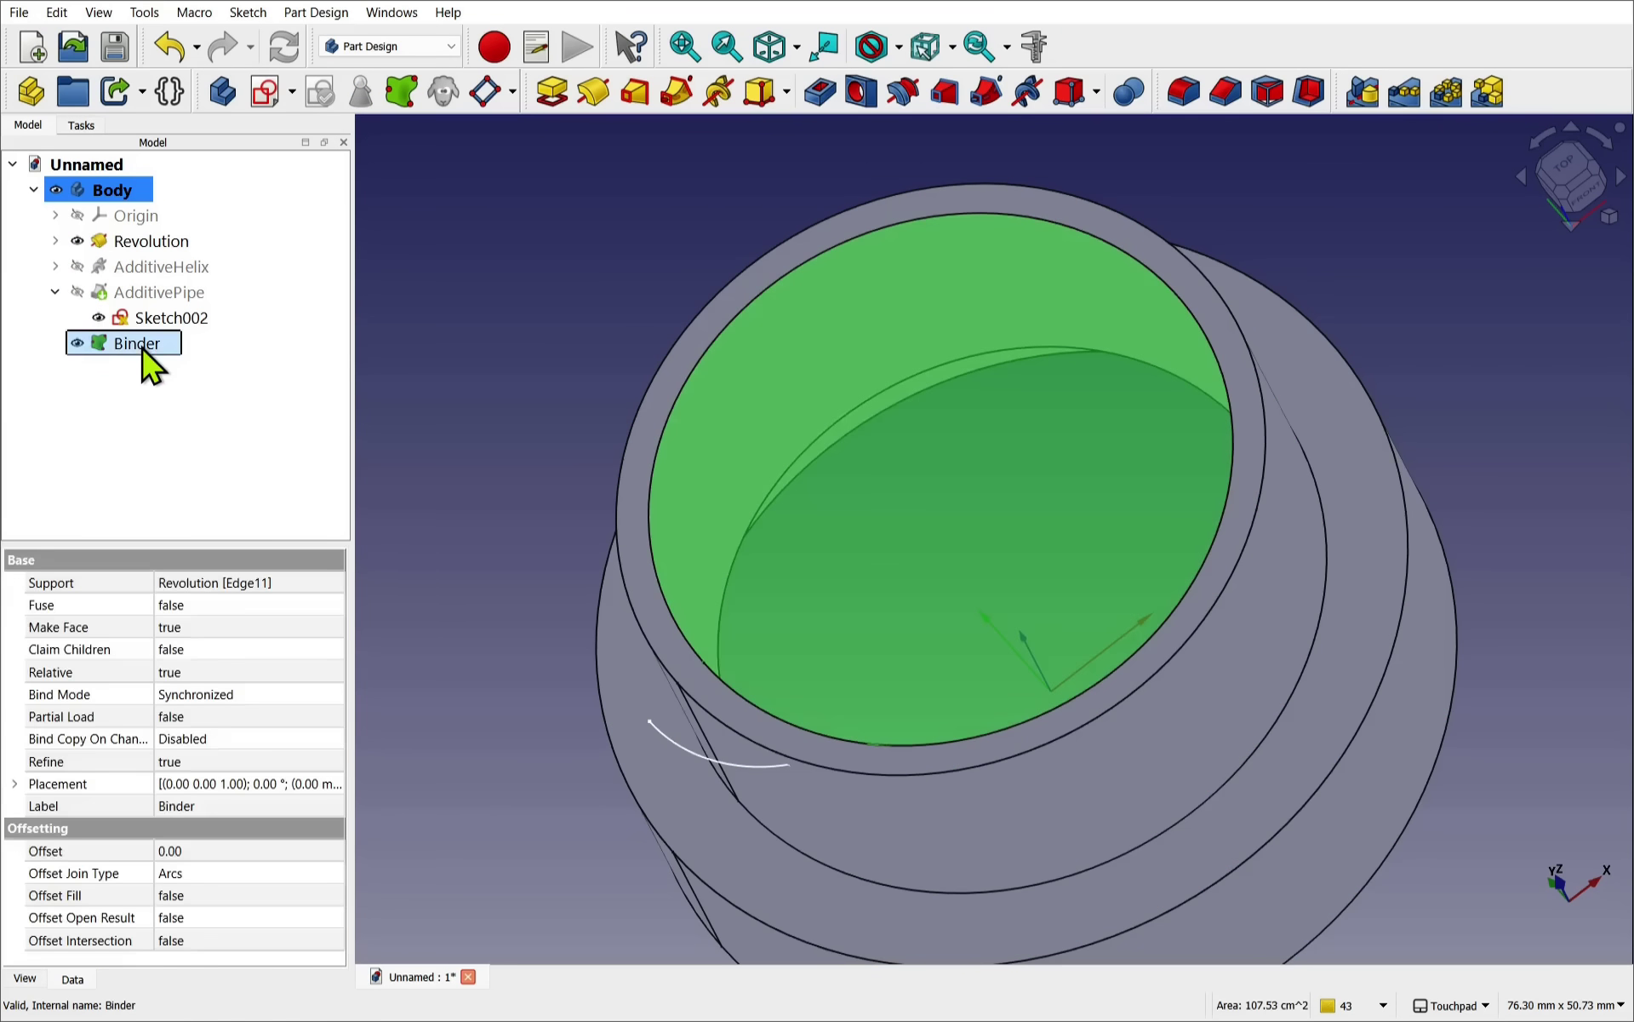
{"action": "left_click", "coordinate": [815, 99]}
{"action": "middle_click_drag", "start_coordinate": [824, 458], "coordinate": [843, 672]}
{"action": "scroll", "coordinate": [836, 707], "scroll_direction": "up", "scroll_amount": 5}
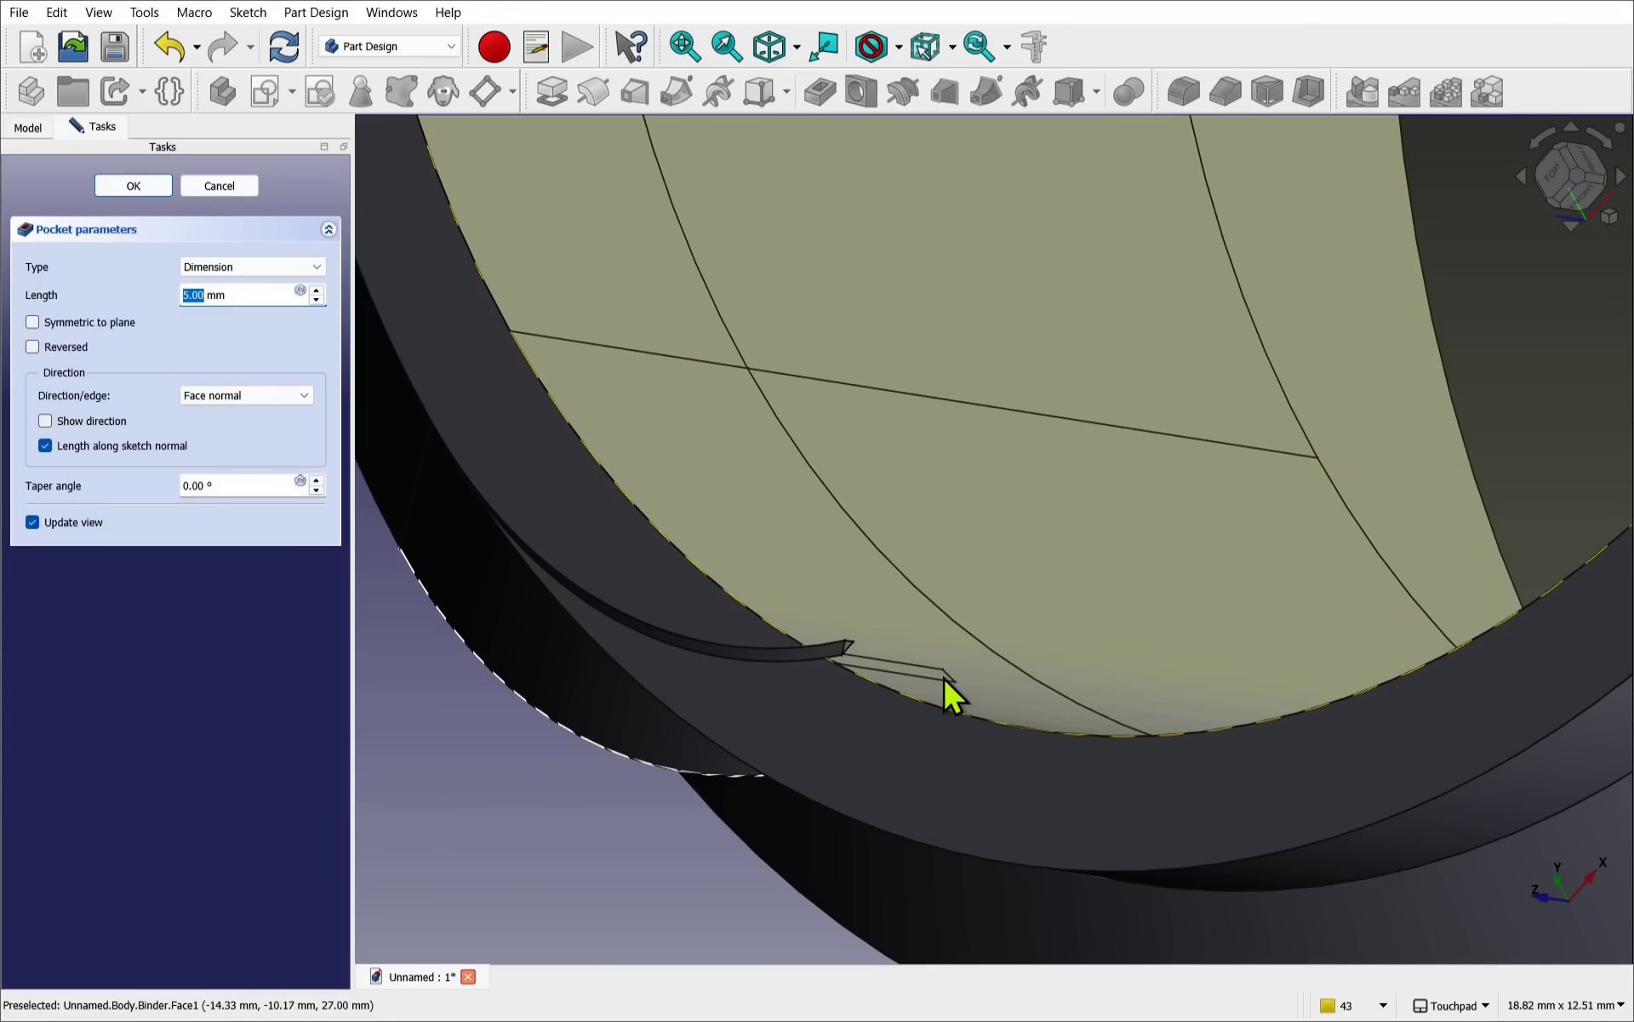
{"action": "scroll", "coordinate": [921, 617], "scroll_direction": "down", "scroll_amount": 5}
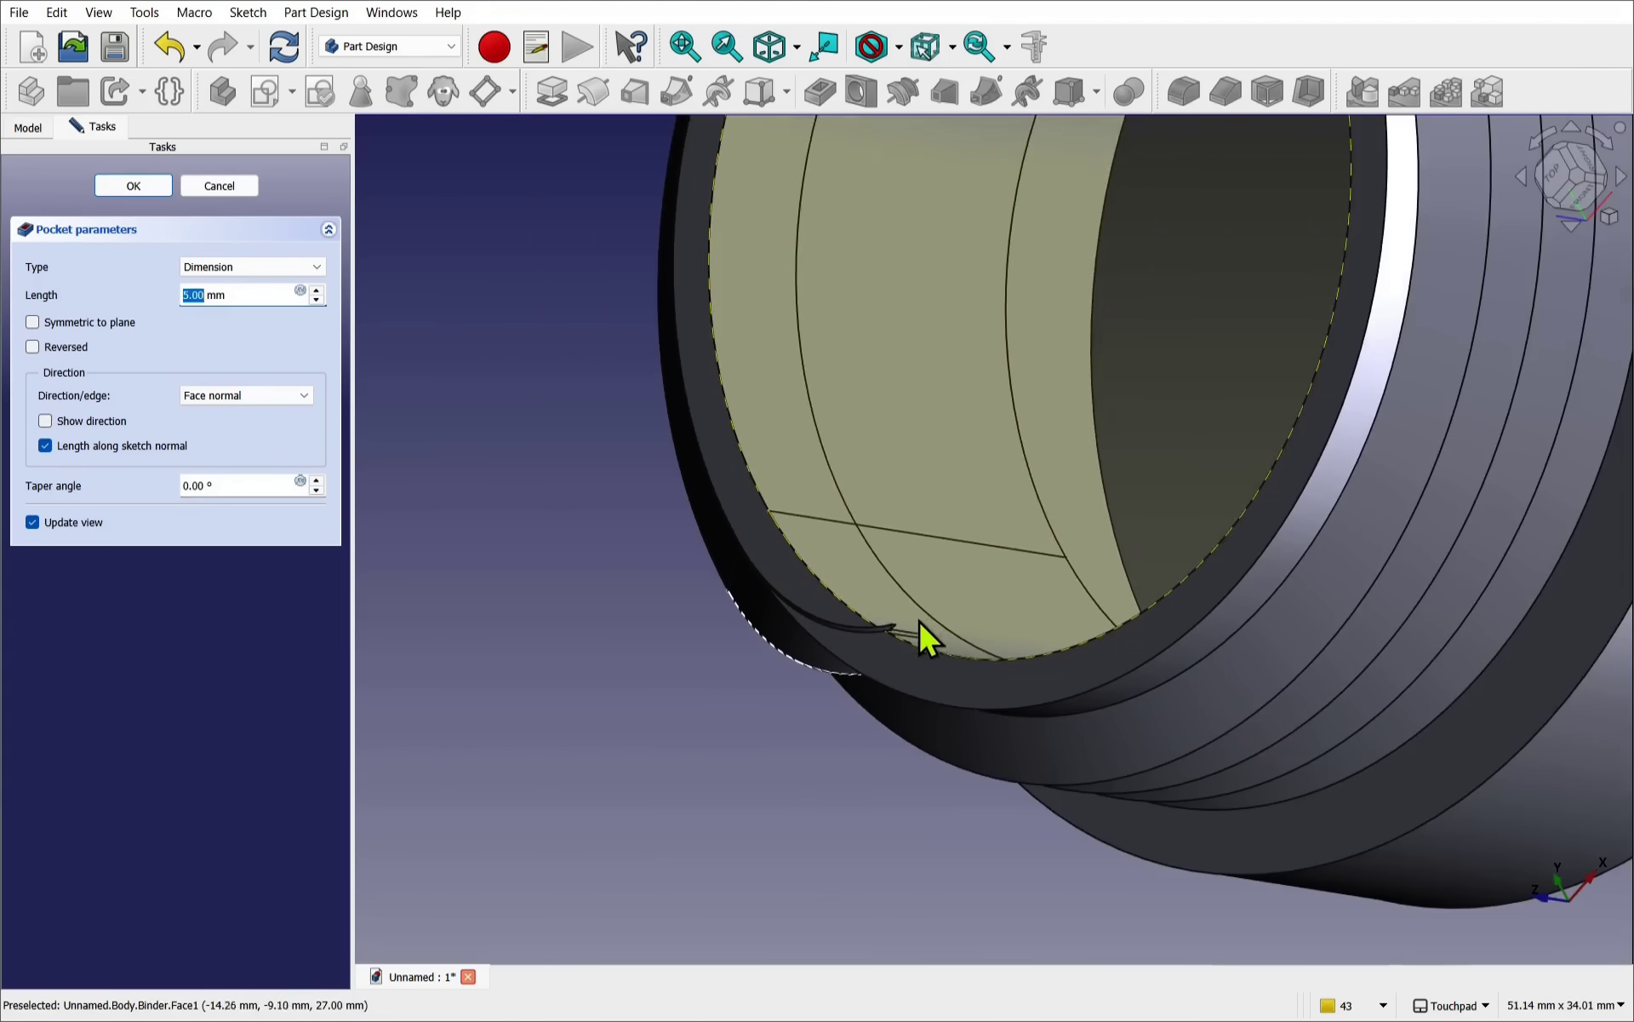
{"action": "middle_click_drag", "start_coordinate": [918, 620], "coordinate": [999, 606]}
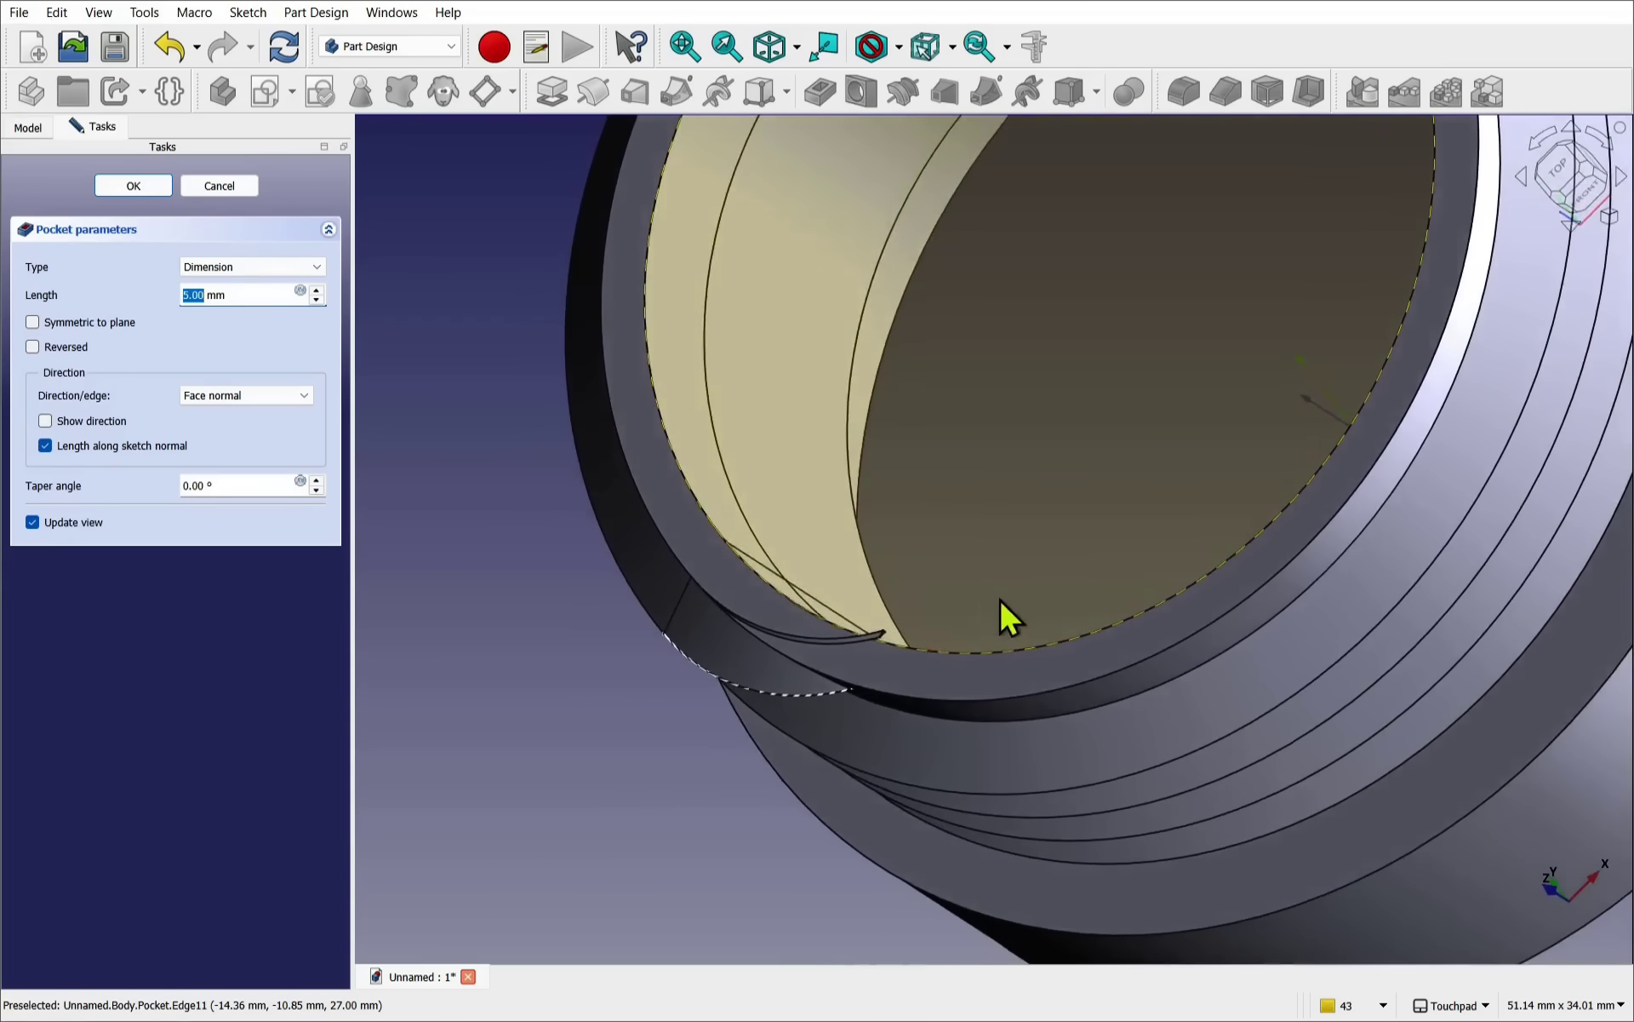
{"action": "left_click", "coordinate": [134, 187]}
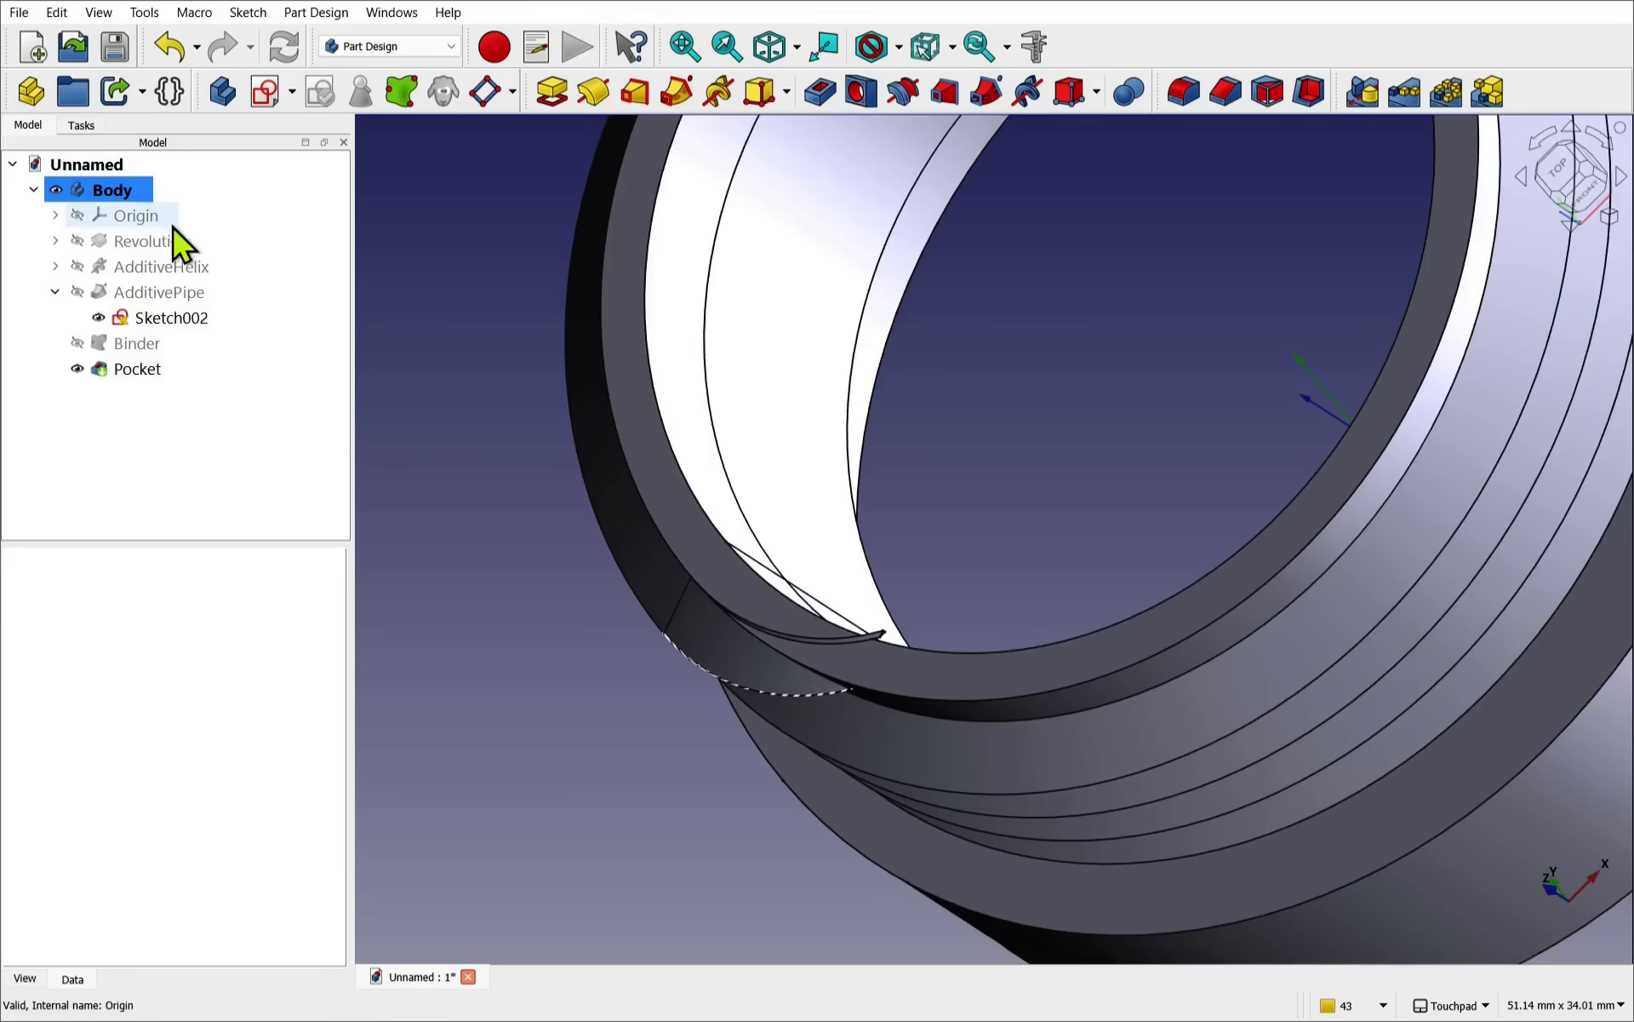
- Change the Binder's Offset property to 0.01 and inspect the pocketed thread
{"action": "left_click", "coordinate": [158, 348]}
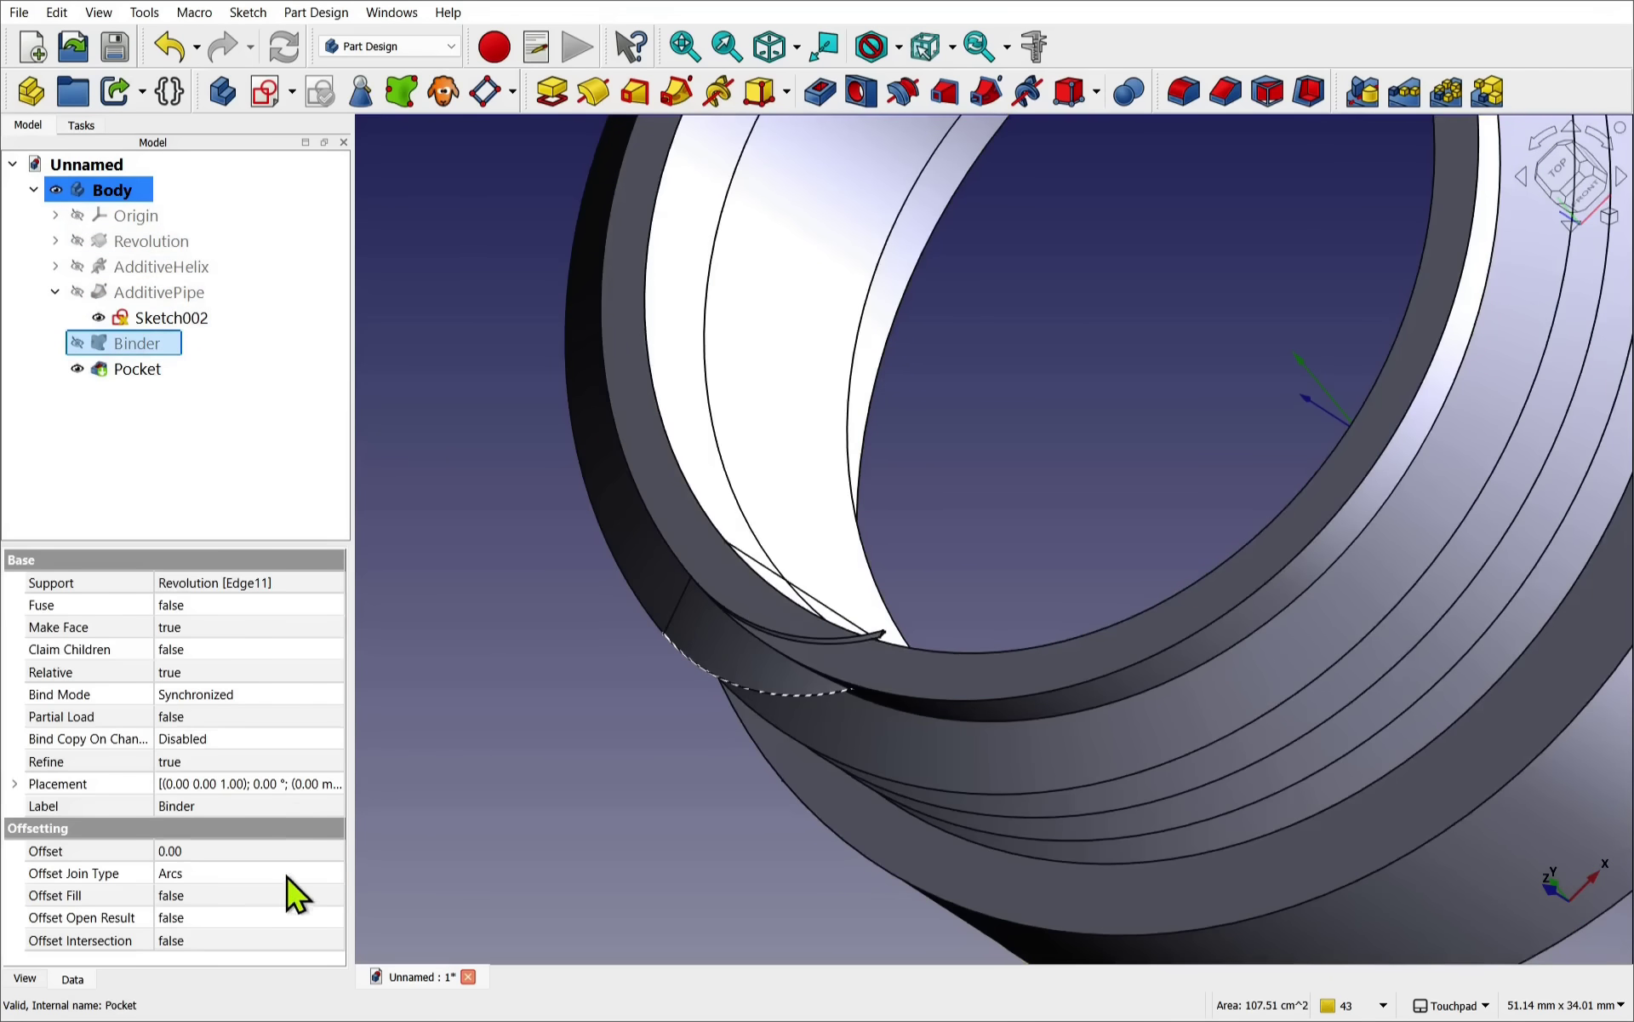
{"action": "left_click", "coordinate": [237, 854]}
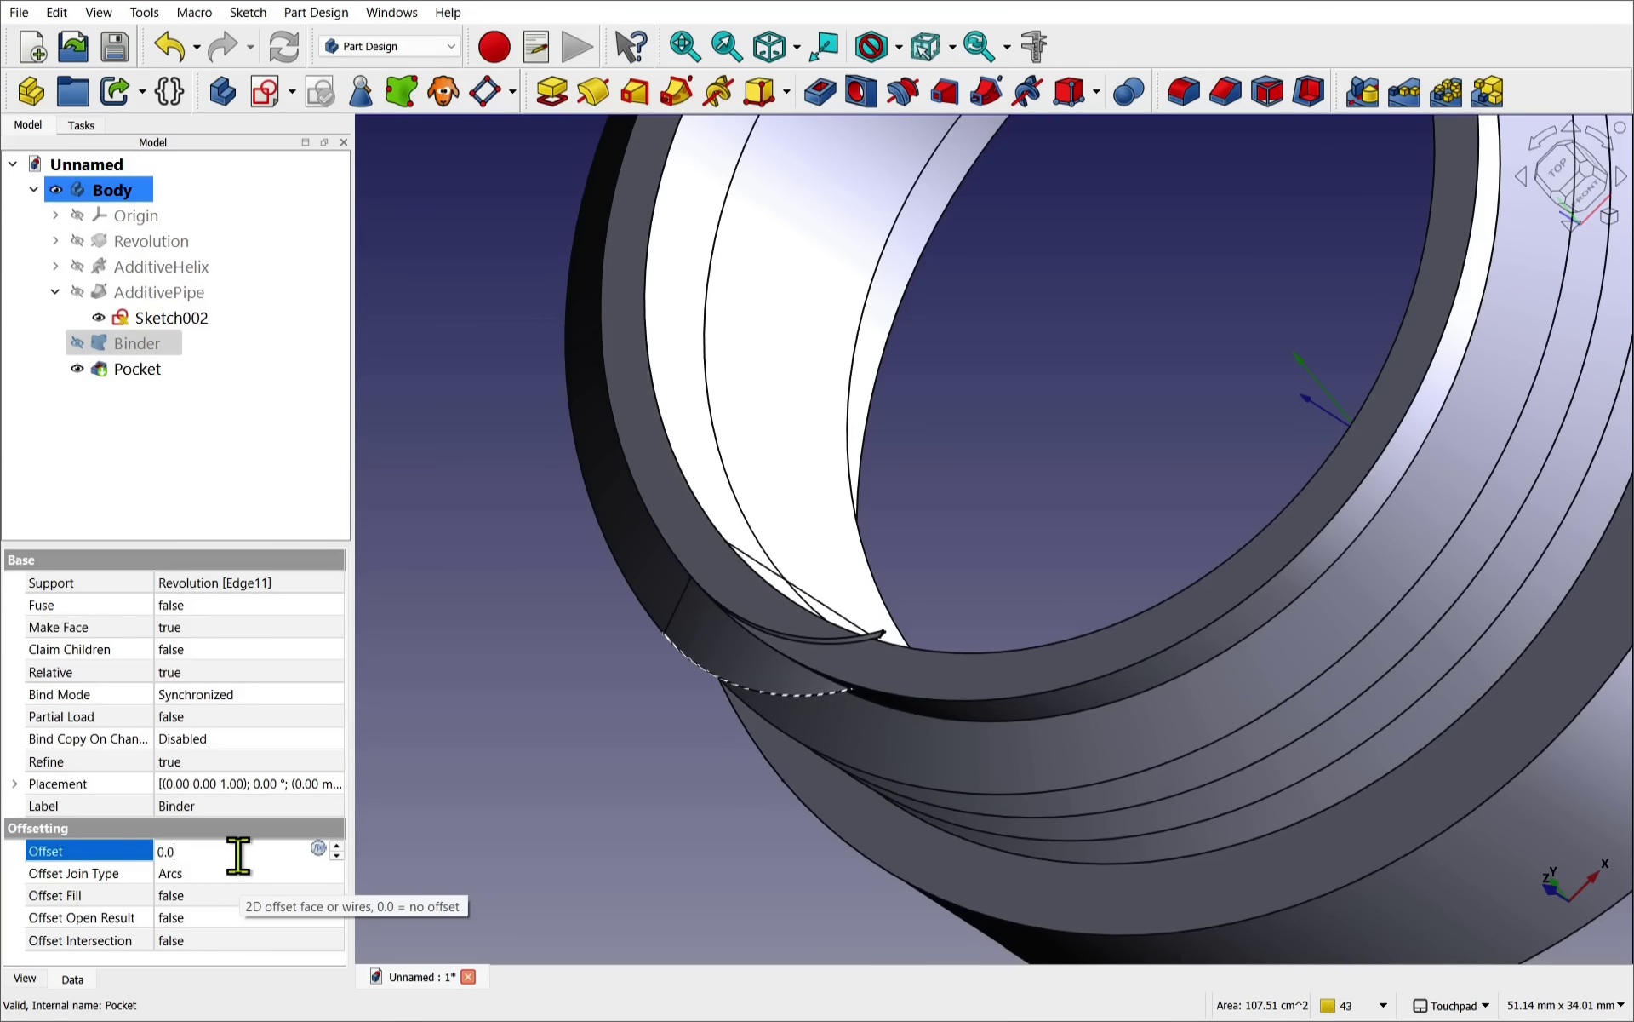
{"action": "type", "text": "0.01"}
{"action": "left_click", "coordinate": [494, 645]}
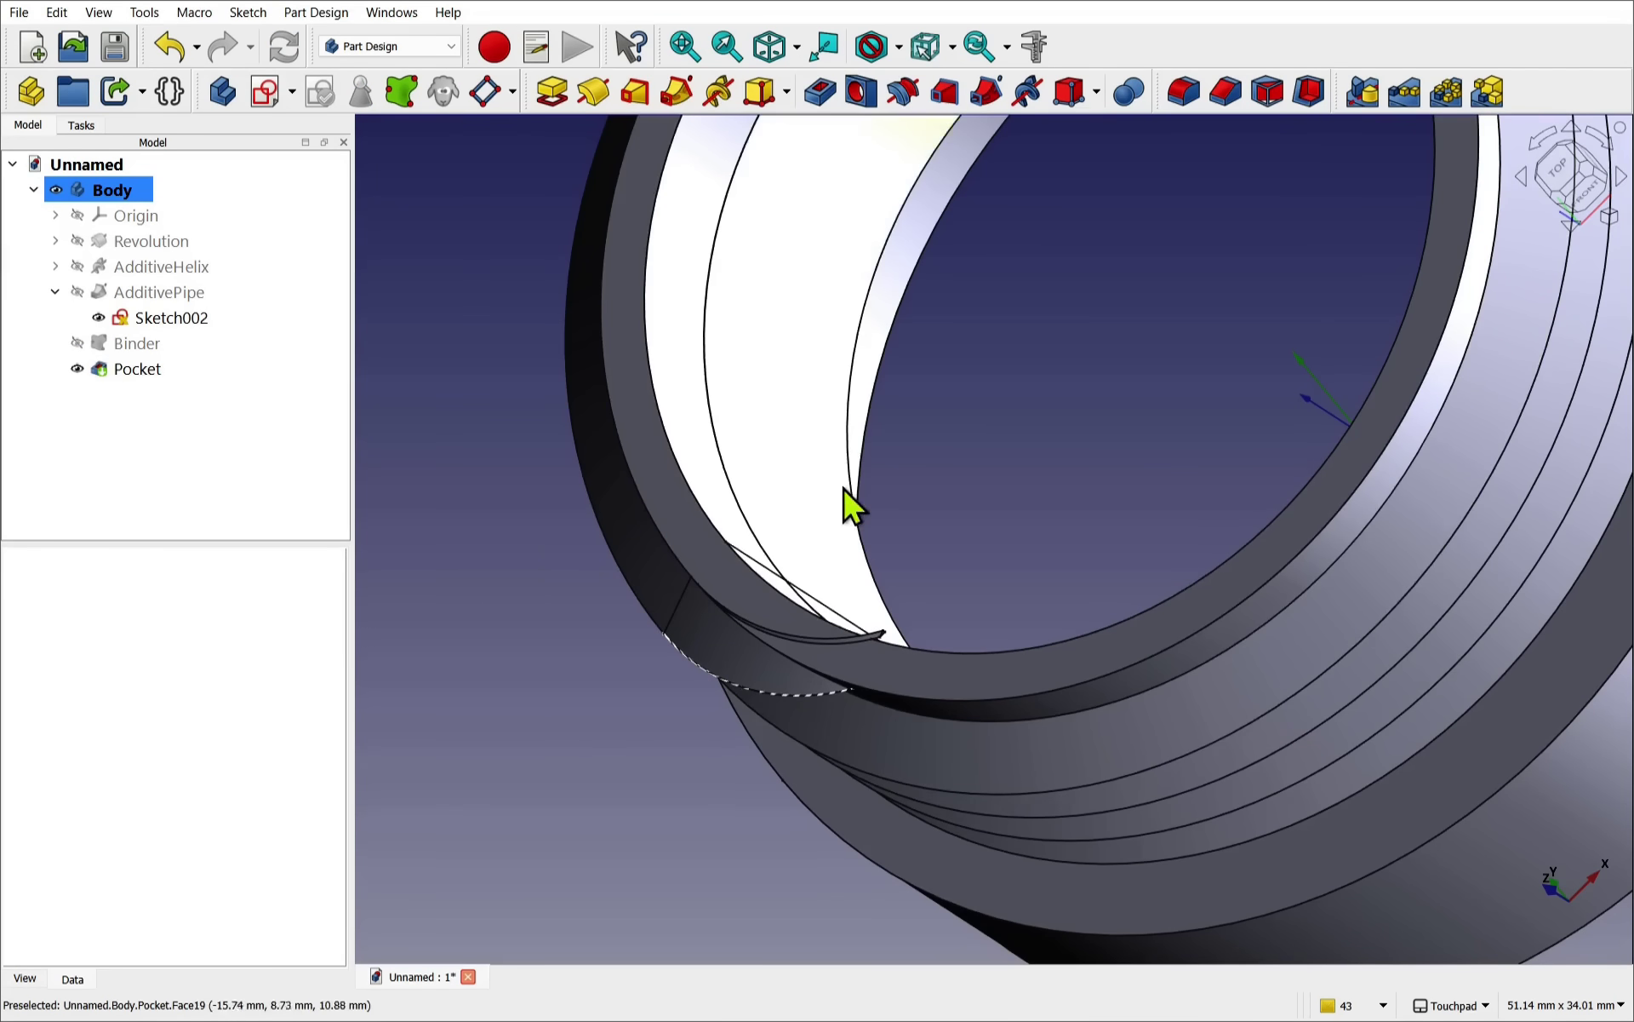
{"action": "left_click_drag", "start_coordinate": [845, 488], "coordinate": [774, 569], "text": "alt"}
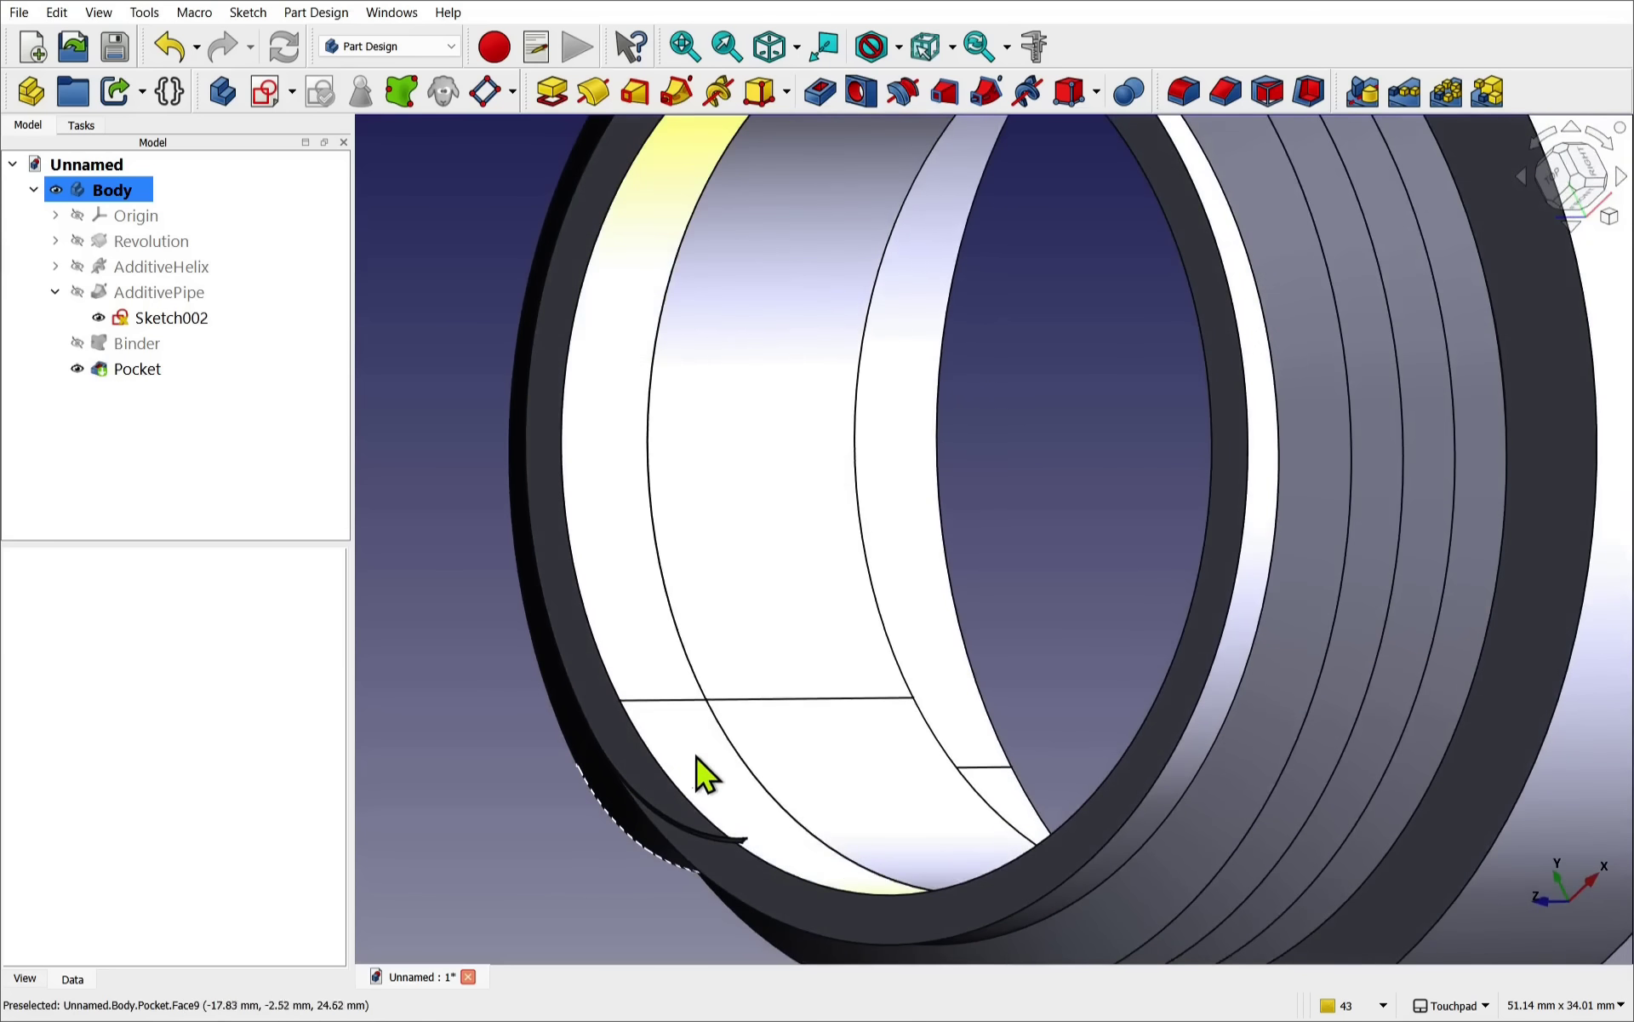
{"action": "left_click_drag", "start_coordinate": [628, 719], "coordinate": [573, 620], "text": "alt"}
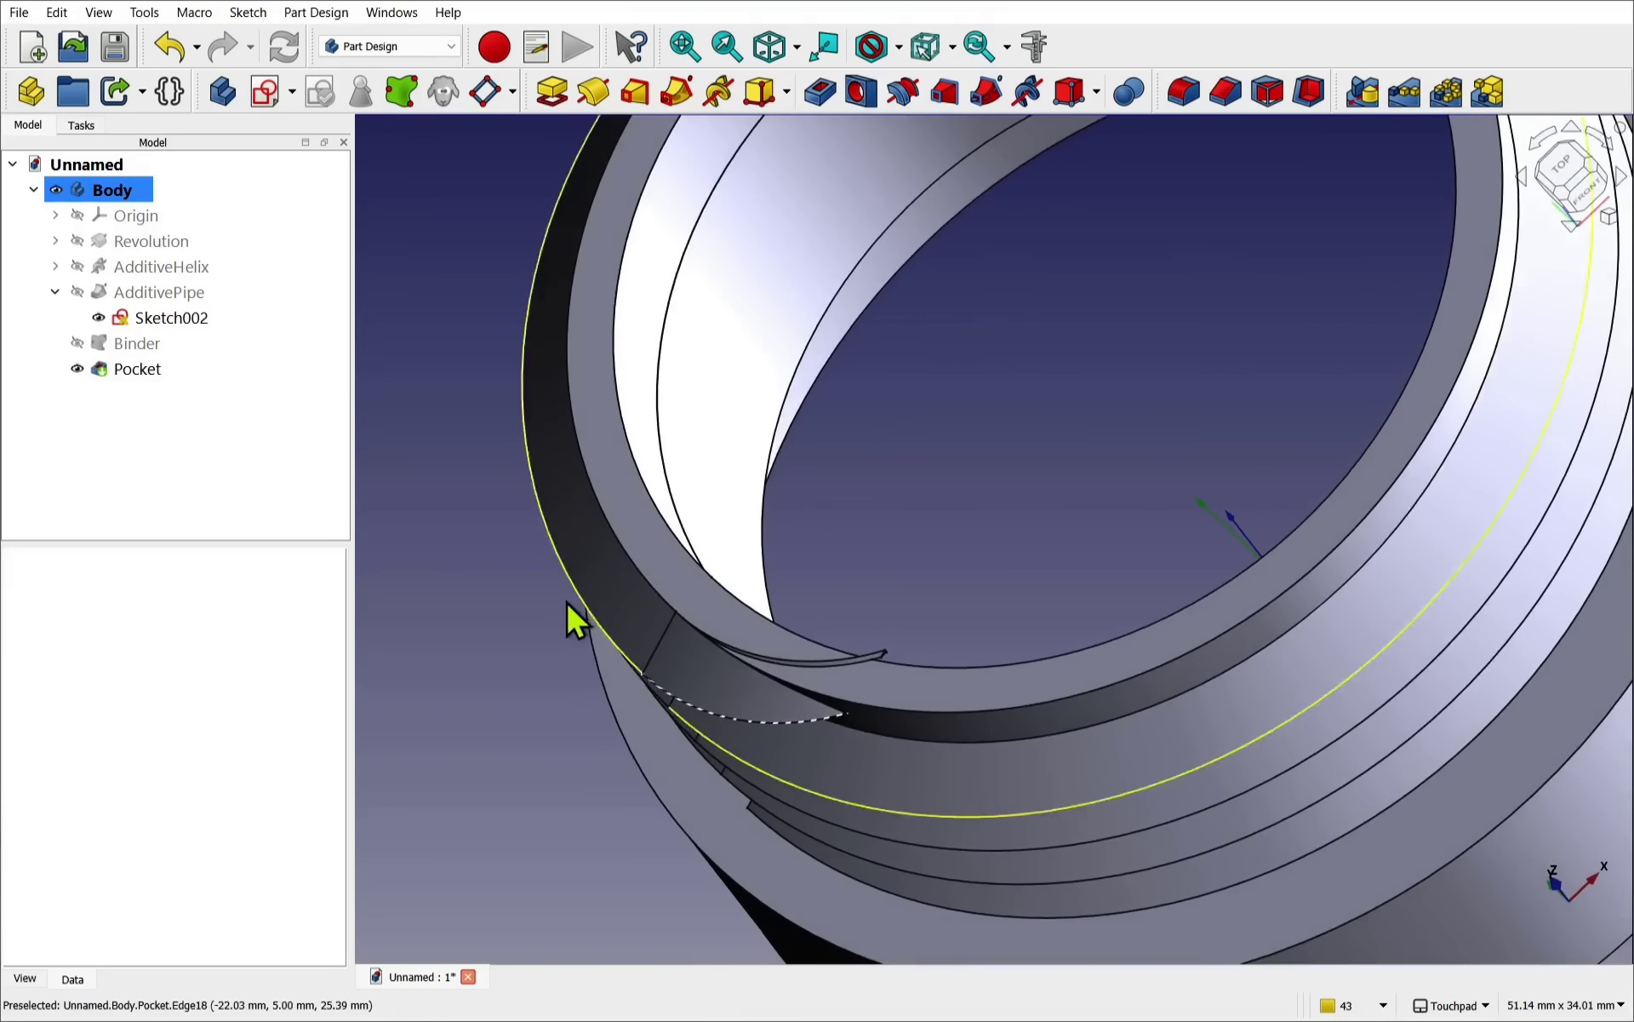
{"action": "left_click_drag", "start_coordinate": [769, 670], "coordinate": [770, 561], "text": "alt"}
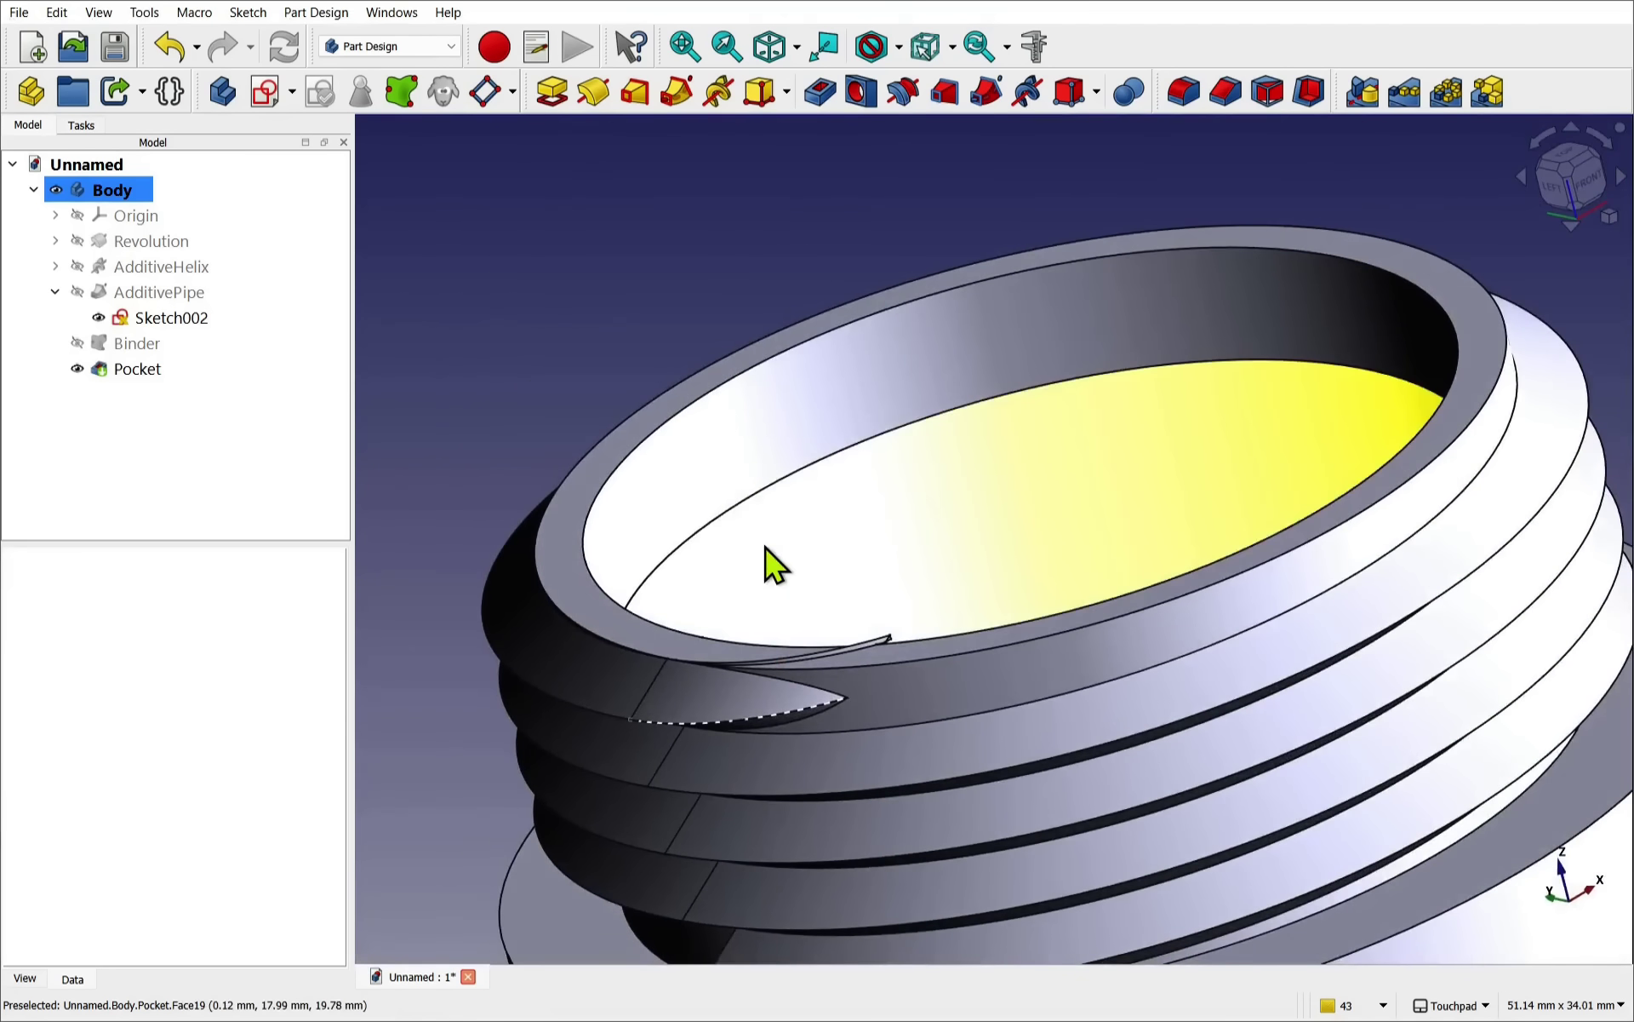
- Make a shape binder from the Revolution's top ring face
{"action": "left_click", "coordinate": [176, 244]}
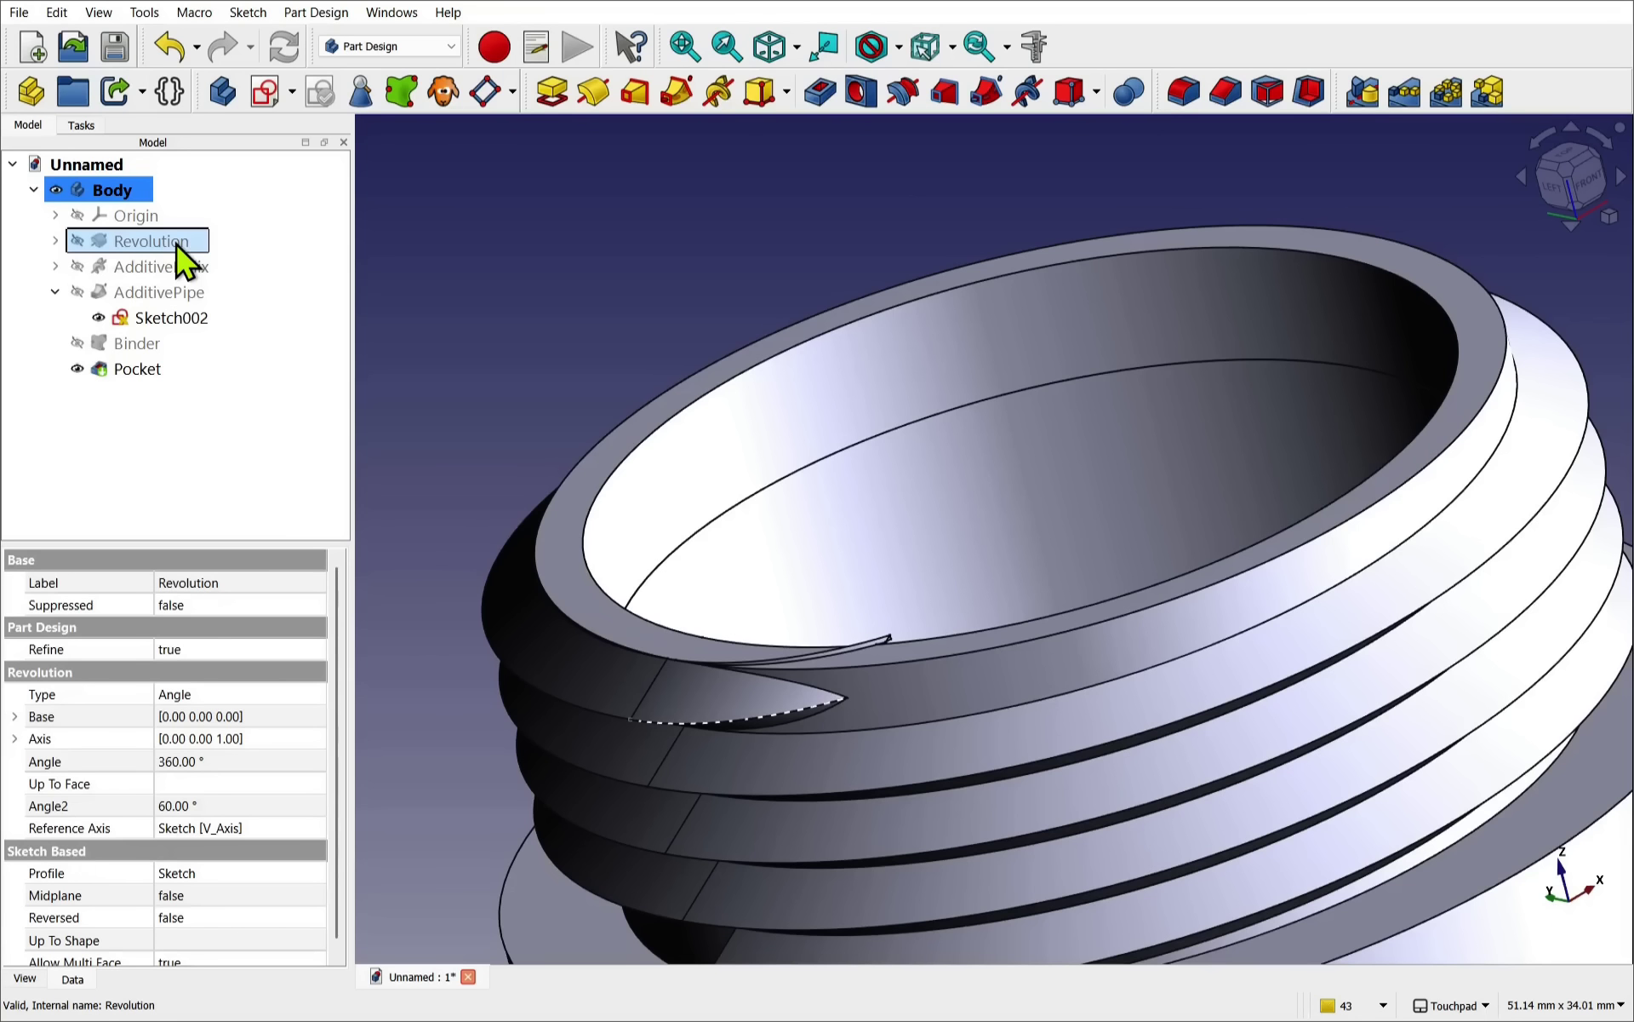
{"action": "key", "text": "space"}
{"action": "left_click", "coordinate": [443, 423]}
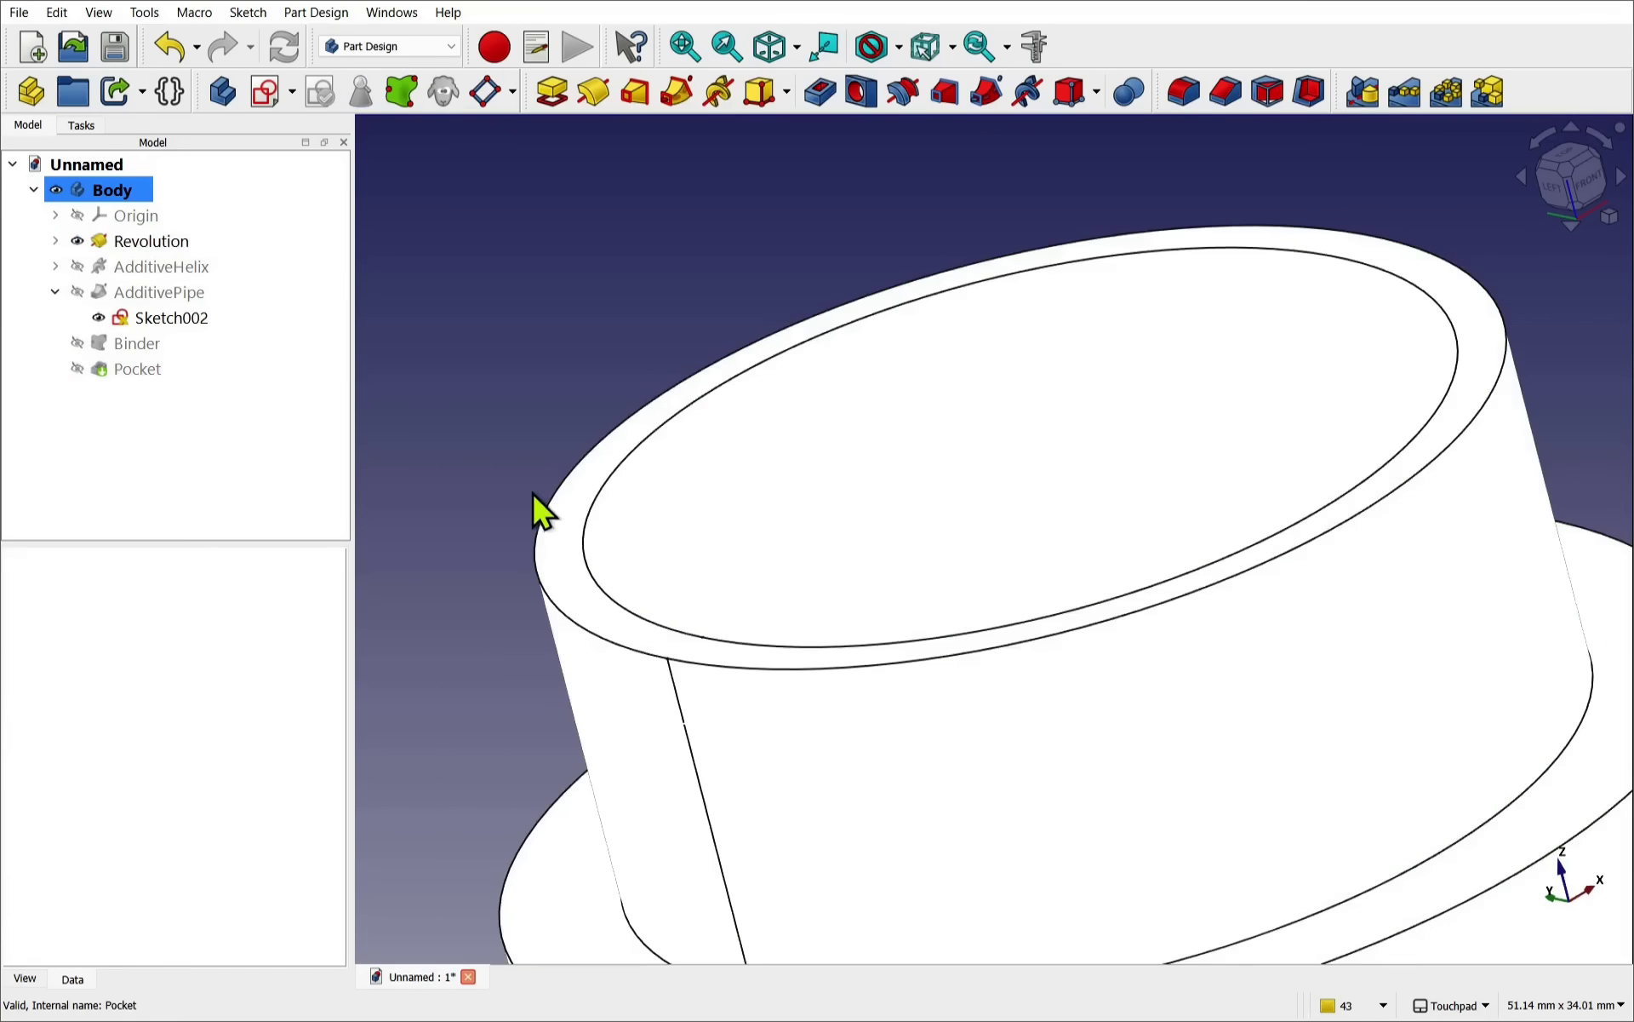
{"action": "left_click", "coordinate": [570, 553]}
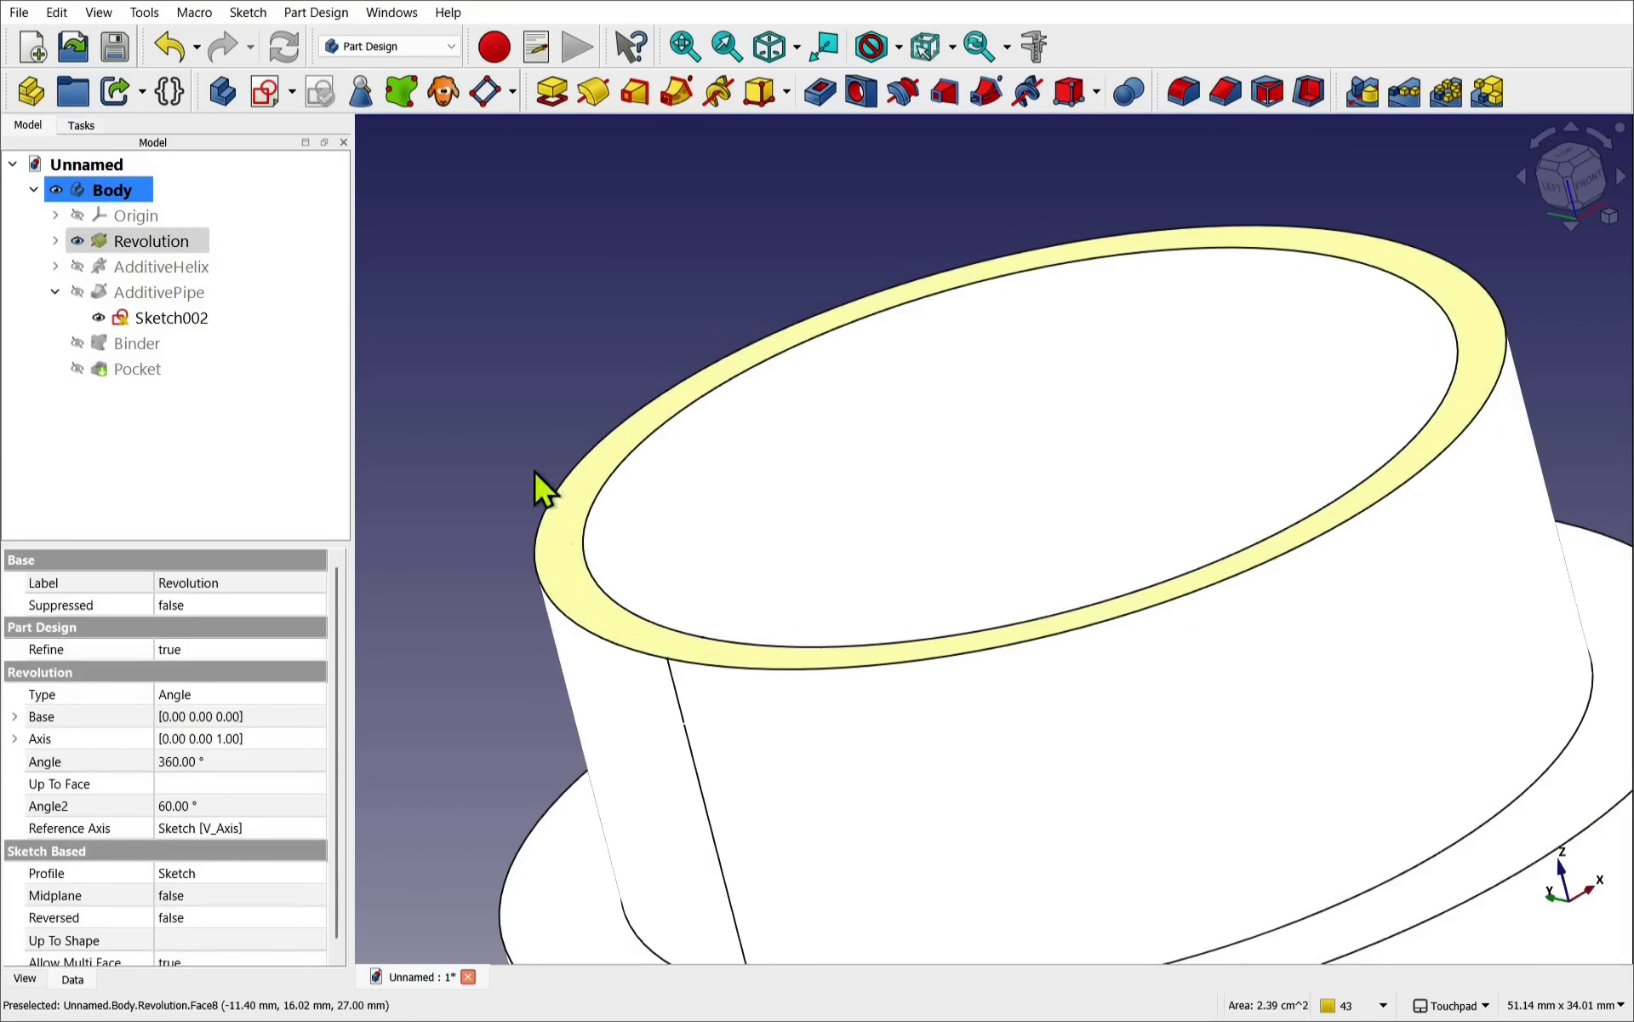
{"action": "left_click", "coordinate": [402, 92]}
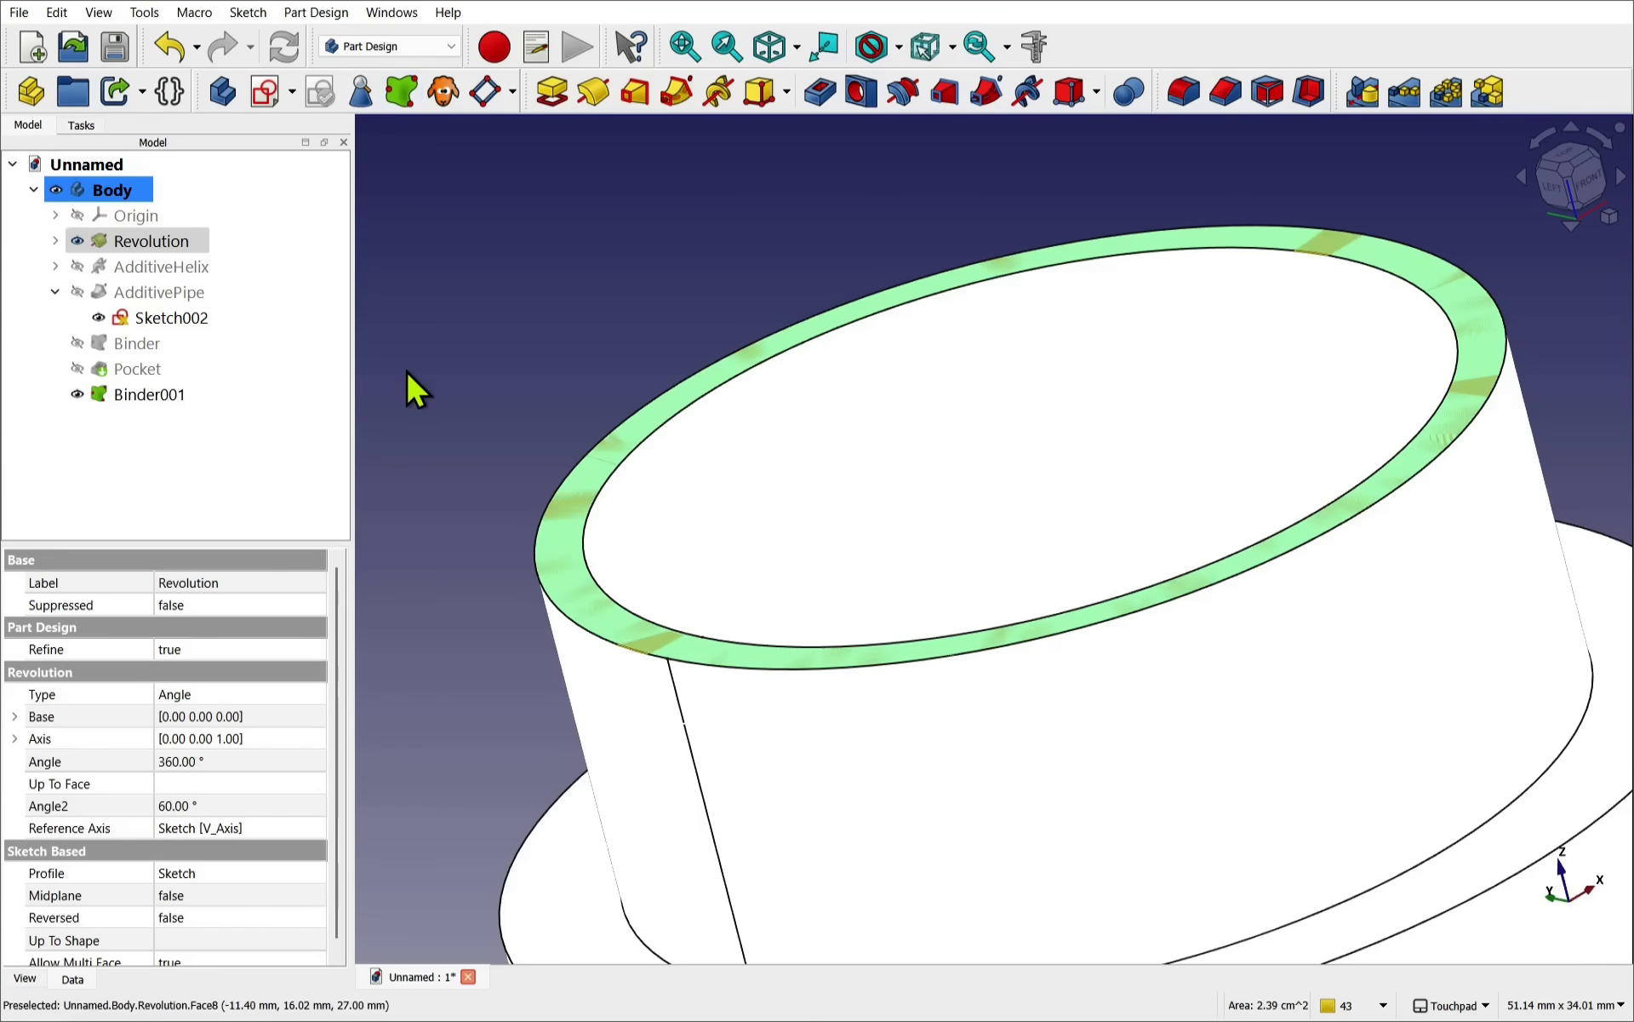
- Show the Pocket body again and cancel a pocket started without a profile
{"action": "left_click", "coordinate": [137, 367]}
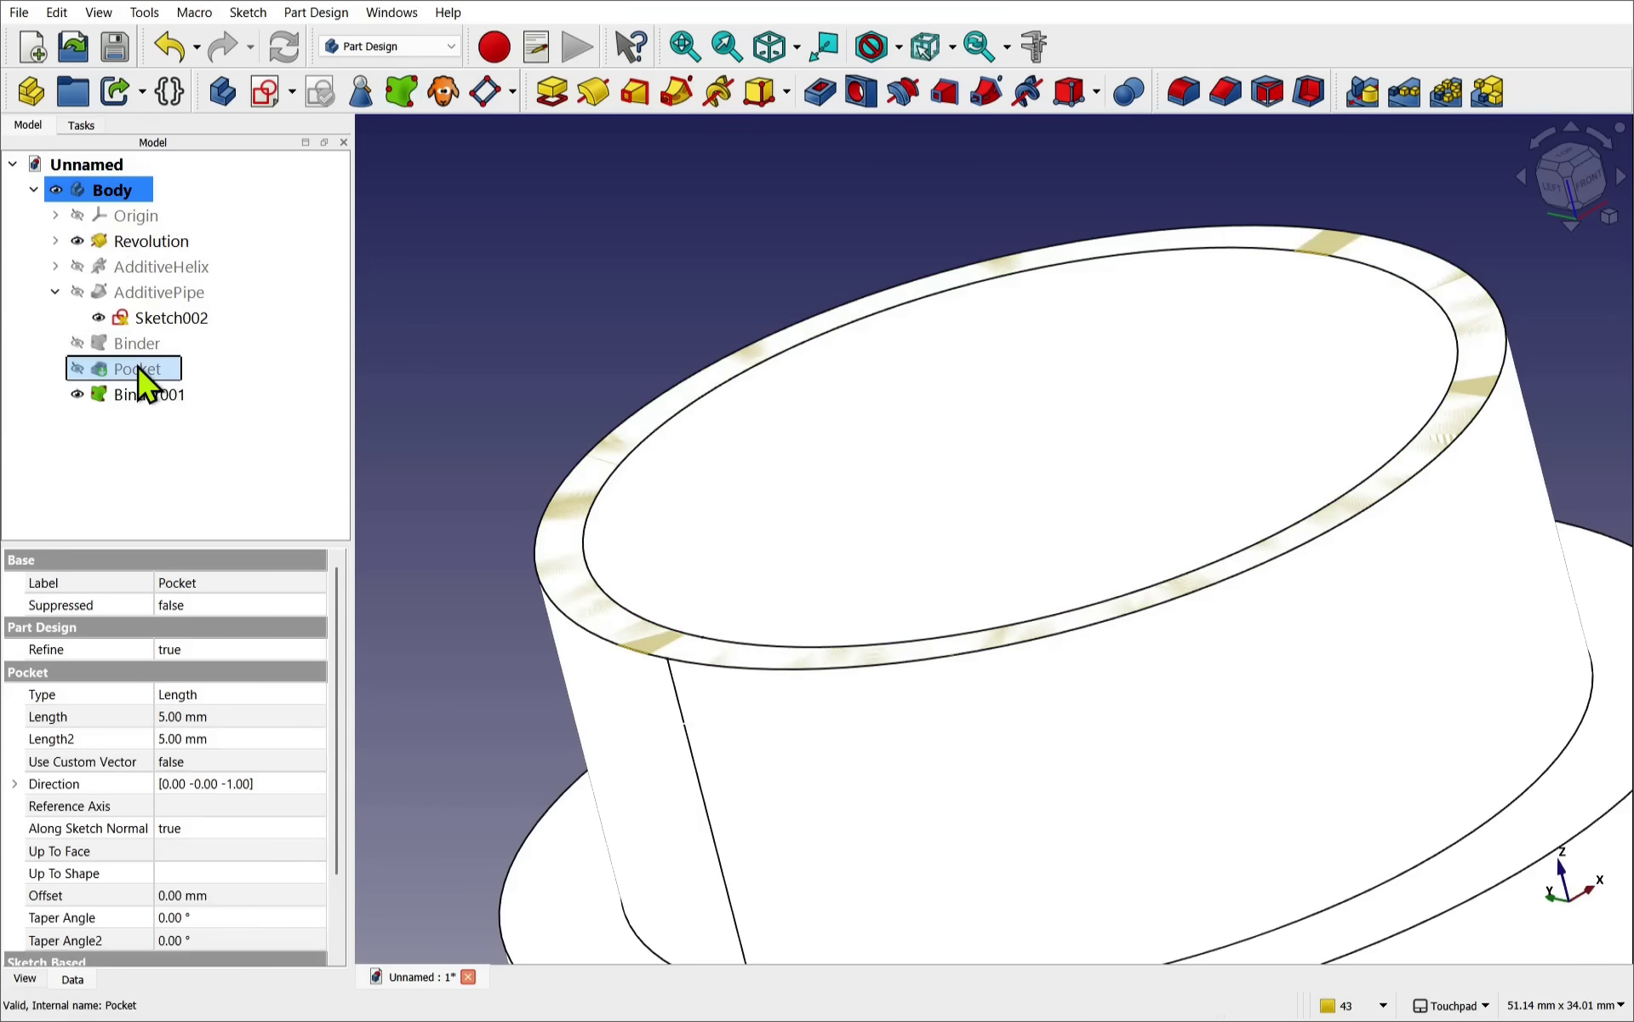
{"action": "key", "text": "space"}
{"action": "scroll", "coordinate": [625, 570], "scroll_direction": "down", "scroll_amount": 3}
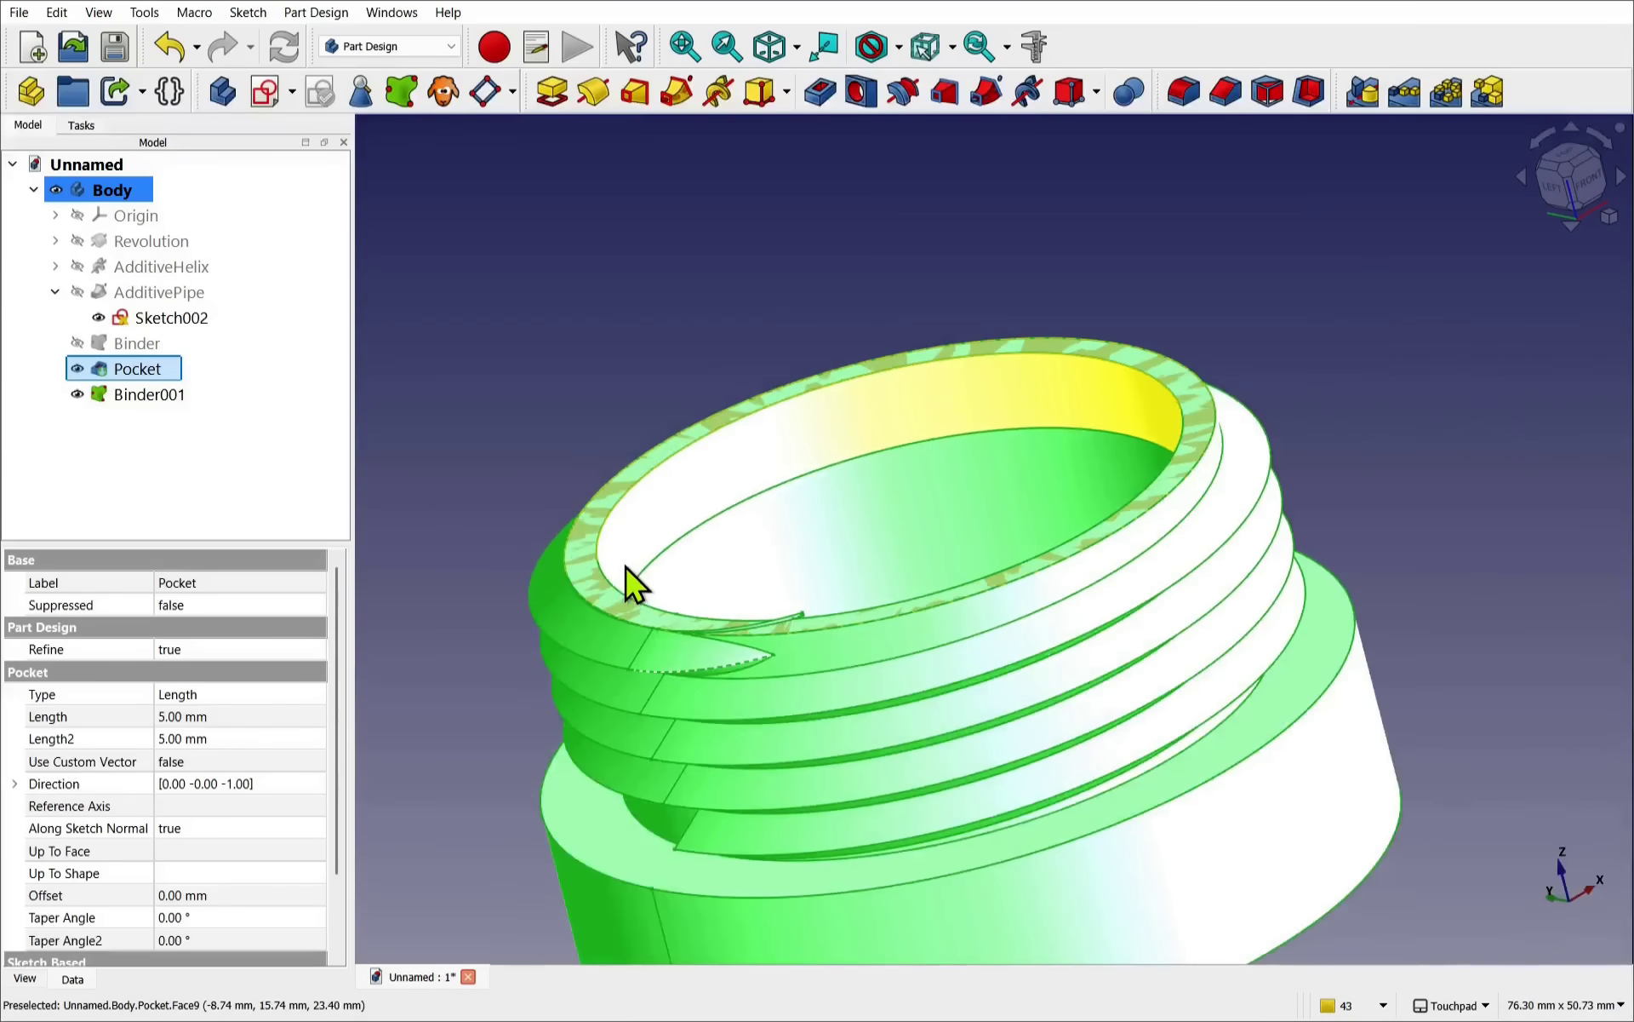
{"action": "left_click", "coordinate": [477, 366]}
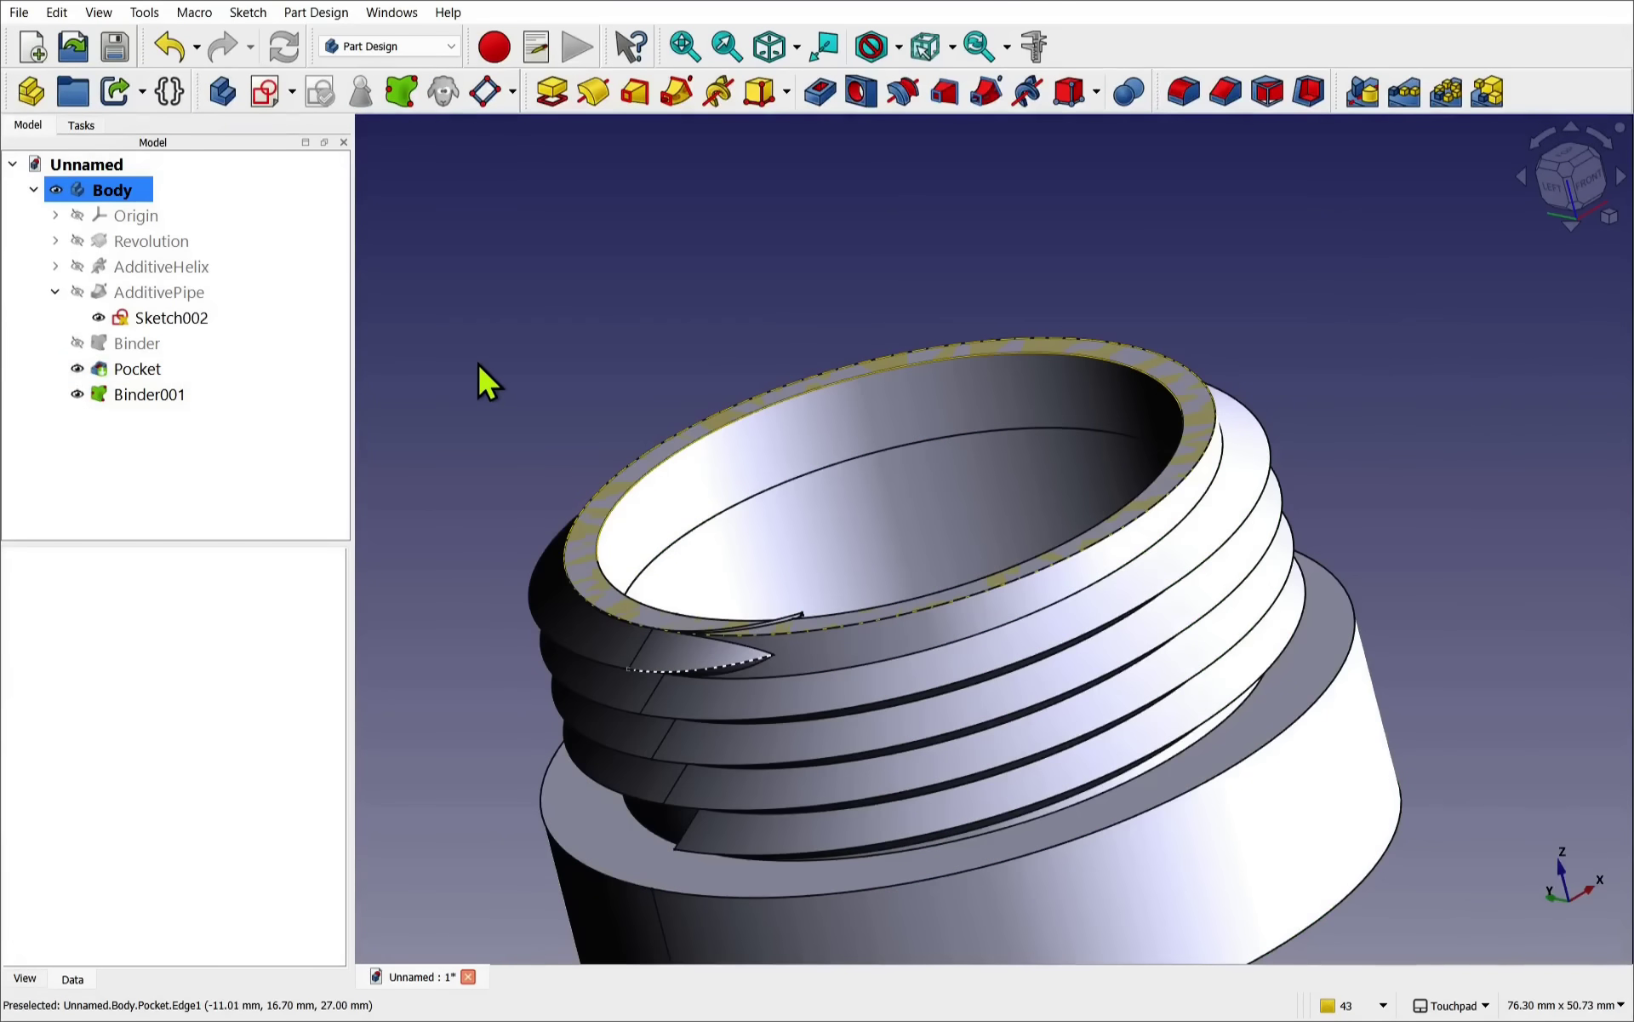
{"action": "left_click", "coordinate": [817, 93]}
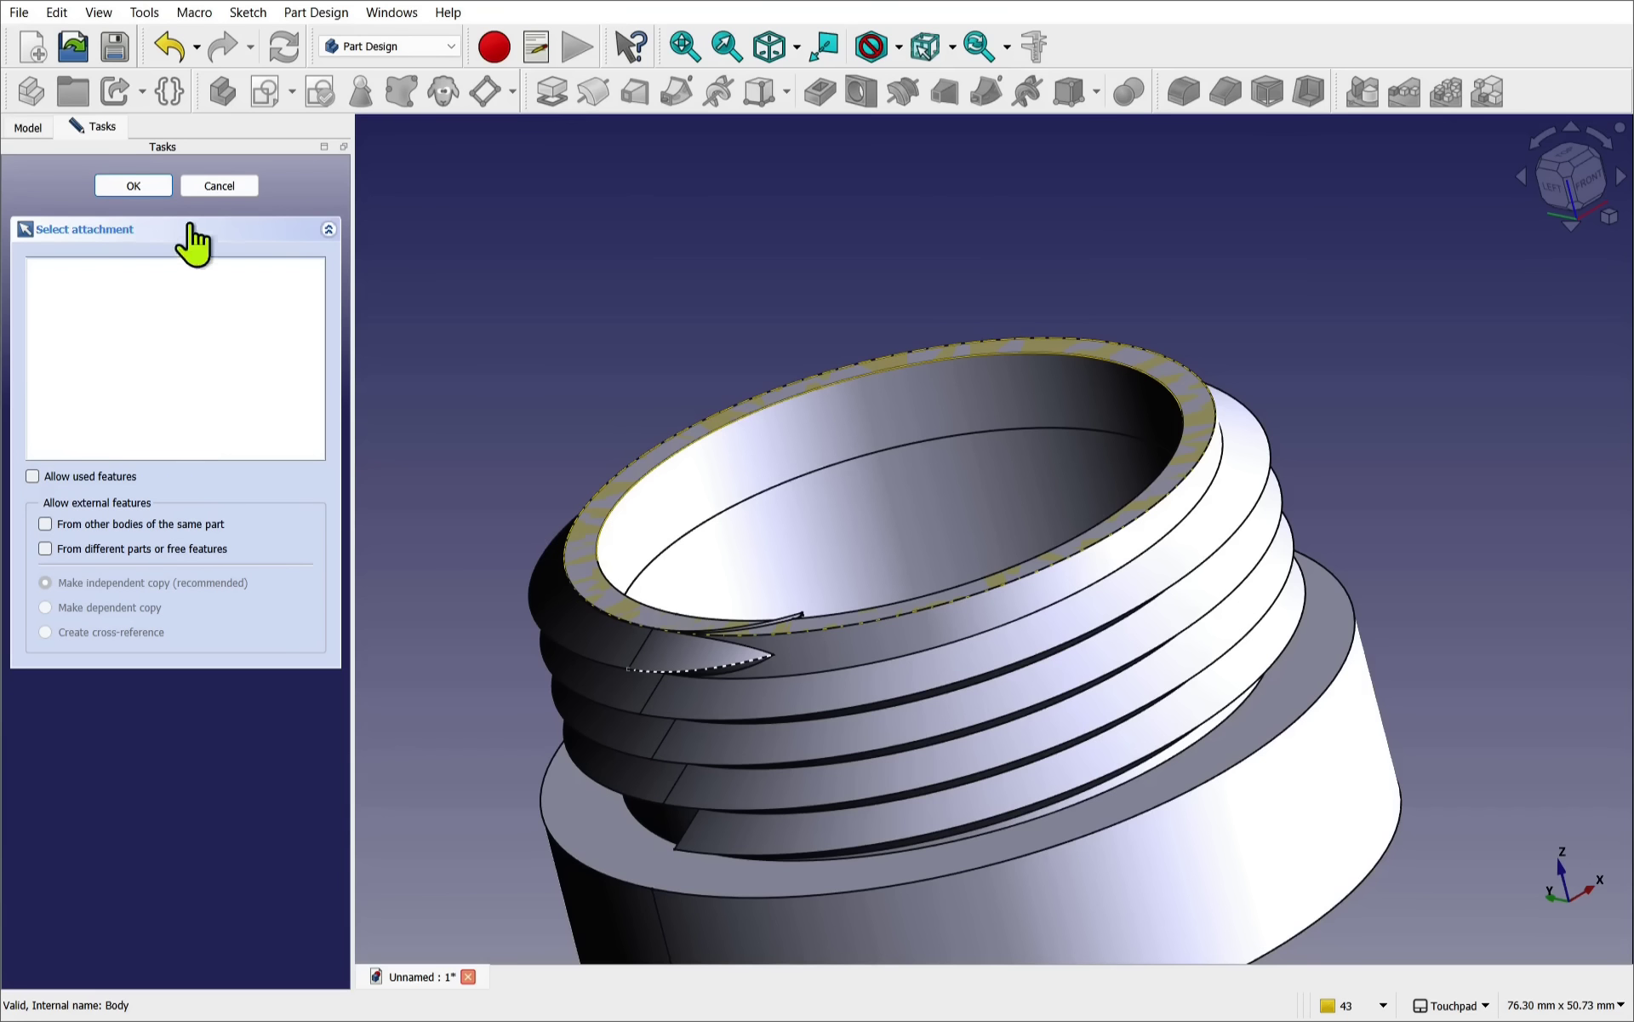
{"action": "left_click", "coordinate": [219, 186]}
- Start a reversed Pocket from Binder001
{"action": "left_click", "coordinate": [162, 396]}
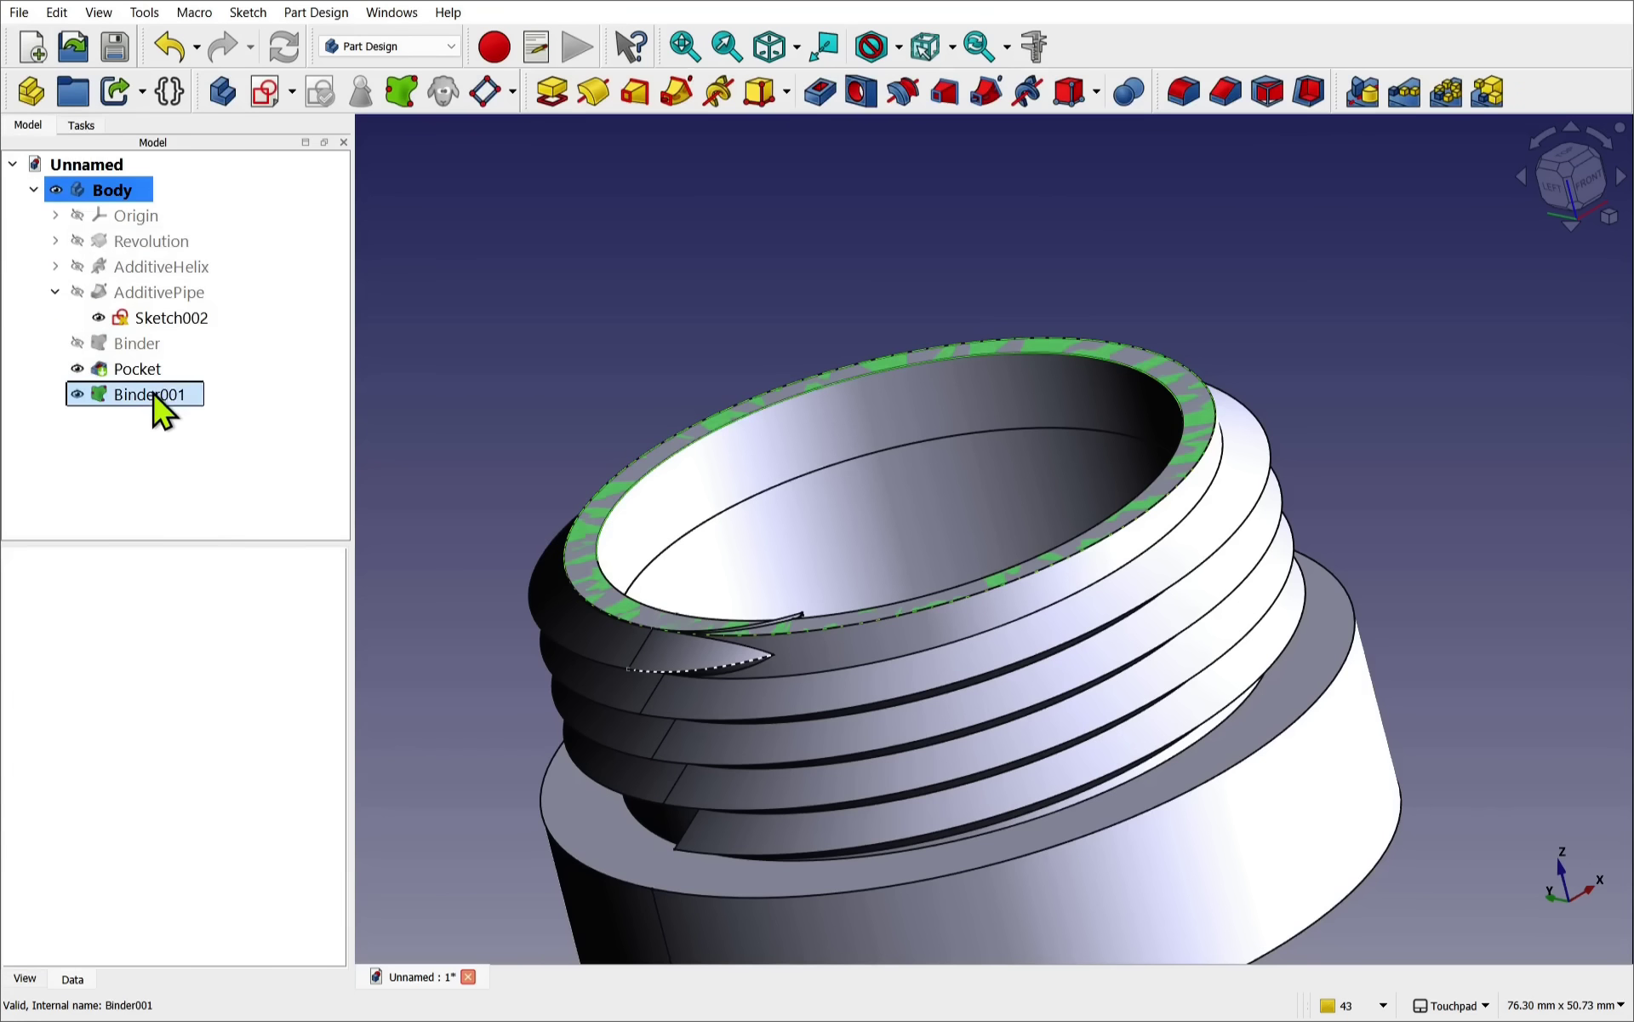
{"action": "left_click", "coordinate": [814, 91]}
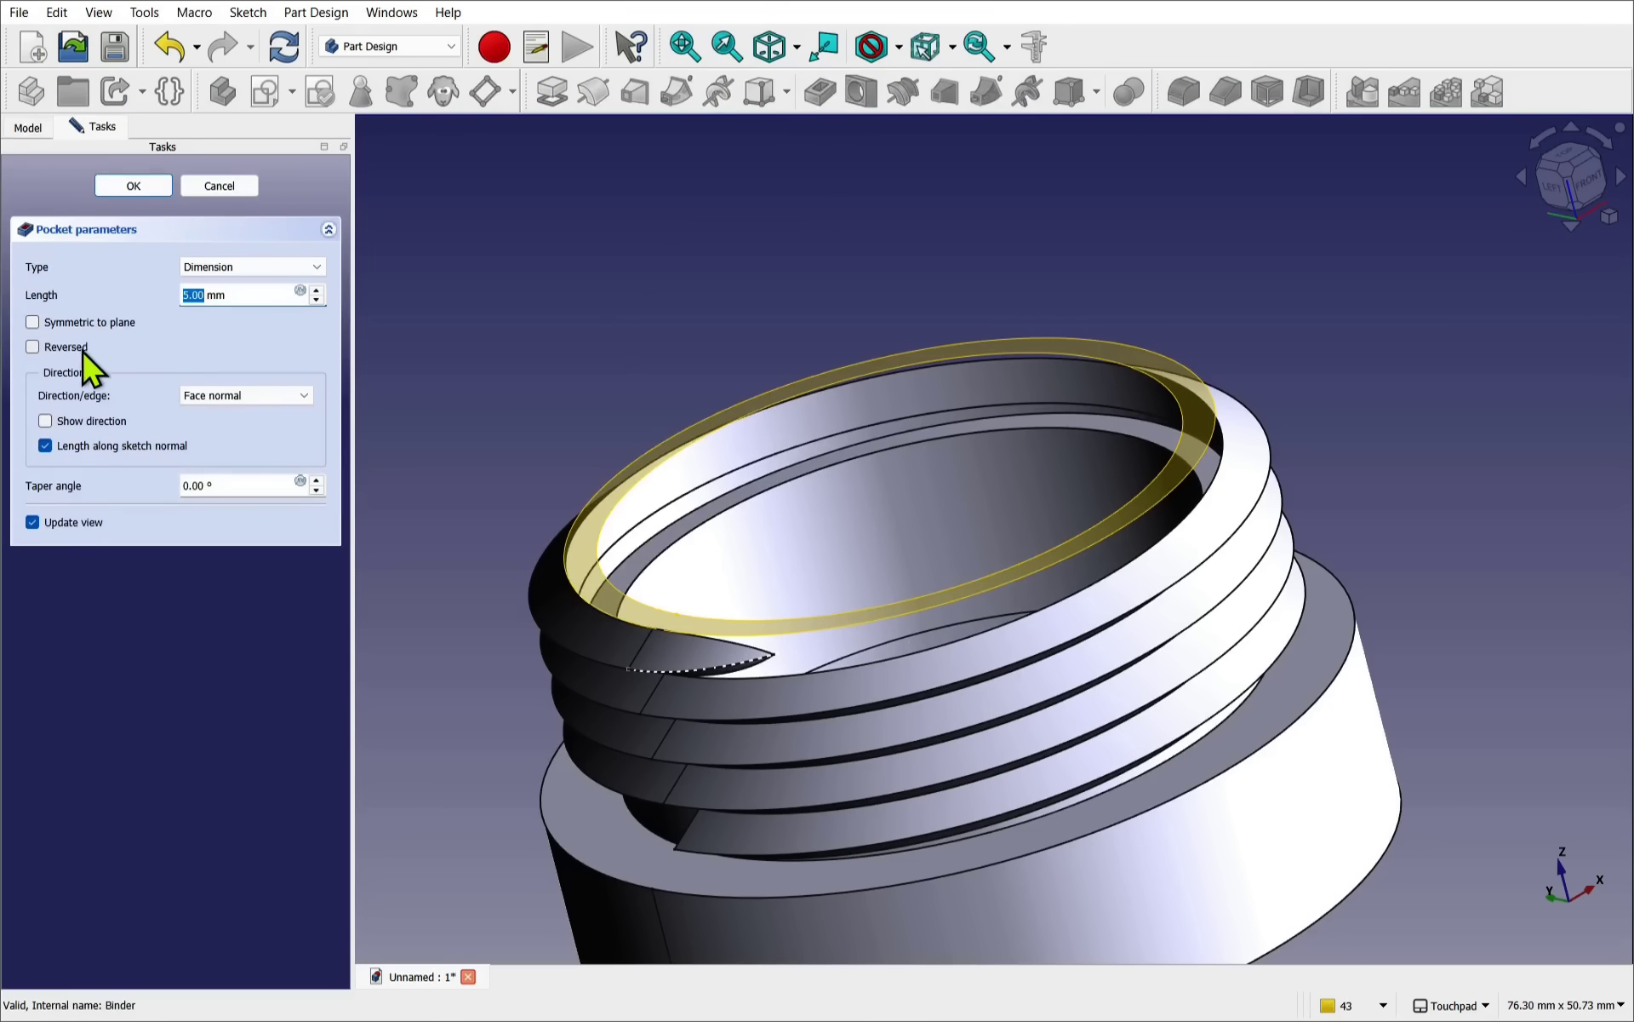
{"action": "left_click", "coordinate": [79, 353]}
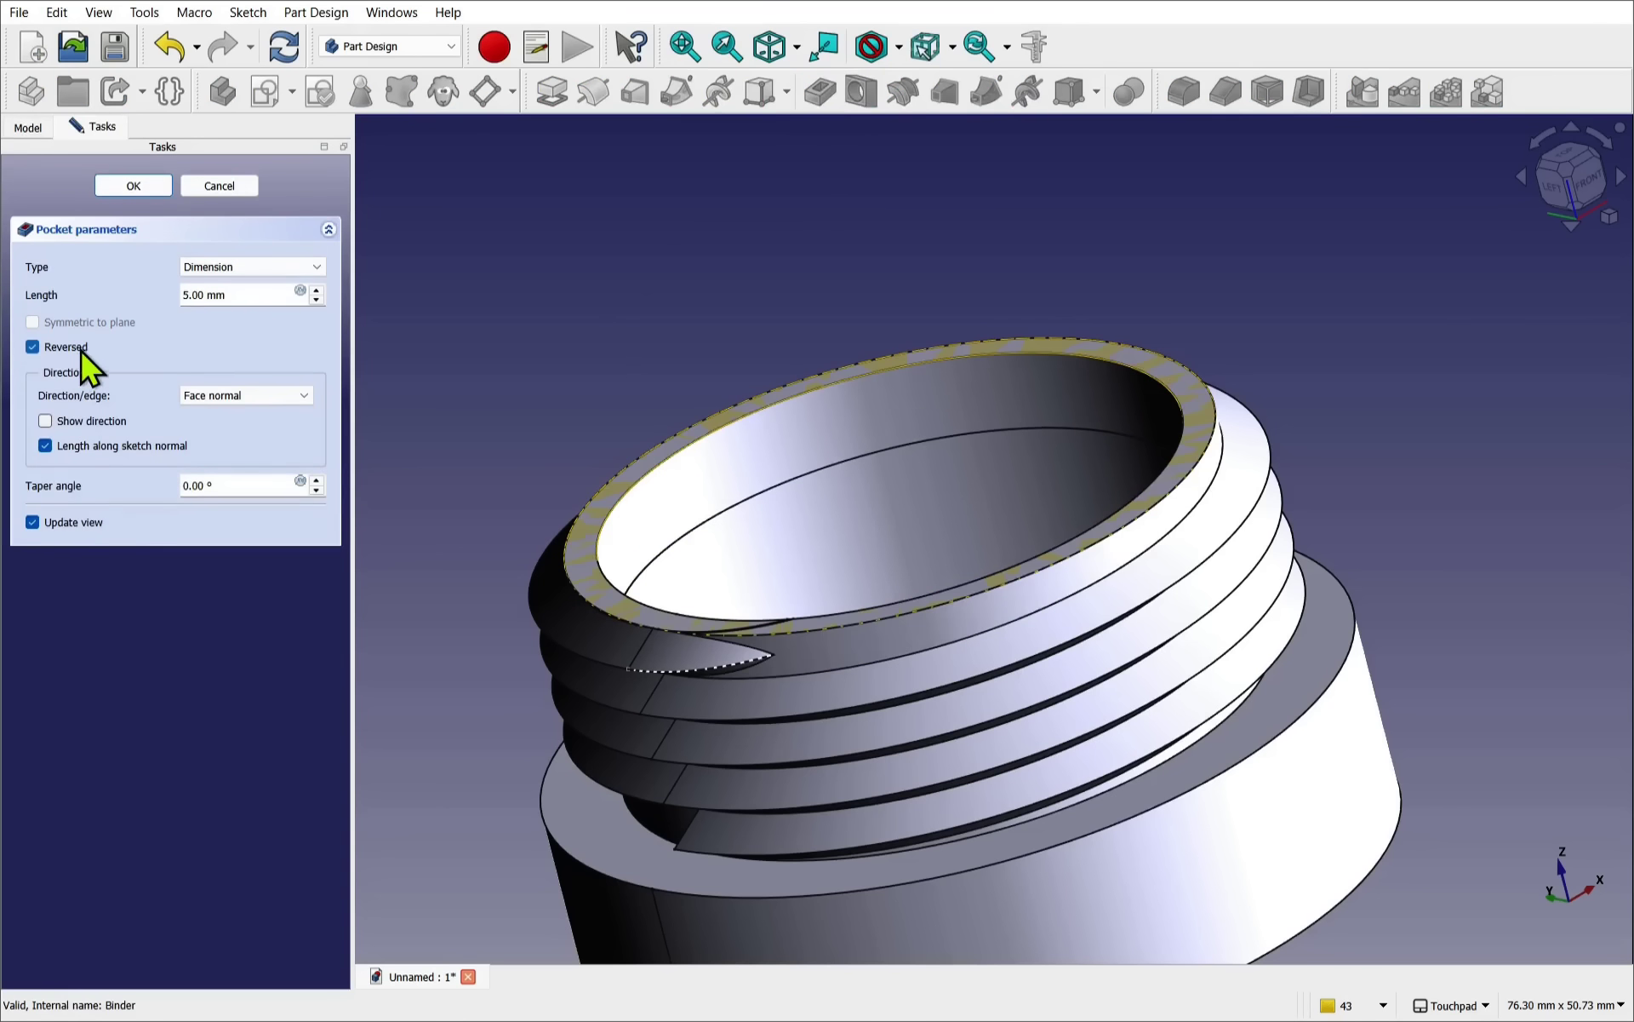
{"action": "middle_click_drag", "start_coordinate": [836, 639], "coordinate": [726, 627]}
{"action": "scroll", "coordinate": [734, 637], "scroll_direction": "up", "scroll_amount": 3}
{"action": "scroll", "coordinate": [738, 638], "scroll_direction": "up", "scroll_amount": 2}
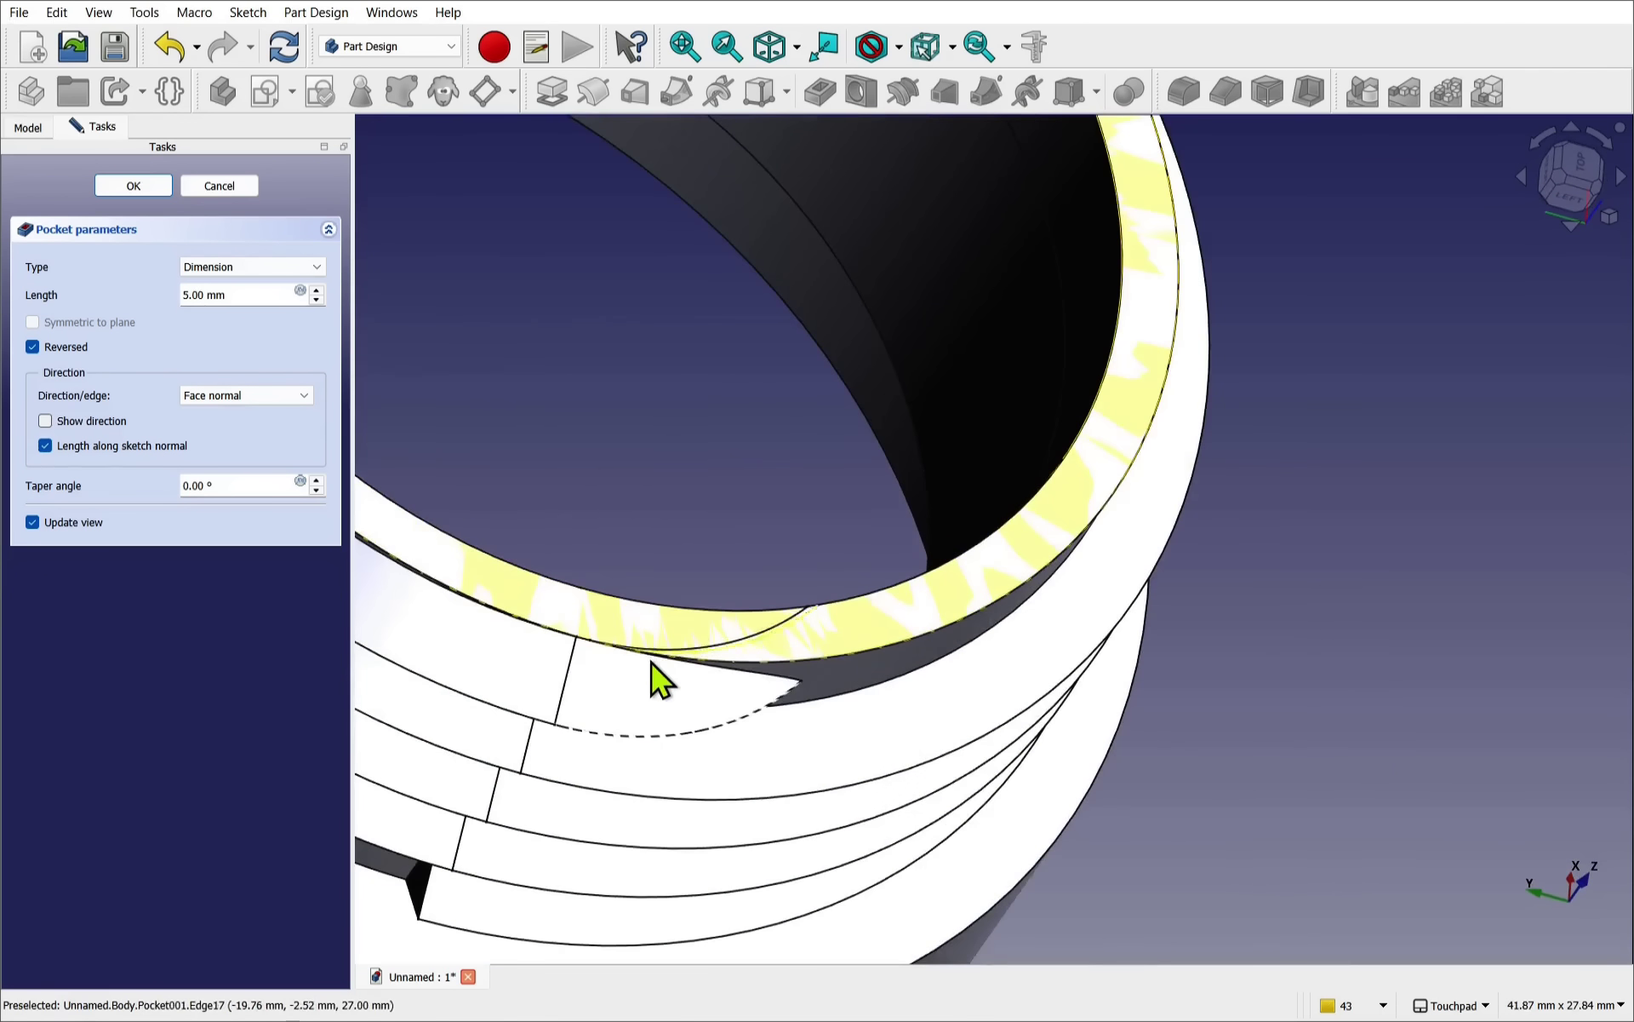
{"action": "middle_click_drag", "start_coordinate": [813, 637], "coordinate": [448, 524]}
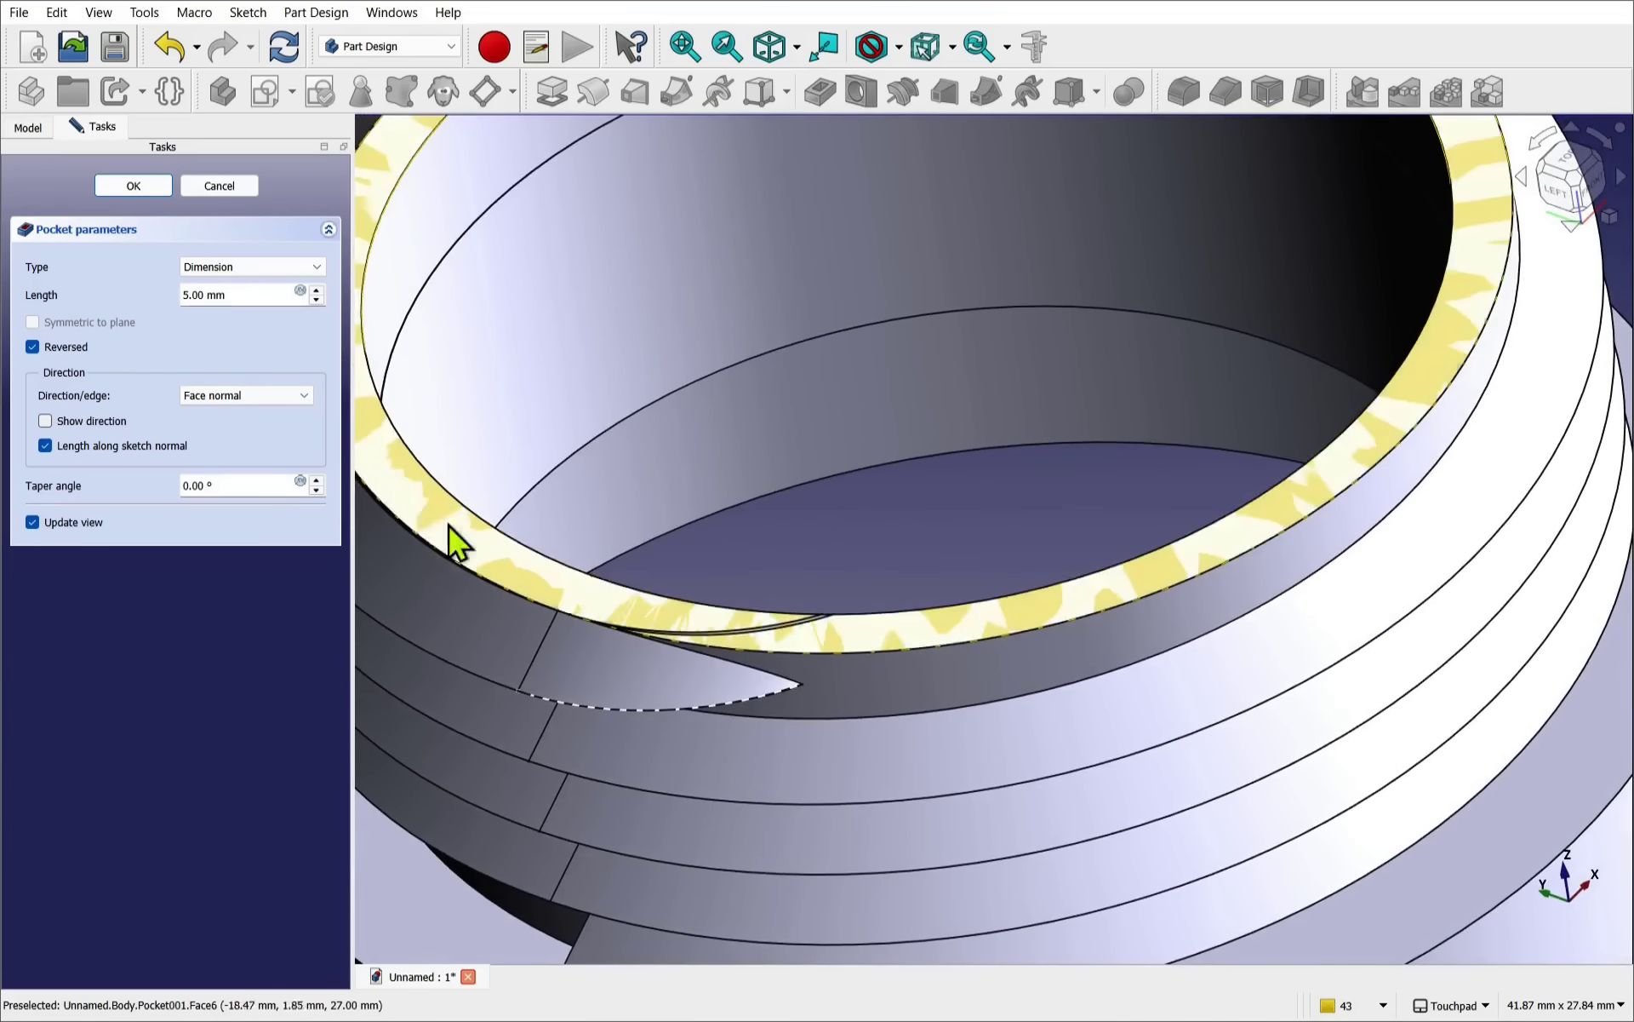
- Set the pocket type to Two dimensions with a 0.01 mm second length and apply it
{"action": "left_click", "coordinate": [226, 270]}
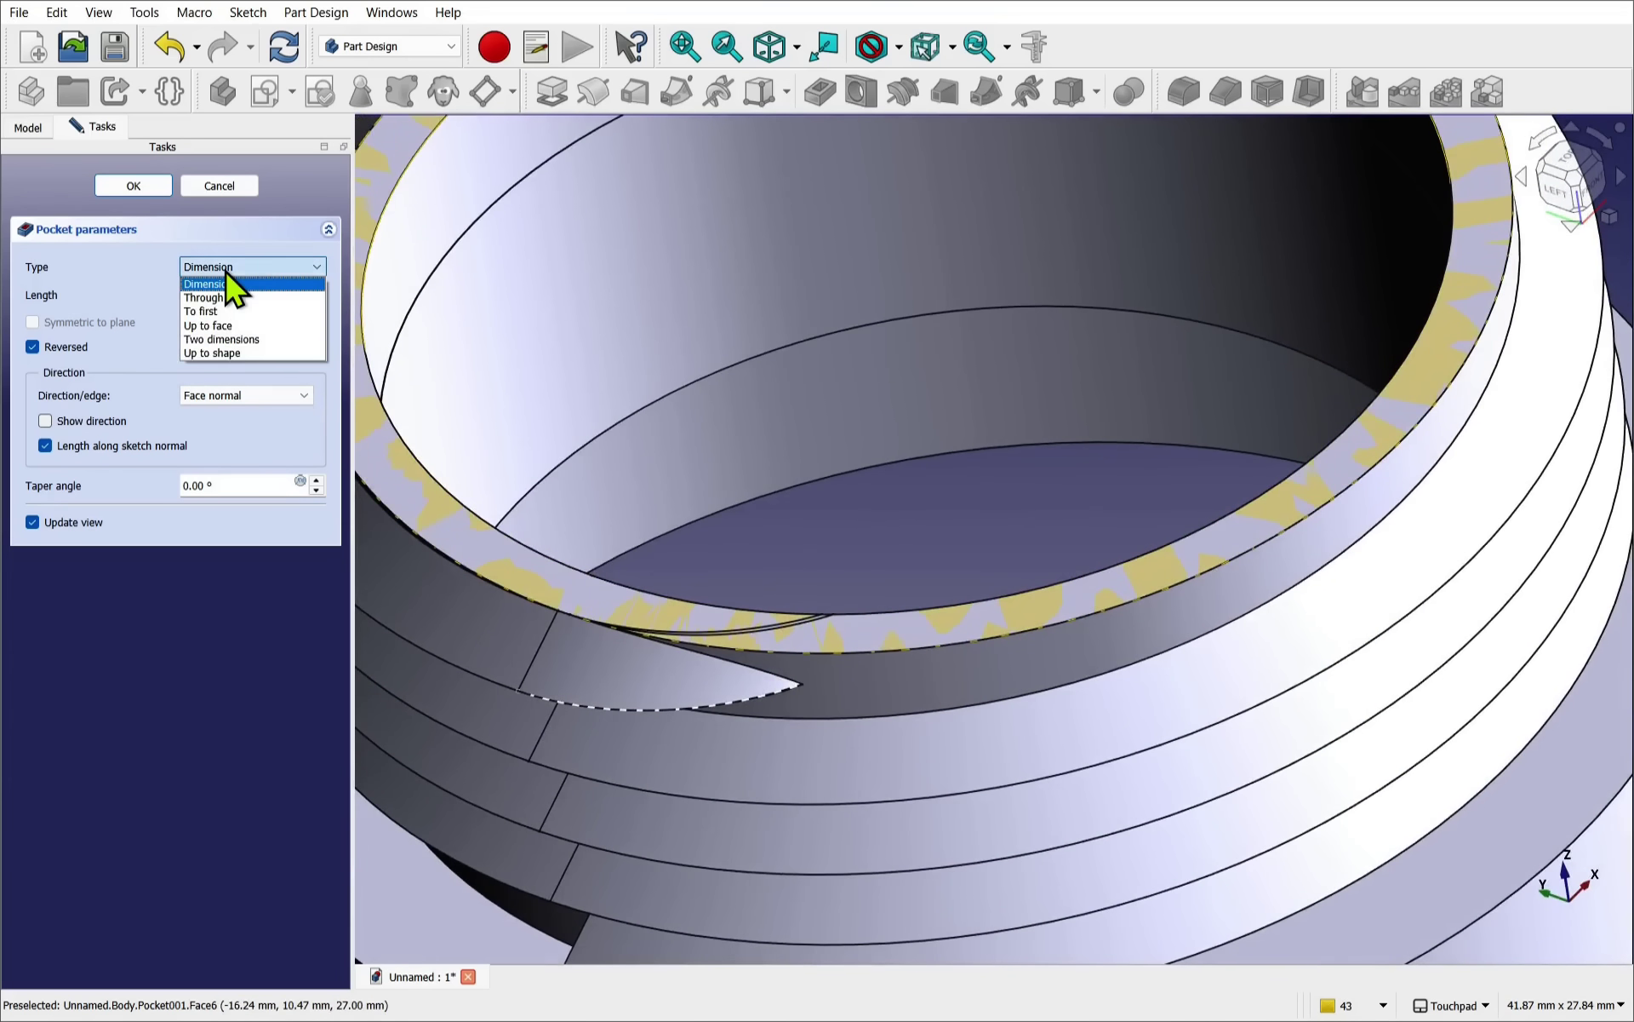
{"action": "left_click", "coordinate": [218, 339]}
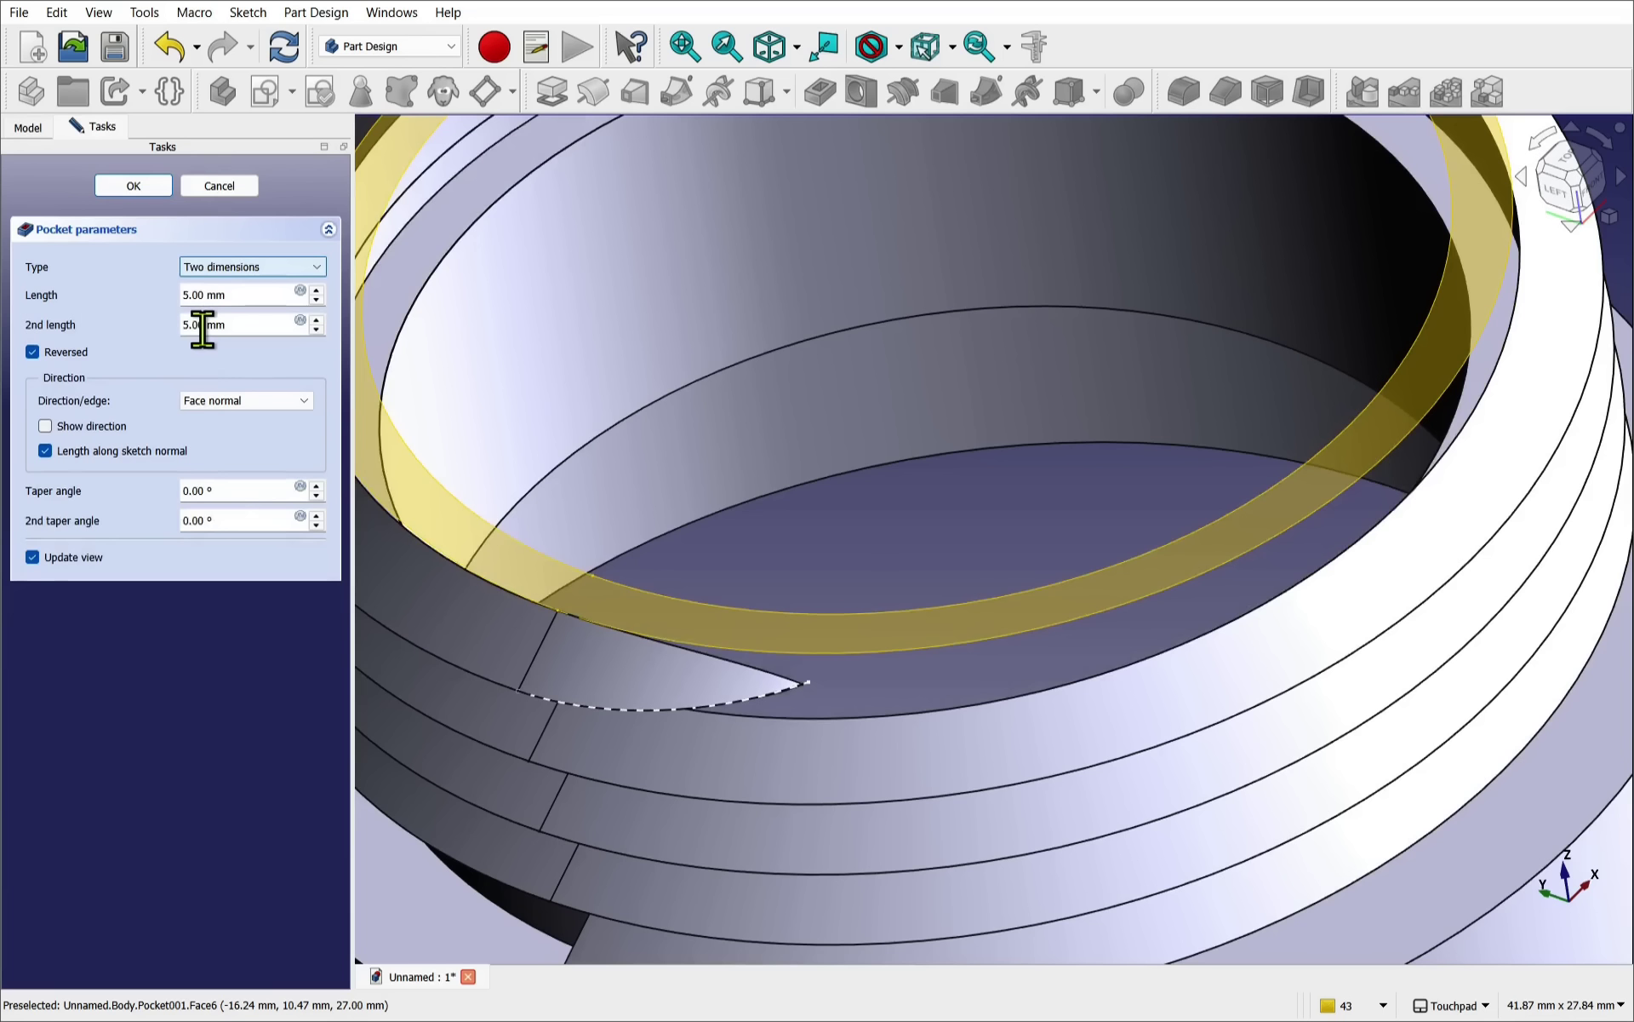
{"action": "left_click", "coordinate": [194, 324]}
{"action": "type", "text": "0.01"}
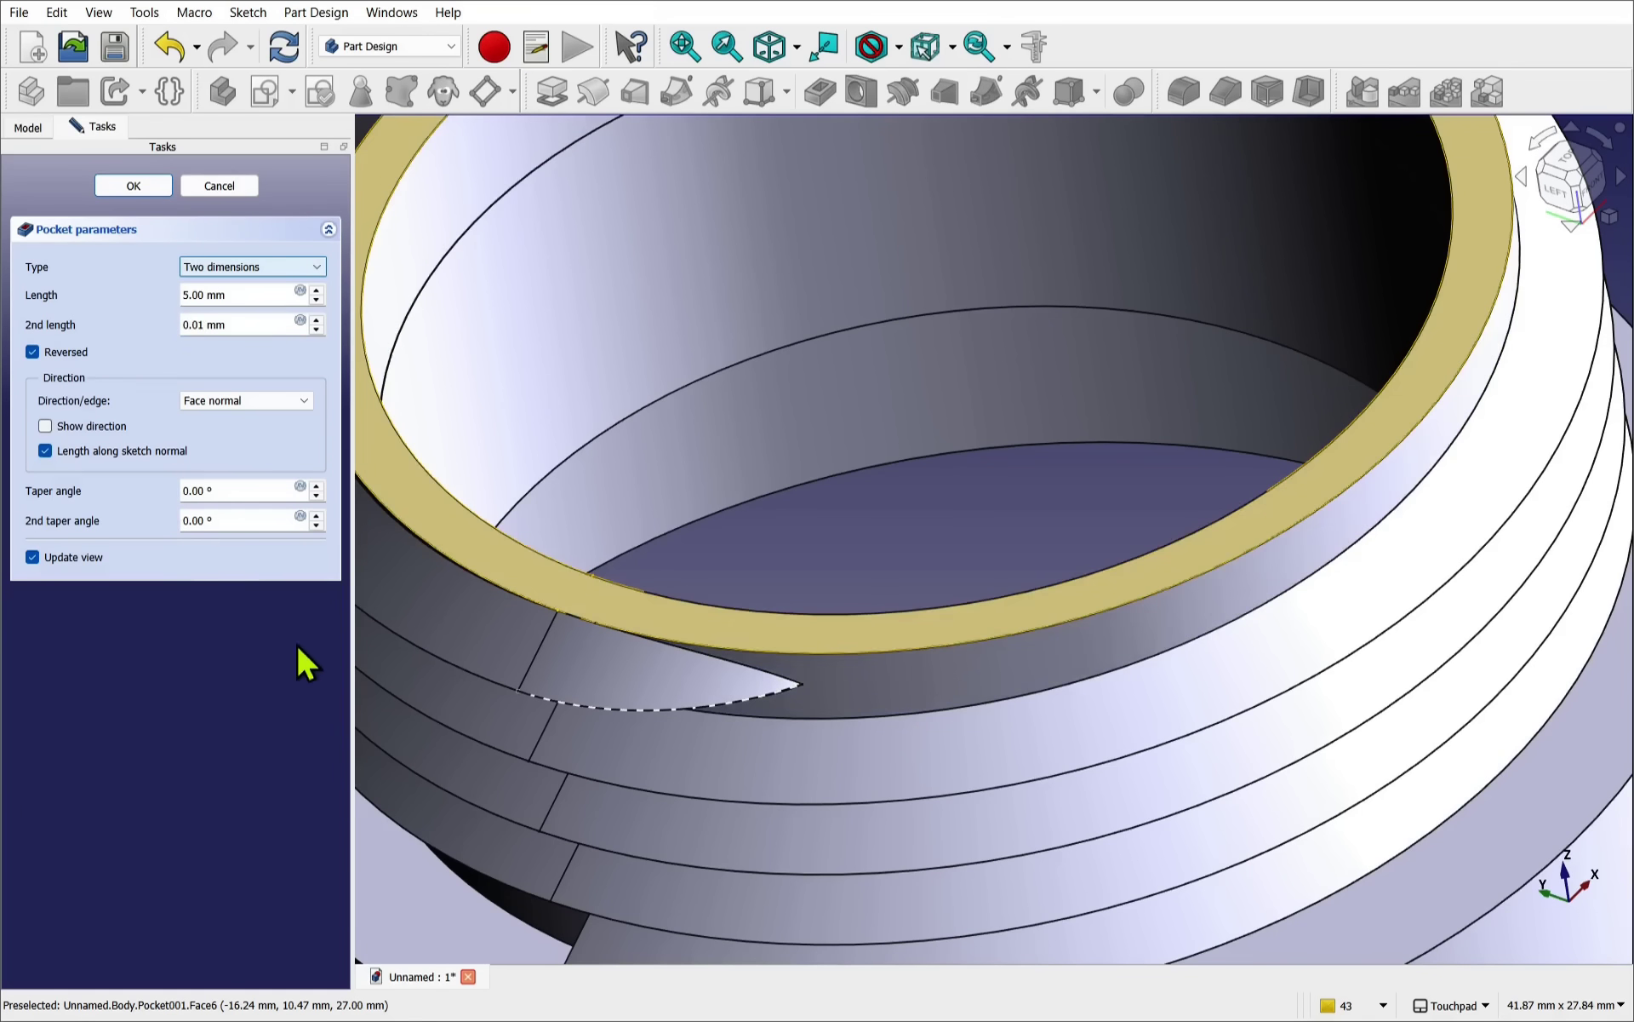
{"action": "scroll", "coordinate": [646, 584], "scroll_direction": "down", "scroll_amount": 2}
{"action": "scroll", "coordinate": [646, 584], "scroll_direction": "down", "scroll_amount": 3}
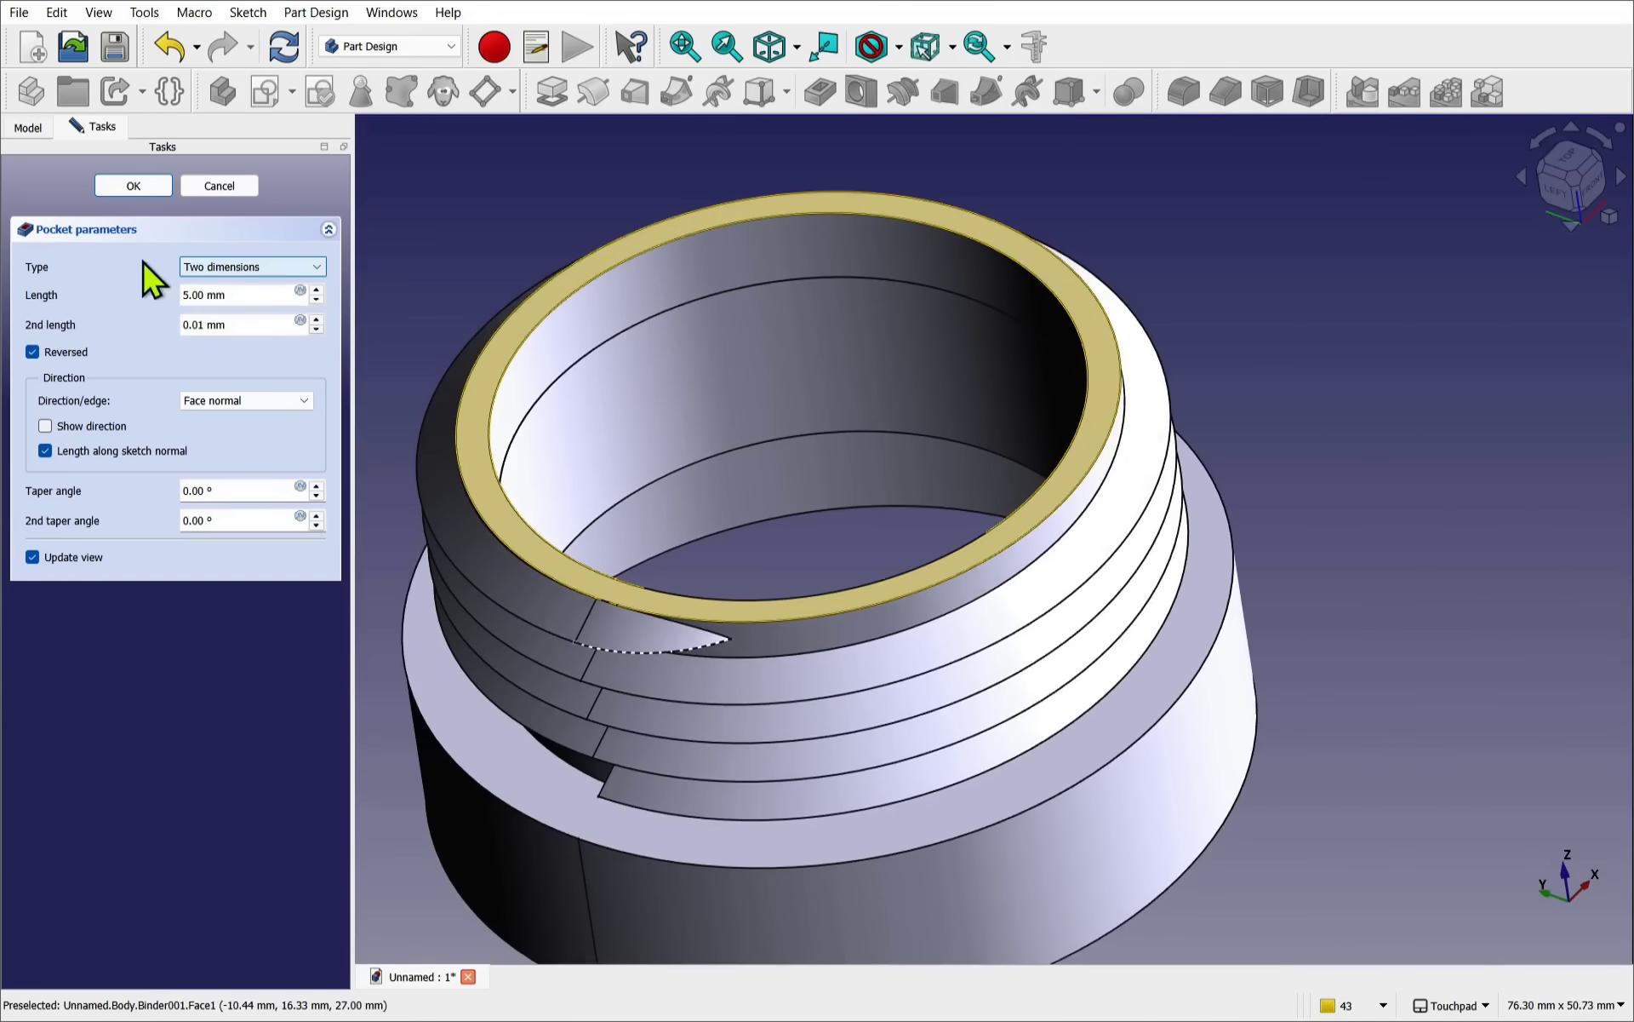
{"action": "left_click", "coordinate": [132, 186]}
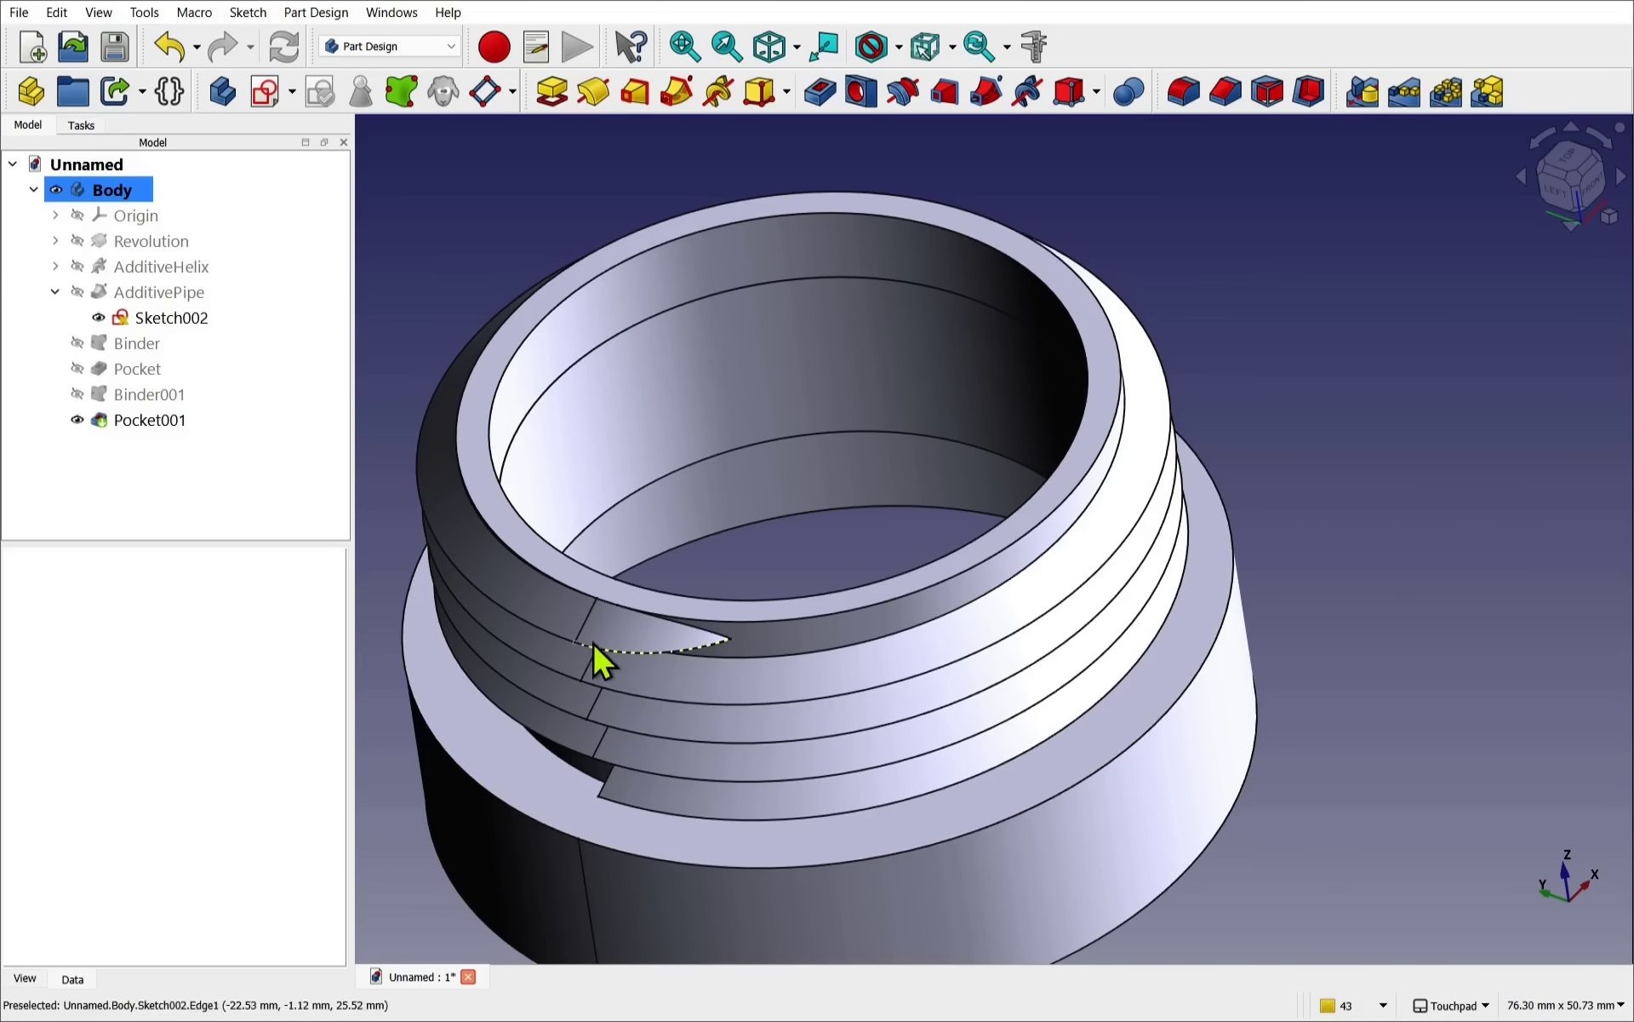
{"action": "scroll", "coordinate": [606, 645], "scroll_direction": "down", "scroll_amount": 1}
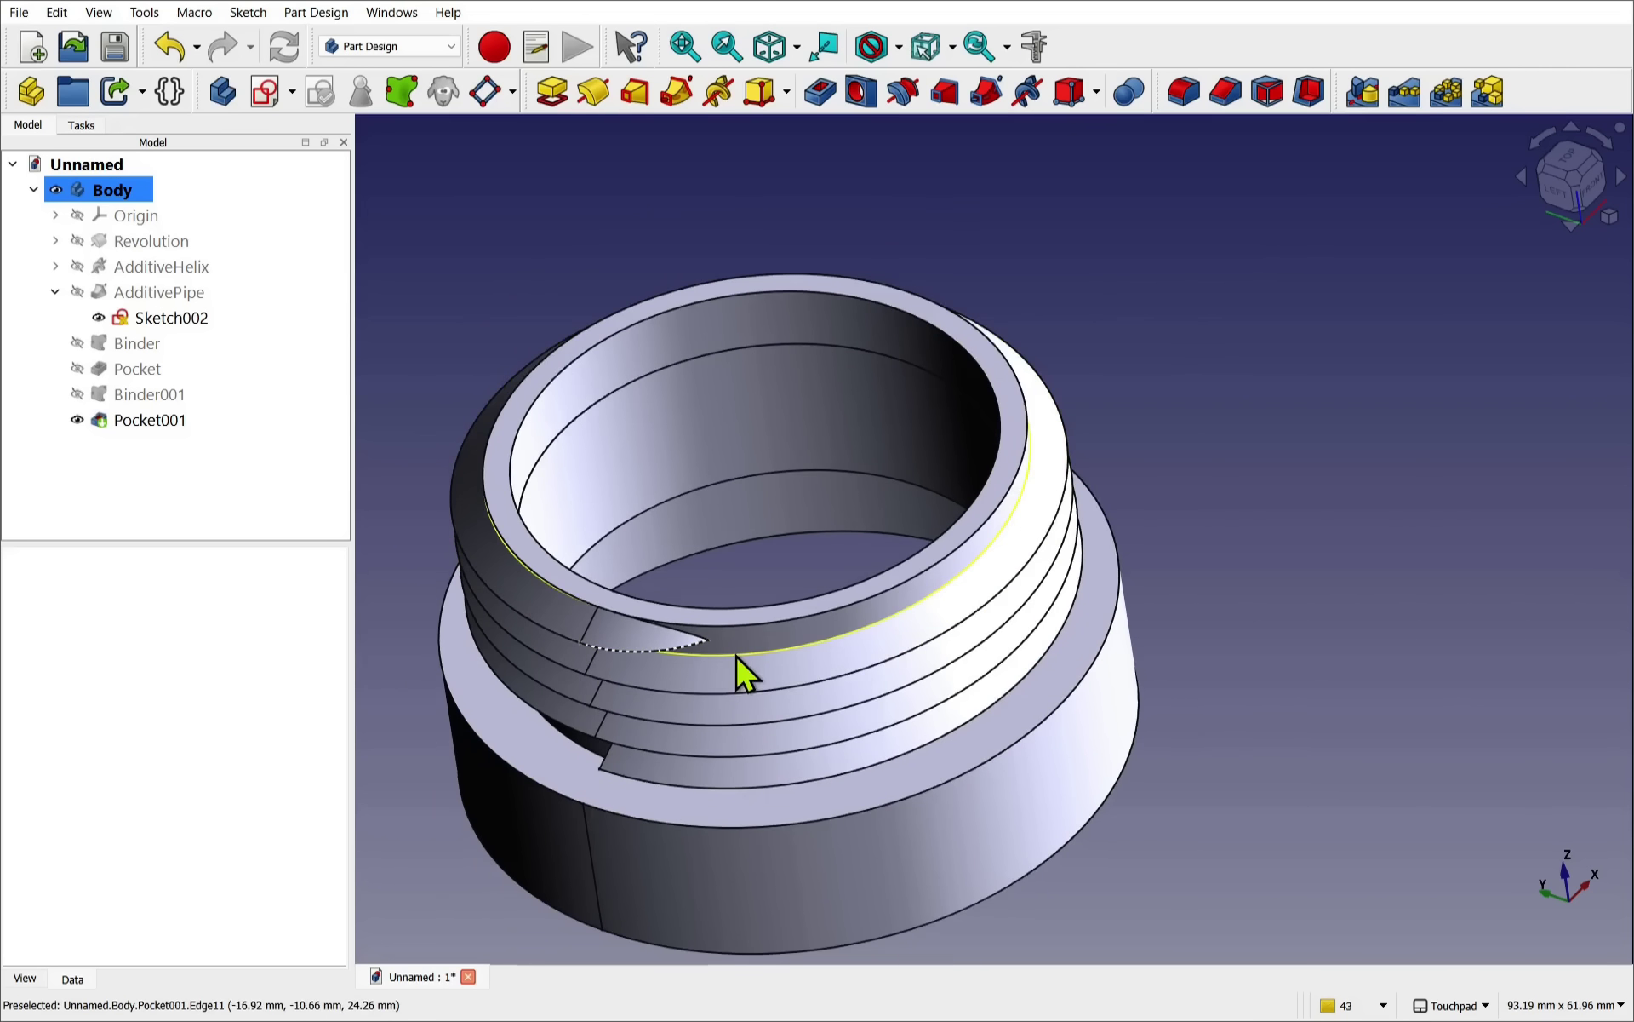